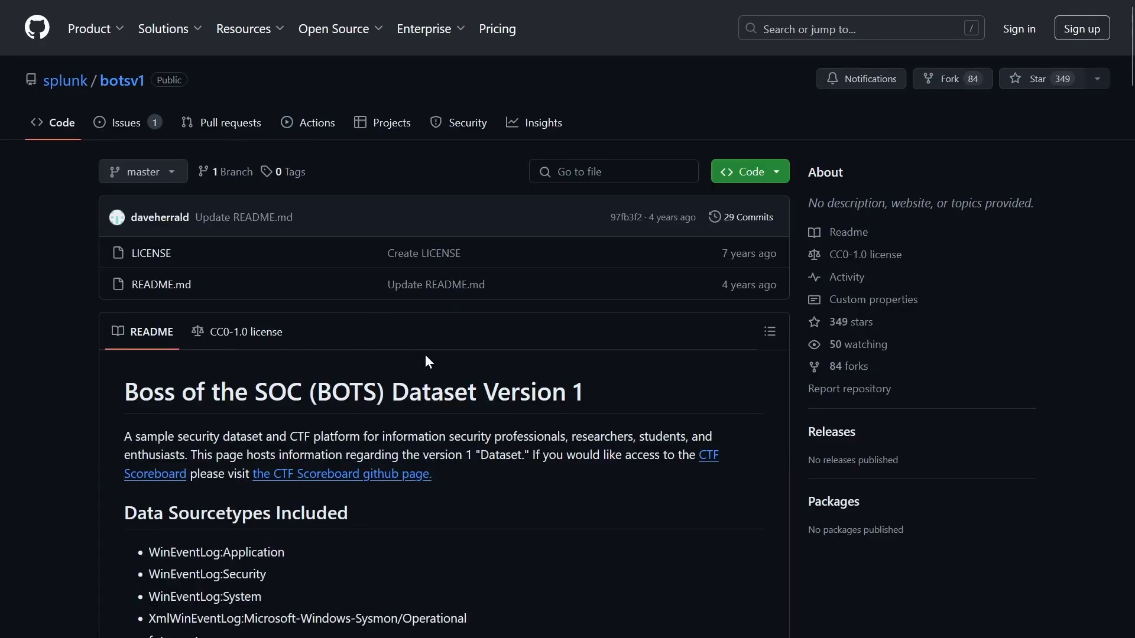
- Scroll through the splunk/botsv1 README's sourcetype list and dataset download options
{"action": "scroll", "coordinate": [425, 353], "scroll_direction": "down", "scroll_amount": 10}
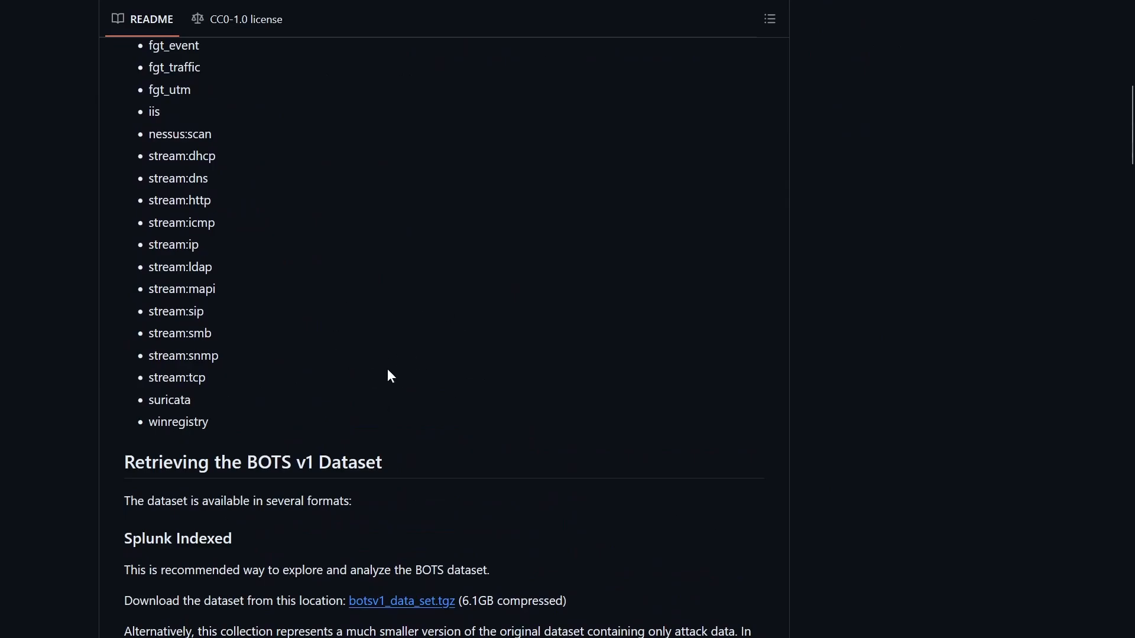
{"action": "scroll", "coordinate": [388, 370], "scroll_direction": "up", "scroll_amount": 10}
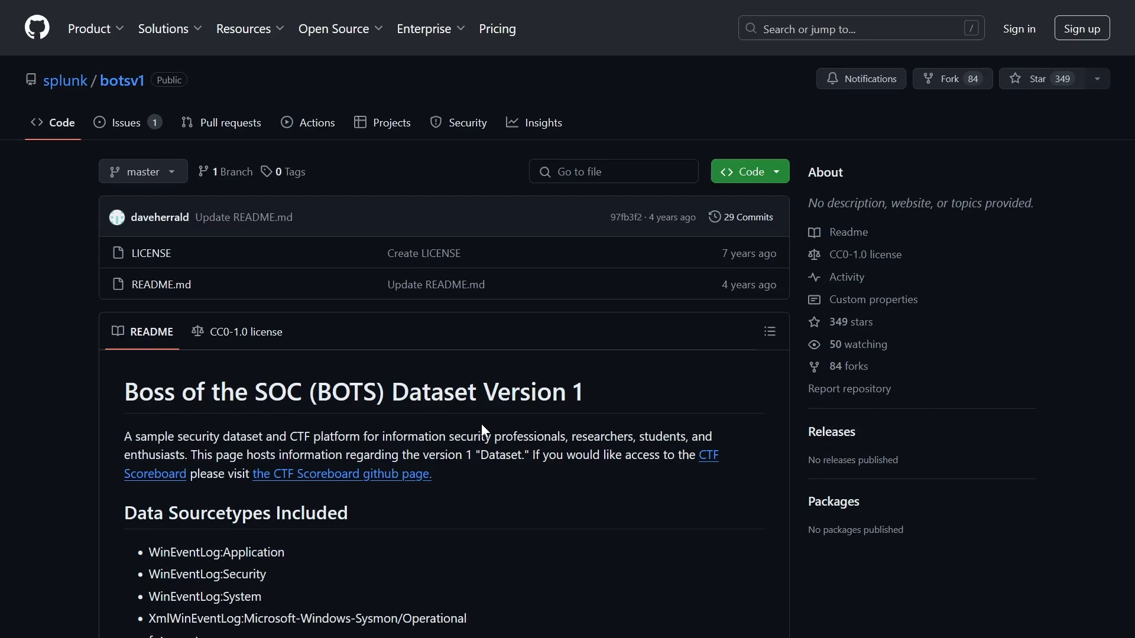
{"action": "scroll", "coordinate": [481, 424], "scroll_direction": "down", "scroll_amount": 15}
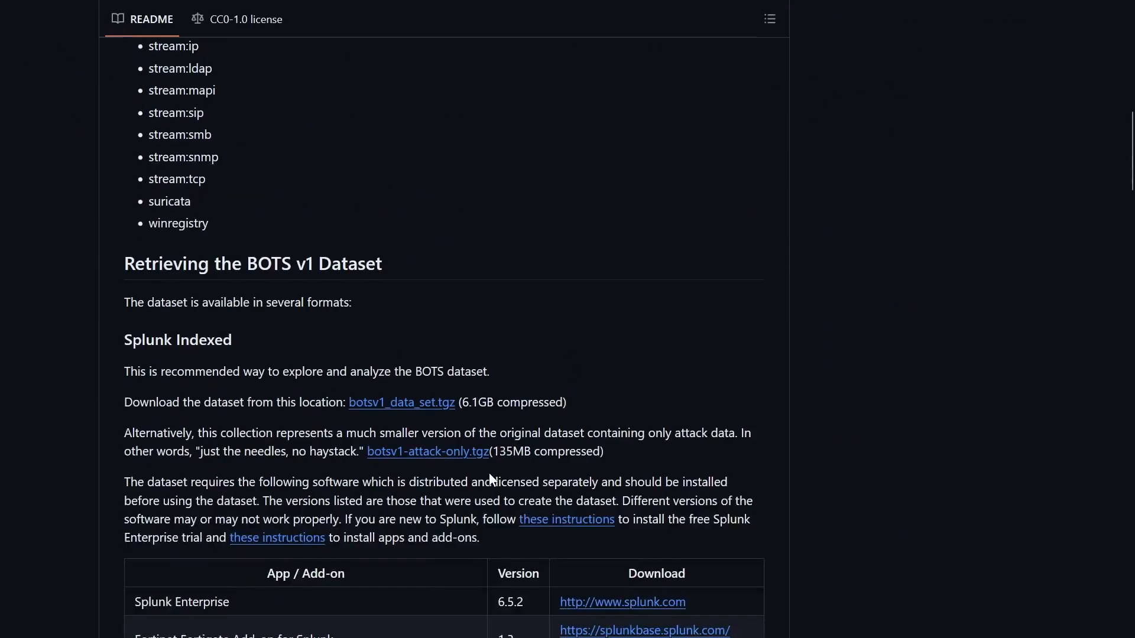
{"action": "scroll", "coordinate": [488, 473], "scroll_direction": "up", "scroll_amount": 15}
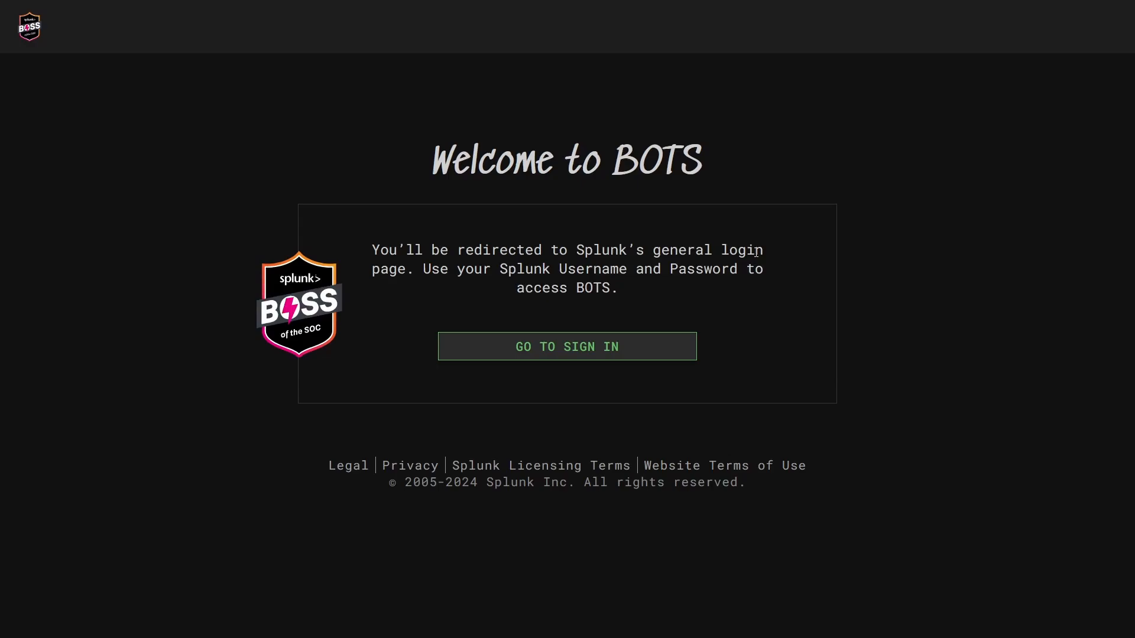
- Sign in to the BOTS portal and browse its home page
{"action": "left_click", "coordinate": [565, 360]}
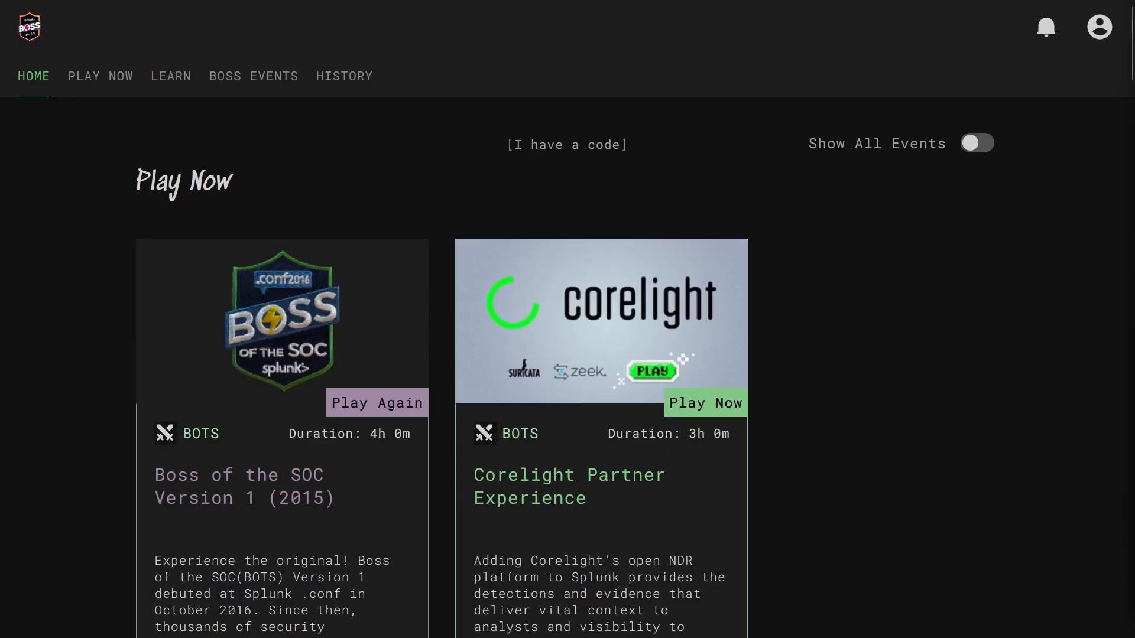
{"action": "scroll", "coordinate": [439, 429], "scroll_direction": "down", "scroll_amount": 10}
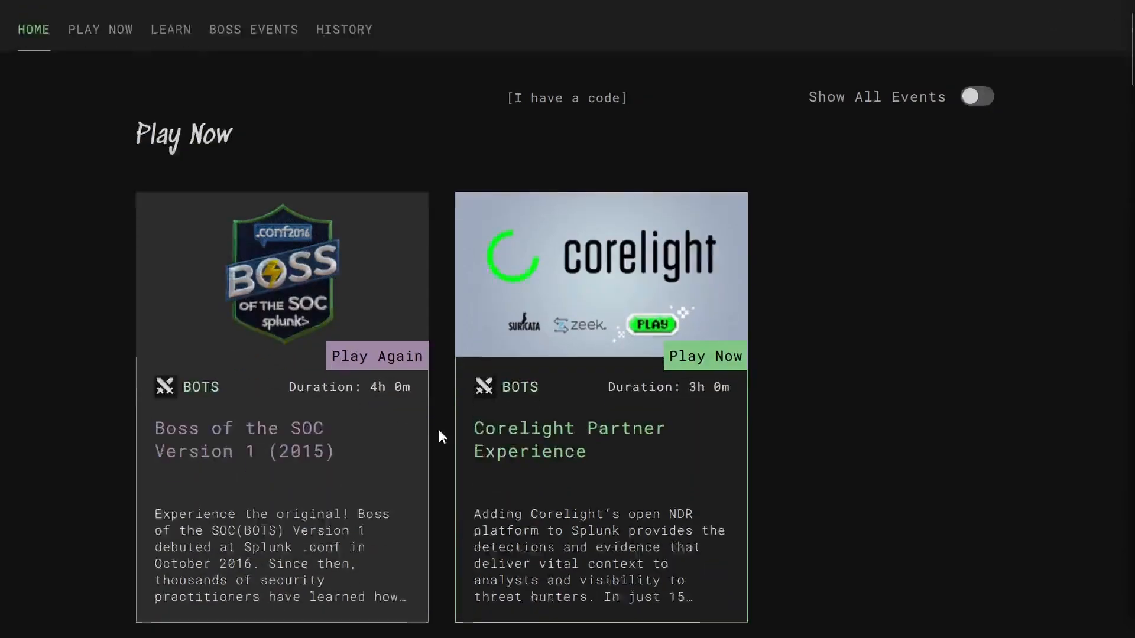
{"action": "scroll", "coordinate": [302, 535], "scroll_direction": "up", "scroll_amount": 9}
{"action": "scroll", "coordinate": [302, 535], "scroll_direction": "up", "scroll_amount": 1}
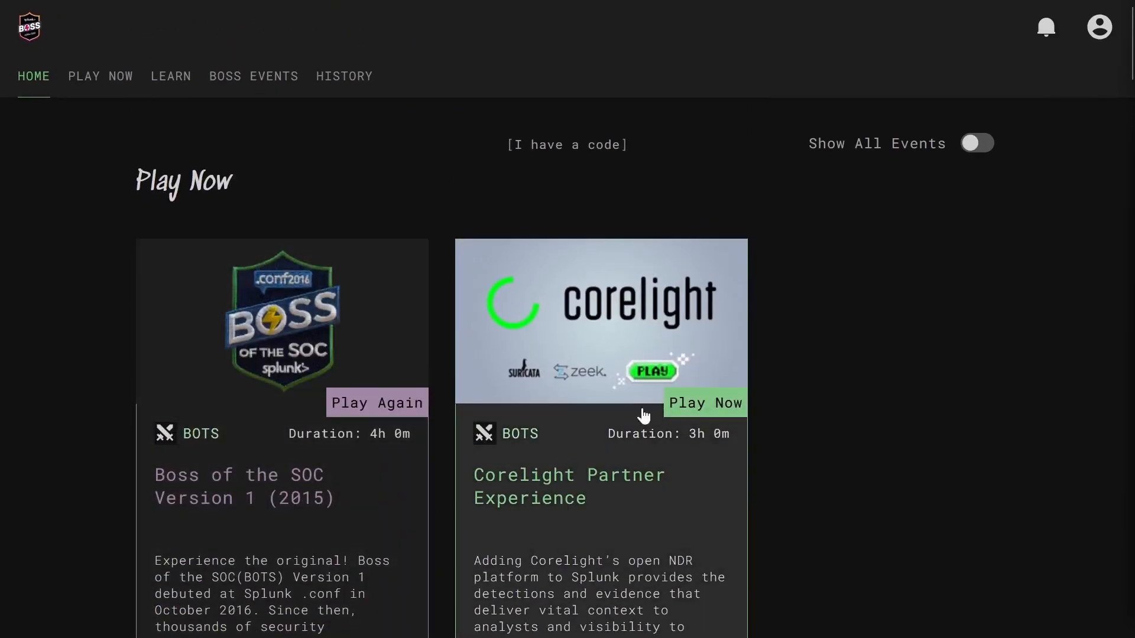
{"action": "scroll", "coordinate": [223, 233], "scroll_direction": "down", "scroll_amount": 4}
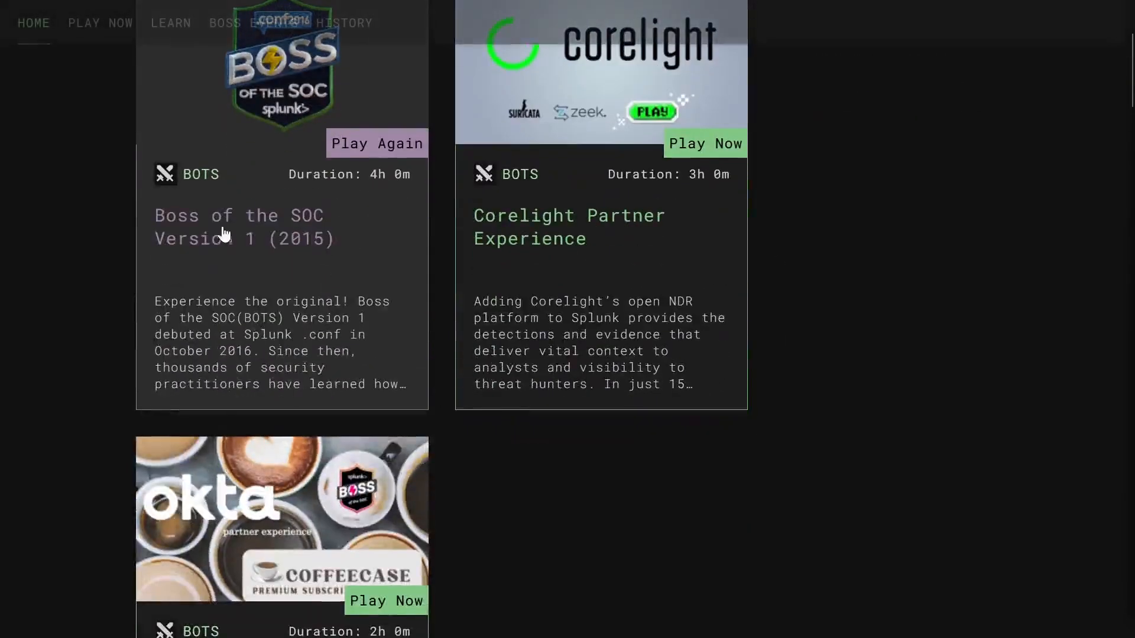
{"action": "scroll", "coordinate": [249, 297], "scroll_direction": "up", "scroll_amount": 4}
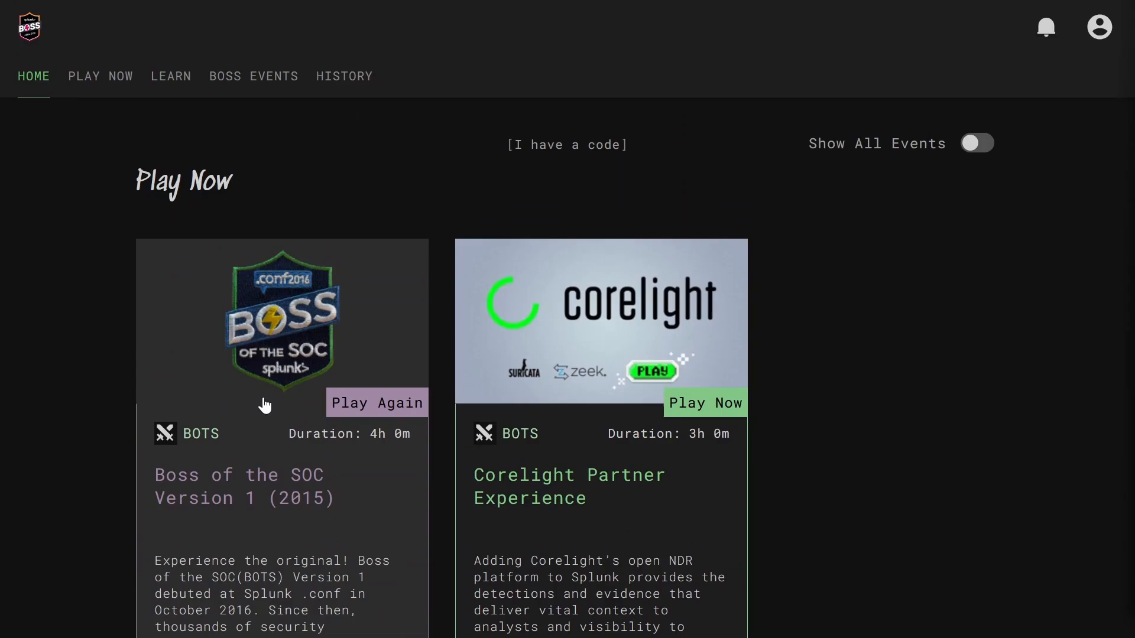
- Open the Boss of the SOC Version 1 (2015) event from the Play Now listing
{"action": "scroll", "coordinate": [451, 357], "scroll_direction": "down", "scroll_amount": 10}
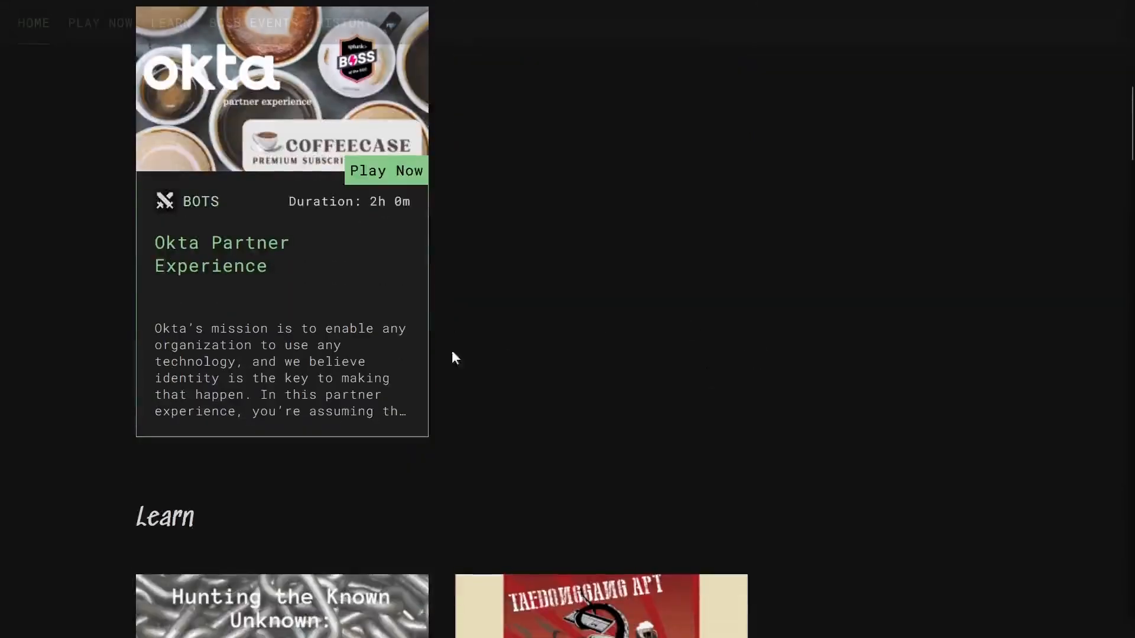
{"action": "scroll", "coordinate": [717, 405], "scroll_direction": "up", "scroll_amount": 10}
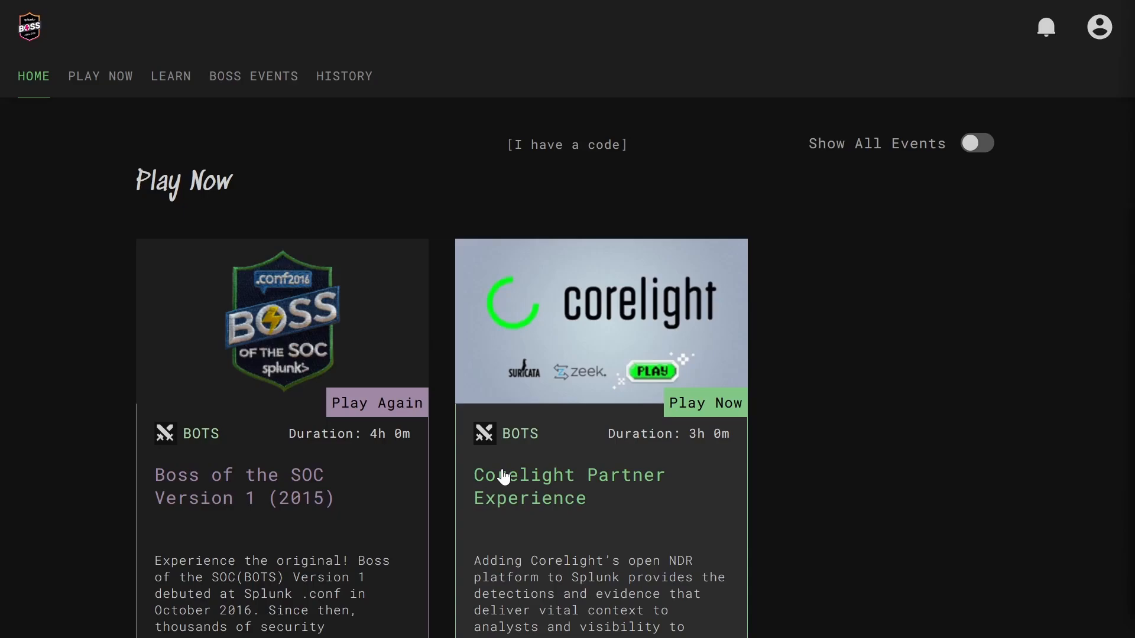
{"action": "scroll", "coordinate": [366, 296], "scroll_direction": "down", "scroll_amount": 2}
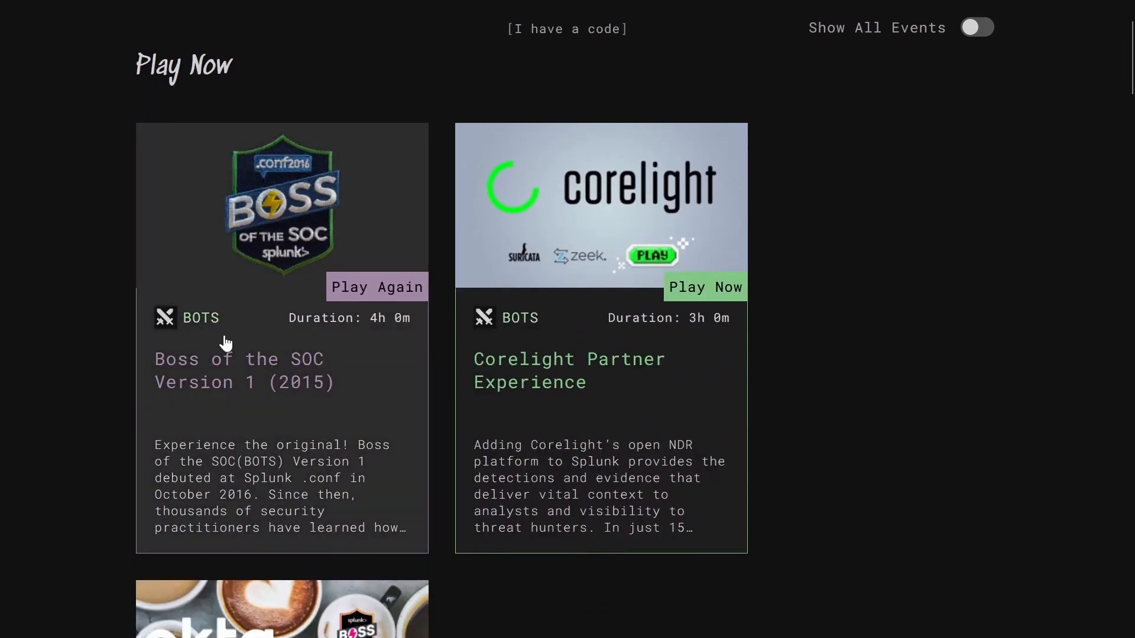
{"action": "left_click", "coordinate": [224, 341]}
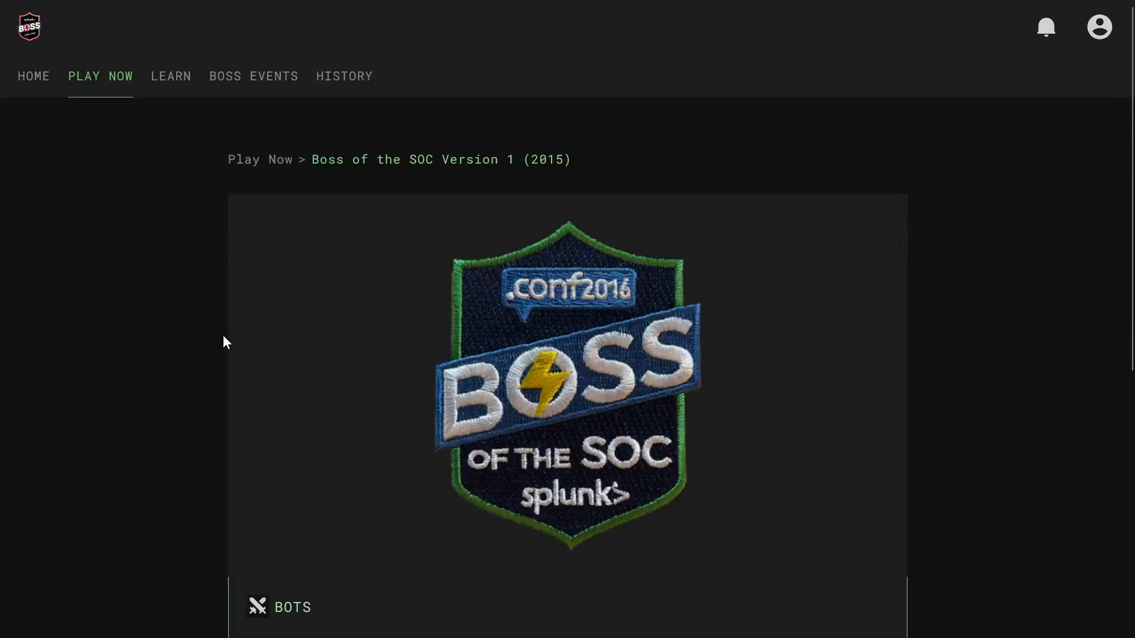
- Play Boss of the SOC Version 1 again and open Scenario 1, Web Site Defacement
{"action": "scroll", "coordinate": [201, 343], "scroll_direction": "down", "scroll_amount": 6}
{"action": "left_click", "coordinate": [841, 426]}
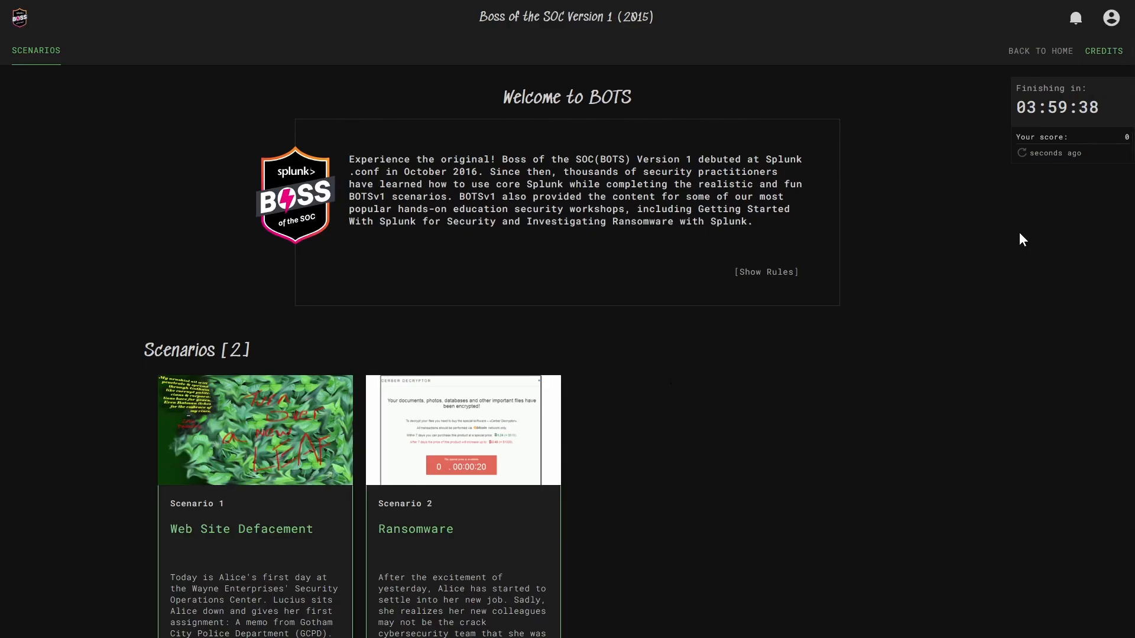
{"action": "scroll", "coordinate": [845, 248], "scroll_direction": "down", "scroll_amount": 2}
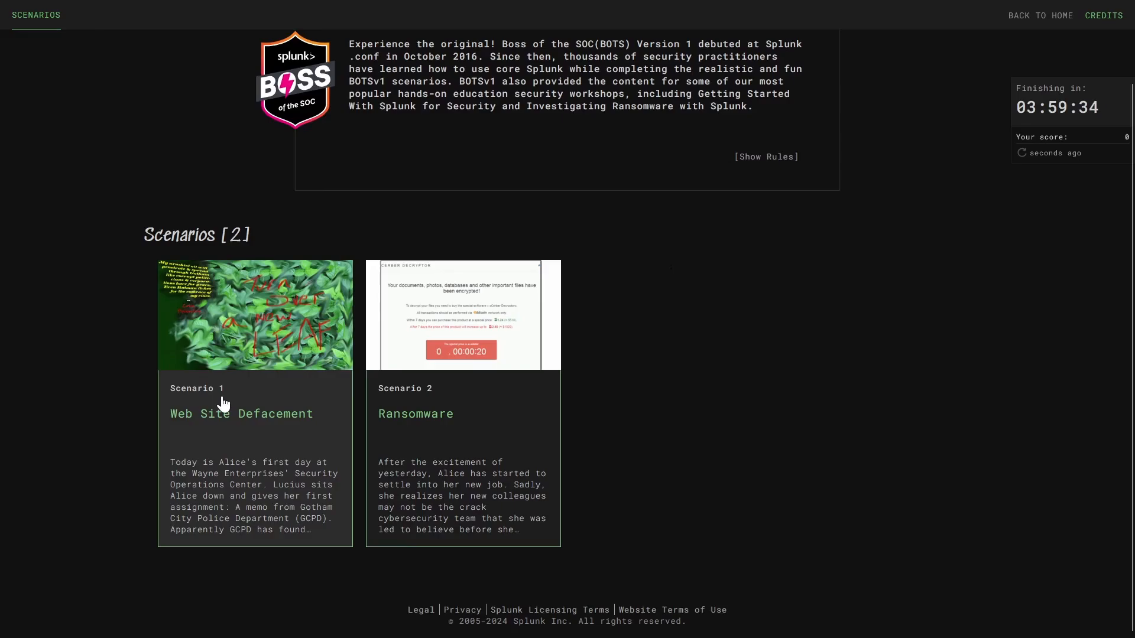
{"action": "key", "text": "ctrl+plus"}
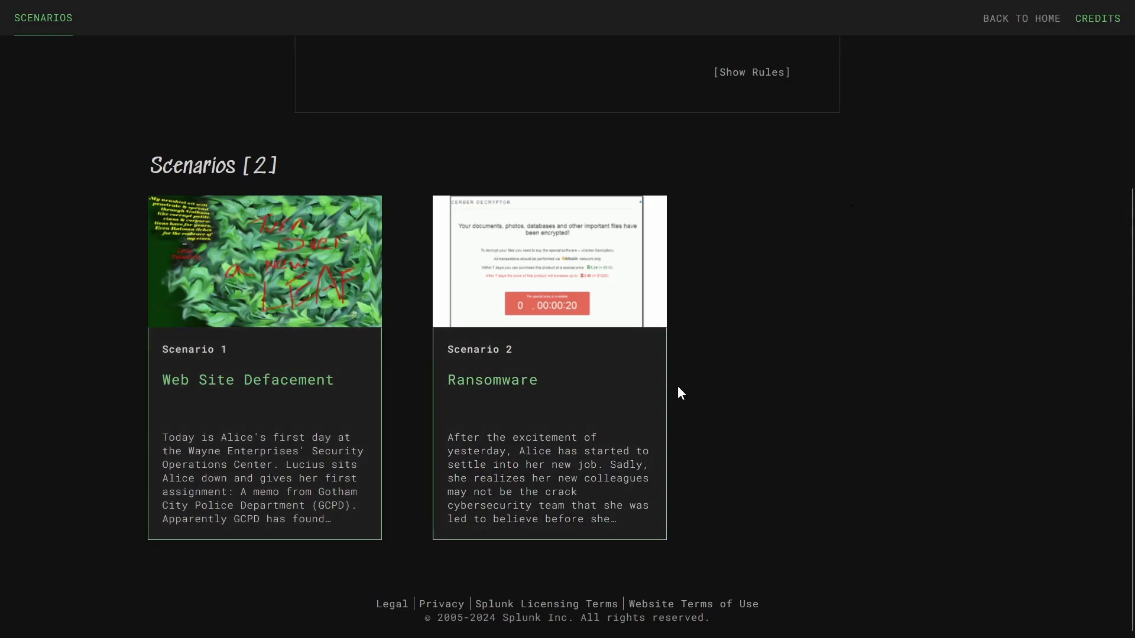
{"action": "key", "text": "ctrl+minus"}
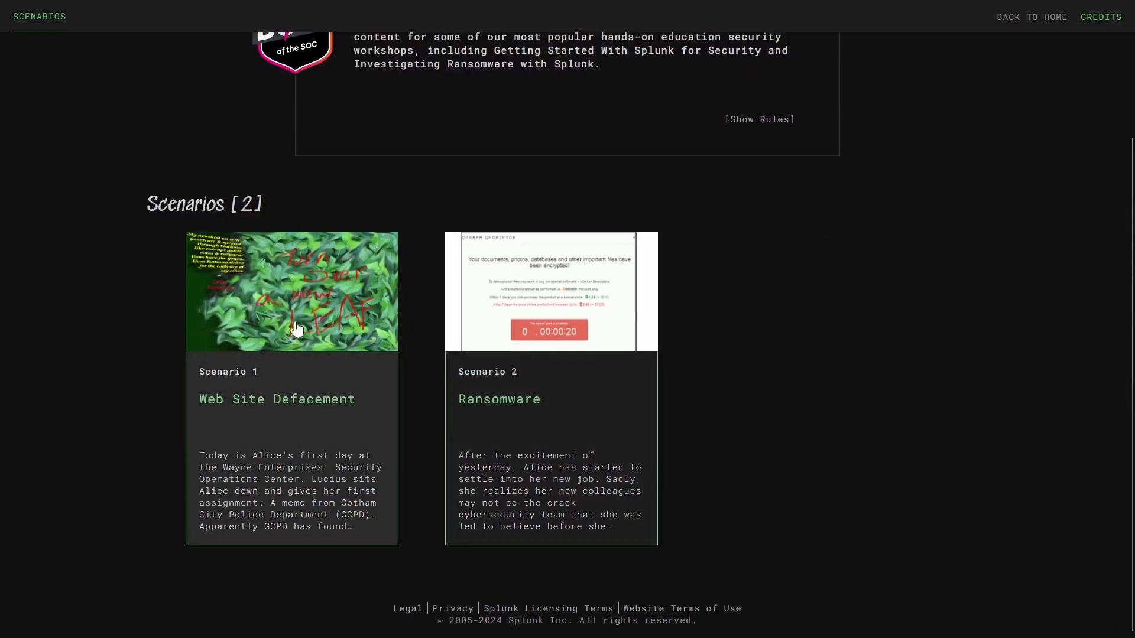
{"action": "left_click", "coordinate": [281, 340]}
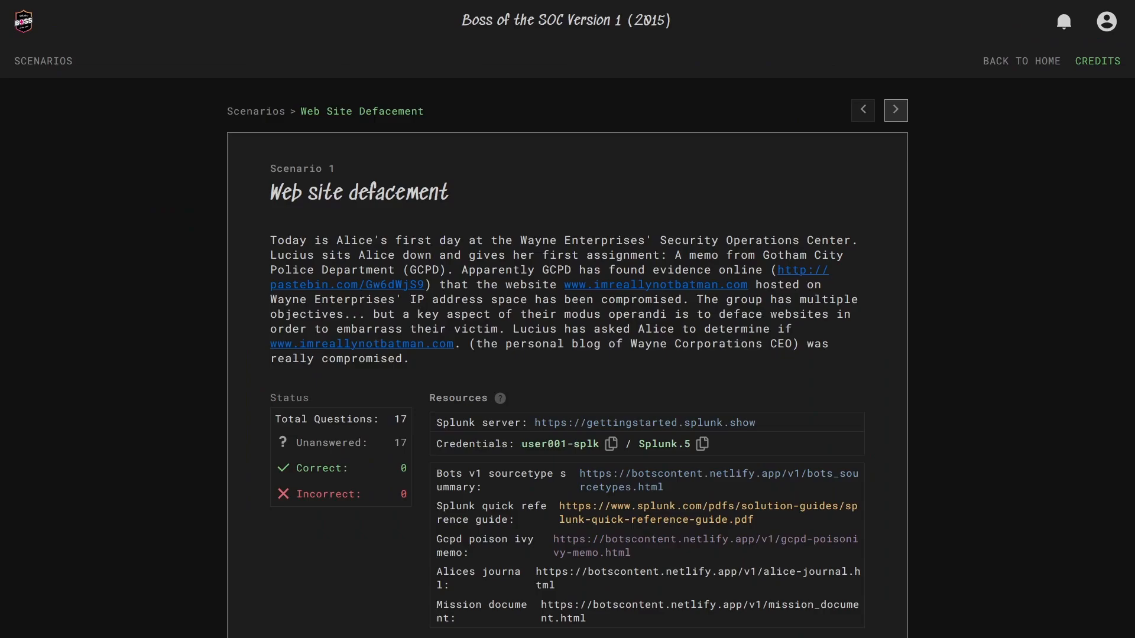
- Enlarge the defacement briefing, then follow the Resources Splunk server link to its login page
{"action": "key", "text": "ctrl+plus"}
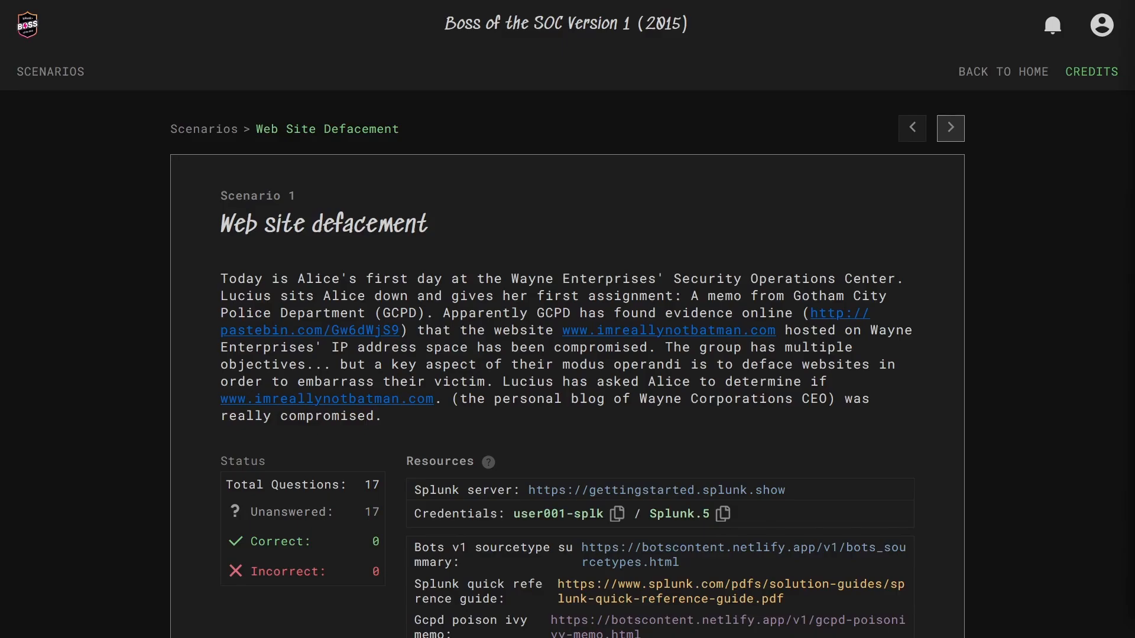
{"action": "scroll", "coordinate": [1045, 268], "scroll_direction": "down", "scroll_amount": 4}
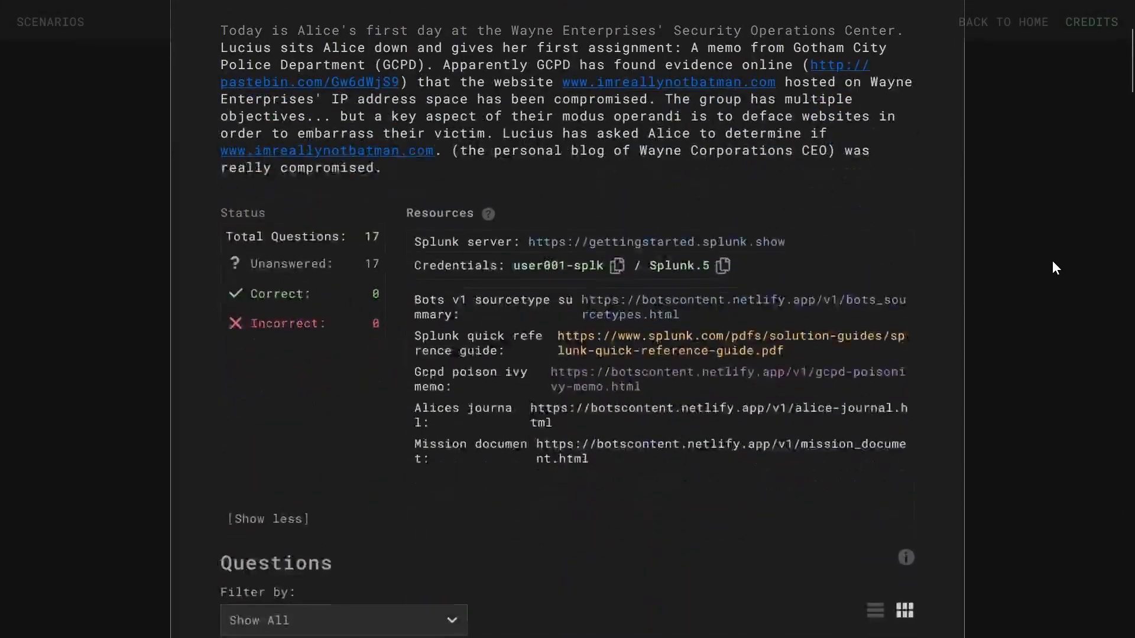
{"action": "left_click", "coordinate": [684, 247]}
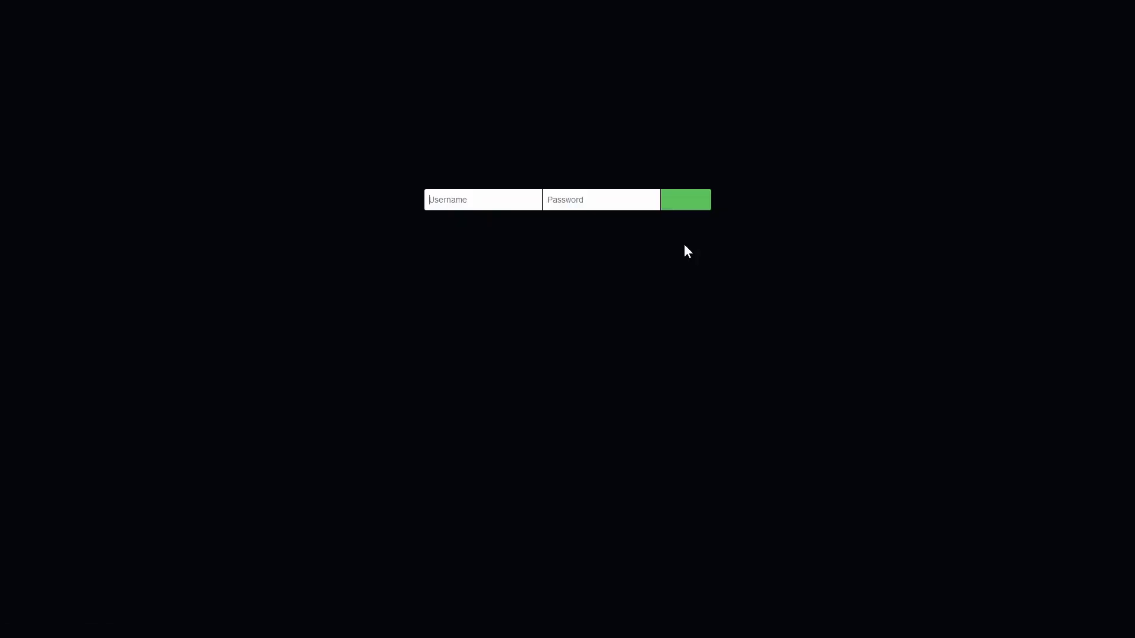
- Copy the scenario's provided username into the Splunk login's Username field
{"action": "scroll", "coordinate": [527, 342], "scroll_direction": "up", "scroll_amount": 3}
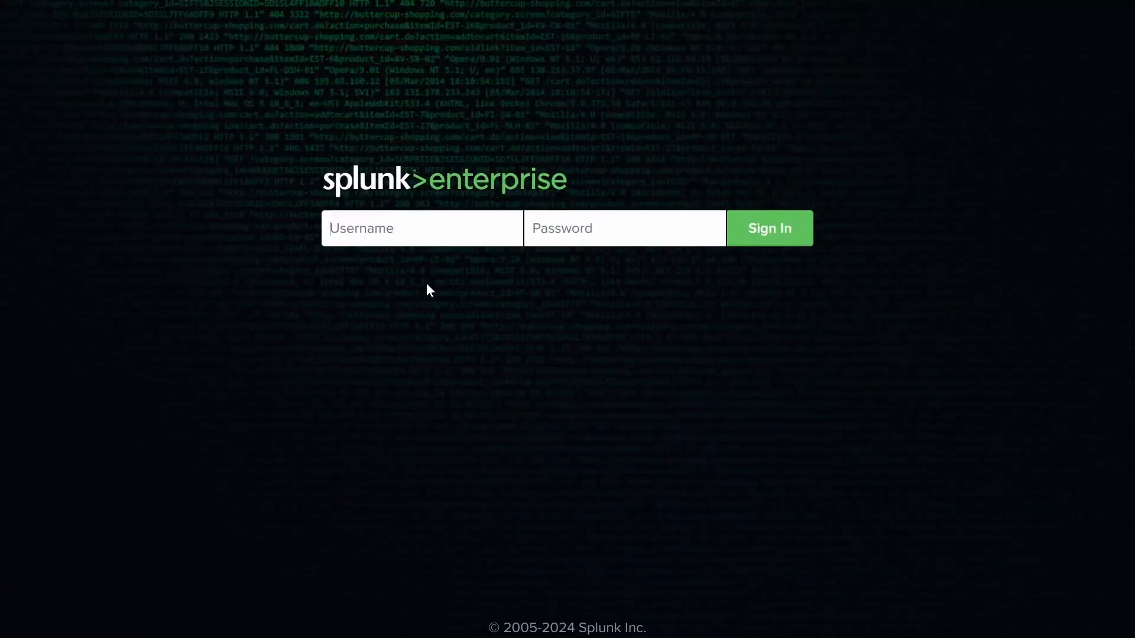
{"action": "left_click", "coordinate": [53, 10]}
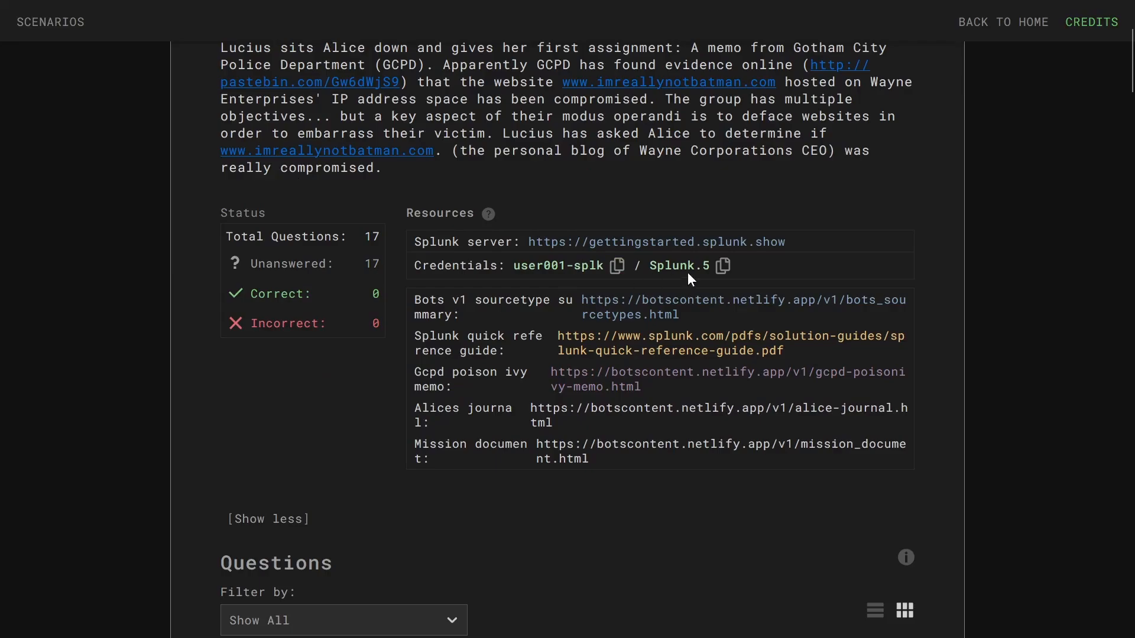
{"action": "left_click", "coordinate": [616, 266]}
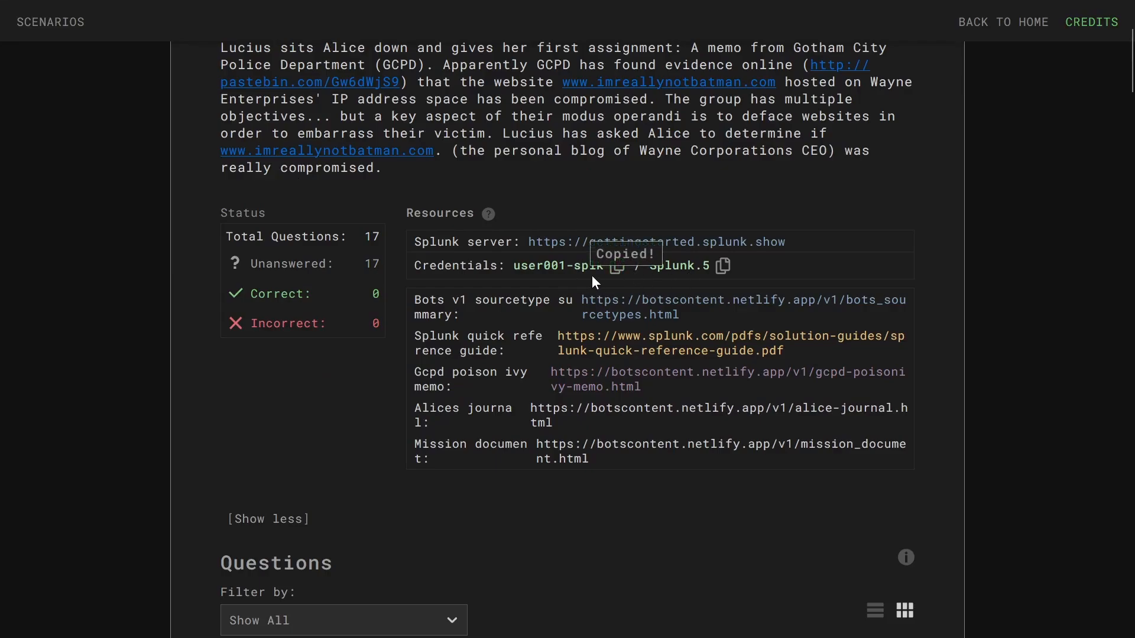
{"action": "left_click", "coordinate": [378, 10]}
{"action": "left_click", "coordinate": [358, 231]}
{"action": "key", "text": "ctrl+v"}
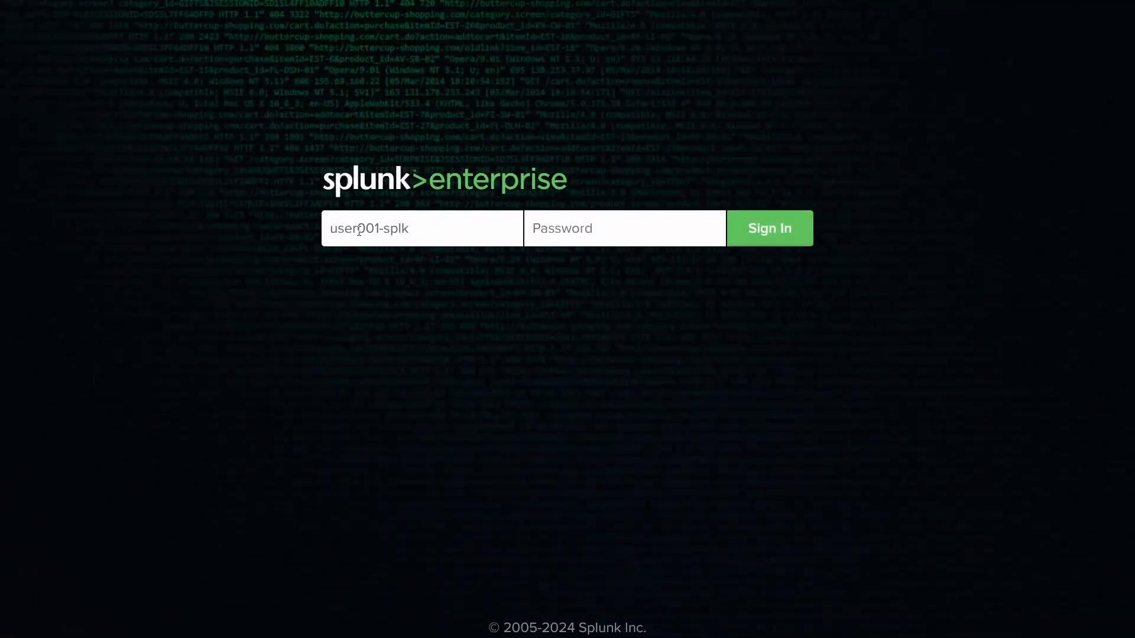
- Copy the provided password into the Password field and sign in
{"action": "left_click", "coordinate": [76, 8]}
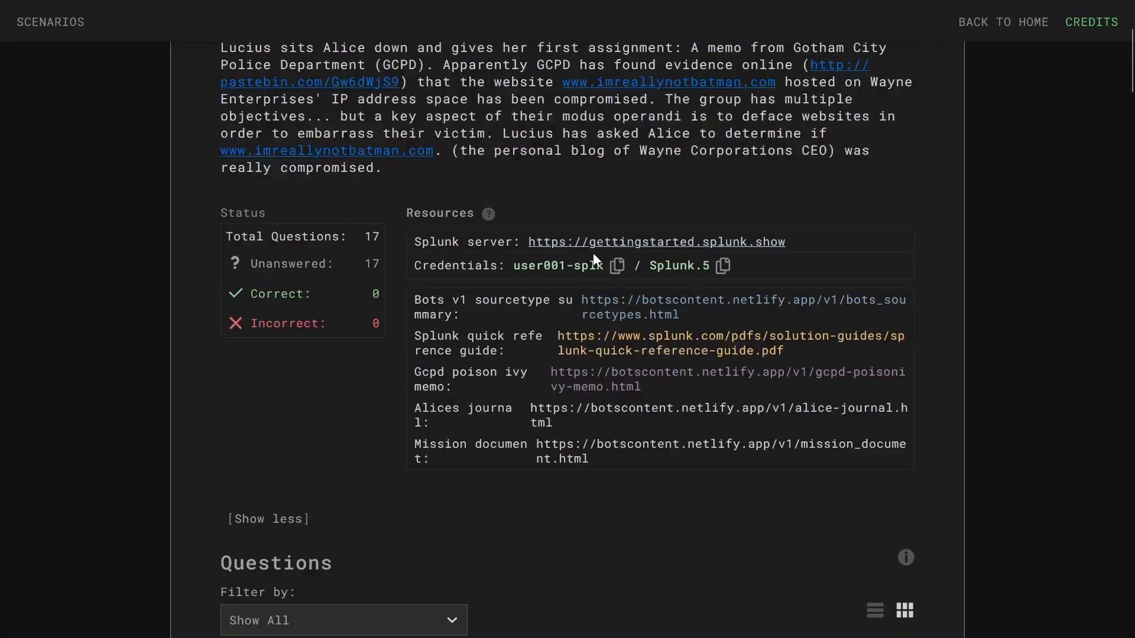
{"action": "left_click", "coordinate": [723, 266]}
{"action": "left_click", "coordinate": [195, 8]}
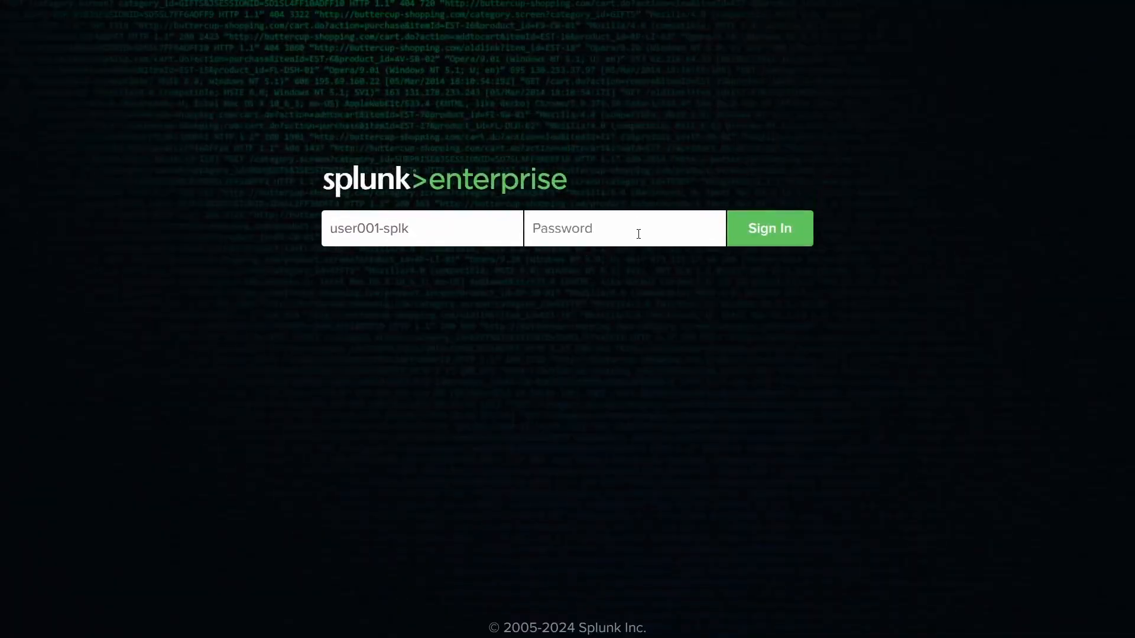
{"action": "left_click", "coordinate": [638, 234]}
{"action": "key", "text": "ctrl+v"}
{"action": "left_click", "coordinate": [768, 241]}
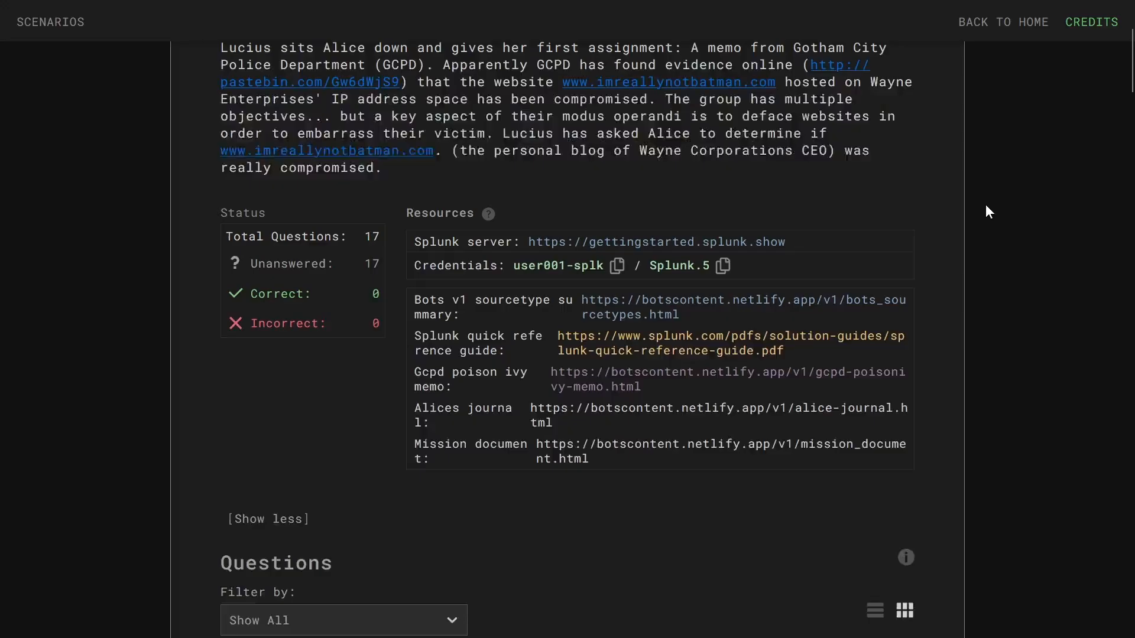
- Scroll down through all 17 question cards and back to the scenario description
{"action": "scroll", "coordinate": [963, 156], "scroll_direction": "down", "scroll_amount": 6}
{"action": "scroll", "coordinate": [914, 193], "scroll_direction": "down", "scroll_amount": 10}
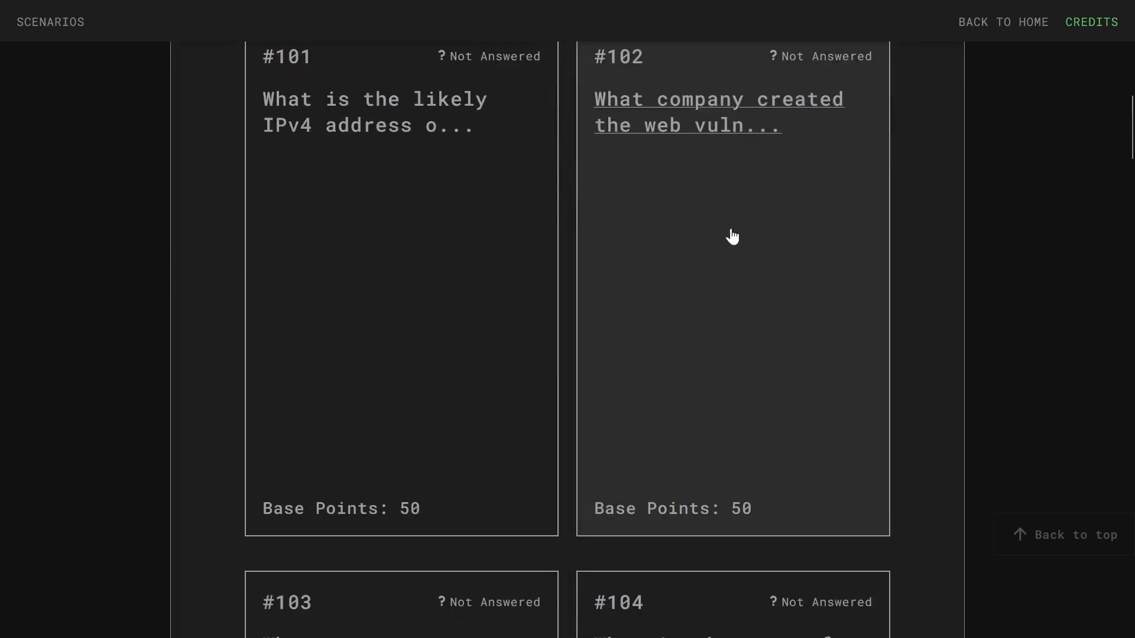
{"action": "scroll", "coordinate": [588, 275], "scroll_direction": "down", "scroll_amount": 7}
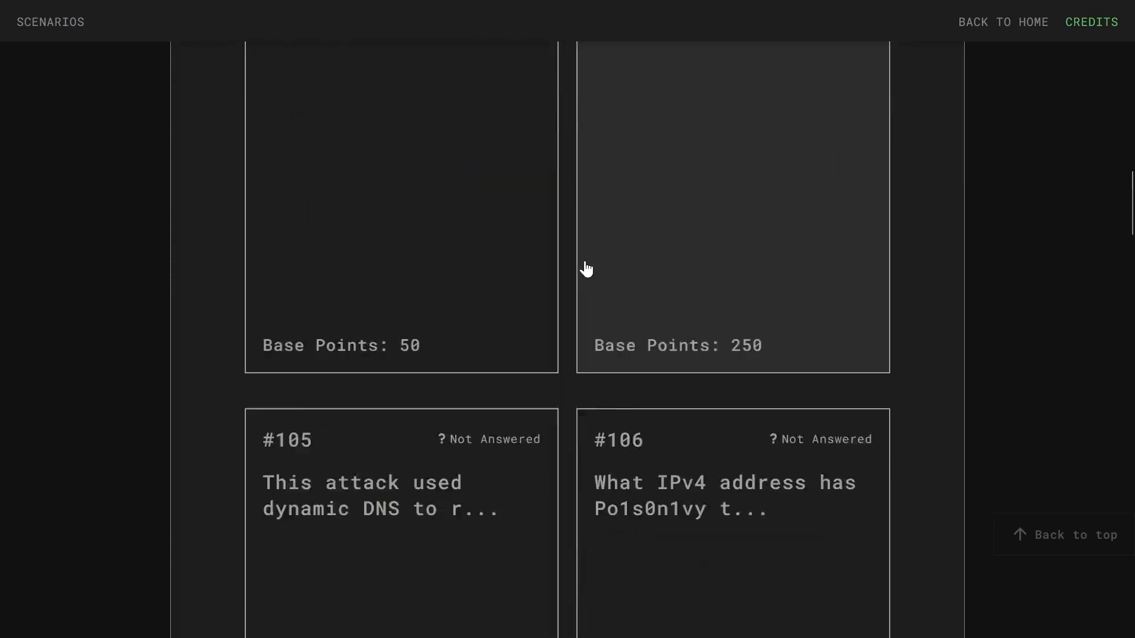
{"action": "scroll", "coordinate": [685, 301], "scroll_direction": "down", "scroll_amount": 4}
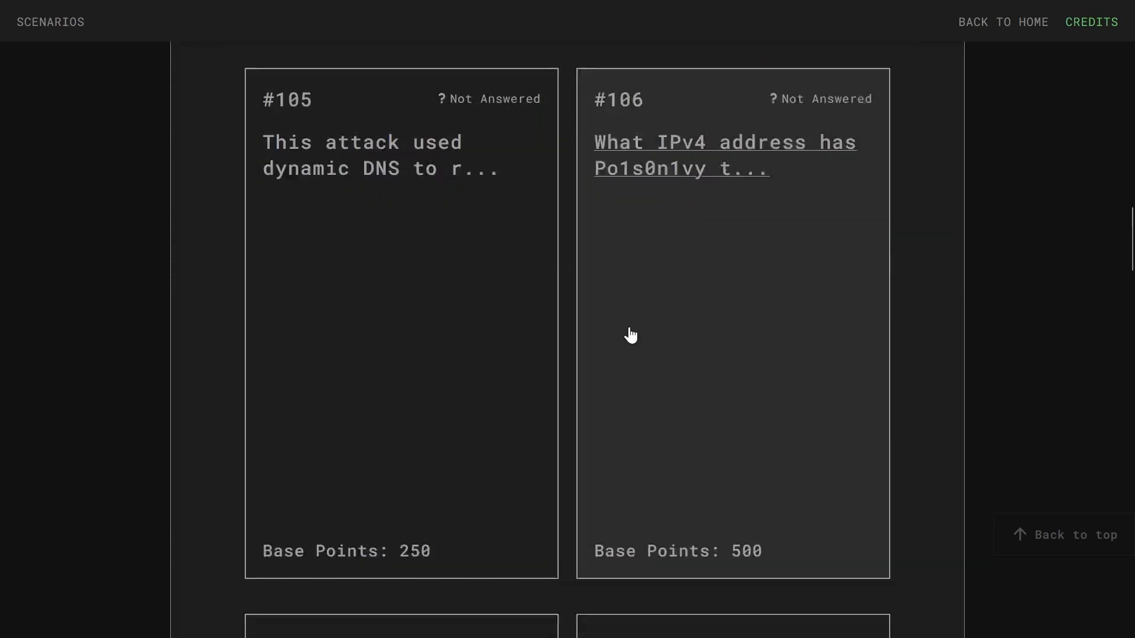
{"action": "scroll", "coordinate": [628, 332], "scroll_direction": "down", "scroll_amount": 15}
{"action": "scroll", "coordinate": [672, 334], "scroll_direction": "down", "scroll_amount": 15}
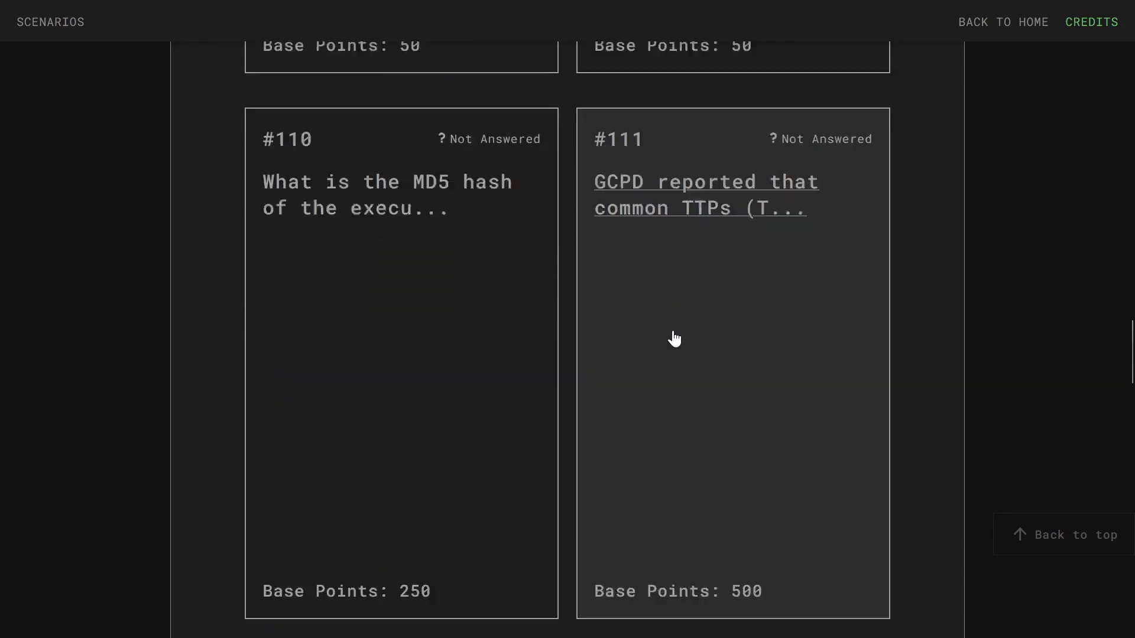
{"action": "scroll", "coordinate": [636, 319], "scroll_direction": "up", "scroll_amount": 12}
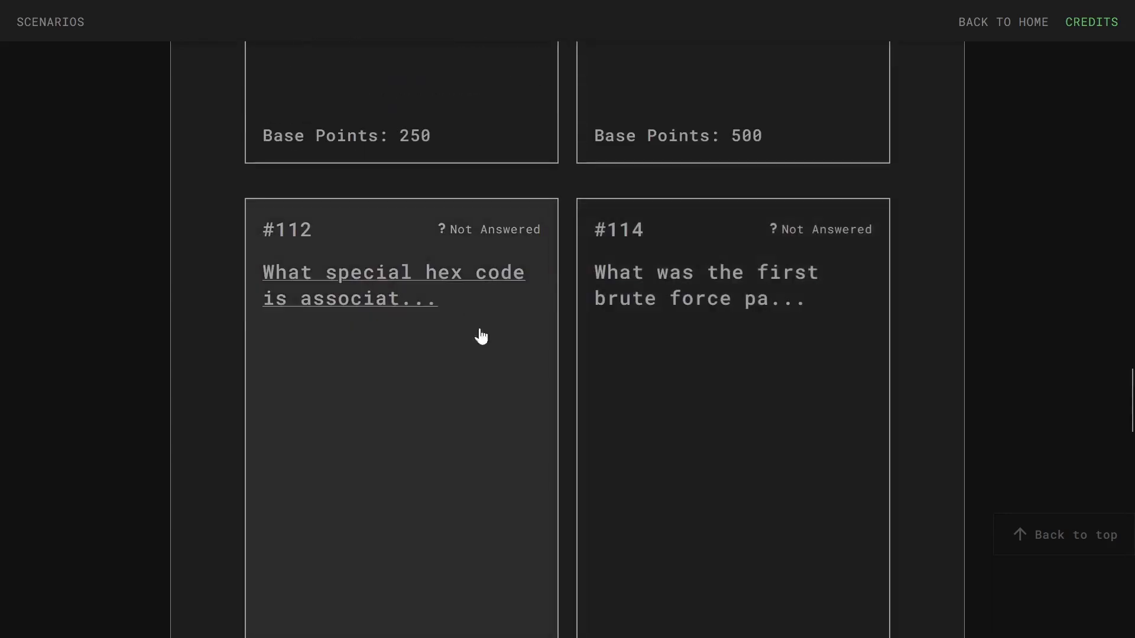
{"action": "scroll", "coordinate": [512, 458], "scroll_direction": "up", "scroll_amount": 10}
{"action": "scroll", "coordinate": [556, 508], "scroll_direction": "up", "scroll_amount": 12}
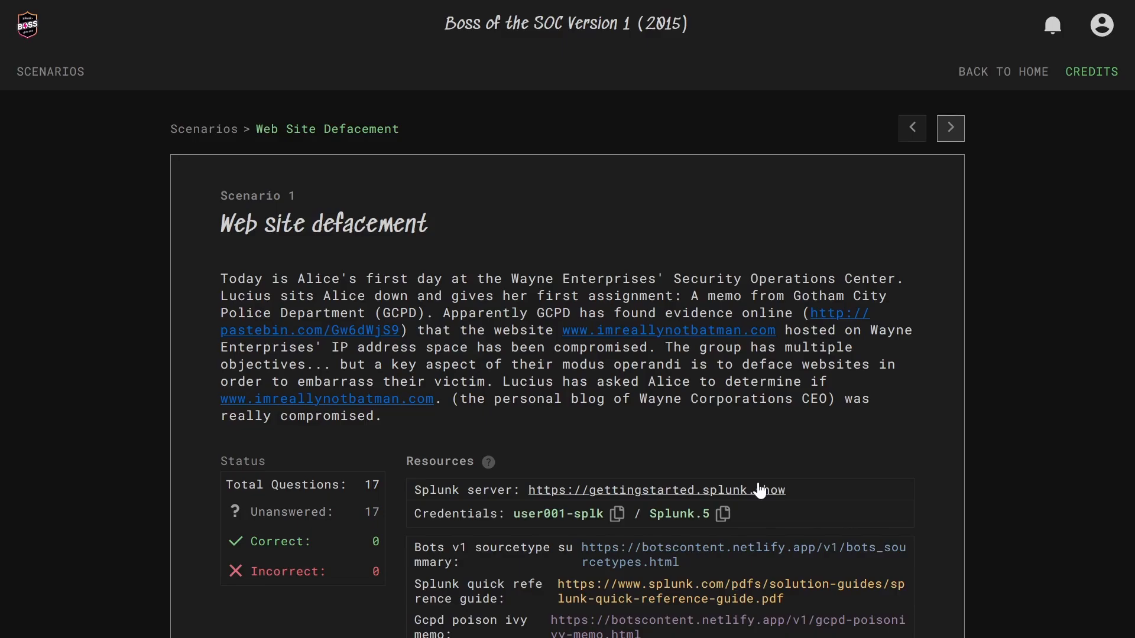
- Open the Resources Splunk server link in a new tab, reaching an empty Search page
{"action": "left_click", "coordinate": [760, 491]}
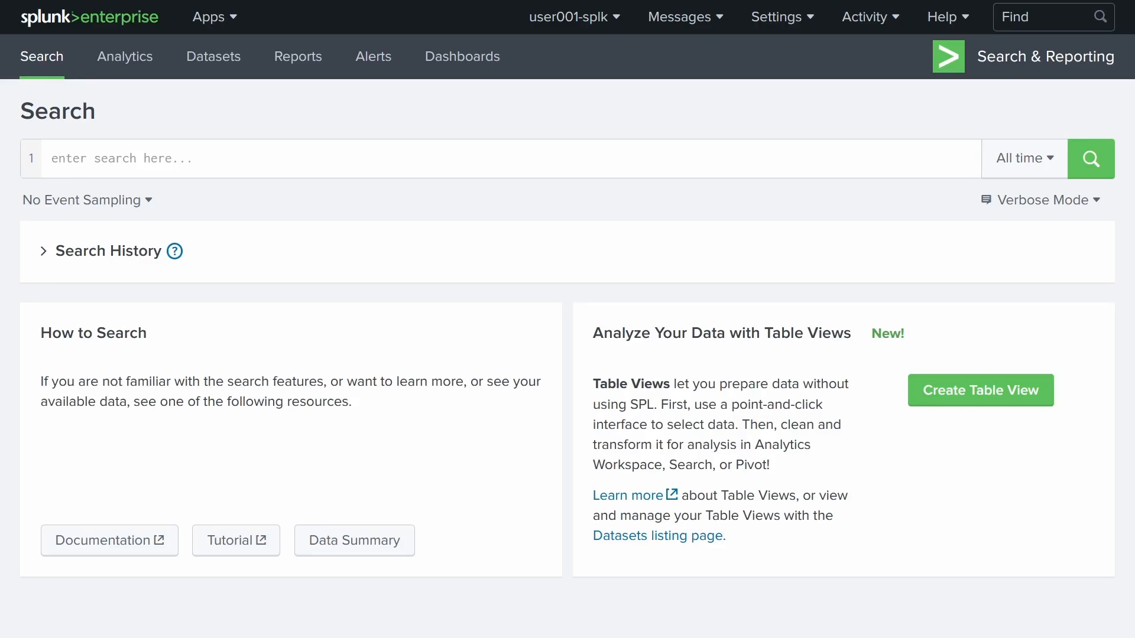
- Run '| eventcount summarize=false index=*' to count events in every index
{"action": "left_click", "coordinate": [387, 154]}
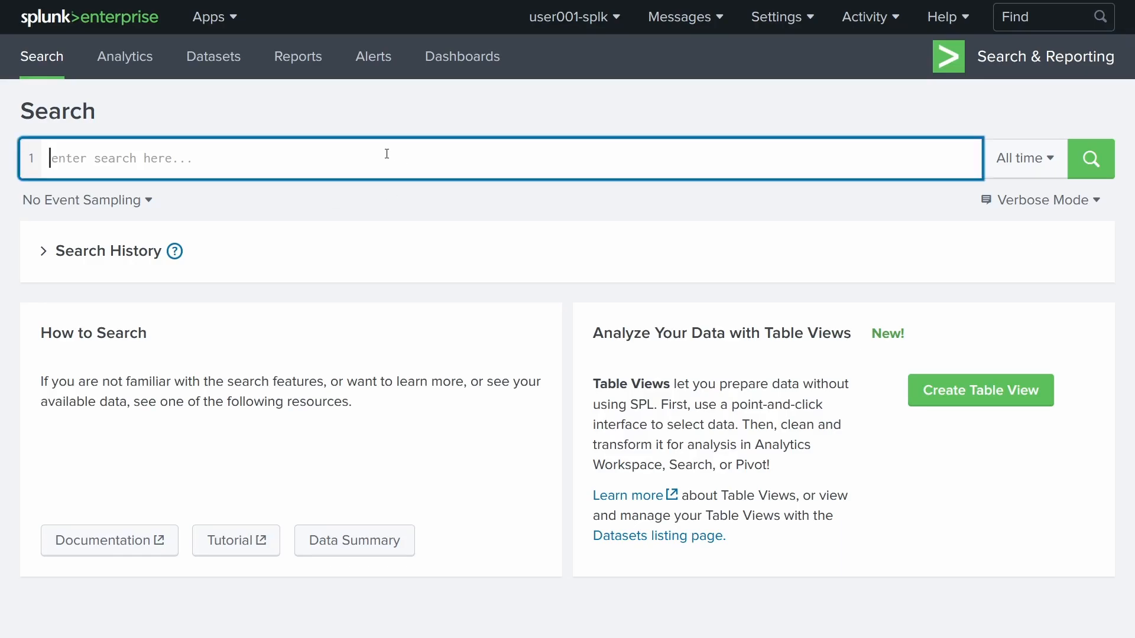
{"action": "type", "text": "| "}
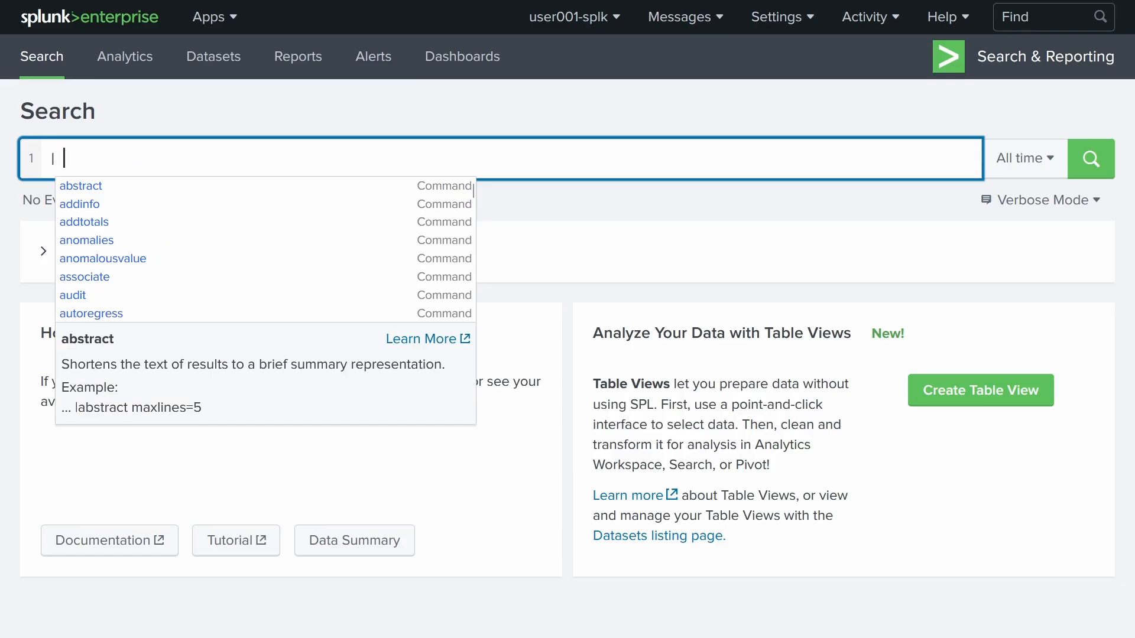
{"action": "type", "text": "eventcou"}
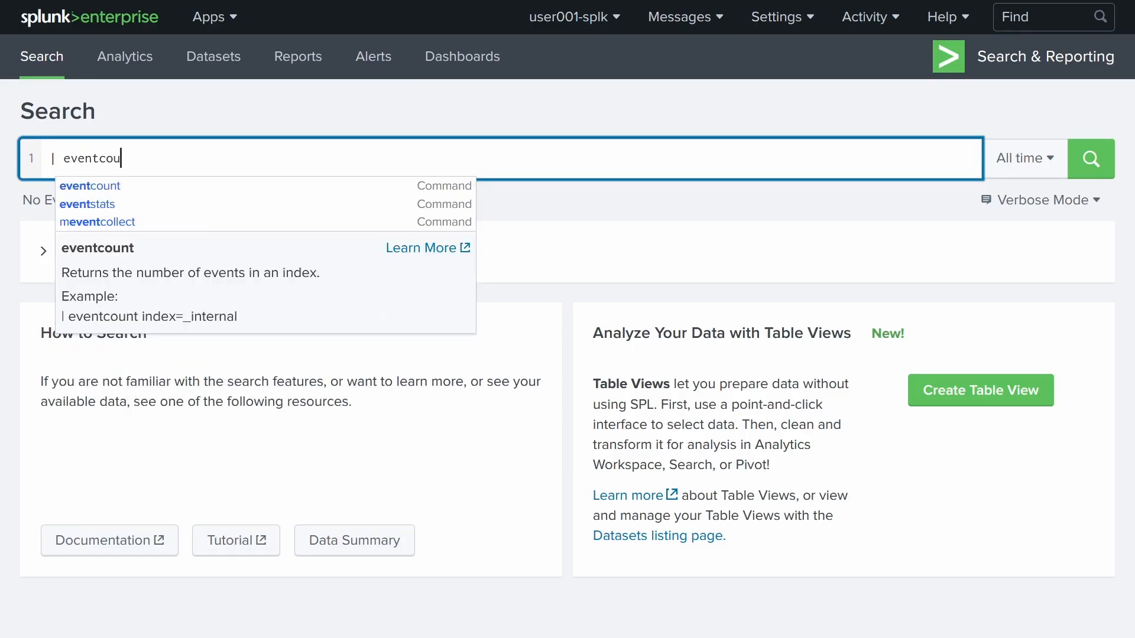
{"action": "key", "text": "Return"}
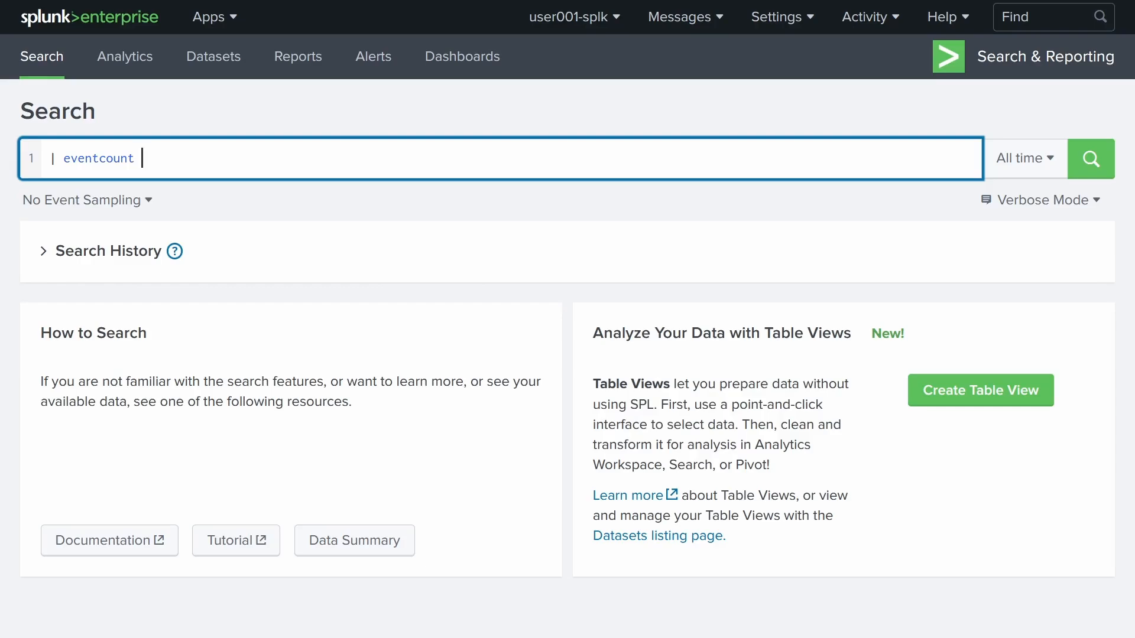
{"action": "type", "text": "summarize"}
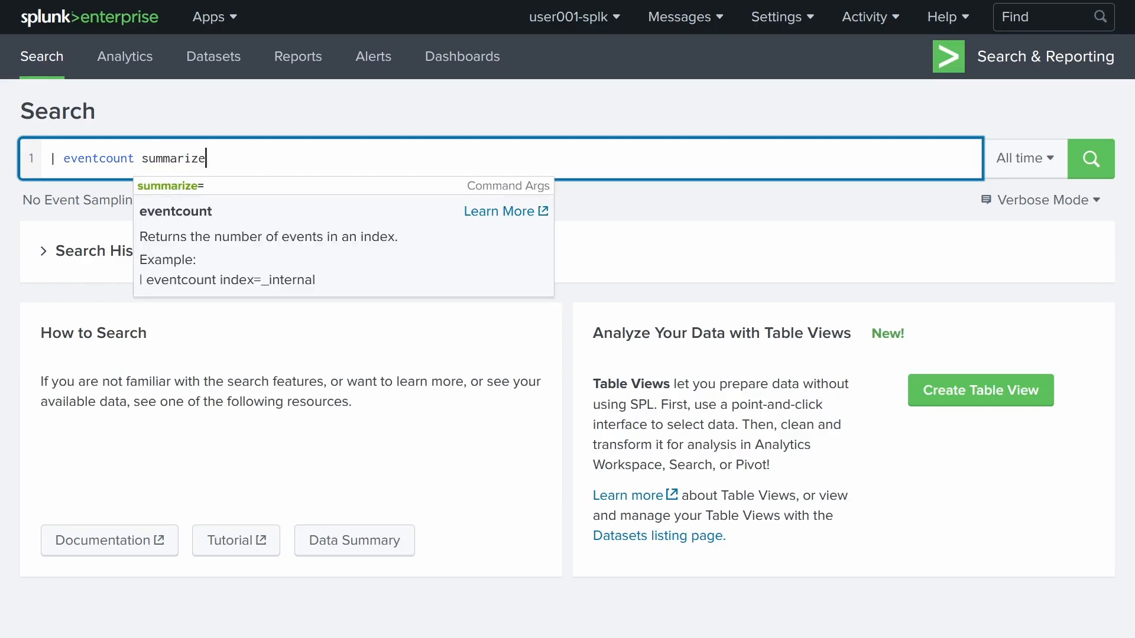
{"action": "type", "text": "=false"}
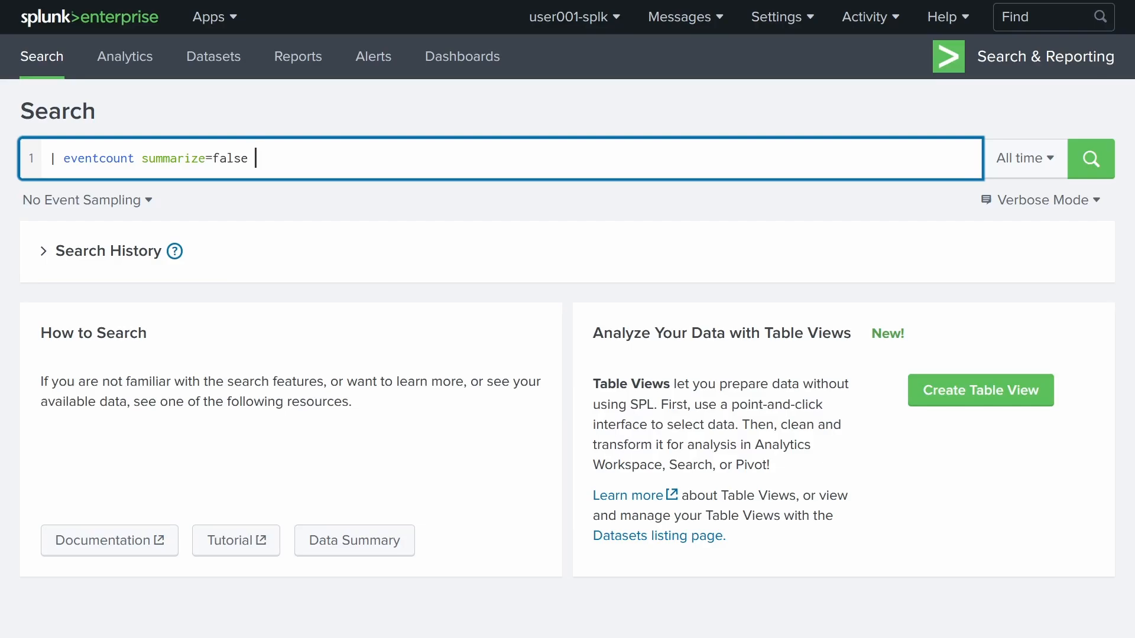
{"action": "type", "text": "index"}
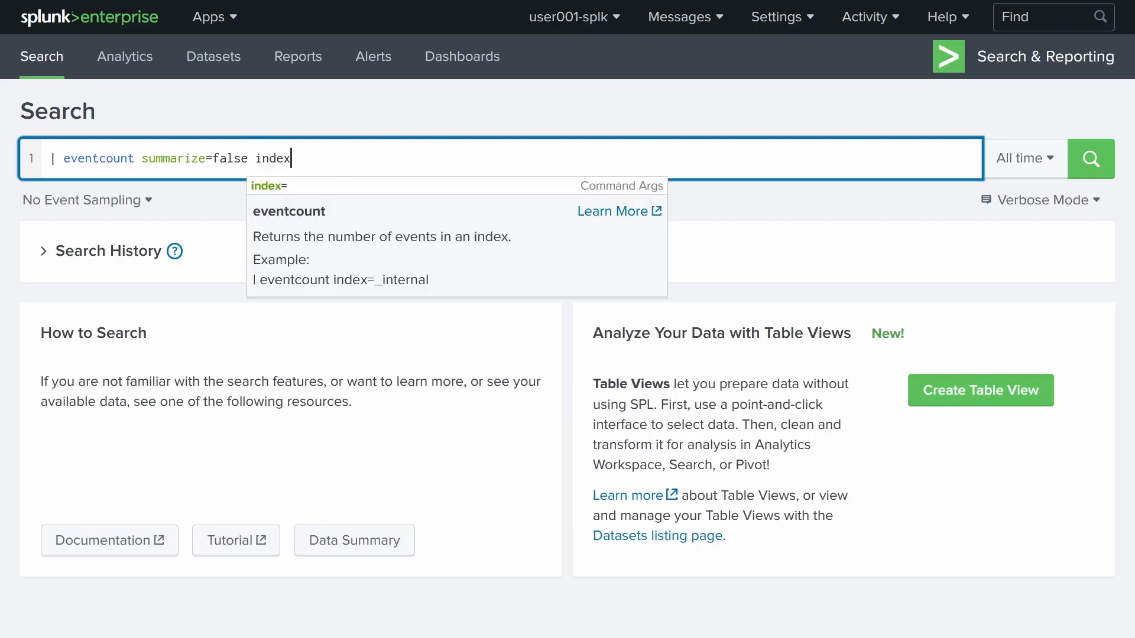
{"action": "type", "text": "=*"}
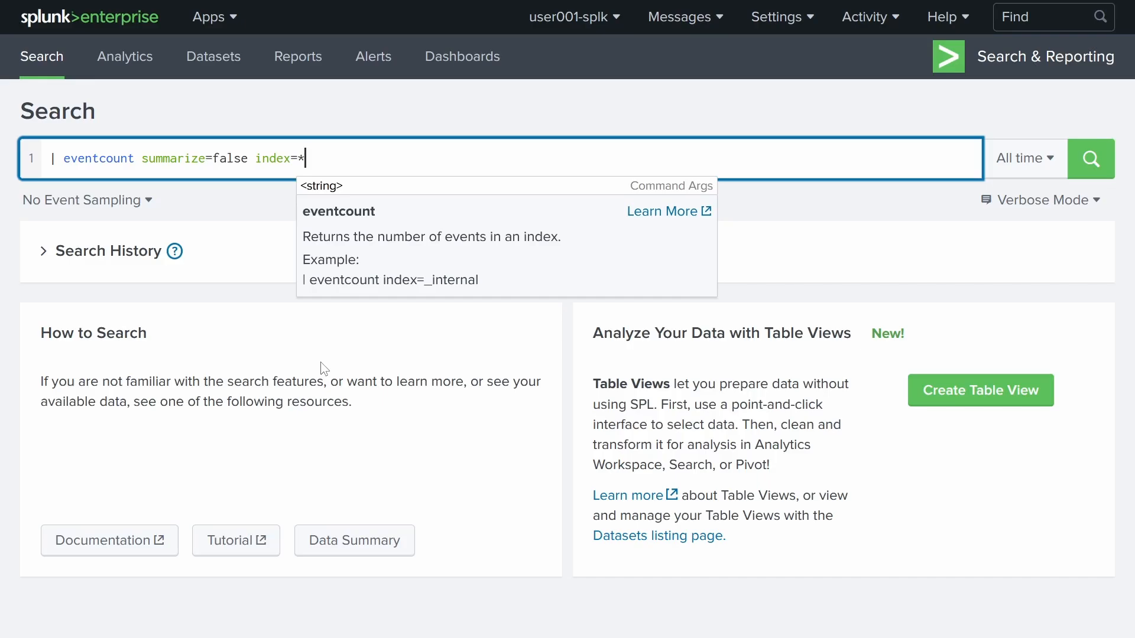
{"action": "key", "text": "Return"}
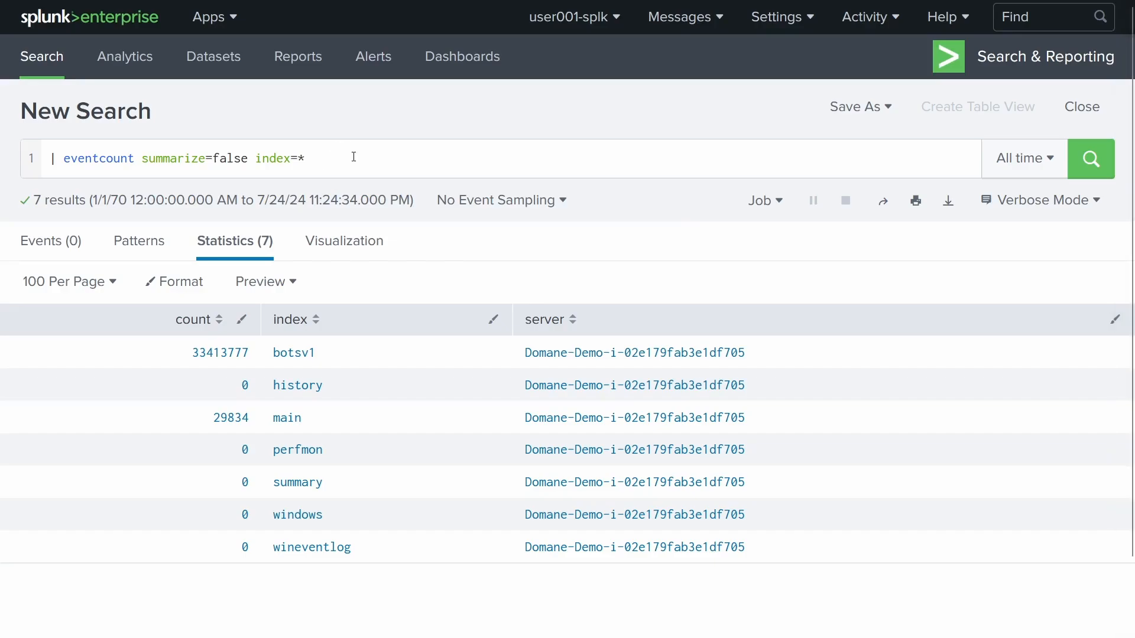
- Replace the query with '| metadata type=sourcetypes | fields sourcetype' and run it
{"action": "left_click_drag", "start_coordinate": [313, 158], "coordinate": [5, 160]}
{"action": "key", "text": "BackSpace"}
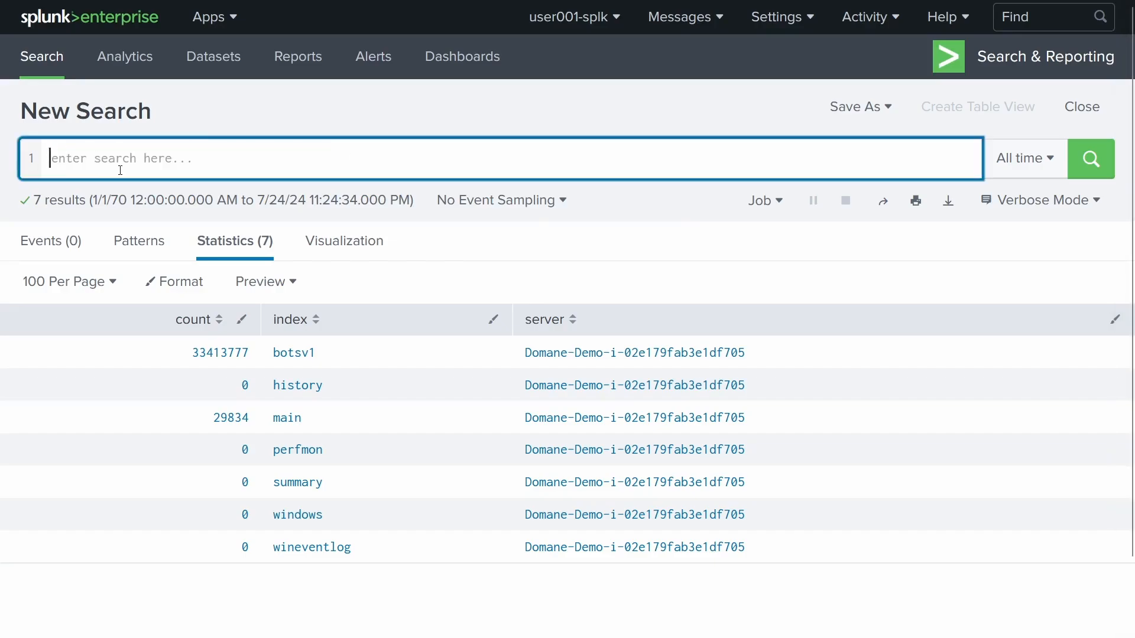
{"action": "type", "text": "|"}
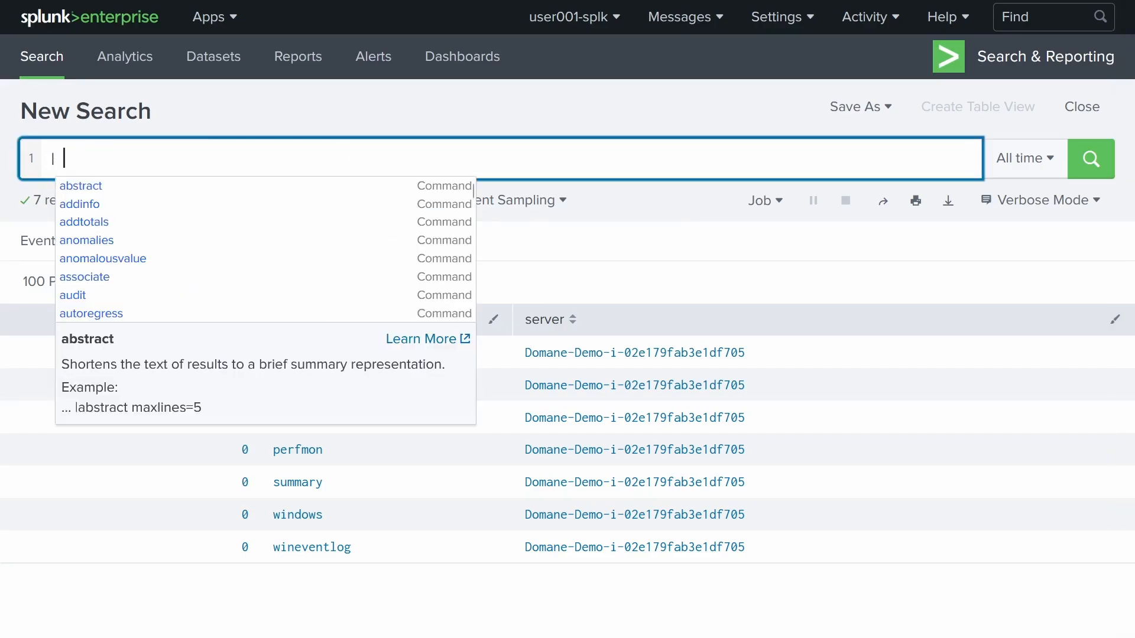
{"action": "type", "text": " metadata"}
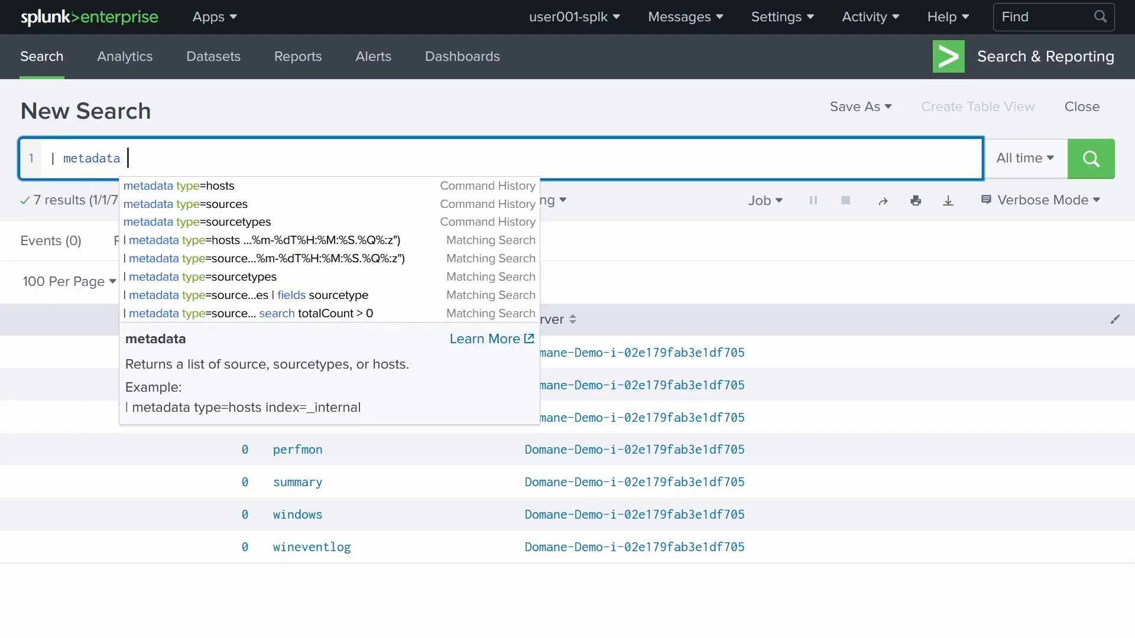
{"action": "type", "text": " type=sourcetypes"}
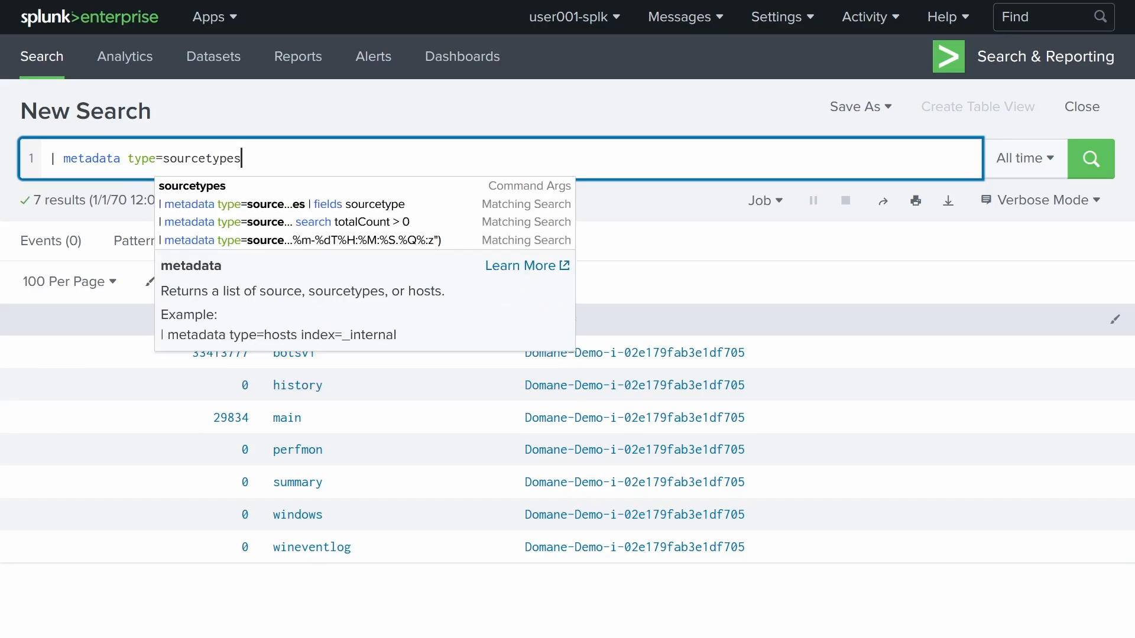
{"action": "key", "text": "shift+Return"}
{"action": "type", "text": "| "}
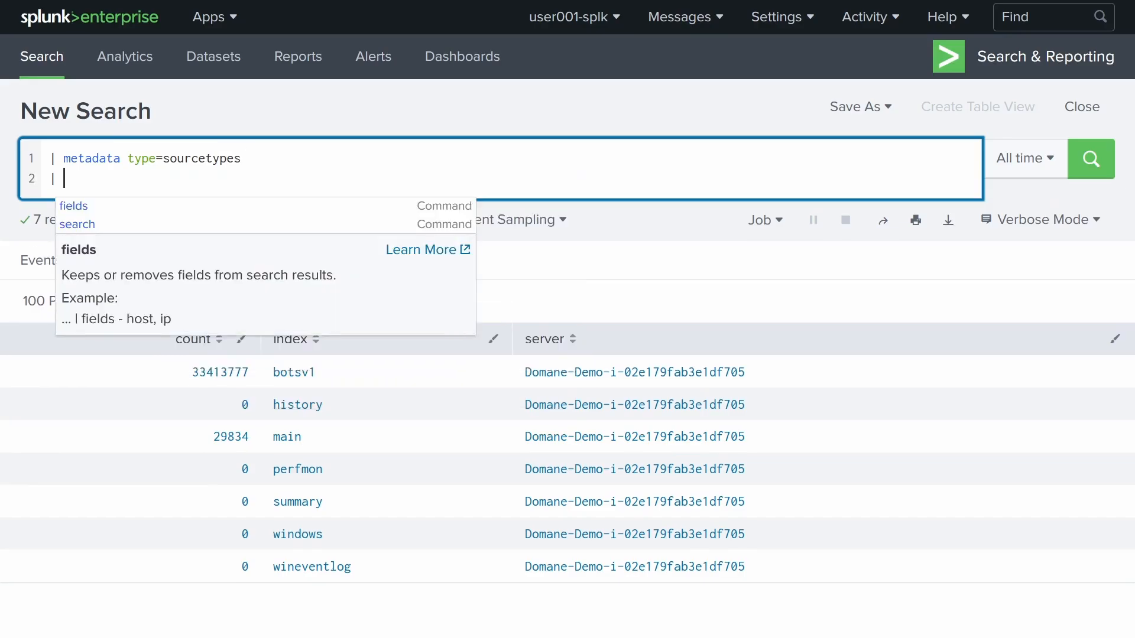
{"action": "type", "text": "fields"}
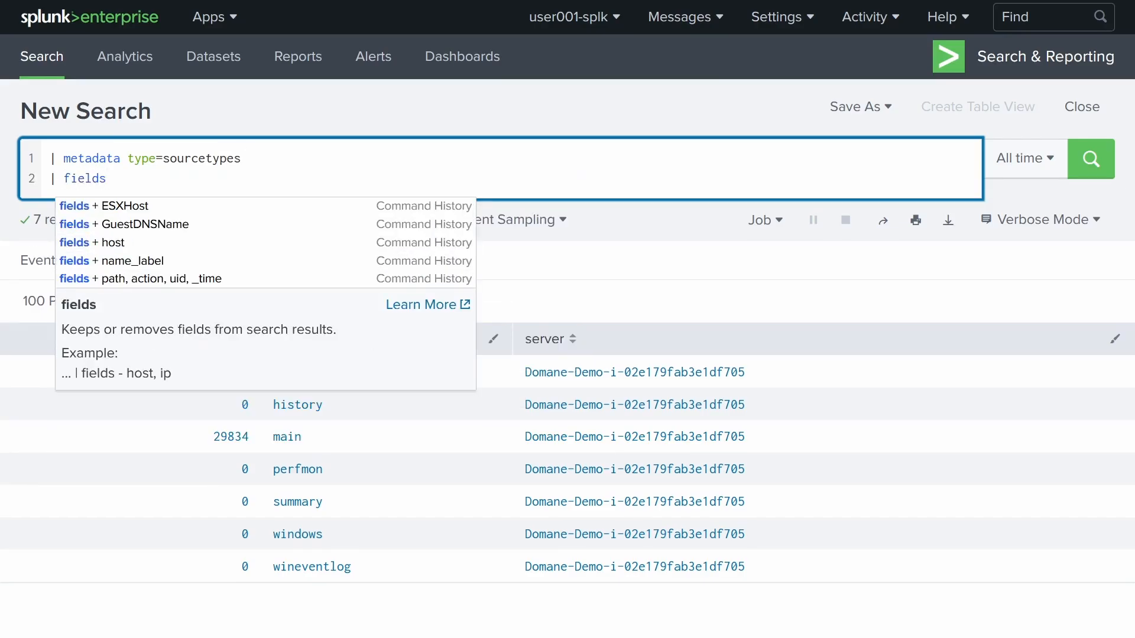
{"action": "type", "text": " sourcetype"}
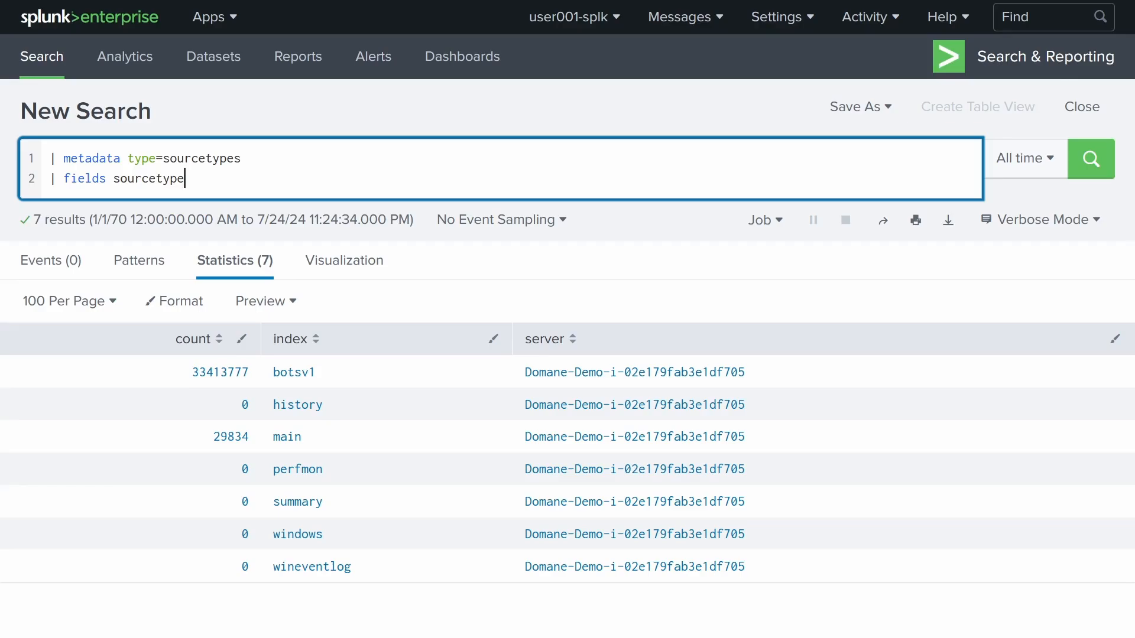
{"action": "key", "text": "Return"}
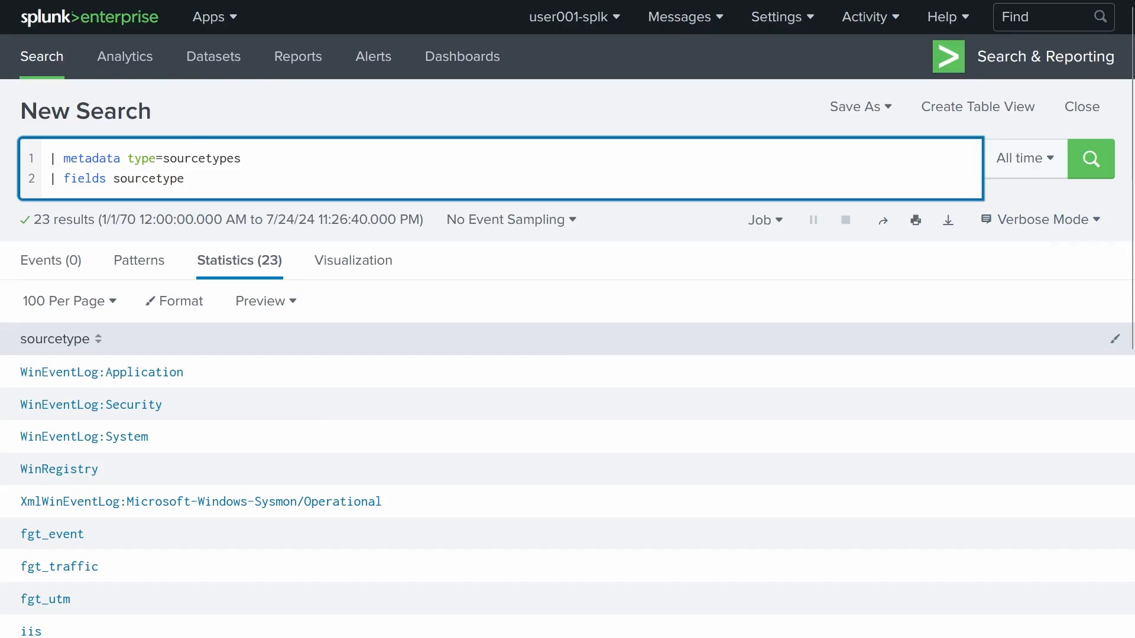
{"action": "left_click", "coordinate": [299, 325]}
{"action": "scroll", "coordinate": [440, 324], "scroll_direction": "down", "scroll_amount": 4}
{"action": "scroll", "coordinate": [439, 325], "scroll_direction": "down", "scroll_amount": 4}
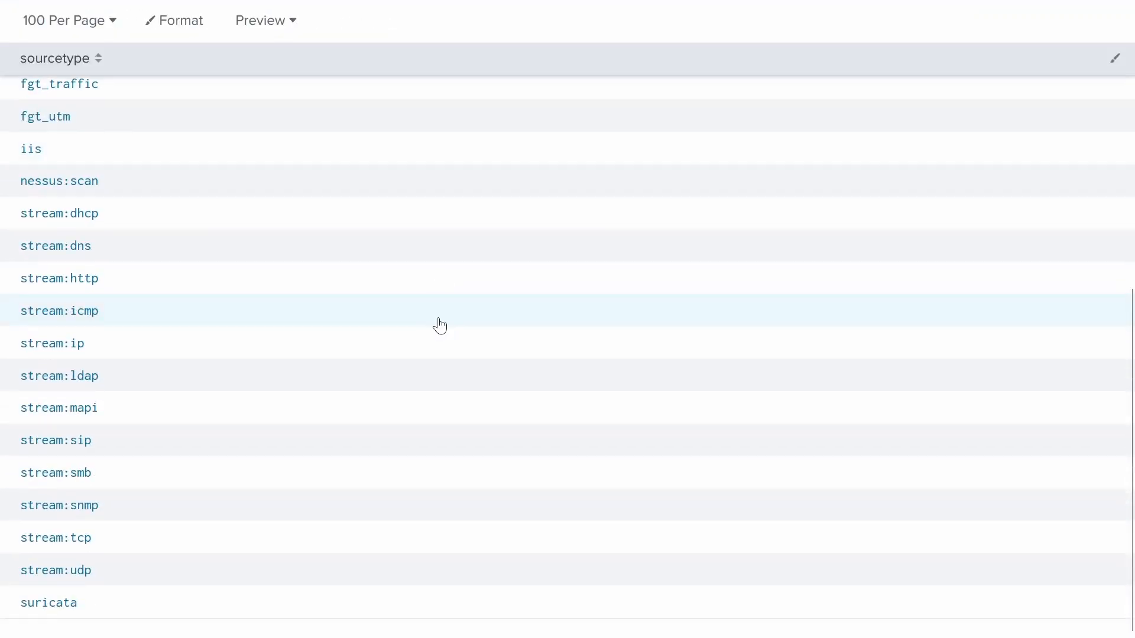
{"action": "scroll", "coordinate": [439, 324], "scroll_direction": "up", "scroll_amount": 5}
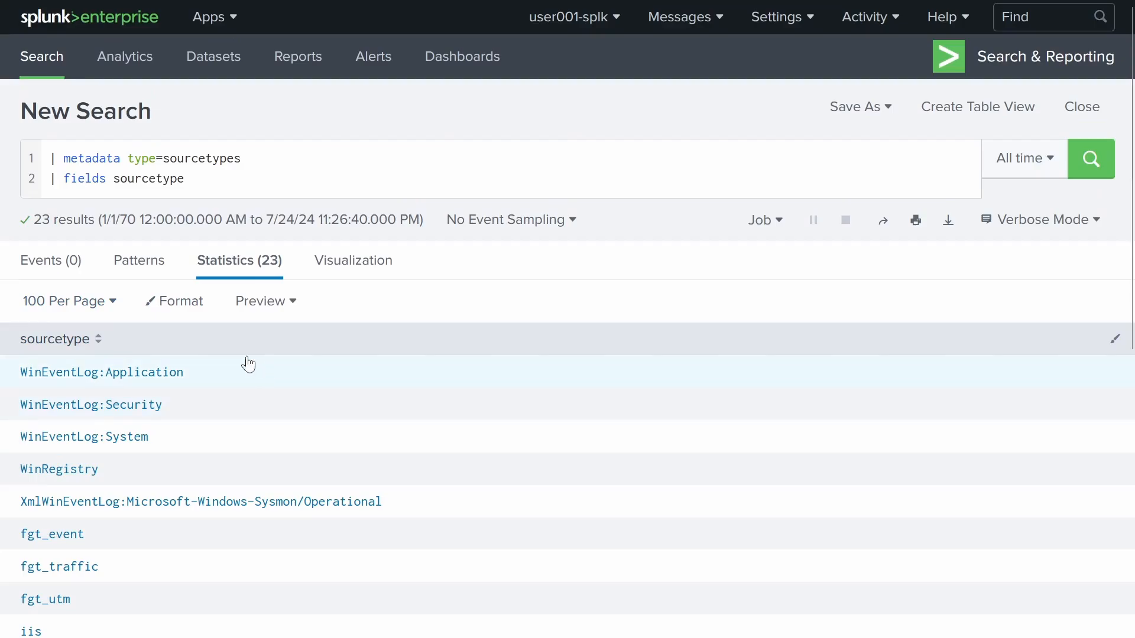
{"action": "scroll", "coordinate": [287, 278], "scroll_direction": "down", "scroll_amount": 4}
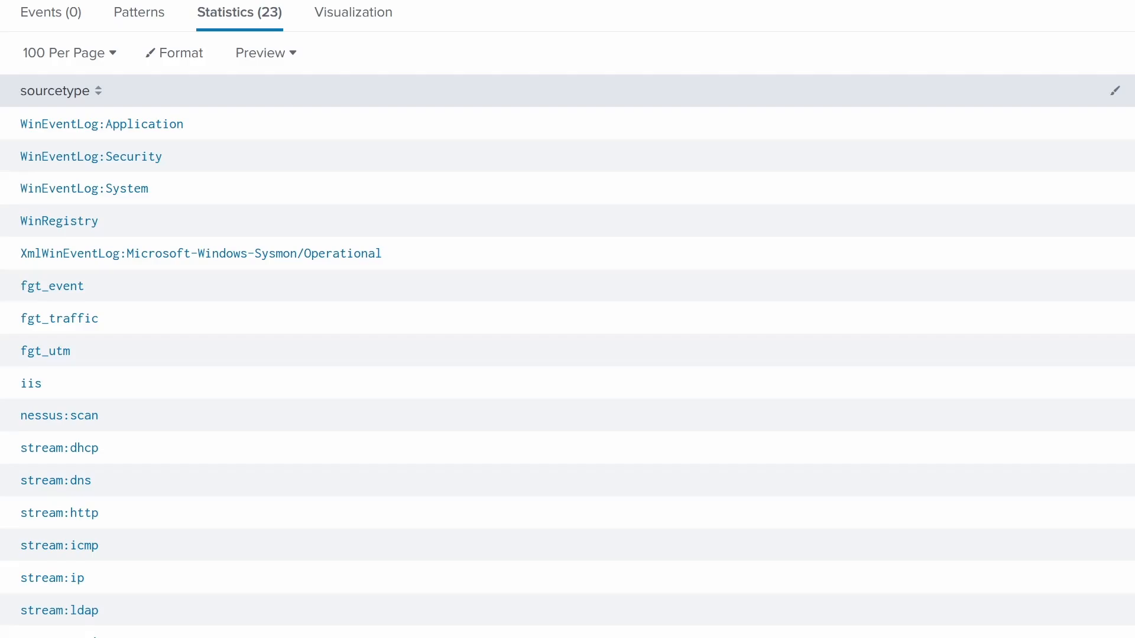
- Scroll through the 23 sourcetype results and back to the top
{"action": "scroll", "coordinate": [917, 362], "scroll_direction": "down", "scroll_amount": 4}
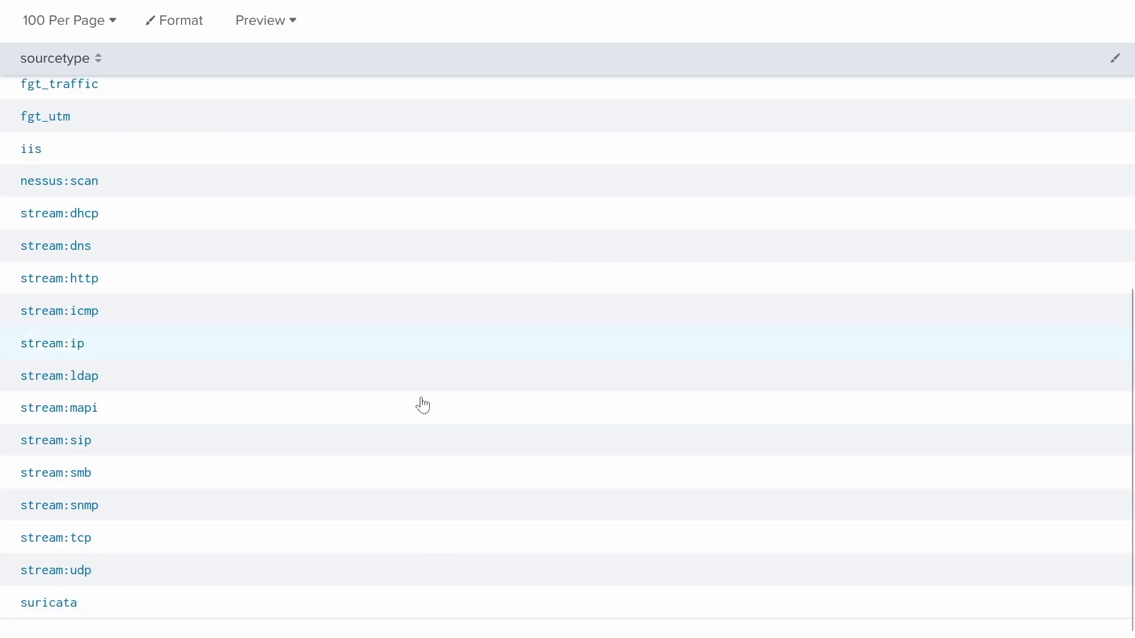
{"action": "scroll", "coordinate": [421, 403], "scroll_direction": "up", "scroll_amount": 8}
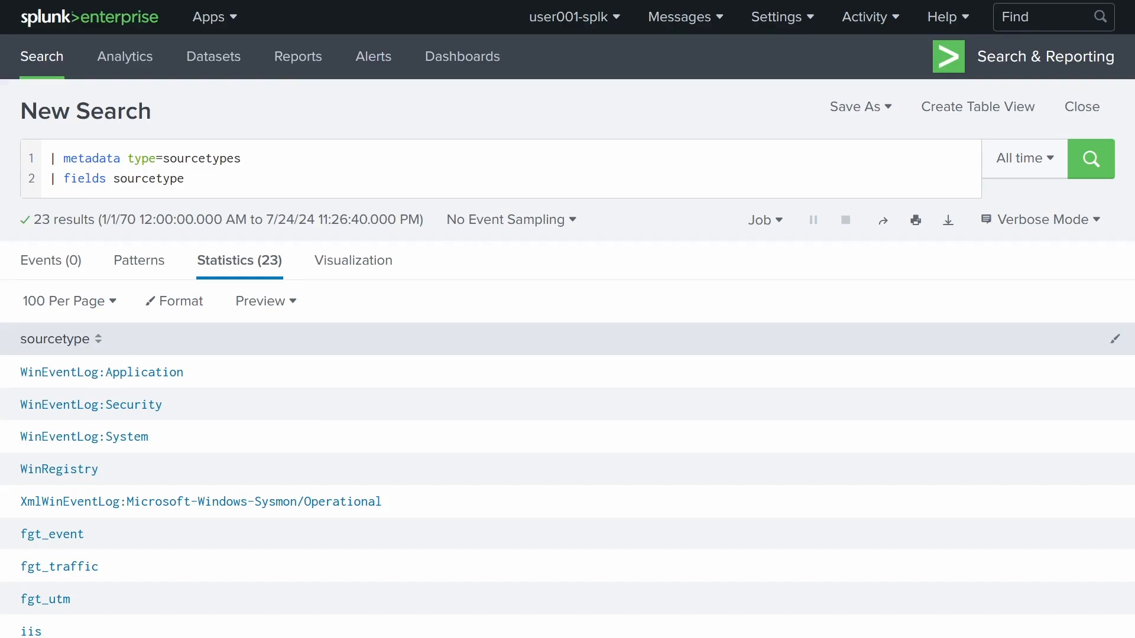
- Back on the Boss of the SOC page, show the questions as a compact list
{"action": "mouse_move", "coordinate": [731, 2]}
{"action": "left_click", "coordinate": [117, 8]}
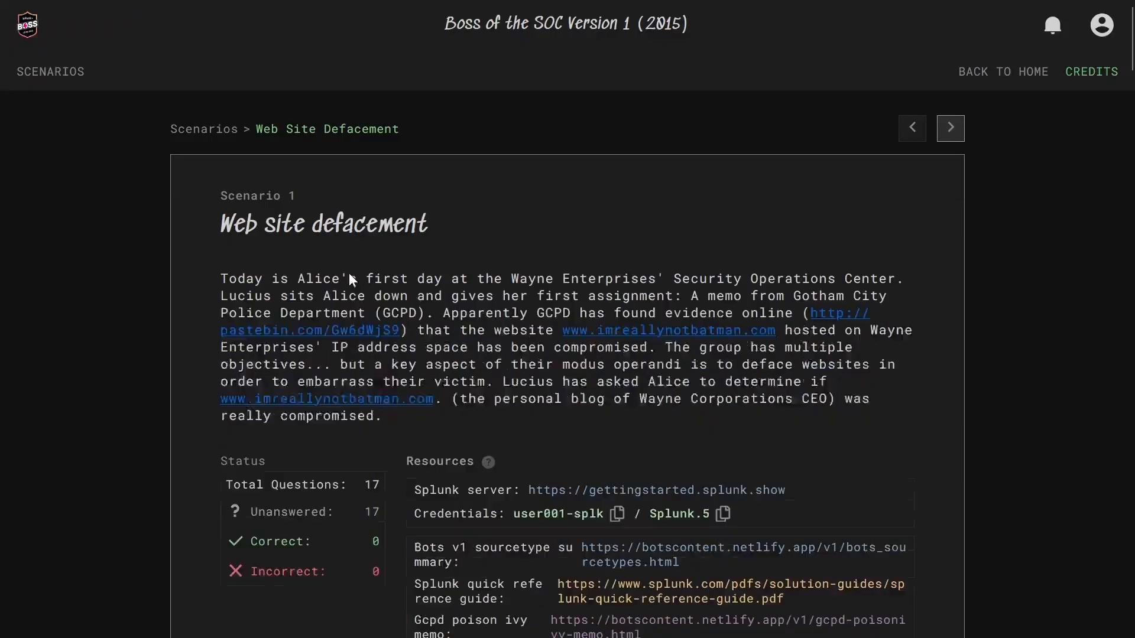
{"action": "scroll", "coordinate": [450, 296], "scroll_direction": "down", "scroll_amount": 12}
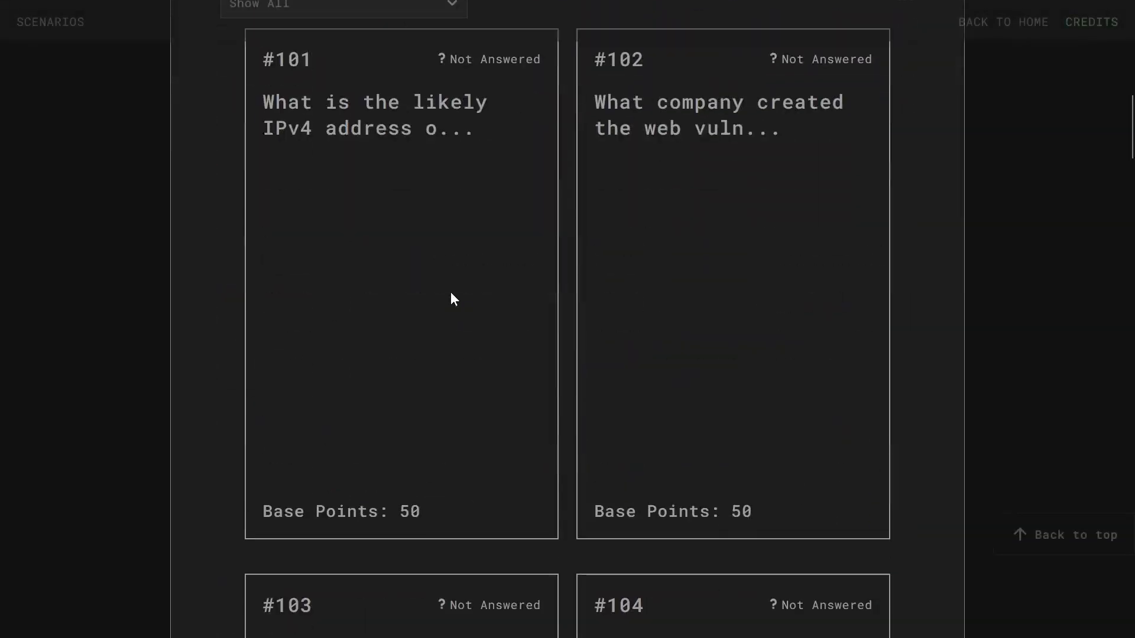
{"action": "scroll", "coordinate": [337, 310], "scroll_direction": "up", "scroll_amount": 2}
{"action": "scroll", "coordinate": [337, 310], "scroll_direction": "up", "scroll_amount": 1}
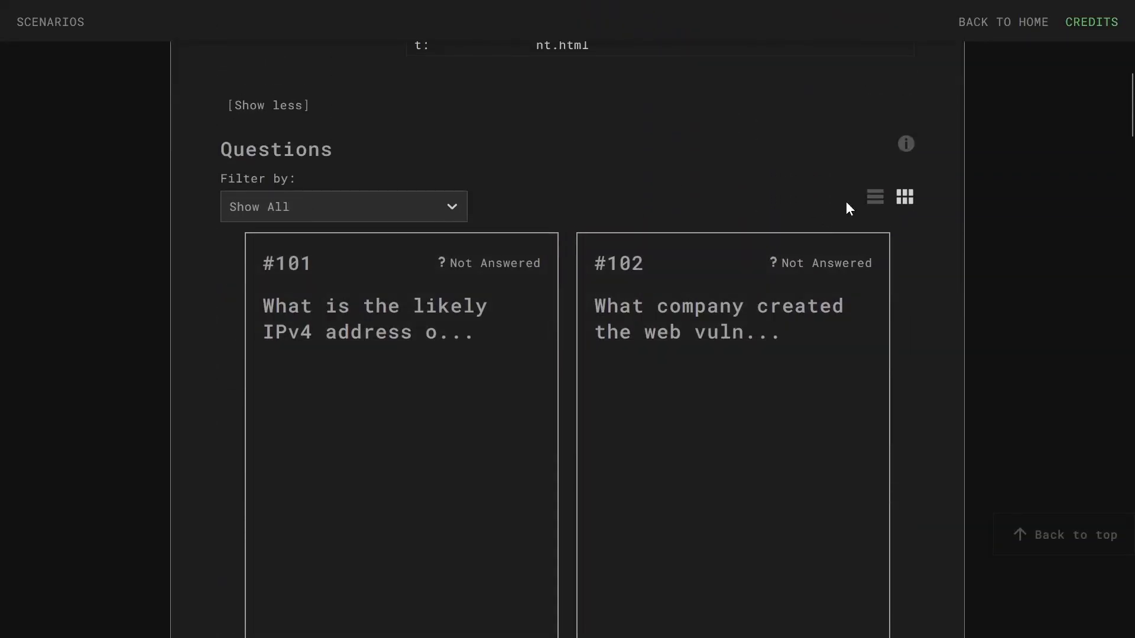
{"action": "left_click", "coordinate": [875, 197]}
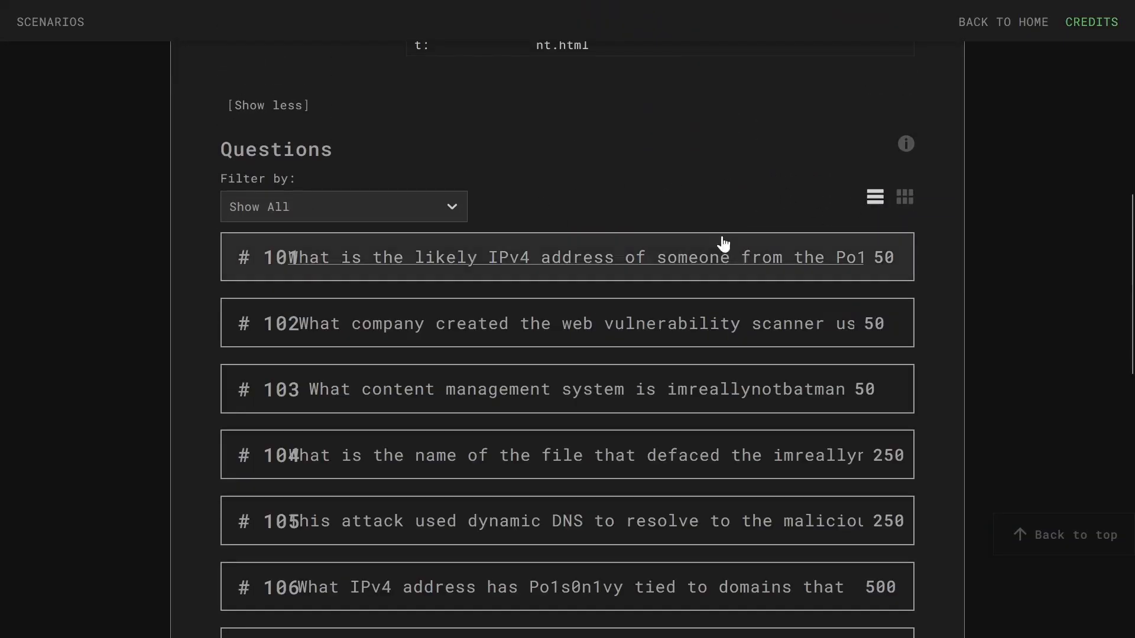
- Read question #101 on the Po1s0n1vy scanner's IPv4 address, then return to Splunk's sourcetype results
{"action": "key", "text": "ctrl+minus"}
{"action": "key", "text": "ctrl+minus"}
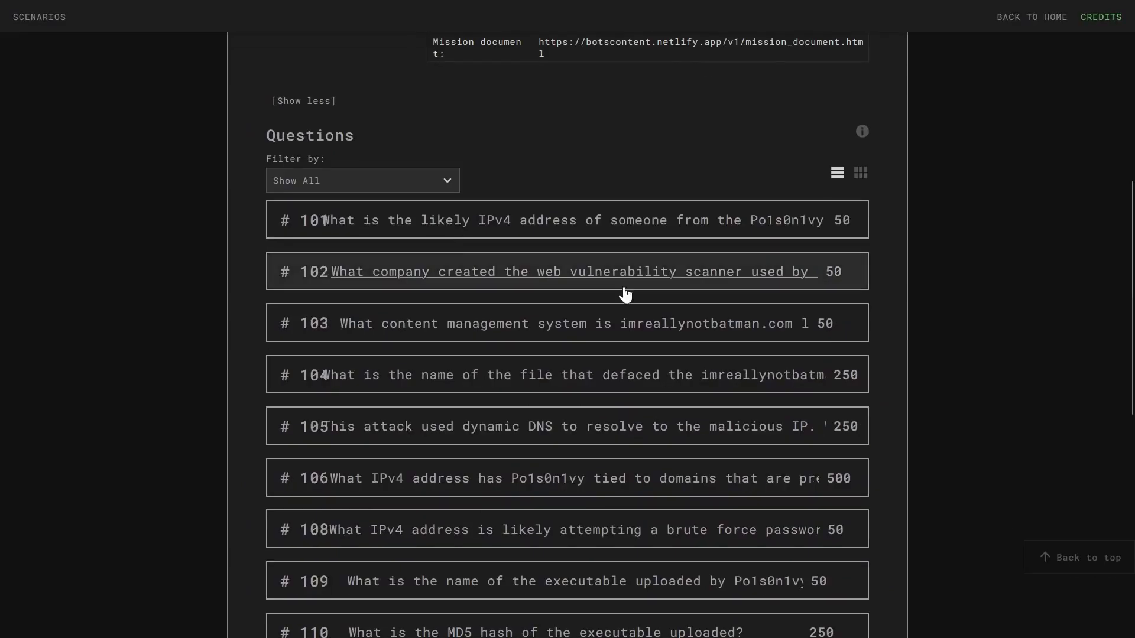
{"action": "key", "text": "ctrl+plus"}
{"action": "left_click", "coordinate": [622, 279]}
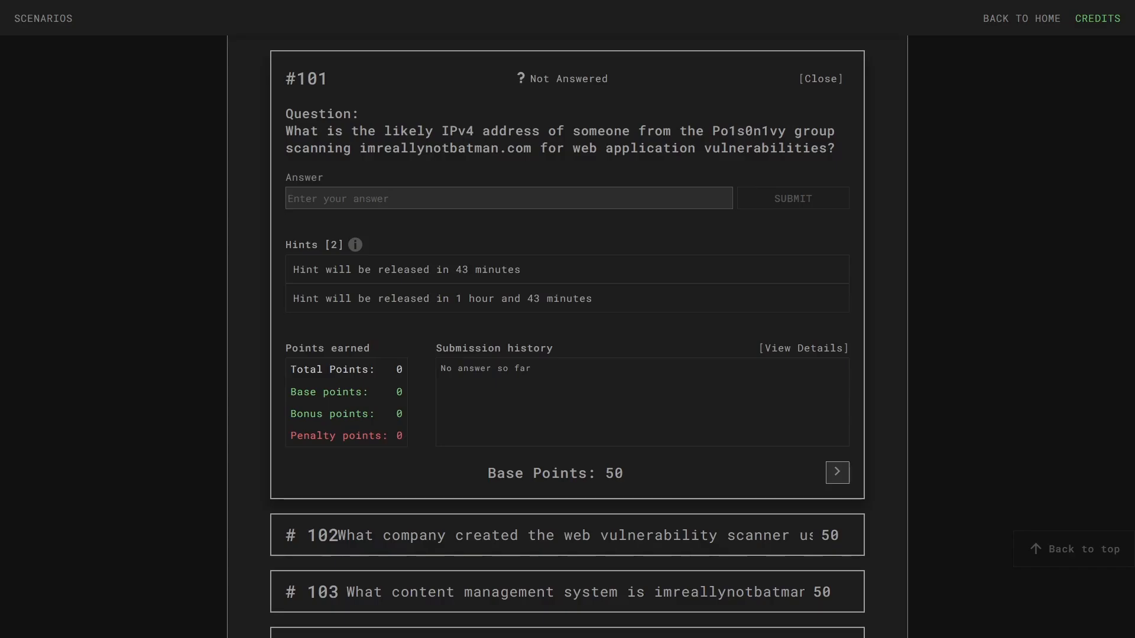
{"action": "left_click", "coordinate": [176, 13]}
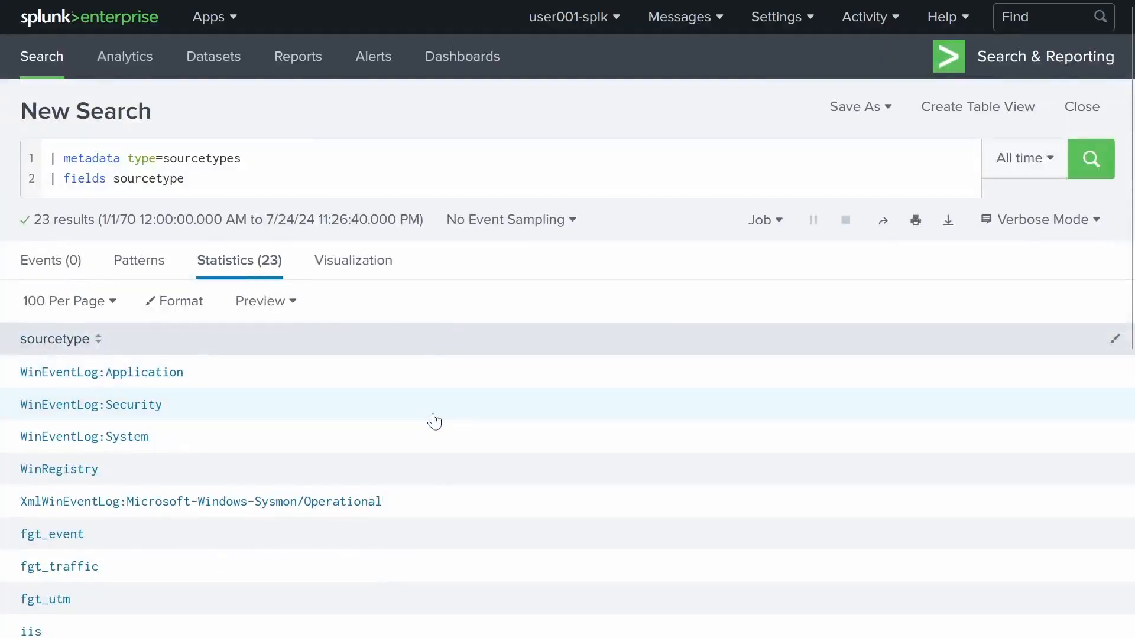
{"action": "scroll", "coordinate": [435, 421], "scroll_direction": "down", "scroll_amount": 4}
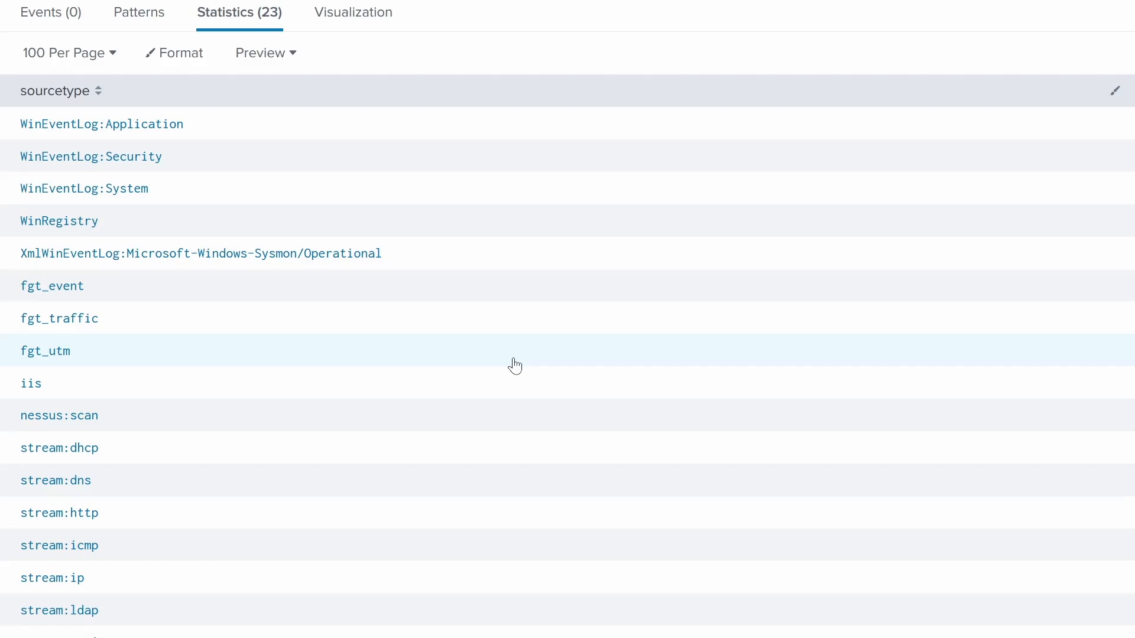
{"action": "scroll", "coordinate": [515, 367], "scroll_direction": "up", "scroll_amount": 1}
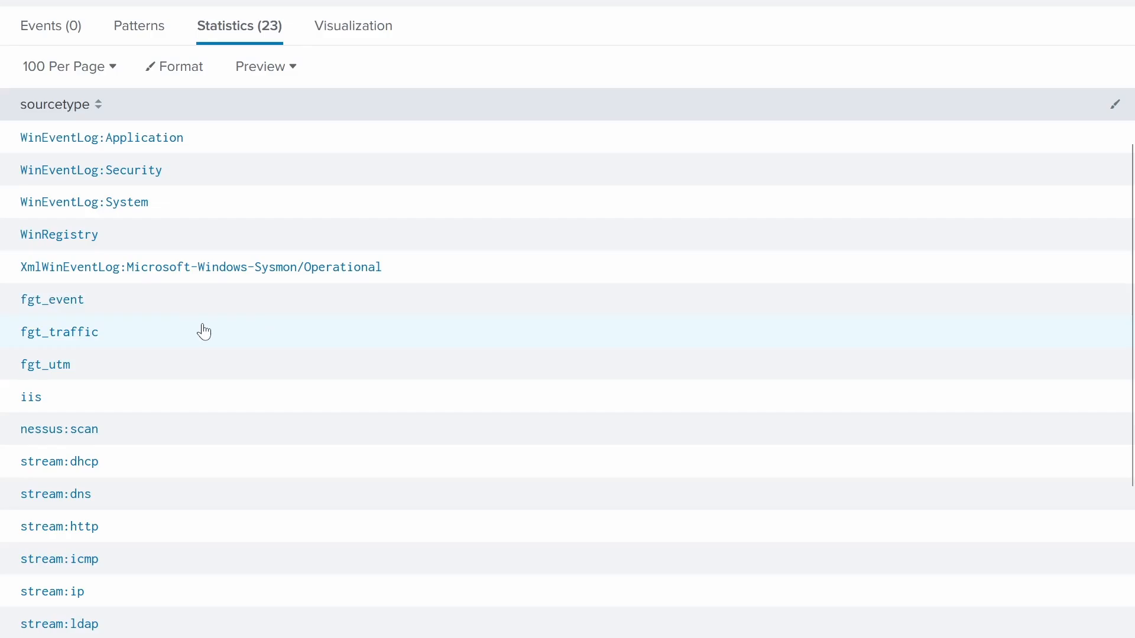
{"action": "scroll", "coordinate": [155, 453], "scroll_direction": "down", "scroll_amount": 4}
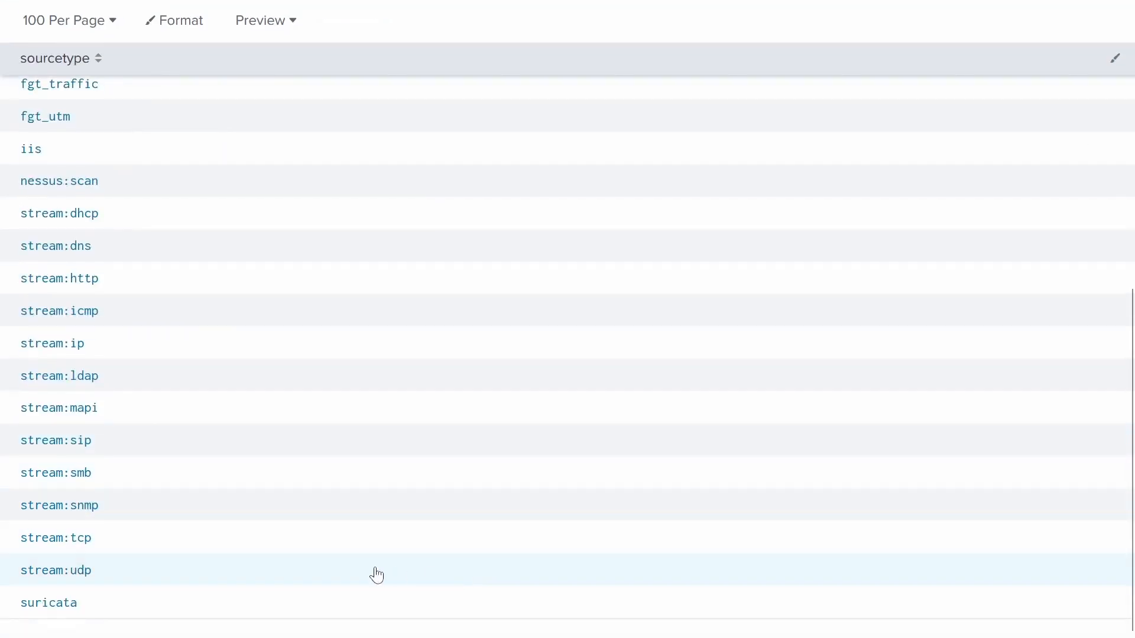
{"action": "scroll", "coordinate": [477, 555], "scroll_direction": "up", "scroll_amount": 8}
{"action": "scroll", "coordinate": [435, 544], "scroll_direction": "down", "scroll_amount": 4}
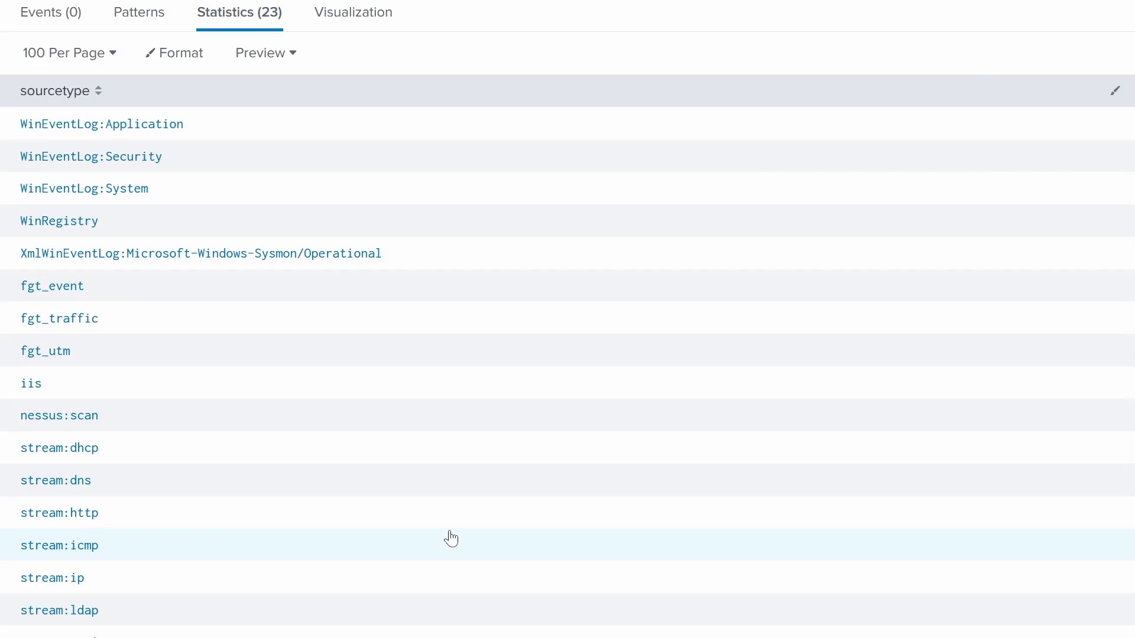
{"action": "scroll", "coordinate": [436, 382], "scroll_direction": "down", "scroll_amount": 4}
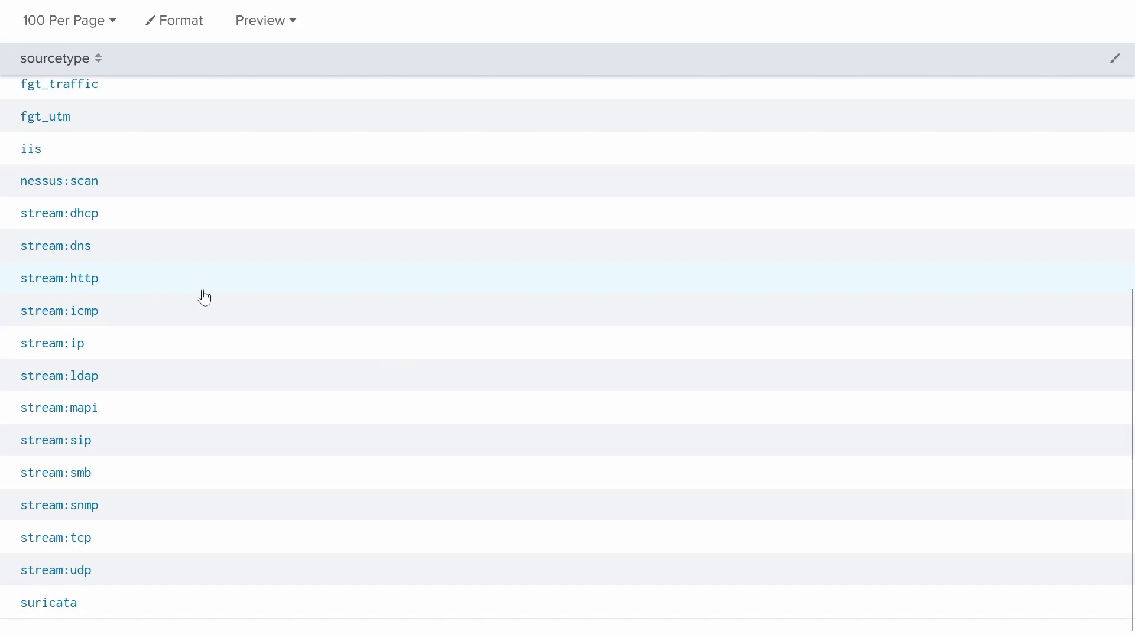
{"action": "scroll", "coordinate": [204, 298], "scroll_direction": "up", "scroll_amount": 8}
{"action": "scroll", "coordinate": [179, 385], "scroll_direction": "down", "scroll_amount": 4}
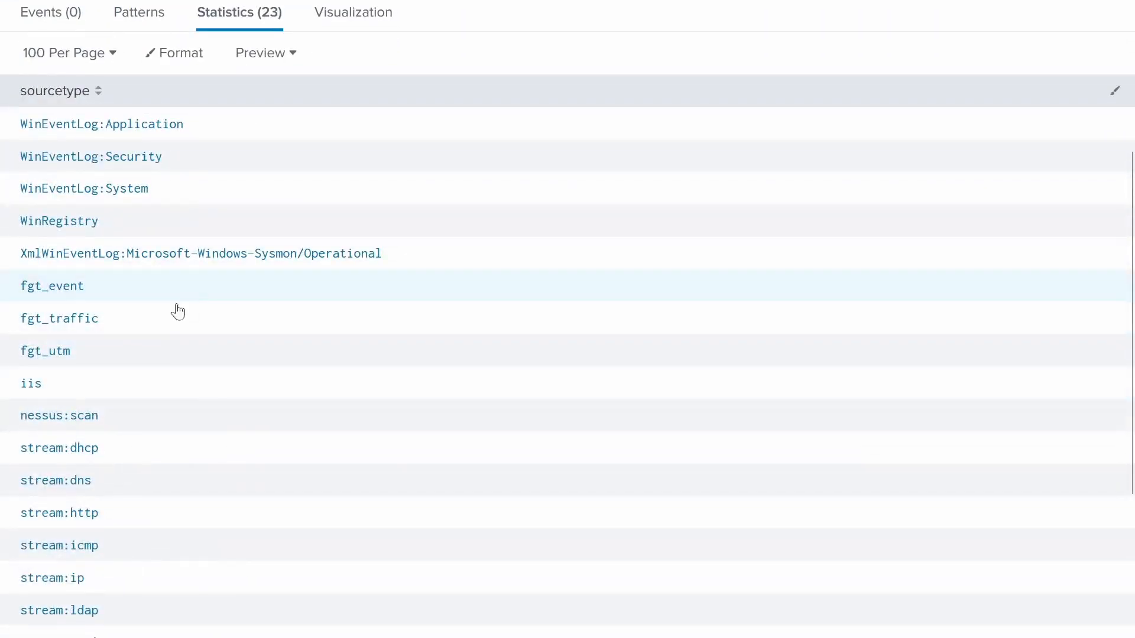
{"action": "scroll", "coordinate": [244, 325], "scroll_direction": "down", "scroll_amount": 4}
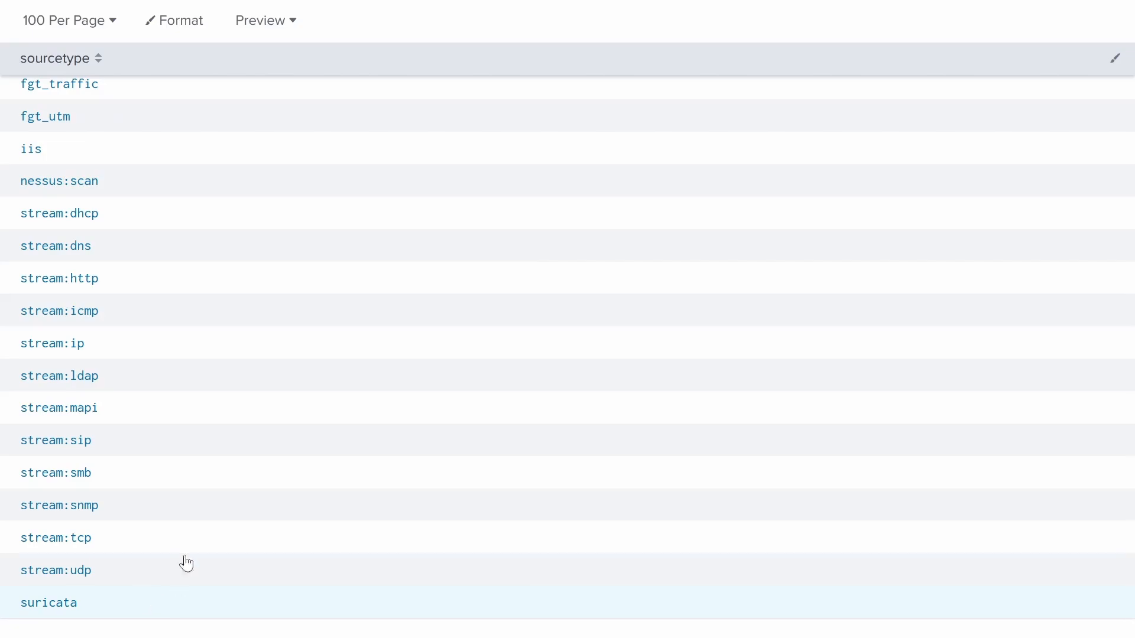
{"action": "scroll", "coordinate": [451, 502], "scroll_direction": "up", "scroll_amount": 8}
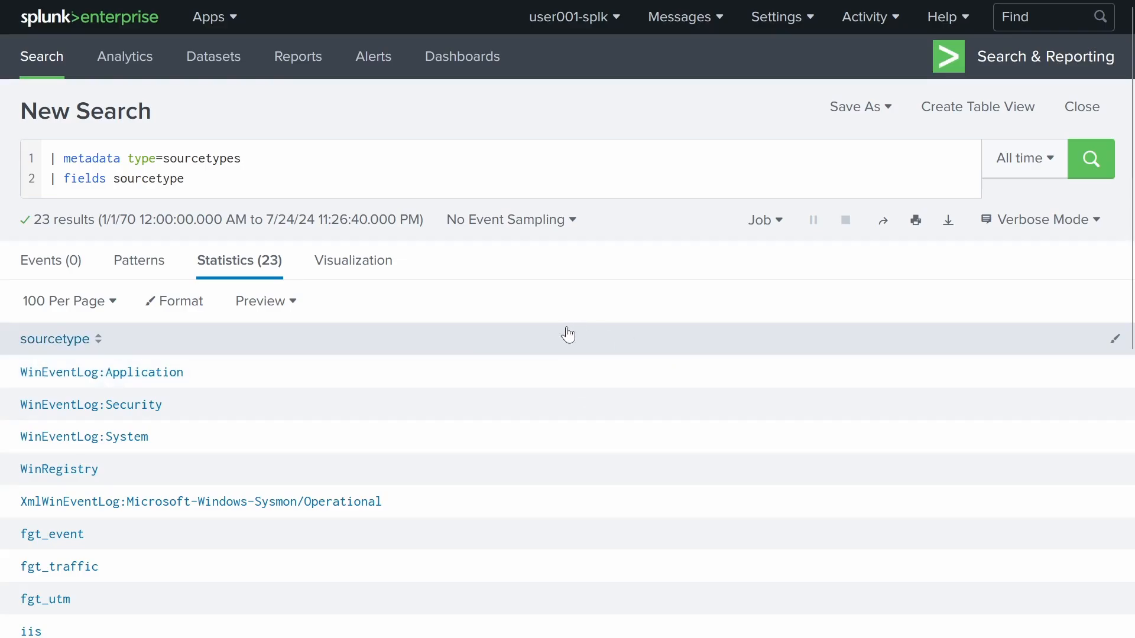
- Set the time range to Between 08/01/2016 and 08/31/2016 and rerun, leaving 22 sourcetypes
{"action": "left_click", "coordinate": [1038, 175]}
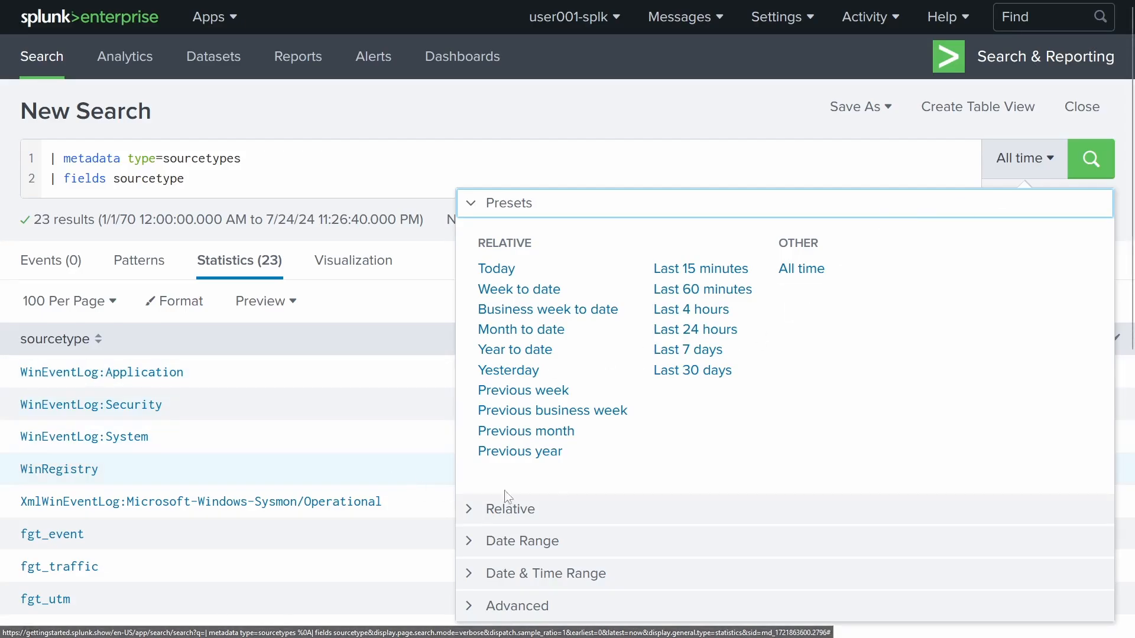
{"action": "left_click", "coordinate": [511, 542]}
{"action": "left_click", "coordinate": [514, 309]}
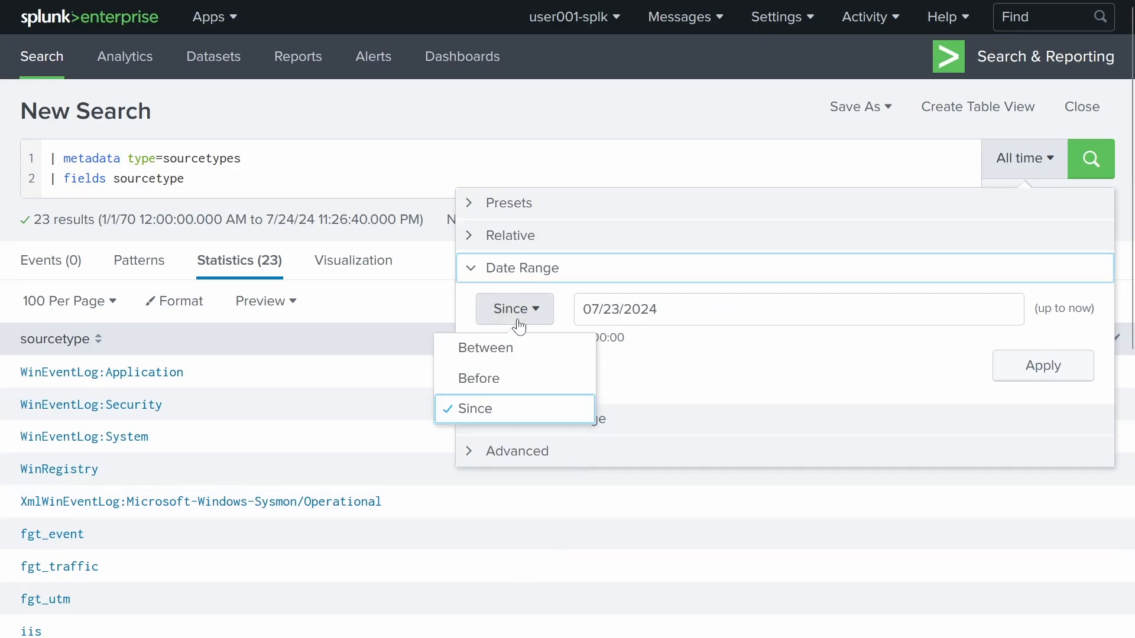
{"action": "left_click", "coordinate": [512, 349]}
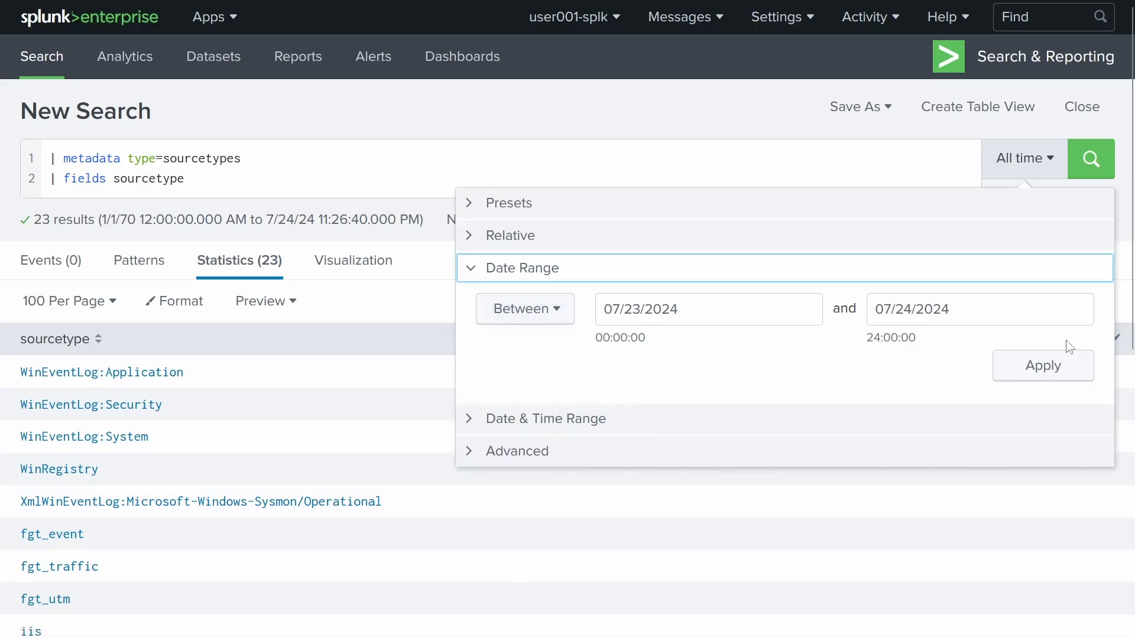
{"action": "left_click", "coordinate": [792, 313]}
{"action": "type", "text": "08/01/2016"}
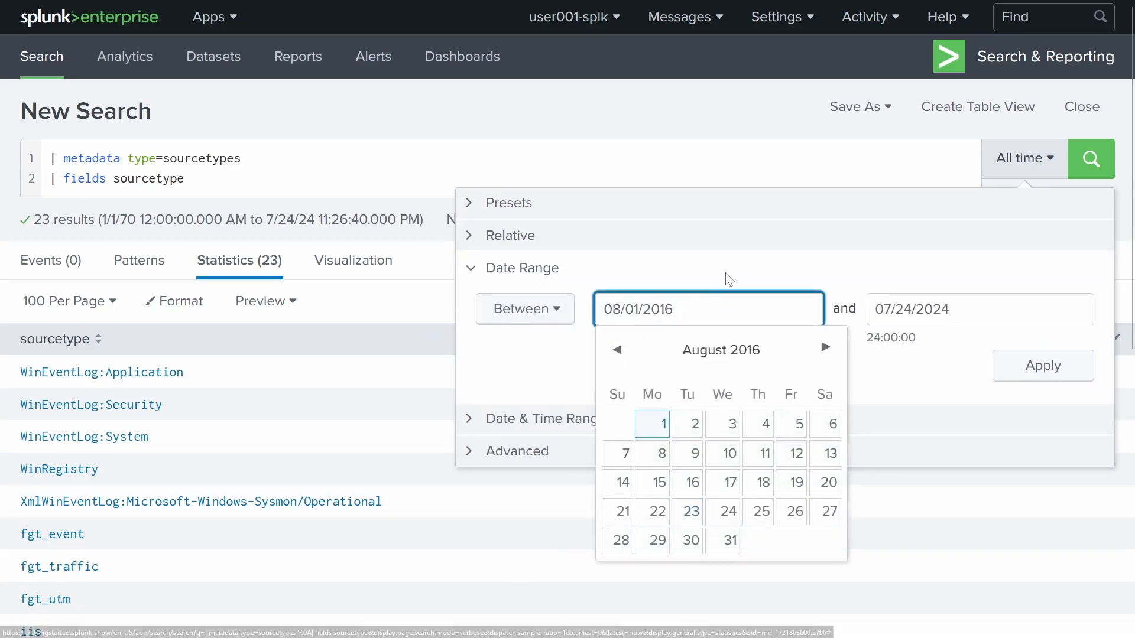
{"action": "left_click", "coordinate": [727, 281]}
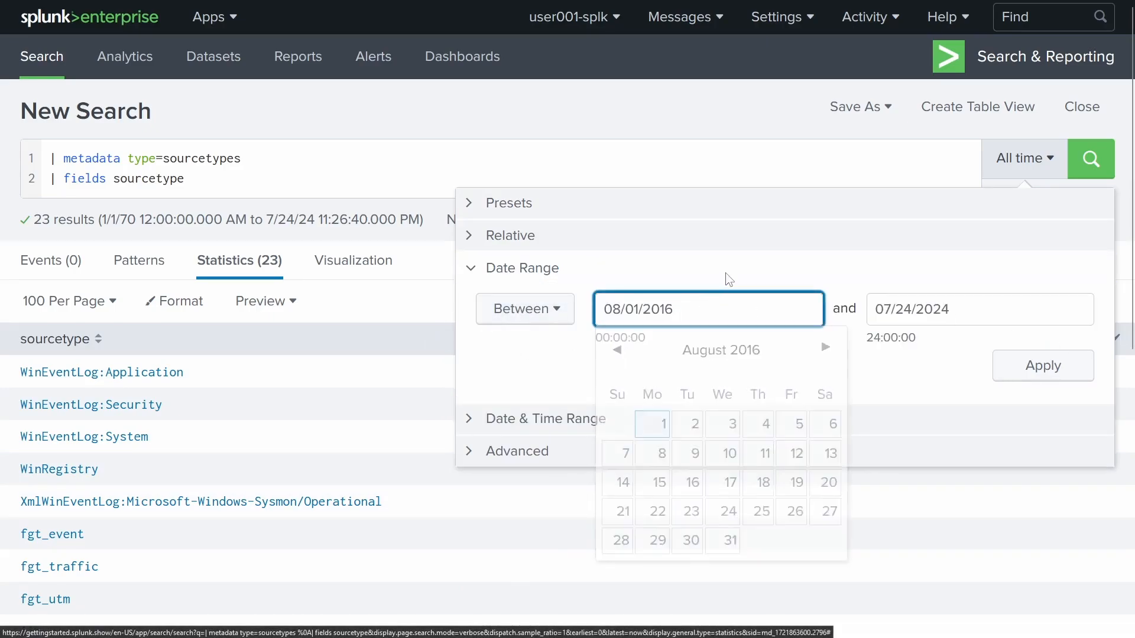
{"action": "left_click", "coordinate": [768, 351]}
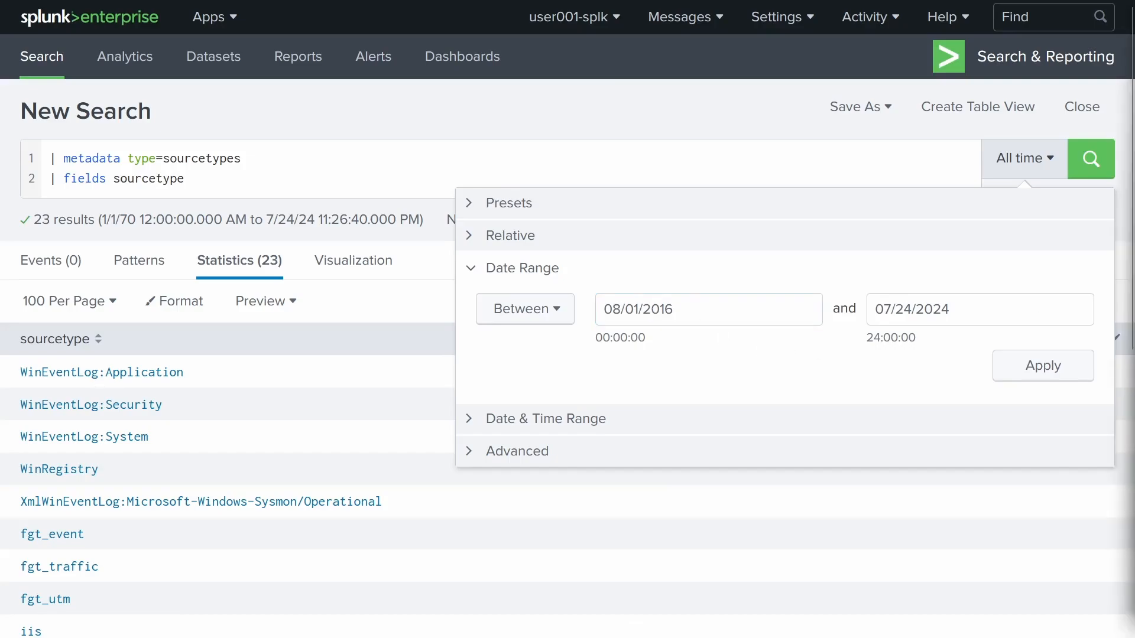
{"action": "left_click", "coordinate": [898, 307]}
{"action": "type", "text": "08/31/2016"}
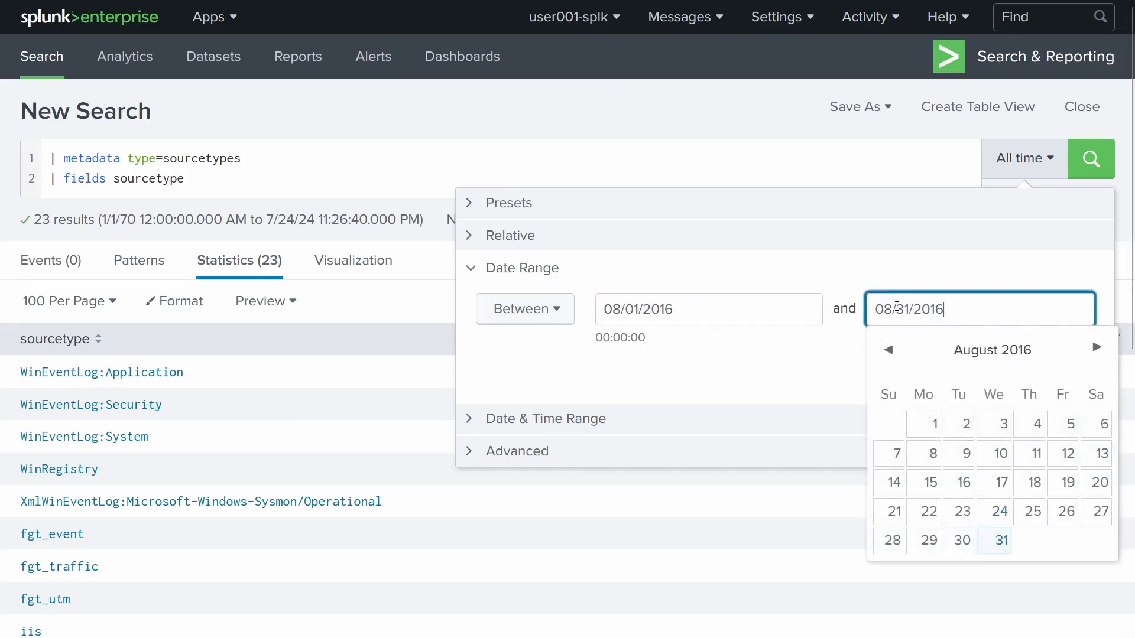
{"action": "key", "text": "Return"}
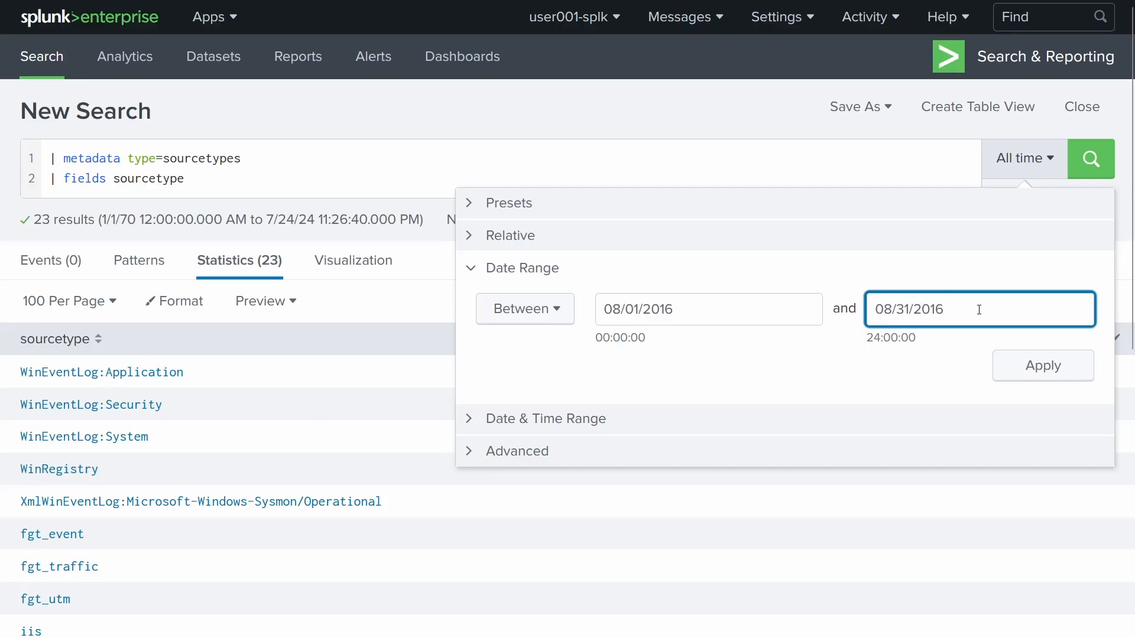
{"action": "left_click", "coordinate": [1029, 369]}
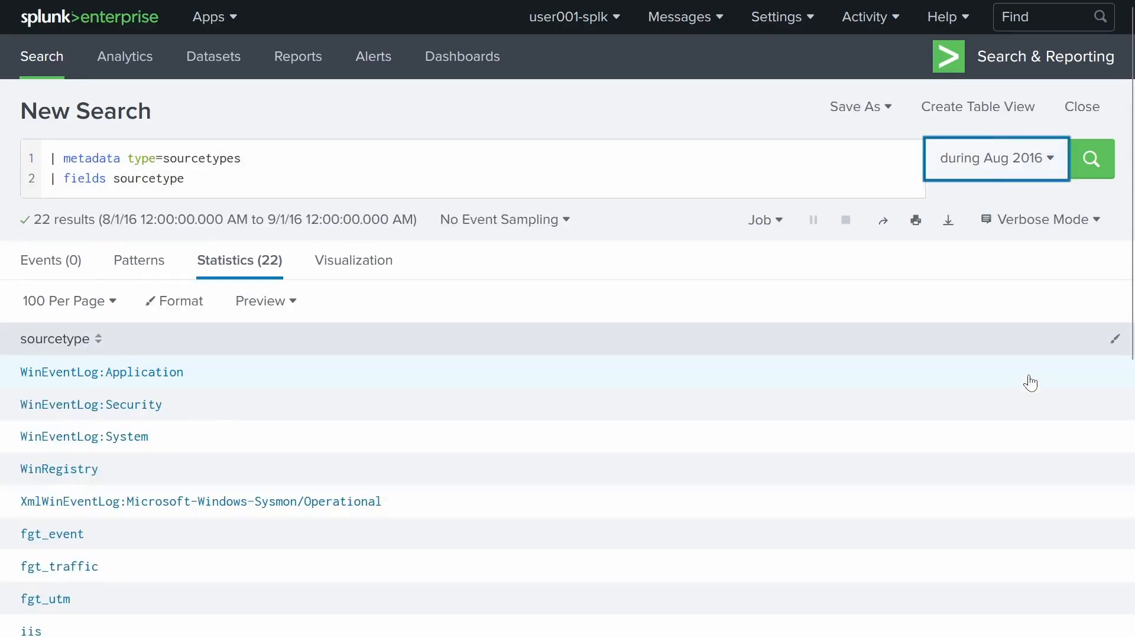
- Replace the query with index=botsv1 sourcetype=fgt* "imreallynotbatman.com" and run it, returning 13,918 events
{"action": "left_click_drag", "start_coordinate": [313, 179], "coordinate": [2, 123]}
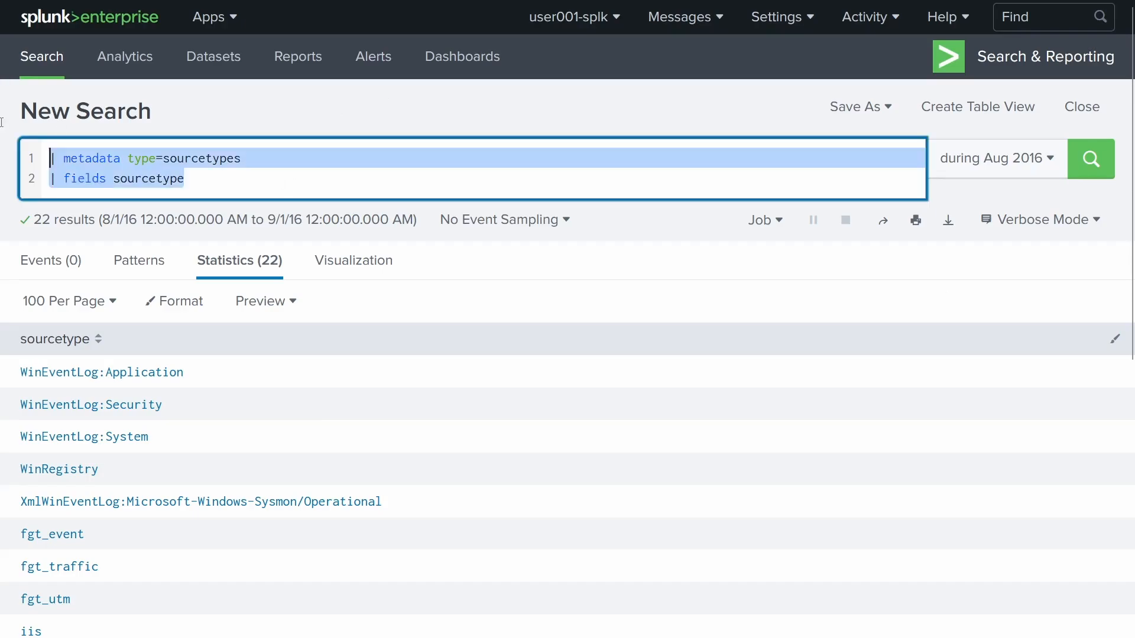
{"action": "key", "text": "BackSpace"}
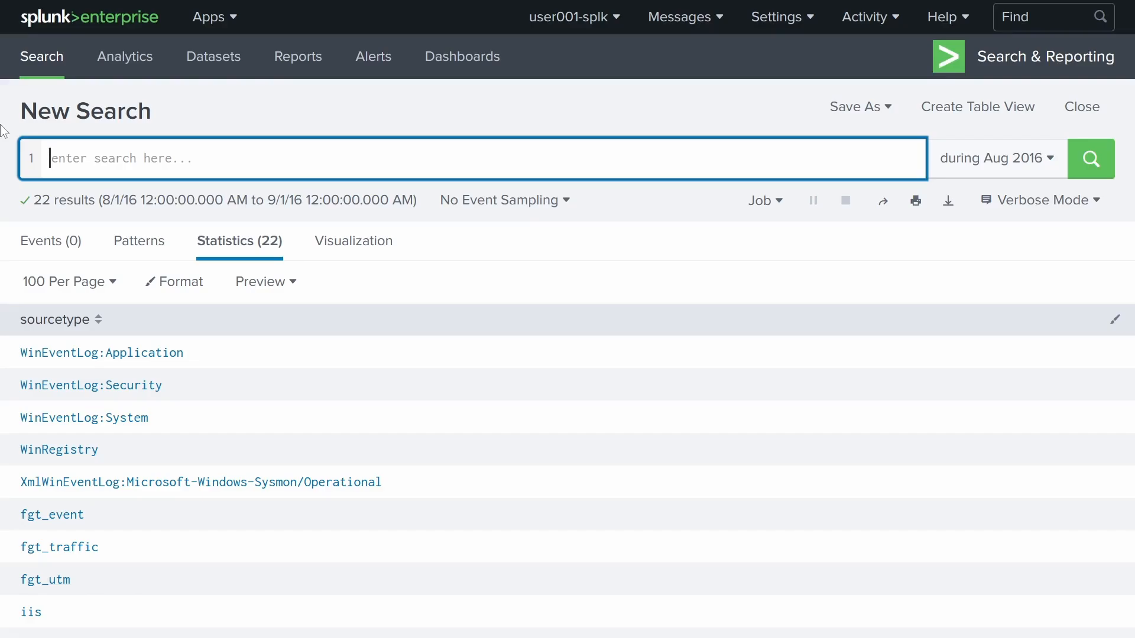
{"action": "type", "text": "index="}
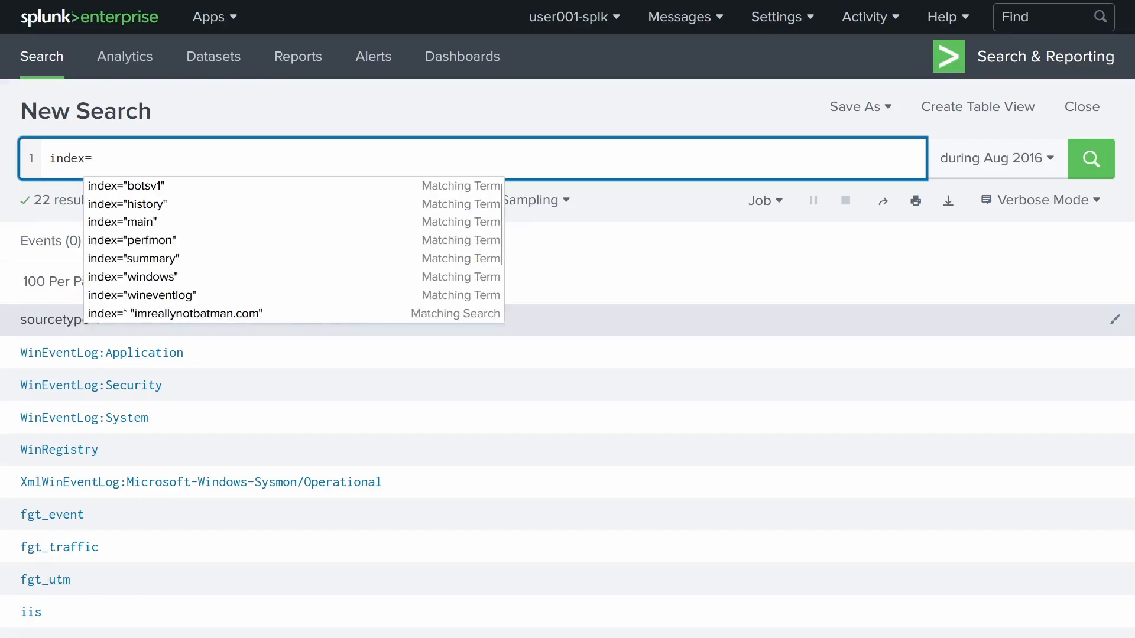
{"action": "type", "text": "botsv1"}
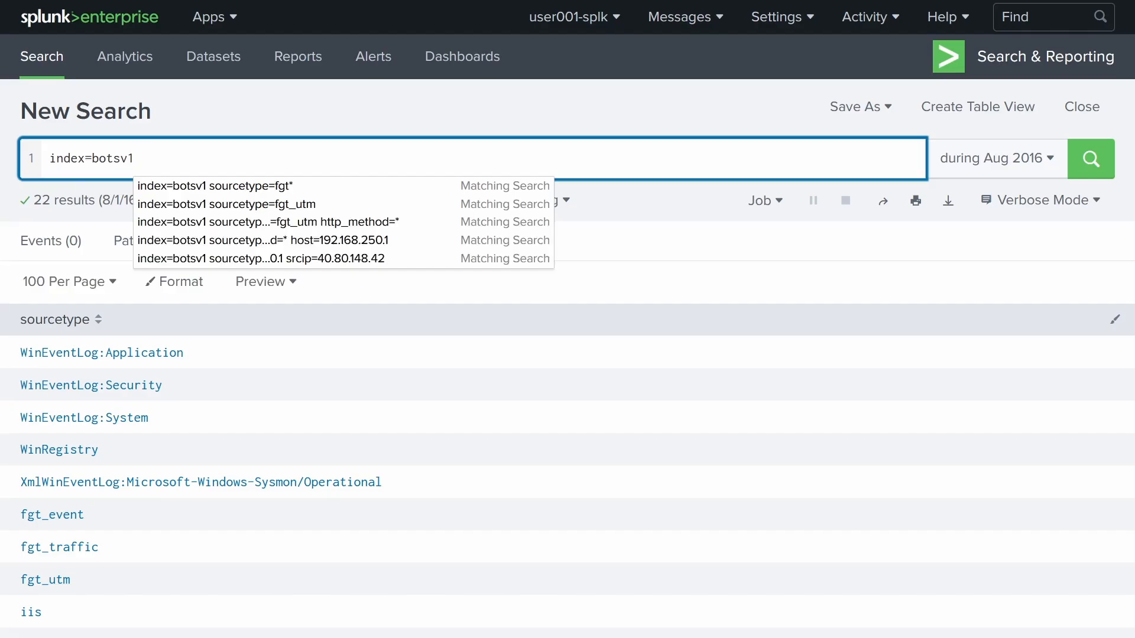
{"action": "type", "text": " sourcetype"}
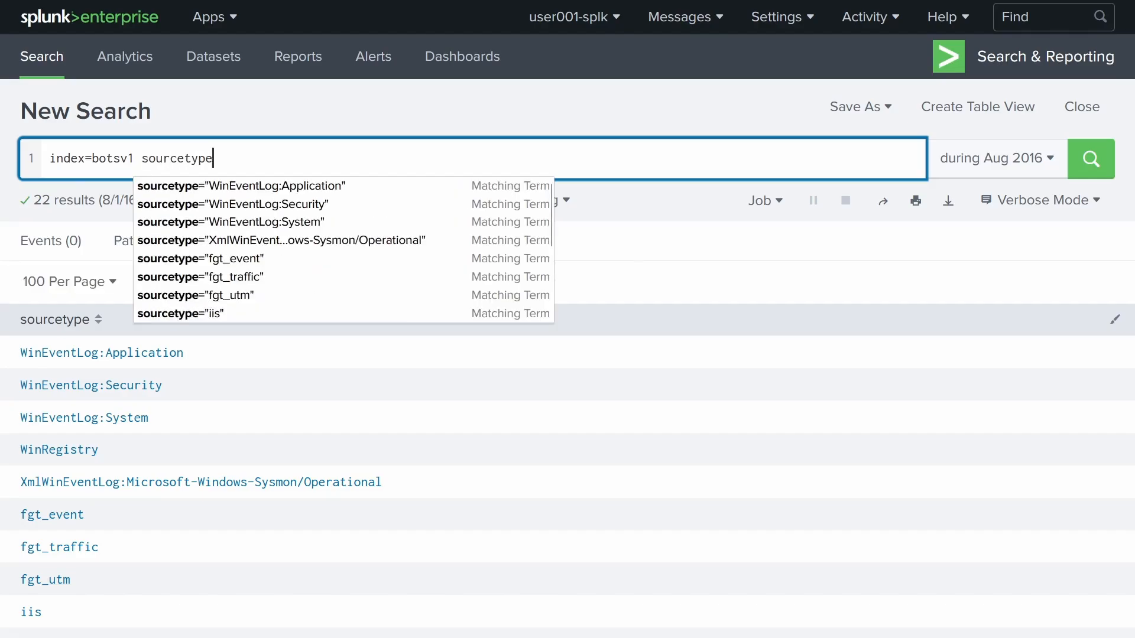
{"action": "type", "text": "="}
{"action": "scroll", "coordinate": [123, 254], "scroll_direction": "down", "scroll_amount": 4}
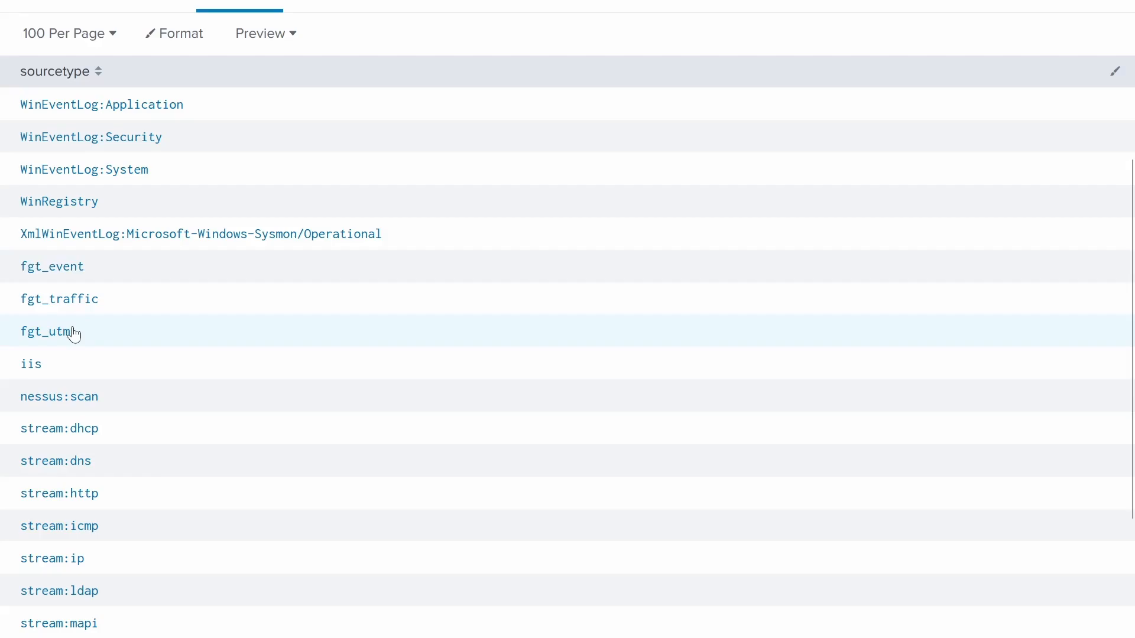
{"action": "scroll", "coordinate": [74, 334], "scroll_direction": "up", "scroll_amount": 4}
{"action": "type", "text": "fgt*"}
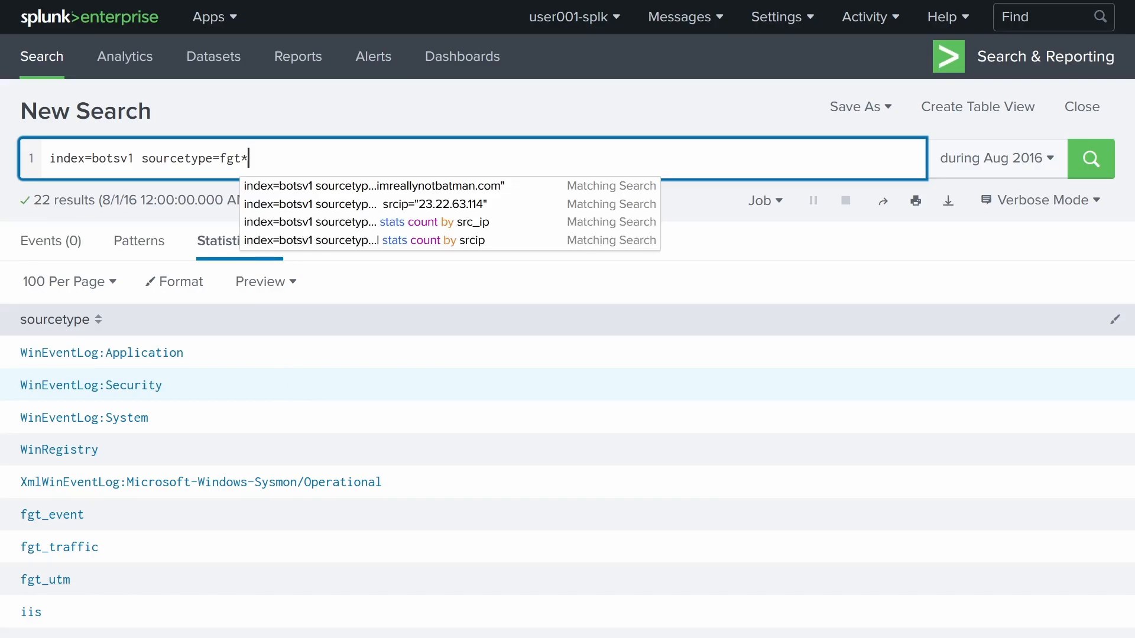
{"action": "left_click", "coordinate": [323, 123]}
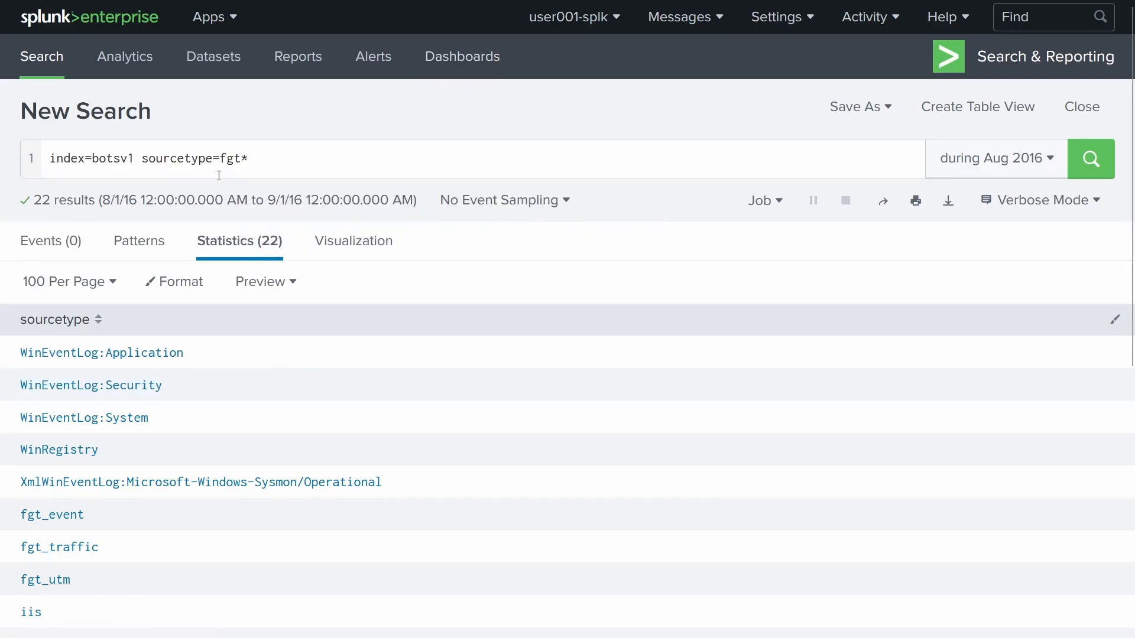
{"action": "left_click", "coordinate": [281, 156]}
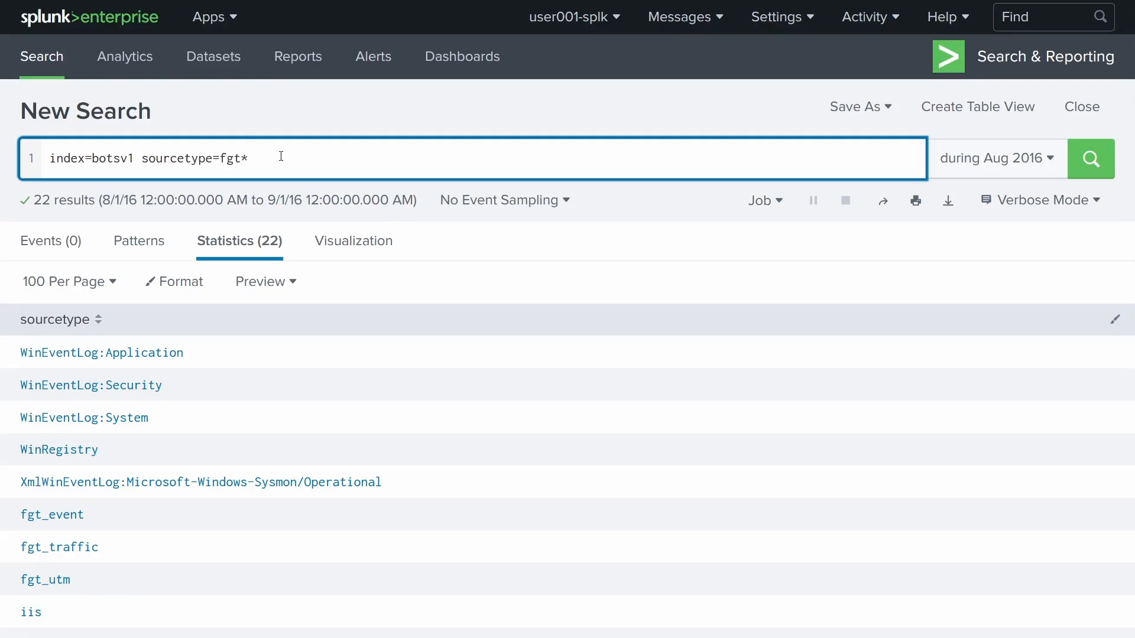
{"action": "type", "text": "\""}
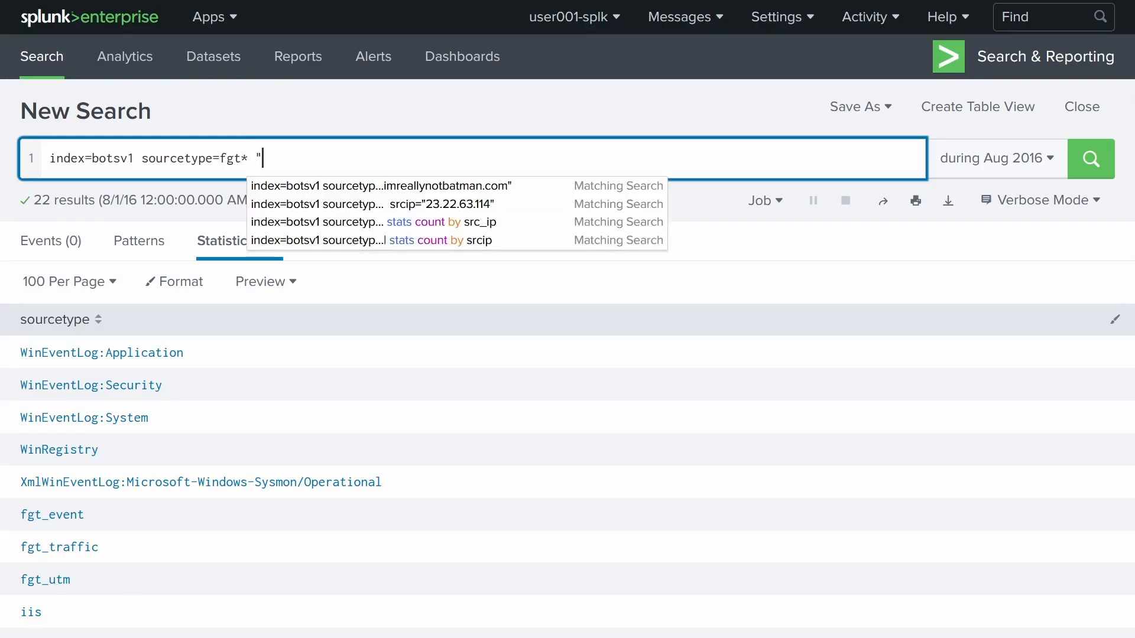
{"action": "type", "text": "imreallynotbatman.com\""}
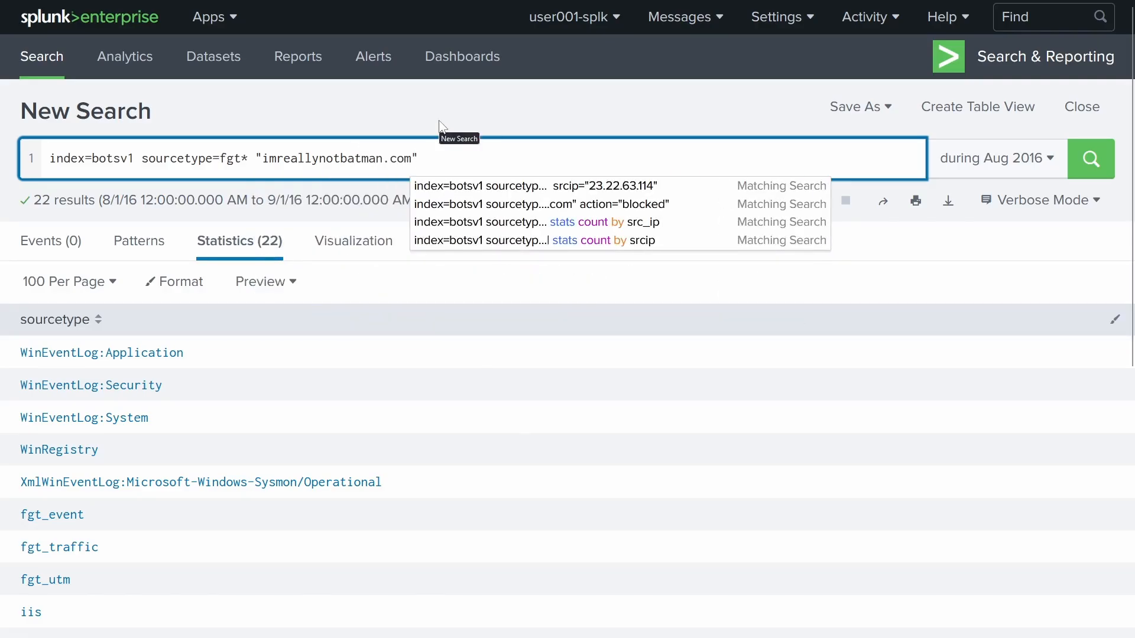
{"action": "key", "text": "Return"}
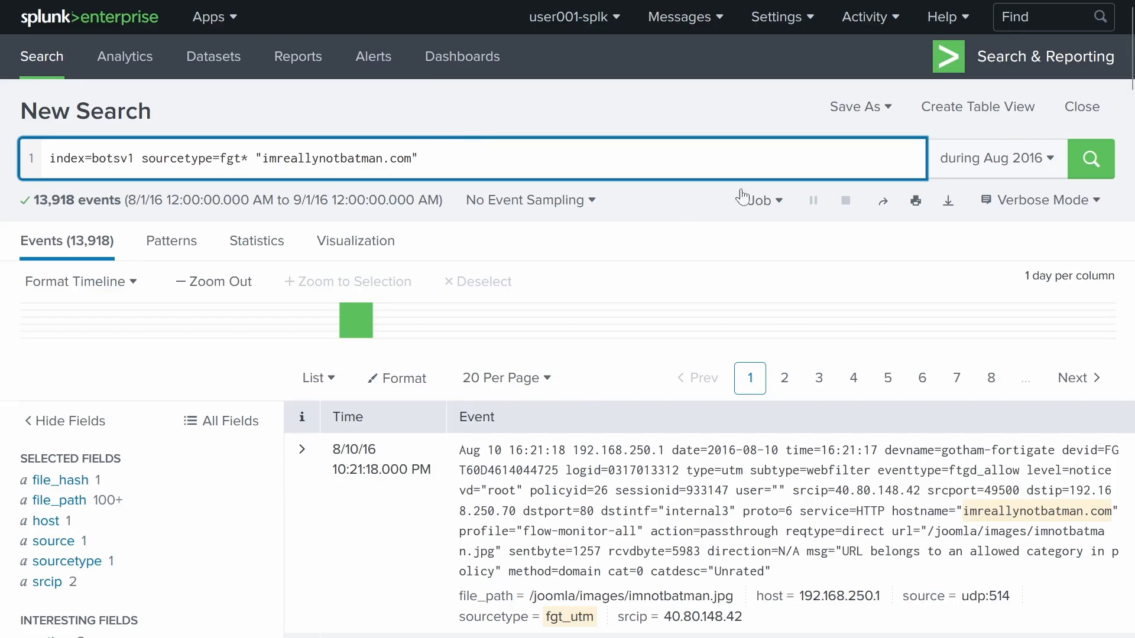
- Expand the first fgt_utm event to inspect its fields, then collapse it back to its summary
{"action": "scroll", "coordinate": [467, 222], "scroll_direction": "down", "scroll_amount": 5}
{"action": "left_click", "coordinate": [302, 201]}
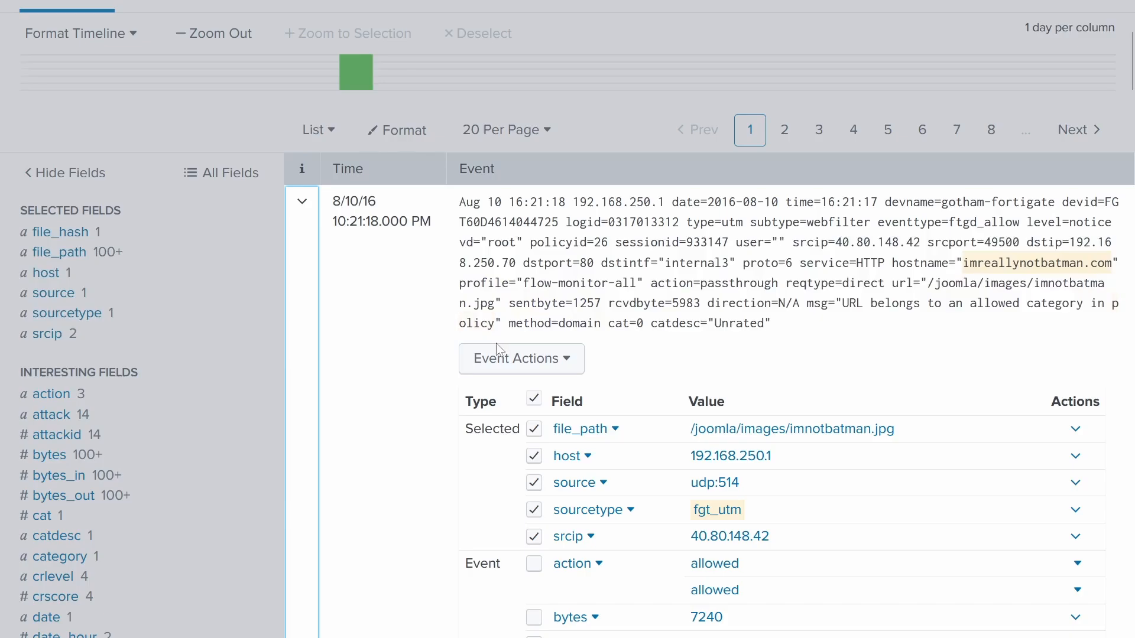
{"action": "scroll", "coordinate": [458, 292], "scroll_direction": "down", "scroll_amount": 5}
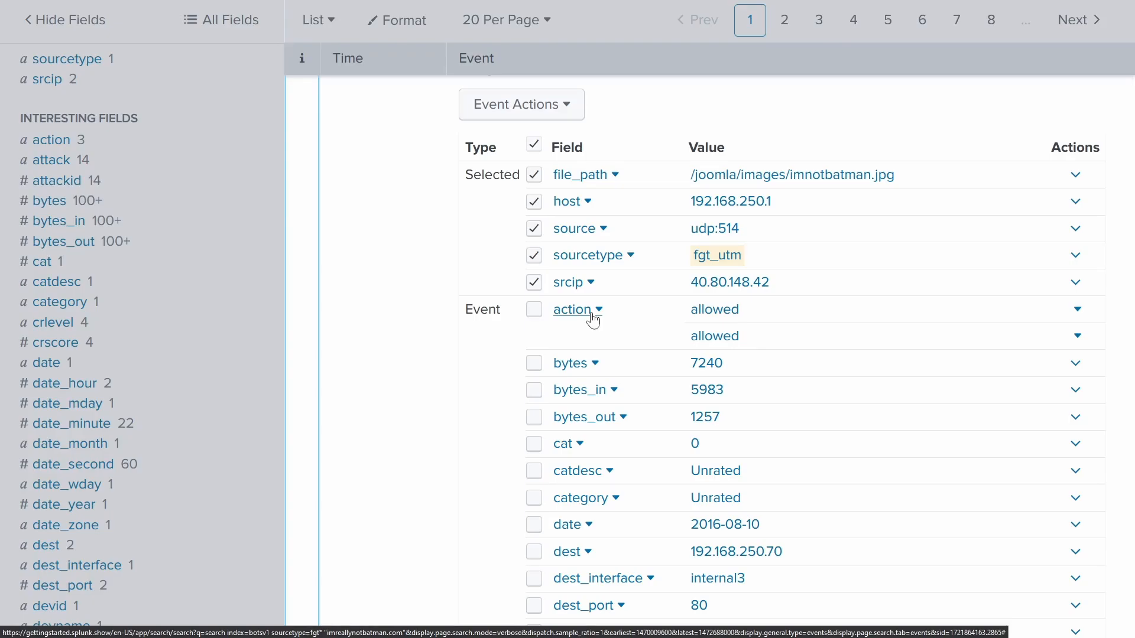
{"action": "scroll", "coordinate": [593, 318], "scroll_direction": "down", "scroll_amount": 4}
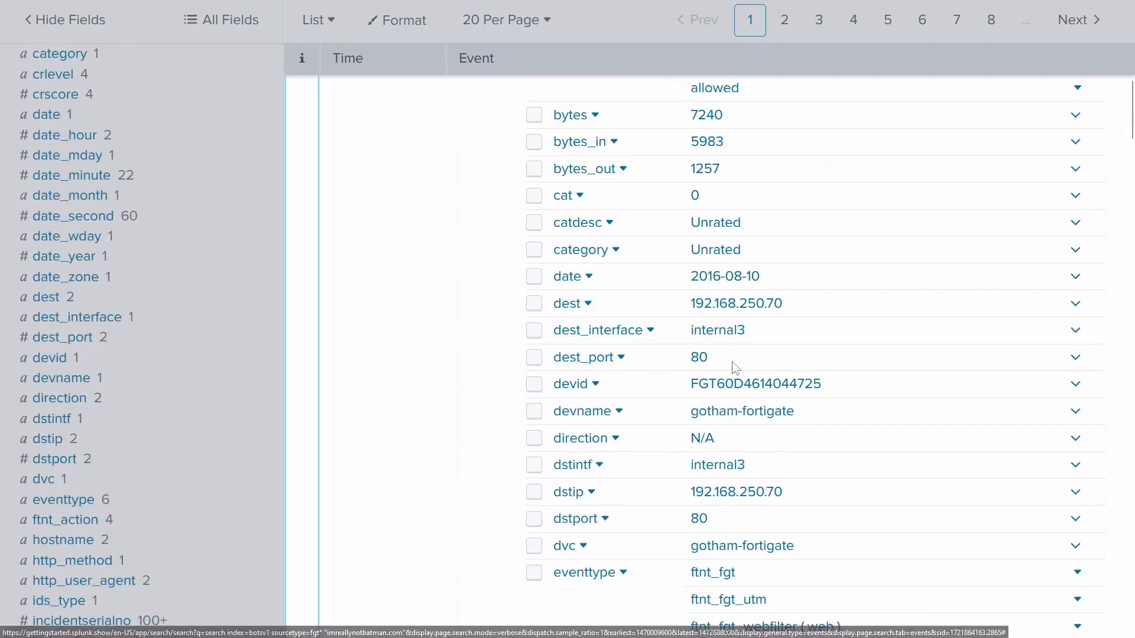
{"action": "scroll", "coordinate": [736, 367], "scroll_direction": "down", "scroll_amount": 10}
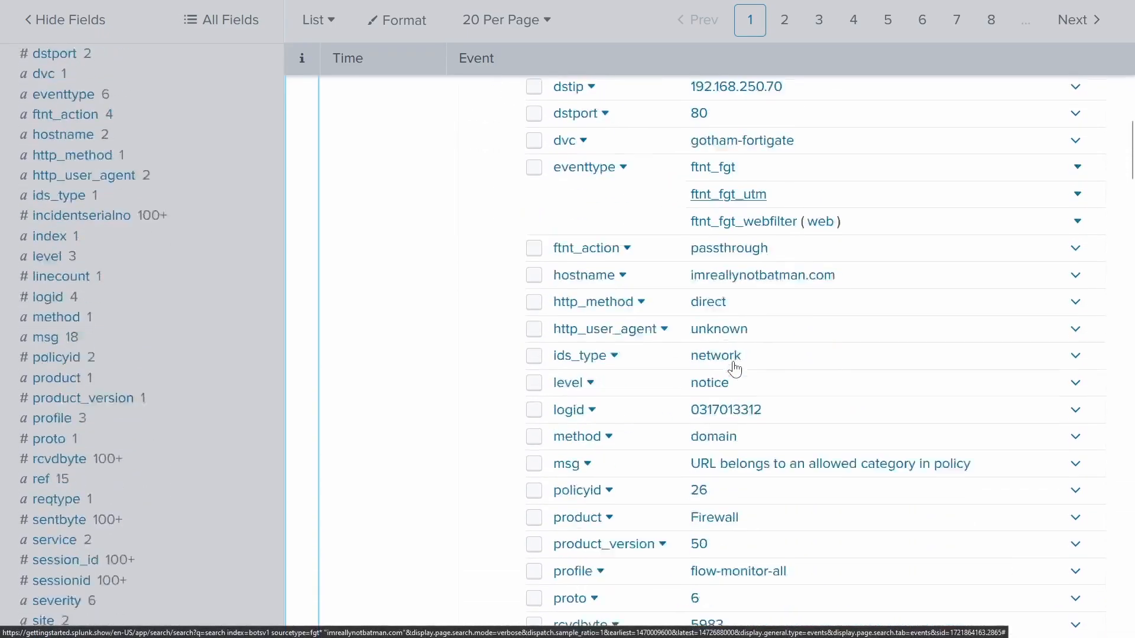
{"action": "scroll", "coordinate": [736, 367], "scroll_direction": "down", "scroll_amount": 4}
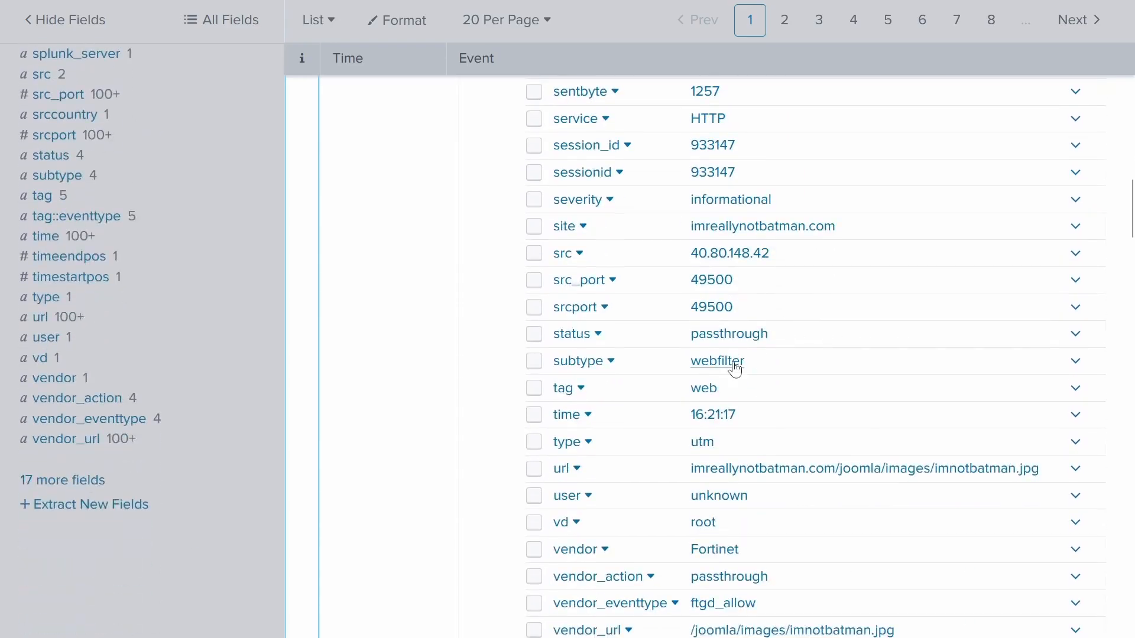
{"action": "scroll", "coordinate": [735, 362], "scroll_direction": "down", "scroll_amount": 4}
{"action": "scroll", "coordinate": [751, 332], "scroll_direction": "up", "scroll_amount": 4}
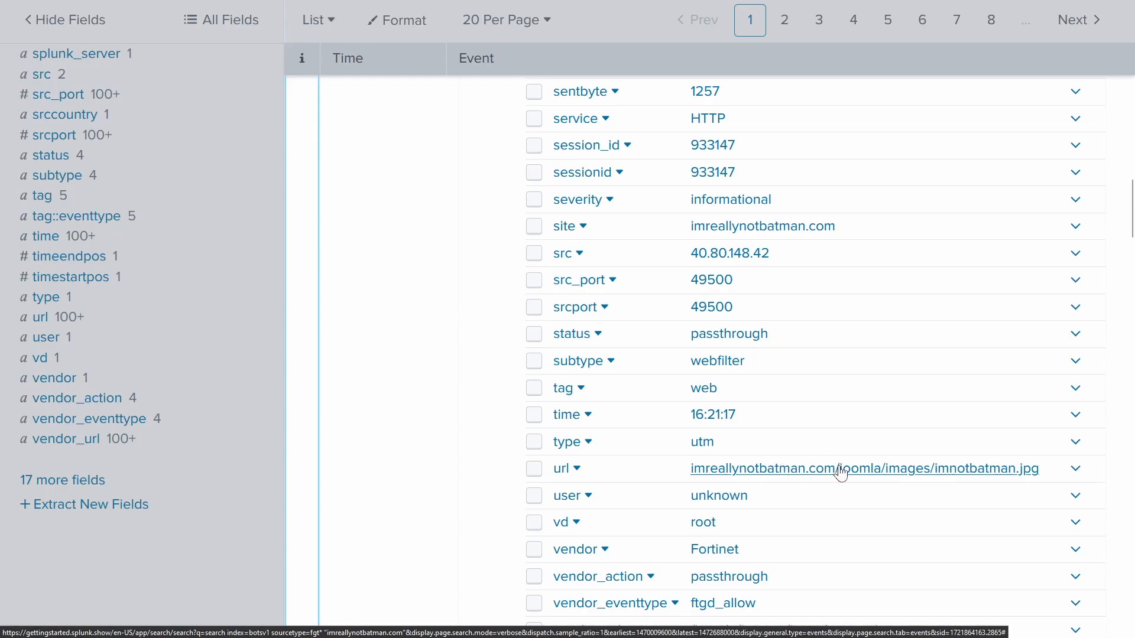
{"action": "scroll", "coordinate": [841, 473], "scroll_direction": "up", "scroll_amount": 20}
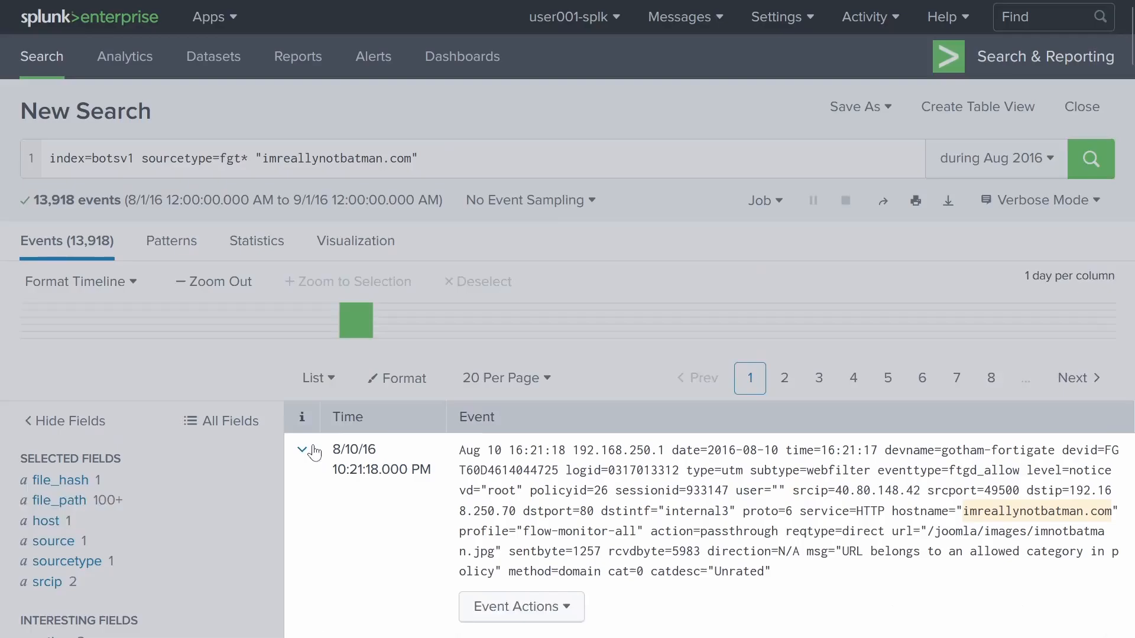
{"action": "left_click", "coordinate": [313, 451]}
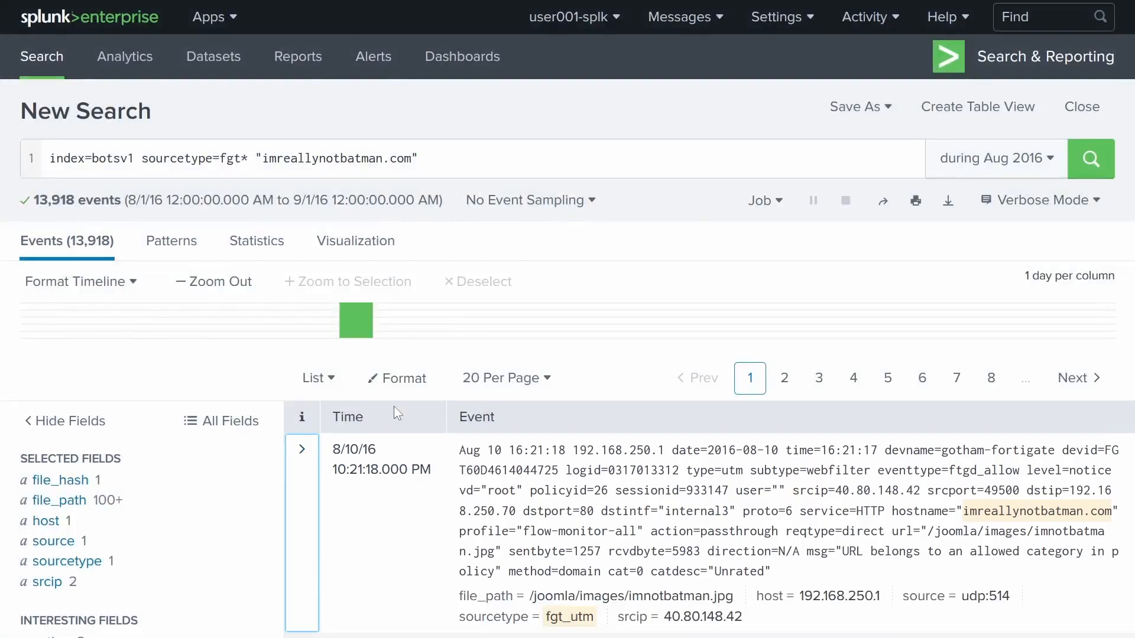
- Review the srcip value breakdown and the action field's allowed, blocked and deferred values
{"action": "scroll", "coordinate": [166, 431], "scroll_direction": "down", "scroll_amount": 2}
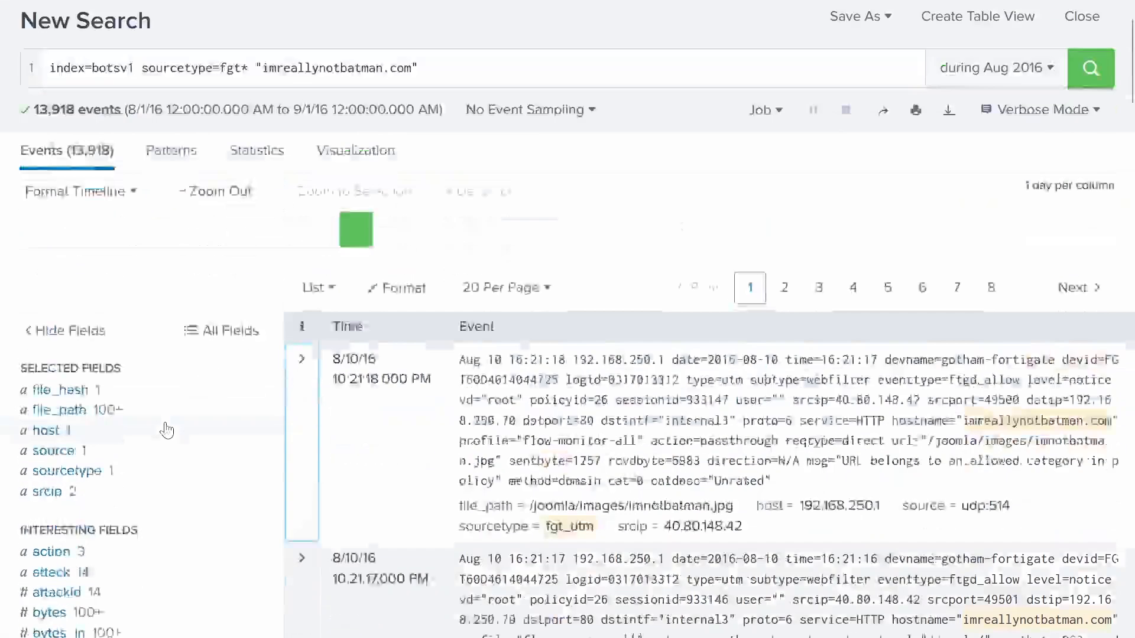
{"action": "scroll", "coordinate": [167, 431], "scroll_direction": "down", "scroll_amount": 3}
{"action": "left_click", "coordinate": [58, 335]}
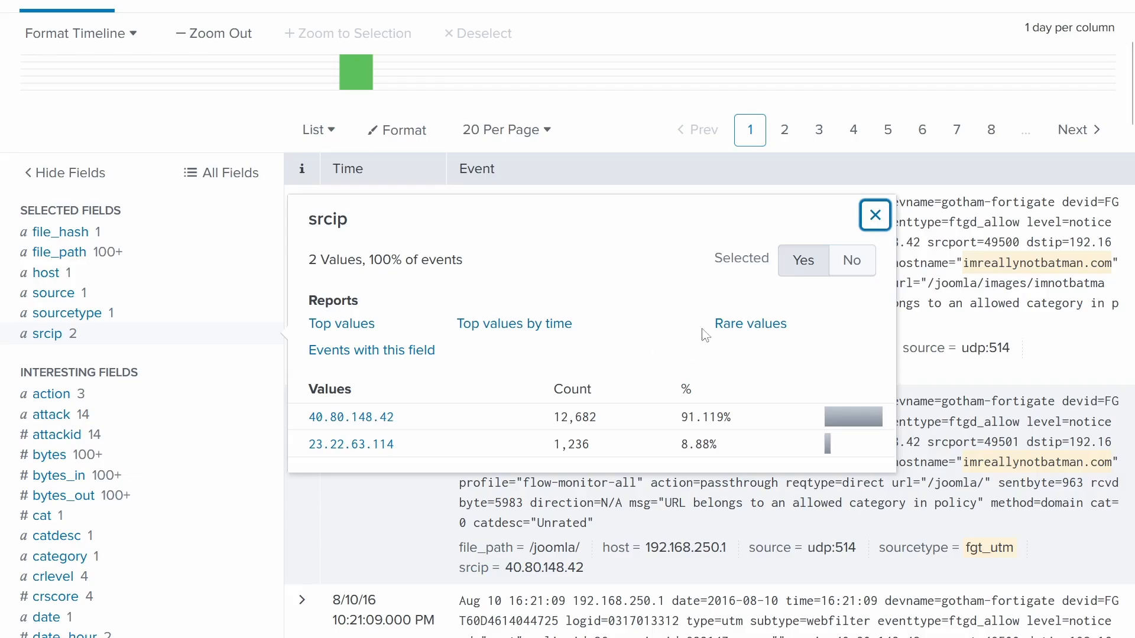
{"action": "left_click", "coordinate": [876, 215]}
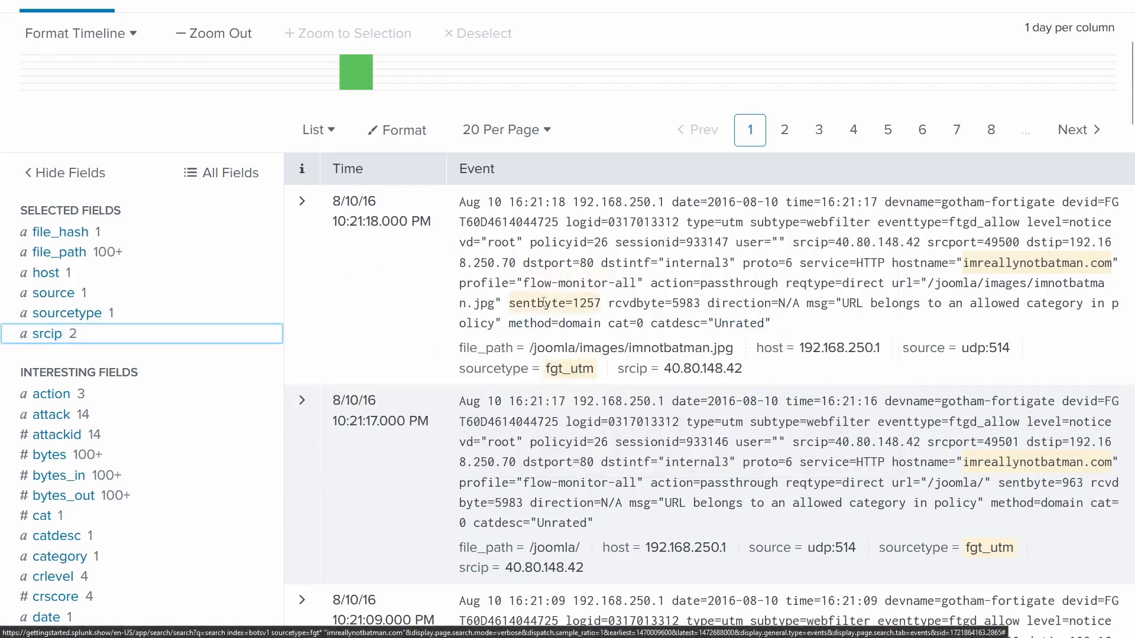
{"action": "left_click", "coordinate": [62, 397]}
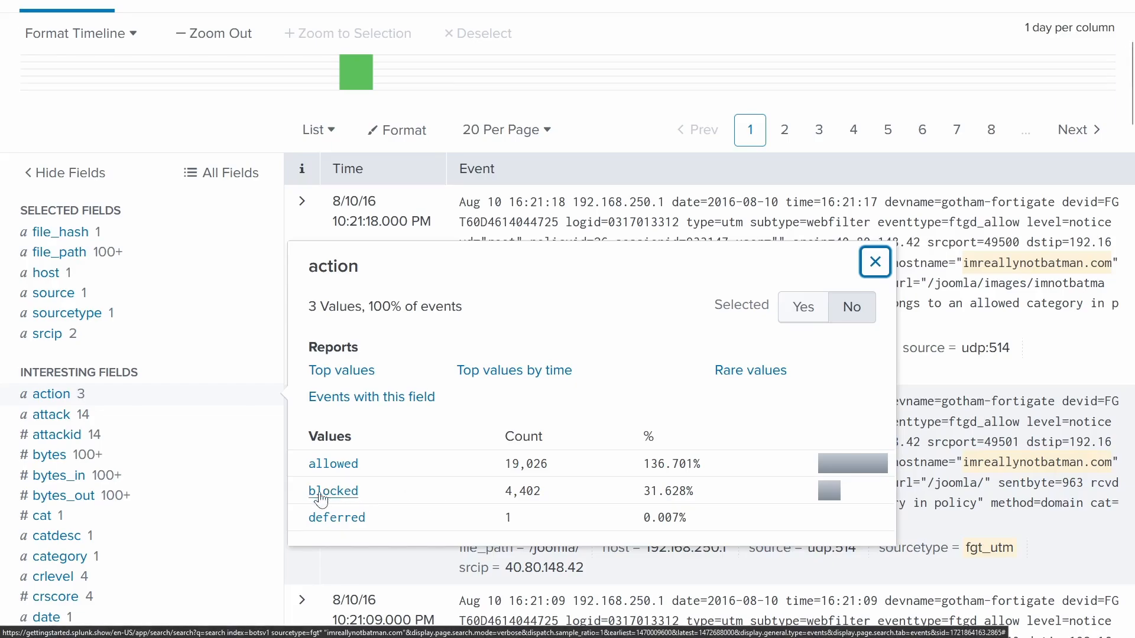
{"action": "left_click", "coordinate": [874, 262]}
- Append action="blocked" to the FortiGate query and rerun it, leaving 4,402 events
{"action": "scroll", "coordinate": [545, 378], "scroll_direction": "up", "scroll_amount": 4}
{"action": "left_click", "coordinate": [482, 153]}
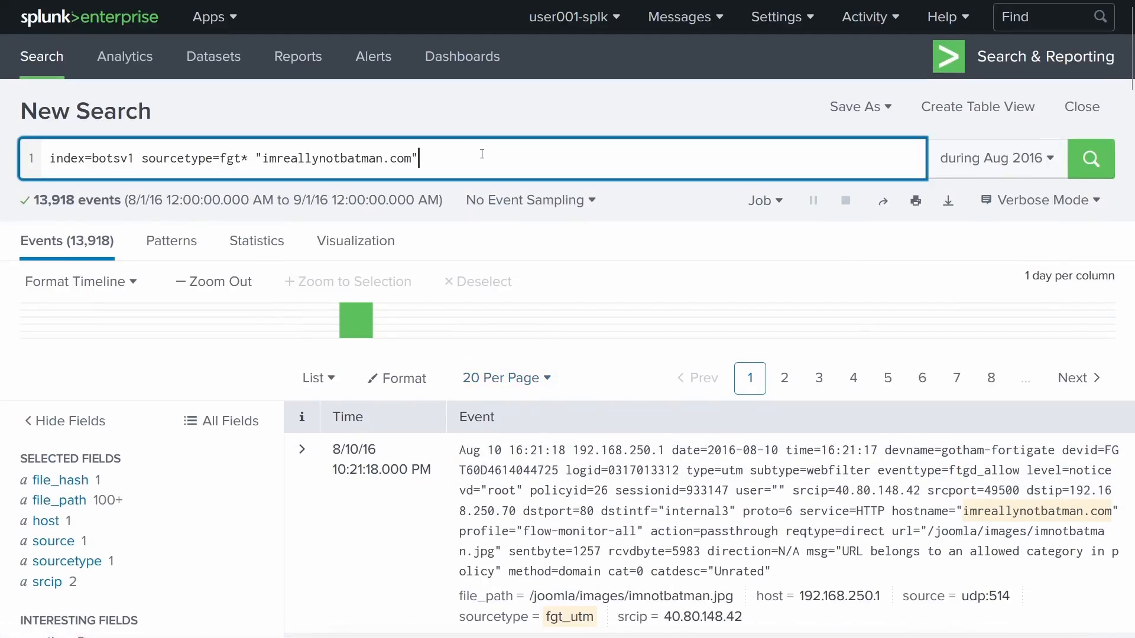
{"action": "type", "text": "a"}
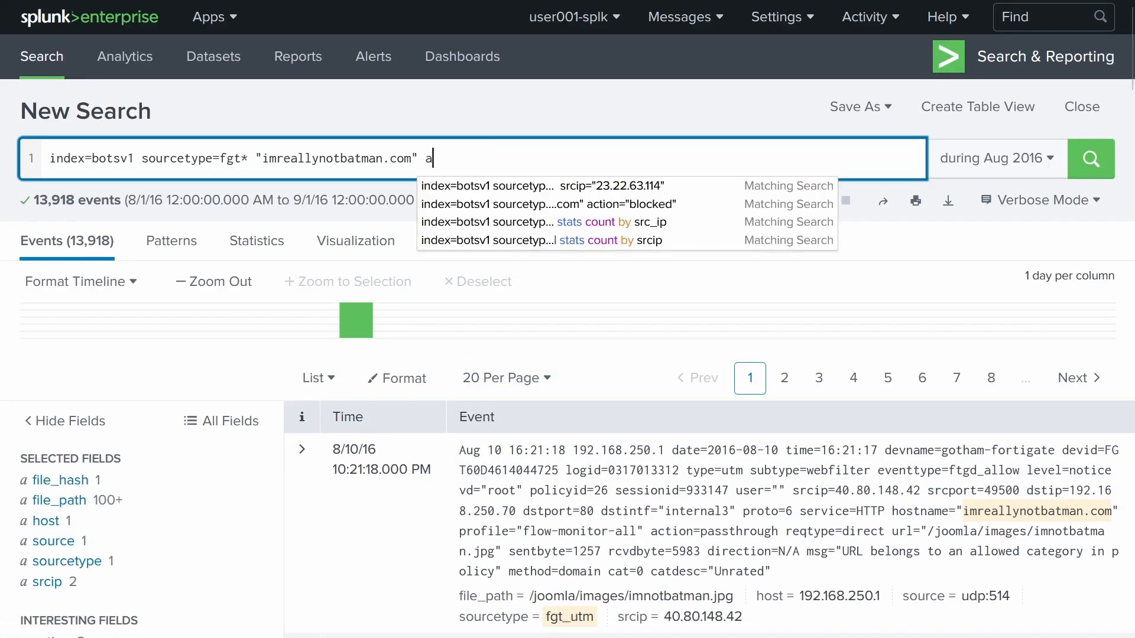
{"action": "type", "text": "ction="}
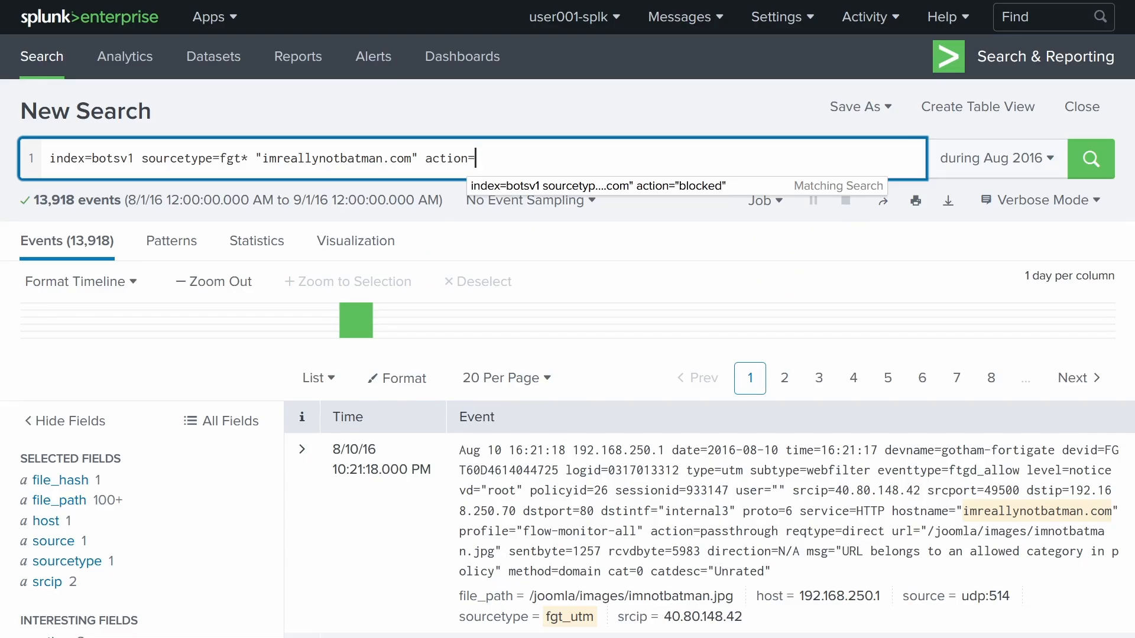
{"action": "type", "text": "blocked\""}
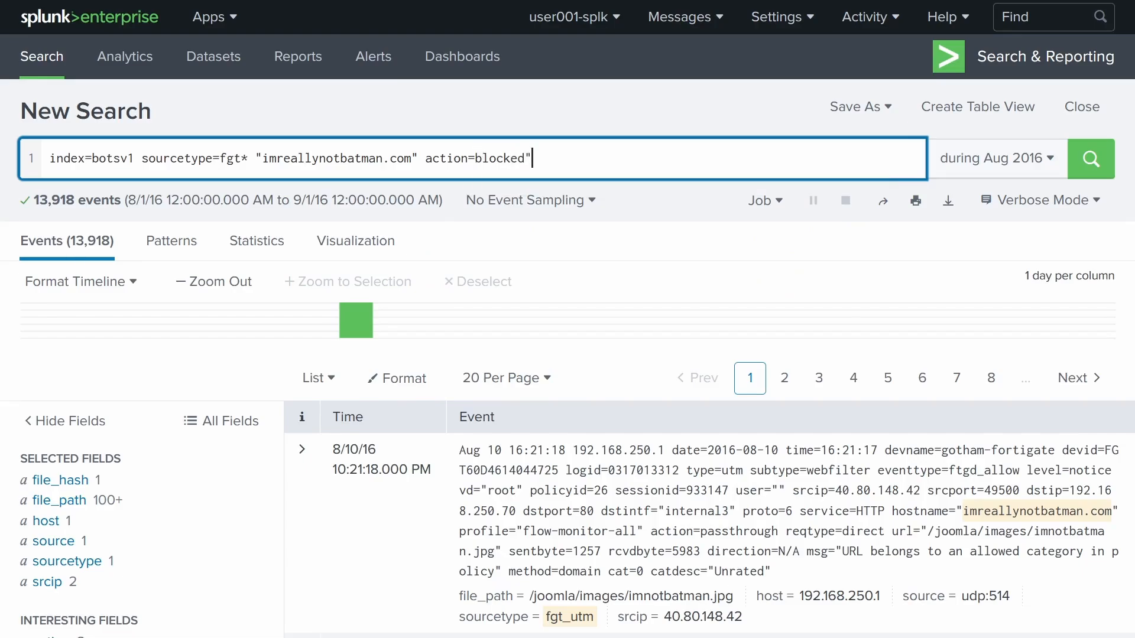
{"action": "key", "text": "Left"}
{"action": "key", "text": "ctrl+Left"}
{"action": "type", "text": "\""}
{"action": "key", "text": "Right"}
{"action": "key", "text": "Right"}
{"action": "key", "text": "Right"}
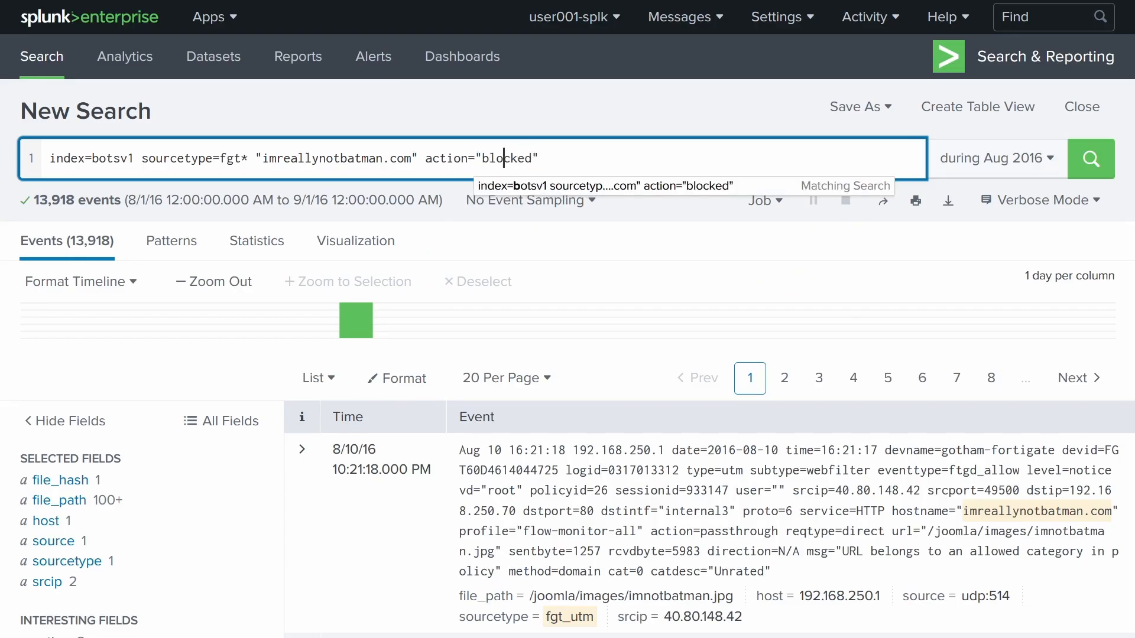
{"action": "key", "text": "Return"}
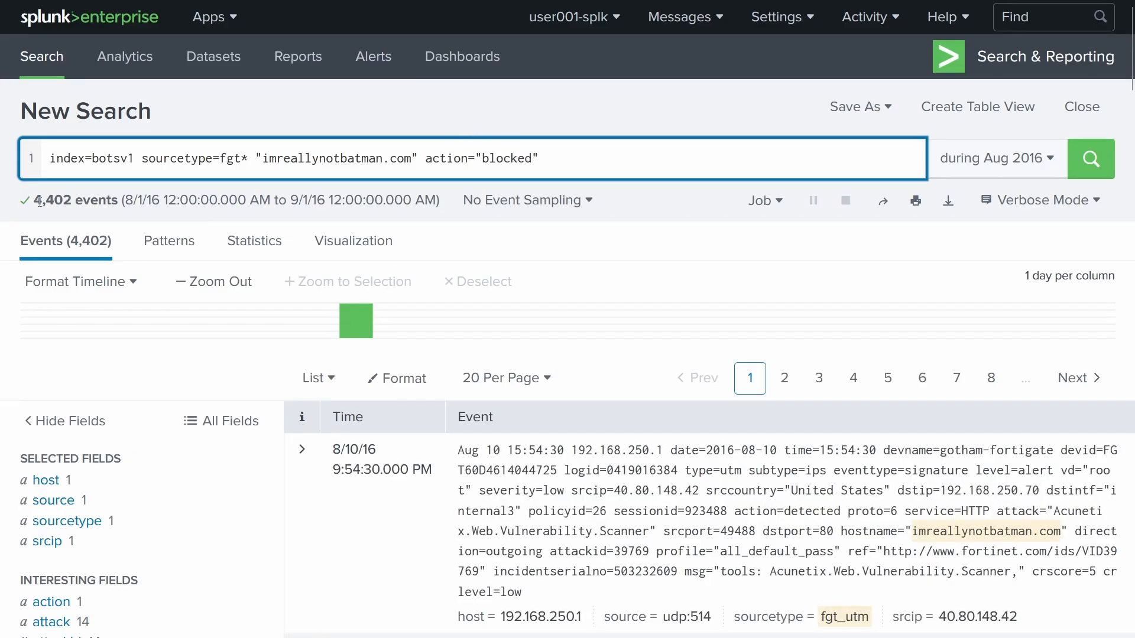
- Confirm 40.80.148.42 is the only srcip among the blocked events
{"action": "scroll", "coordinate": [47, 304], "scroll_direction": "down", "scroll_amount": 4}
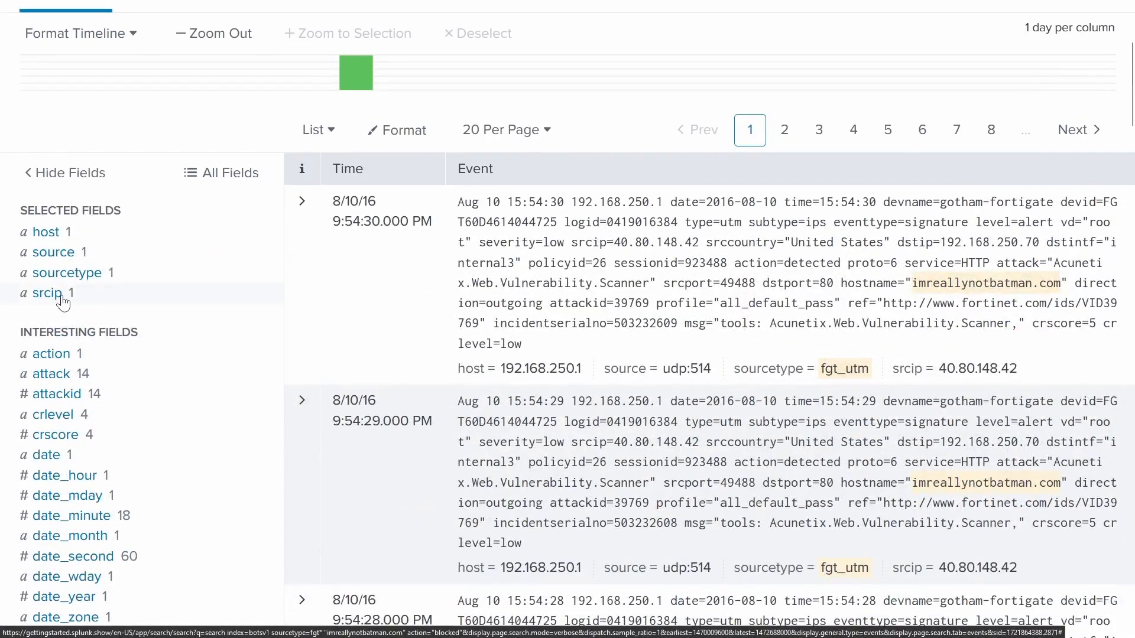
{"action": "left_click", "coordinate": [61, 298]}
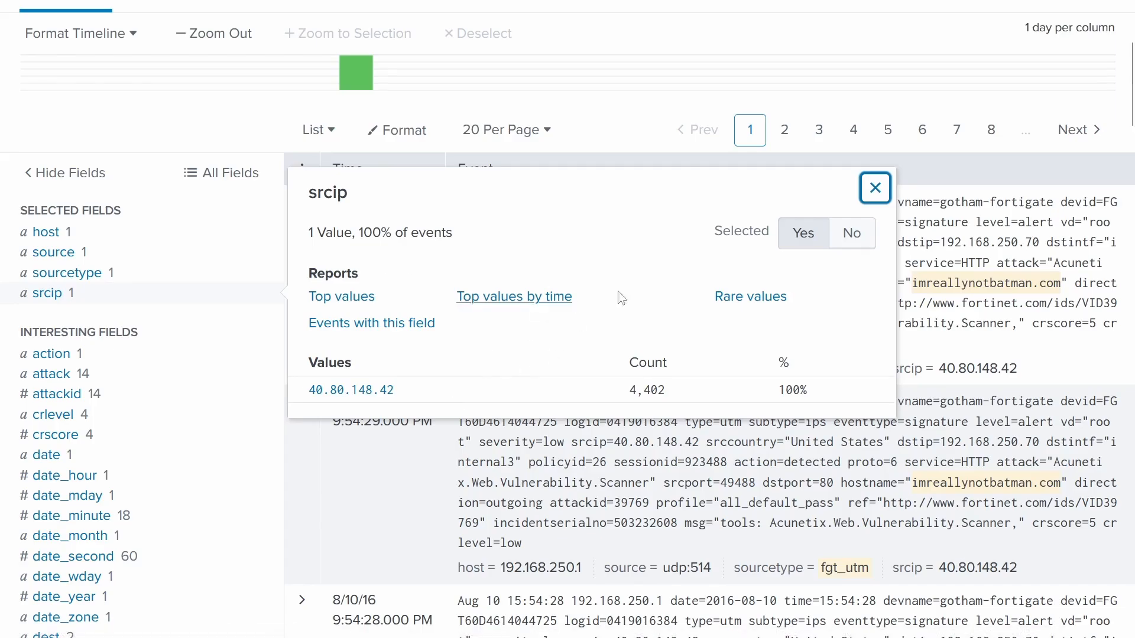
{"action": "left_click", "coordinate": [877, 189]}
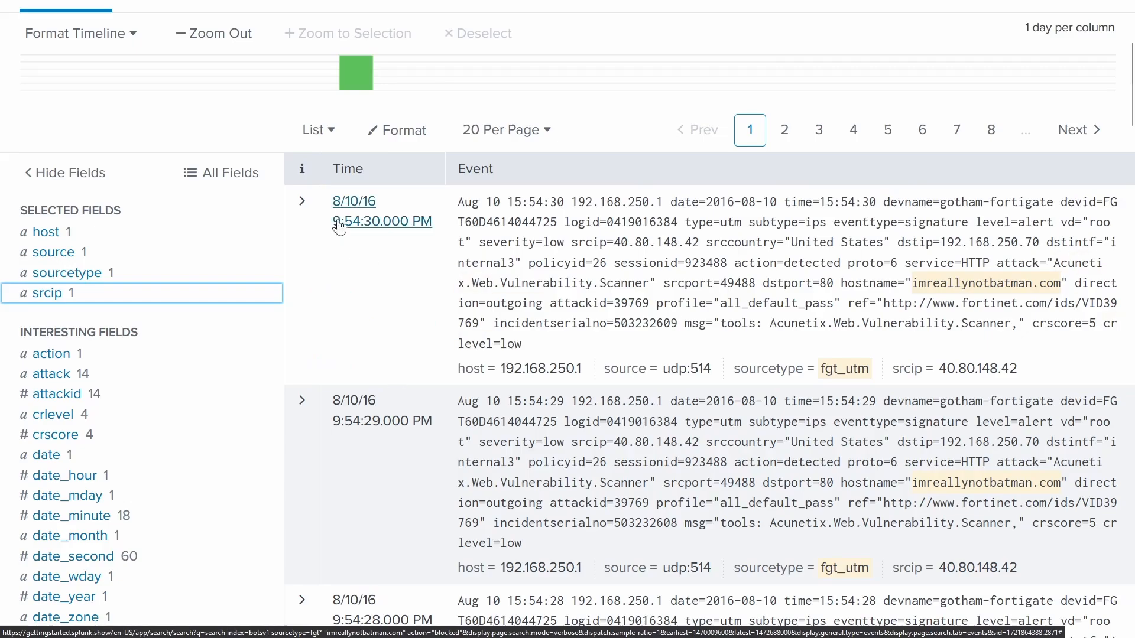
- Expand the first blocked event to reveal attack Acunetix.Web.Vulnerability.Scanner and attackid 39769
{"action": "left_click", "coordinate": [302, 204]}
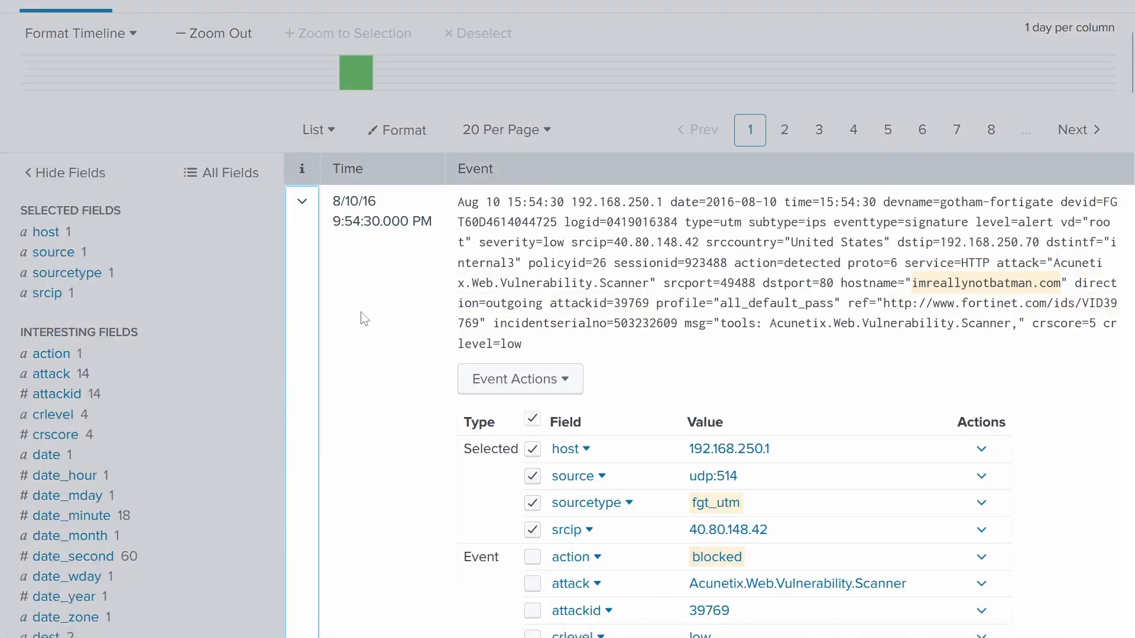
{"action": "scroll", "coordinate": [363, 319], "scroll_direction": "down", "scroll_amount": 4}
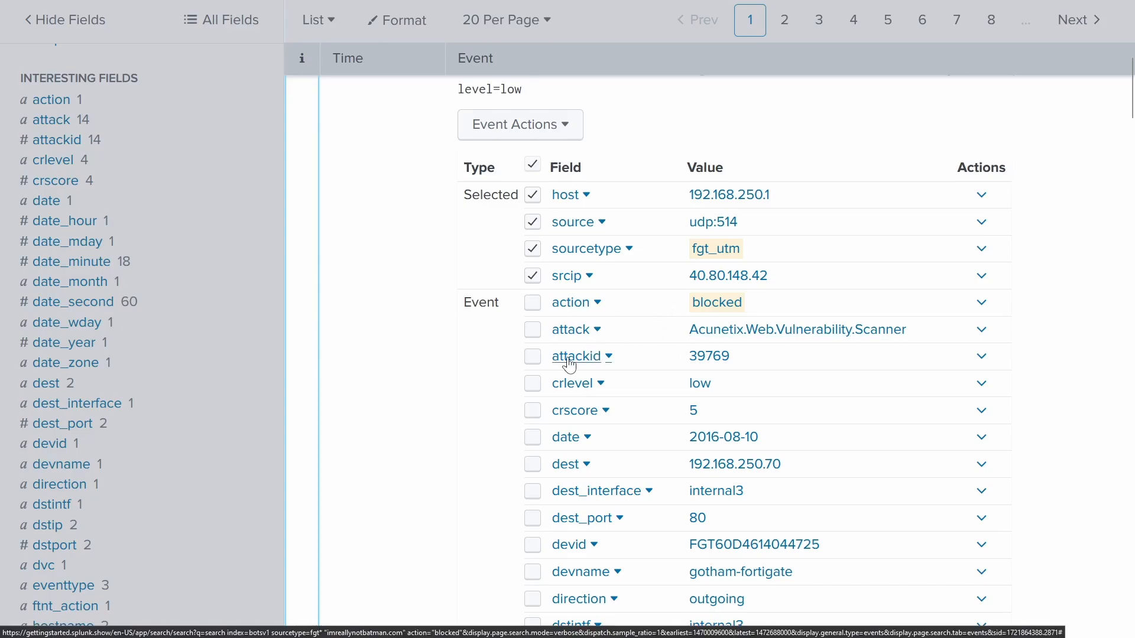
- Look up attackid 39769 on FortiGuard Labs and read its Acunetix scan description and affected products
{"action": "double_click", "coordinate": [711, 357]}
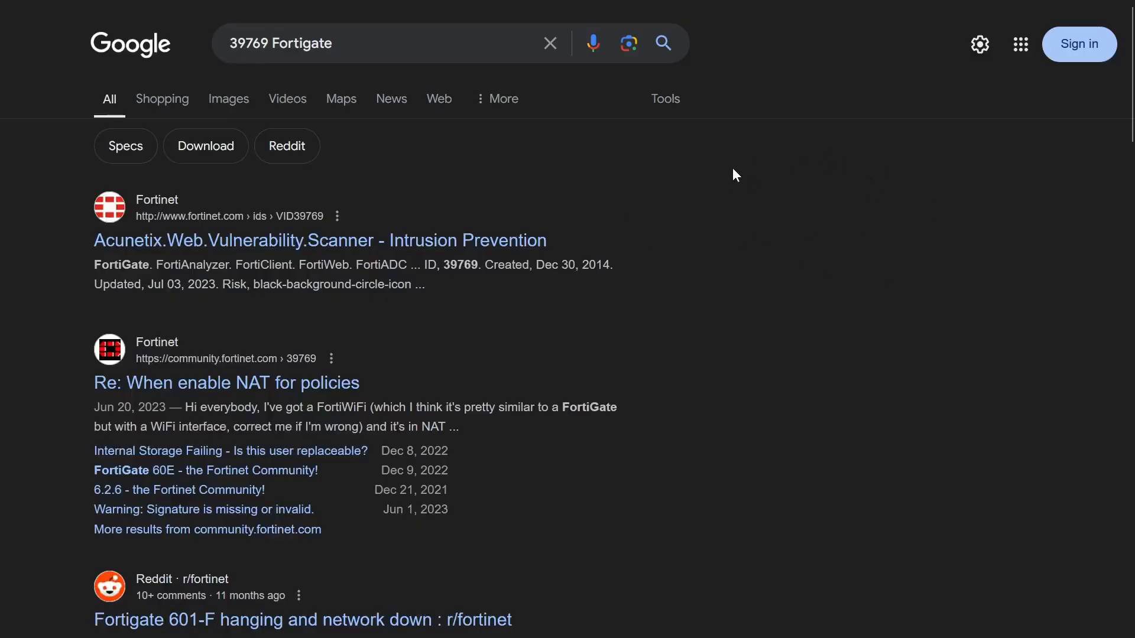
{"action": "left_click", "coordinate": [433, 236]}
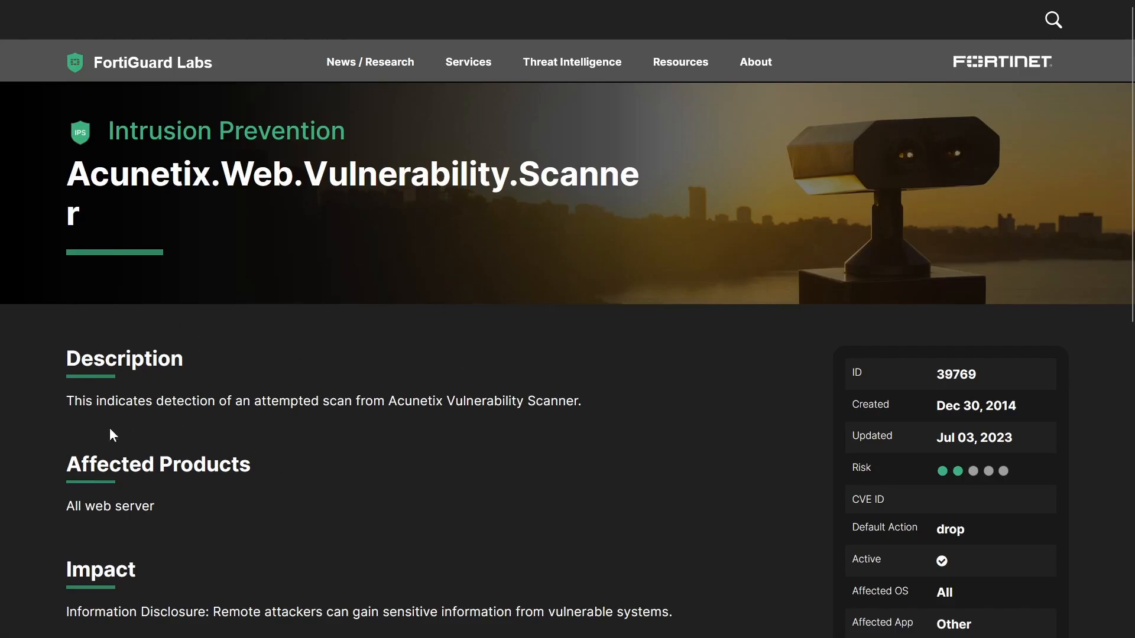
{"action": "left_click_drag", "start_coordinate": [58, 402], "coordinate": [600, 402]}
{"action": "triple_click", "coordinate": [487, 494]}
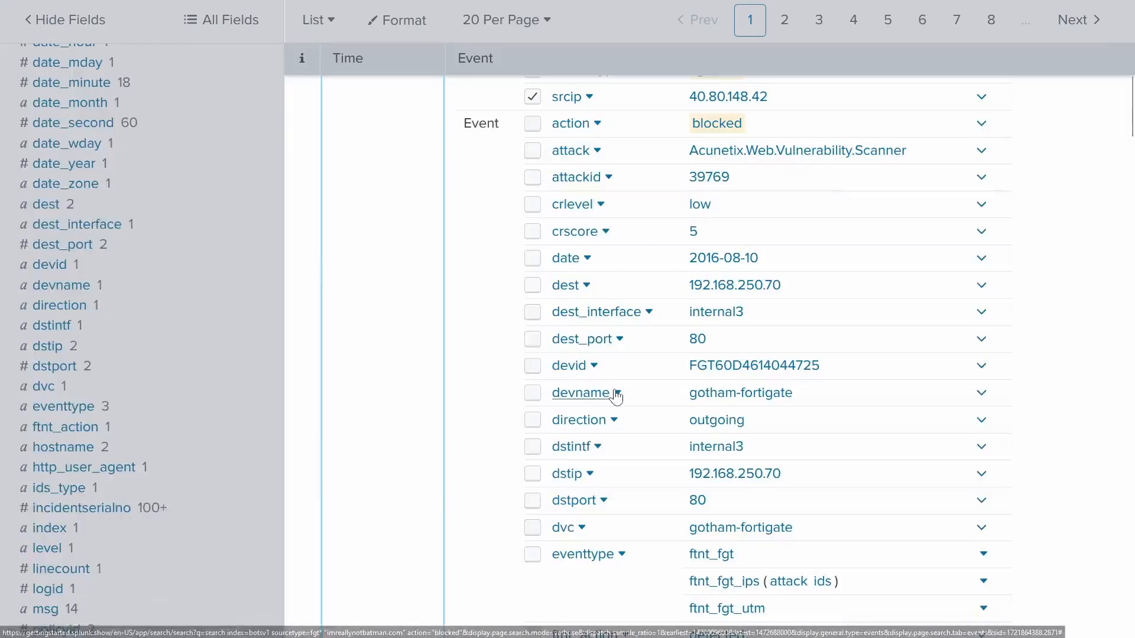
- Copy srcip 40.80.148.42 from Splunk and submit it as question #101's answer
{"action": "scroll", "coordinate": [632, 408], "scroll_direction": "up", "scroll_amount": 3}
{"action": "scroll", "coordinate": [636, 408], "scroll_direction": "up", "scroll_amount": 1}
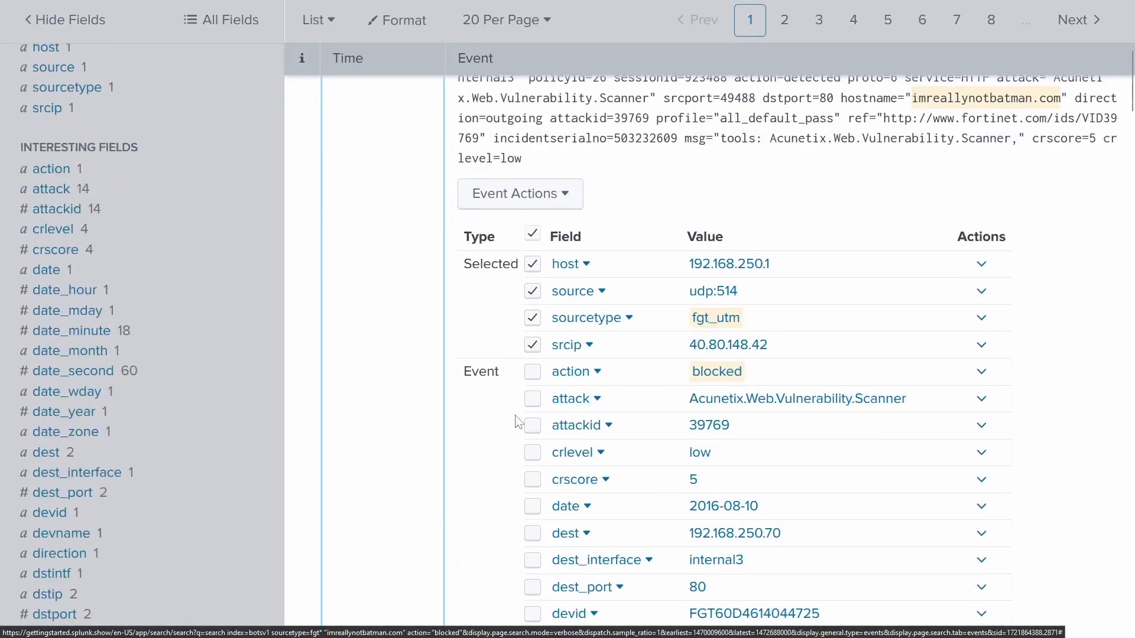
{"action": "left_click_drag", "start_coordinate": [772, 345], "coordinate": [685, 345]}
{"action": "key", "text": "ctrl+c"}
{"action": "right_click", "coordinate": [711, 348]}
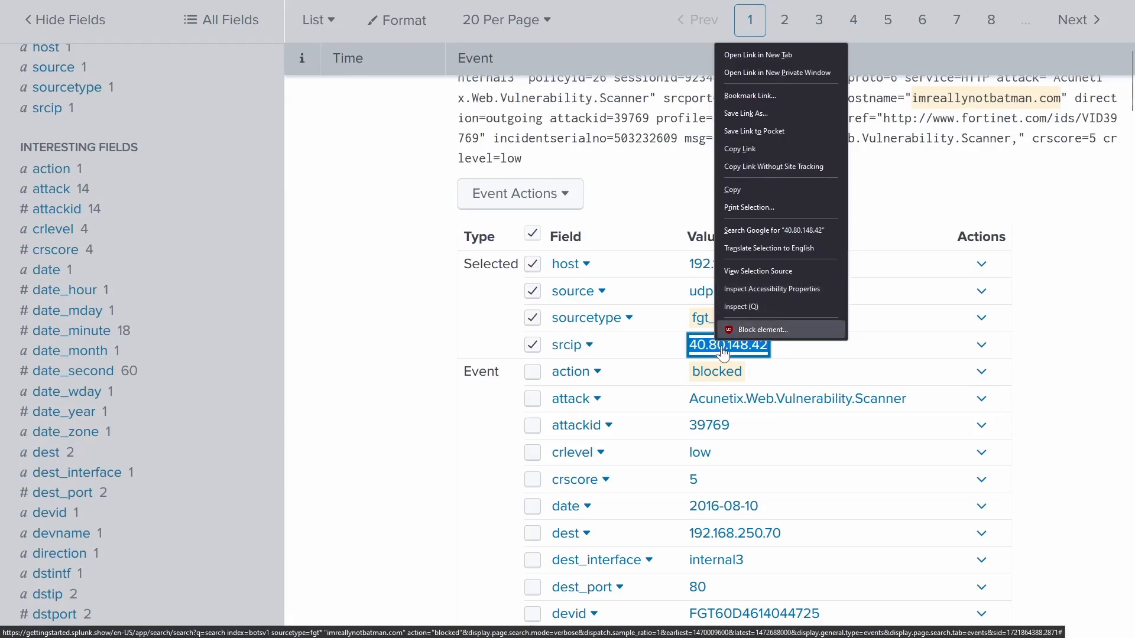
{"action": "left_click", "coordinate": [735, 190]}
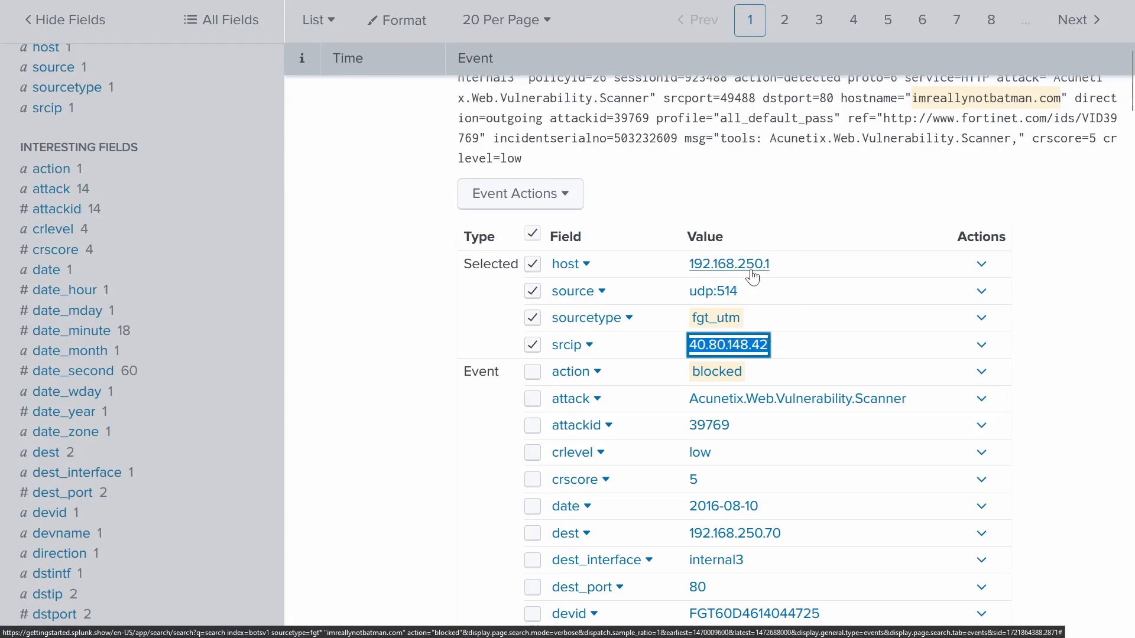
{"action": "left_click", "coordinate": [71, 9]}
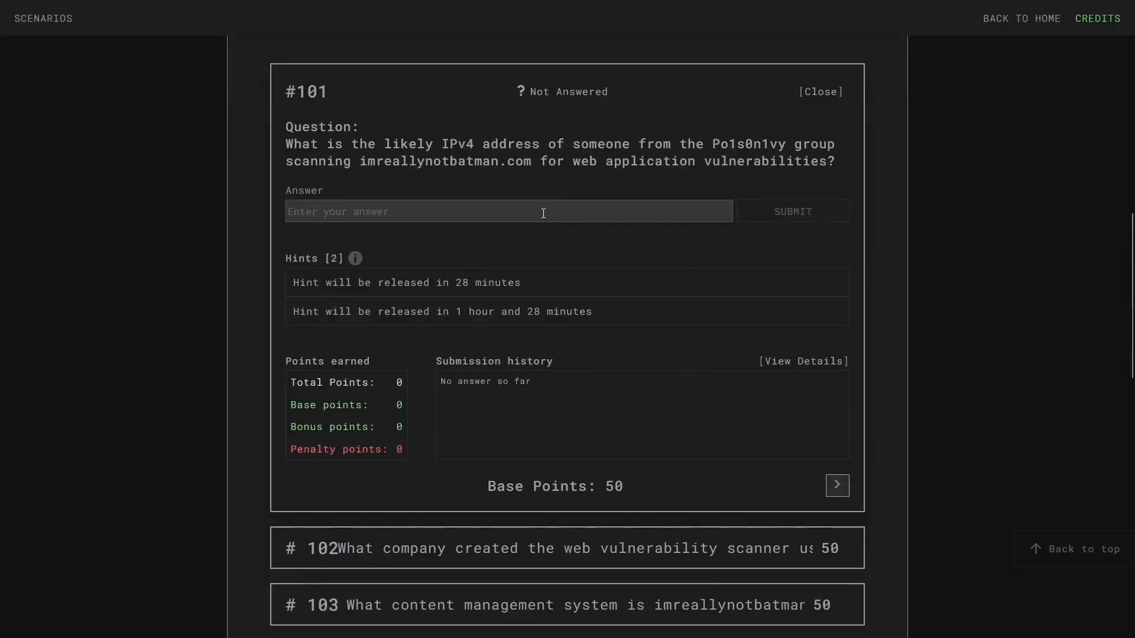
{"action": "right_click", "coordinate": [543, 213]}
{"action": "left_click", "coordinate": [572, 286]}
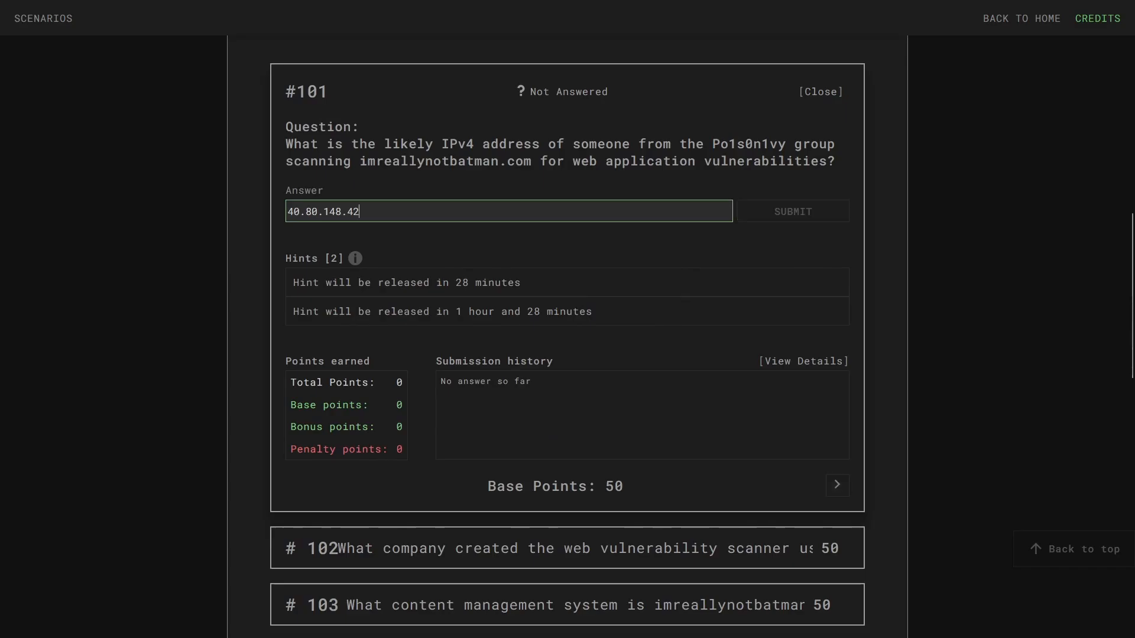
{"action": "key", "text": "Return"}
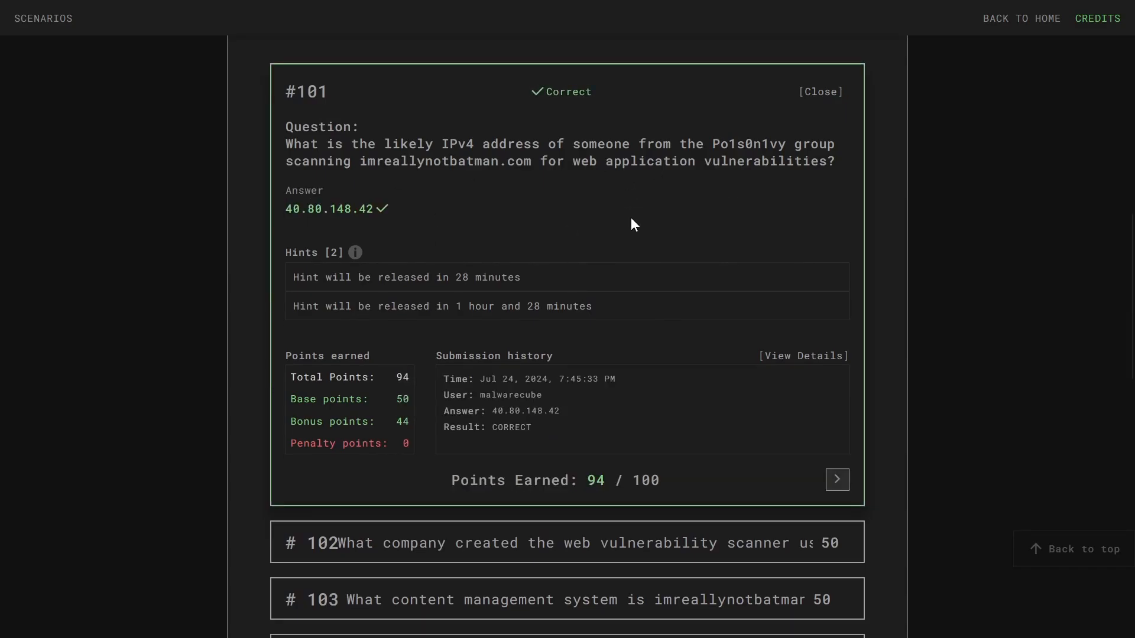
{"action": "left_click", "coordinate": [165, 9]}
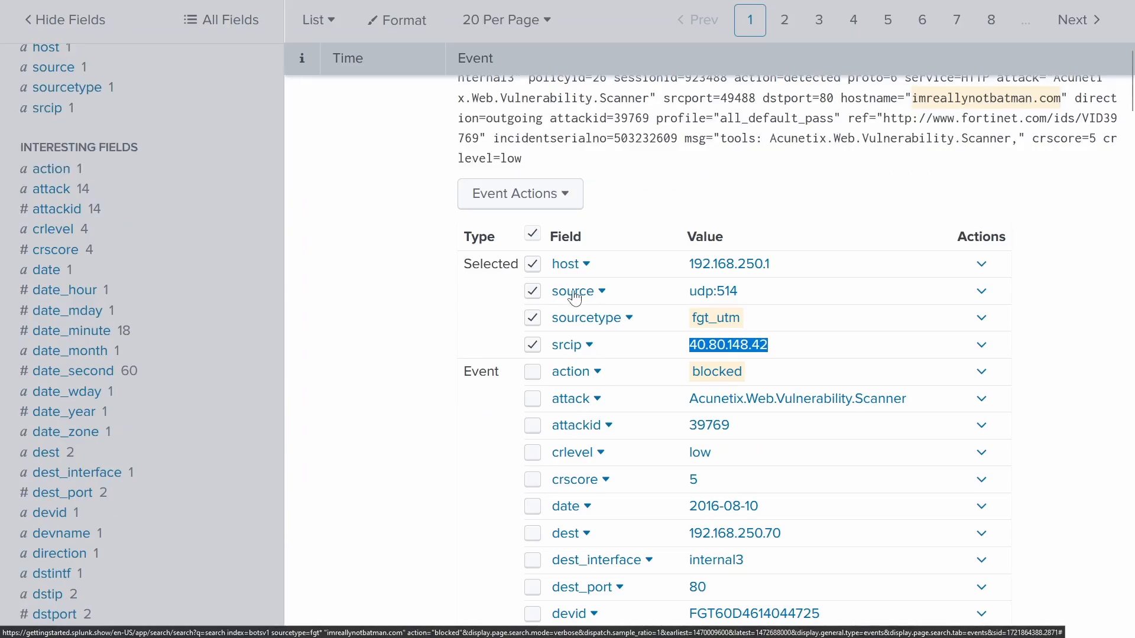
- Copy the host value 192.168.250.1, then collapse the expanded Acunetix event to its summary
{"action": "left_click", "coordinate": [927, 275]}
{"action": "left_click_drag", "start_coordinate": [927, 275], "coordinate": [672, 284]}
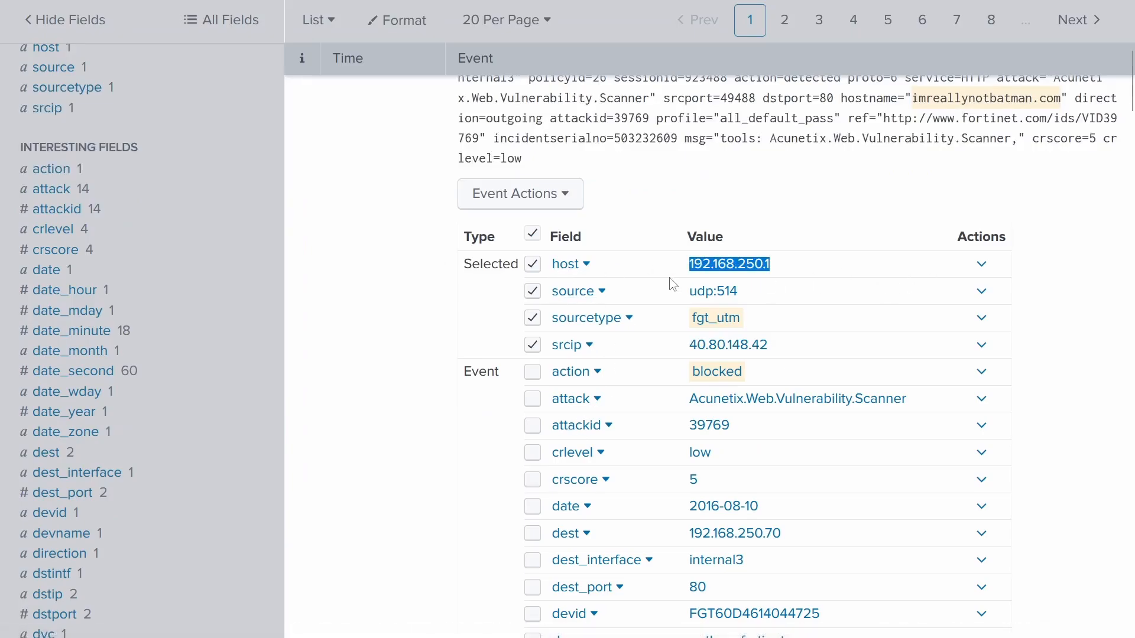
{"action": "right_click", "coordinate": [739, 266]}
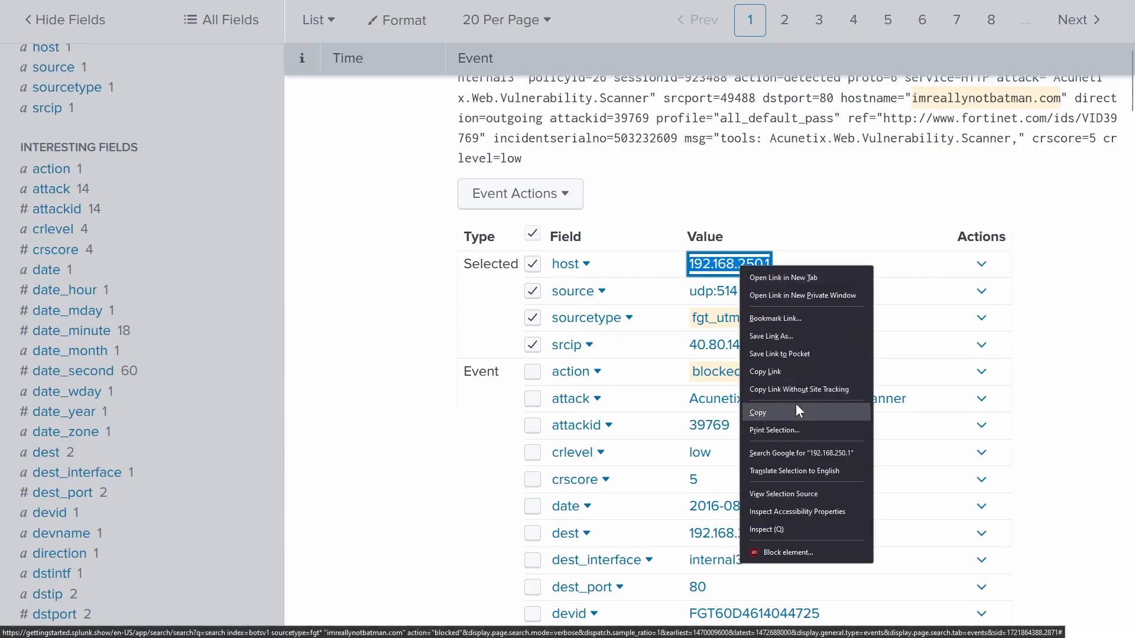
{"action": "left_click", "coordinate": [798, 410]}
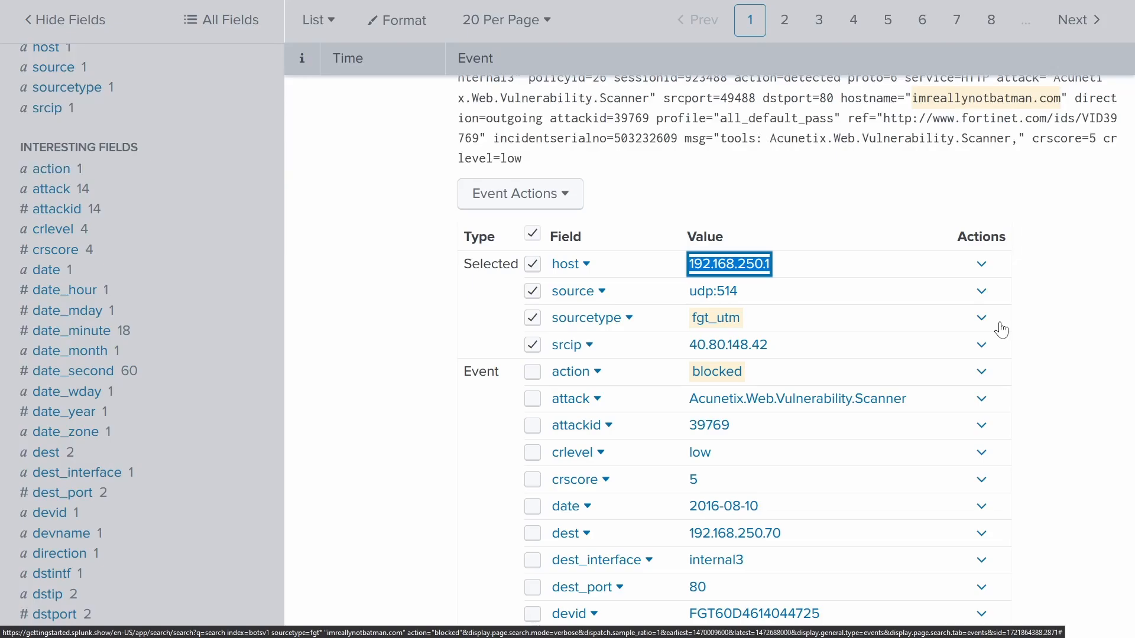
{"action": "left_click", "coordinate": [1055, 338]}
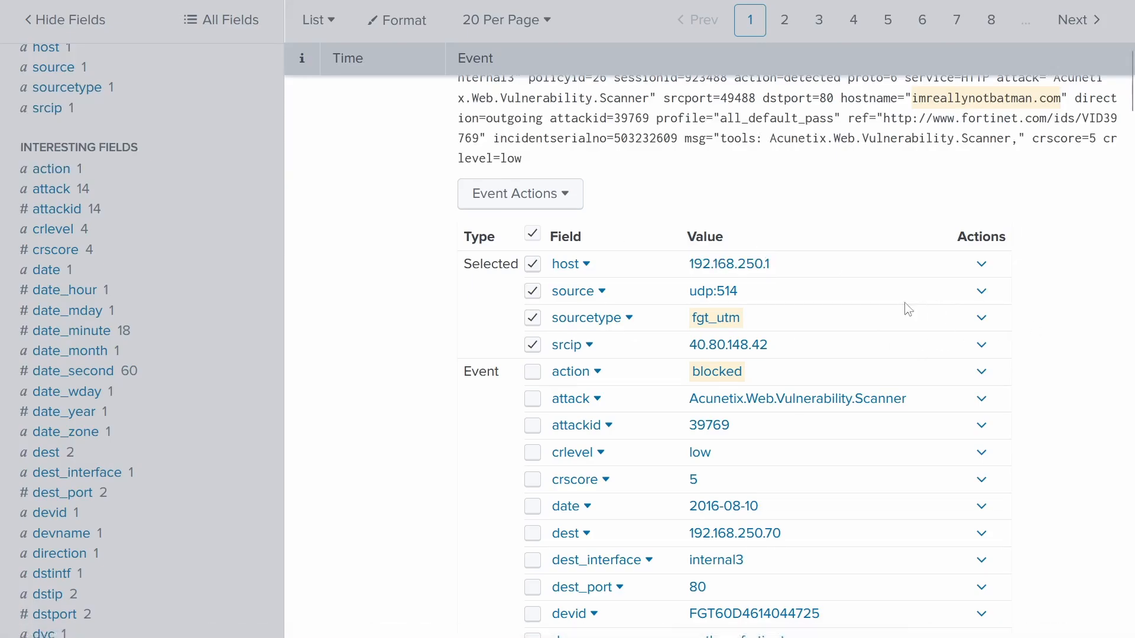
{"action": "scroll", "coordinate": [930, 329], "scroll_direction": "up", "scroll_amount": 7}
{"action": "left_click", "coordinate": [304, 453]}
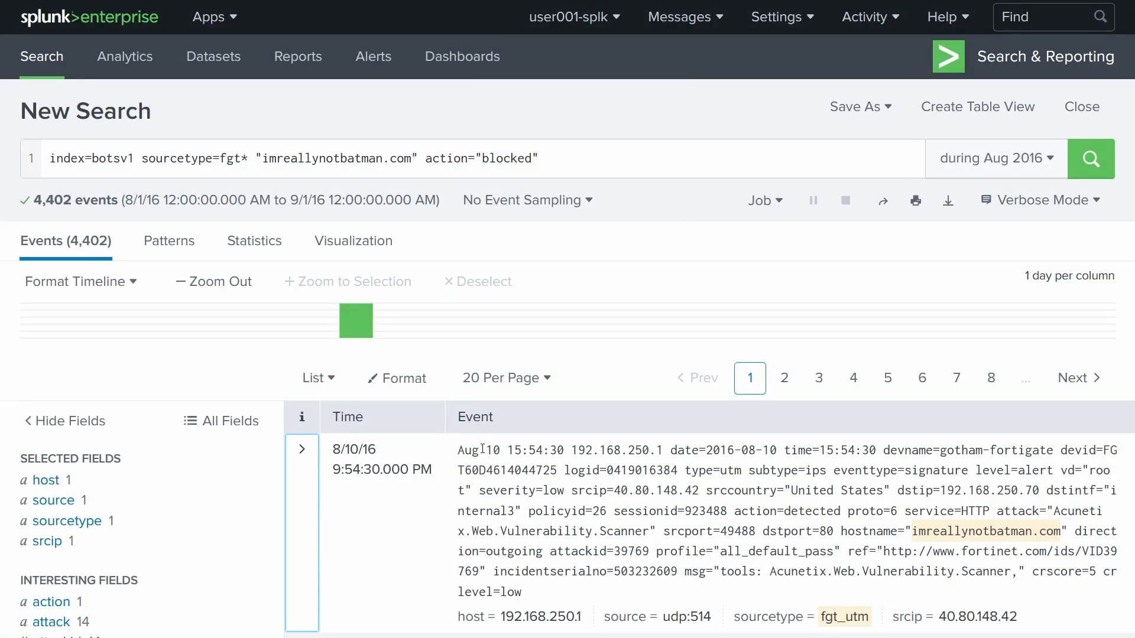
- Change the query to index=botsv1 sourcetype=stream:http "192.168.250.70" and run it
{"action": "left_click_drag", "start_coordinate": [546, 161], "coordinate": [258, 170]}
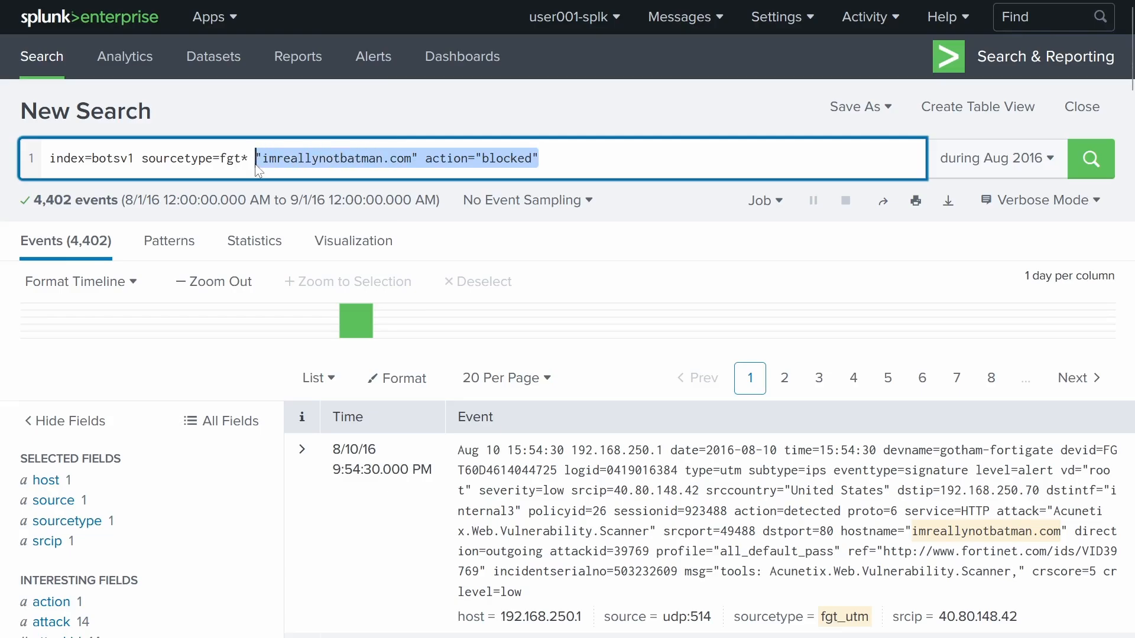
{"action": "key", "text": "BackSpace"}
{"action": "key", "text": "BackSpace"}
{"action": "key", "text": "BackSpace"}
{"action": "key", "text": "BackSpace"}
{"action": "key", "text": "BackSpace"}
{"action": "key", "text": "BackSpace"}
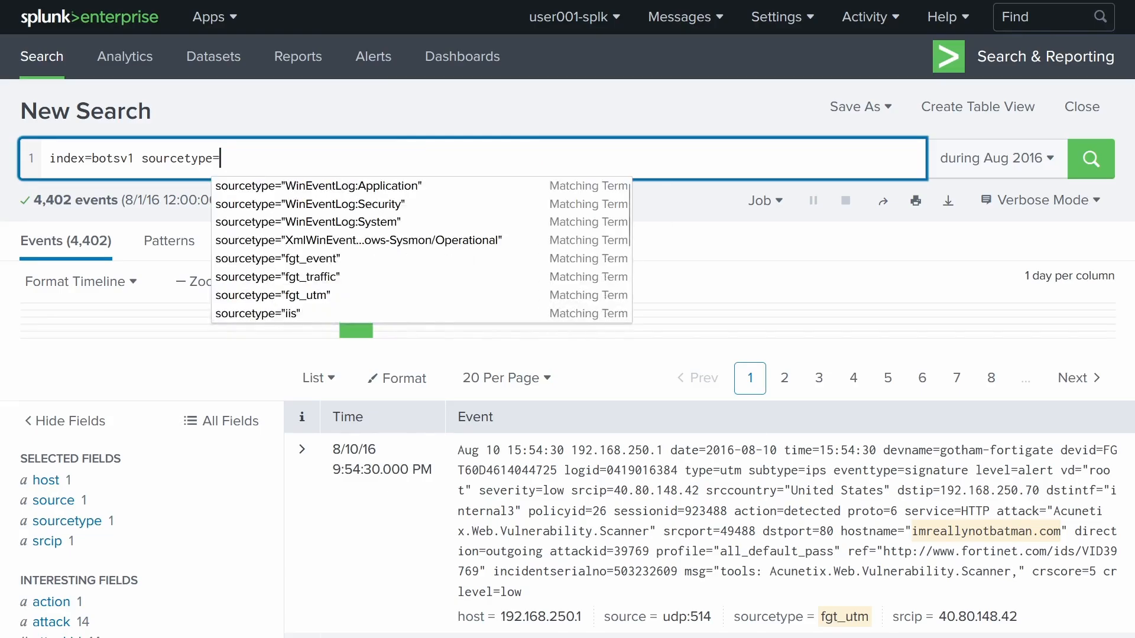
{"action": "type", "text": "stream:http"}
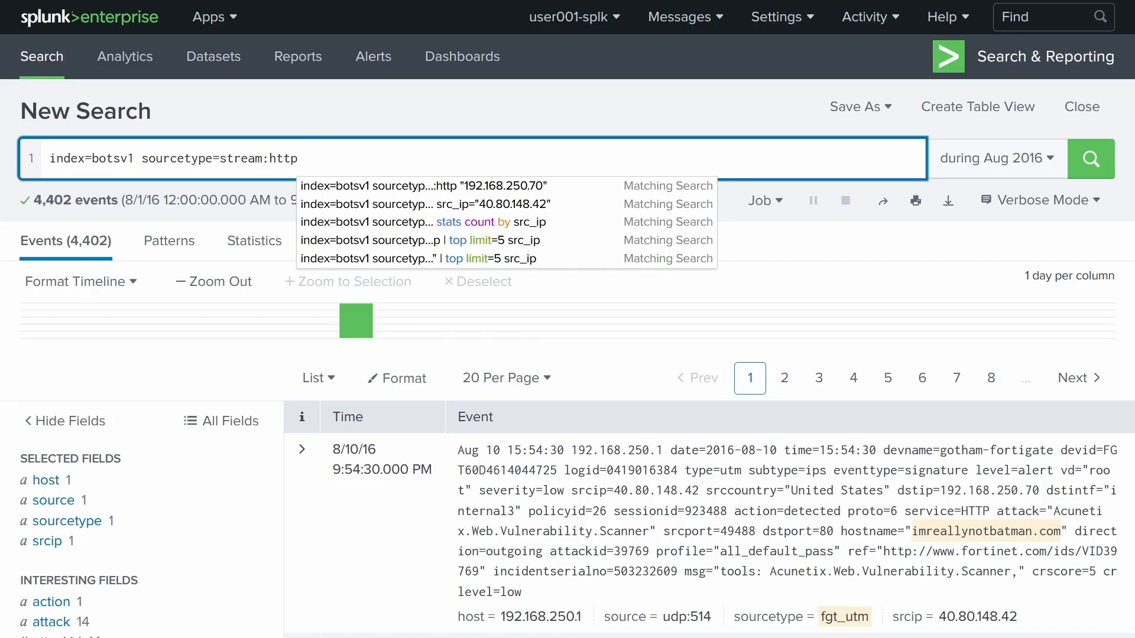
{"action": "type", "text": "\"1"}
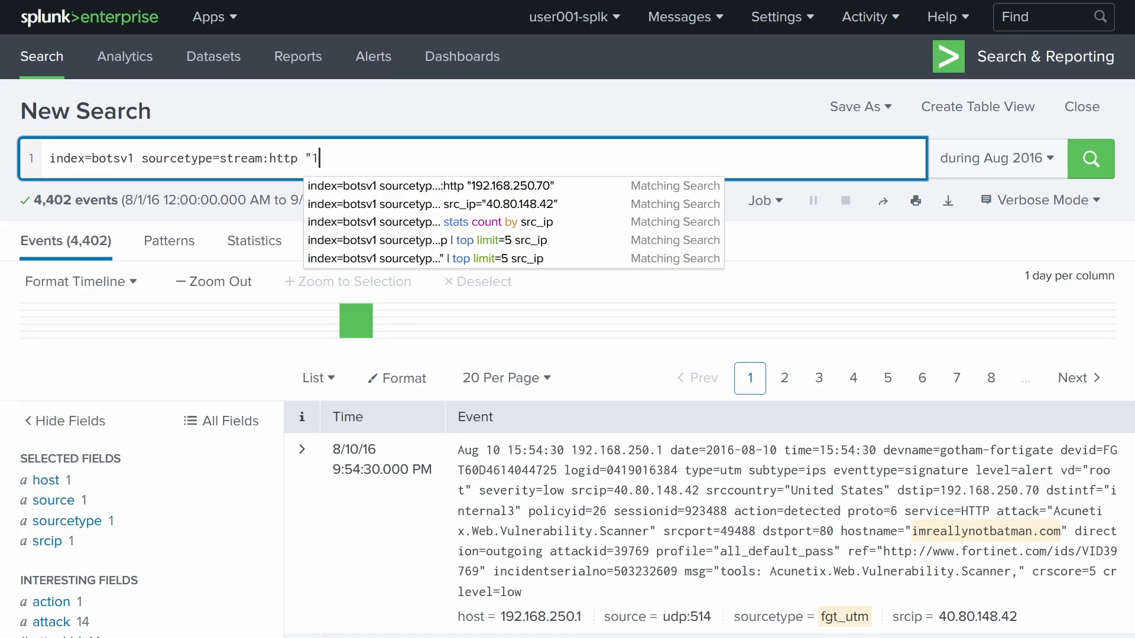
{"action": "type", "text": "92.168.250.70\""}
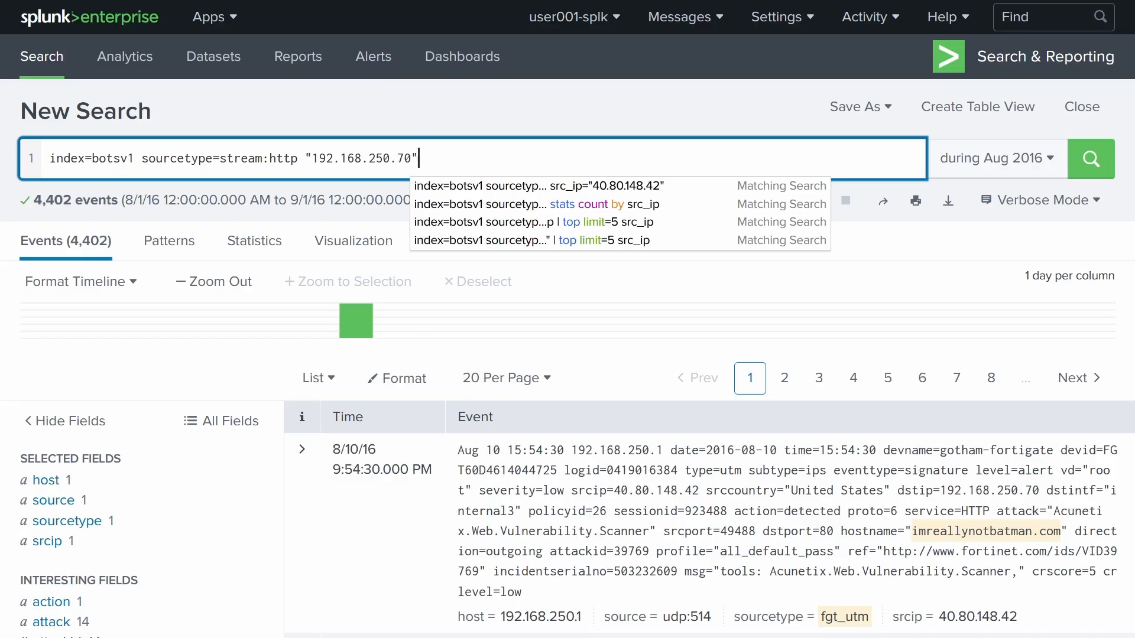
{"action": "left_click_drag", "start_coordinate": [305, 158], "coordinate": [490, 155]}
{"action": "left_click", "coordinate": [499, 160]}
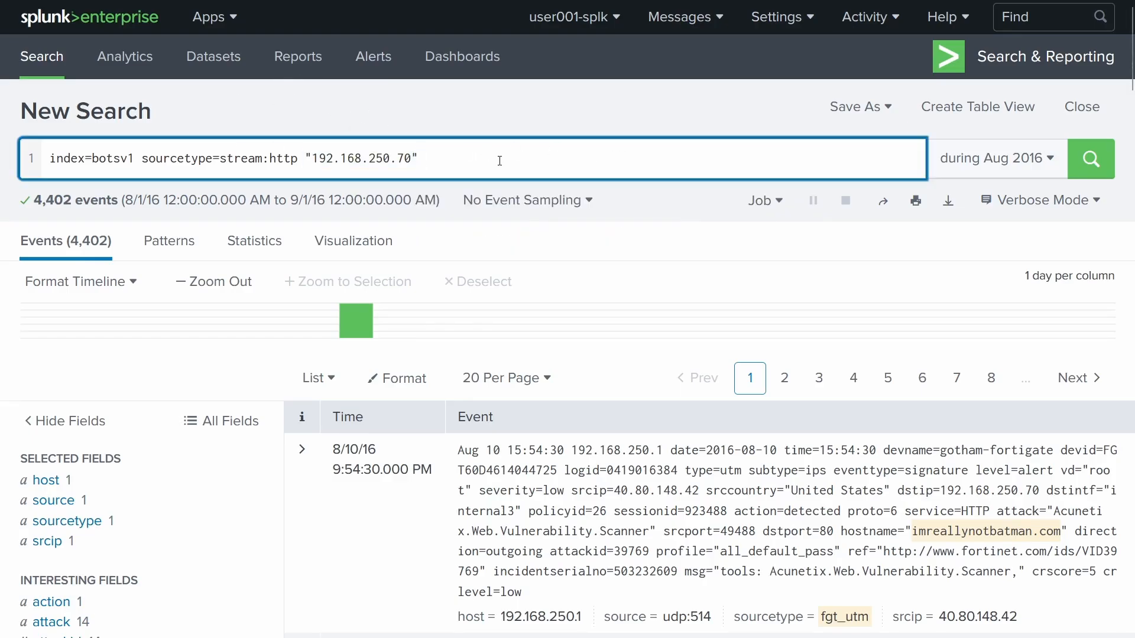
{"action": "key", "text": "Return"}
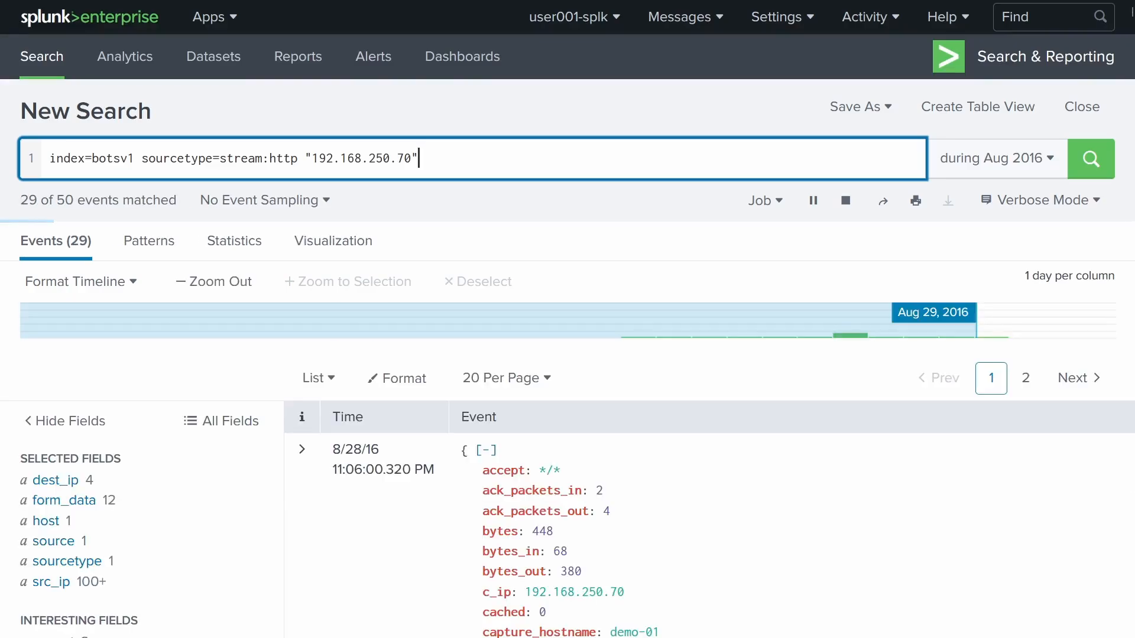
- Expand the first result, the /jed/list.xml event, and review its field table
{"action": "scroll", "coordinate": [814, 357], "scroll_direction": "down", "scroll_amount": 15}
{"action": "scroll", "coordinate": [814, 357], "scroll_direction": "down", "scroll_amount": 10}
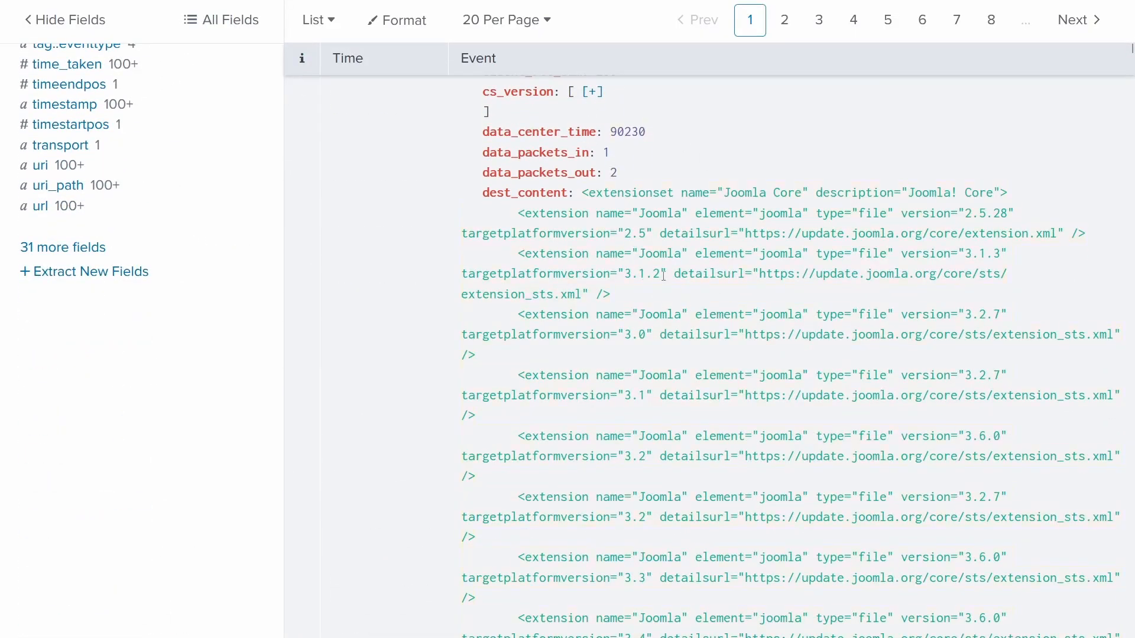
{"action": "scroll", "coordinate": [665, 438], "scroll_direction": "down", "scroll_amount": 4}
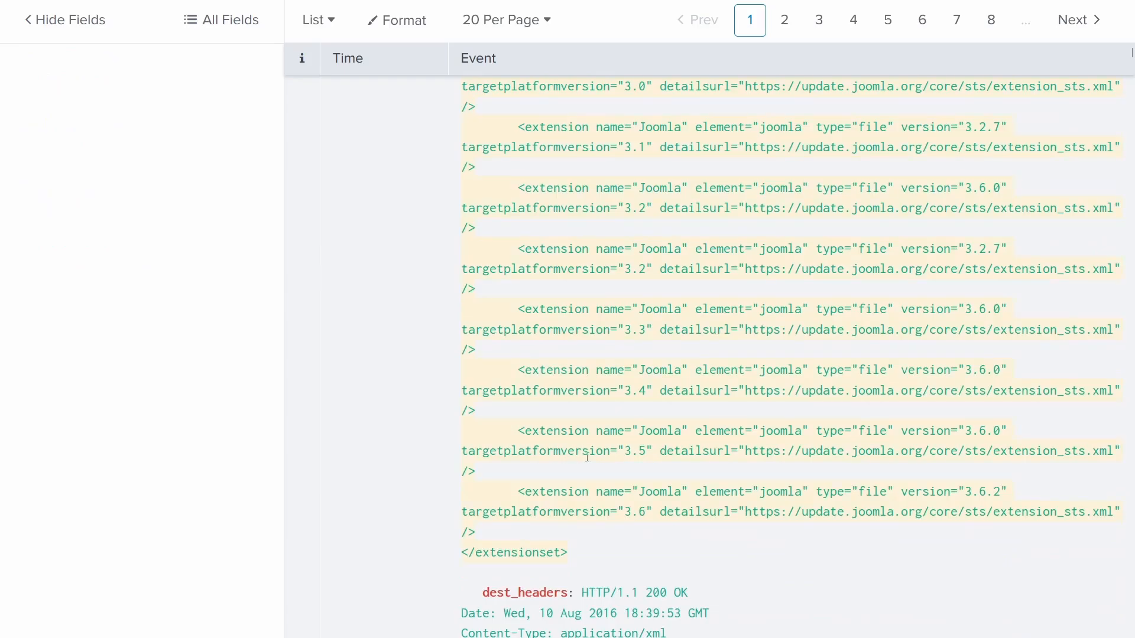
{"action": "scroll", "coordinate": [587, 457], "scroll_direction": "up", "scroll_amount": 8}
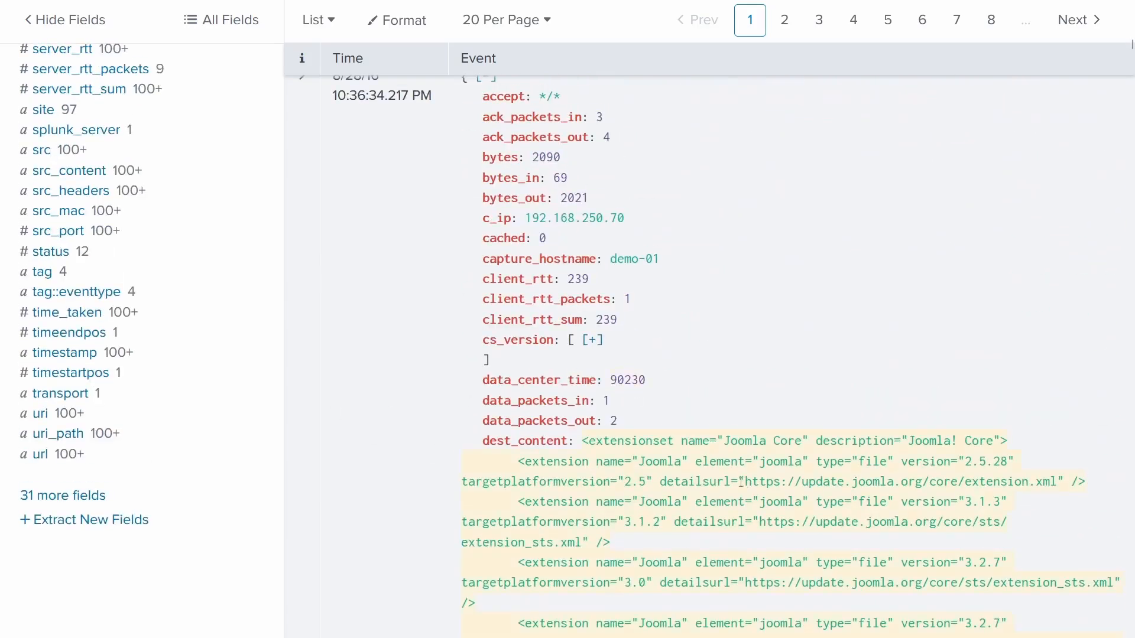
{"action": "scroll", "coordinate": [731, 545], "scroll_direction": "down", "scroll_amount": 9}
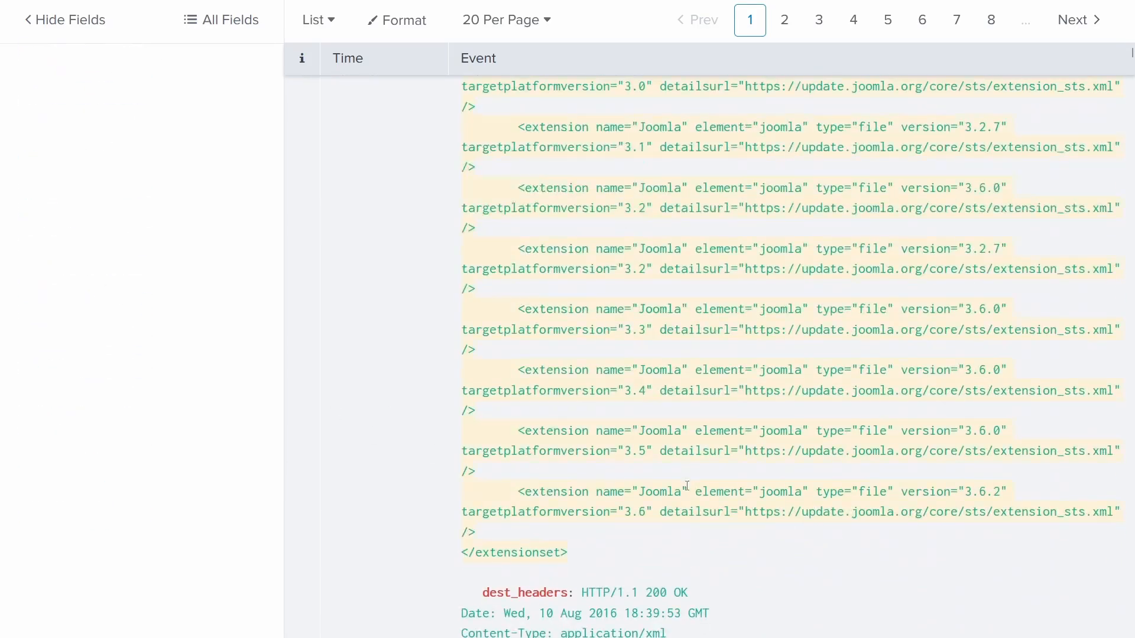
{"action": "scroll", "coordinate": [713, 518], "scroll_direction": "up", "scroll_amount": 13}
{"action": "scroll", "coordinate": [724, 512], "scroll_direction": "down", "scroll_amount": 3}
{"action": "scroll", "coordinate": [732, 502], "scroll_direction": "up", "scroll_amount": 20}
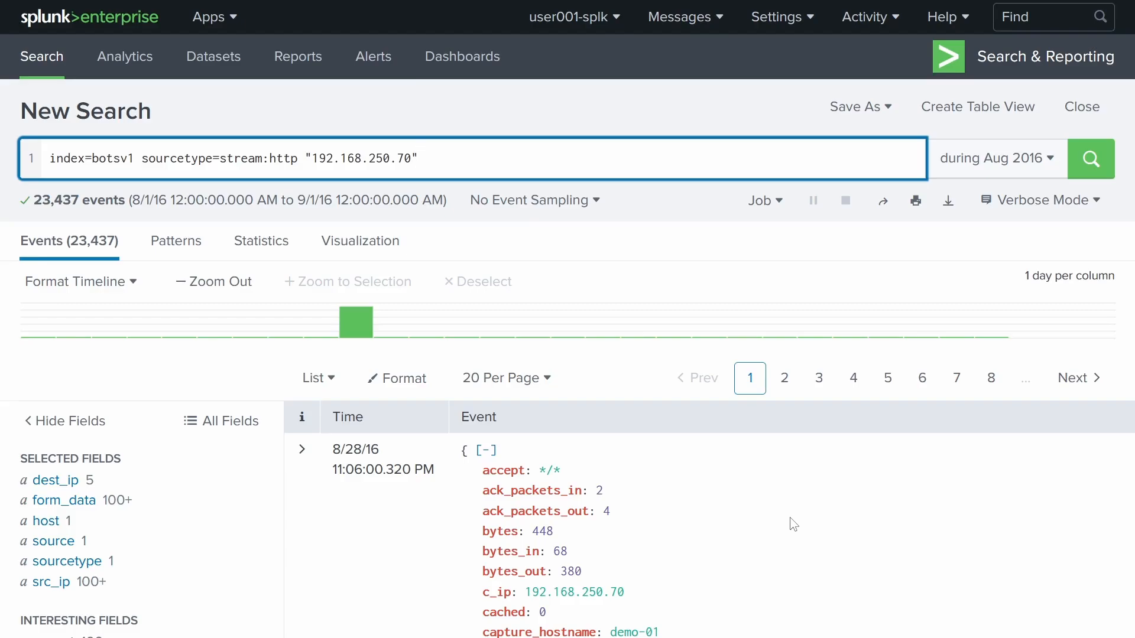
{"action": "scroll", "coordinate": [552, 430], "scroll_direction": "down", "scroll_amount": 4}
{"action": "left_click", "coordinate": [302, 201]}
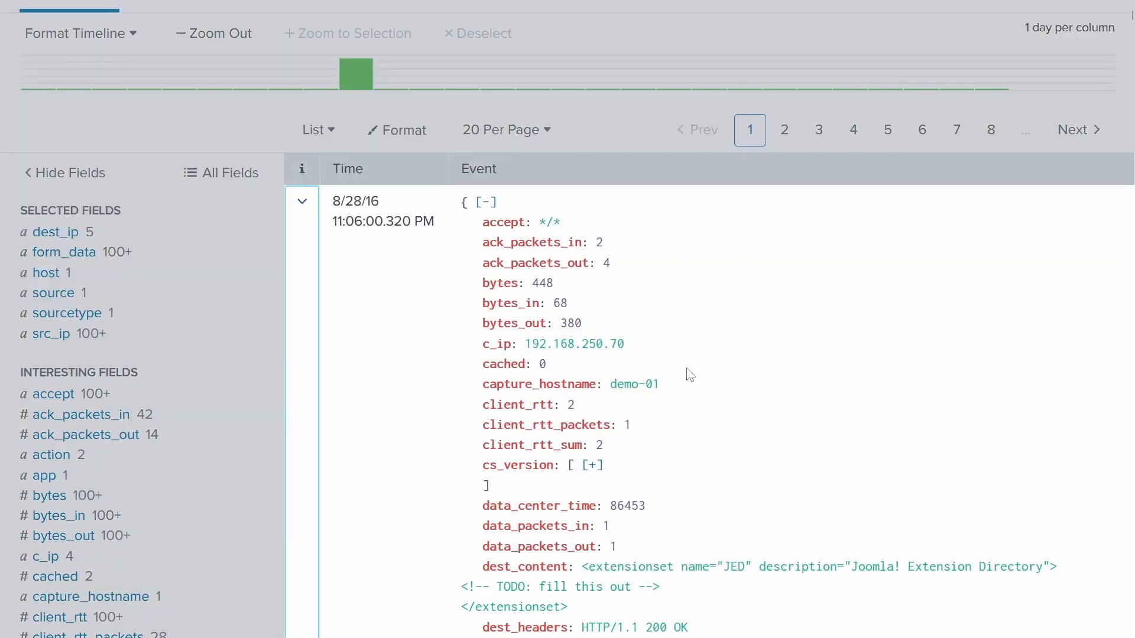
{"action": "scroll", "coordinate": [689, 375], "scroll_direction": "down", "scroll_amount": 18}
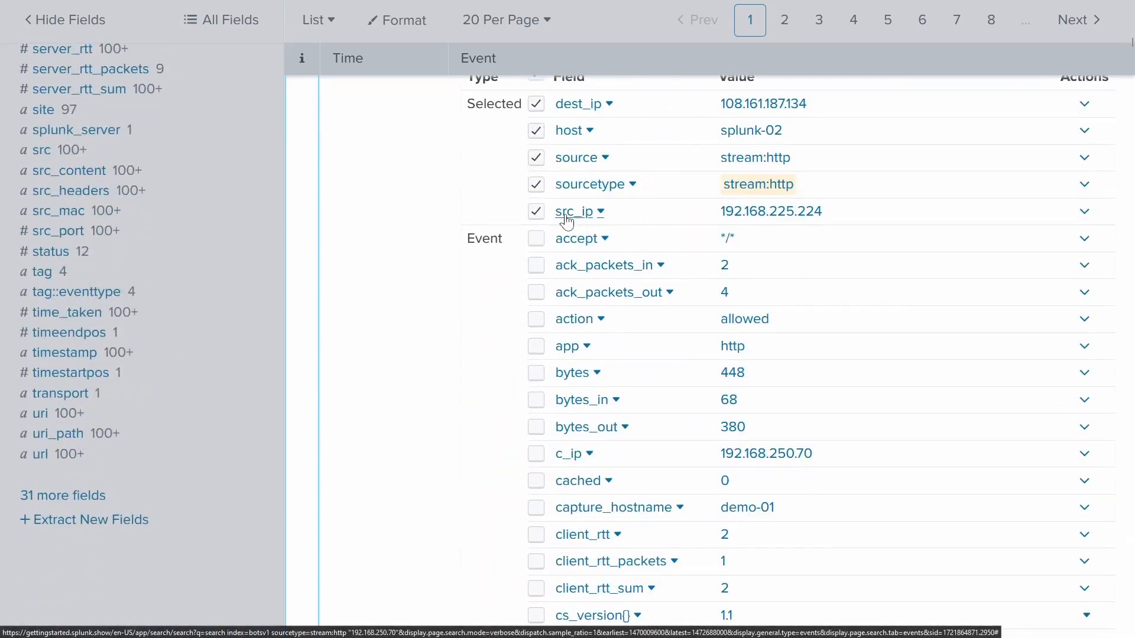
{"action": "scroll", "coordinate": [587, 222], "scroll_direction": "up", "scroll_amount": 18}
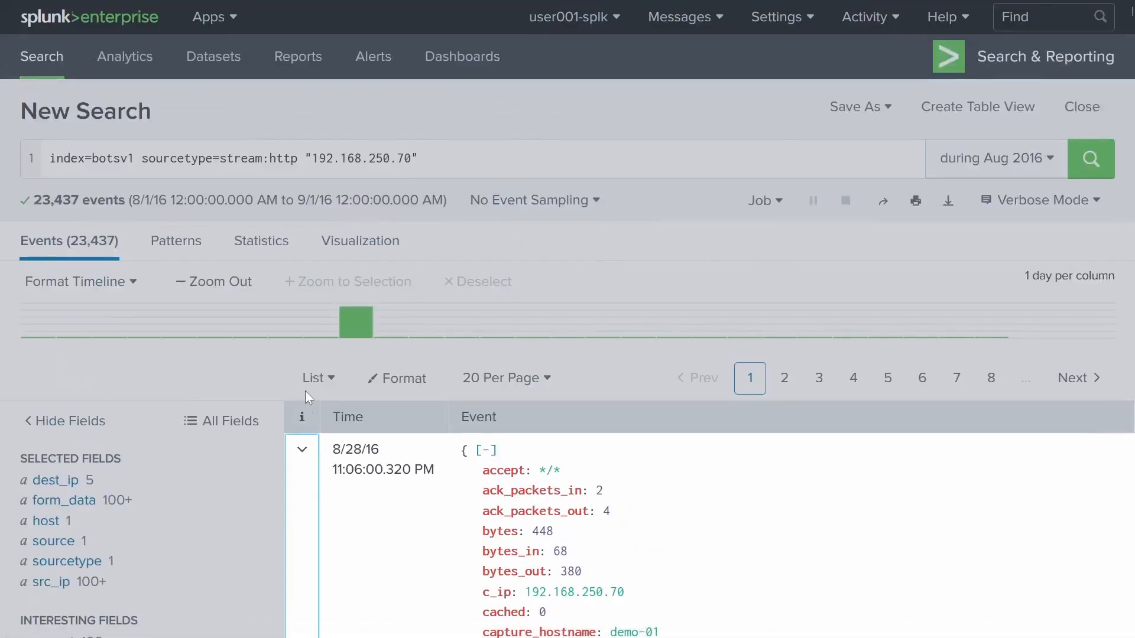
- Check src_ip's values, then append | top limit=5 src_ip to rank the five leading source IPs
{"action": "scroll", "coordinate": [131, 357], "scroll_direction": "down", "scroll_amount": 5}
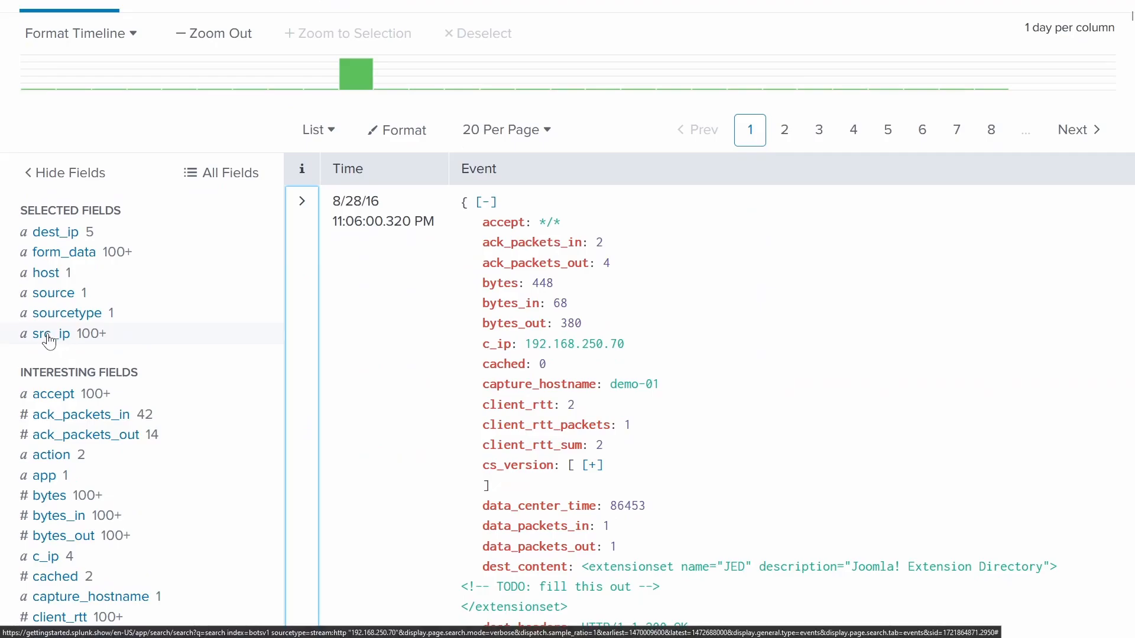
{"action": "left_click", "coordinate": [59, 337]}
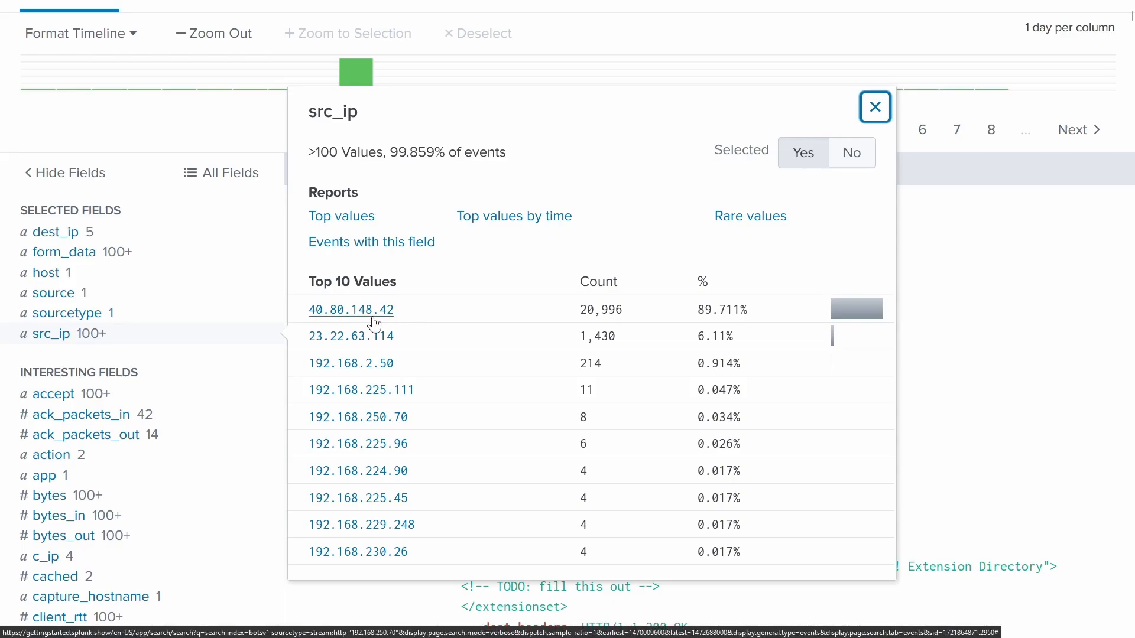
{"action": "scroll", "coordinate": [454, 324], "scroll_direction": "up", "scroll_amount": 4}
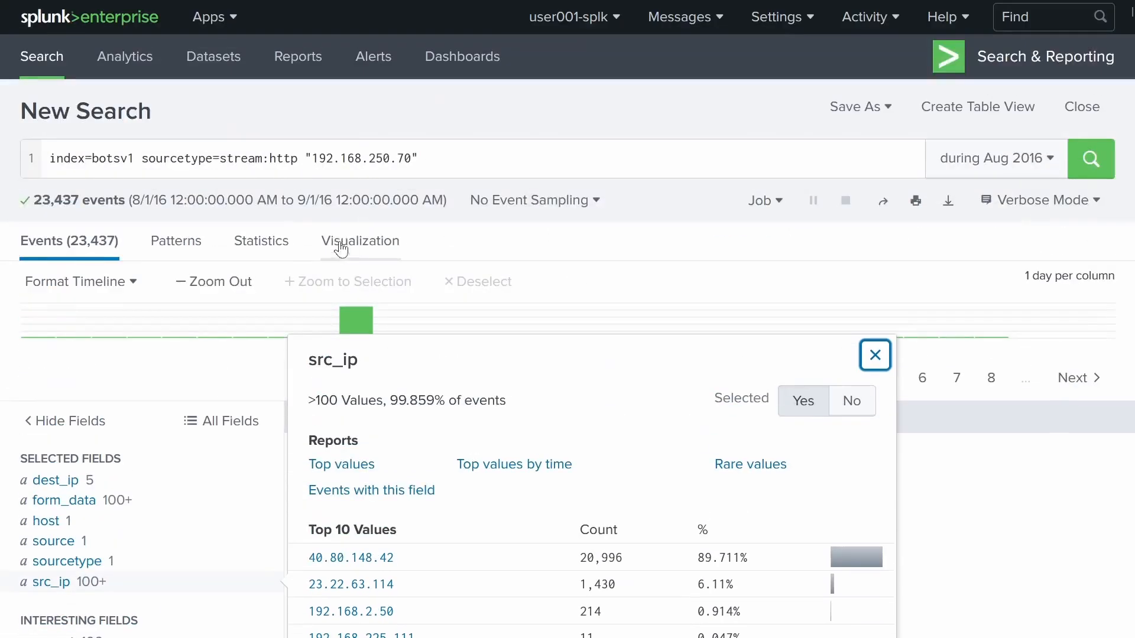
{"action": "left_click", "coordinate": [453, 156]}
{"action": "key", "text": "shift+Return"}
{"action": "type", "text": "| "}
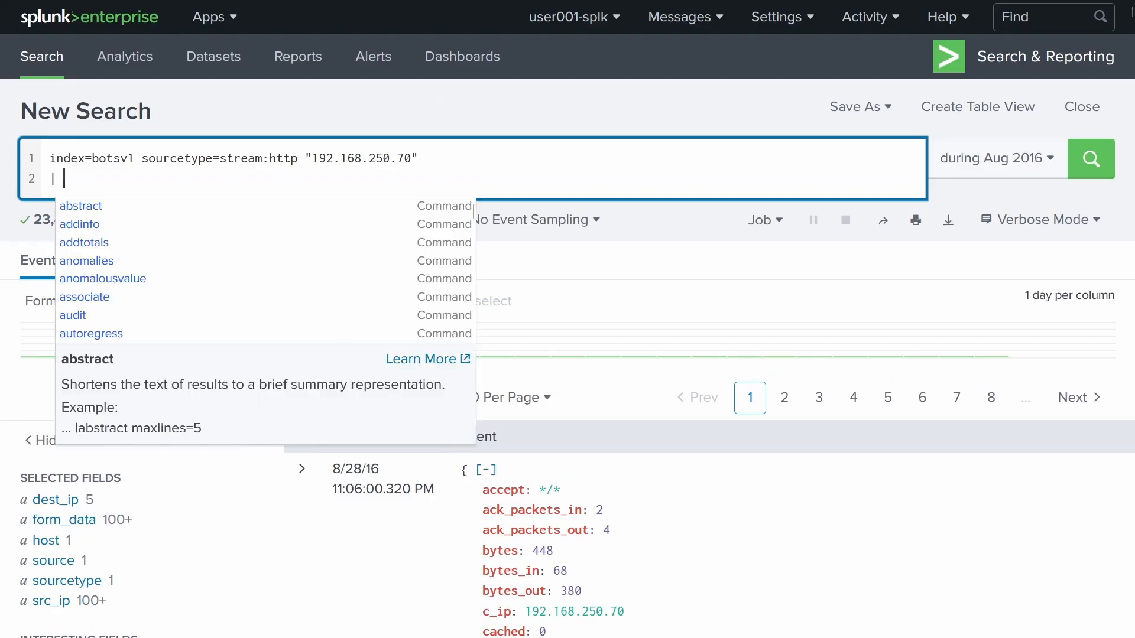
{"action": "type", "text": "top"}
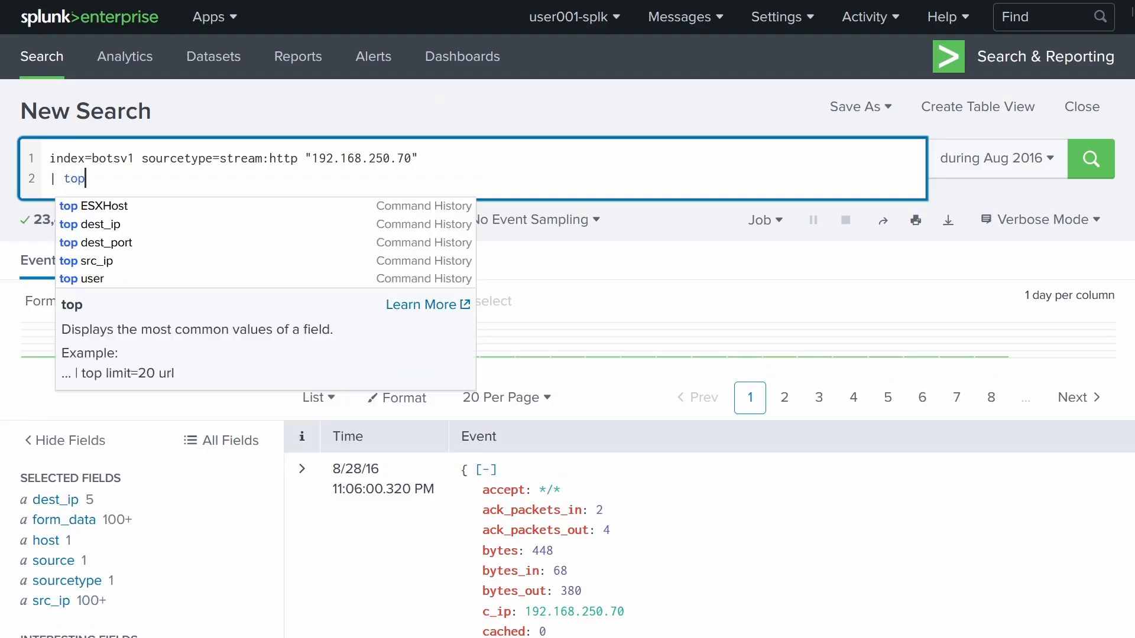
{"action": "type", "text": " limit=5"}
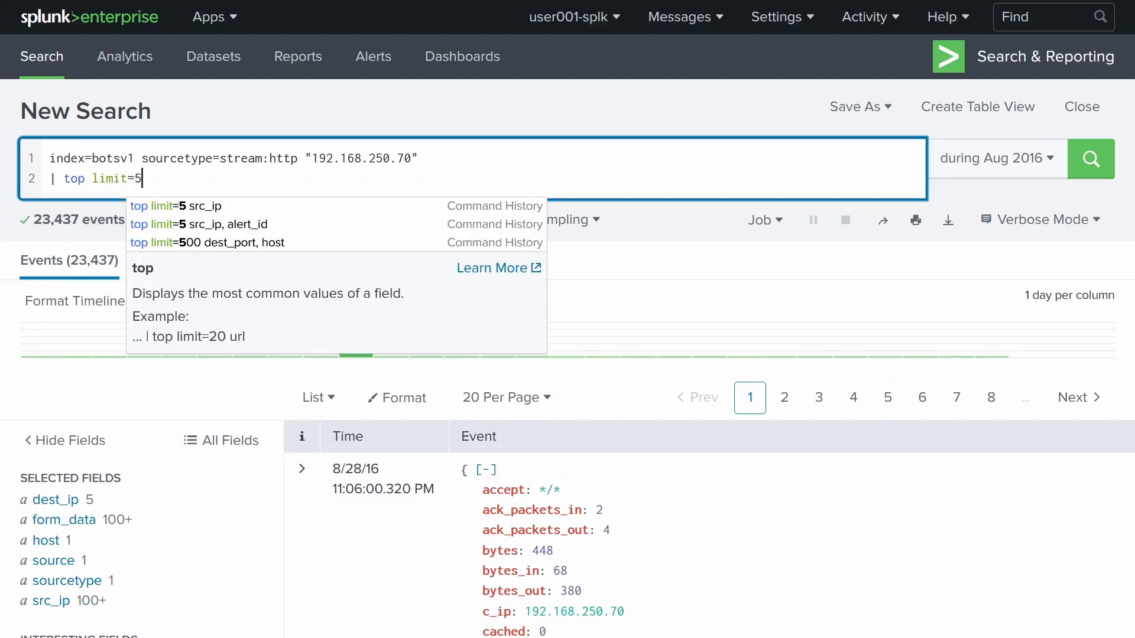
{"action": "type", "text": " src_ip"}
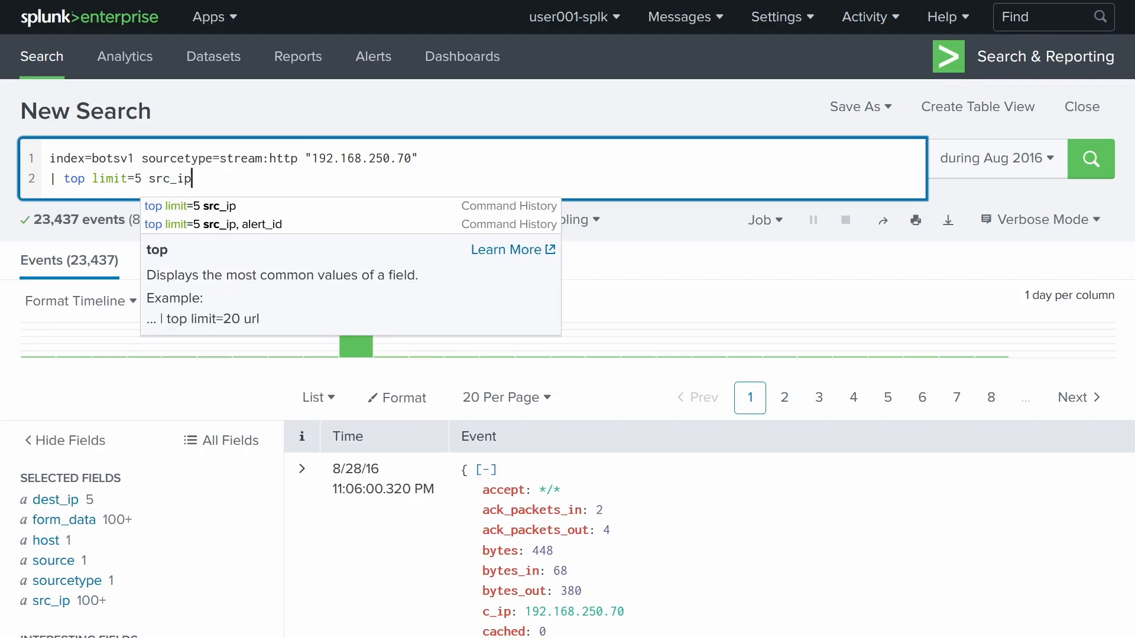
{"action": "key", "text": "Return"}
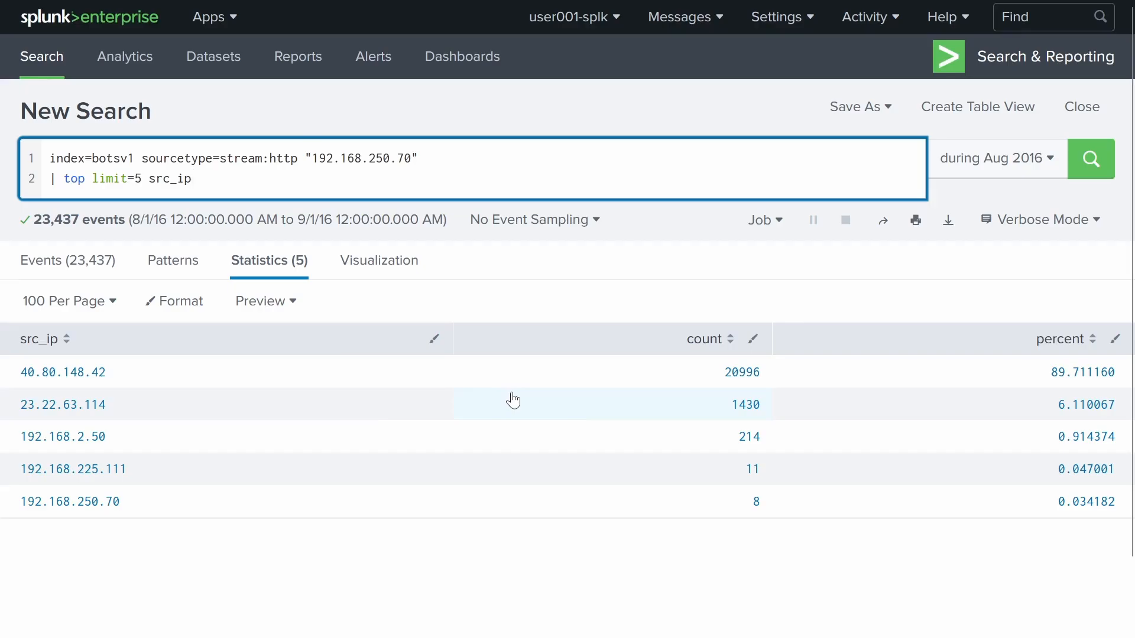
- Drill down on 40.80.148.42 to view its events, adding src_ip="40.80.148.42" to the query
{"action": "left_click", "coordinate": [96, 373]}
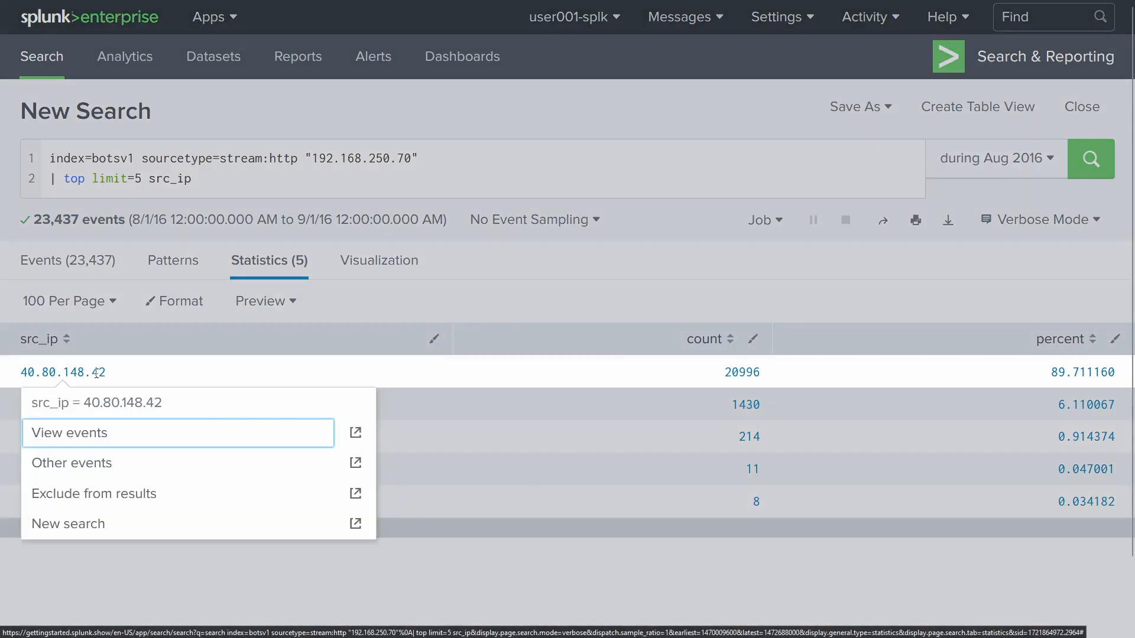
{"action": "left_click", "coordinate": [97, 434]}
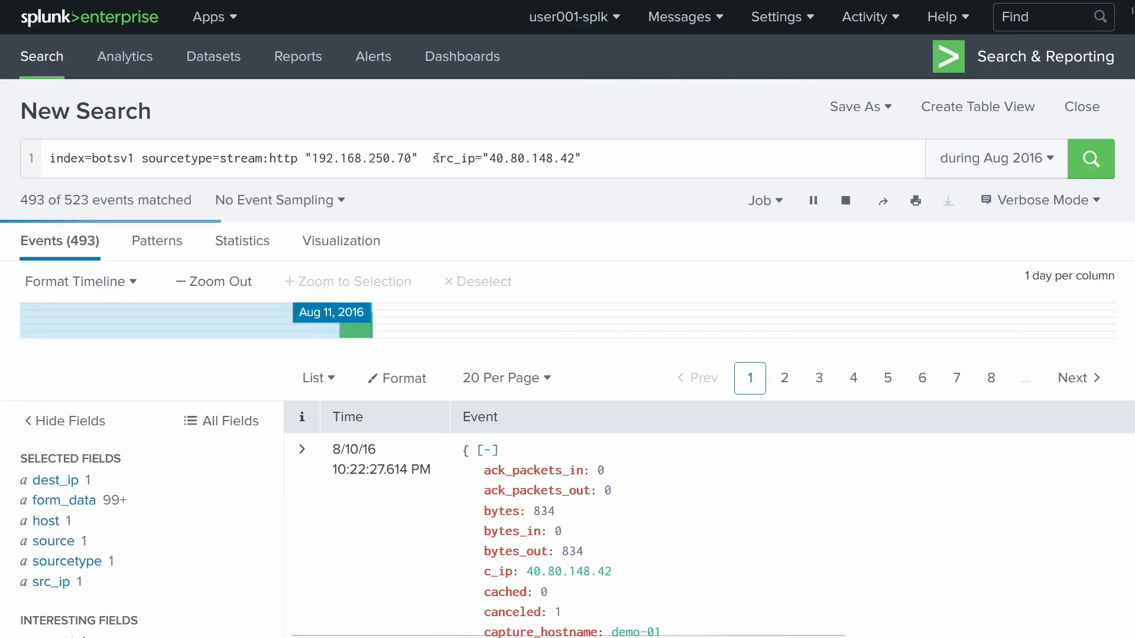
{"action": "left_click_drag", "start_coordinate": [432, 157], "coordinate": [582, 158]}
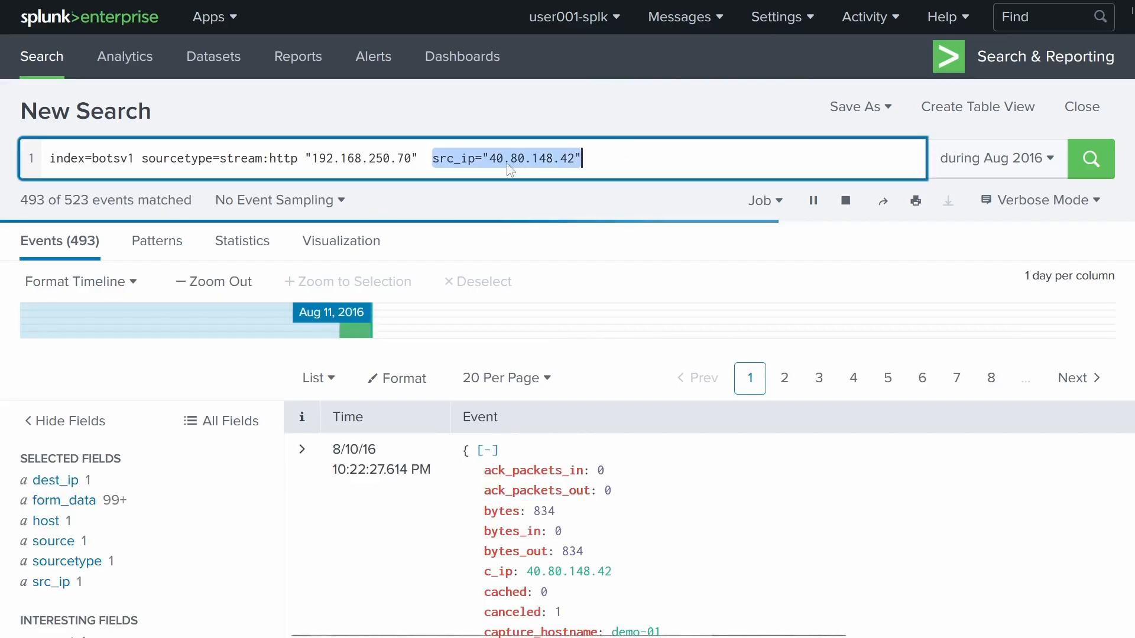
{"action": "left_click", "coordinate": [538, 158]}
{"action": "left_click_drag", "start_coordinate": [490, 158], "coordinate": [594, 158]}
{"action": "left_click", "coordinate": [632, 155]}
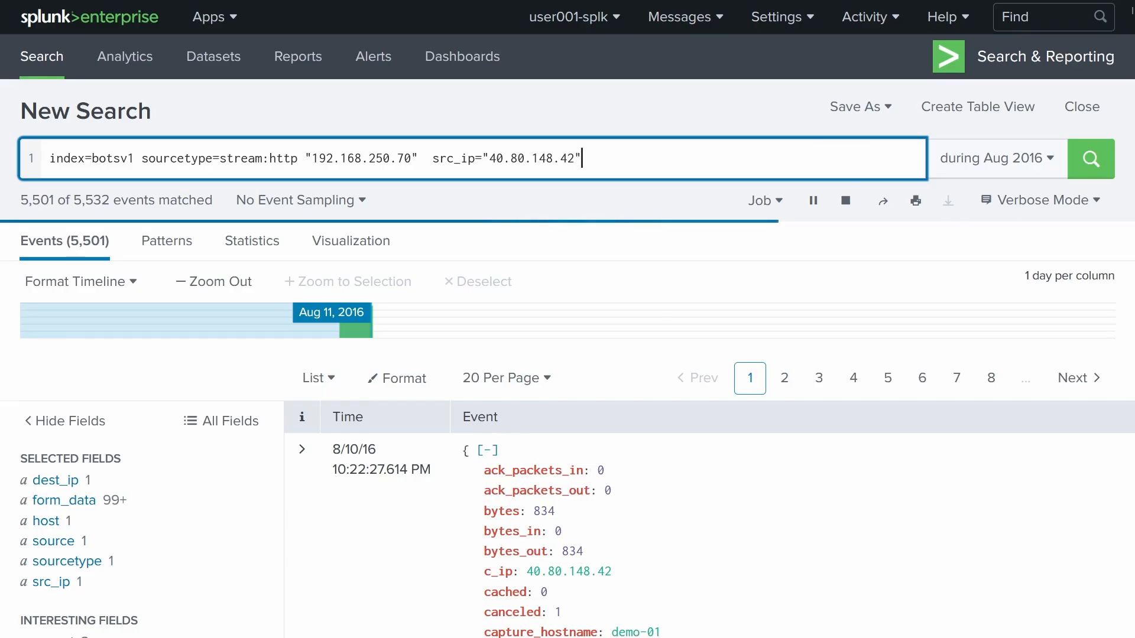
{"action": "scroll", "coordinate": [244, 376], "scroll_direction": "down", "scroll_amount": 4}
{"action": "scroll", "coordinate": [239, 376], "scroll_direction": "down", "scroll_amount": 12}
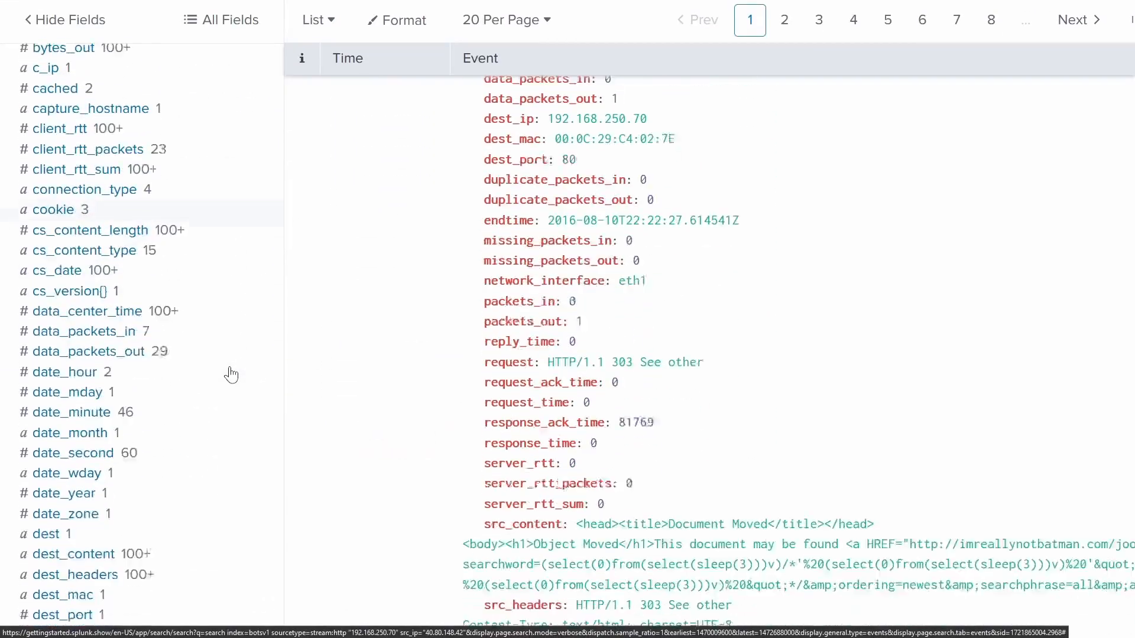
{"action": "scroll", "coordinate": [231, 375], "scroll_direction": "down", "scroll_amount": 4}
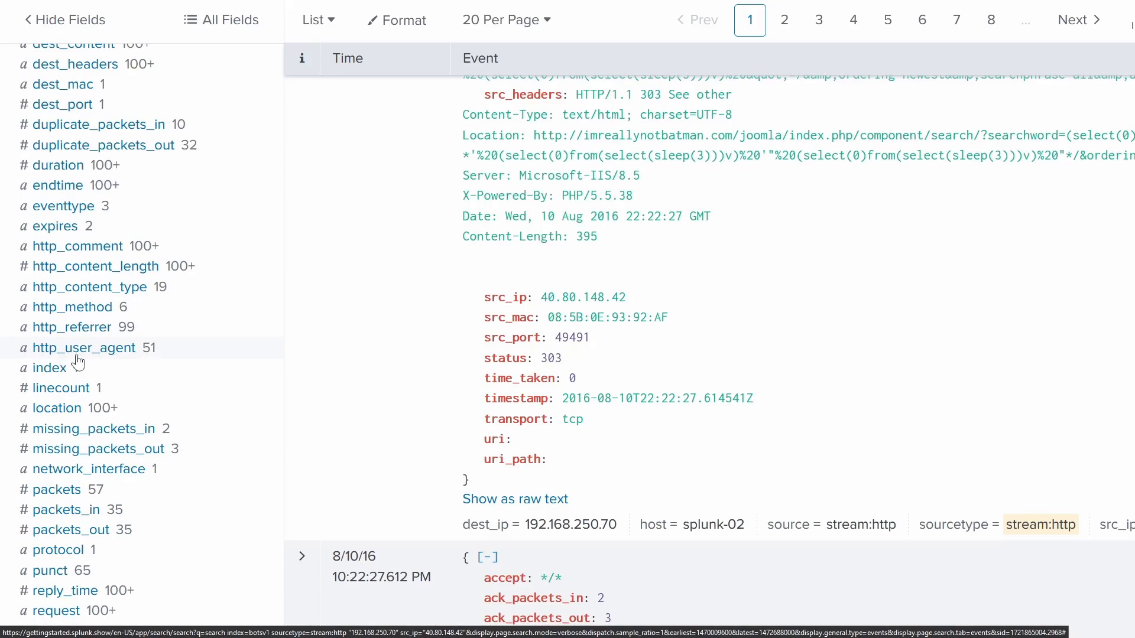
- Check http_user_agent values, then open uri_path's Top 10 Values for 40.80.148.42 traffic
{"action": "left_click", "coordinate": [117, 357]}
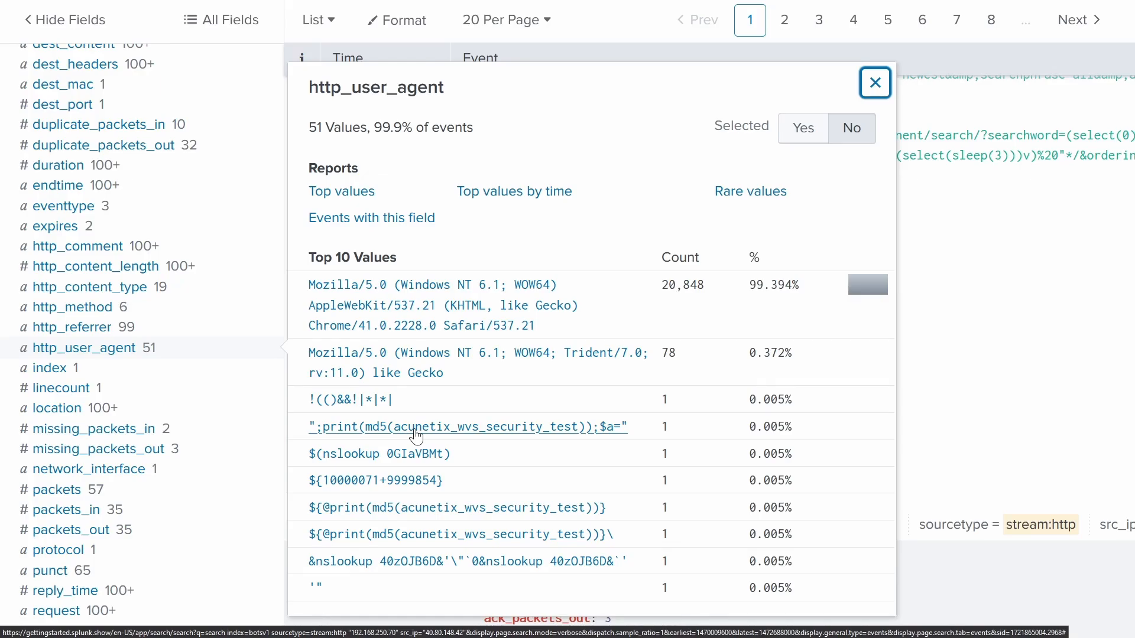
{"action": "left_click", "coordinate": [875, 82]}
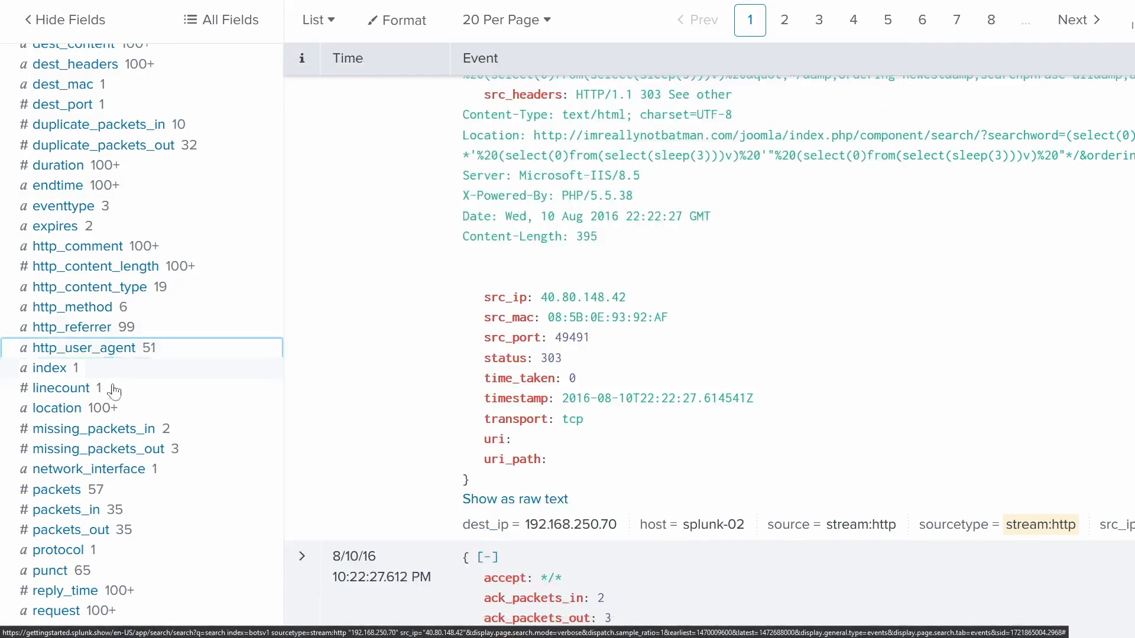
{"action": "scroll", "coordinate": [134, 400], "scroll_direction": "down", "scroll_amount": 5}
{"action": "scroll", "coordinate": [135, 400], "scroll_direction": "up", "scroll_amount": 4}
{"action": "scroll", "coordinate": [135, 399], "scroll_direction": "down", "scroll_amount": 11}
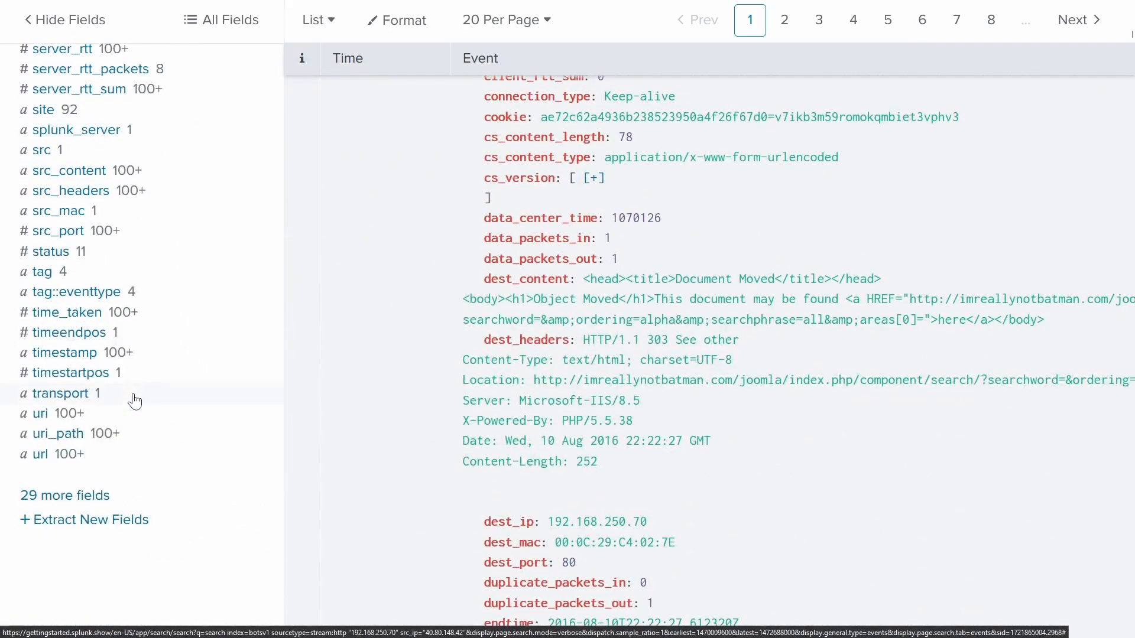
{"action": "left_click", "coordinate": [66, 434]}
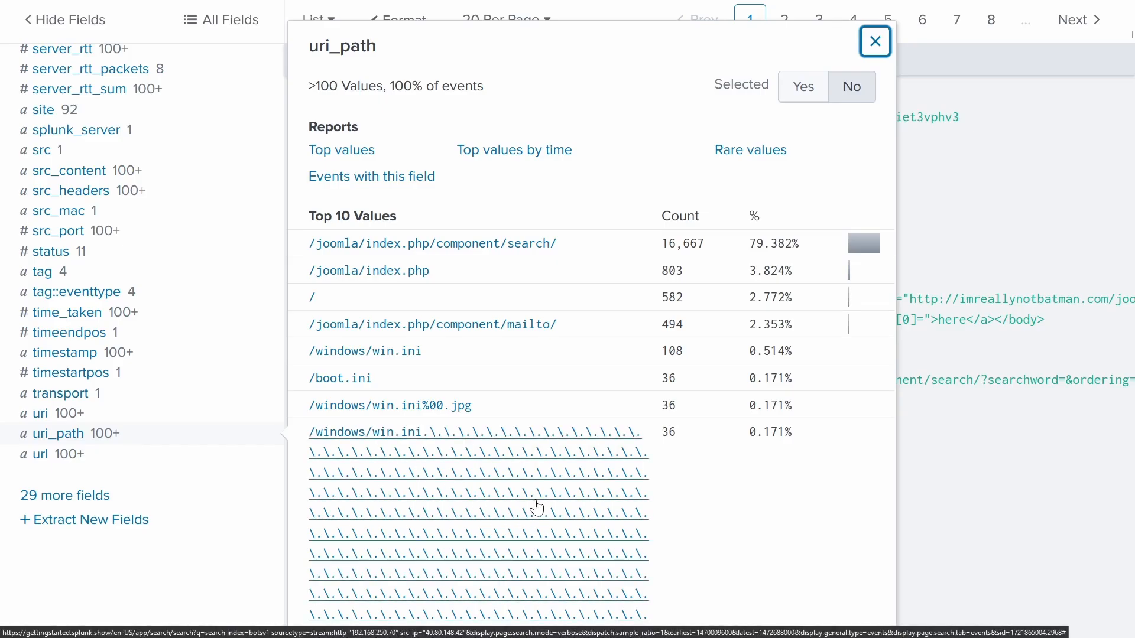
- Open the cookie field's values and scroll through the long acunetixCookie entry
{"action": "scroll", "coordinate": [537, 516], "scroll_direction": "up", "scroll_amount": 15}
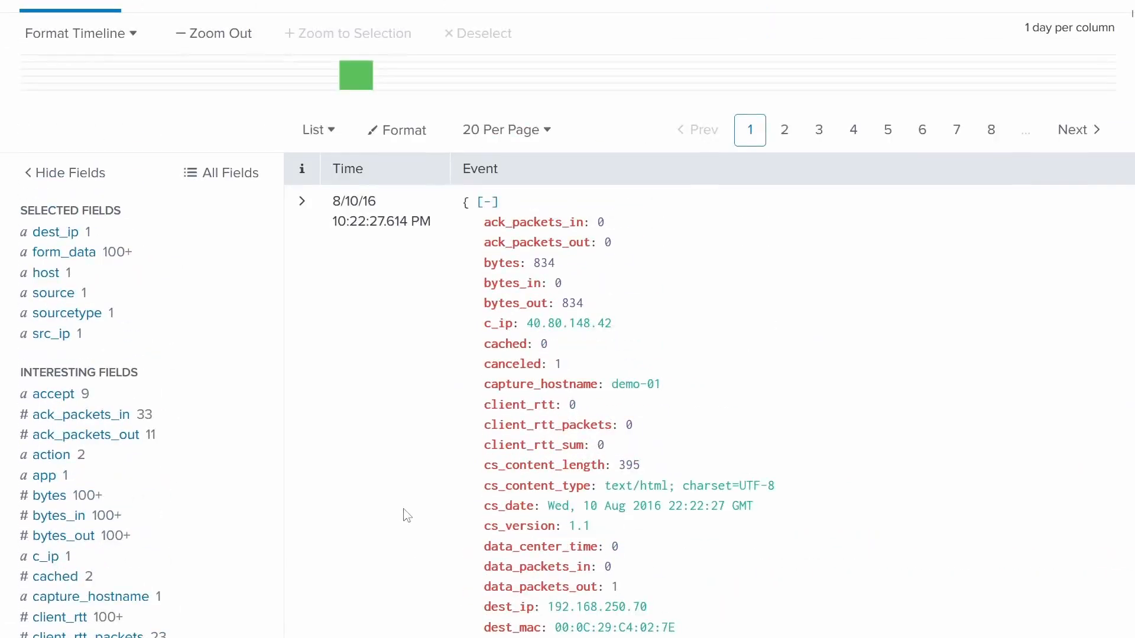
{"action": "scroll", "coordinate": [163, 473], "scroll_direction": "down", "scroll_amount": 2}
{"action": "scroll", "coordinate": [163, 473], "scroll_direction": "down", "scroll_amount": 6}
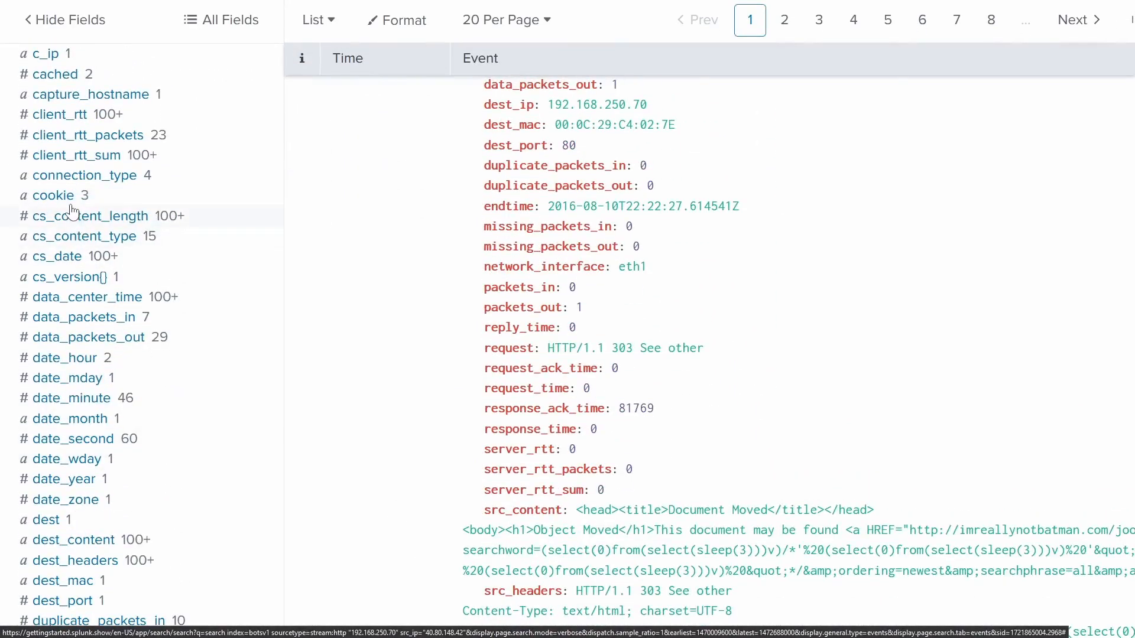
{"action": "left_click", "coordinate": [67, 204]}
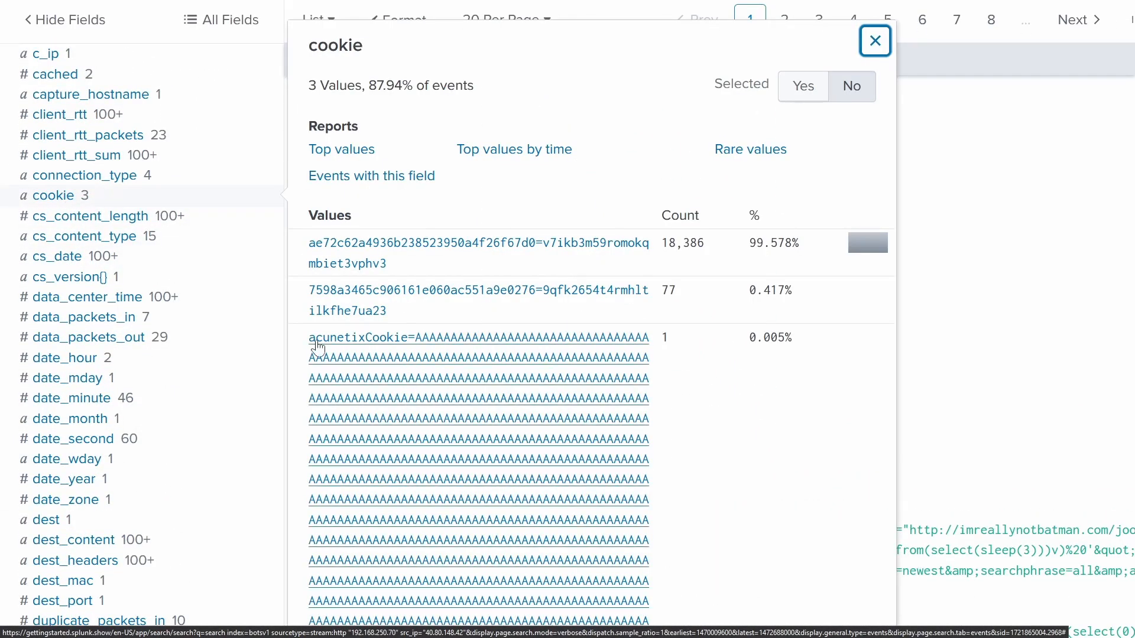
{"action": "scroll", "coordinate": [470, 471], "scroll_direction": "down", "scroll_amount": 4}
{"action": "scroll", "coordinate": [524, 463], "scroll_direction": "up", "scroll_amount": 4}
{"action": "scroll", "coordinate": [459, 443], "scroll_direction": "down", "scroll_amount": 4}
{"action": "scroll", "coordinate": [514, 378], "scroll_direction": "down", "scroll_amount": 8}
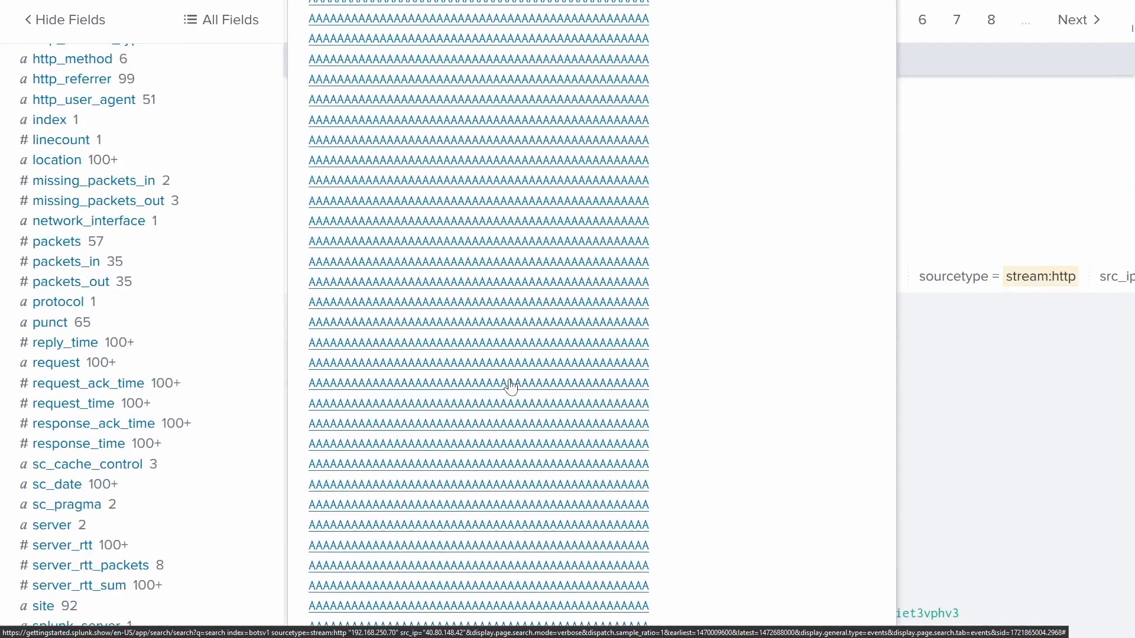
{"action": "scroll", "coordinate": [140, 430], "scroll_direction": "up", "scroll_amount": 4}
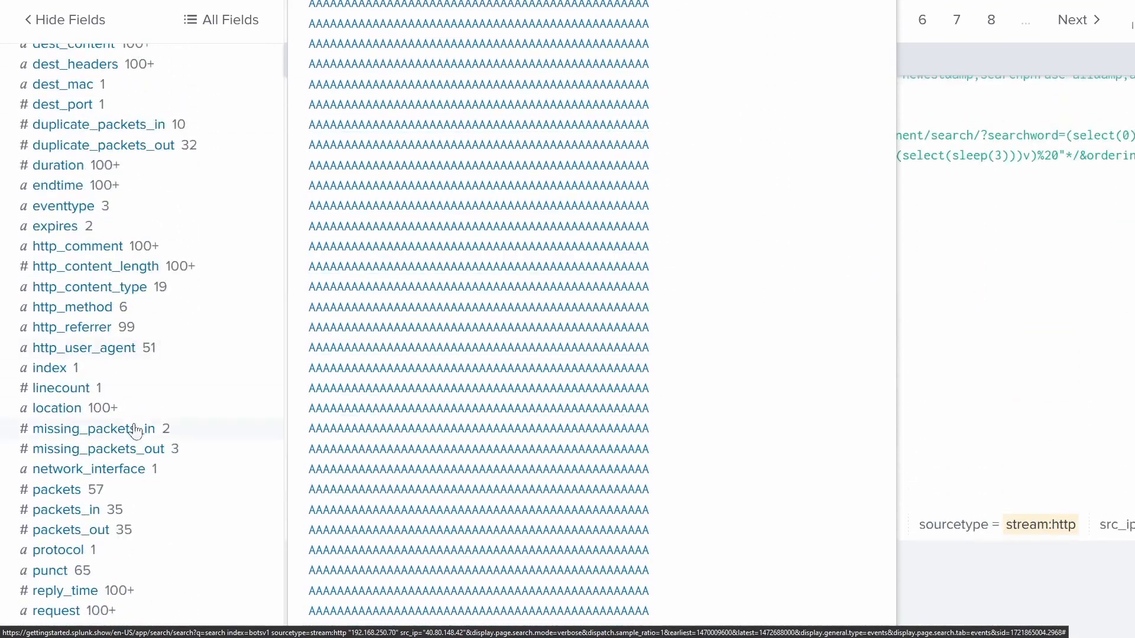
{"action": "scroll", "coordinate": [83, 418], "scroll_direction": "up", "scroll_amount": 8}
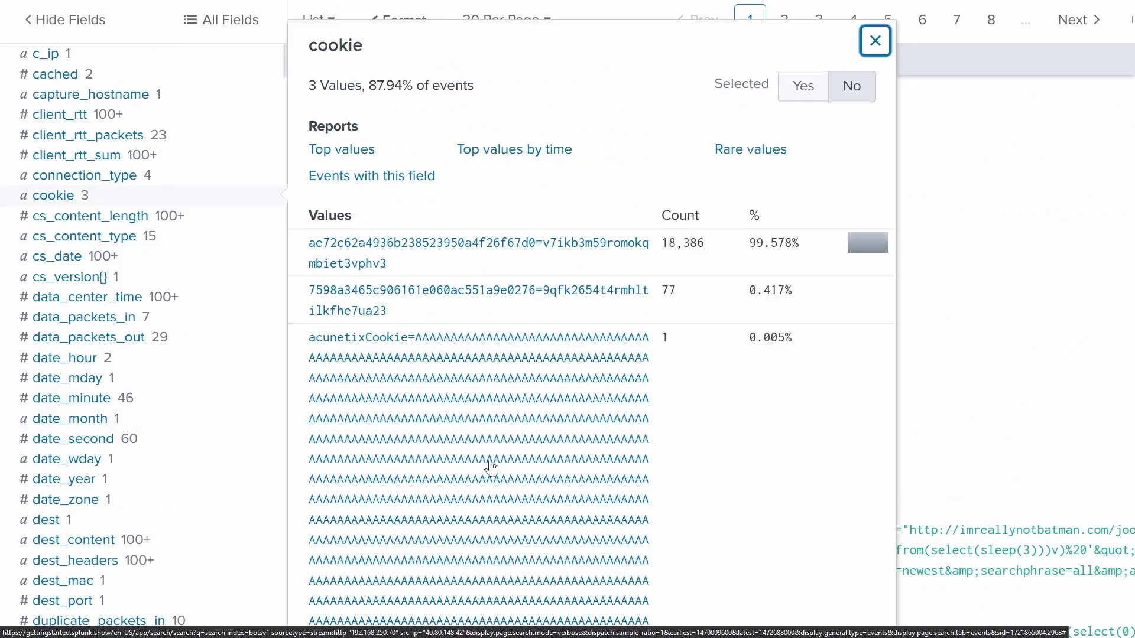
{"action": "scroll", "coordinate": [489, 466], "scroll_direction": "up", "scroll_amount": 7}
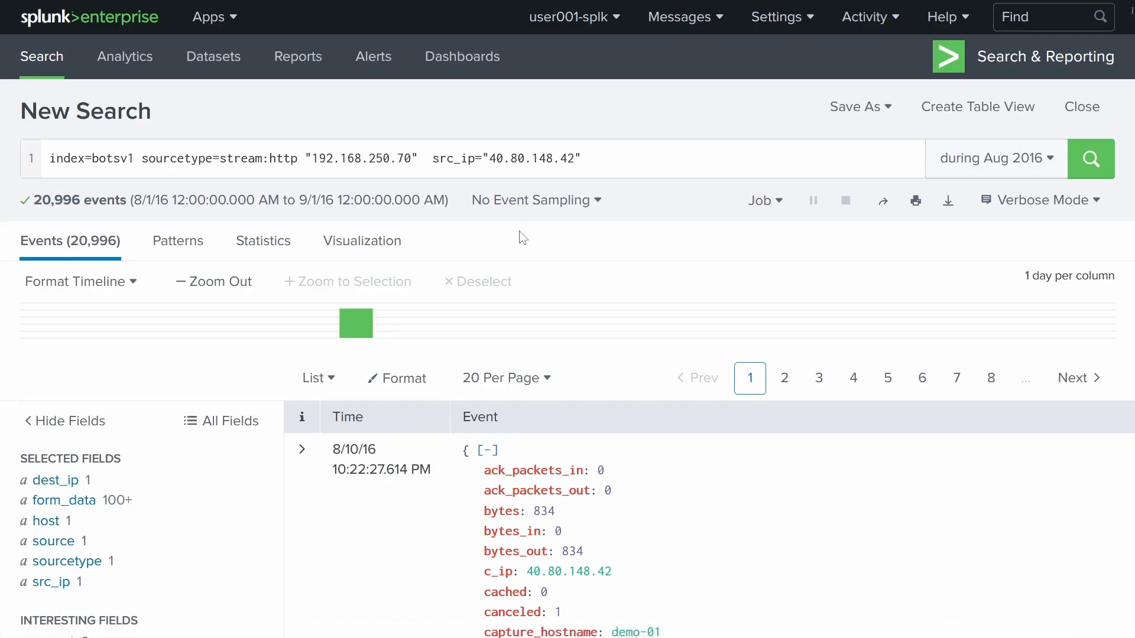
- Change the query to index=botsv1 sourcetype=suricata "imreallynotbatman.com" and run it
{"action": "left_click_drag", "start_coordinate": [582, 159], "coordinate": [256, 158]}
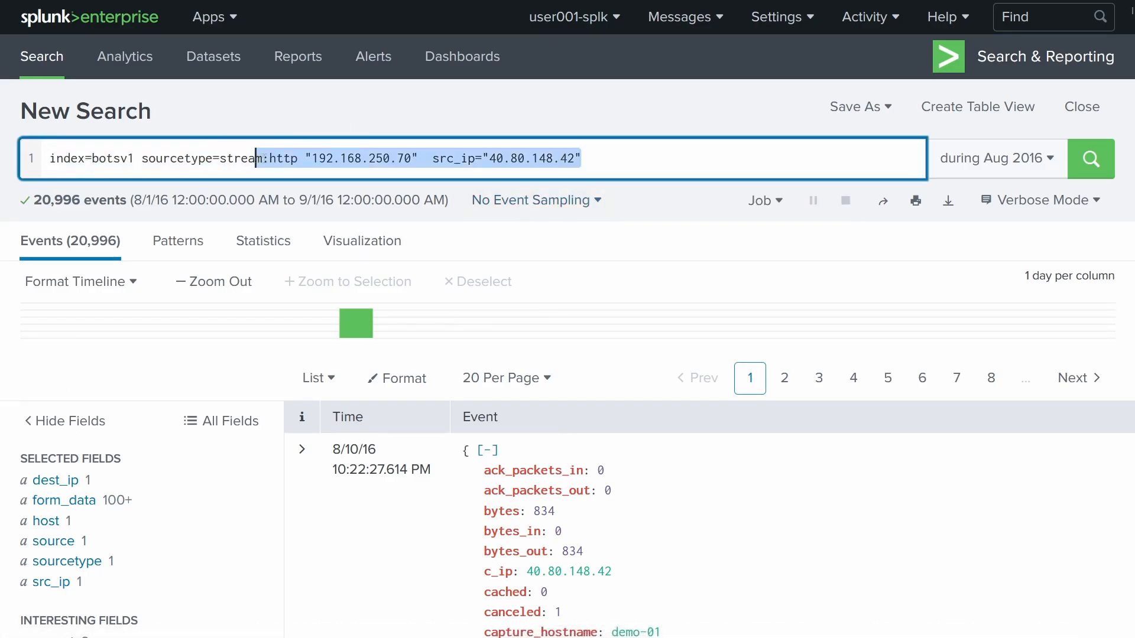
{"action": "key", "text": "BackSpace"}
{"action": "key", "text": "BackSpace"}
{"action": "key", "text": "BackSpace"}
{"action": "key", "text": "BackSpace"}
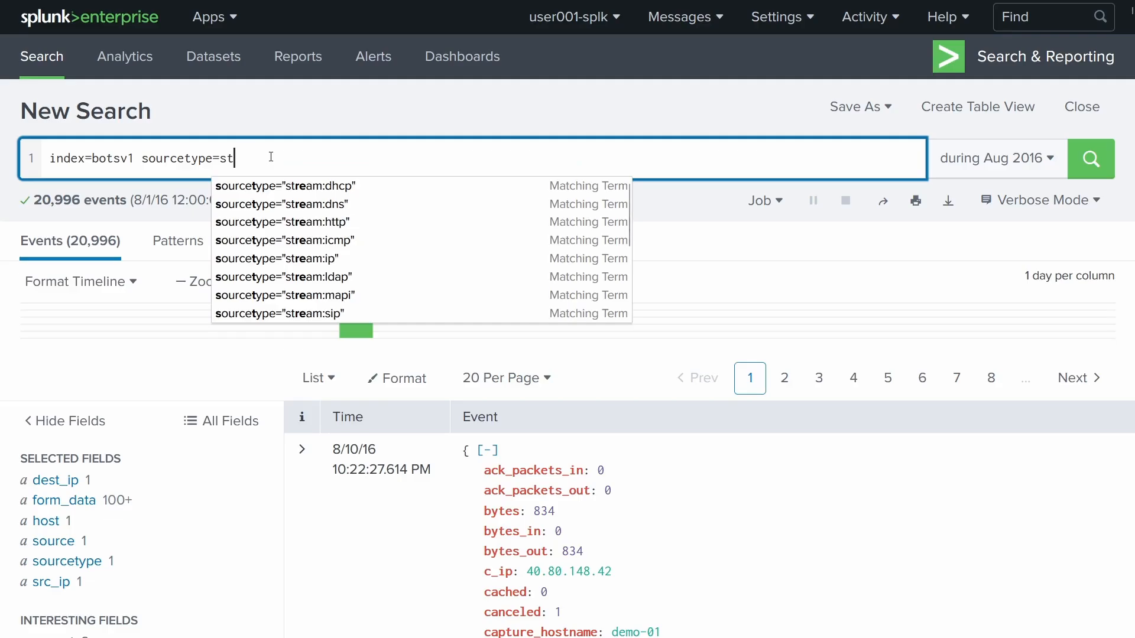
{"action": "key", "text": "BackSpace"}
{"action": "key", "text": "BackSpace"}
{"action": "type", "text": "suricata"}
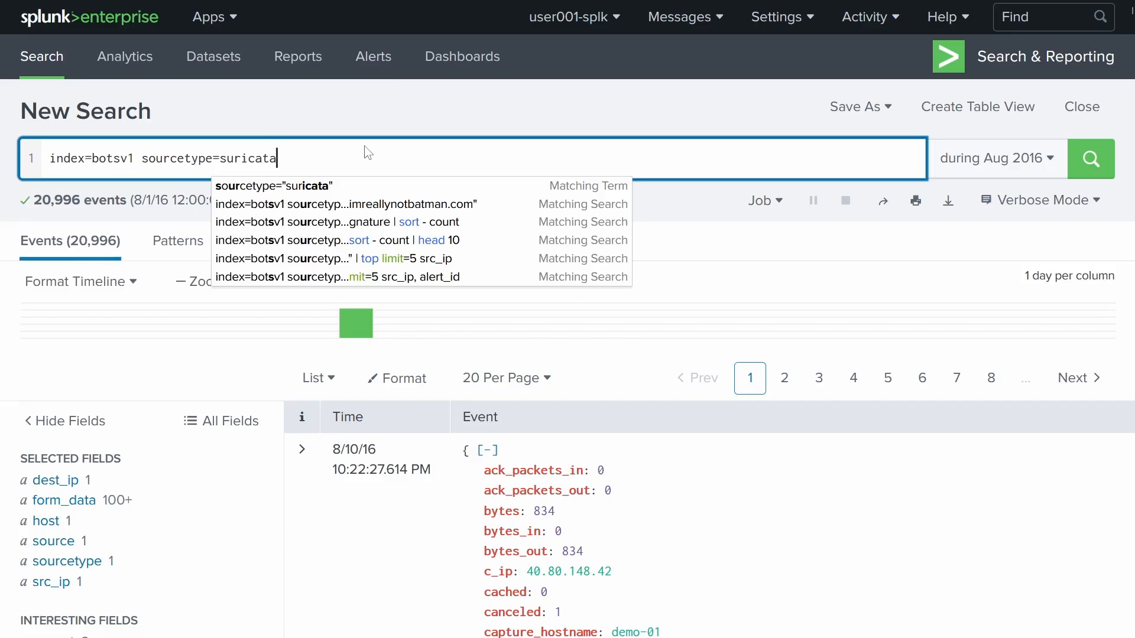
{"action": "type", "text": "\""}
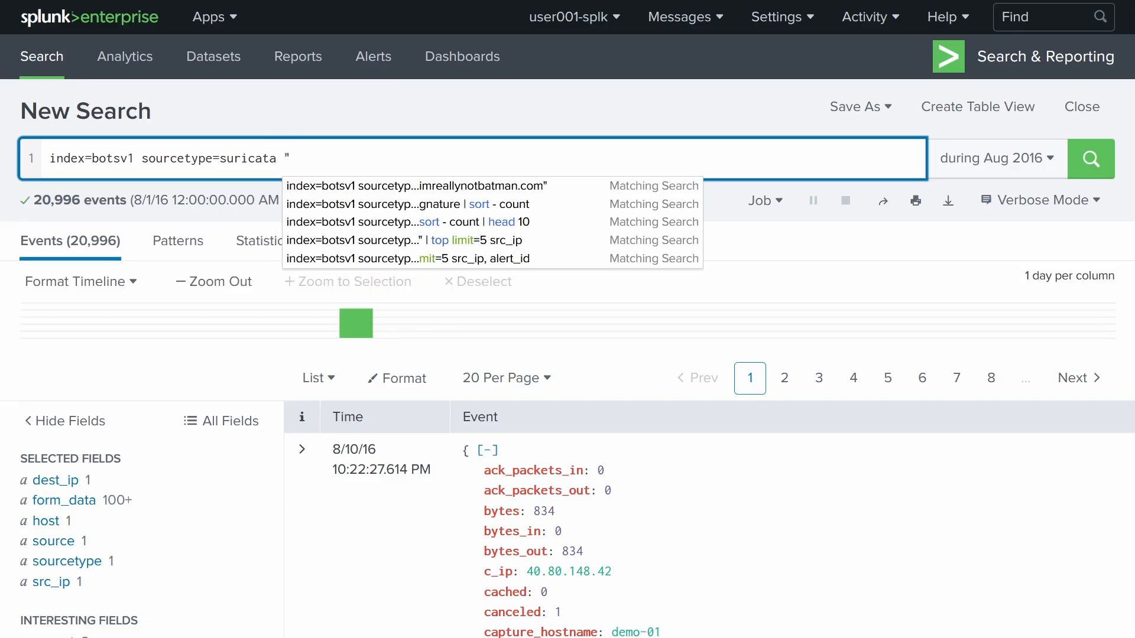
{"action": "type", "text": "imreallynotbatman."}
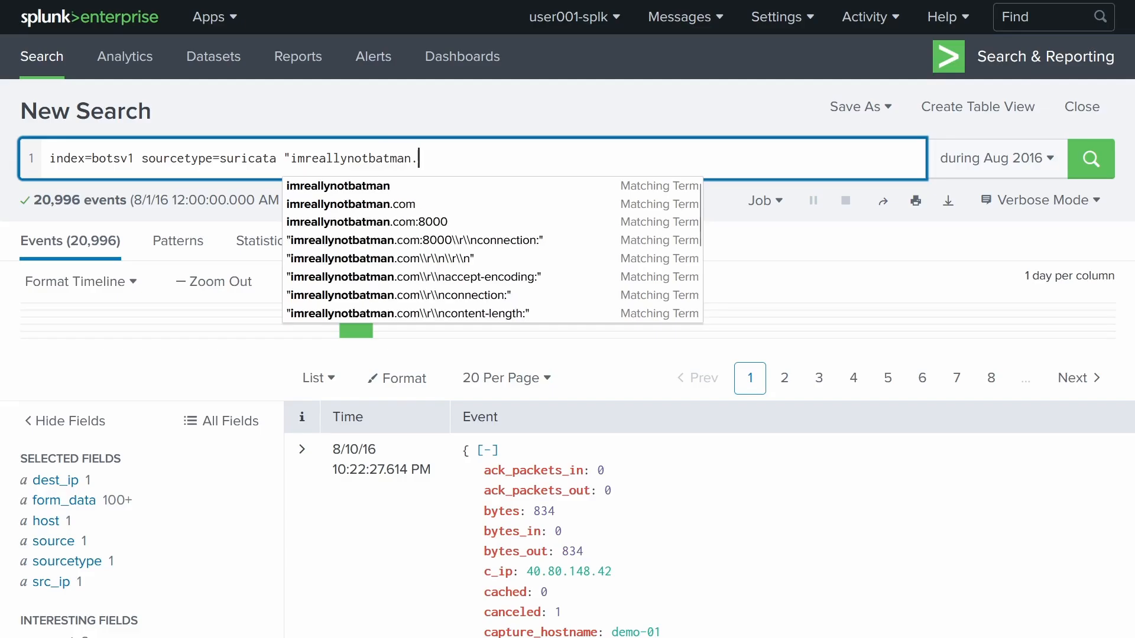
{"action": "type", "text": "com\""}
{"action": "key", "text": "Return"}
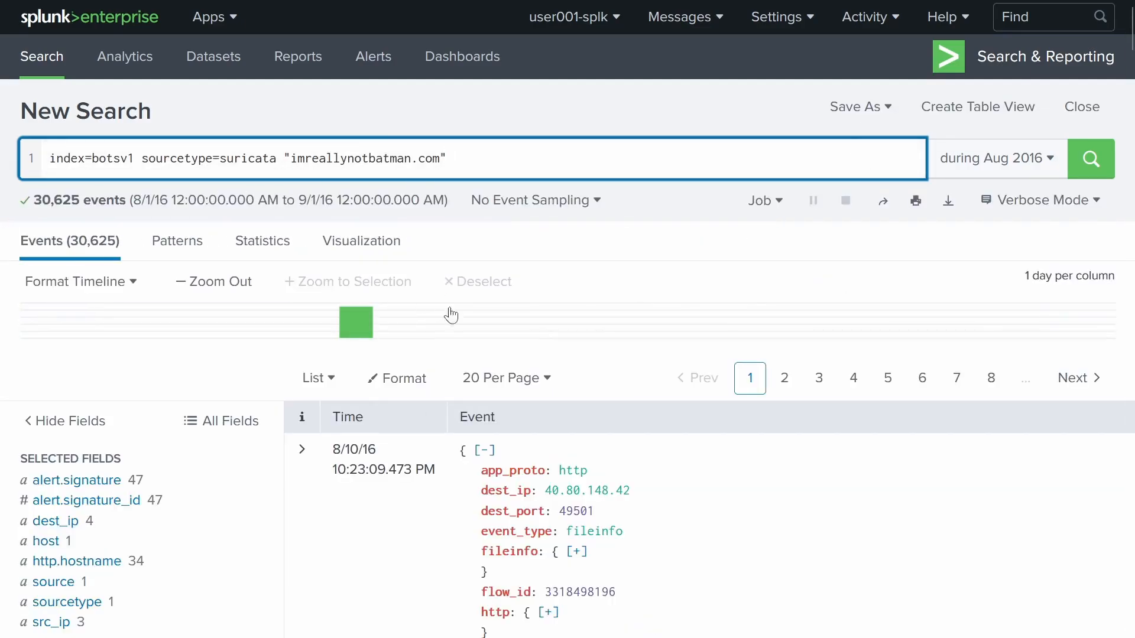
{"action": "scroll", "coordinate": [89, 497], "scroll_direction": "down", "scroll_amount": 4}
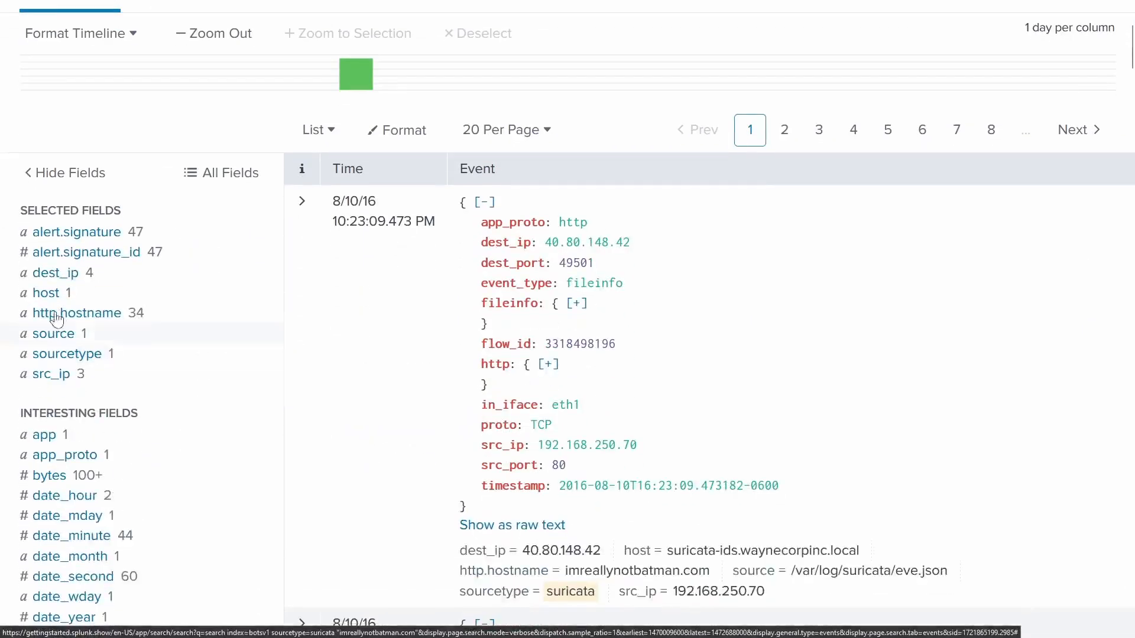
{"action": "left_click", "coordinate": [68, 242]}
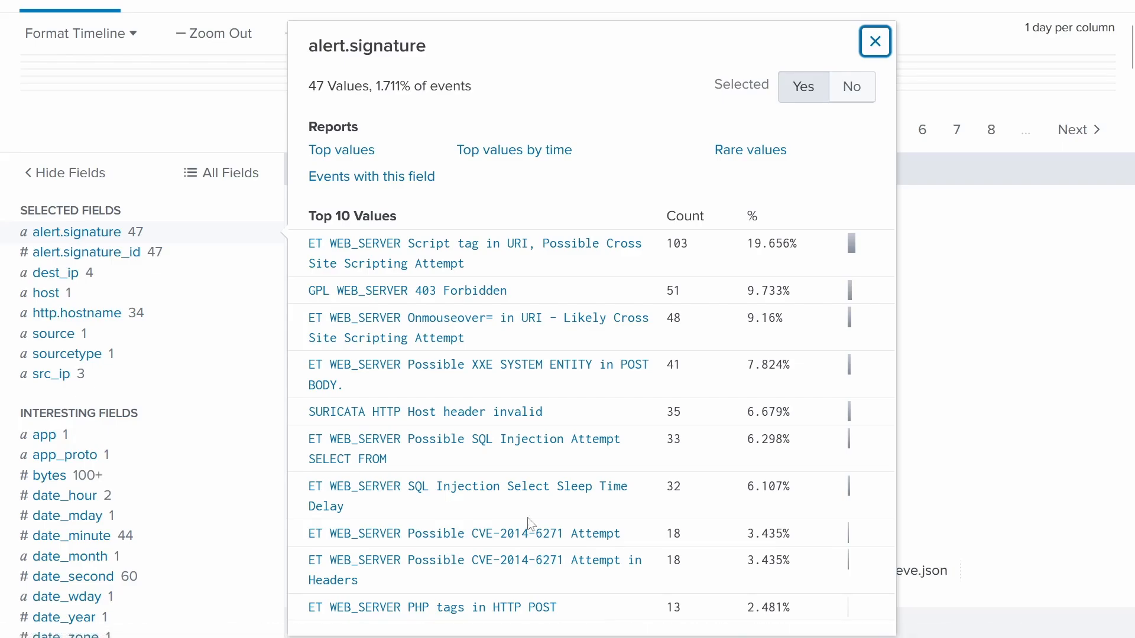
{"action": "left_click", "coordinate": [50, 375]}
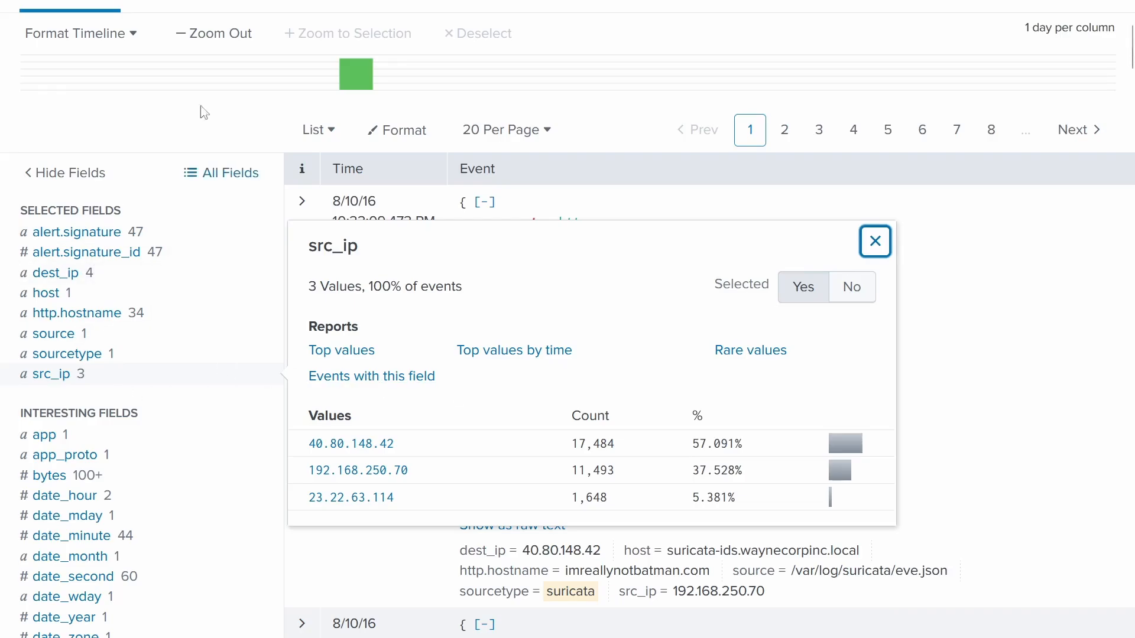
{"action": "left_click", "coordinate": [875, 241]}
{"action": "scroll", "coordinate": [515, 236], "scroll_direction": "up", "scroll_amount": 4}
{"action": "left_click", "coordinate": [515, 165]}
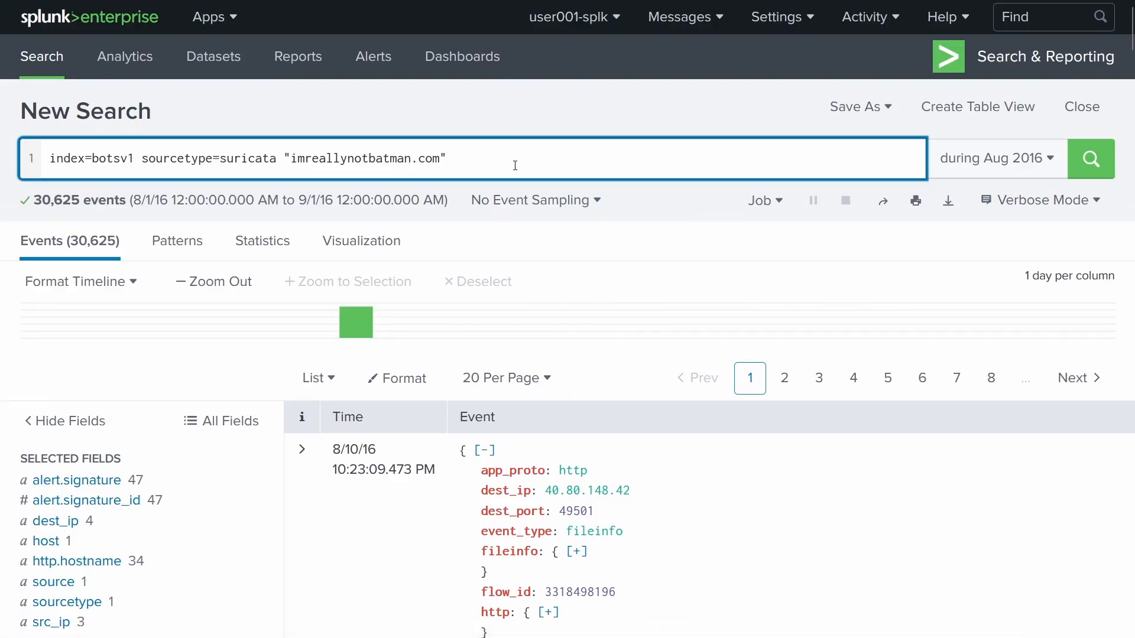
- Append | stats count by src_ip, alert.signature to the Suricata search and run it
{"action": "key", "text": "shift+Return"}
{"action": "type", "text": "| "}
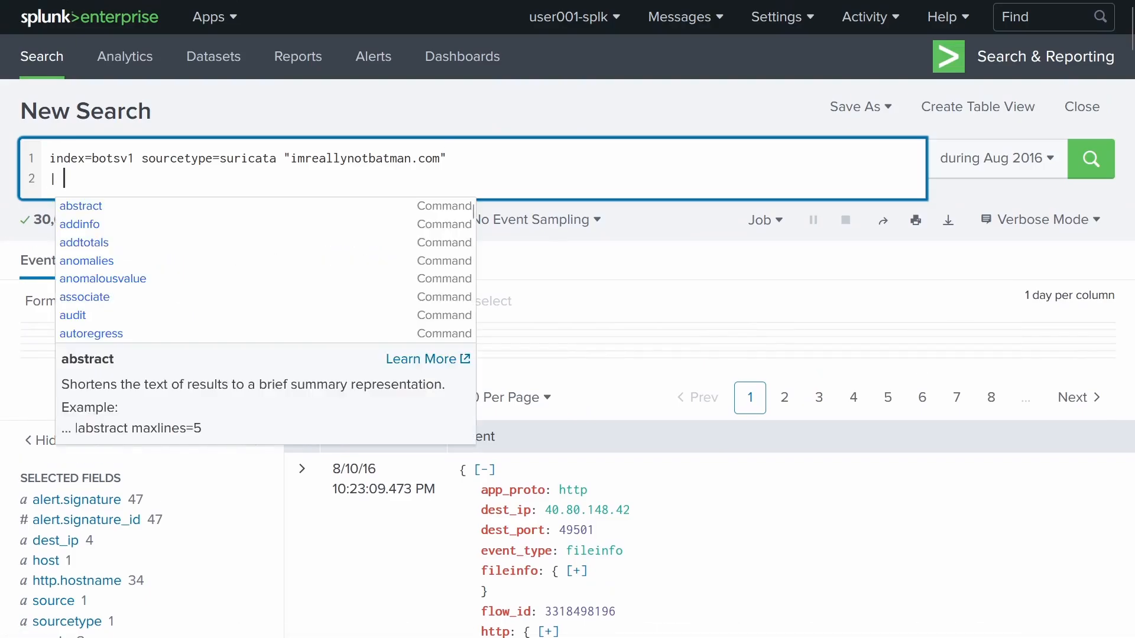
{"action": "type", "text": "stats co"}
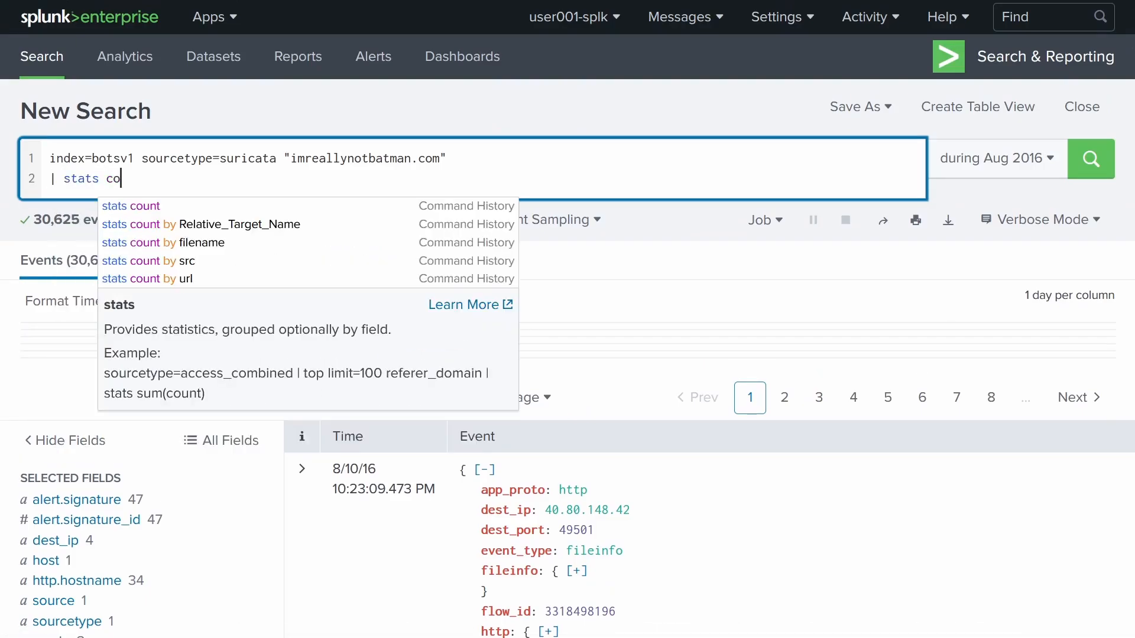
{"action": "type", "text": "unt by s"}
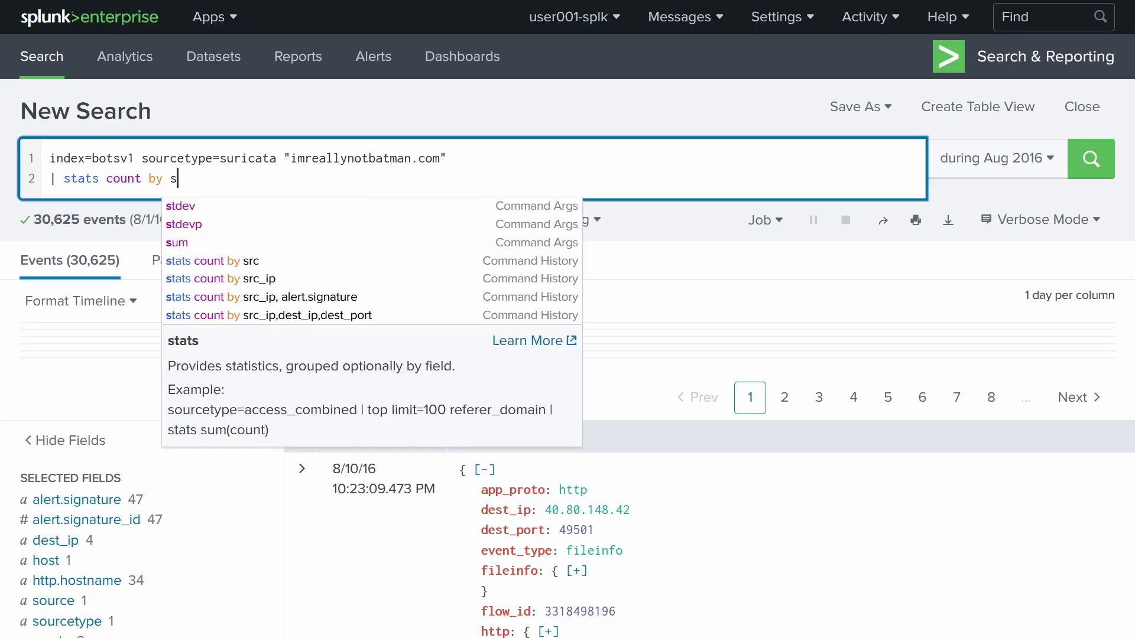
{"action": "type", "text": "rc_ip, "}
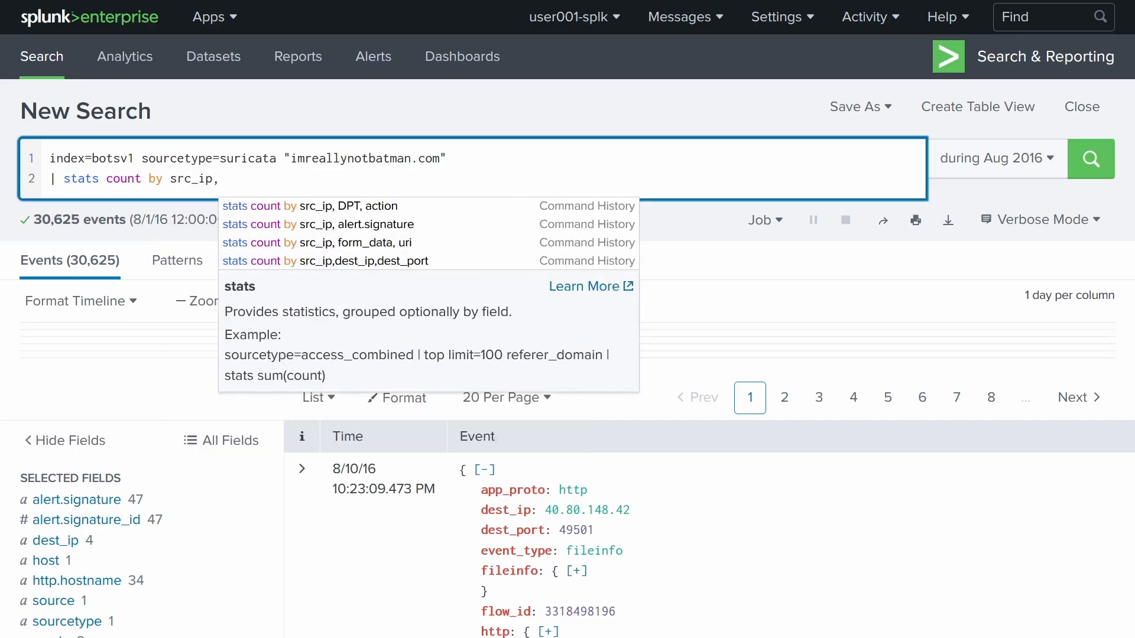
{"action": "type", "text": "alert"}
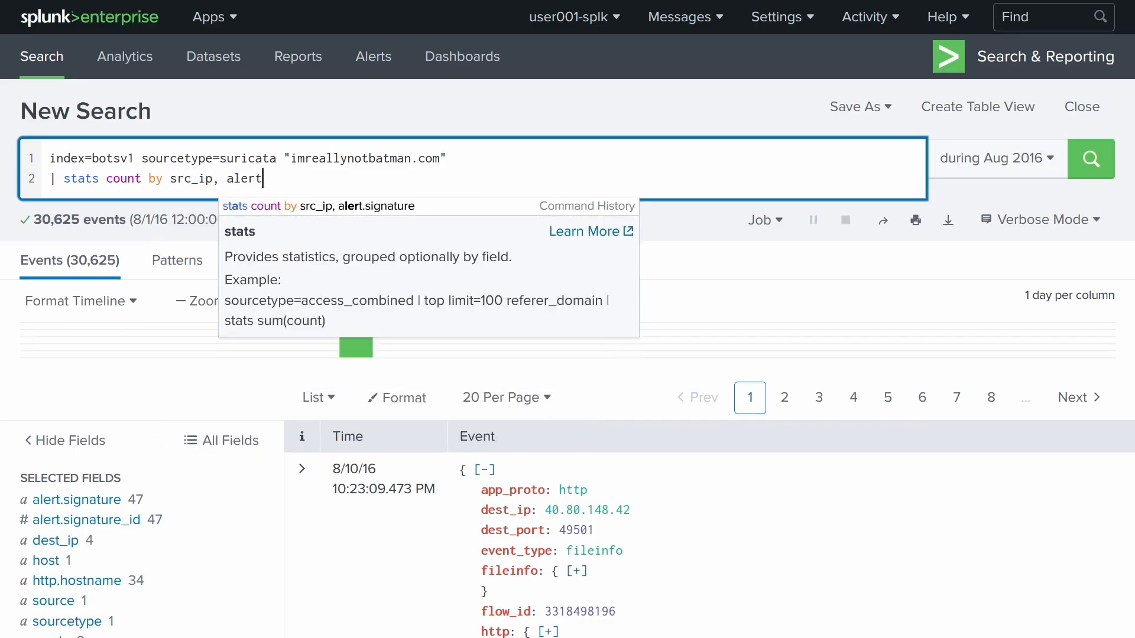
{"action": "type", "text": ".signature"}
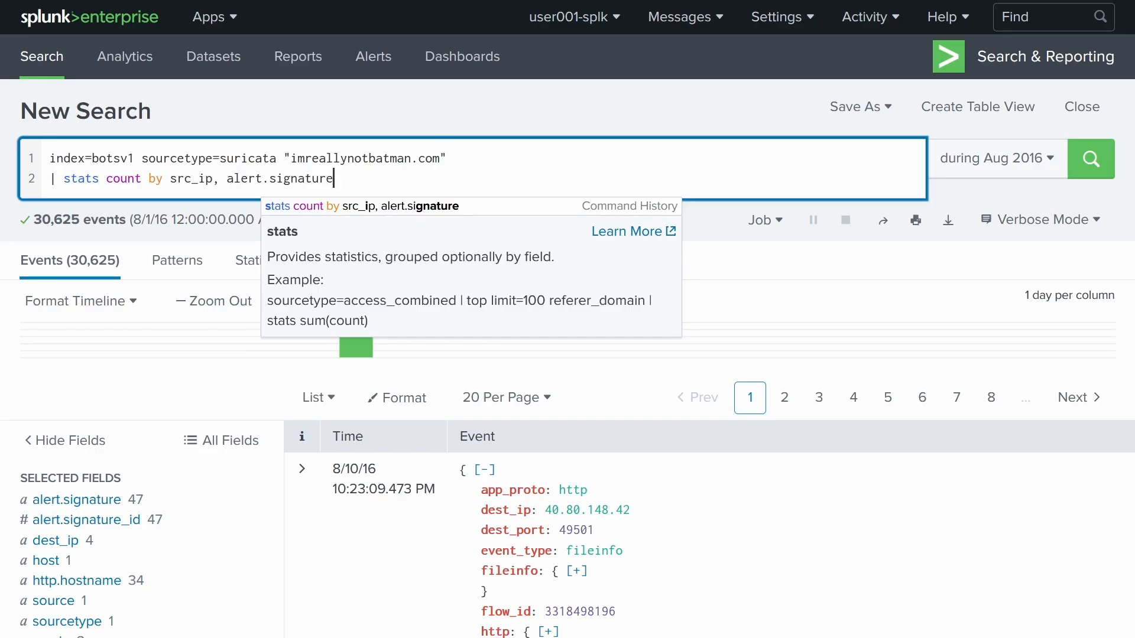
{"action": "key", "text": "Return"}
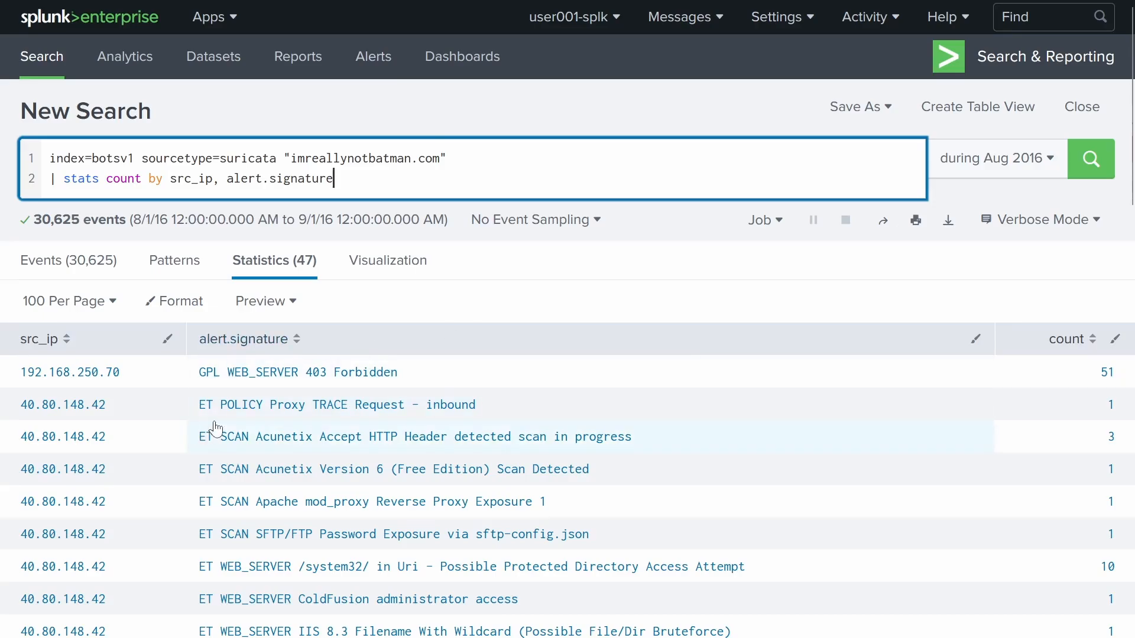
- Add | sort -count and | head 10 lines to keep the top 10 rows, then return to the questions page
{"action": "key", "text": "Return"}
{"action": "type", "text": "| "}
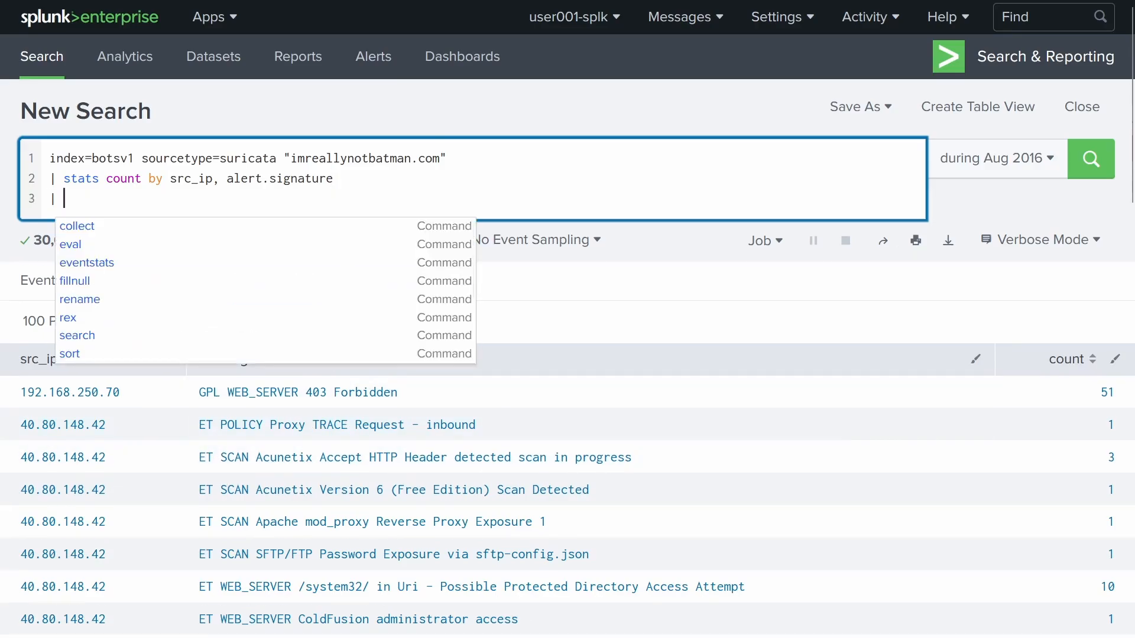
{"action": "type", "text": "sort -count"}
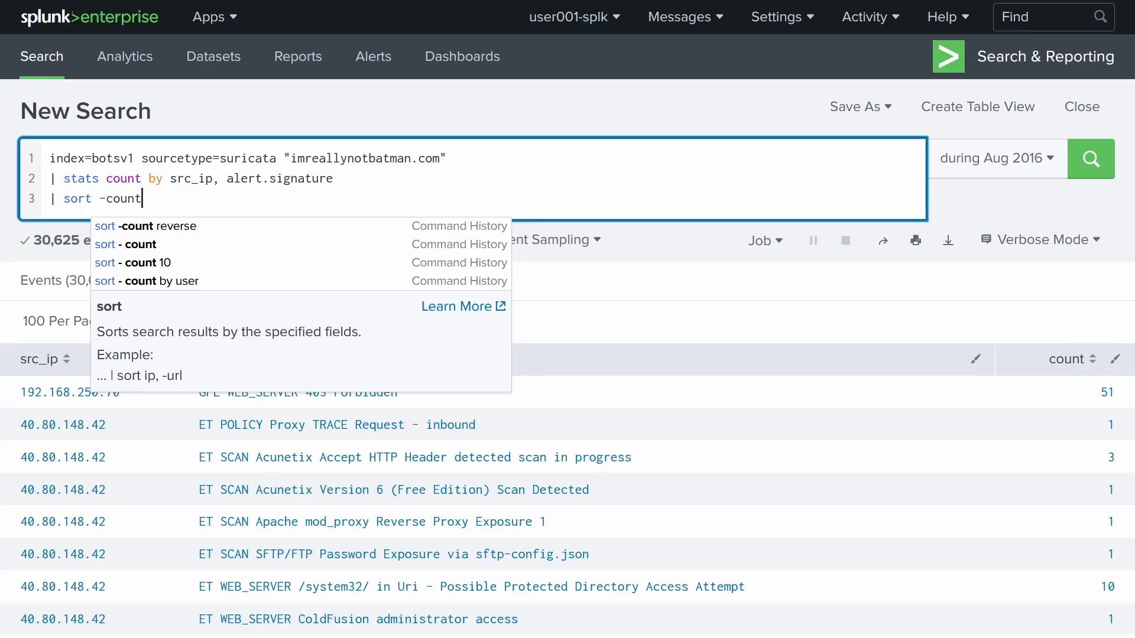
{"action": "key", "text": "Return"}
{"action": "type", "text": "| "}
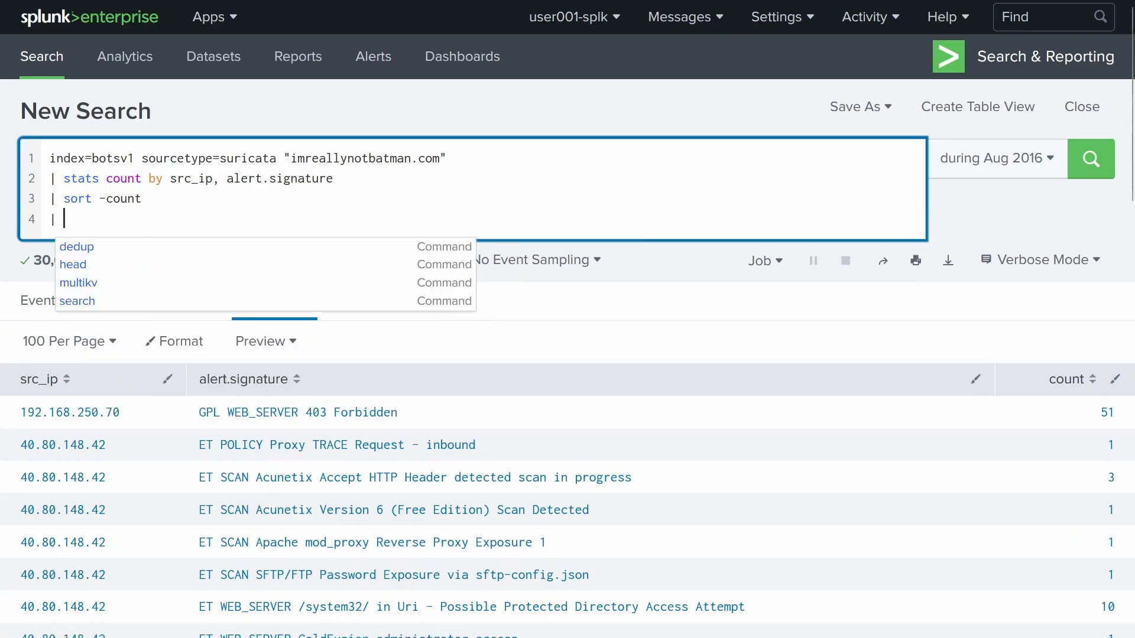
{"action": "type", "text": "head 10"}
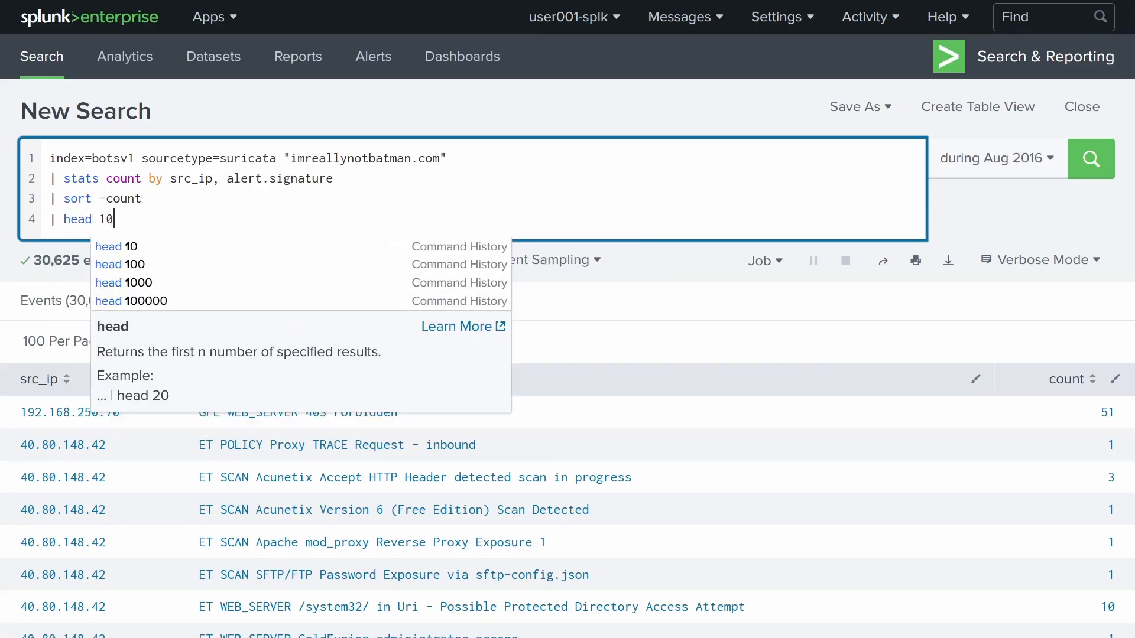
{"action": "key", "text": "Return"}
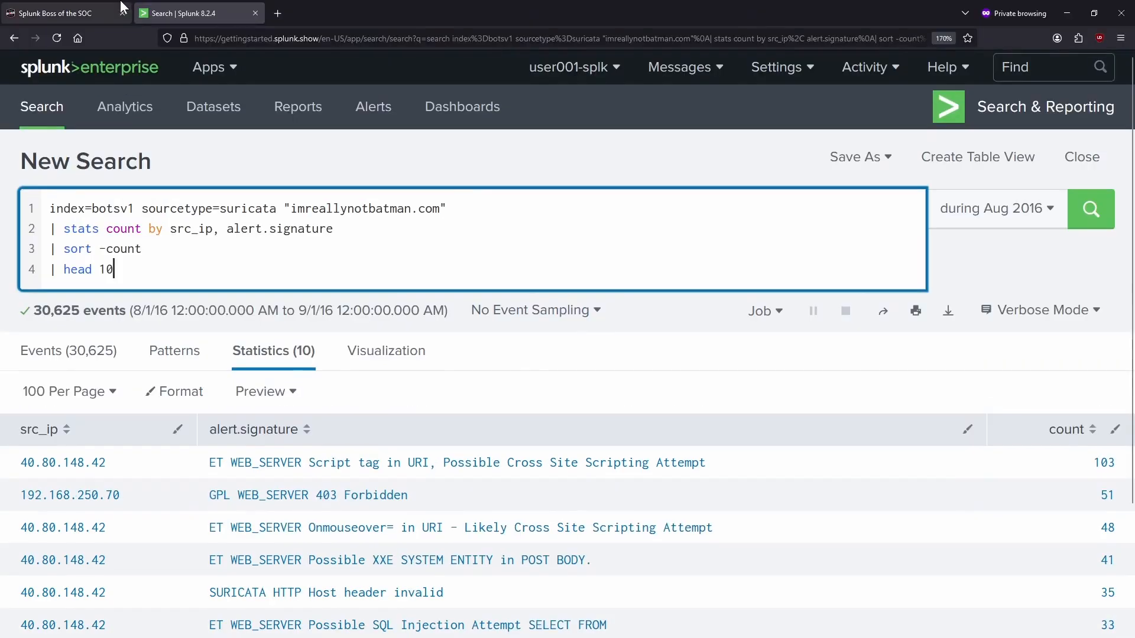
{"action": "left_click", "coordinate": [74, 8]}
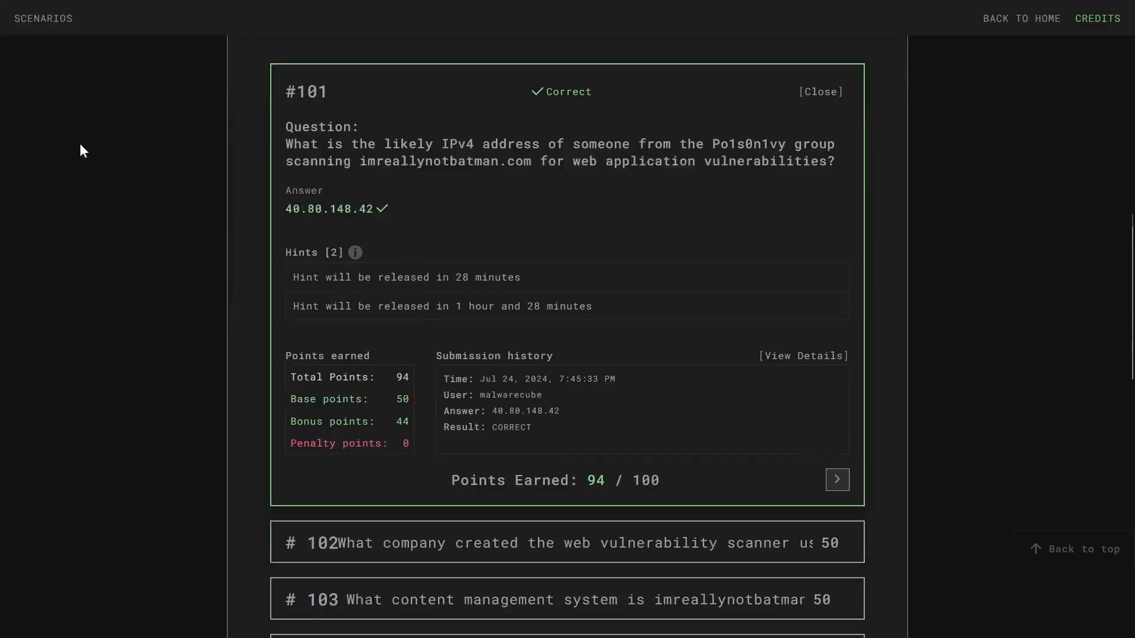
- Open question #102 and cross-check the Suricata results in Splunk
{"action": "scroll", "coordinate": [81, 193], "scroll_direction": "down", "scroll_amount": 5}
{"action": "left_click", "coordinate": [415, 245]}
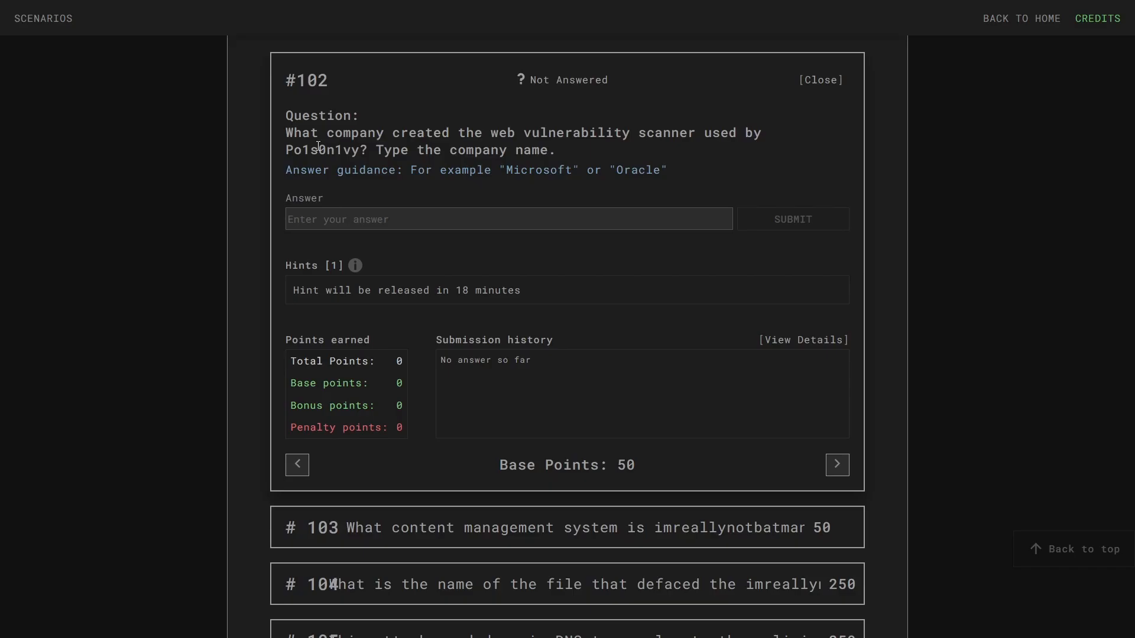
{"action": "left_click", "coordinate": [278, 11]}
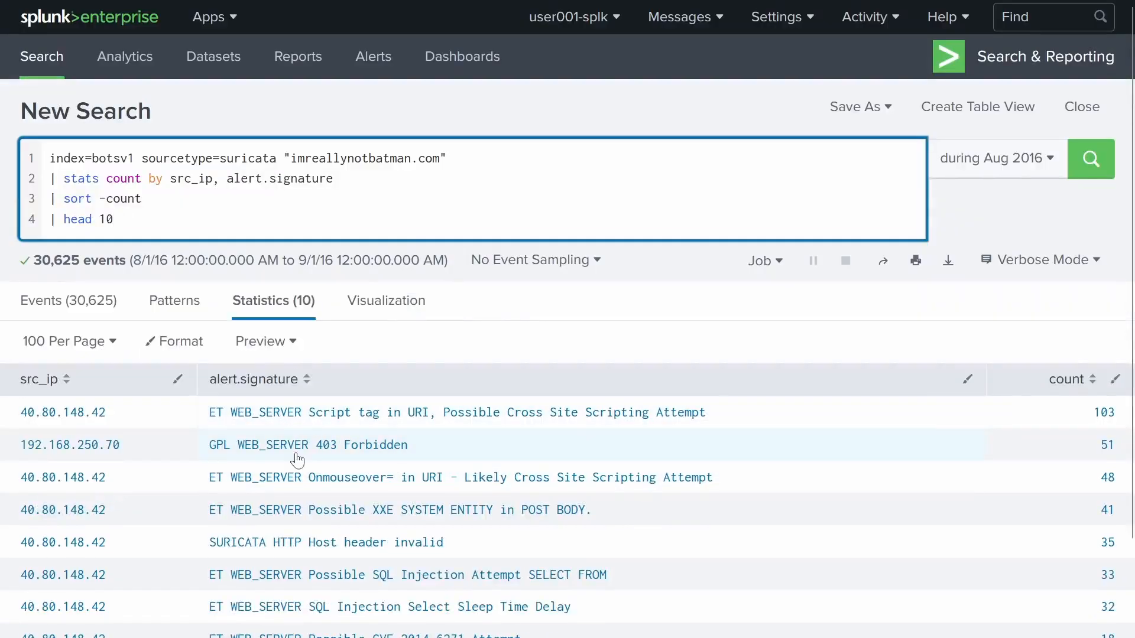
{"action": "scroll", "coordinate": [297, 460], "scroll_direction": "down", "scroll_amount": 2}
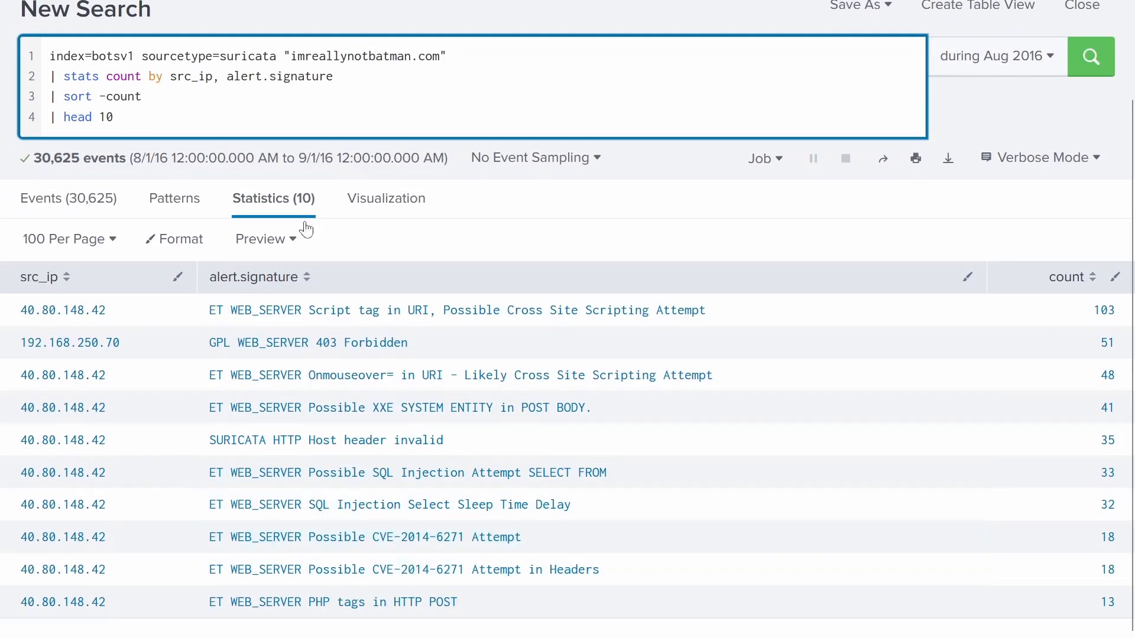
{"action": "scroll", "coordinate": [367, 409], "scroll_direction": "up", "scroll_amount": 2}
{"action": "left_click", "coordinate": [65, 17]}
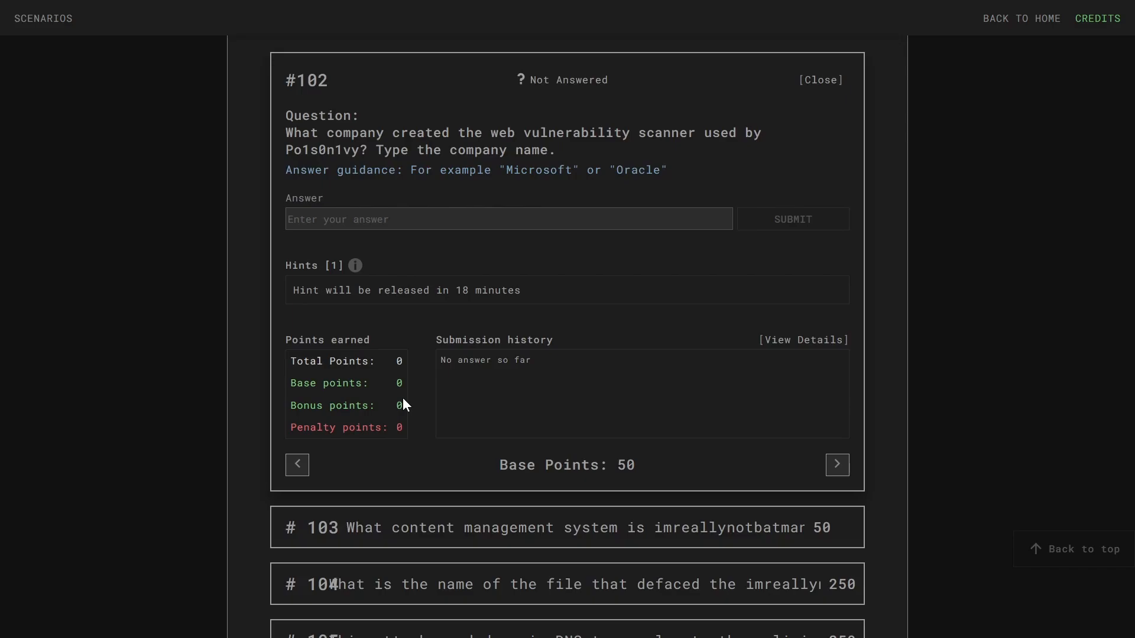
- Submit acunetix as the answer to question #102, then open question #103
{"action": "left_click", "coordinate": [386, 220]}
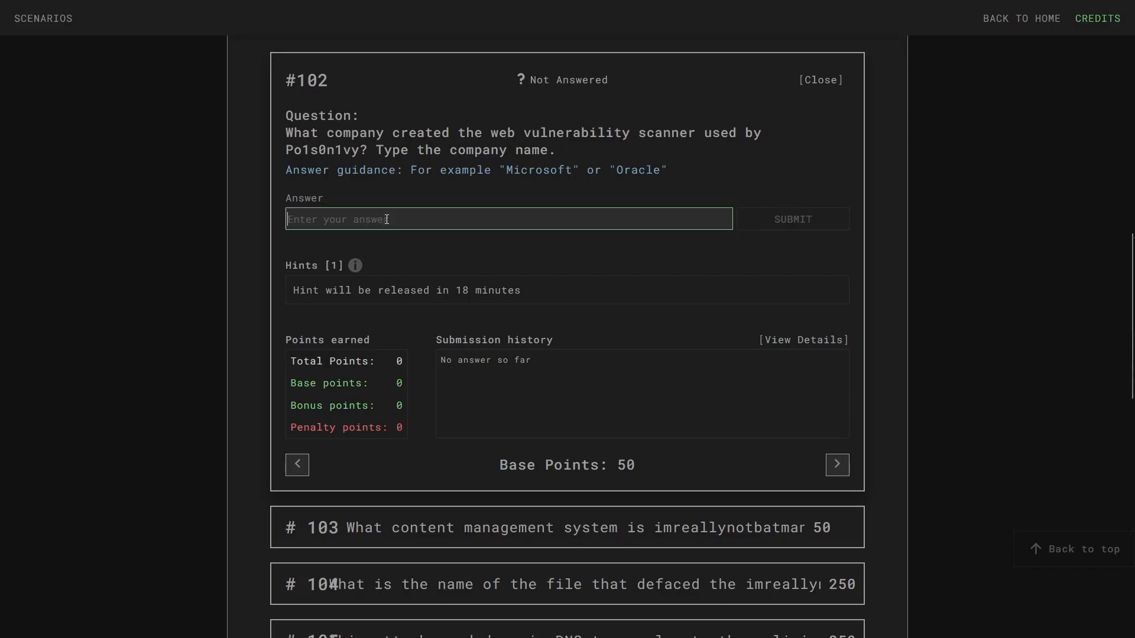
{"action": "type", "text": "acunetix"}
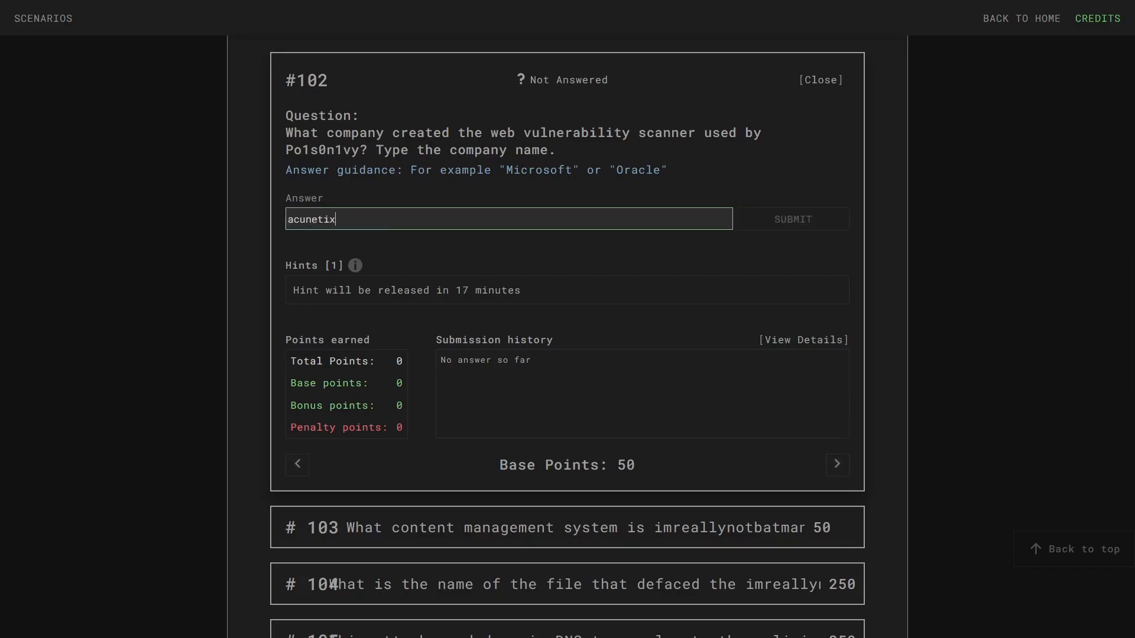
{"action": "key", "text": "Return"}
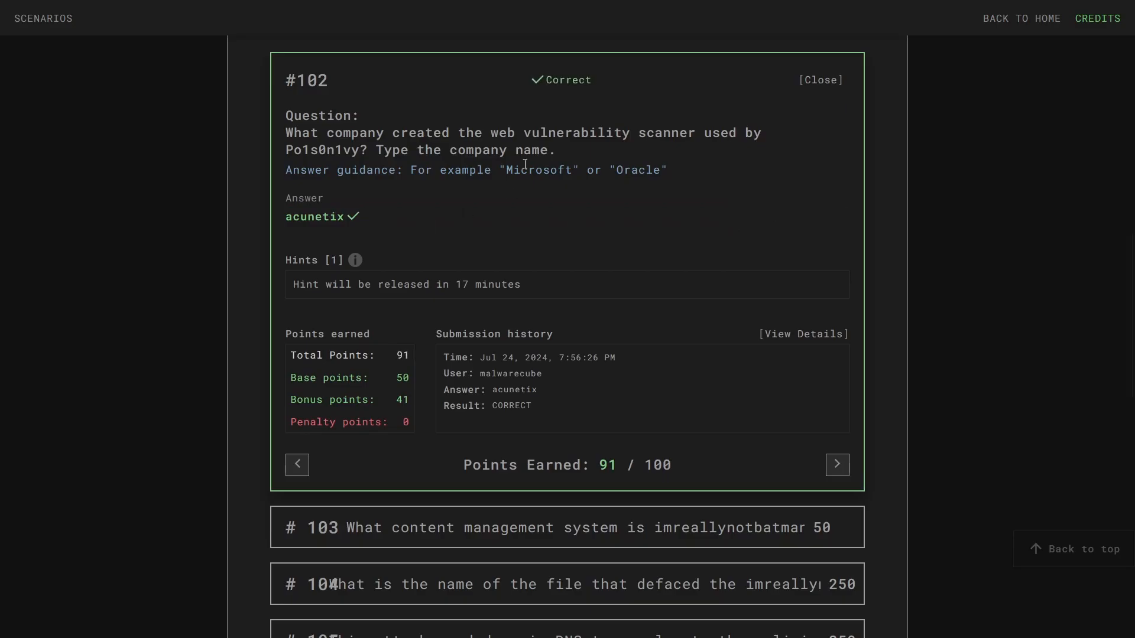
{"action": "scroll", "coordinate": [588, 203], "scroll_direction": "down", "scroll_amount": 3}
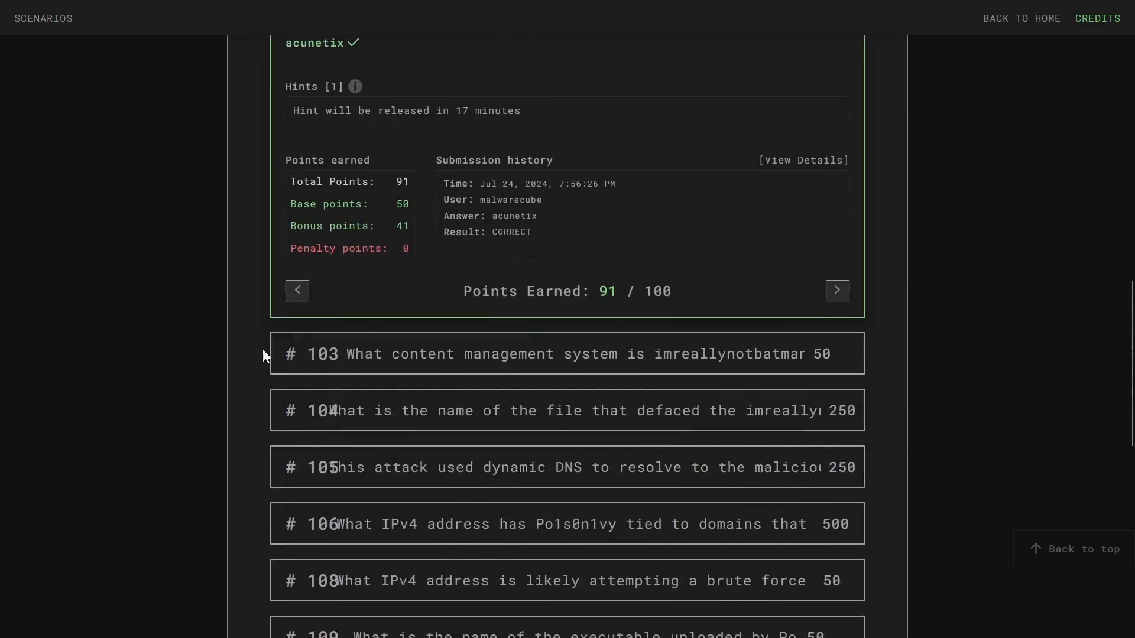
{"action": "left_click", "coordinate": [355, 358]}
- Scroll the suricata results and select the query text after sourcetype= to replace it
{"action": "scroll", "coordinate": [423, 162], "scroll_direction": "down", "scroll_amount": 3}
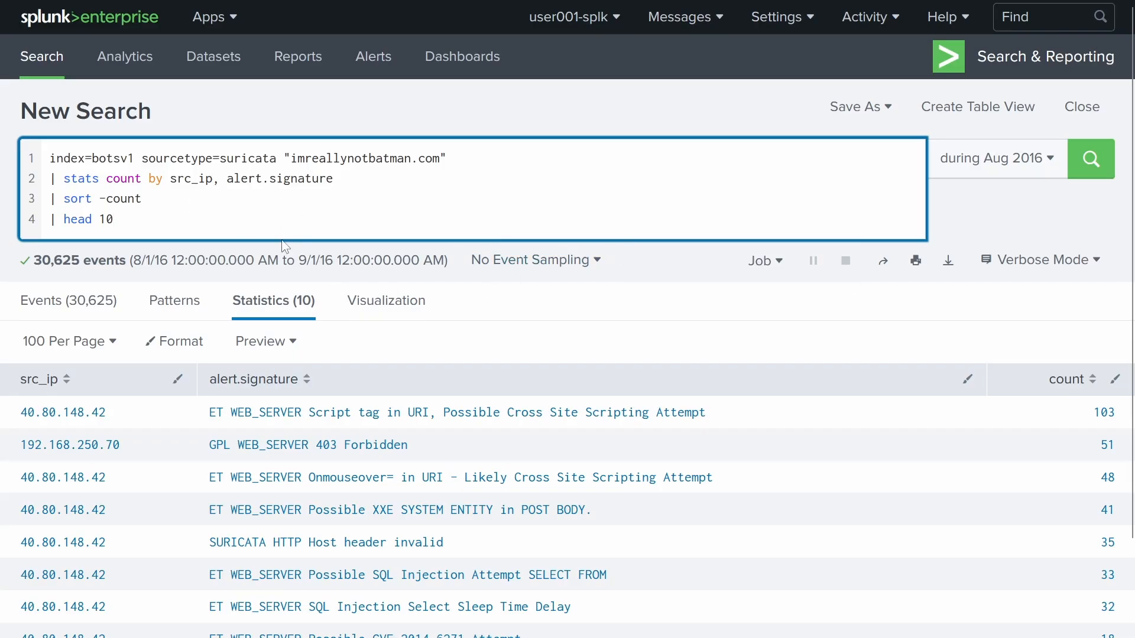
{"action": "left_click_drag", "start_coordinate": [256, 214], "coordinate": [221, 158]}
- Search index=botsv1 sourcetype=fgt* for "imreallynotbatman.com"
{"action": "key", "text": "BackSpace"}
{"action": "type", "text": "fgt*"}
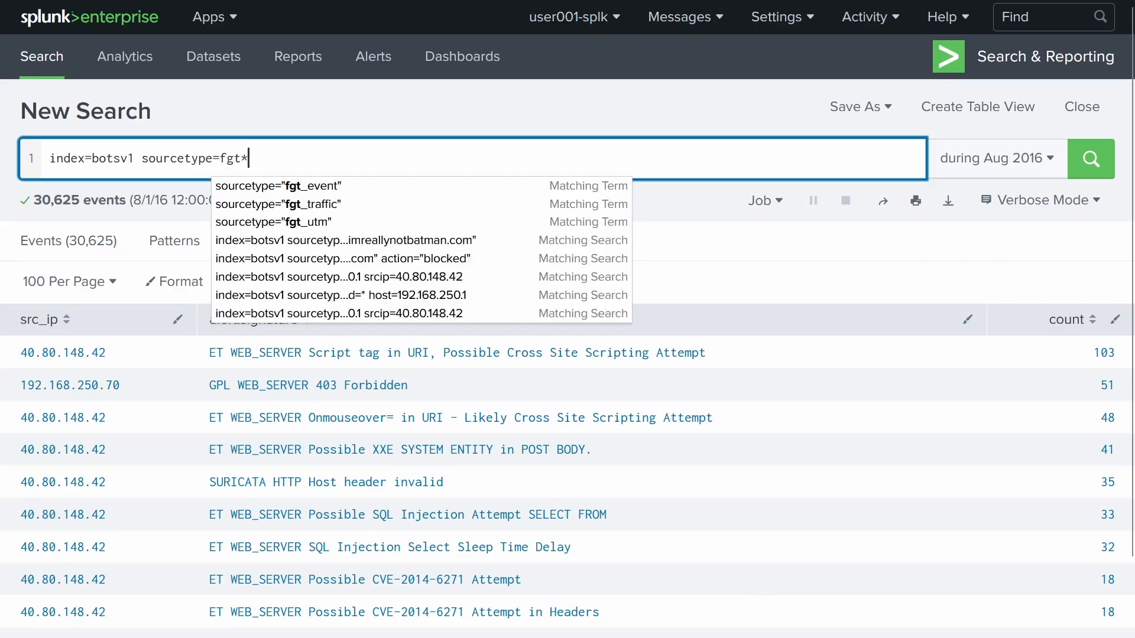
{"action": "key", "text": "Return"}
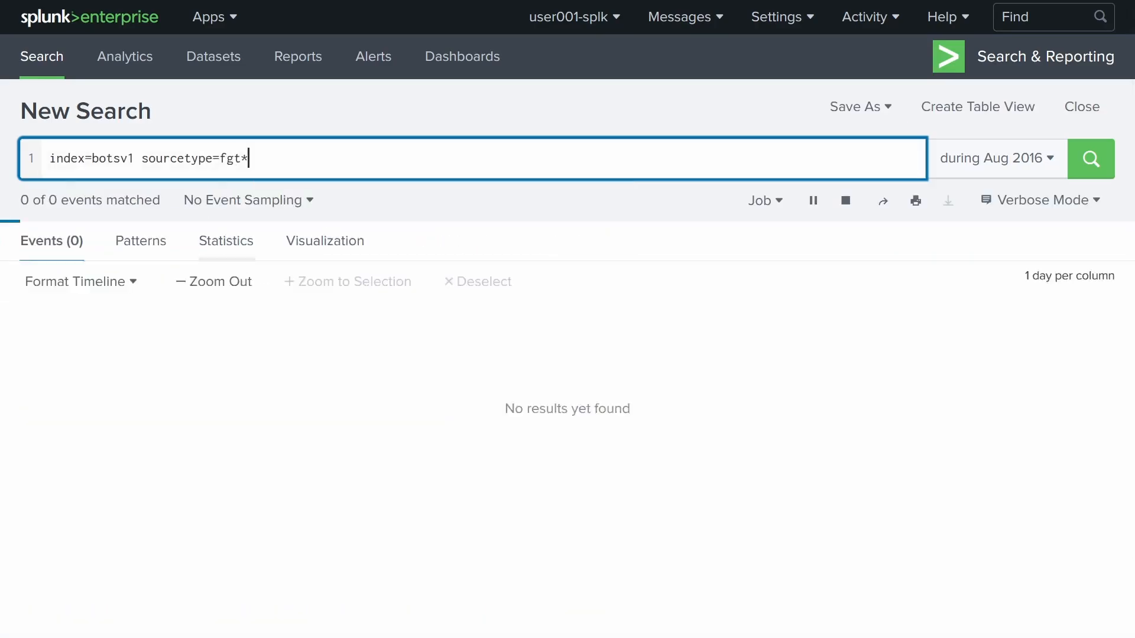
{"action": "type", "text": "\""}
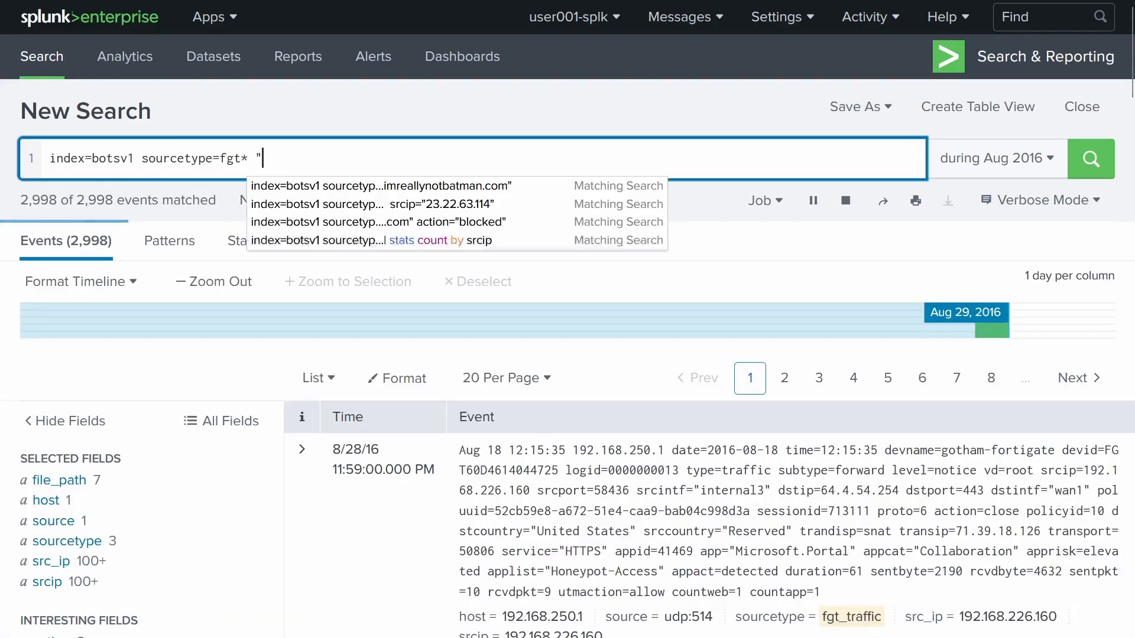
{"action": "type", "text": "imreallynotbatman.,"}
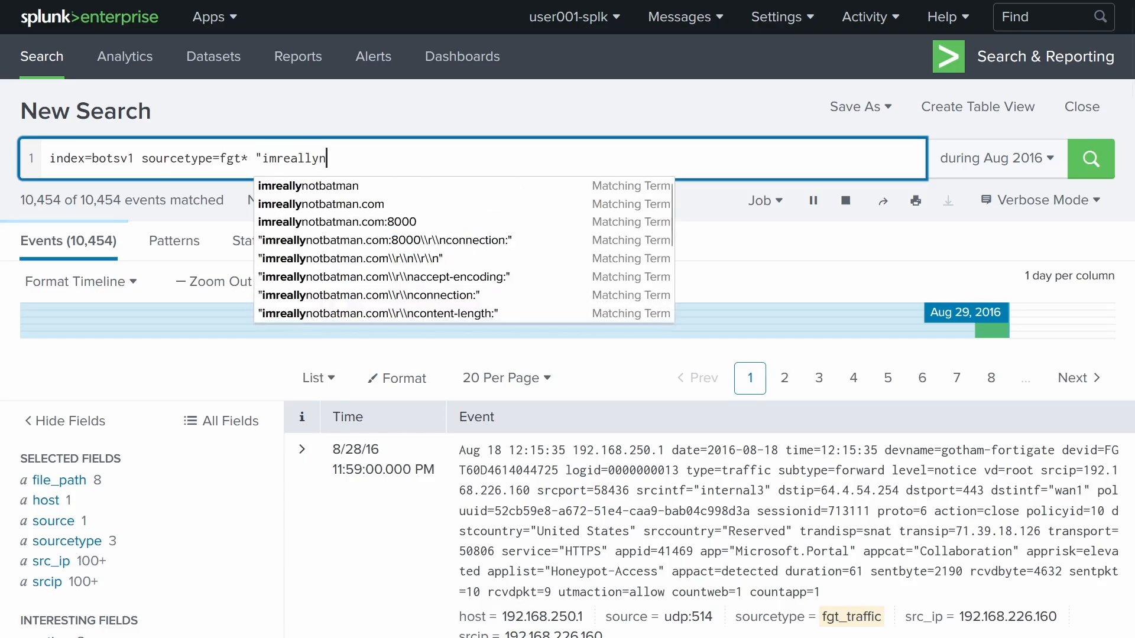
{"action": "key", "text": "BackSpace"}
{"action": "key", "text": "BackSpace"}
{"action": "key", "text": "BackSpace"}
{"action": "type", "text": "com\""}
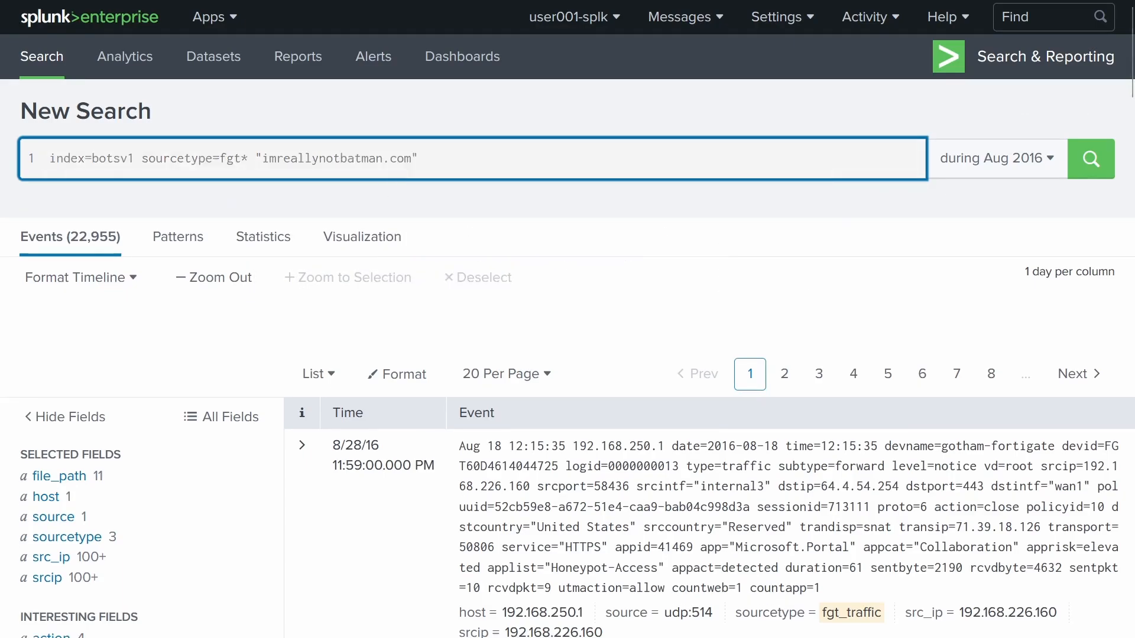
{"action": "key", "text": "Return"}
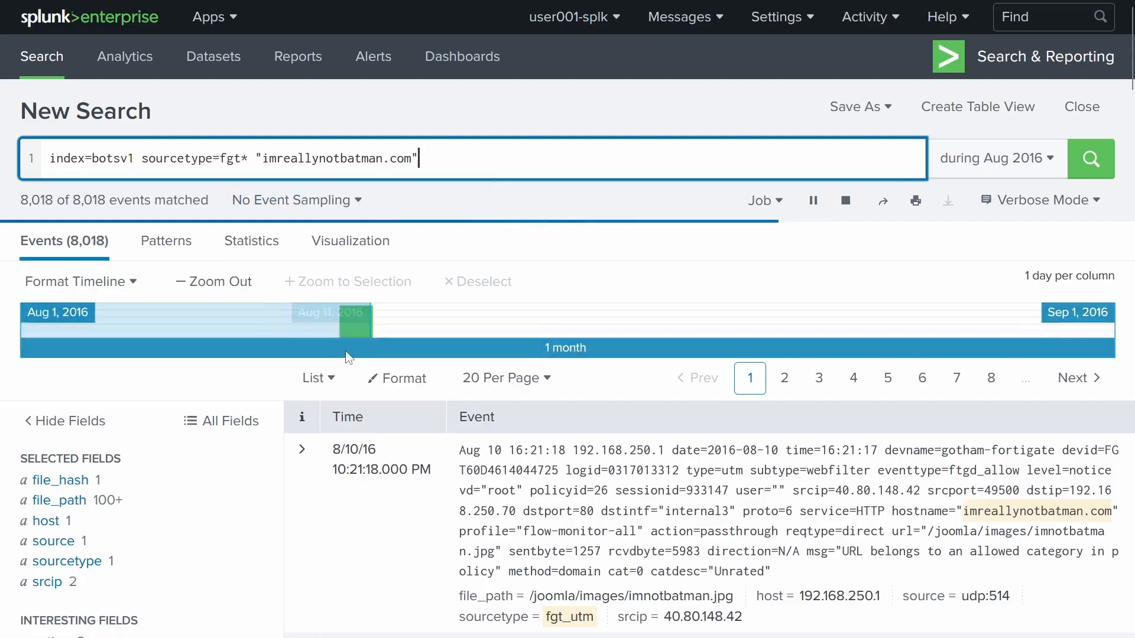
- Review top vendor_url values, led by /joomla/index.php/component/search/ with 1,918 events
{"action": "scroll", "coordinate": [428, 312], "scroll_direction": "down", "scroll_amount": 1}
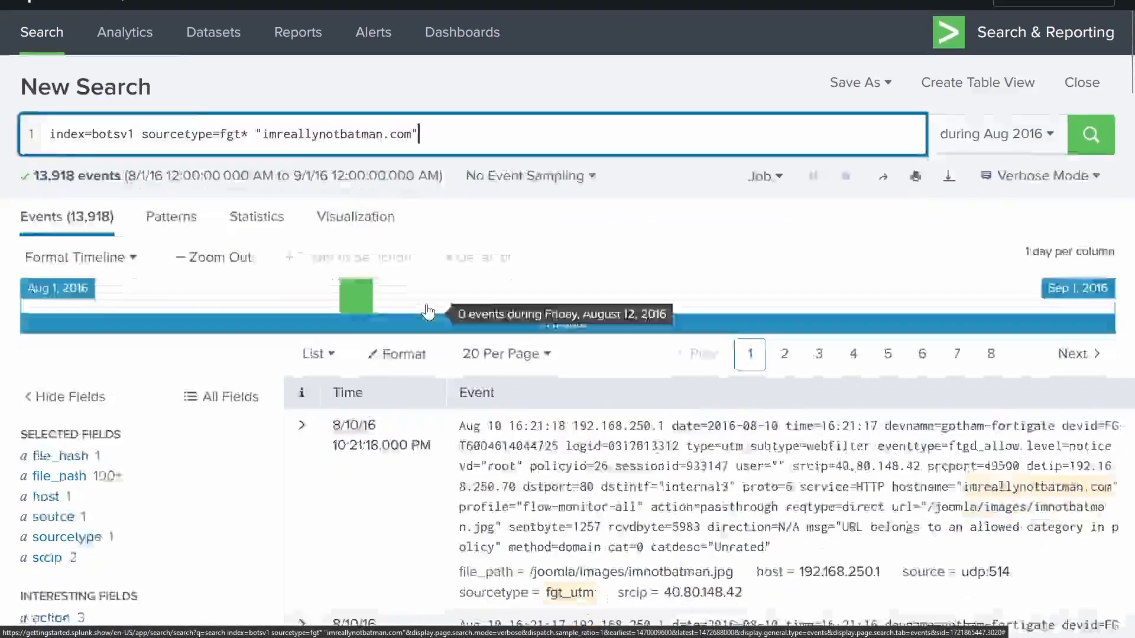
{"action": "scroll", "coordinate": [429, 312], "scroll_direction": "down", "scroll_amount": 12}
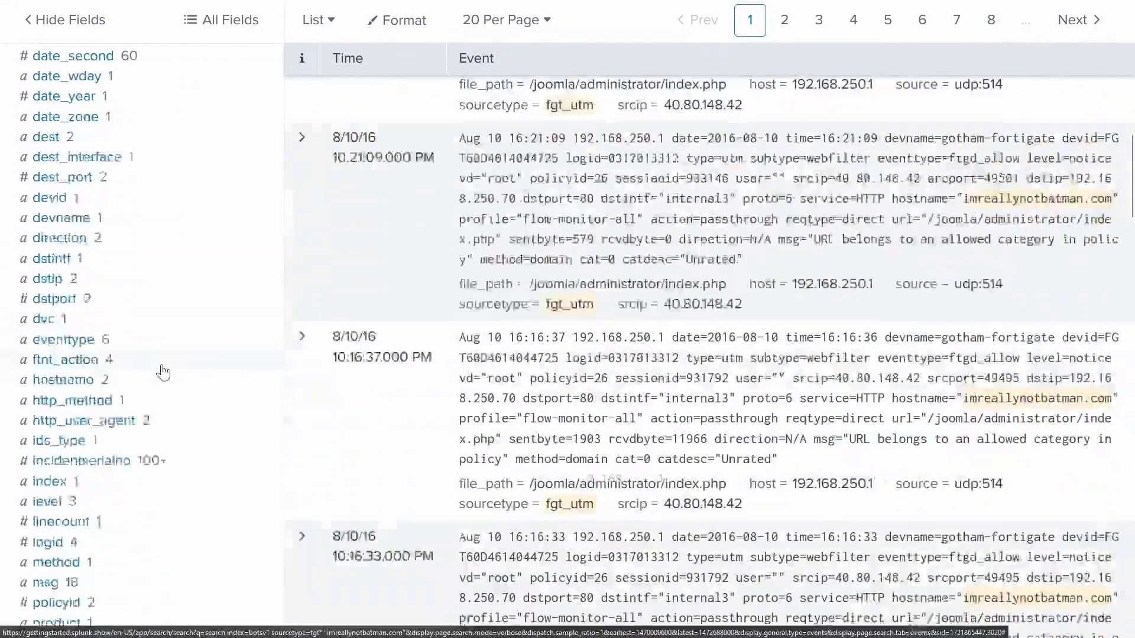
{"action": "scroll", "coordinate": [163, 372], "scroll_direction": "down", "scroll_amount": 10}
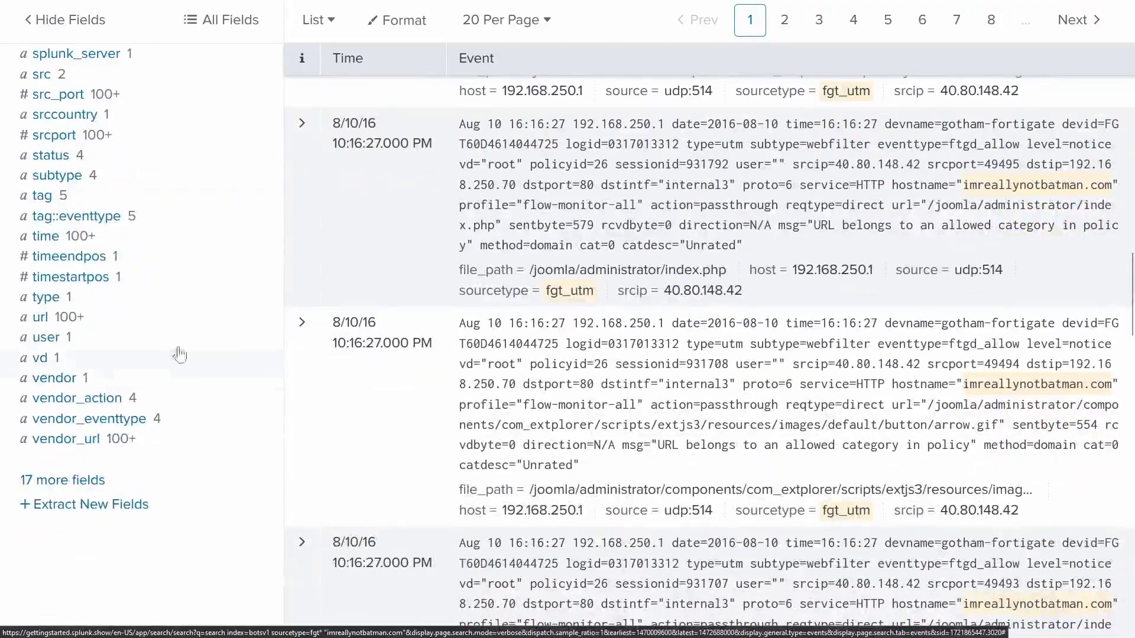
{"action": "scroll", "coordinate": [236, 328], "scroll_direction": "up", "scroll_amount": 3}
{"action": "scroll", "coordinate": [235, 332], "scroll_direction": "down", "scroll_amount": 3}
{"action": "left_click", "coordinate": [59, 439]}
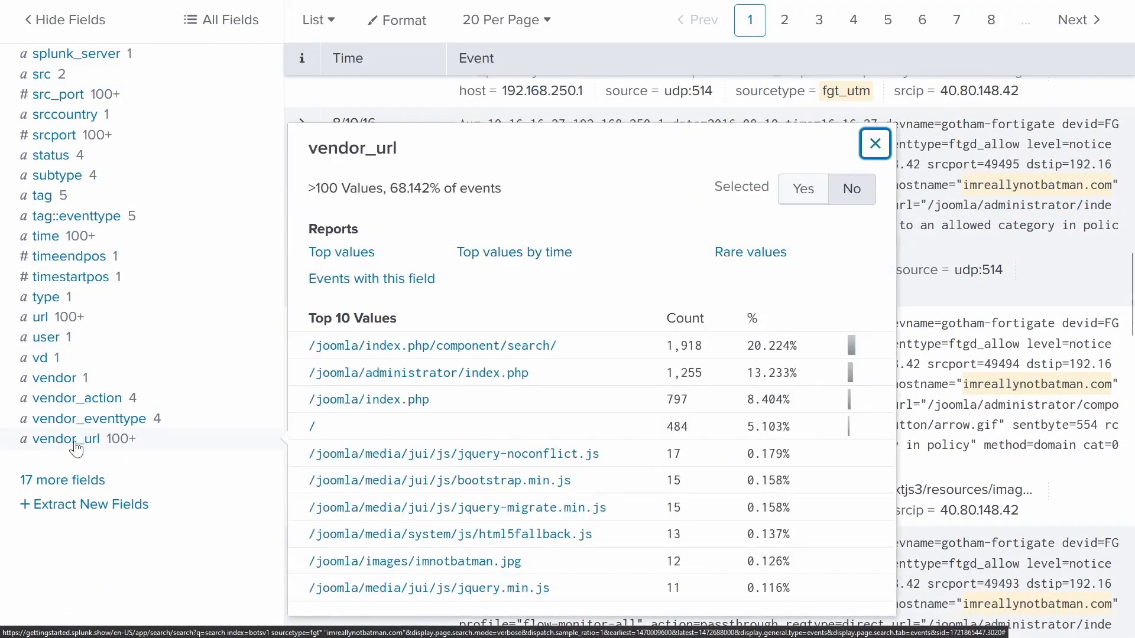
{"action": "scroll", "coordinate": [360, 367], "scroll_direction": "down", "scroll_amount": 2}
{"action": "scroll", "coordinate": [355, 393], "scroll_direction": "up", "scroll_amount": 2}
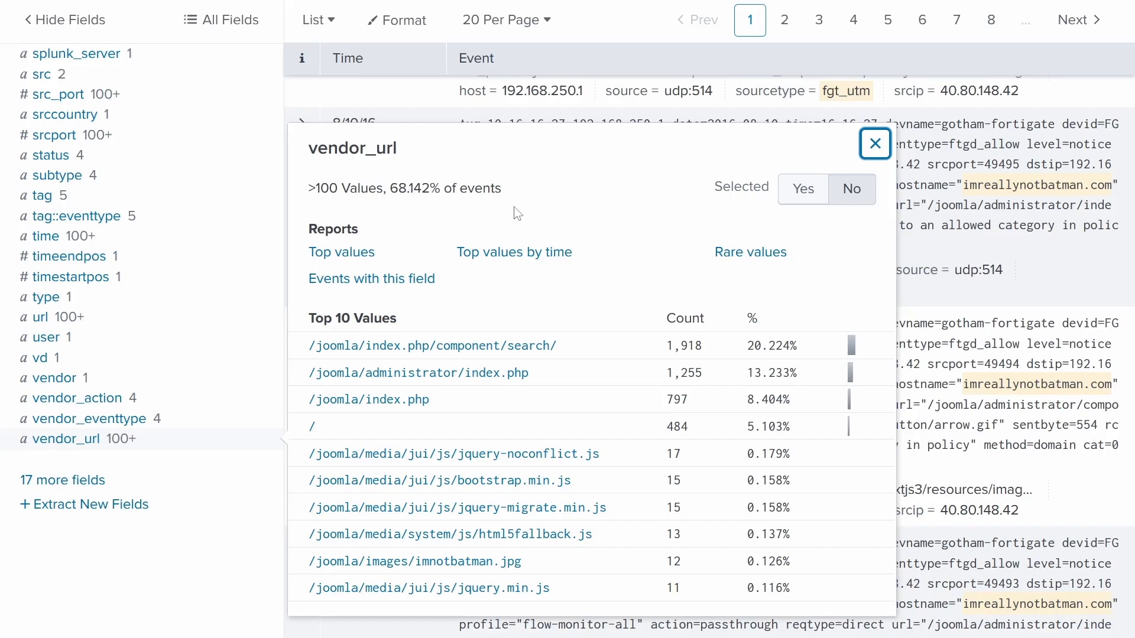
- Search sourcetype=stream:http "imreallynotbatman.com", returning 22,200 events
{"action": "left_click", "coordinate": [875, 143]}
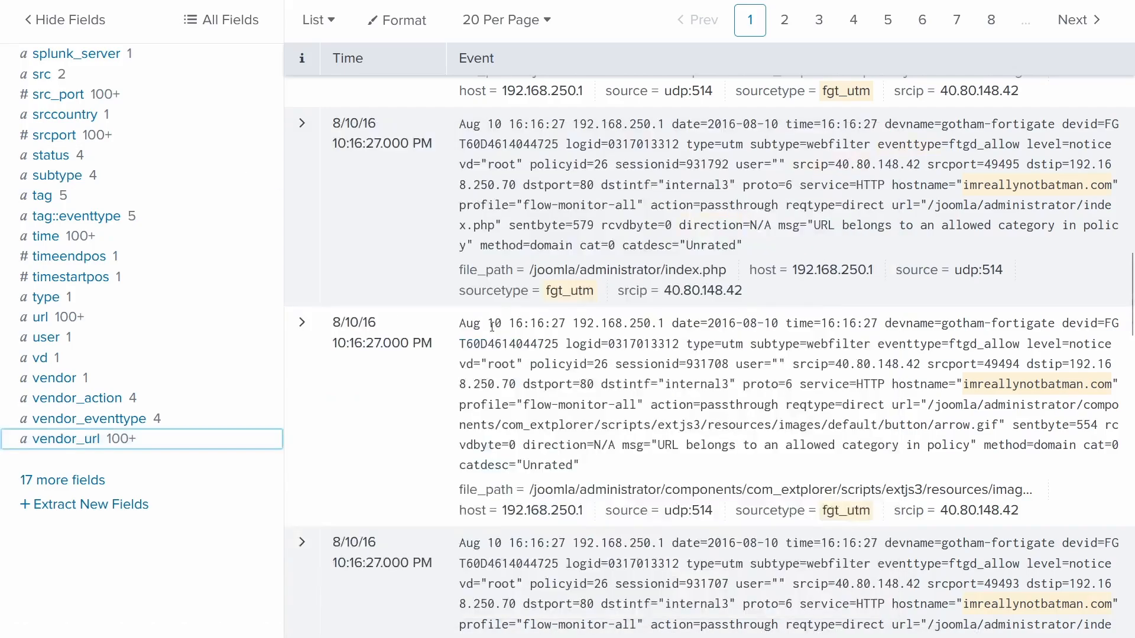
{"action": "scroll", "coordinate": [492, 327], "scroll_direction": "up", "scroll_amount": 15}
{"action": "left_click_drag", "start_coordinate": [420, 159], "coordinate": [219, 162]}
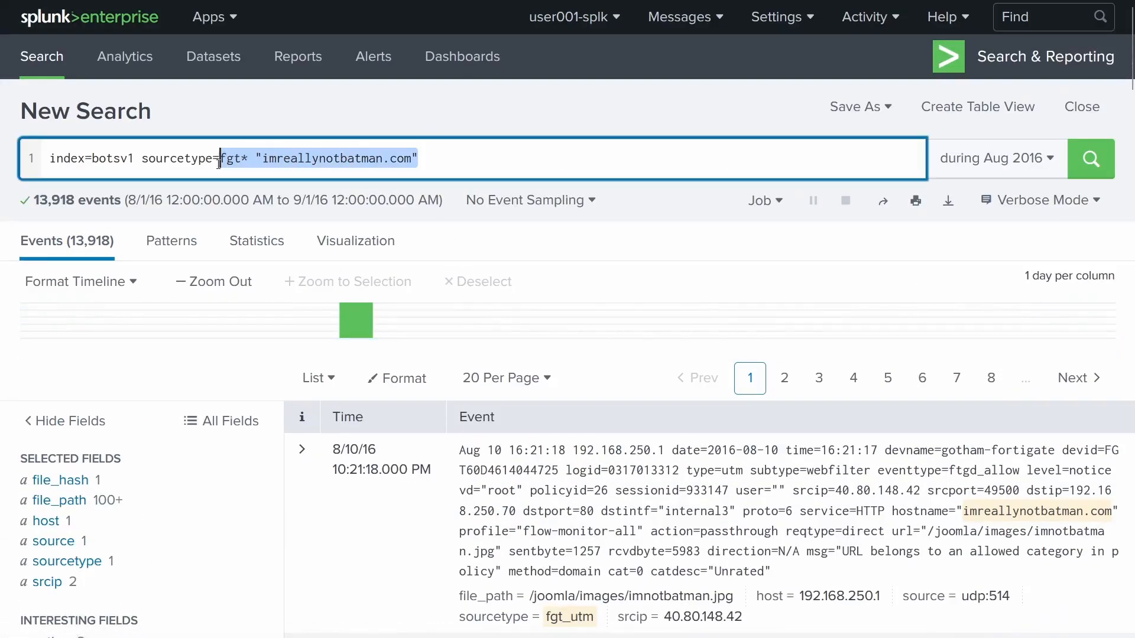
{"action": "key", "text": "BackSpace"}
{"action": "type", "text": "steam:"}
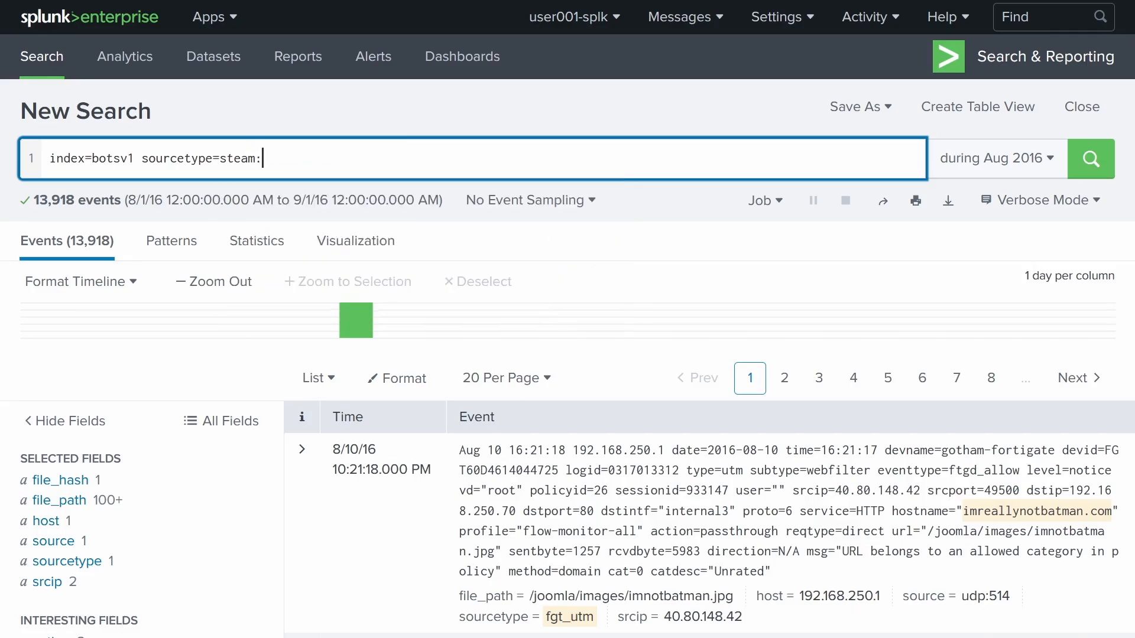
{"action": "type", "text": "http \"imreallynotbatman.com\""}
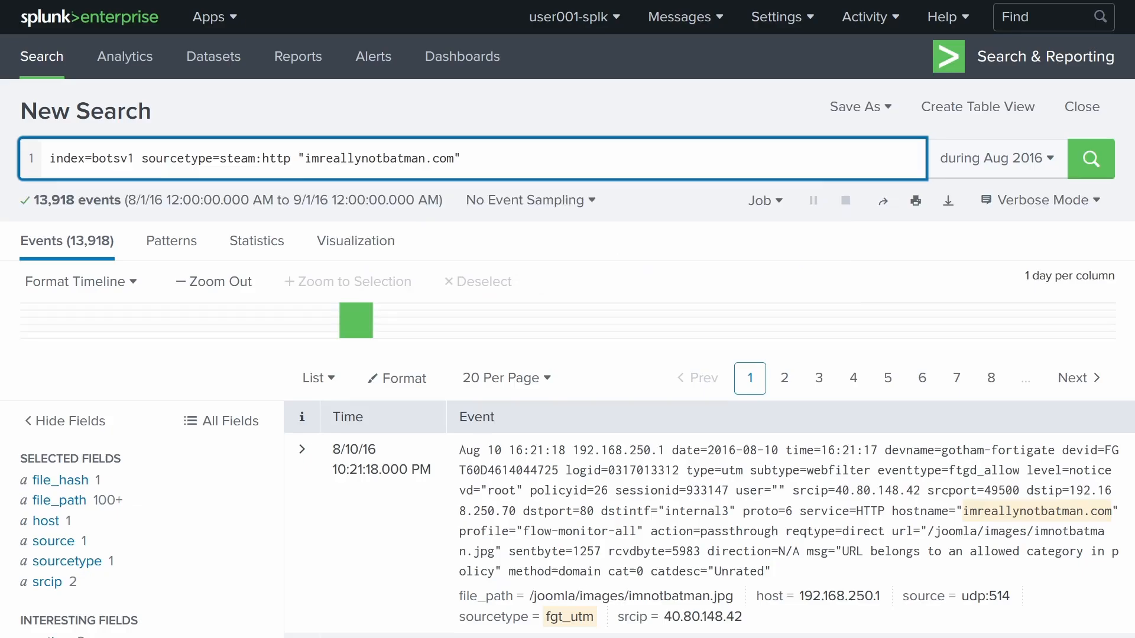
{"action": "key", "text": "Return"}
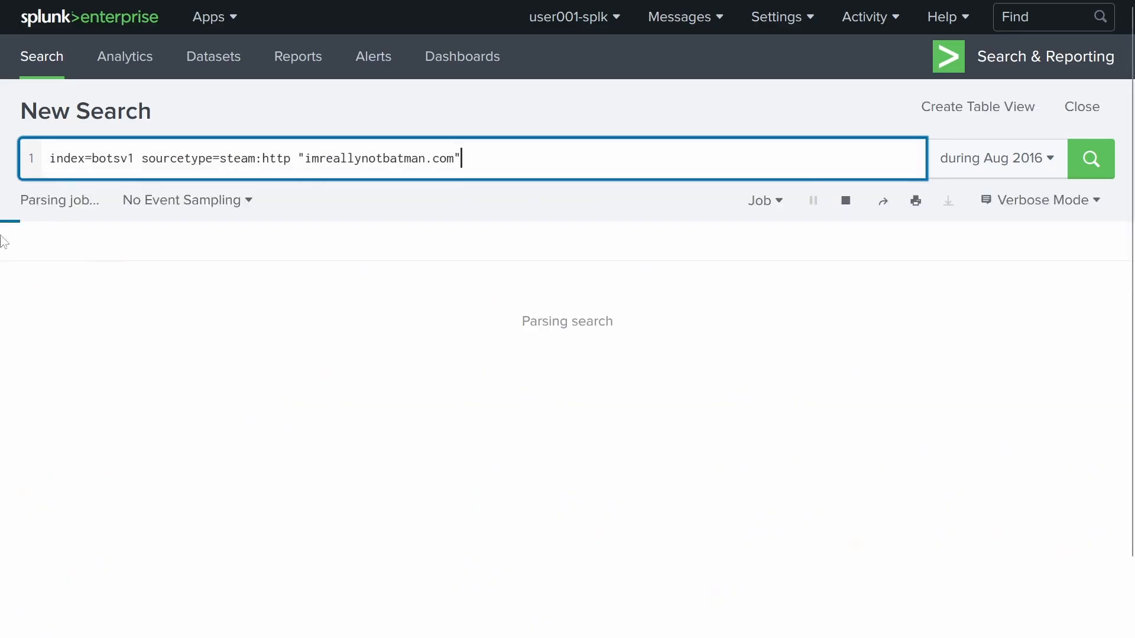
{"action": "left_click", "coordinate": [239, 165]}
{"action": "type", "text": "r"}
{"action": "key", "text": "Return"}
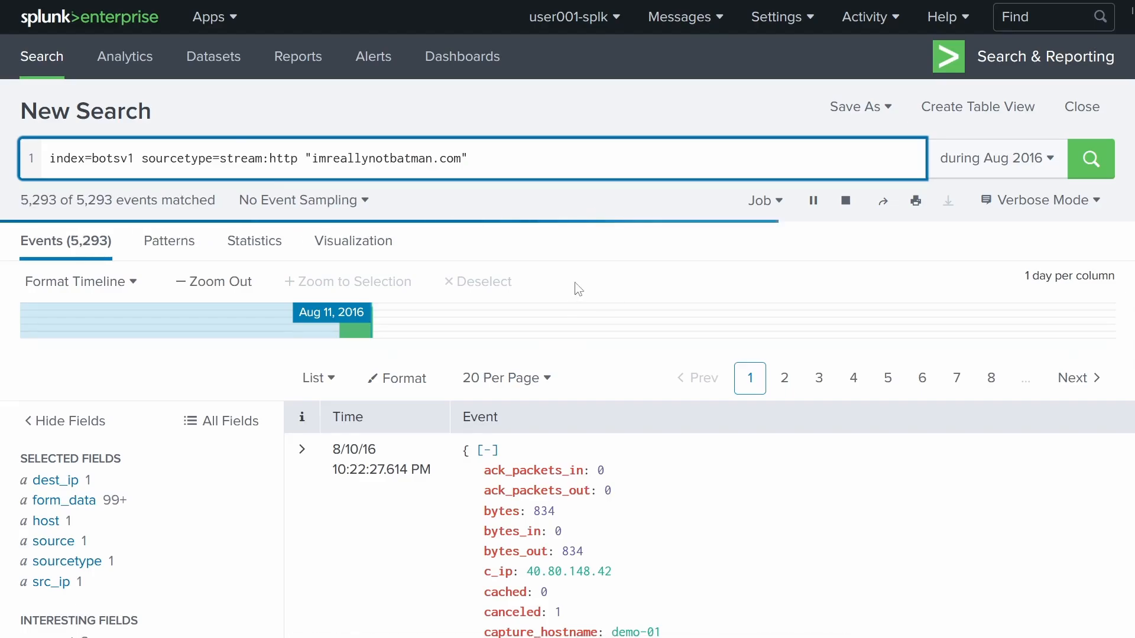
- Expand the first stream:http event and inspect its fields
{"action": "scroll", "coordinate": [574, 284], "scroll_direction": "down", "scroll_amount": 4}
{"action": "left_click", "coordinate": [302, 202]}
{"action": "scroll", "coordinate": [598, 253], "scroll_direction": "down", "scroll_amount": 1}
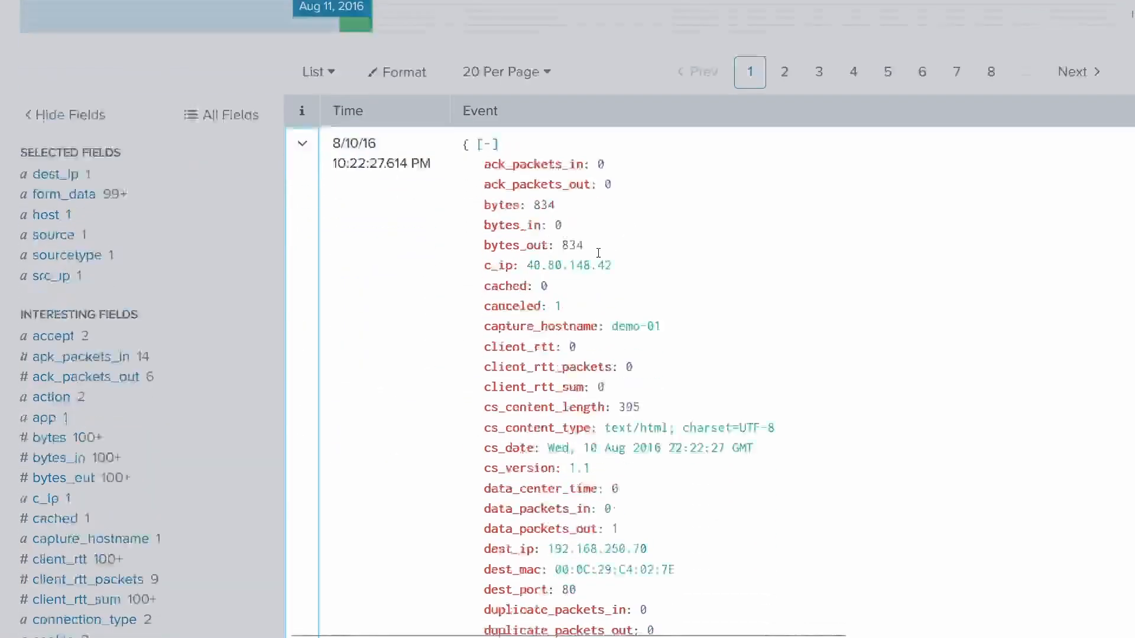
{"action": "scroll", "coordinate": [599, 253], "scroll_direction": "down", "scroll_amount": 10}
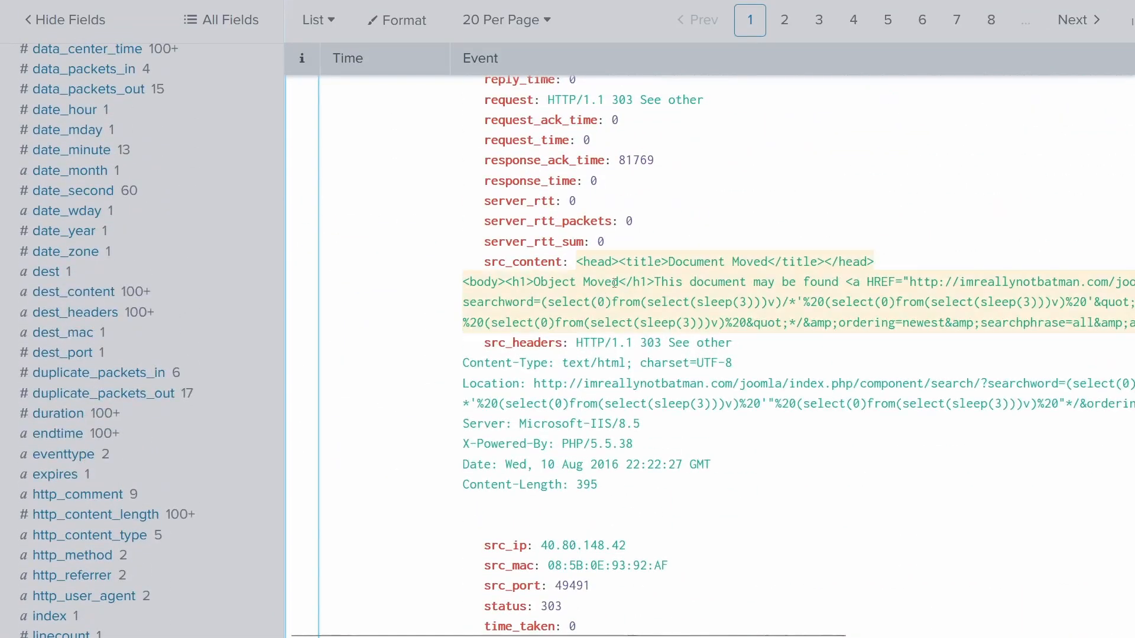
{"action": "scroll", "coordinate": [750, 309], "scroll_direction": "down", "scroll_amount": 4}
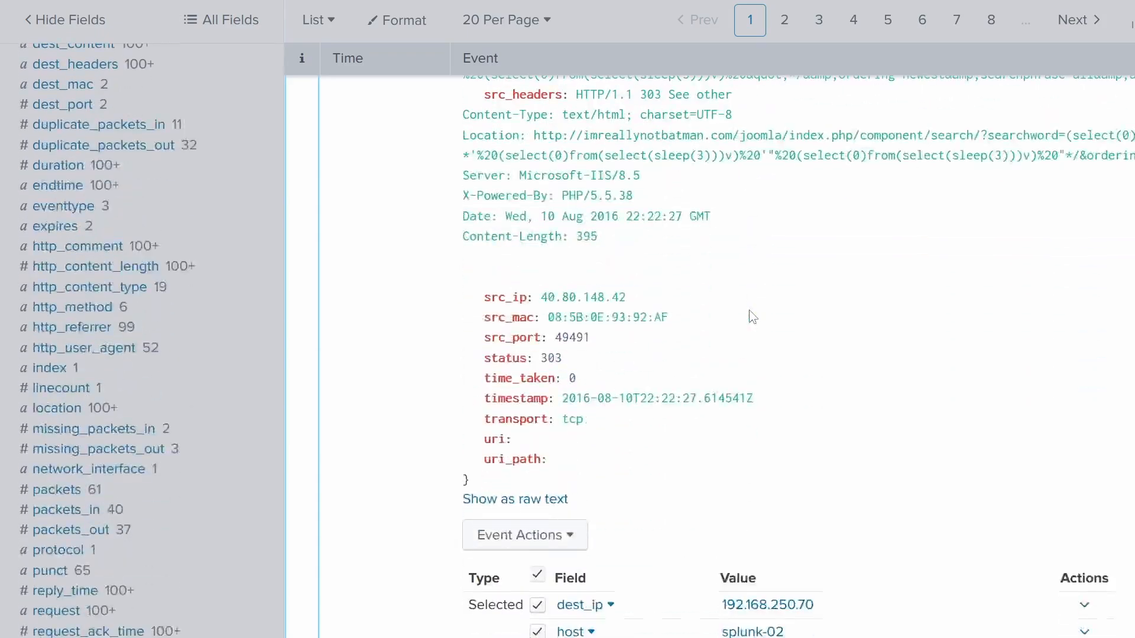
{"action": "scroll", "coordinate": [749, 310], "scroll_direction": "down", "scroll_amount": 20}
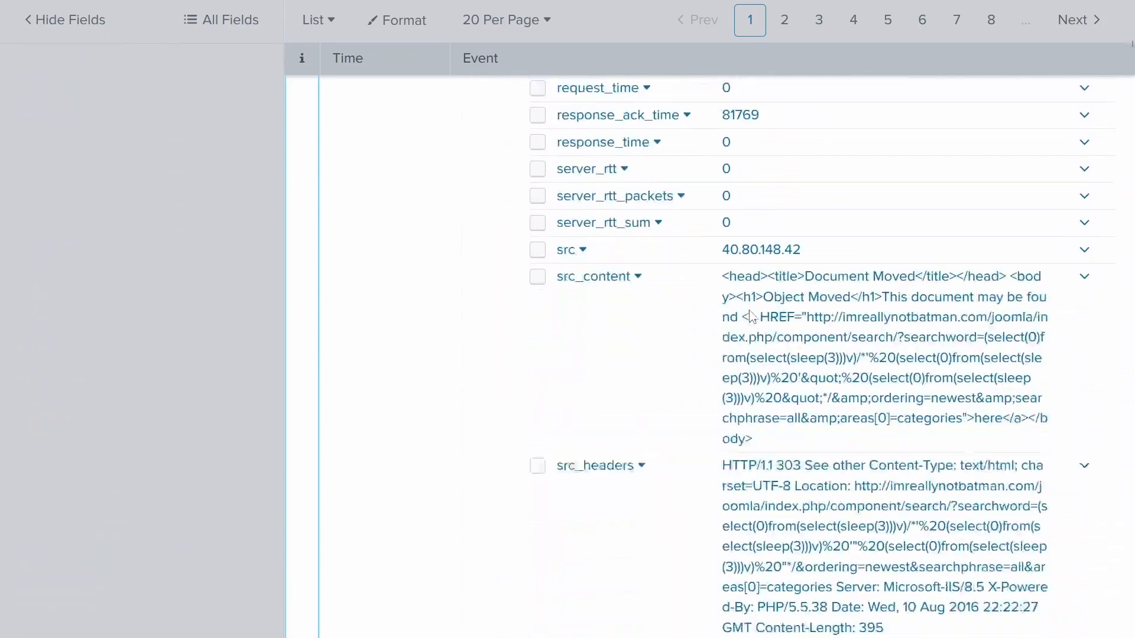
{"action": "scroll", "coordinate": [750, 317], "scroll_direction": "down", "scroll_amount": 9}
{"action": "scroll", "coordinate": [750, 317], "scroll_direction": "up", "scroll_amount": 8}
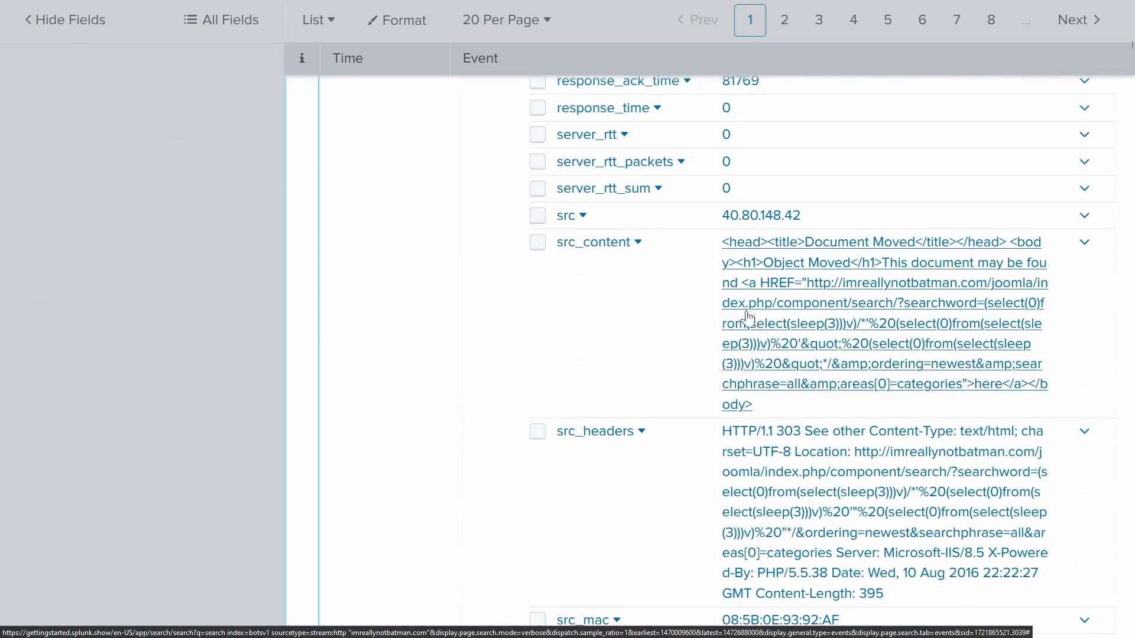
{"action": "scroll", "coordinate": [748, 317], "scroll_direction": "up", "scroll_amount": 20}
{"action": "left_click", "coordinate": [301, 449]}
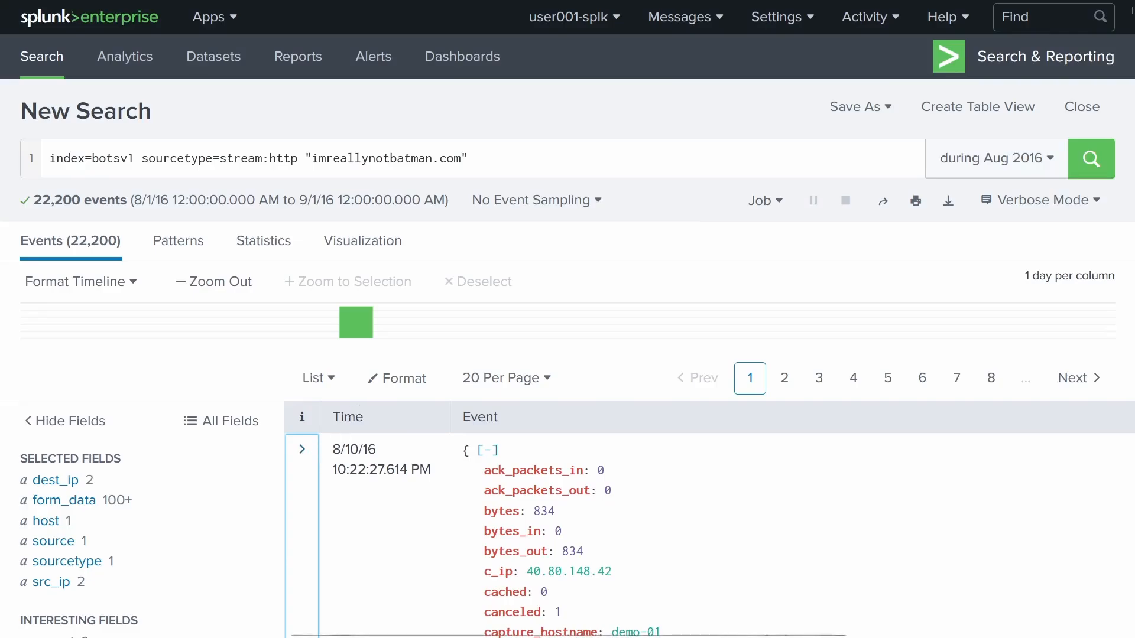
{"action": "scroll", "coordinate": [126, 362], "scroll_direction": "down", "scroll_amount": 12}
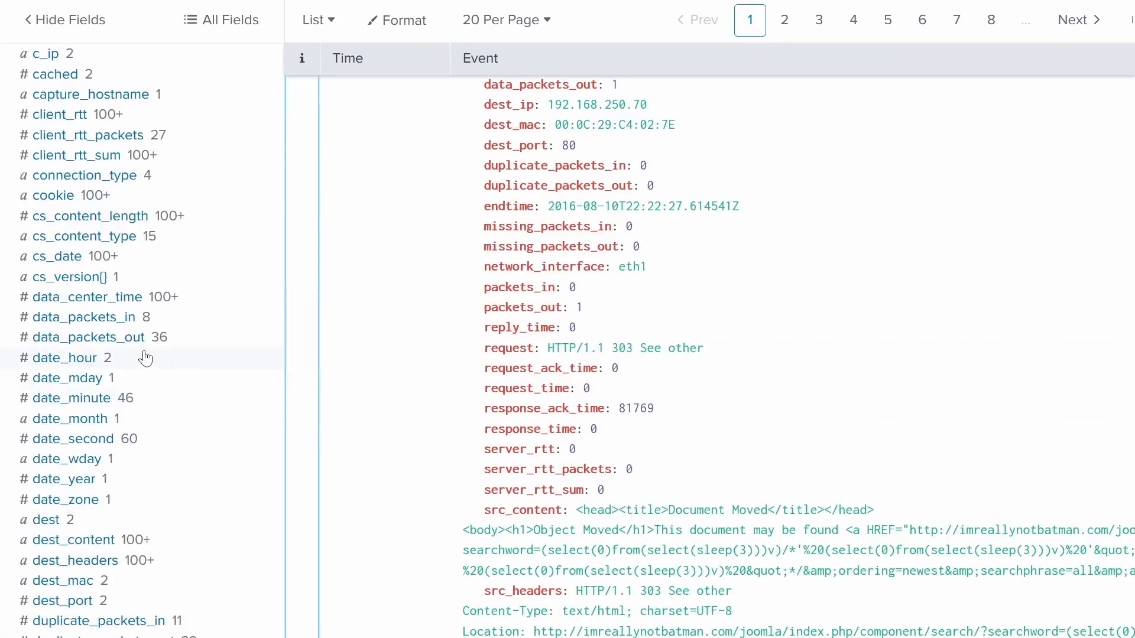
{"action": "scroll", "coordinate": [145, 359], "scroll_direction": "down", "scroll_amount": 20}
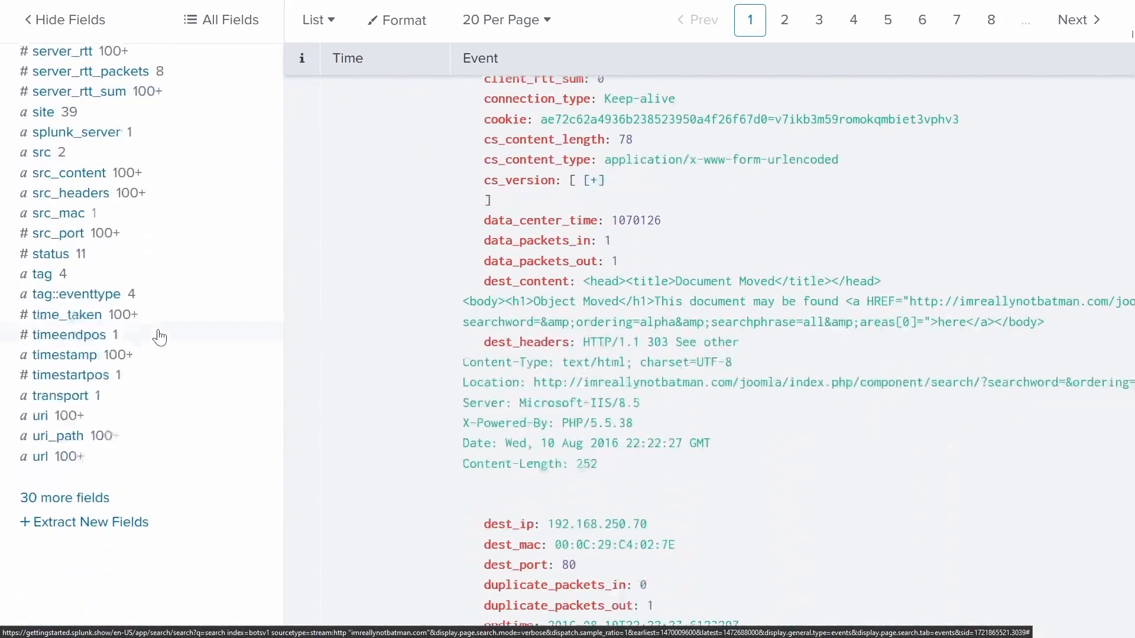
- Compare the top uri and uri_path values, mostly Joomla paths, then return to CTF question #103
{"action": "left_click", "coordinate": [39, 416]}
{"action": "left_click", "coordinate": [49, 436]}
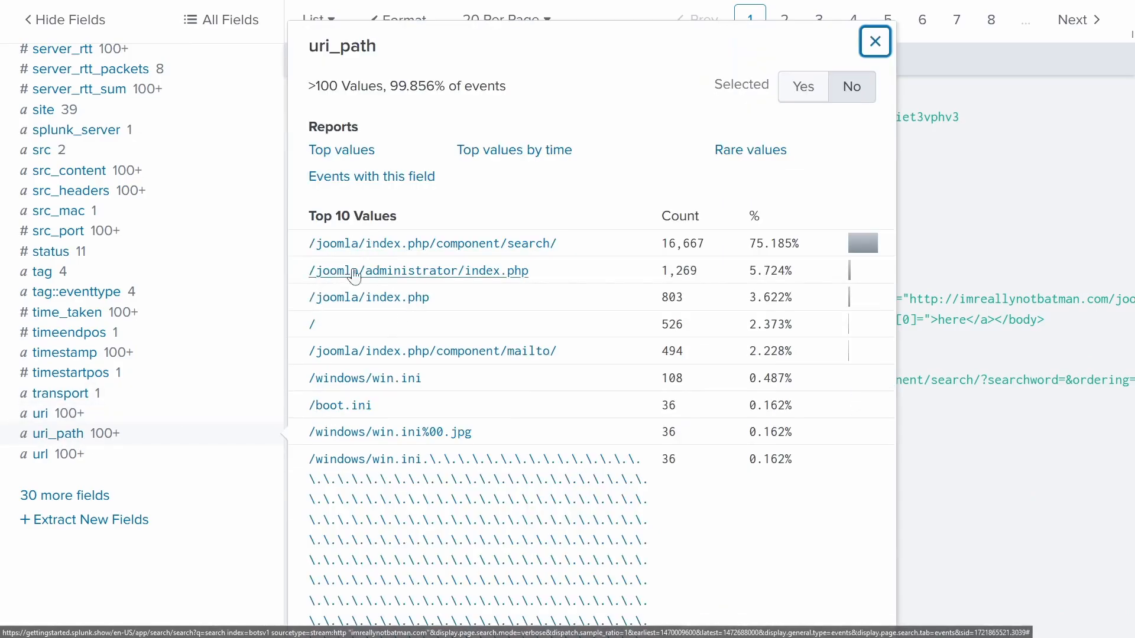
{"action": "left_click", "coordinate": [58, 417]}
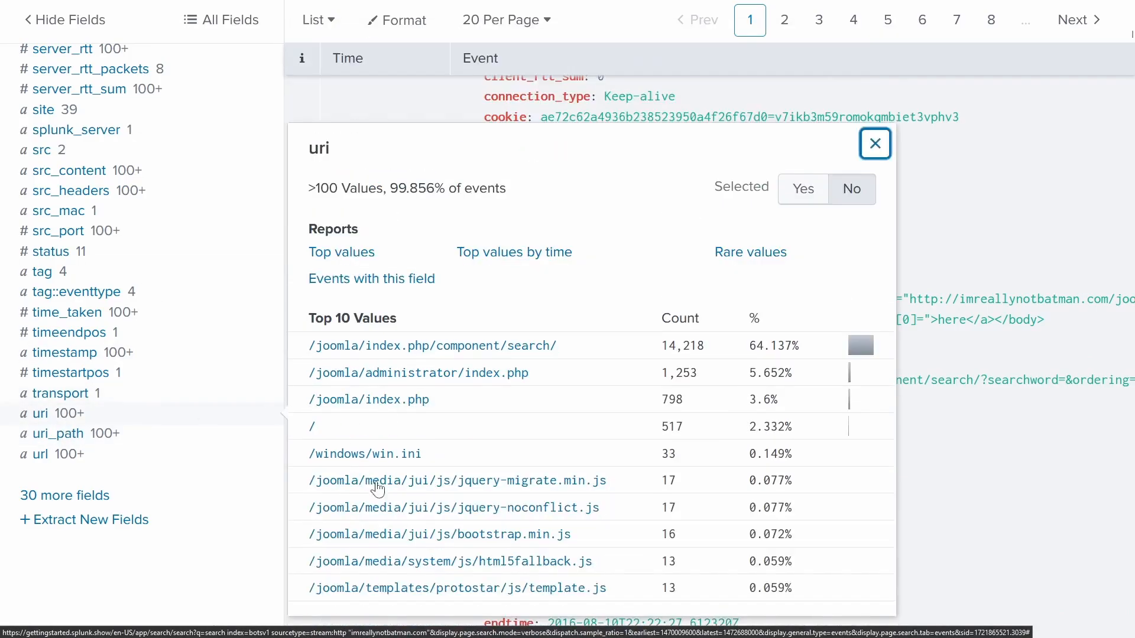
{"action": "left_click", "coordinate": [79, 16]}
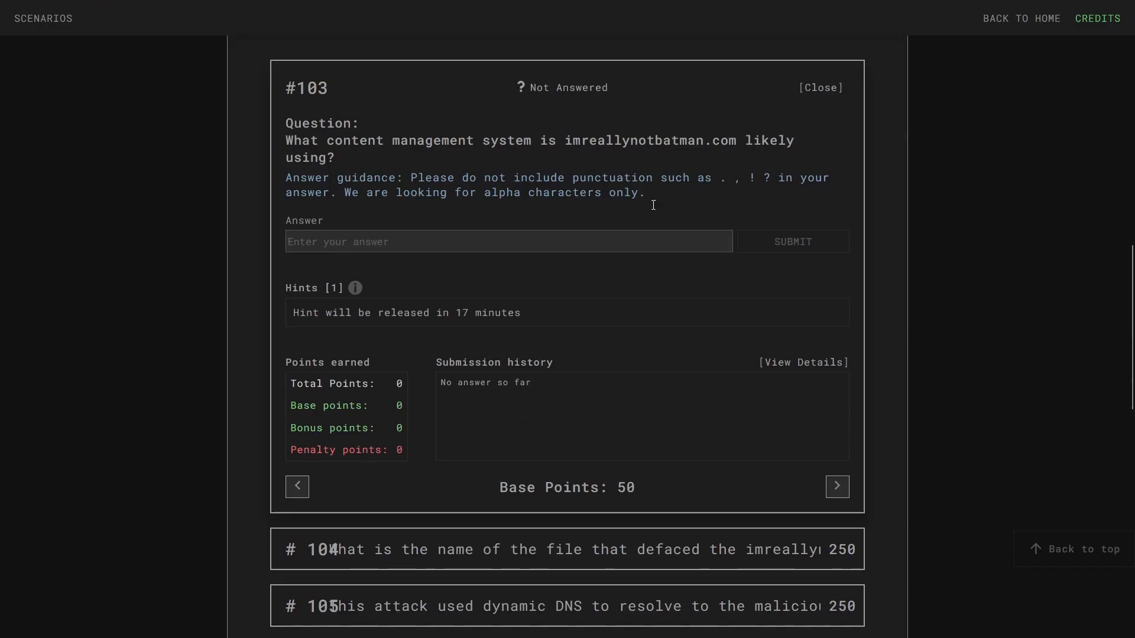
- Answer question #103 with joomla
{"action": "left_click", "coordinate": [401, 243]}
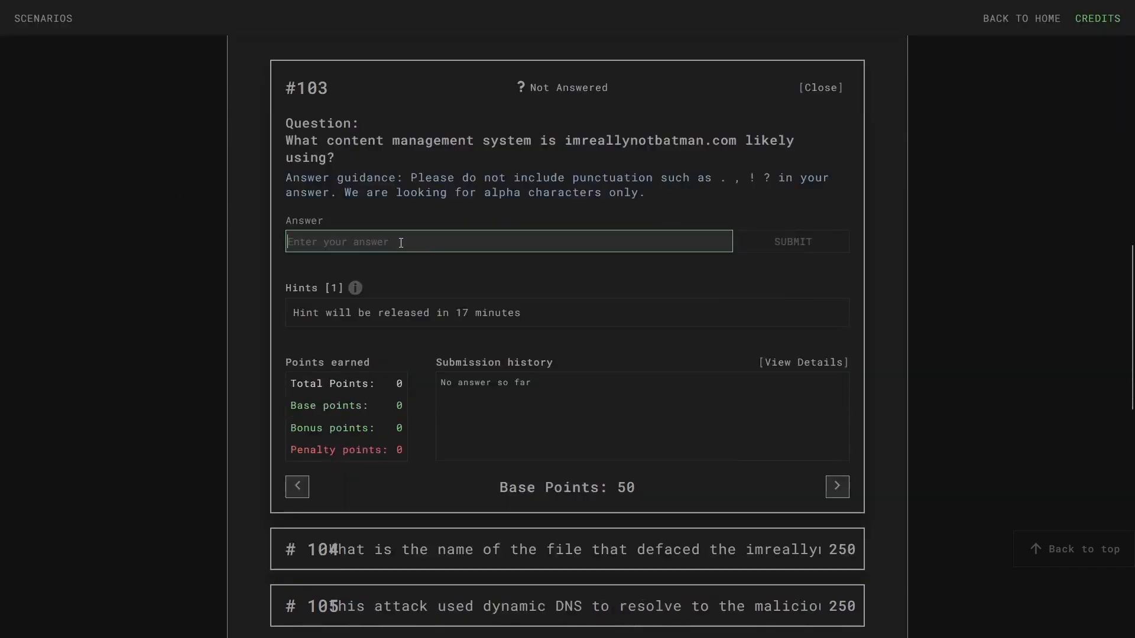
{"action": "type", "text": "joomla"}
{"action": "key", "text": "Return"}
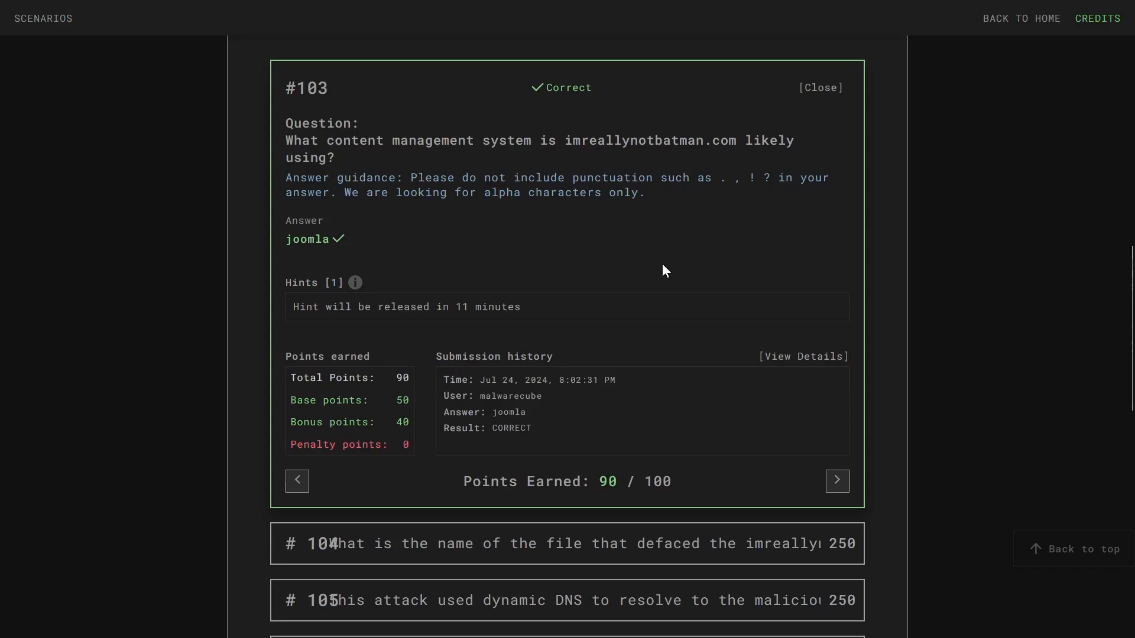
- Open question #104 and read its text
{"action": "scroll", "coordinate": [662, 264], "scroll_direction": "down", "scroll_amount": 2}
{"action": "left_click", "coordinate": [677, 363]}
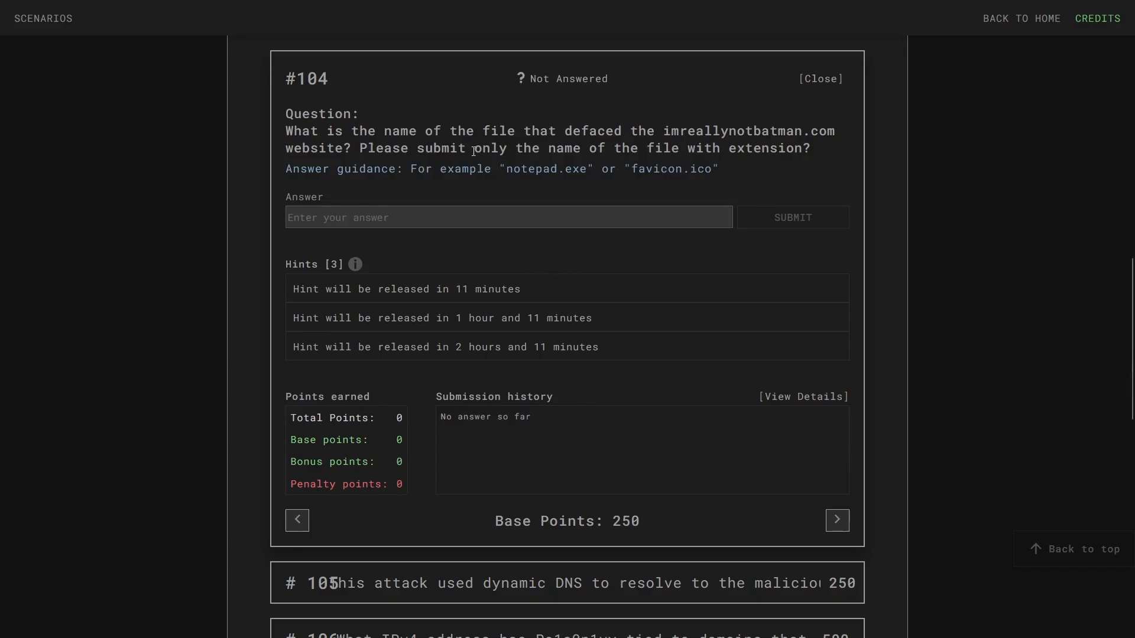
{"action": "left_click_drag", "start_coordinate": [286, 130], "coordinate": [579, 207]}
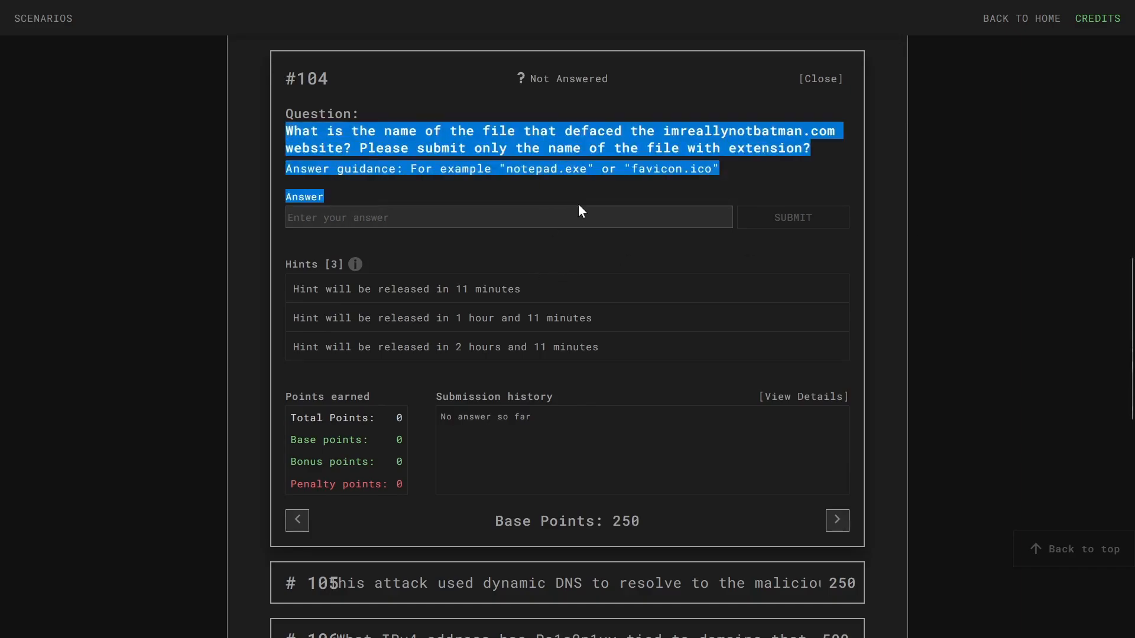
{"action": "left_click", "coordinate": [454, 144]}
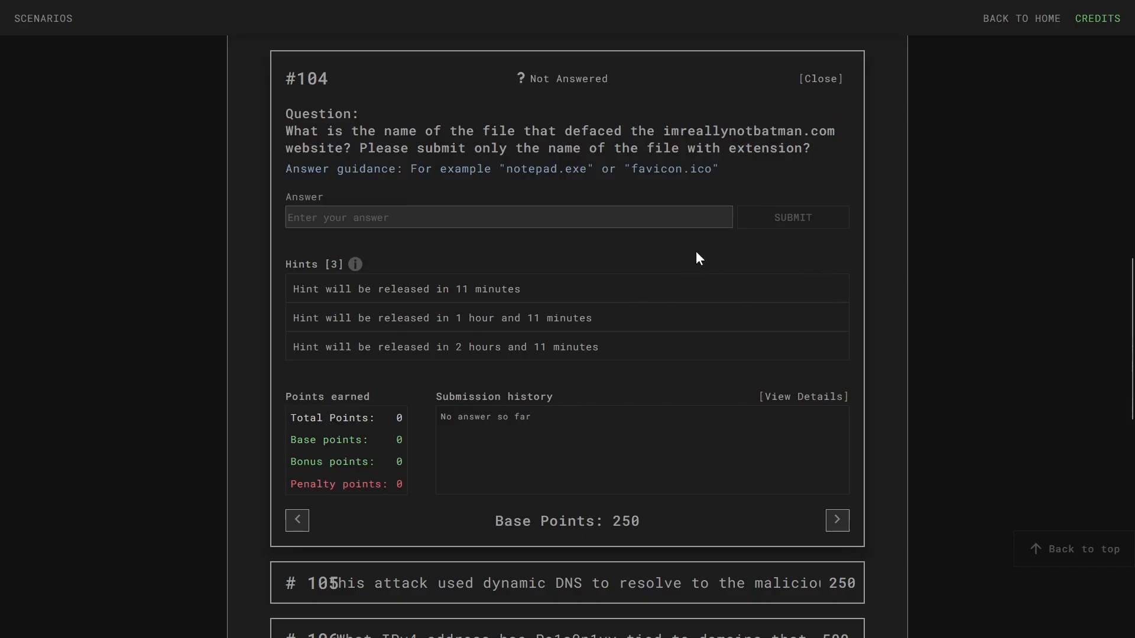
- Open question #108 on the IPv4 address brute-forcing imreallynotbatman.com's password
{"action": "scroll", "coordinate": [697, 259], "scroll_direction": "down", "scroll_amount": 5}
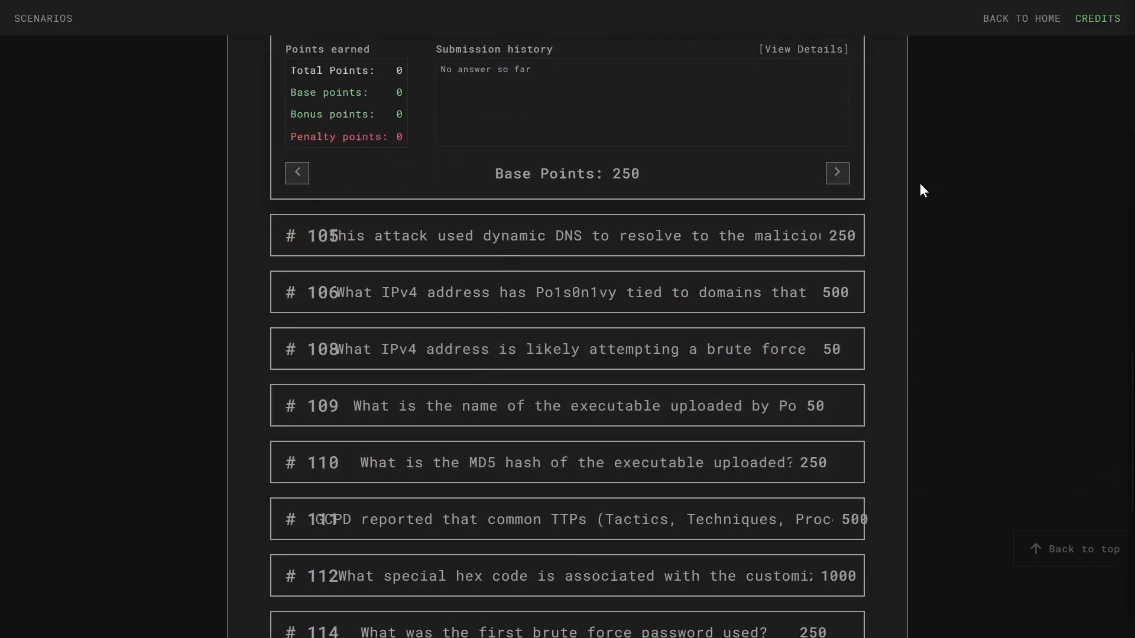
{"action": "scroll", "coordinate": [910, 204], "scroll_direction": "up", "scroll_amount": 3}
{"action": "scroll", "coordinate": [903, 219], "scroll_direction": "down", "scroll_amount": 5}
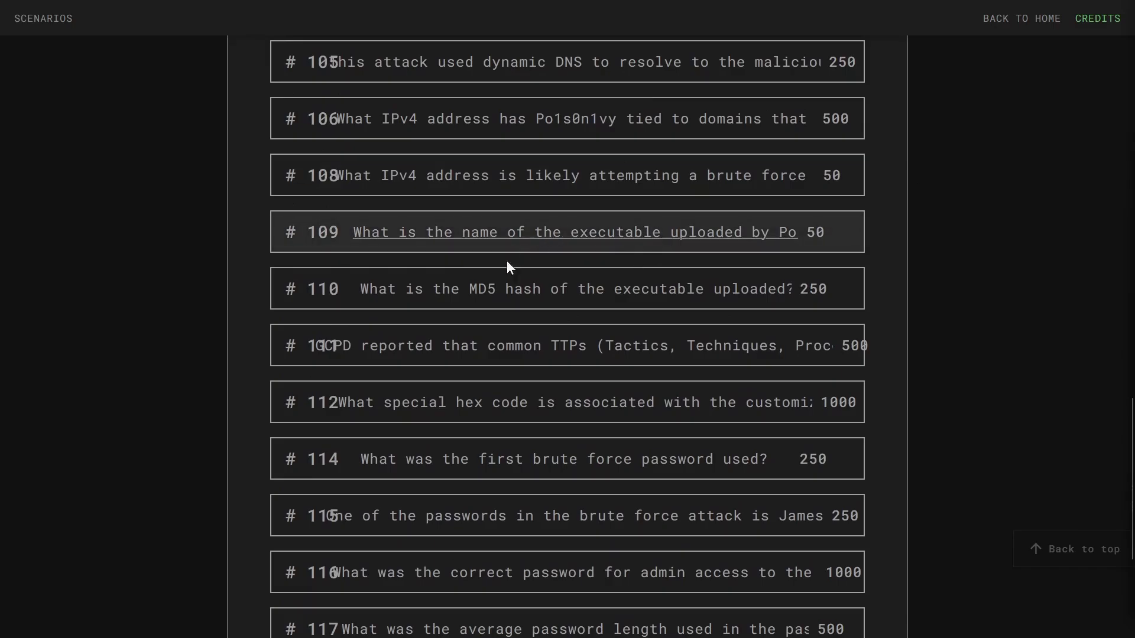
{"action": "scroll", "coordinate": [493, 322], "scroll_direction": "up", "scroll_amount": 4}
{"action": "left_click", "coordinate": [456, 366]}
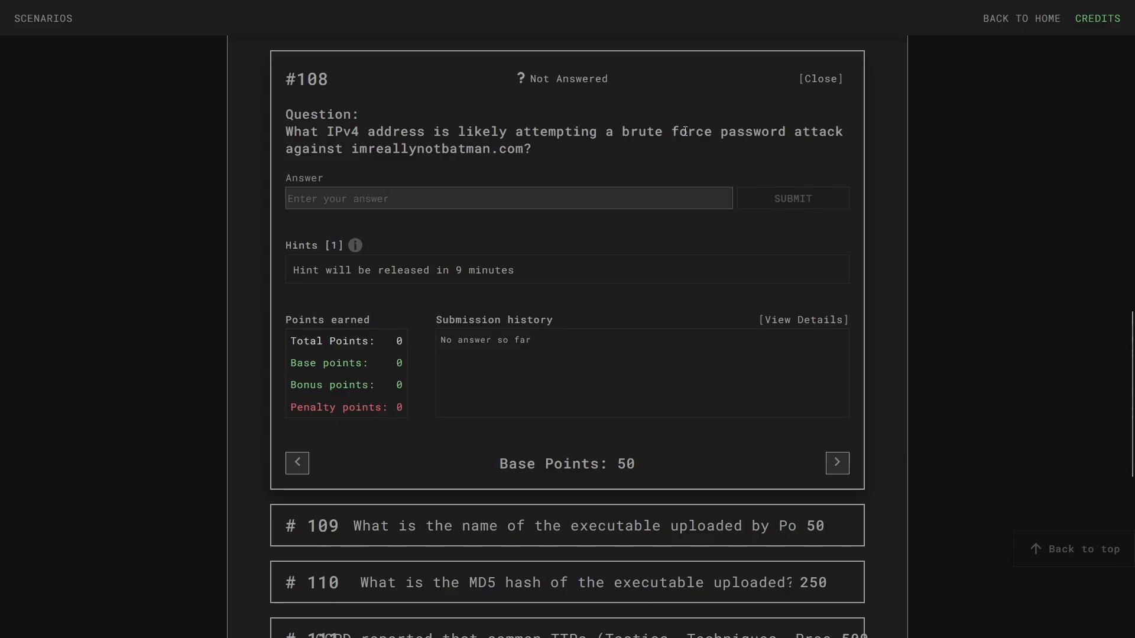
{"action": "left_click_drag", "start_coordinate": [344, 149], "coordinate": [587, 175]}
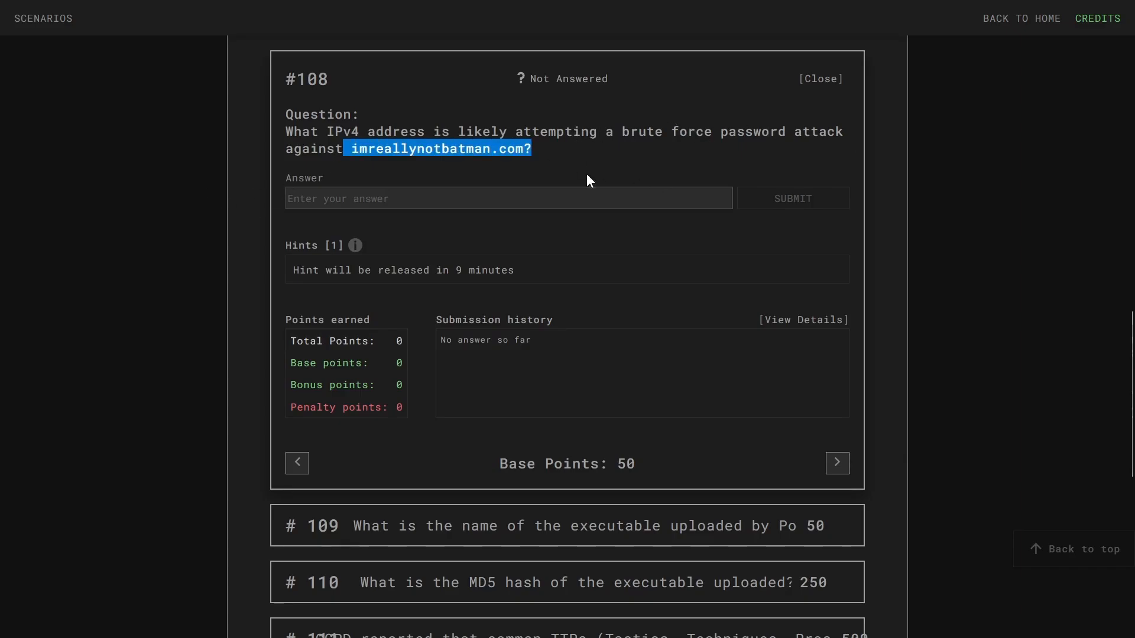
{"action": "left_click", "coordinate": [576, 171]}
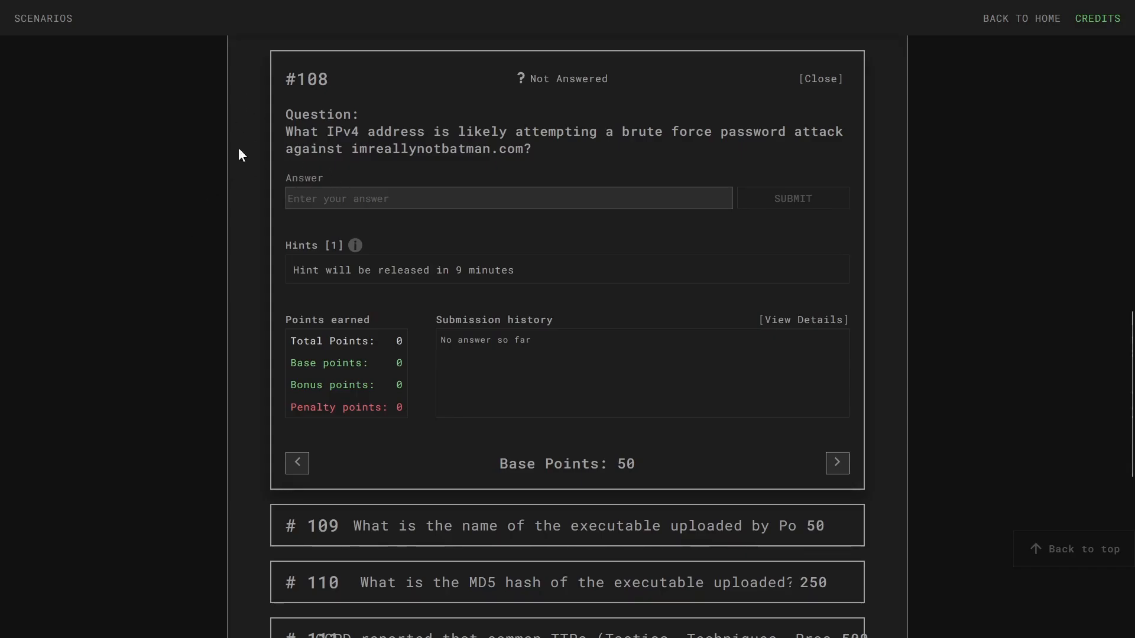
{"action": "left_click", "coordinate": [222, 10]}
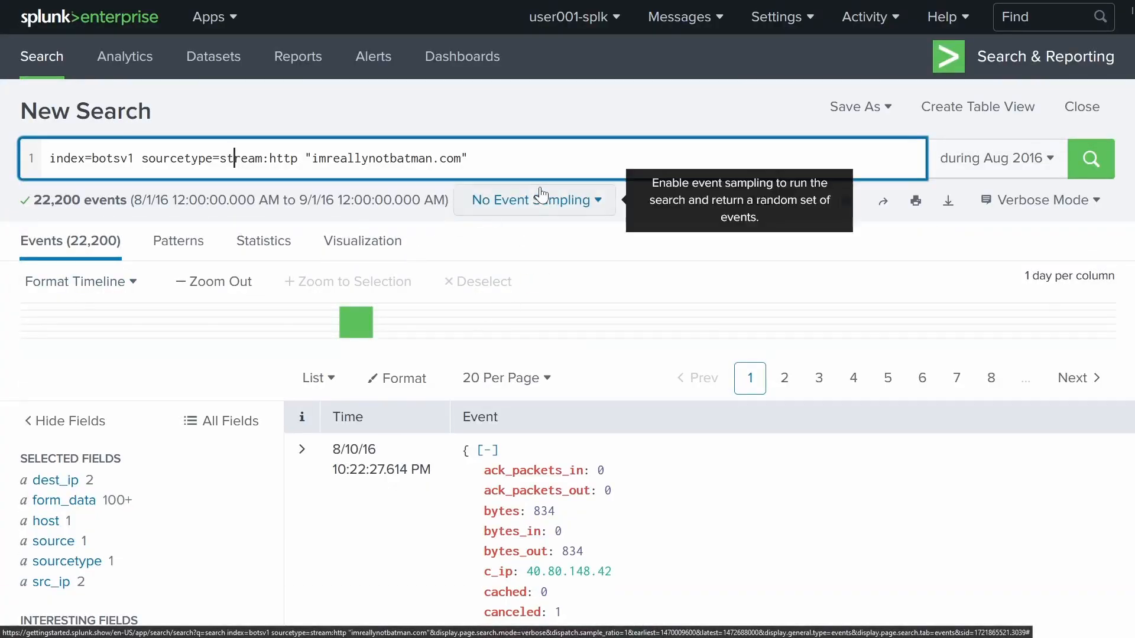
- Change the query to sourcetype=fgt* "imreallynotbatman.com", returning 13,918 events
{"action": "left_click", "coordinate": [547, 158]}
{"action": "left_click", "coordinate": [225, 170], "text": "shift"}
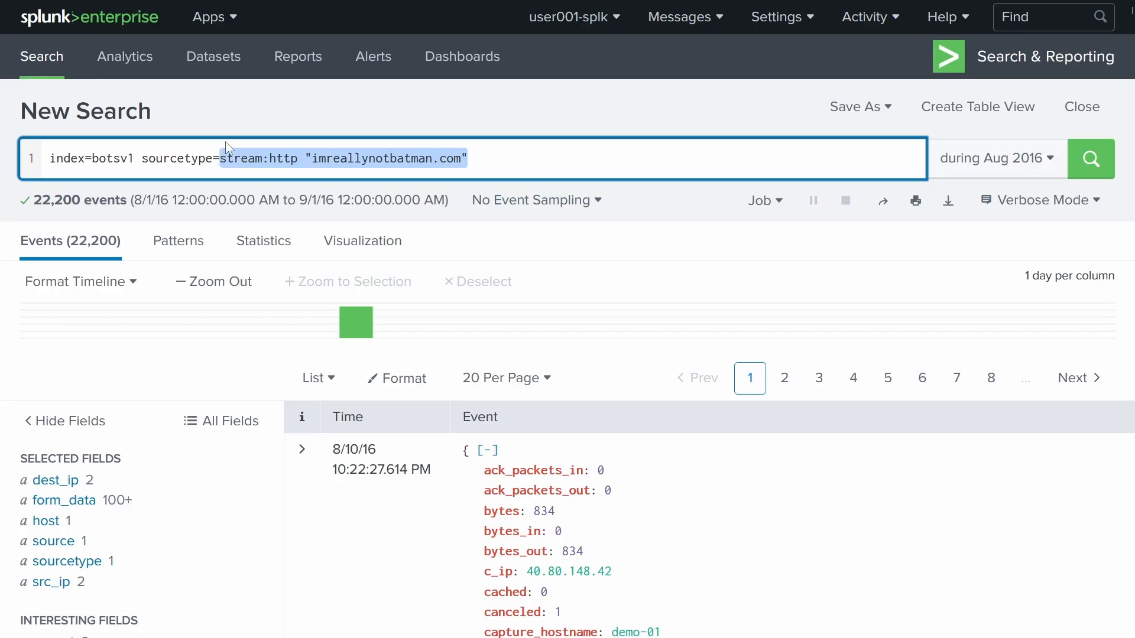
{"action": "key", "text": "BackSpace"}
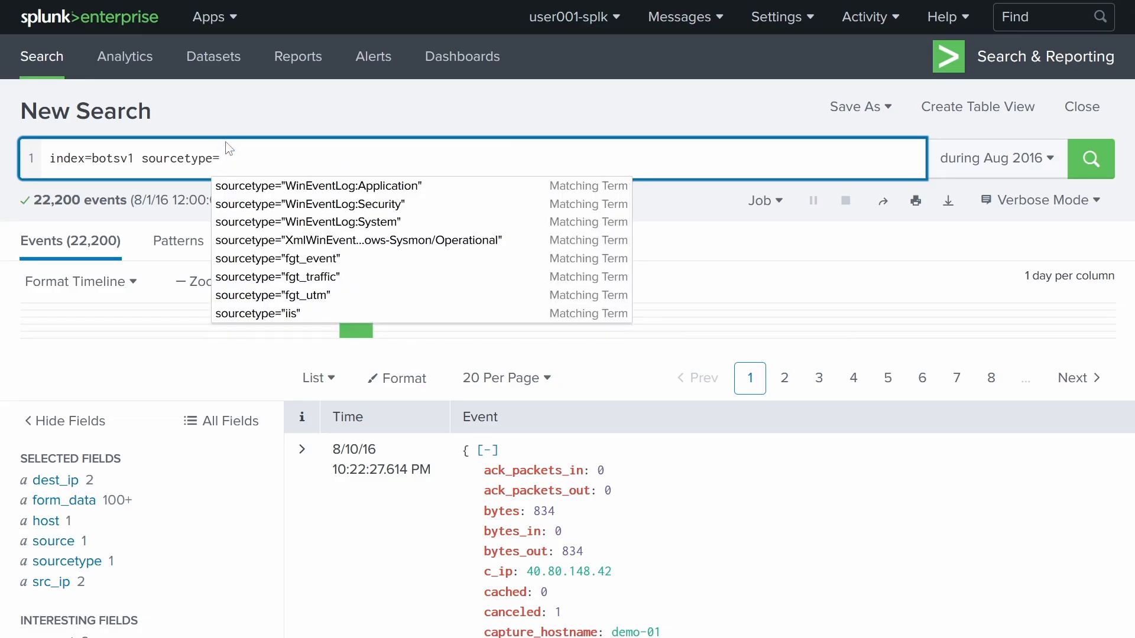
{"action": "type", "text": "fgt"}
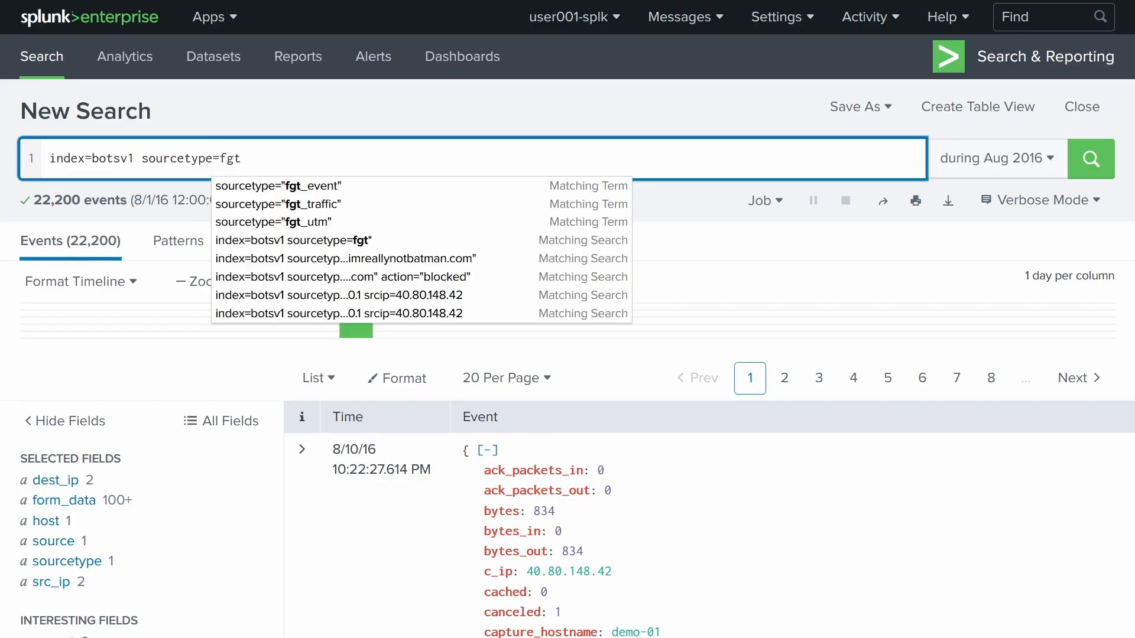
{"action": "type", "text": "* \""}
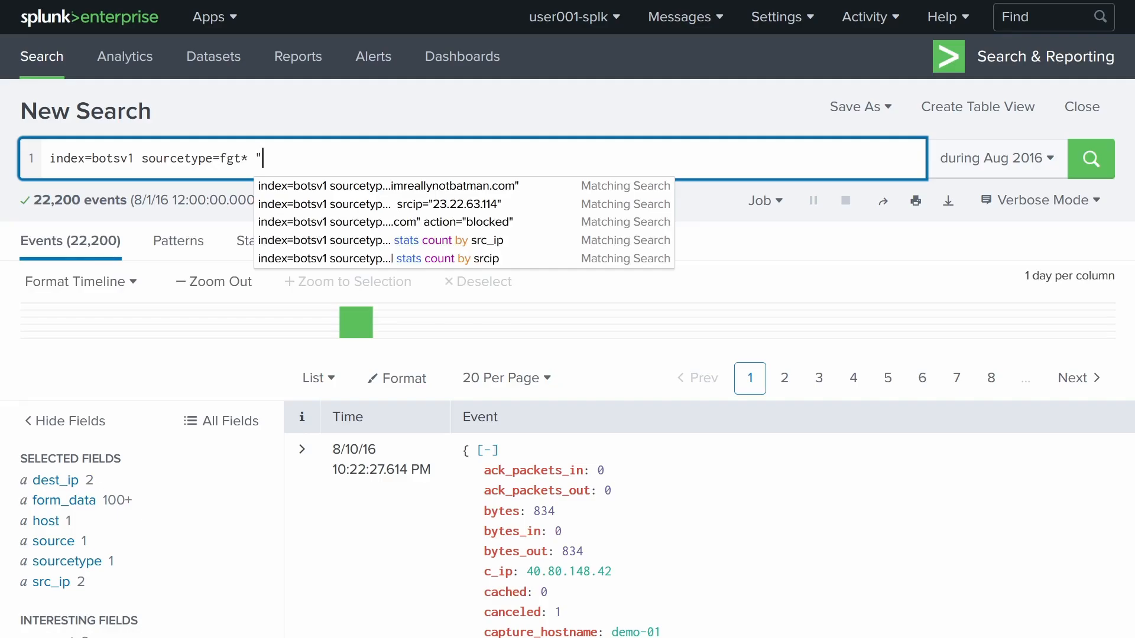
{"action": "type", "text": "imreallynotbatman.com"}
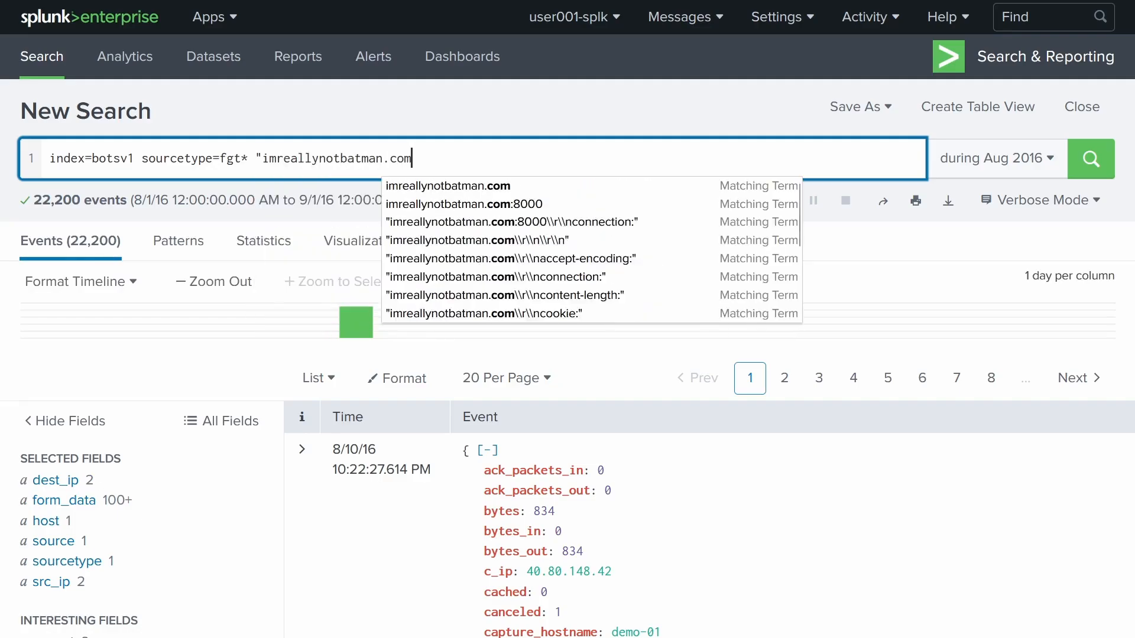
{"action": "type", "text": "\""}
{"action": "key", "text": "Return"}
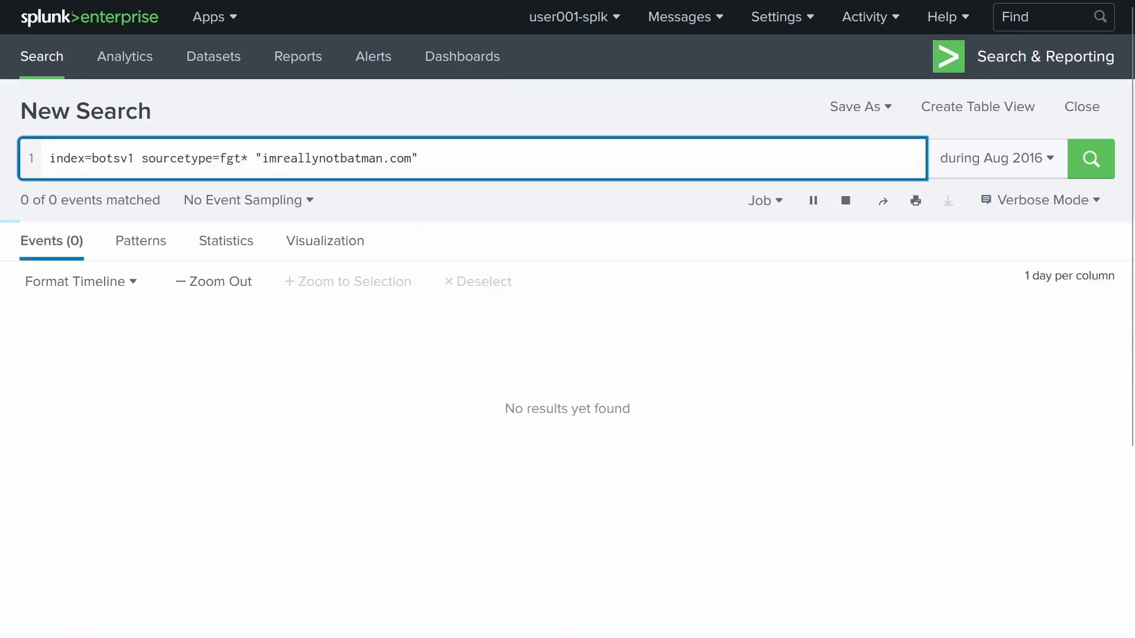
- Check the action field's values in the FortiGate results
{"action": "scroll", "coordinate": [355, 313], "scroll_direction": "down", "scroll_amount": 4}
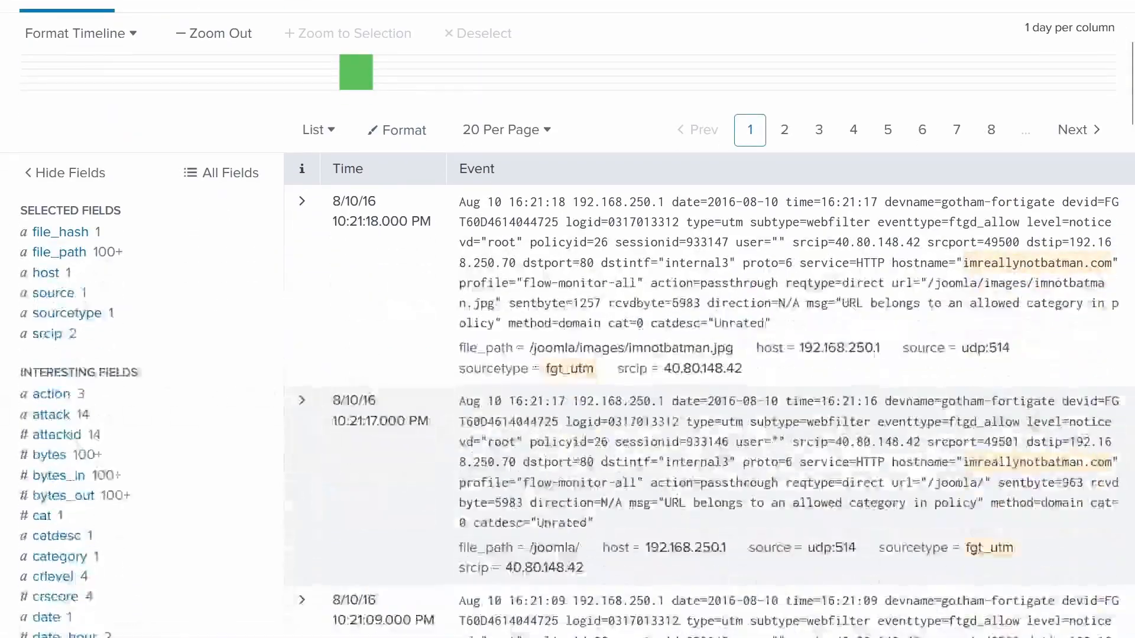
{"action": "left_click", "coordinate": [110, 394]}
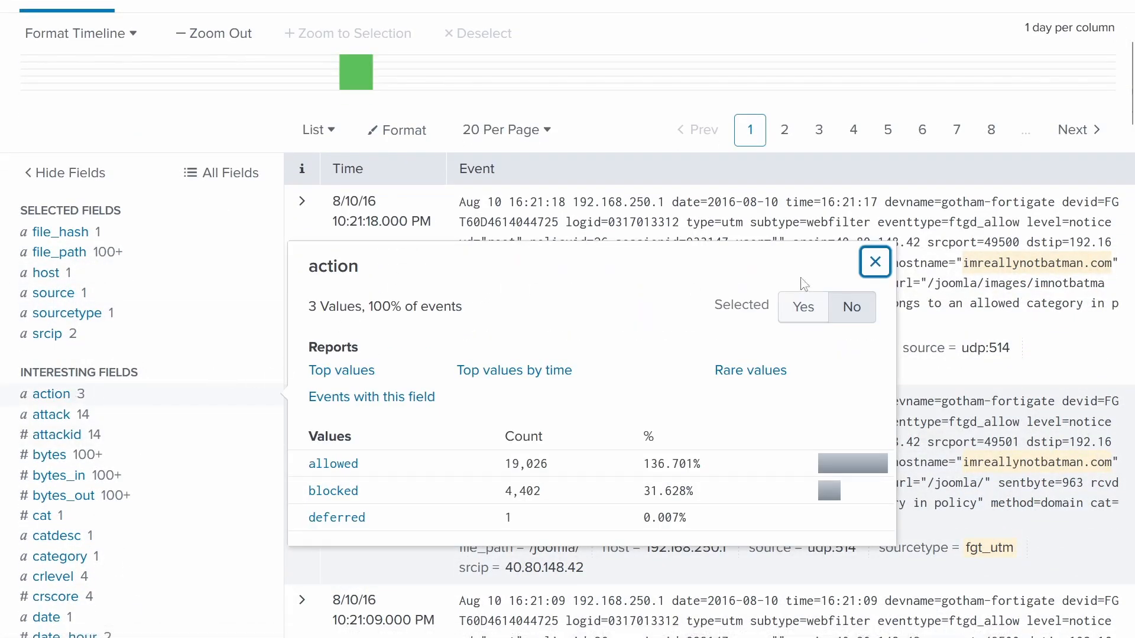
{"action": "left_click", "coordinate": [875, 262]}
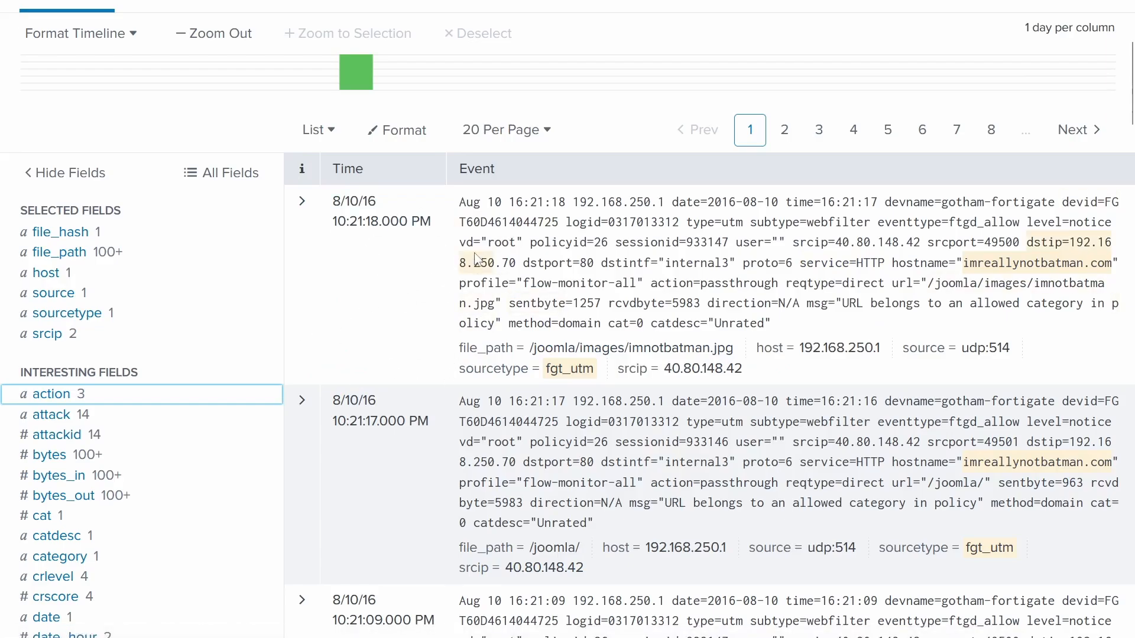
{"action": "scroll", "coordinate": [436, 228], "scroll_direction": "up", "scroll_amount": 5}
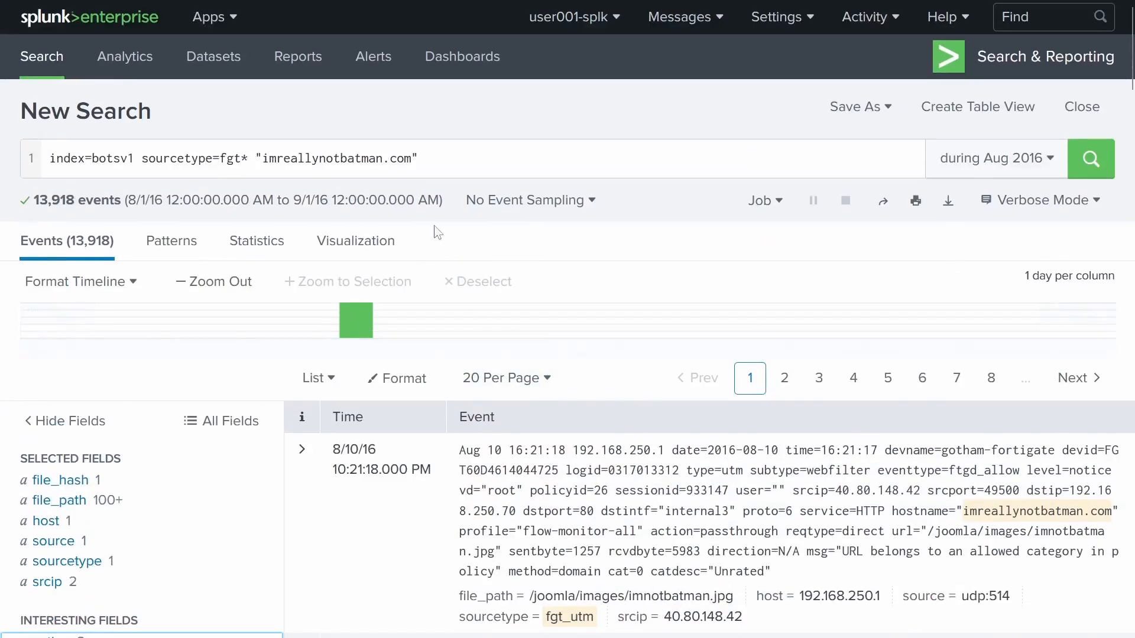
{"action": "left_click", "coordinate": [421, 178]}
- Append | stats count by srcip, showing 40.80.148.42 (12682) and 23.22.63.114 (1236)
{"action": "key", "text": "shift+Return"}
{"action": "type", "text": "| "}
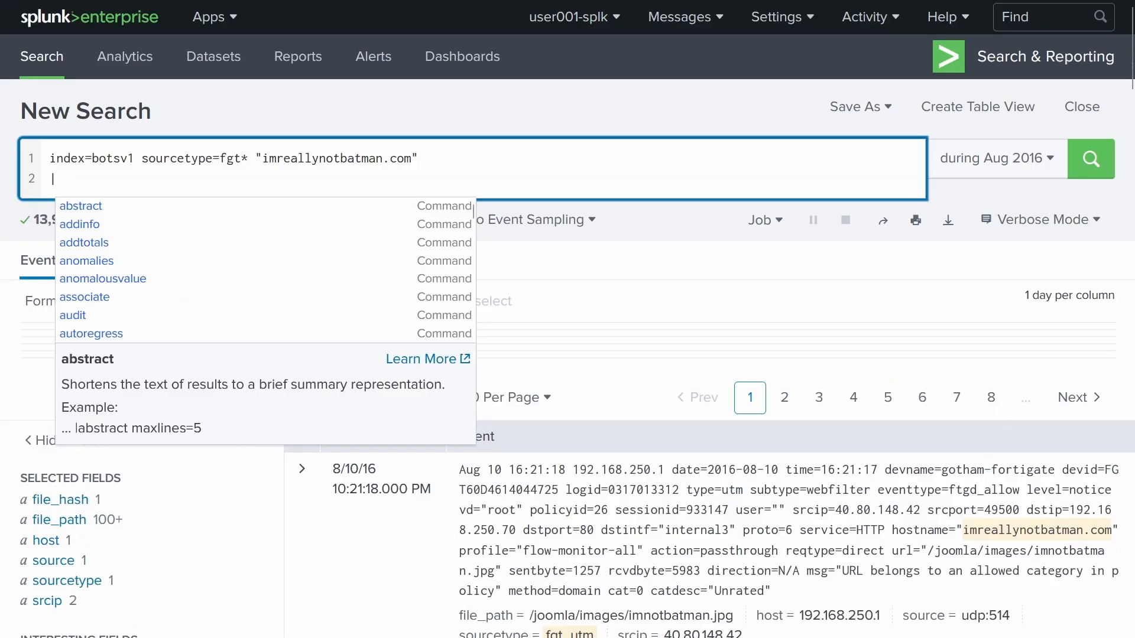
{"action": "type", "text": "stats cpi"}
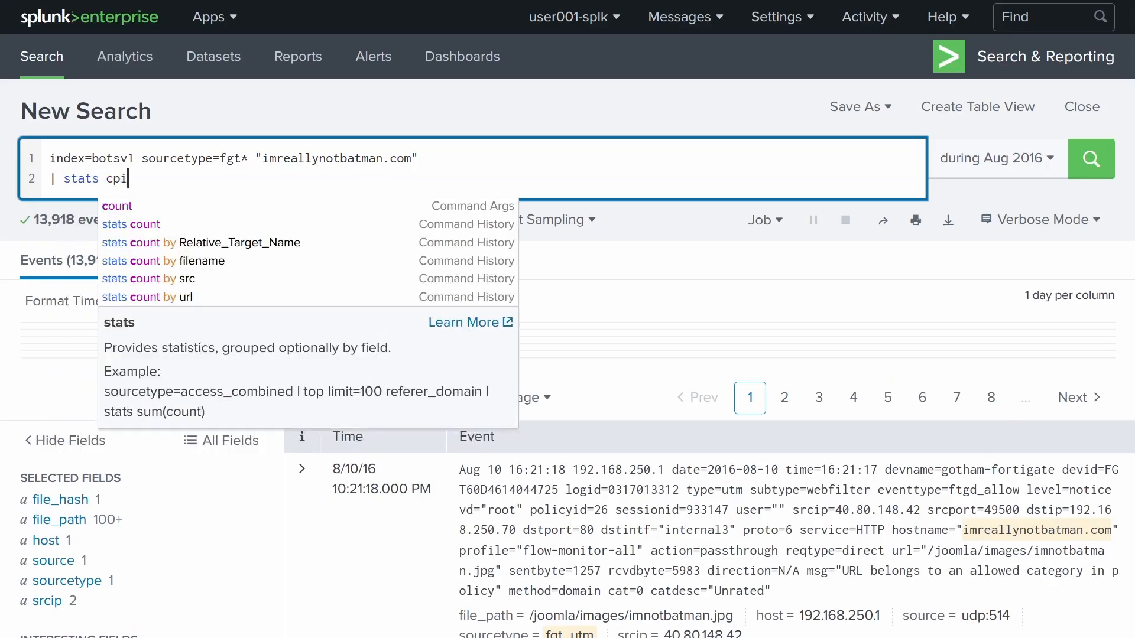
{"action": "key", "text": "BackSpace"}
{"action": "key", "text": "BackSpace"}
{"action": "key", "text": "BackSpace"}
{"action": "type", "text": "count "}
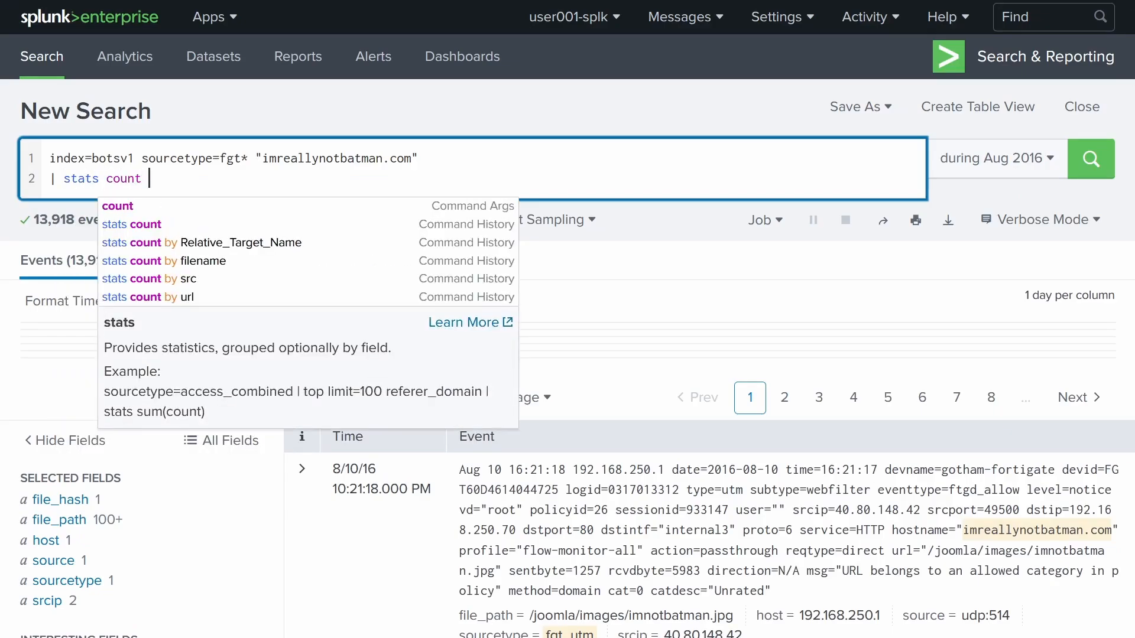
{"action": "type", "text": "by srcip"}
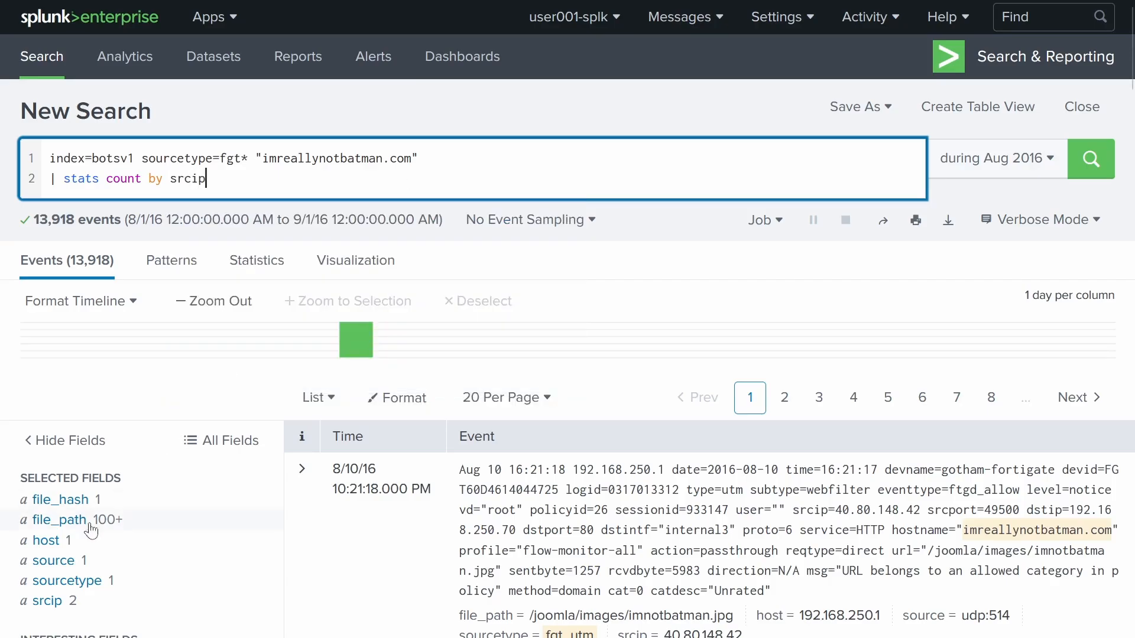
{"action": "scroll", "coordinate": [106, 508], "scroll_direction": "down", "scroll_amount": 4}
{"action": "scroll", "coordinate": [125, 507], "scroll_direction": "up", "scroll_amount": 4}
{"action": "key", "text": "Return"}
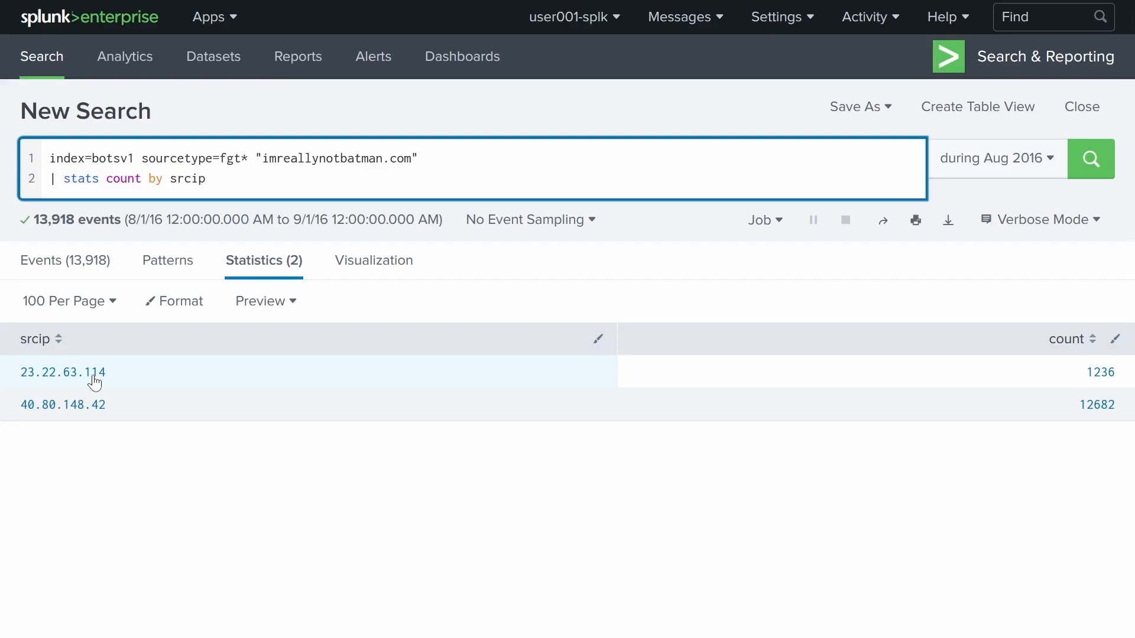
- Copy 23.22.63.114 and delete the stats count by srcip line
{"action": "left_click_drag", "start_coordinate": [126, 371], "coordinate": [12, 375]}
{"action": "key", "text": "ctrl+c"}
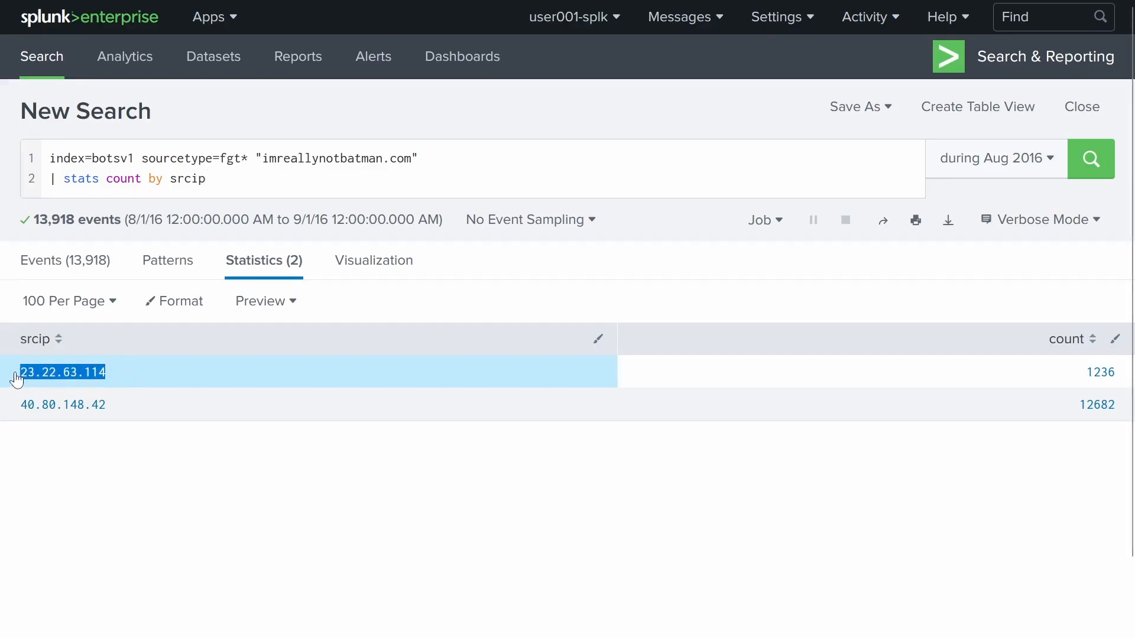
{"action": "left_click_drag", "start_coordinate": [225, 179], "coordinate": [39, 179]}
{"action": "key", "text": "BackSpace"}
{"action": "key", "text": "BackSpace"}
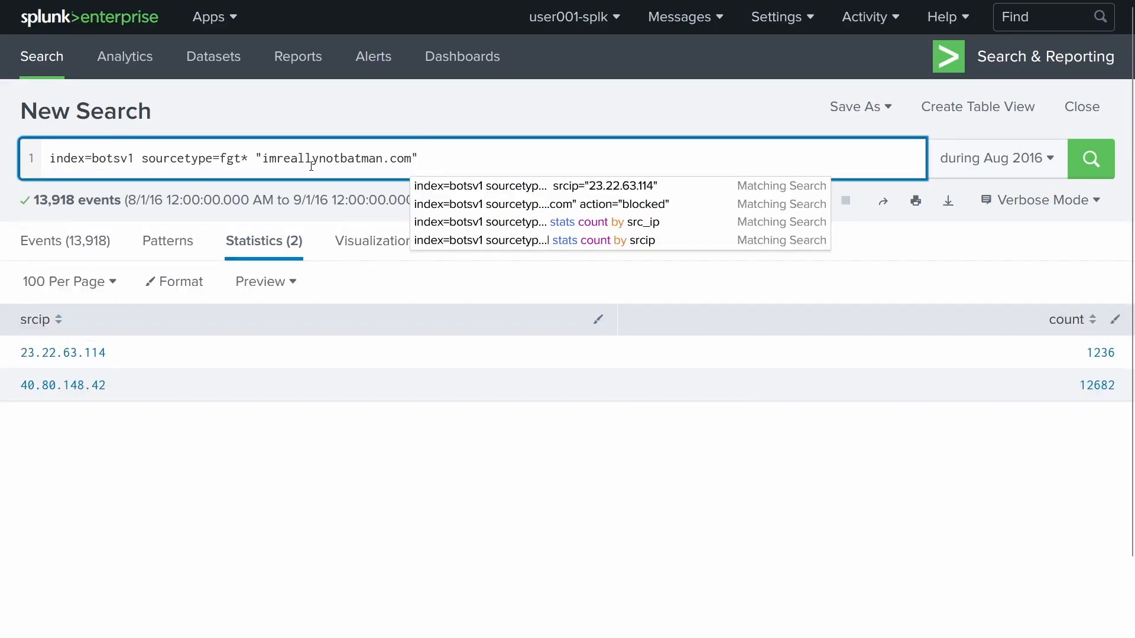
- Add "23.22.63.114" to the query and widen sourcetype to *, returning 5,355 events
{"action": "type", "text": "\""}
{"action": "key", "text": "ctrl+v"}
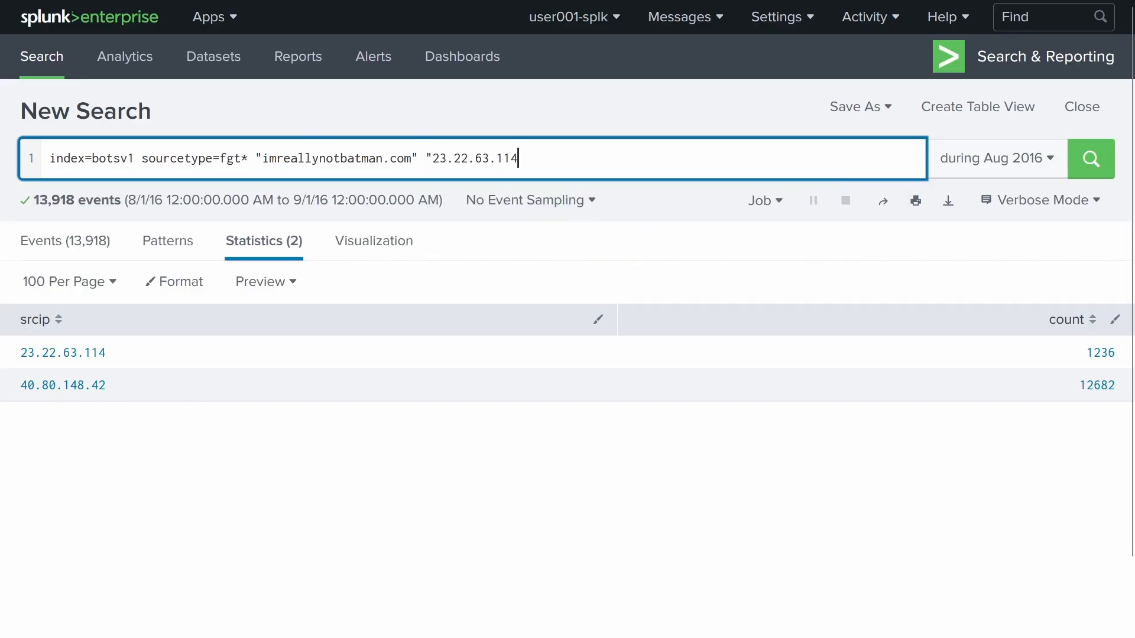
{"action": "type", "text": "\""}
{"action": "key", "text": "BackSpace"}
{"action": "key", "text": "BackSpace"}
{"action": "key", "text": "BackSpace"}
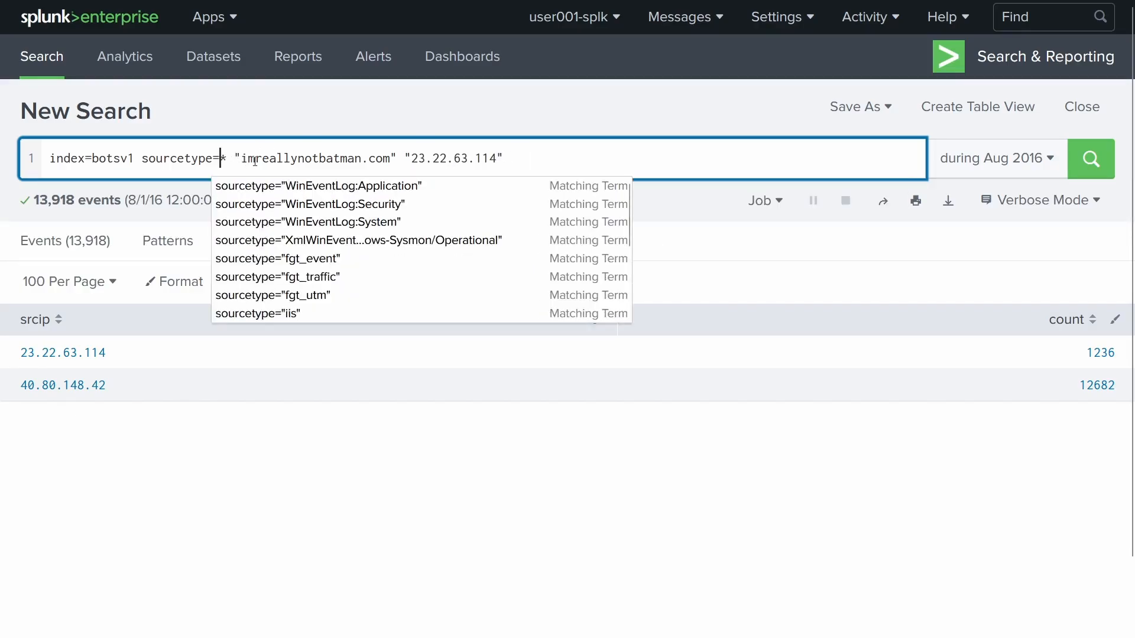
{"action": "key", "text": "Return"}
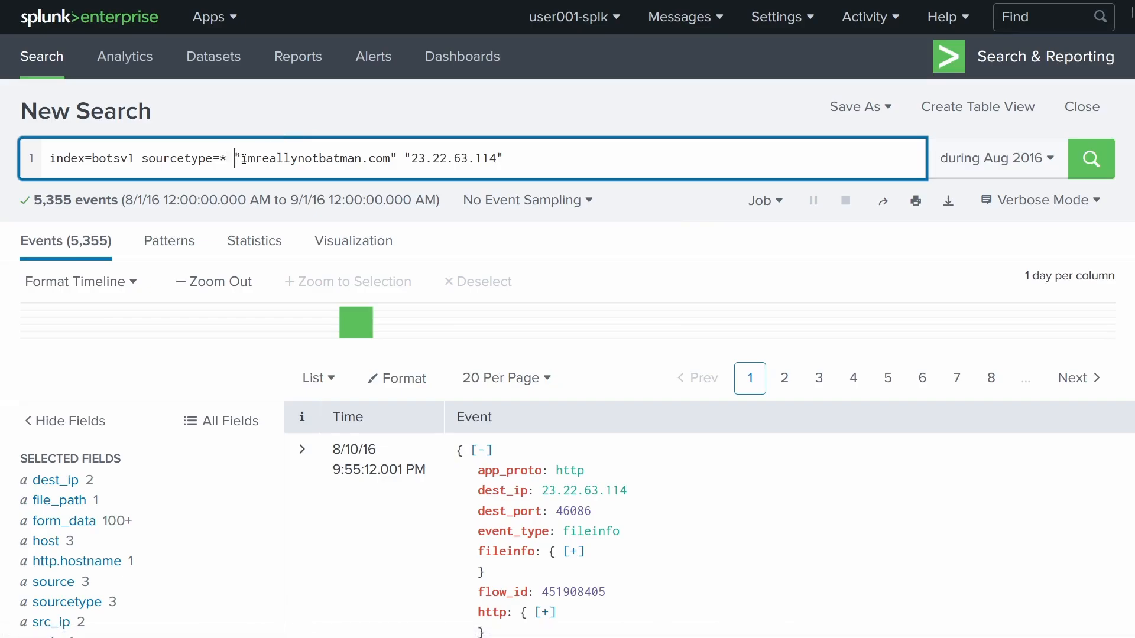
- Check which sourcetypes the 23.22.63.114 events come from
{"action": "left_click_drag", "start_coordinate": [234, 158], "coordinate": [616, 169]}
{"action": "left_click", "coordinate": [519, 177]}
{"action": "scroll", "coordinate": [543, 182], "scroll_direction": "down", "scroll_amount": 4}
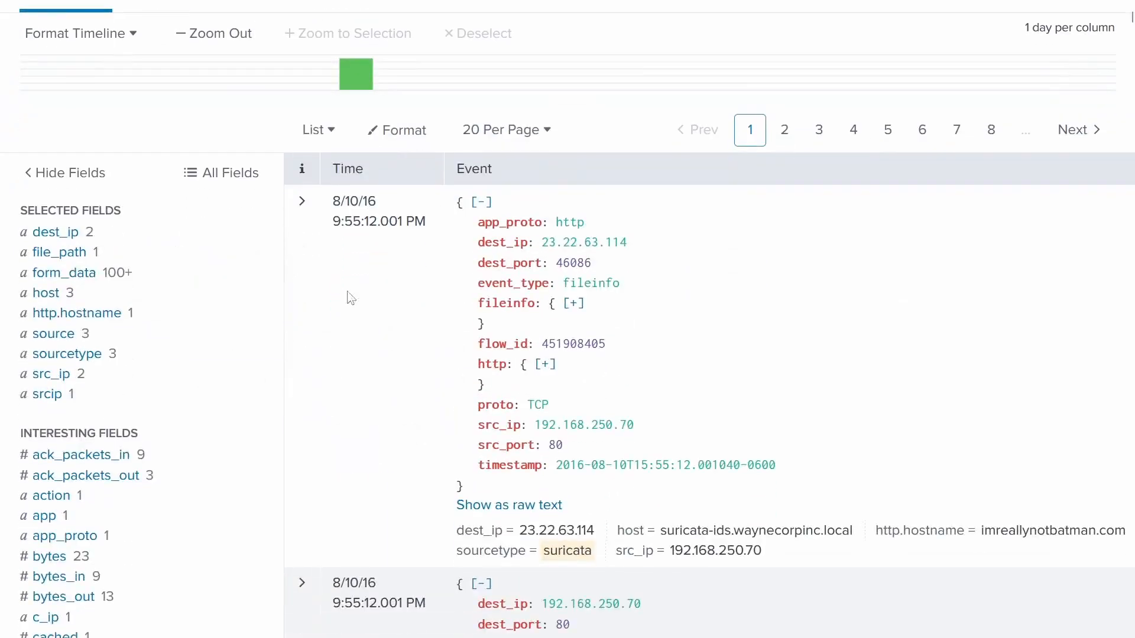
{"action": "left_click", "coordinate": [114, 354]}
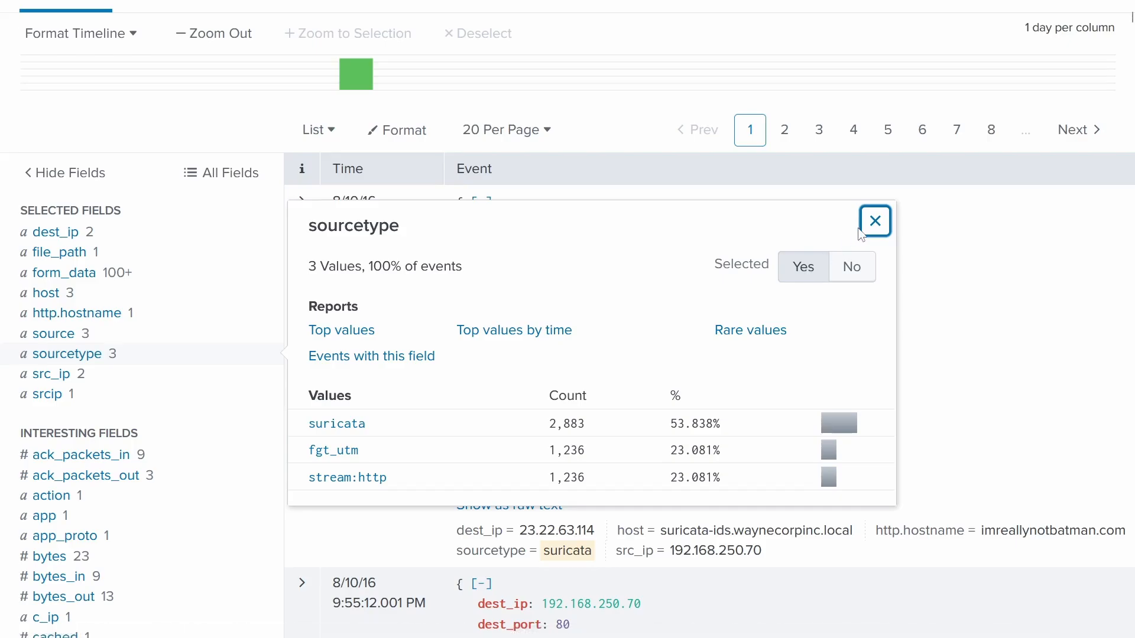
{"action": "left_click", "coordinate": [875, 222]}
- Compare uri and uri_path values; uri shows only /joomla/administrator/index.php (1,236 events)
{"action": "scroll", "coordinate": [136, 290], "scroll_direction": "down", "scroll_amount": 15}
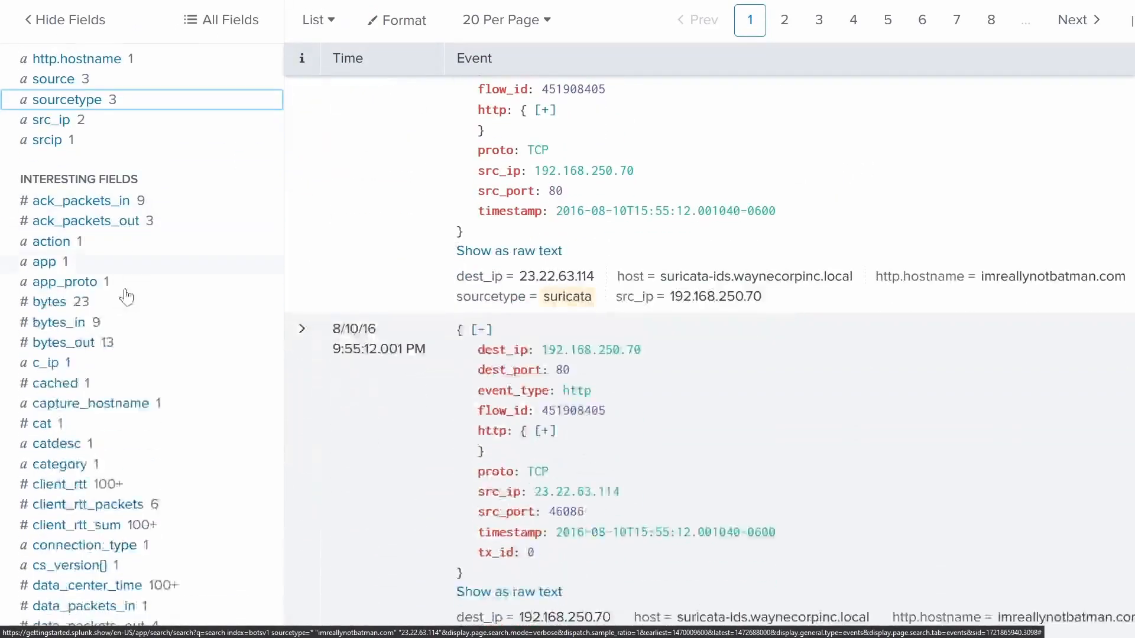
{"action": "scroll", "coordinate": [151, 298], "scroll_direction": "down", "scroll_amount": 8}
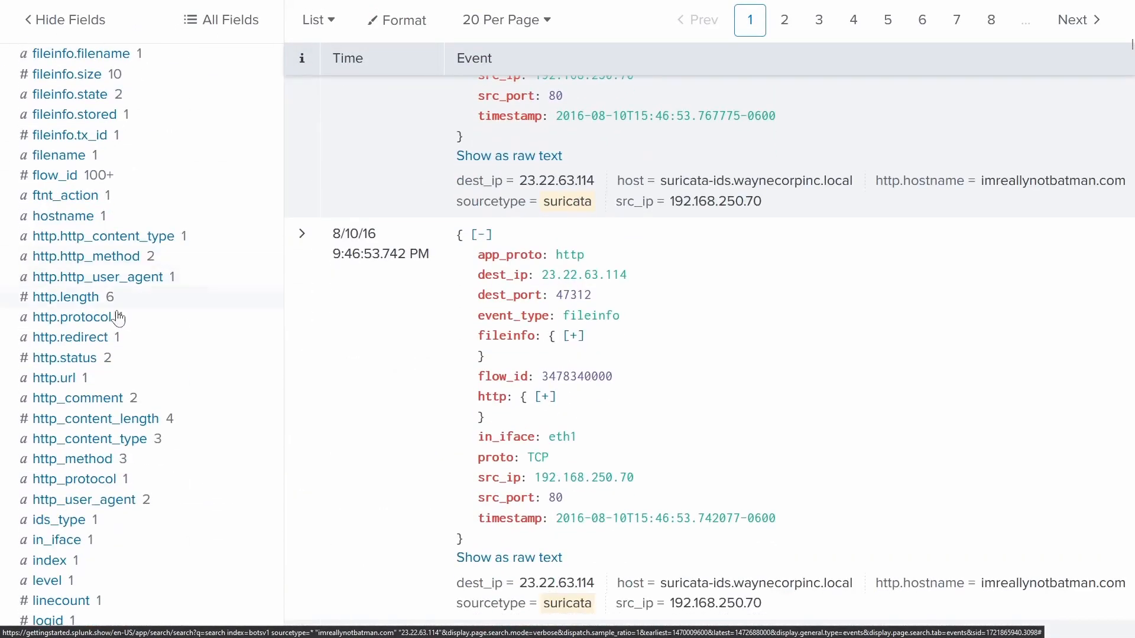
{"action": "scroll", "coordinate": [68, 369], "scroll_direction": "down", "scroll_amount": 4}
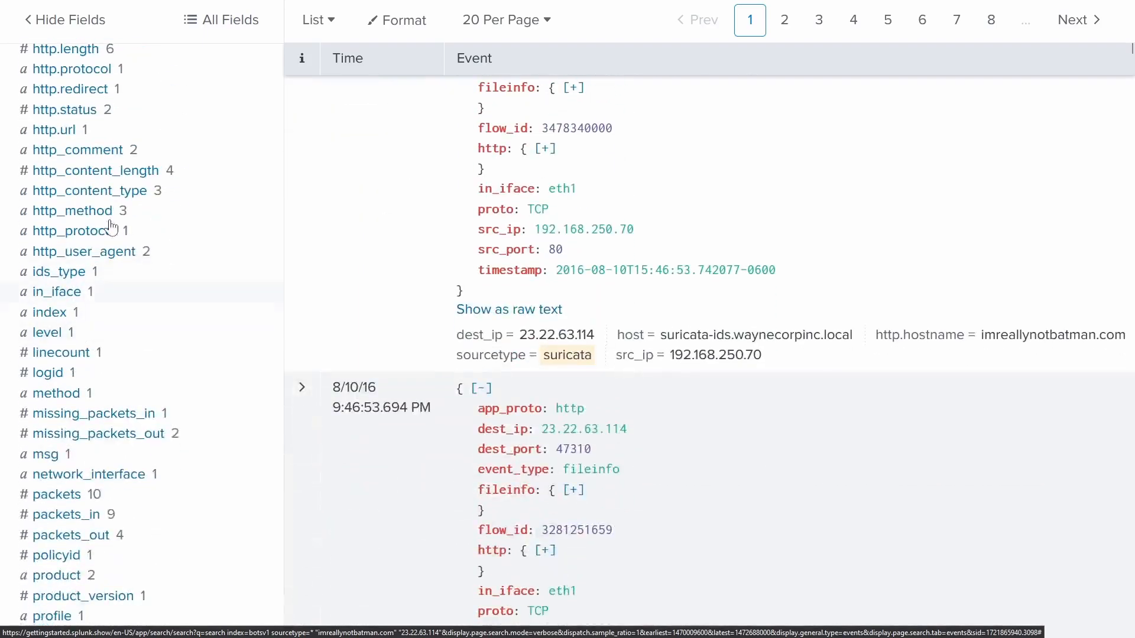
{"action": "scroll", "coordinate": [168, 272], "scroll_direction": "down", "scroll_amount": 17}
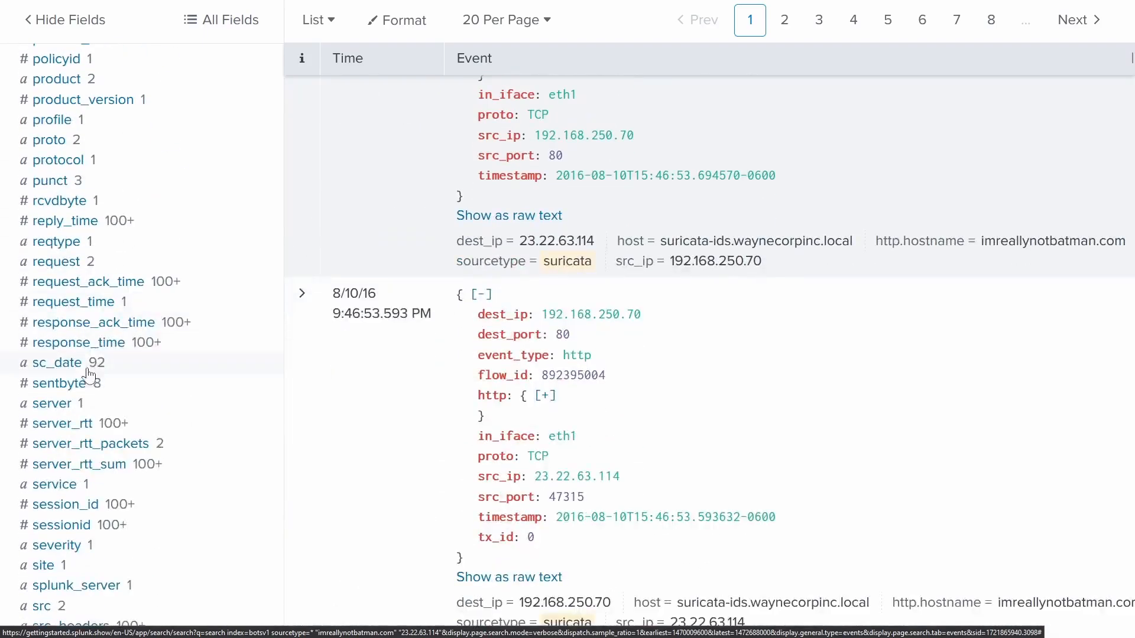
{"action": "scroll", "coordinate": [93, 385], "scroll_direction": "down", "scroll_amount": 5}
{"action": "scroll", "coordinate": [91, 387], "scroll_direction": "up", "scroll_amount": 5}
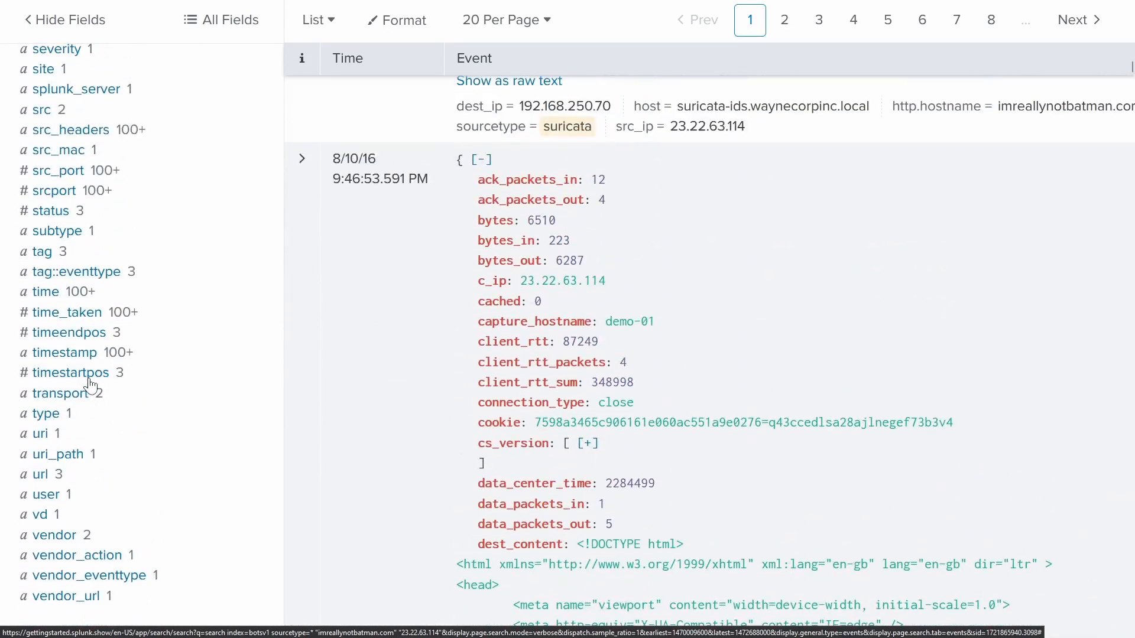
{"action": "scroll", "coordinate": [92, 387], "scroll_direction": "down", "scroll_amount": 4}
{"action": "left_click", "coordinate": [43, 188]}
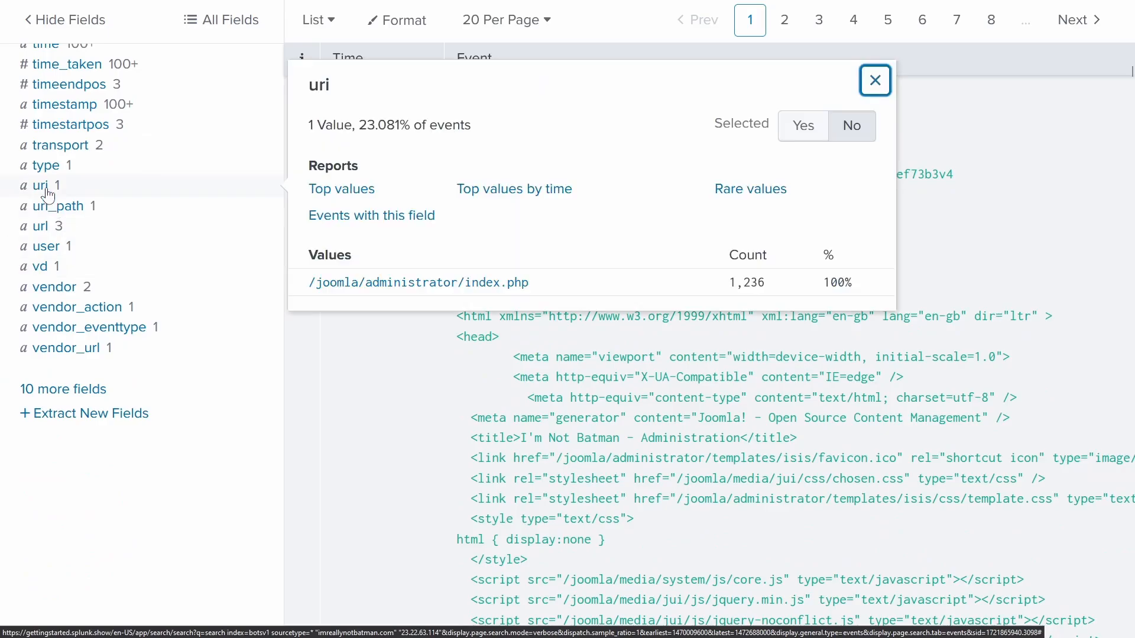
{"action": "left_click", "coordinate": [57, 210]}
{"action": "left_click", "coordinate": [41, 188]}
{"action": "left_click", "coordinate": [52, 210]}
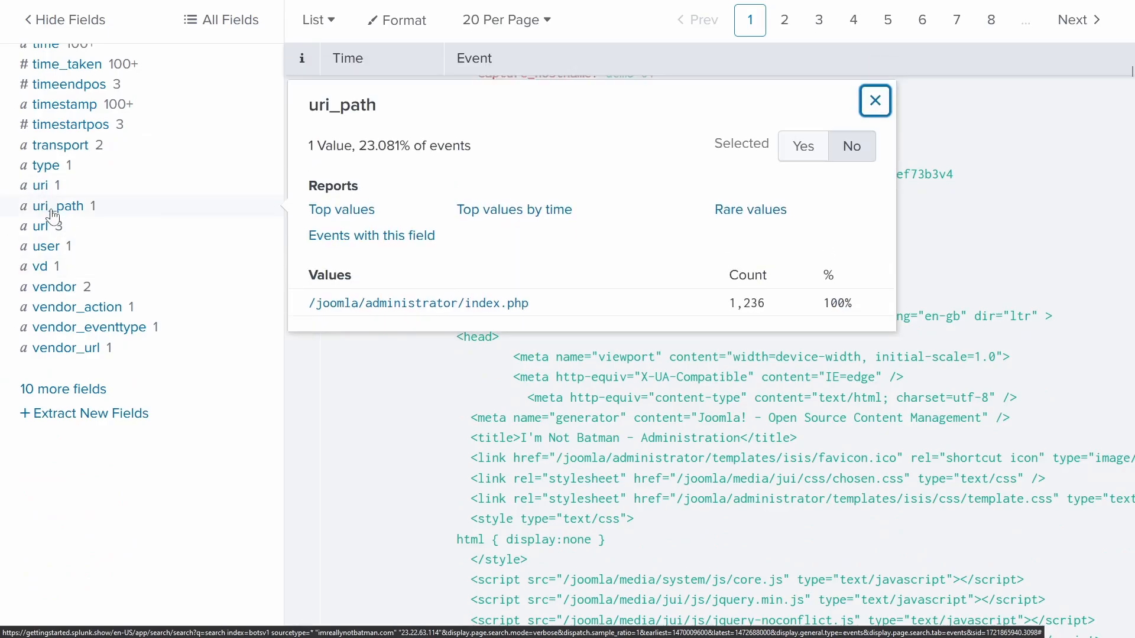
{"action": "left_click", "coordinate": [42, 188]}
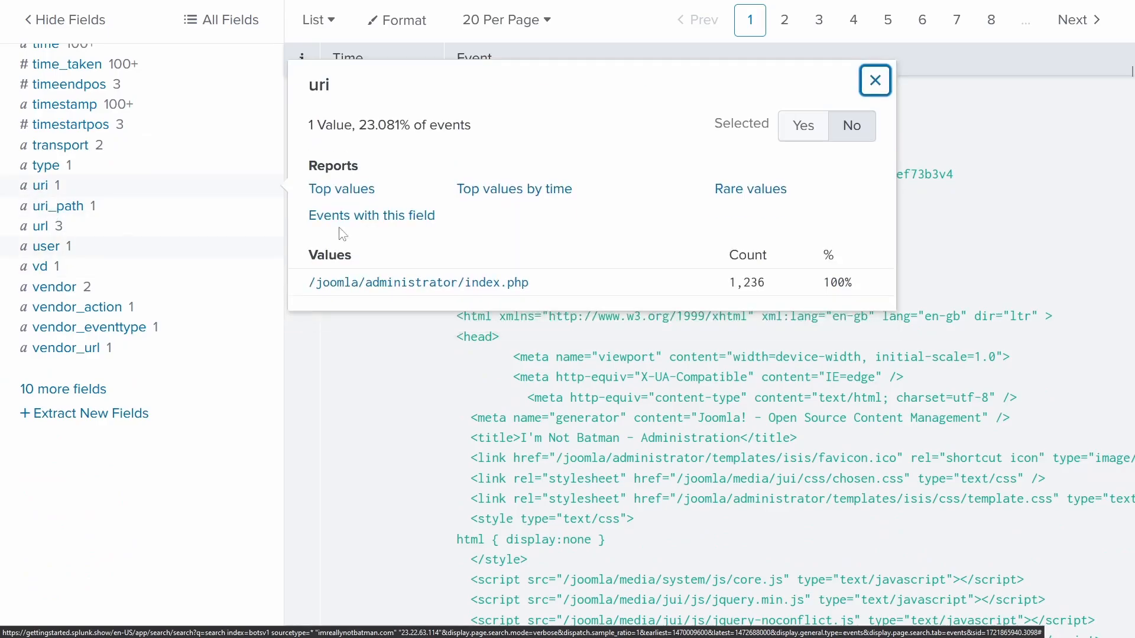
- Filter on uri="/joomla/administrator/index.php" and browse the form_data login submission values
{"action": "left_click", "coordinate": [422, 283]}
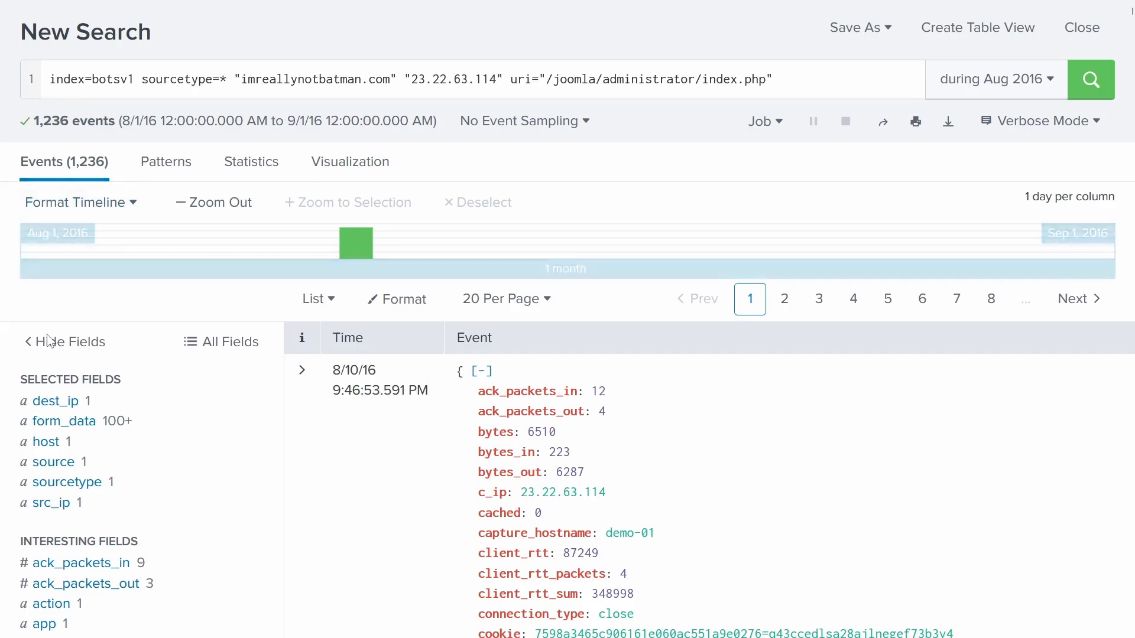
{"action": "left_click", "coordinate": [64, 433]}
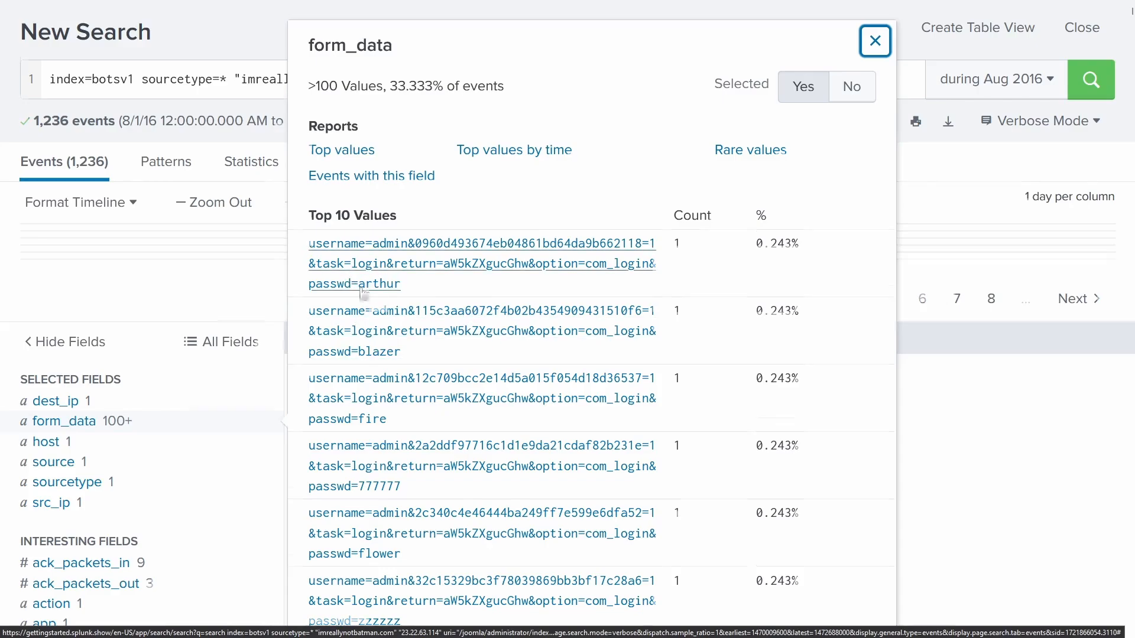
{"action": "scroll", "coordinate": [442, 244], "scroll_direction": "down", "scroll_amount": 4}
{"action": "scroll", "coordinate": [416, 254], "scroll_direction": "down", "scroll_amount": 8}
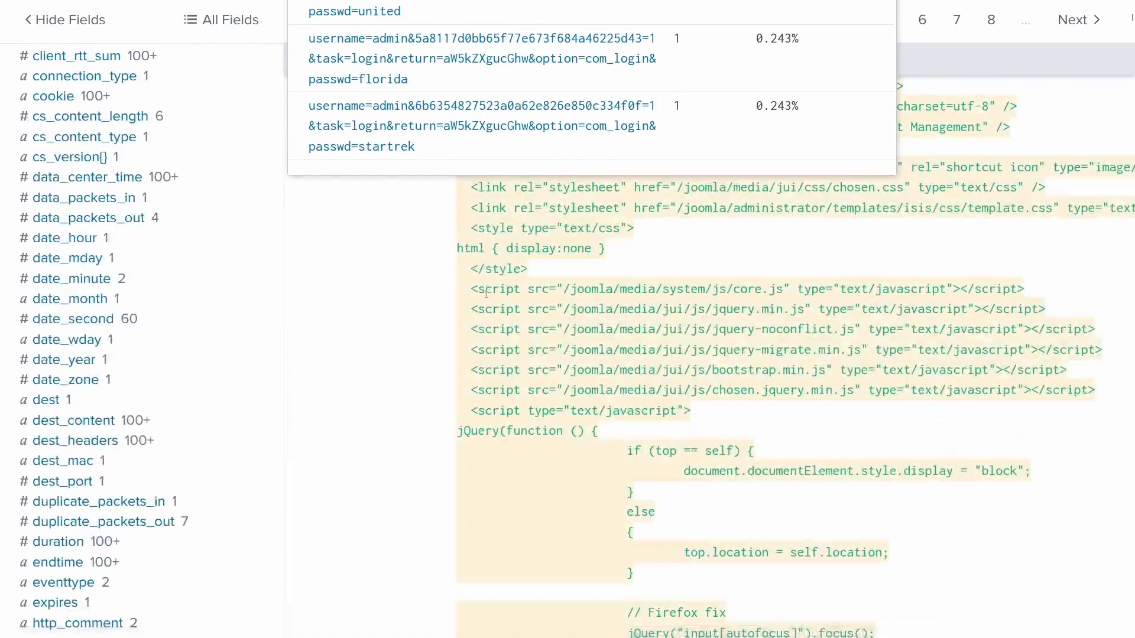
{"action": "scroll", "coordinate": [497, 334], "scroll_direction": "up", "scroll_amount": 8}
{"action": "scroll", "coordinate": [552, 349], "scroll_direction": "up", "scroll_amount": 5}
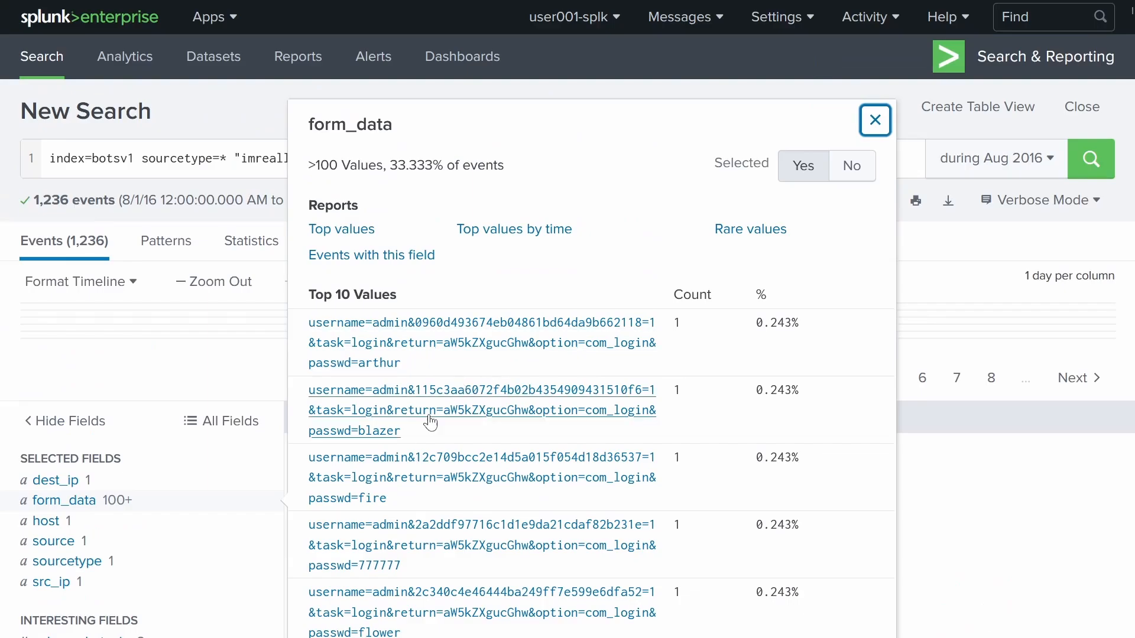
{"action": "scroll", "coordinate": [431, 423], "scroll_direction": "down", "scroll_amount": 4}
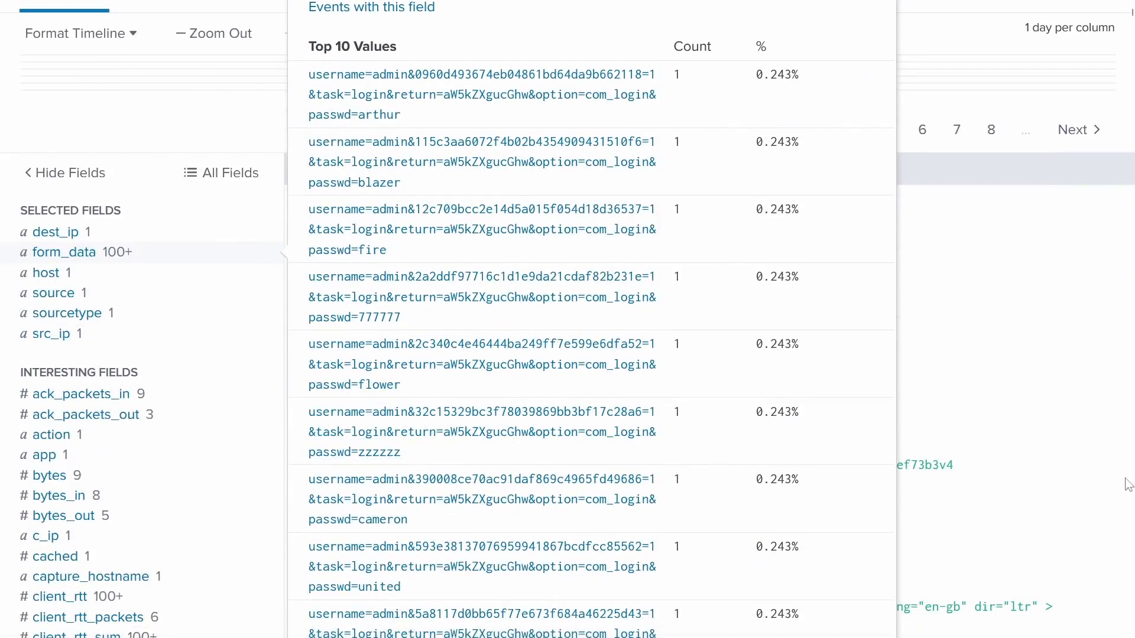
{"action": "scroll", "coordinate": [564, 435], "scroll_direction": "up", "scroll_amount": 3}
{"action": "scroll", "coordinate": [564, 435], "scroll_direction": "up", "scroll_amount": 1}
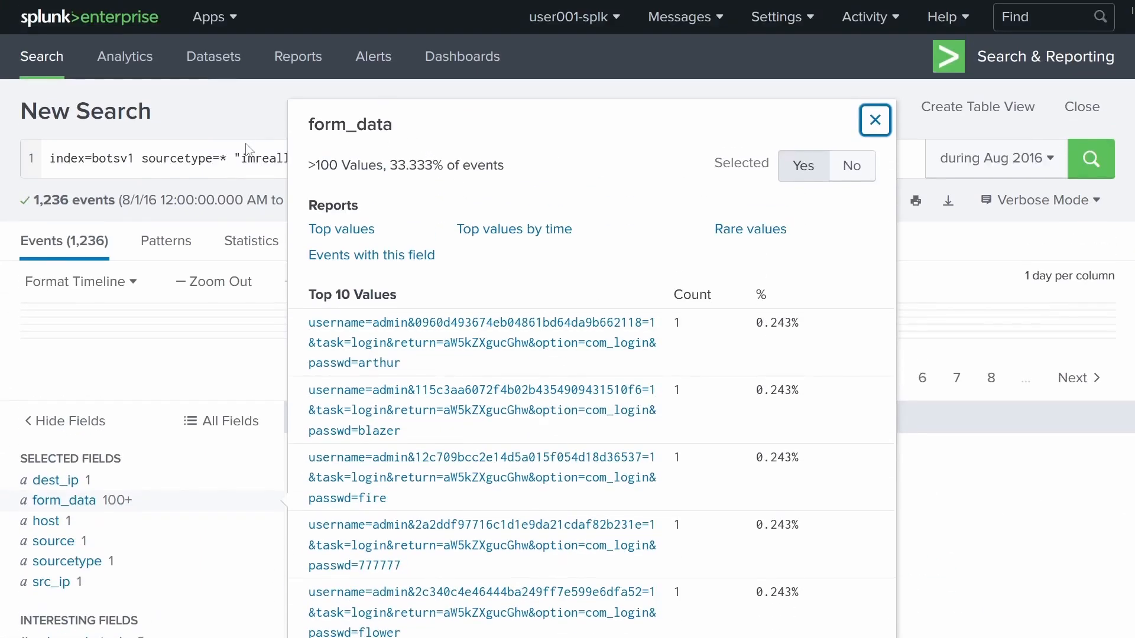
{"action": "left_click", "coordinate": [770, 165]}
- Append | stats count by form_data, listing 412 distinct admin login attempts
{"action": "key", "text": "shift+Return"}
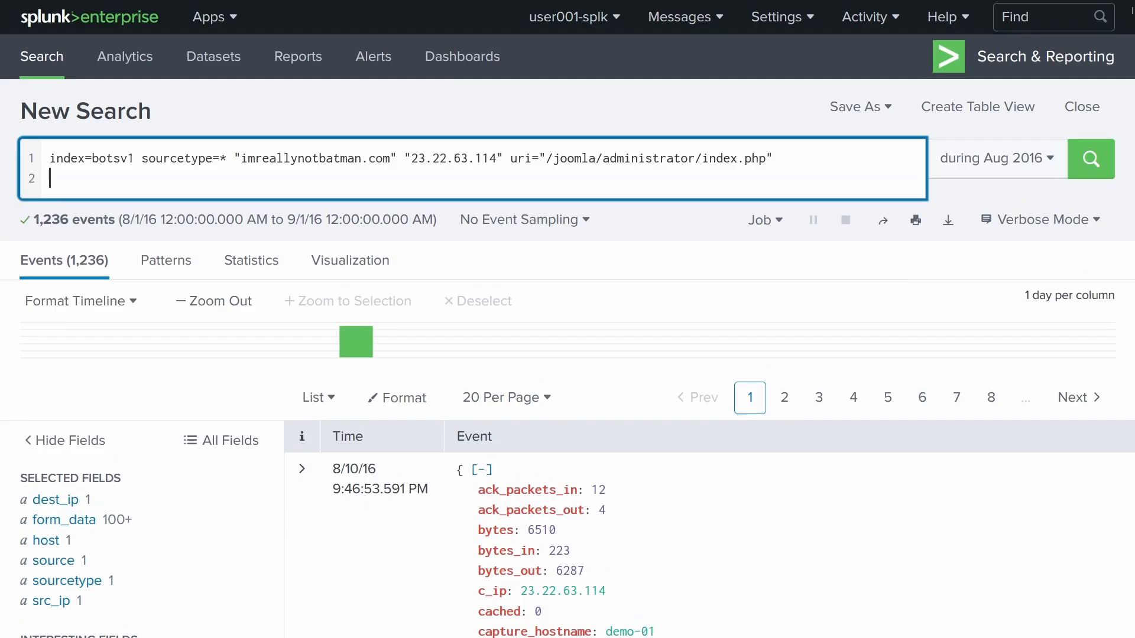
{"action": "type", "text": "|"}
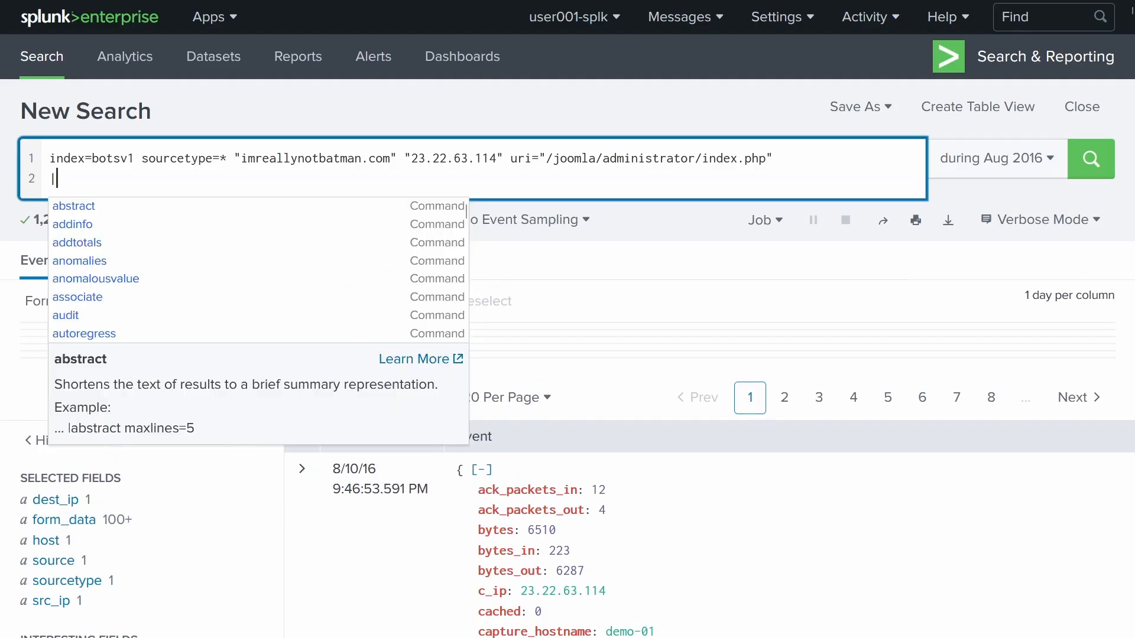
{"action": "type", "text": " st"}
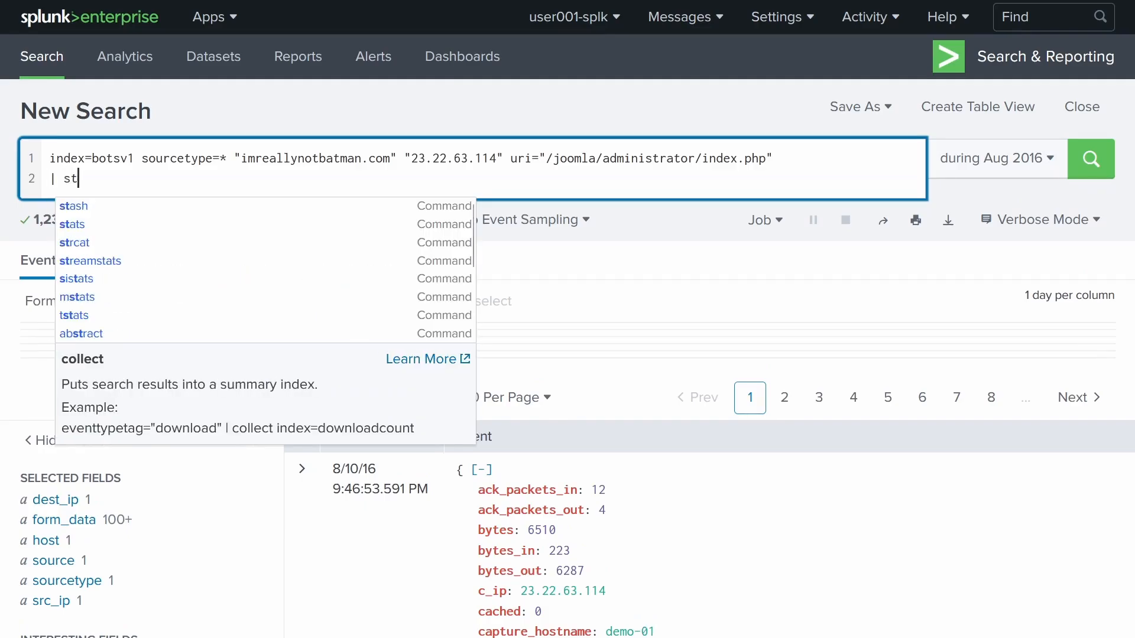
{"action": "type", "text": "ats count "}
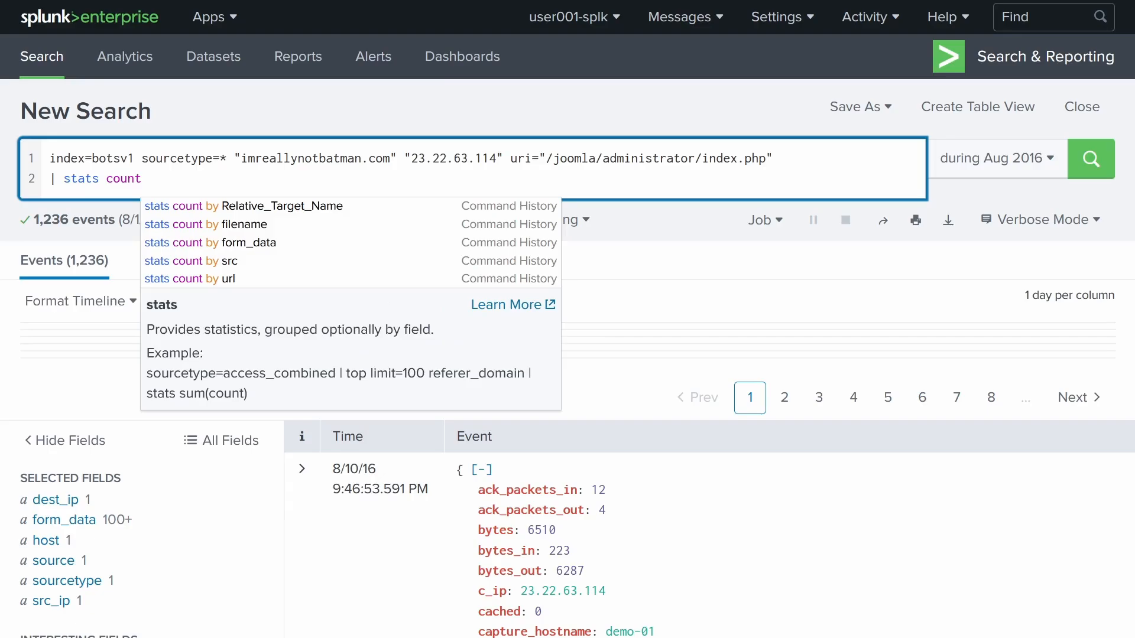
{"action": "type", "text": "by"}
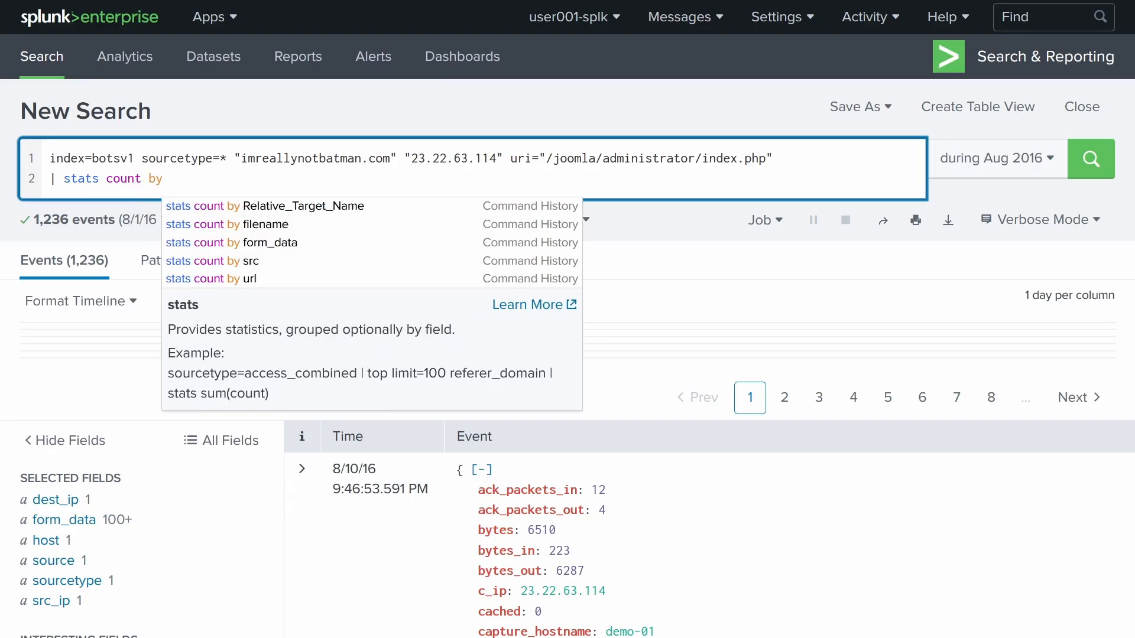
{"action": "type", "text": " form_data"}
{"action": "key", "text": "Return"}
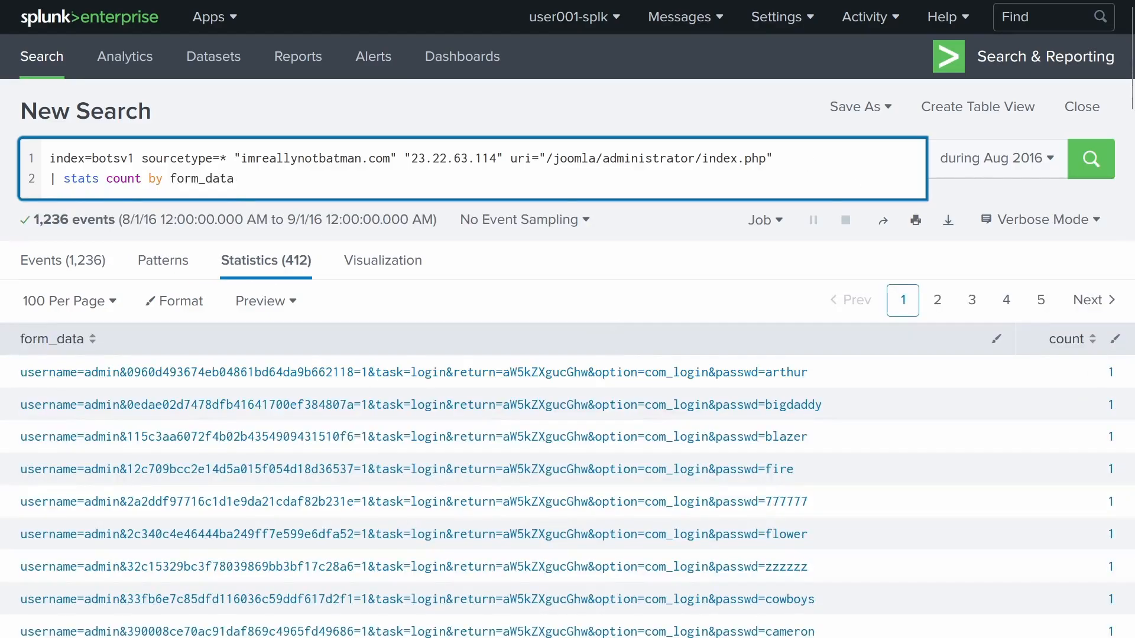
{"action": "scroll", "coordinate": [647, 243], "scroll_direction": "down", "scroll_amount": 4}
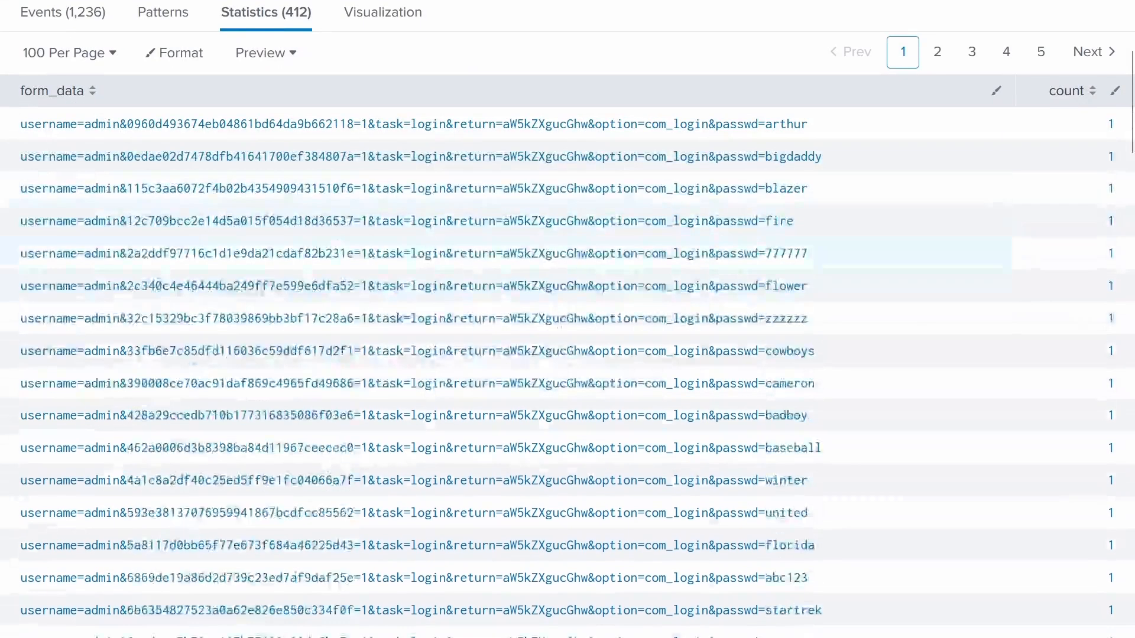
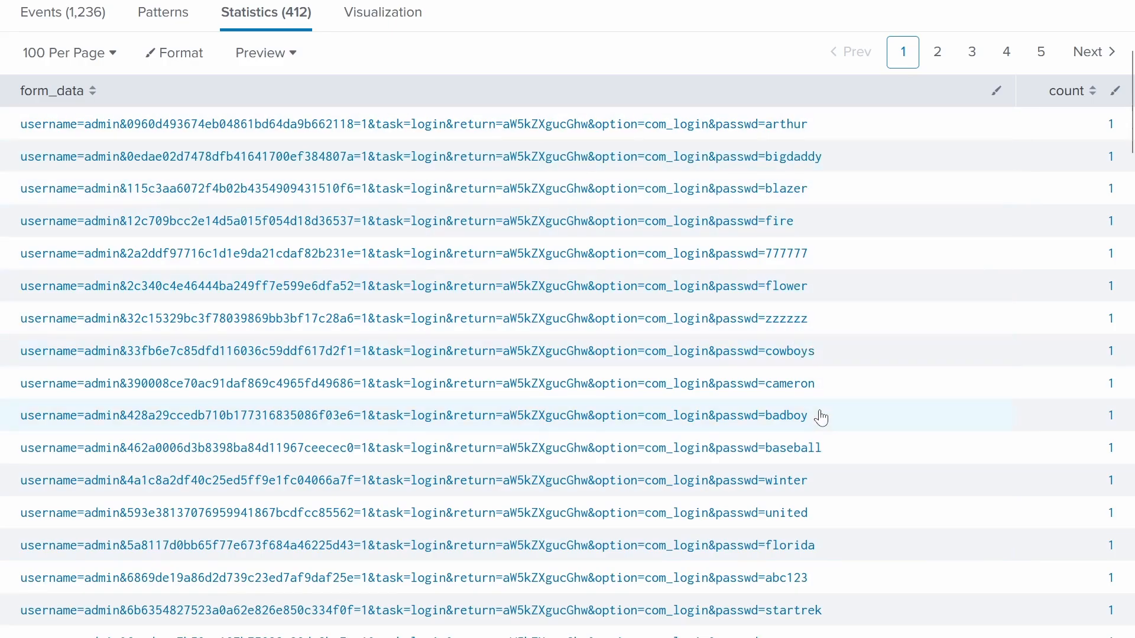
- Copy the attacker IP 23.22.63.114 from the search query and go to the BOTS scoreboard
{"action": "scroll", "coordinate": [822, 411], "scroll_direction": "down", "scroll_amount": 3}
{"action": "scroll", "coordinate": [830, 387], "scroll_direction": "up", "scroll_amount": 6}
{"action": "scroll", "coordinate": [836, 384], "scroll_direction": "down", "scroll_amount": 3}
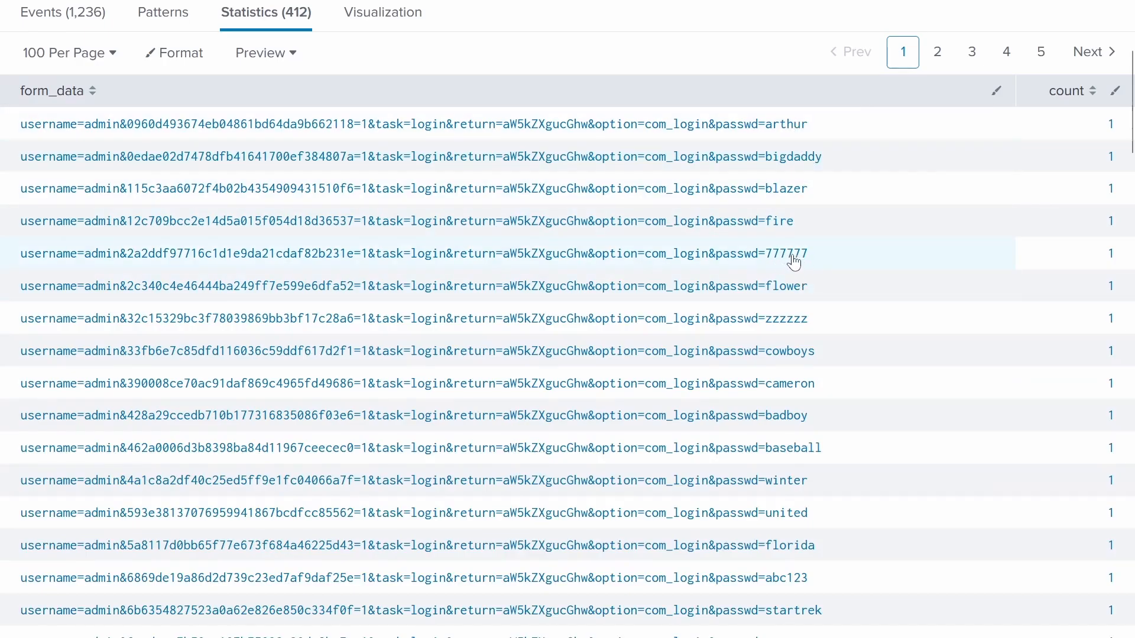
{"action": "scroll", "coordinate": [793, 309], "scroll_direction": "down", "scroll_amount": 4}
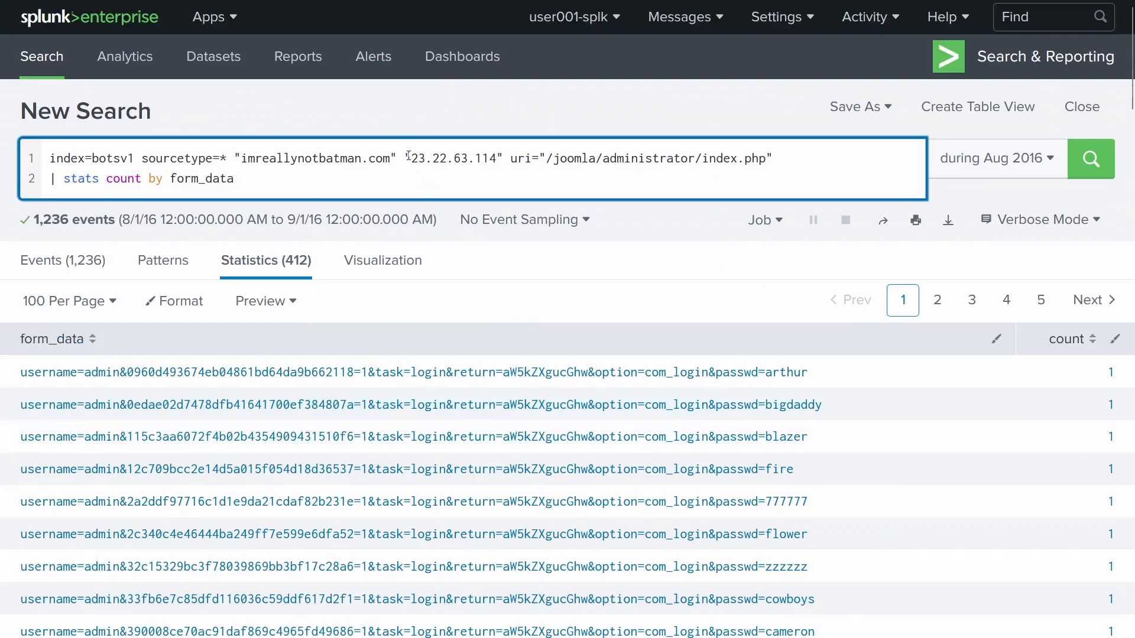
{"action": "left_click_drag", "start_coordinate": [411, 157], "coordinate": [498, 158]}
{"action": "right_click", "coordinate": [491, 160]}
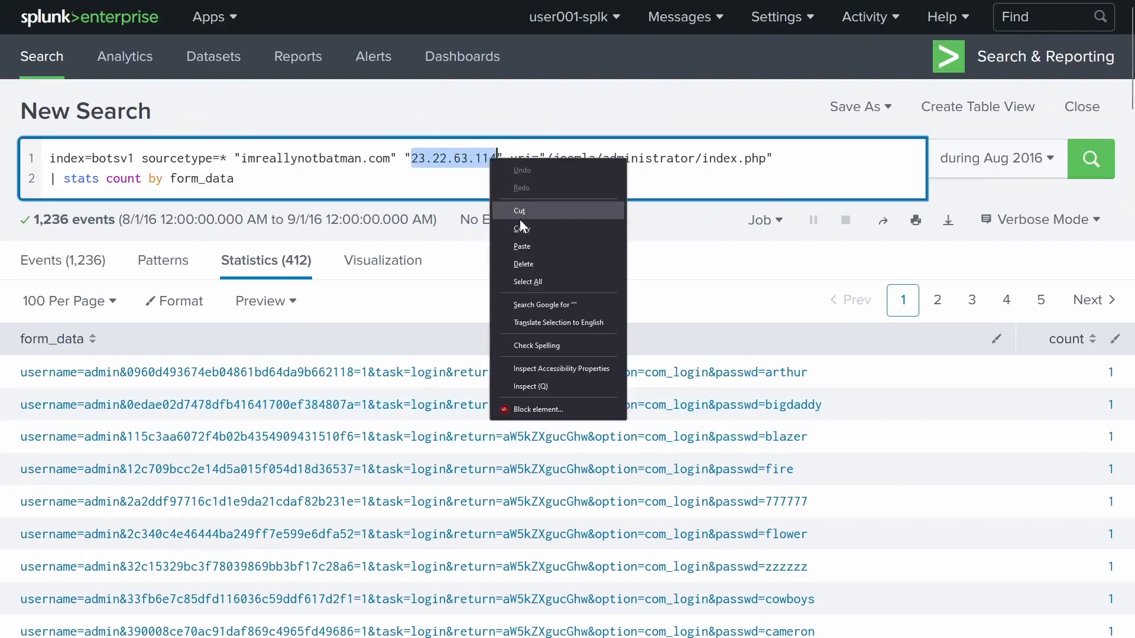
{"action": "left_click", "coordinate": [520, 220]}
{"action": "scroll", "coordinate": [405, 349], "scroll_direction": "down", "scroll_amount": 4}
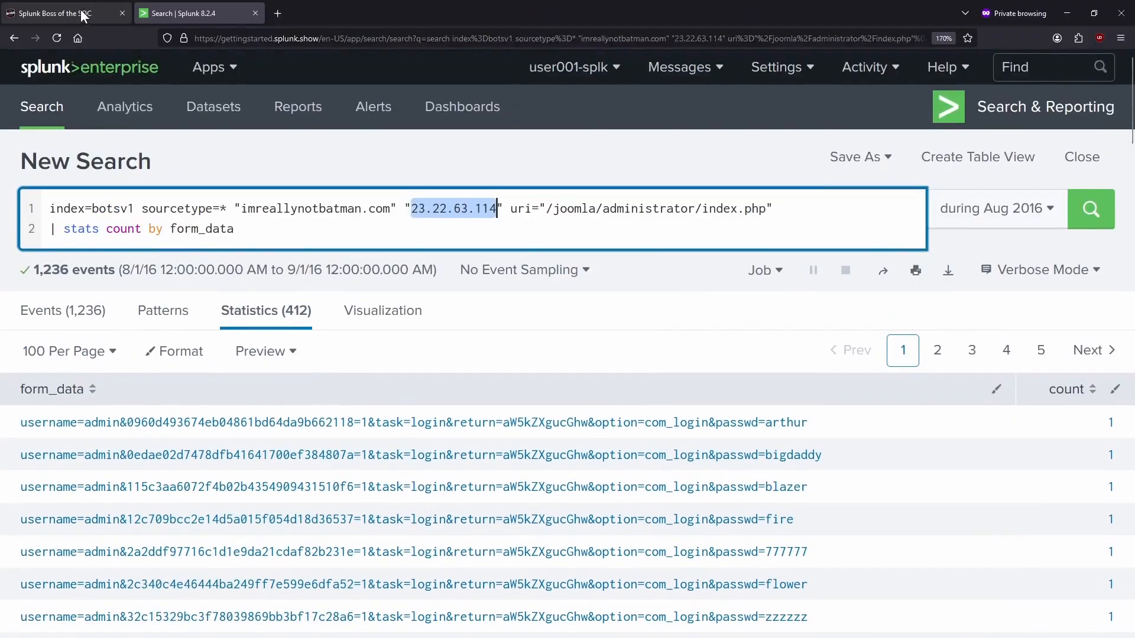
{"action": "left_click", "coordinate": [77, 14]}
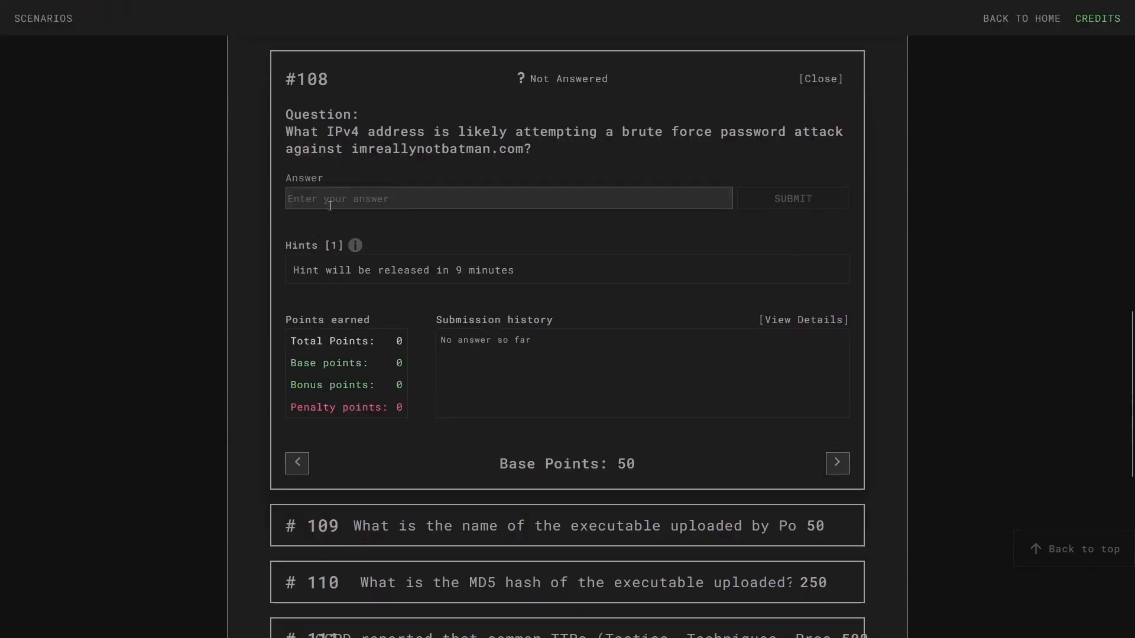
- Submit 23.22.63.114 as the answer to question #108
{"action": "right_click", "coordinate": [330, 251]}
{"action": "left_click", "coordinate": [365, 339]}
{"action": "key", "text": "Return"}
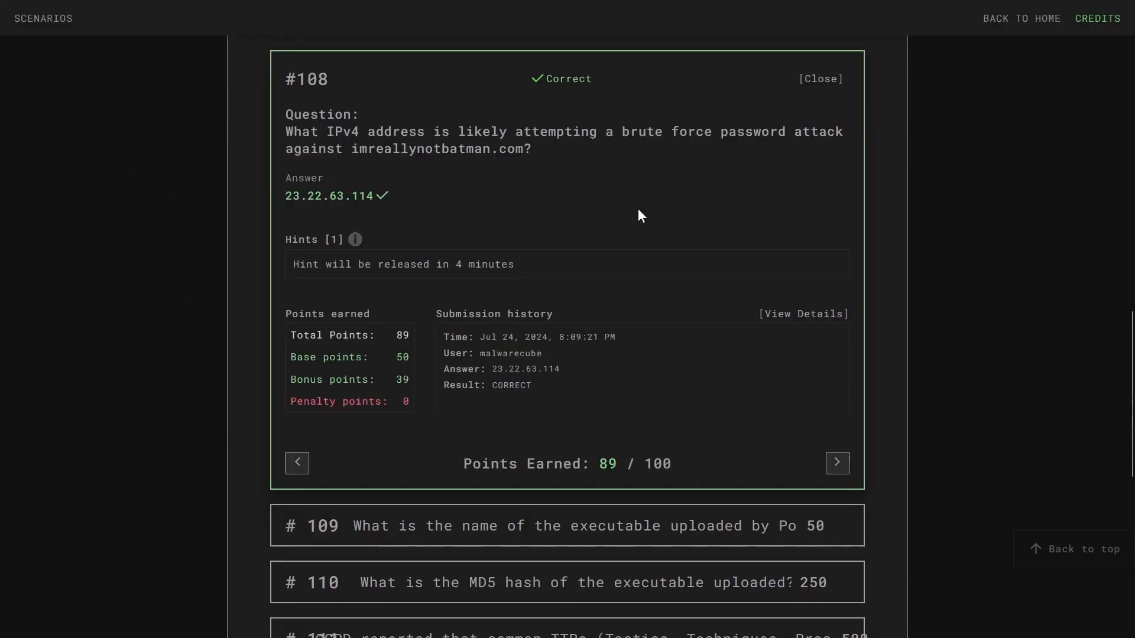
- Expand question #109, then return to the Splunk search
{"action": "scroll", "coordinate": [638, 209], "scroll_direction": "down", "scroll_amount": 5}
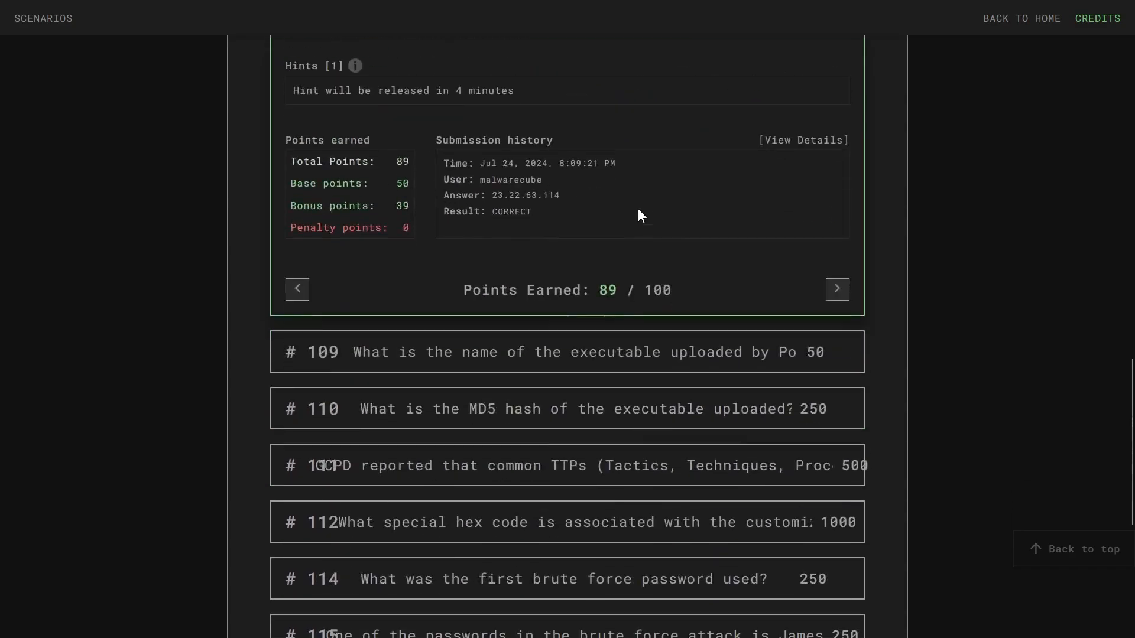
{"action": "left_click", "coordinate": [619, 194]}
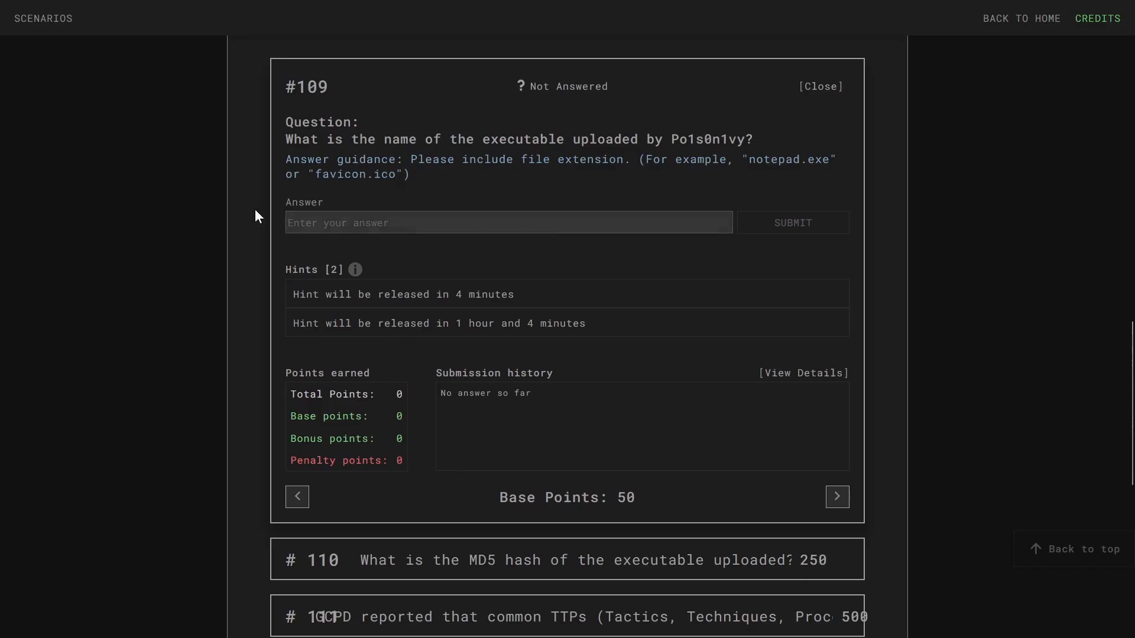
{"action": "left_click", "coordinate": [201, 8]}
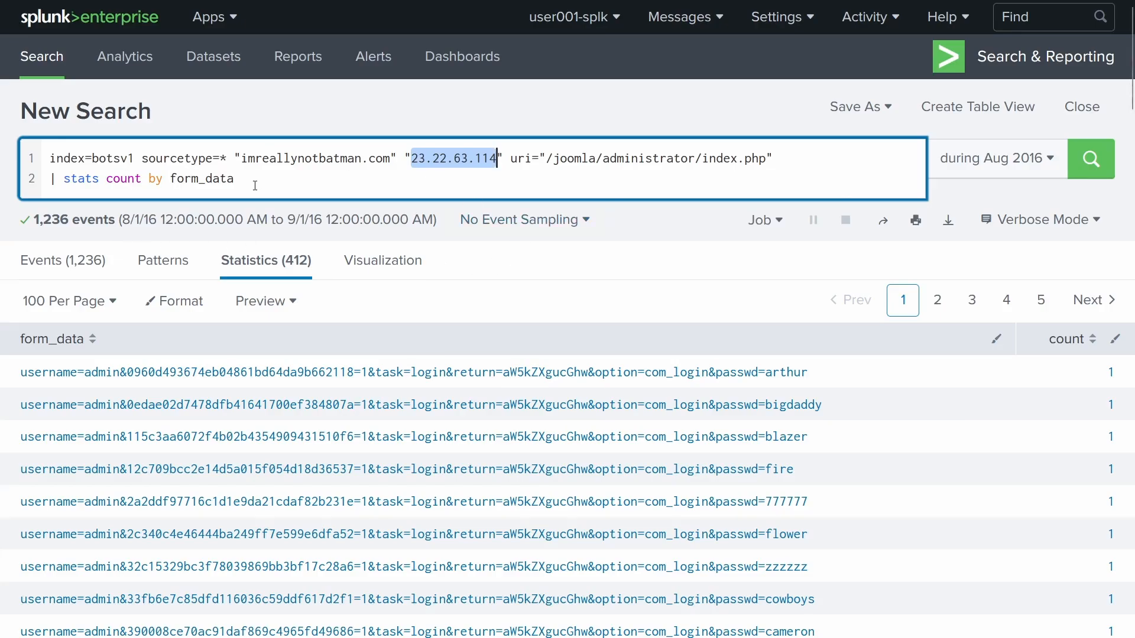
- Delete the IP, URI filter and form_data stats that follow "imreallynotbatman.com" in the query
{"action": "left_click_drag", "start_coordinate": [254, 186], "coordinate": [510, 164]}
{"action": "key", "text": "BackSpace"}
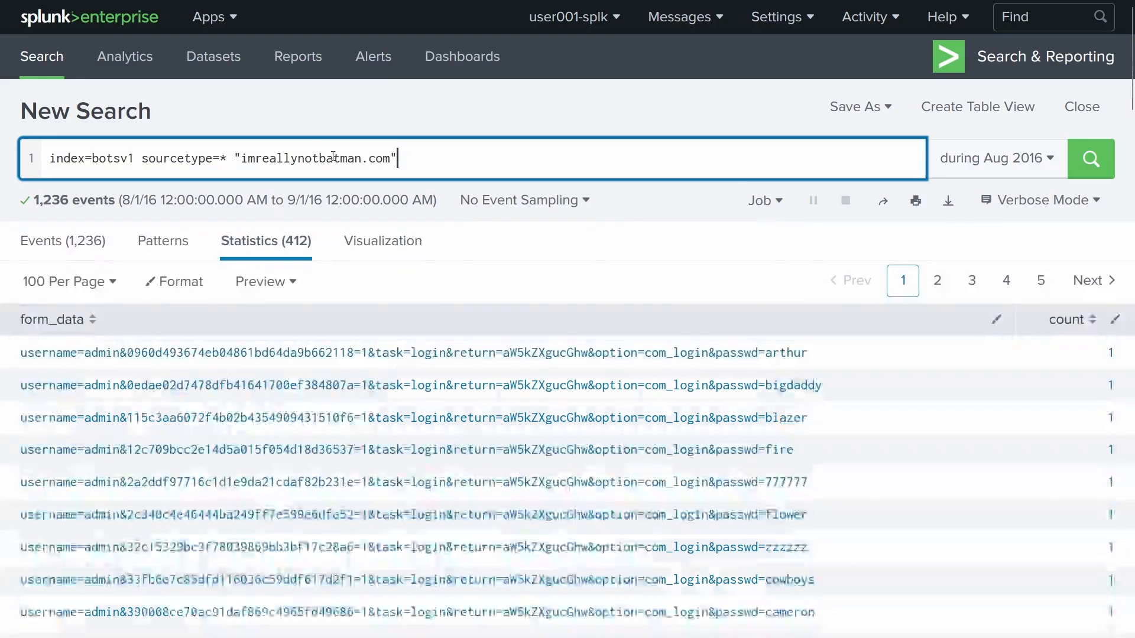
{"action": "left_click", "coordinate": [230, 157]}
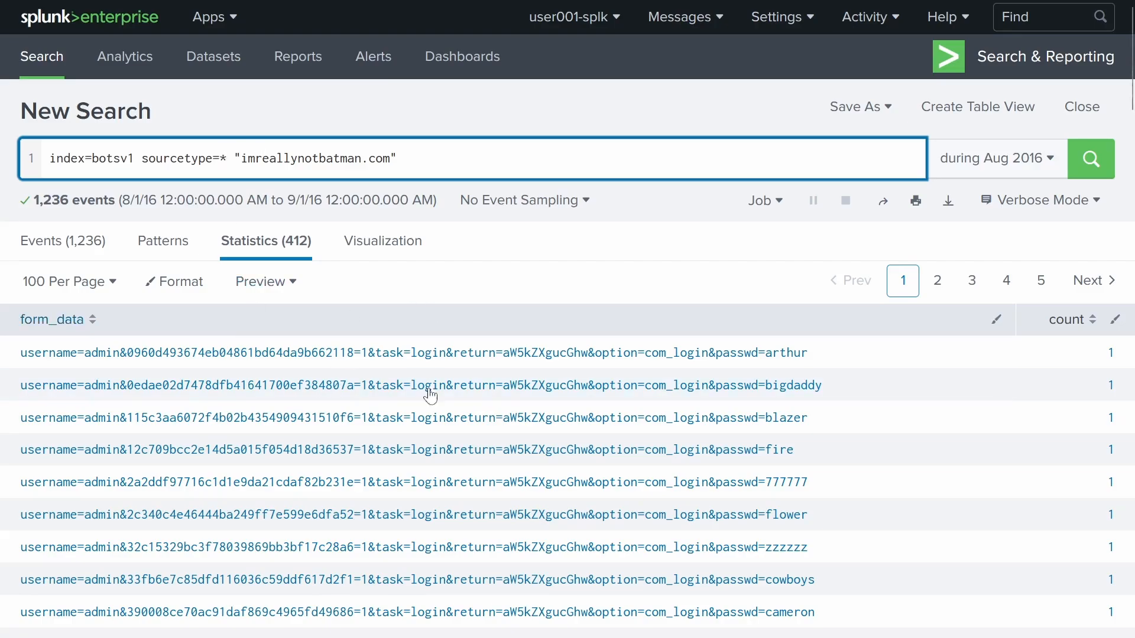
{"action": "scroll", "coordinate": [751, 493], "scroll_direction": "down", "scroll_amount": 4}
{"action": "scroll", "coordinate": [750, 481], "scroll_direction": "up", "scroll_amount": 4}
- Append AND ".exe" to the end of the search query
{"action": "left_click_drag", "start_coordinate": [451, 169], "coordinate": [50, 158]}
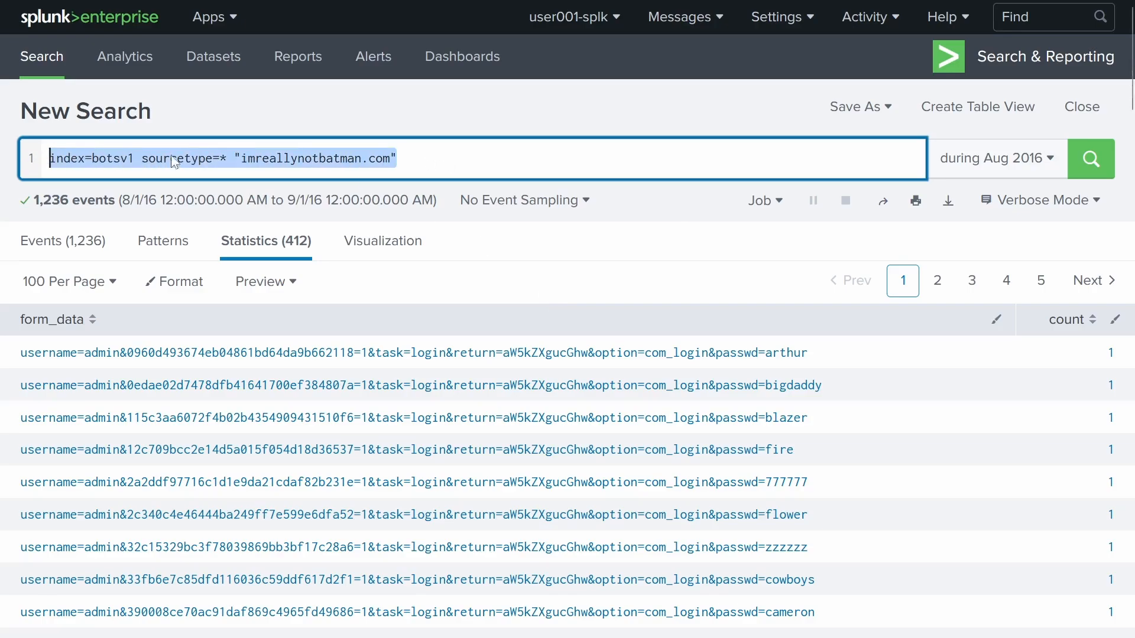
{"action": "left_click", "coordinate": [432, 158]}
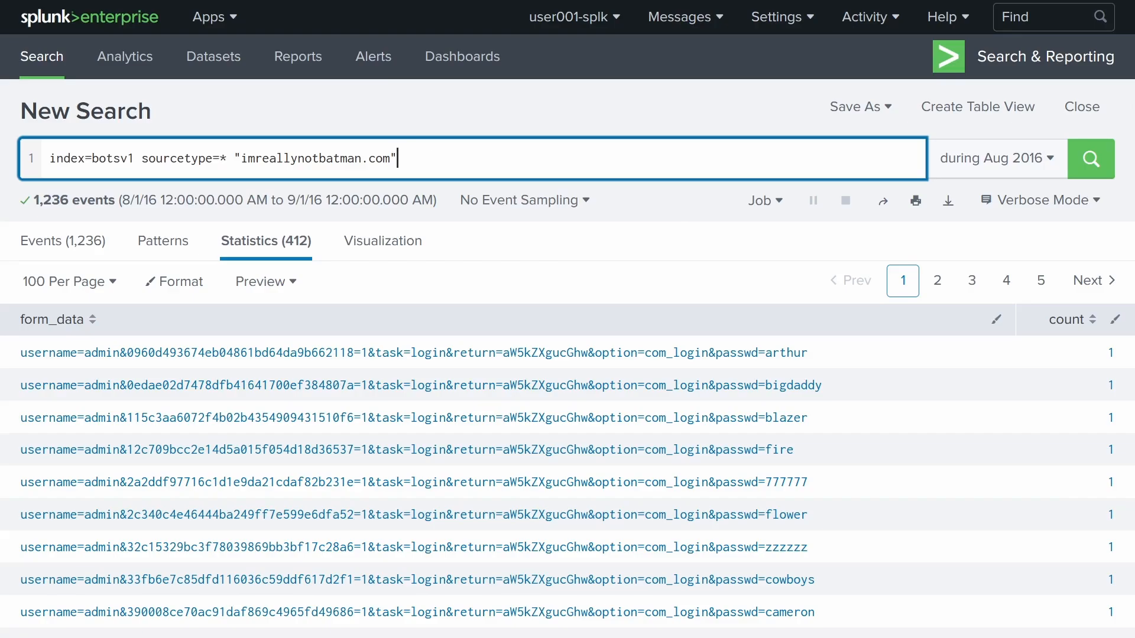
{"action": "type", "text": "\"AND"}
{"action": "left_click_drag", "start_coordinate": [340, 159], "coordinate": [405, 156]}
{"action": "left_click_drag", "start_coordinate": [242, 159], "coordinate": [414, 137]}
{"action": "left_click", "coordinate": [445, 157]}
{"action": "type", "text": ".exe"}
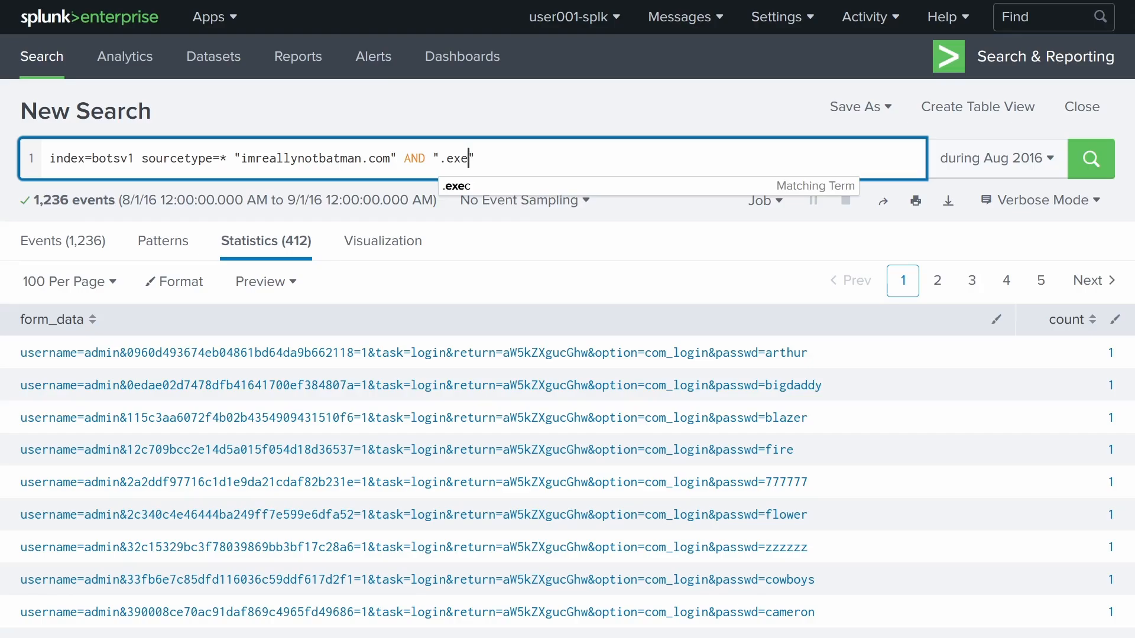
{"action": "key", "text": "Left"}
{"action": "key", "text": "Left"}
{"action": "key", "text": "Left"}
{"action": "key", "text": "Left"}
- Complete the term as "*.exe" and run the search, browsing the 86 returned events
{"action": "type", "text": "*"}
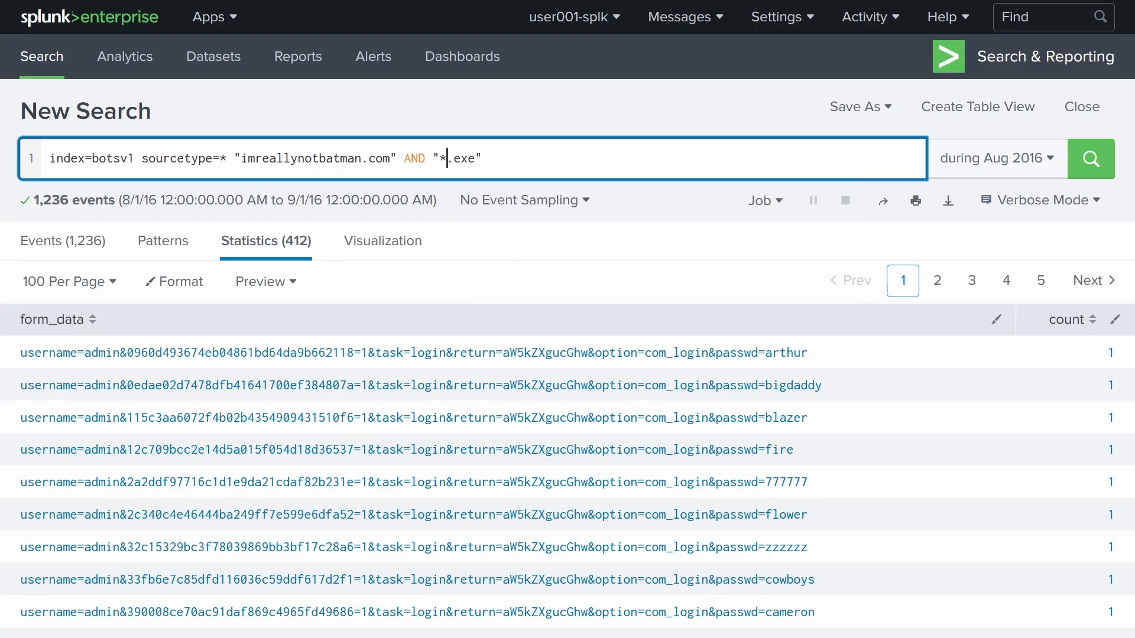
{"action": "key", "text": "Return"}
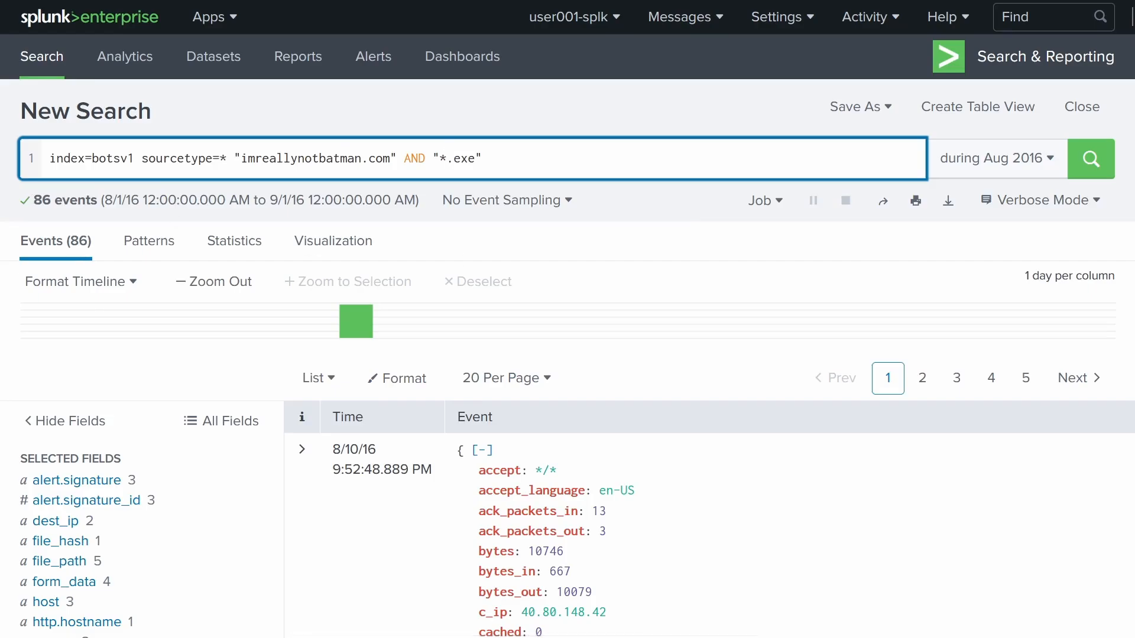
{"action": "scroll", "coordinate": [328, 394], "scroll_direction": "down", "scroll_amount": 5}
{"action": "scroll", "coordinate": [431, 414], "scroll_direction": "down", "scroll_amount": 5}
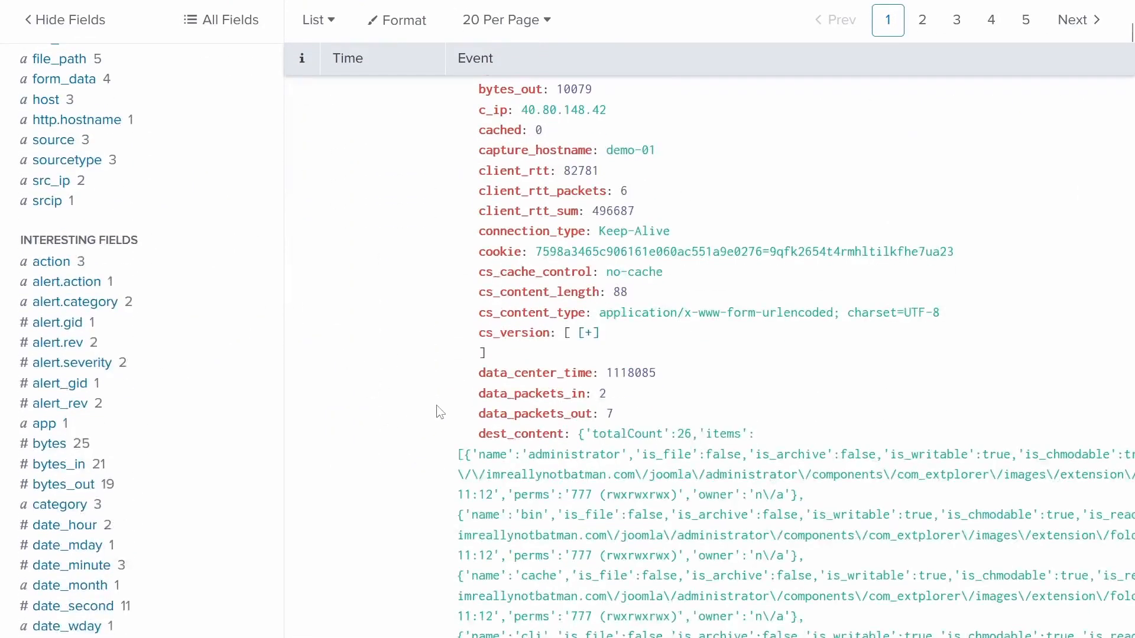
{"action": "scroll", "coordinate": [435, 412], "scroll_direction": "up", "scroll_amount": 10}
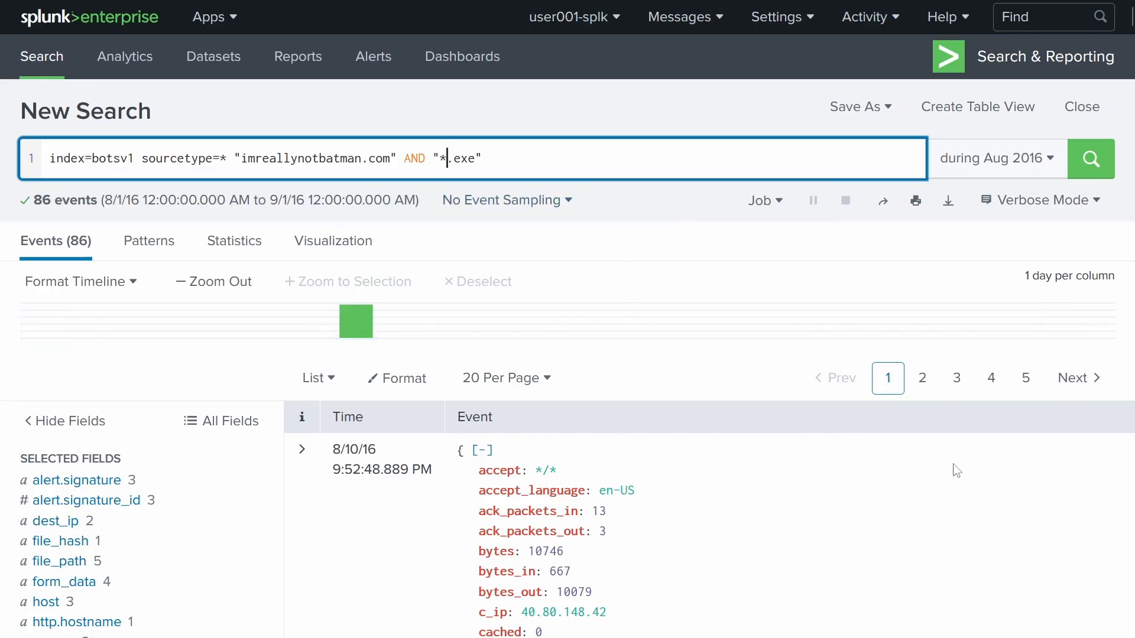
{"action": "scroll", "coordinate": [956, 470], "scroll_direction": "down", "scroll_amount": 20}
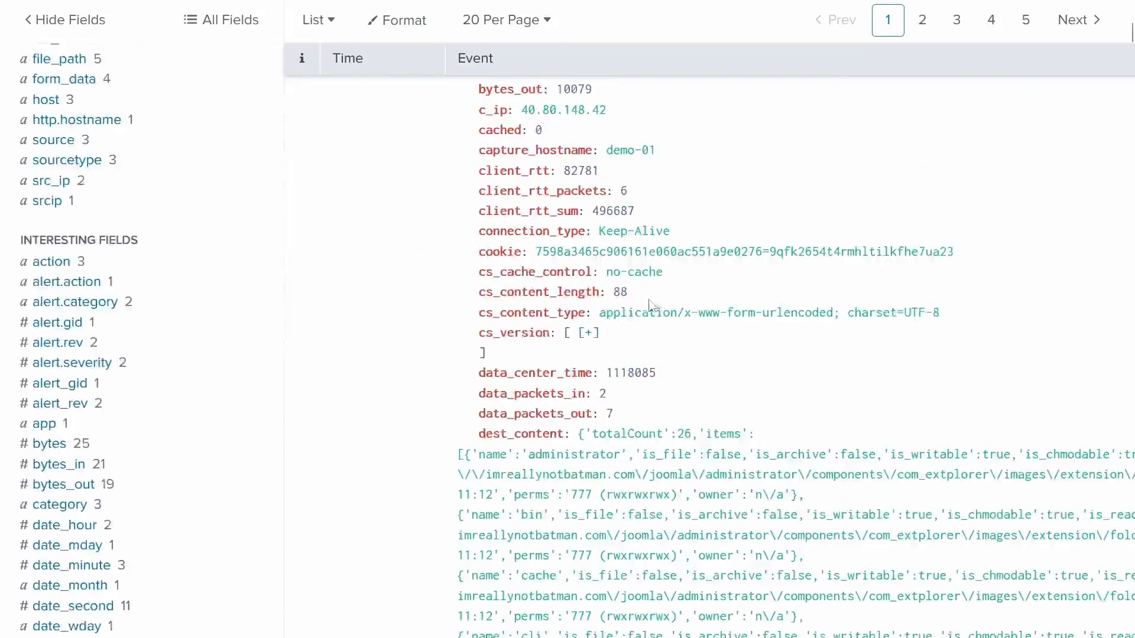
{"action": "scroll", "coordinate": [699, 297], "scroll_direction": "down", "scroll_amount": 10}
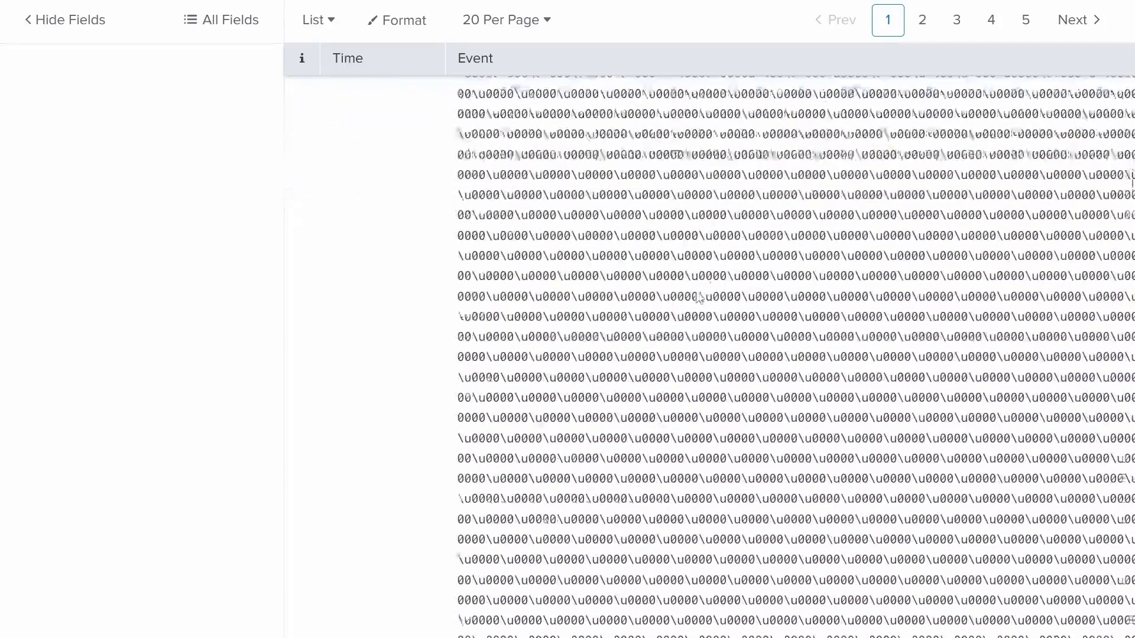
{"action": "scroll", "coordinate": [748, 432], "scroll_direction": "up", "scroll_amount": 4}
{"action": "scroll", "coordinate": [748, 432], "scroll_direction": "down", "scroll_amount": 4}
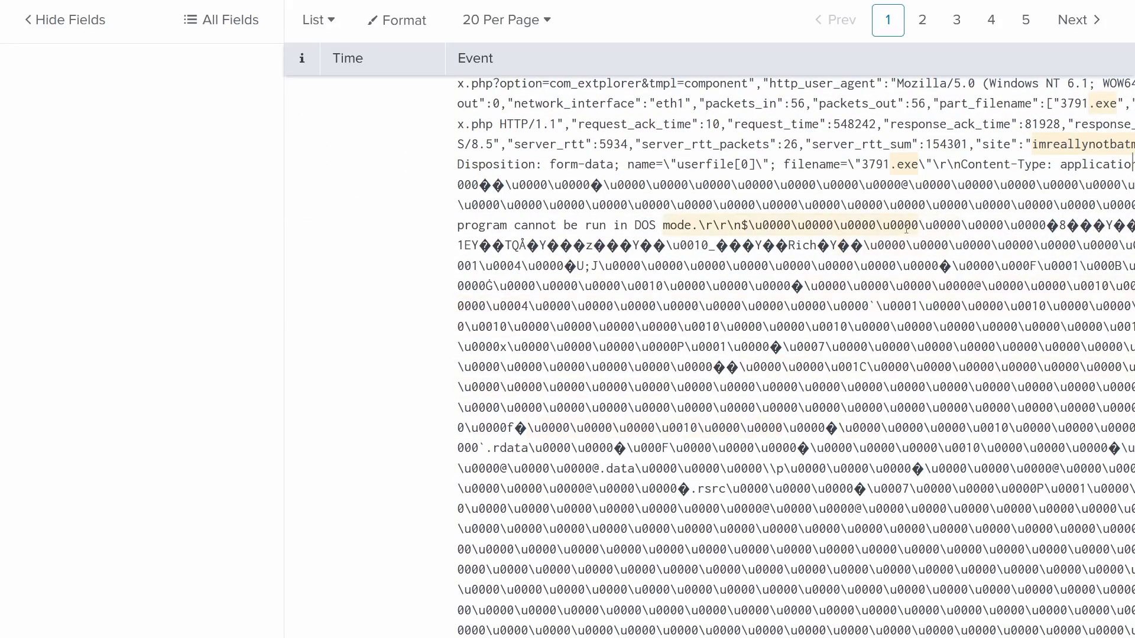
{"action": "scroll", "coordinate": [855, 318], "scroll_direction": "up", "scroll_amount": 4}
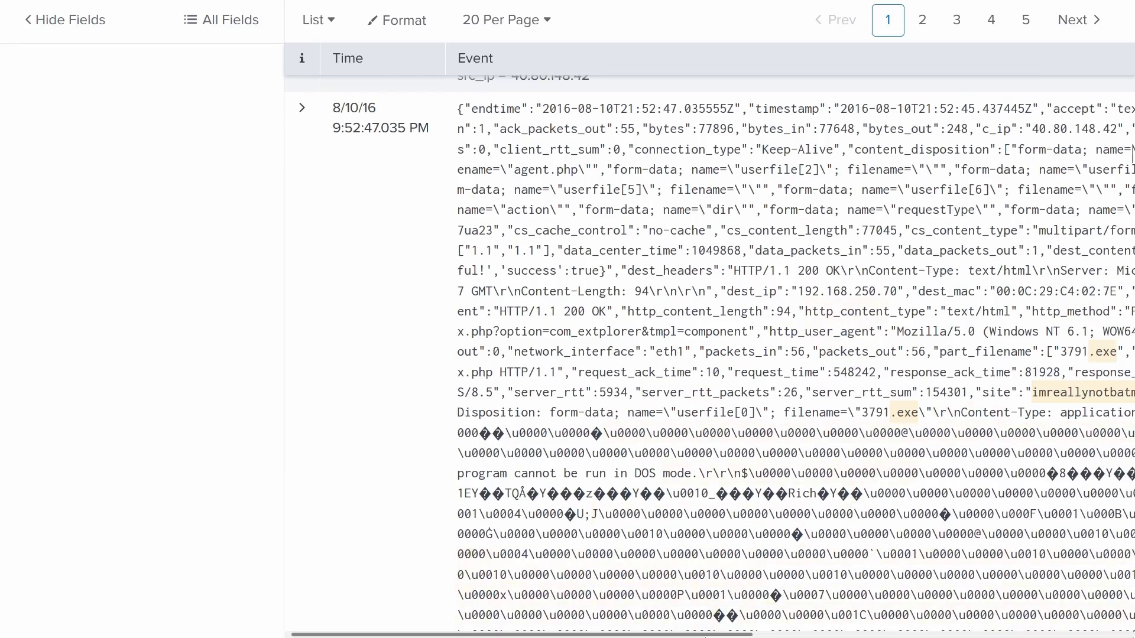
- Locate the uploaded filename 3791.exe in the raw upload event
{"action": "left_click_drag", "start_coordinate": [712, 631], "coordinate": [855, 631]}
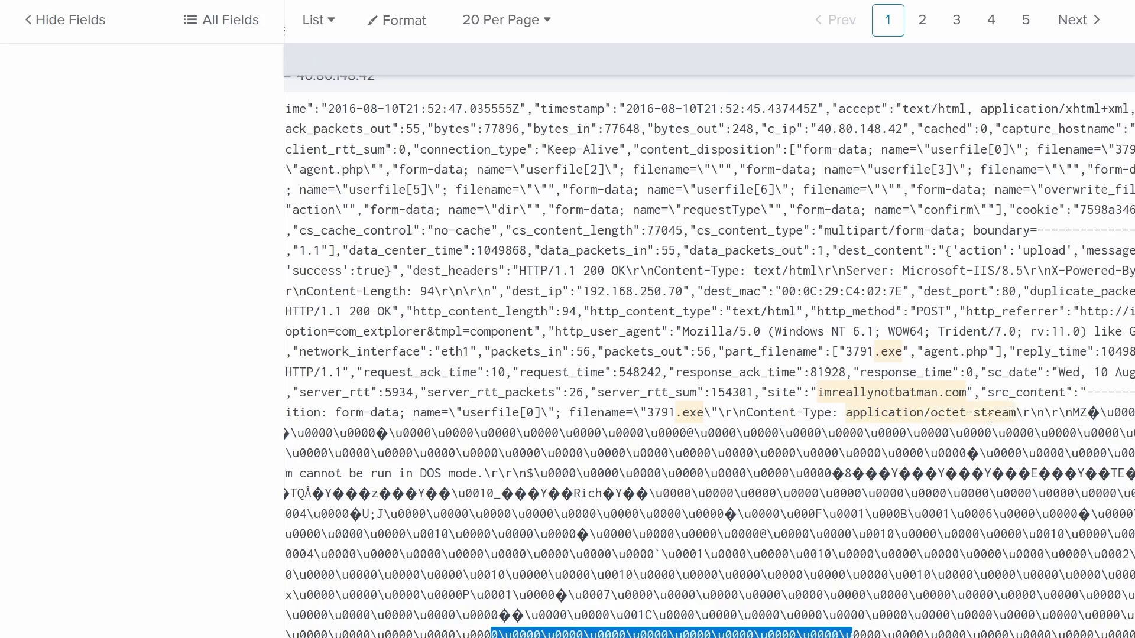
{"action": "left_click_drag", "start_coordinate": [569, 412], "coordinate": [703, 414]}
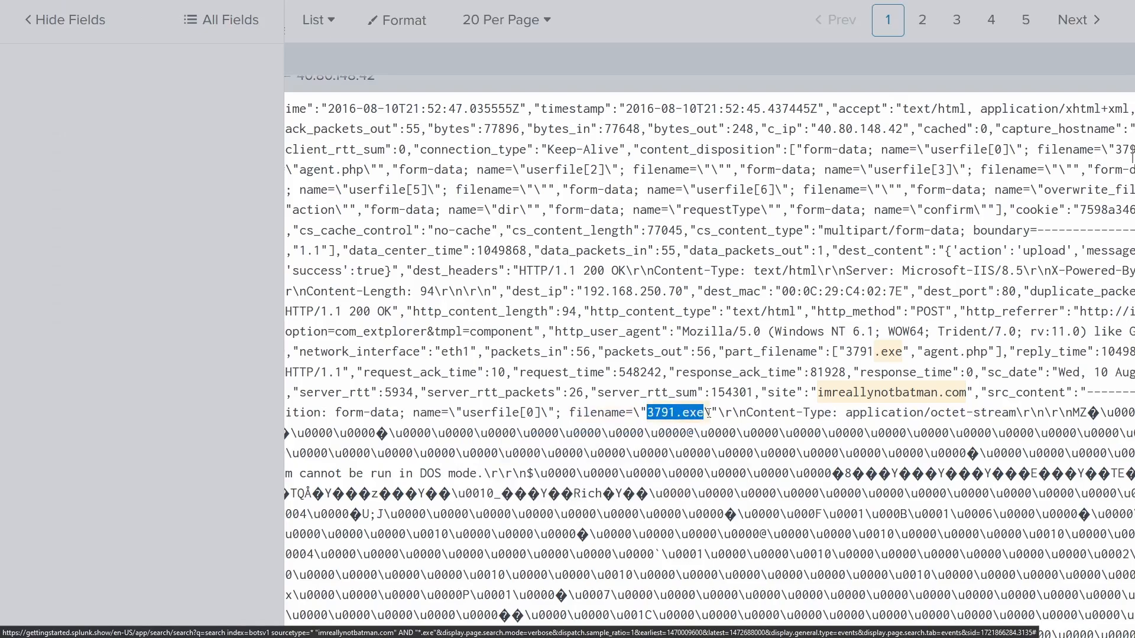
{"action": "left_click", "coordinate": [727, 413]}
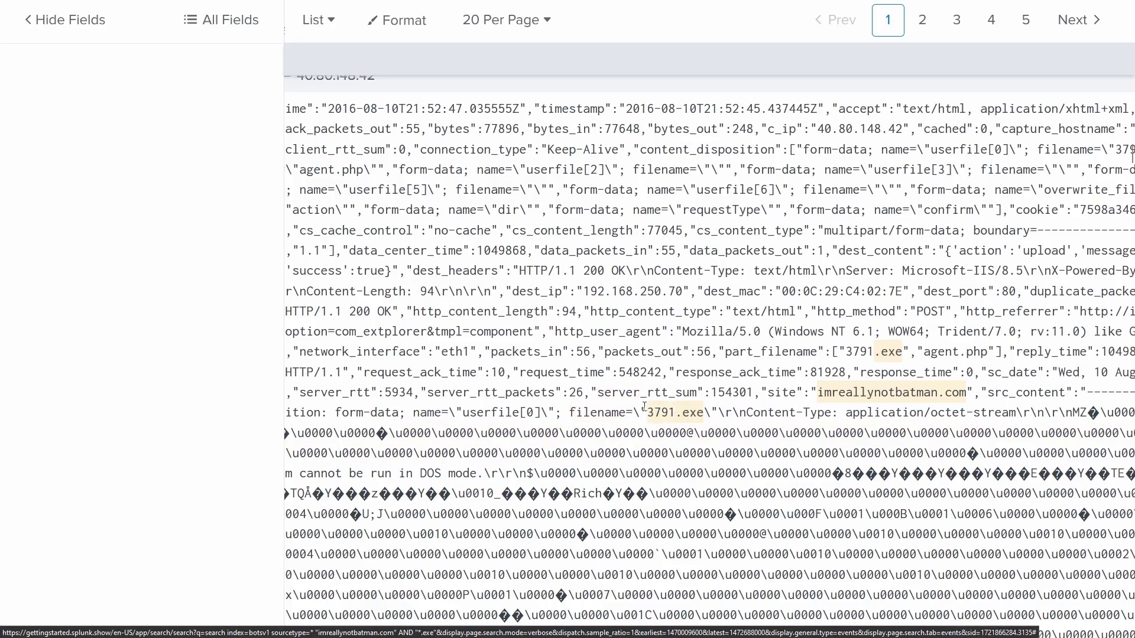
{"action": "scroll", "coordinate": [644, 407], "scroll_direction": "up", "scroll_amount": 20}
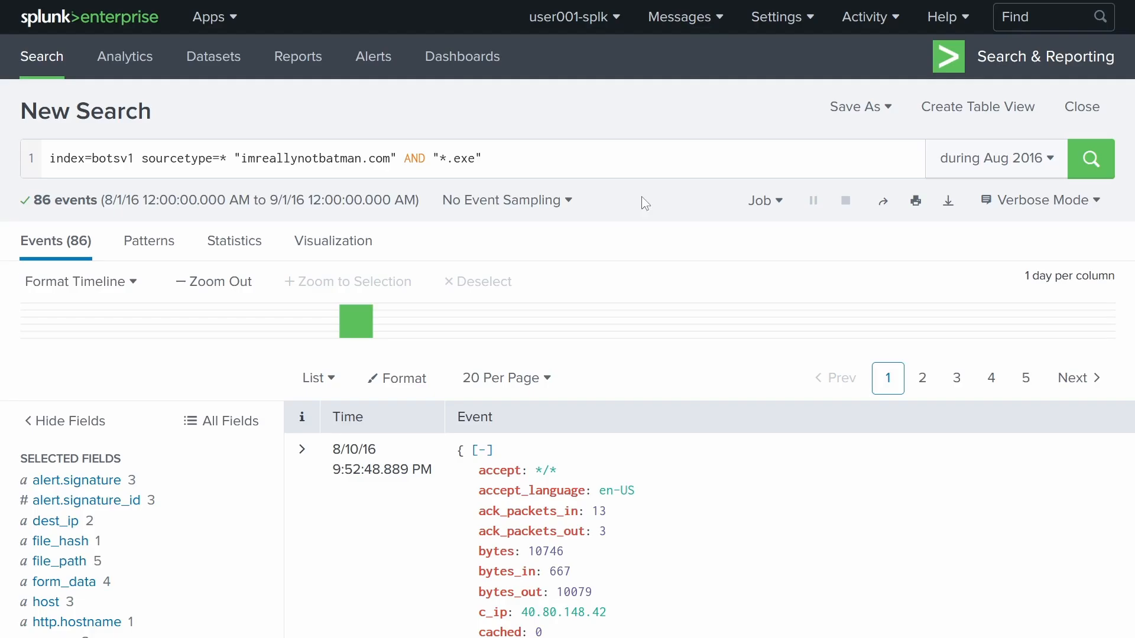
- Add http_method=POST from the field summary, reducing the results to 7 events
{"action": "scroll", "coordinate": [197, 354], "scroll_direction": "down", "scroll_amount": 15}
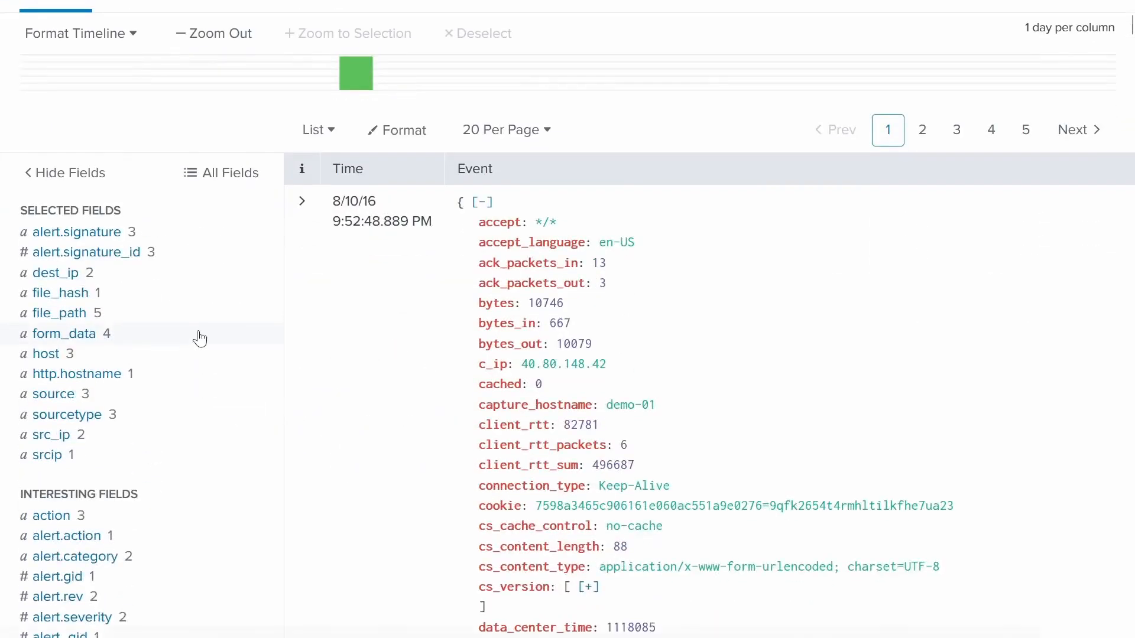
{"action": "scroll", "coordinate": [175, 348], "scroll_direction": "down", "scroll_amount": 8}
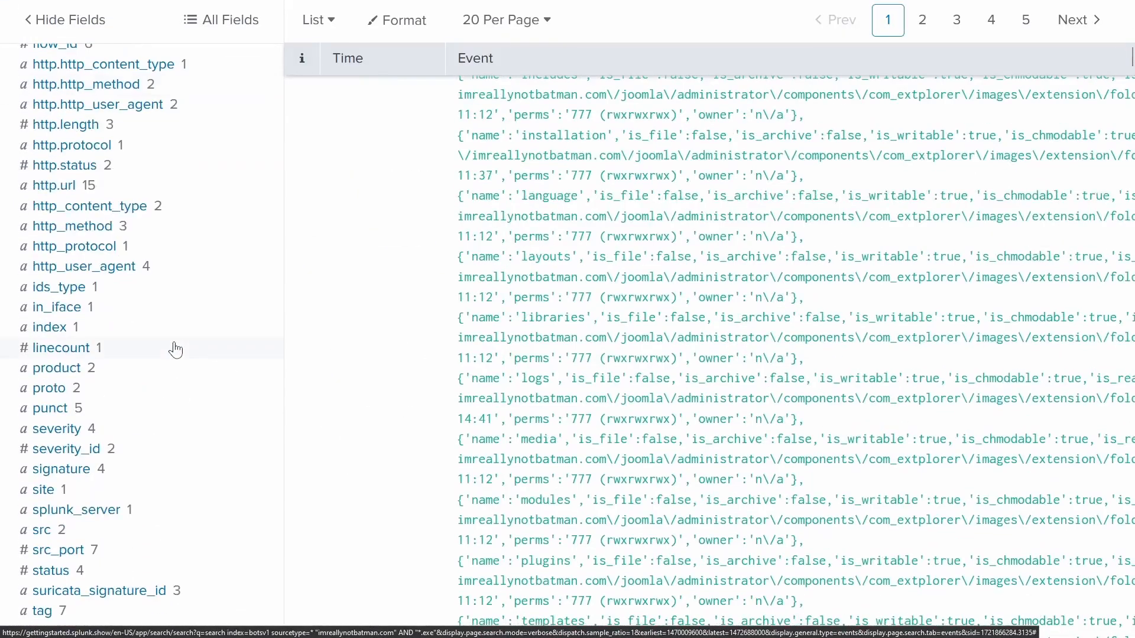
{"action": "scroll", "coordinate": [87, 499], "scroll_direction": "up", "scroll_amount": 4}
{"action": "scroll", "coordinate": [87, 499], "scroll_direction": "up", "scroll_amount": 1}
{"action": "scroll", "coordinate": [84, 463], "scroll_direction": "up", "scroll_amount": 4}
{"action": "scroll", "coordinate": [108, 398], "scroll_direction": "down", "scroll_amount": 4}
{"action": "left_click", "coordinate": [69, 230]}
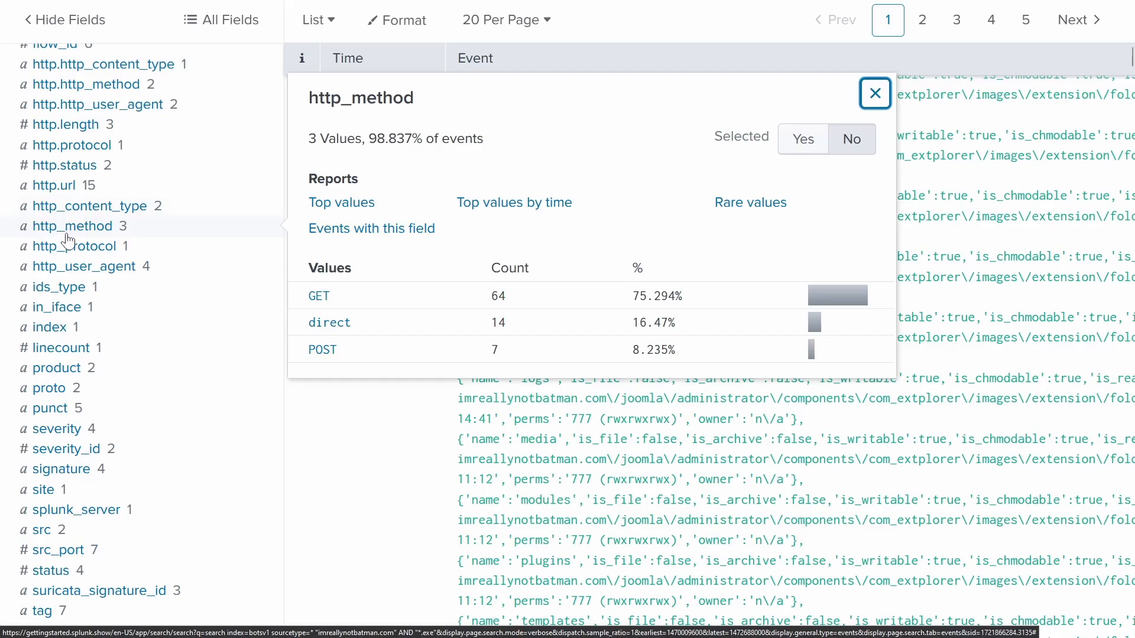
{"action": "left_click", "coordinate": [325, 353]}
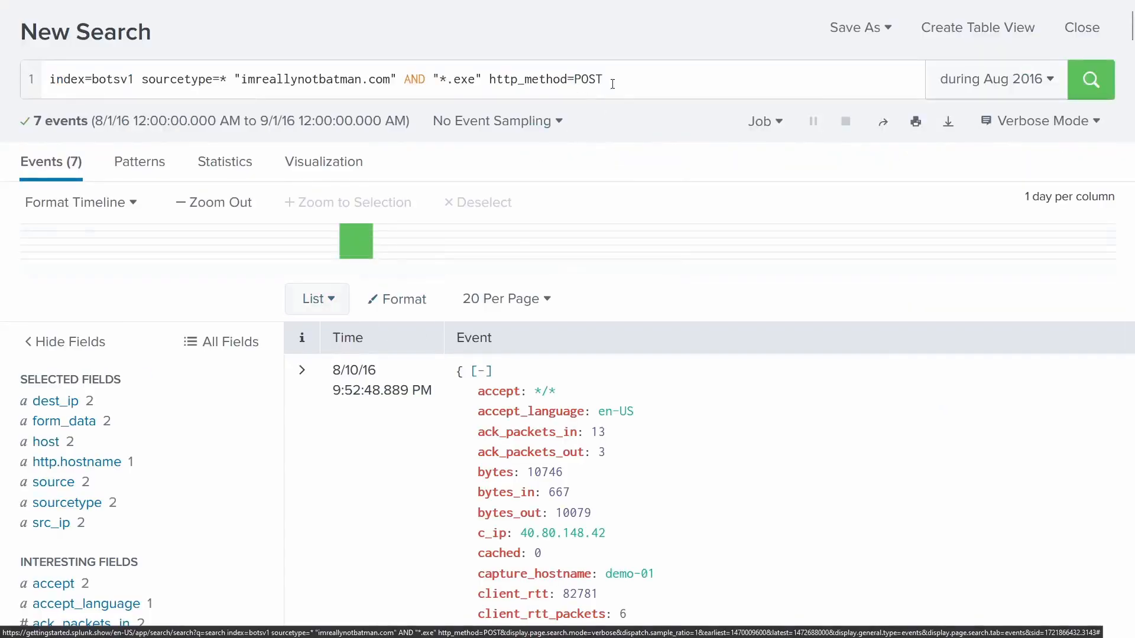
{"action": "left_click_drag", "start_coordinate": [602, 79], "coordinate": [489, 77]}
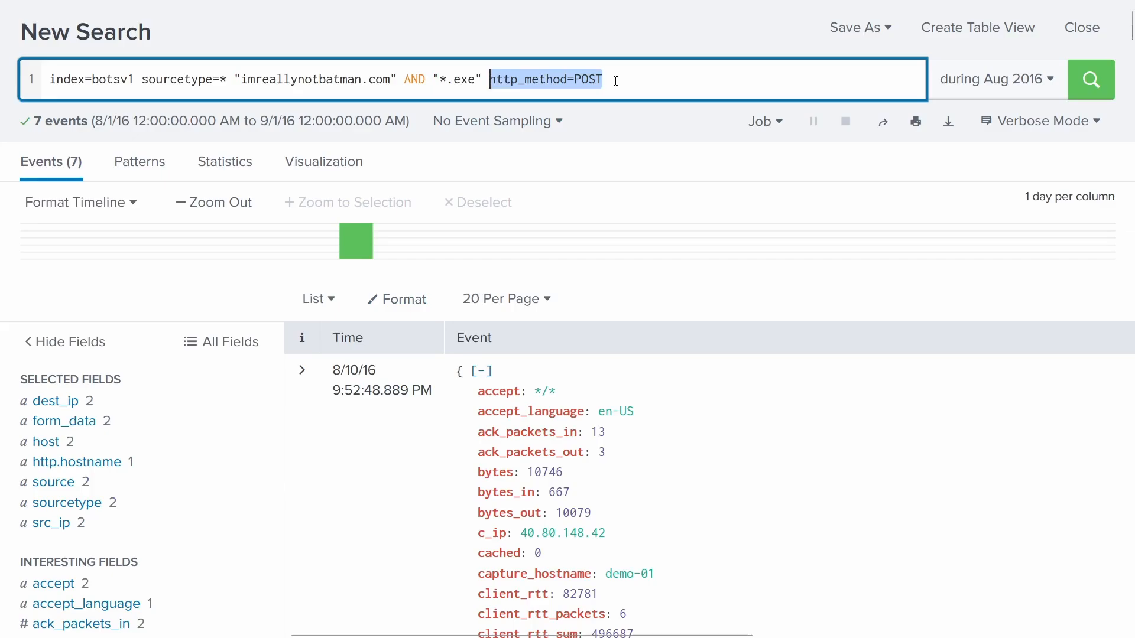
{"action": "left_click", "coordinate": [587, 57]}
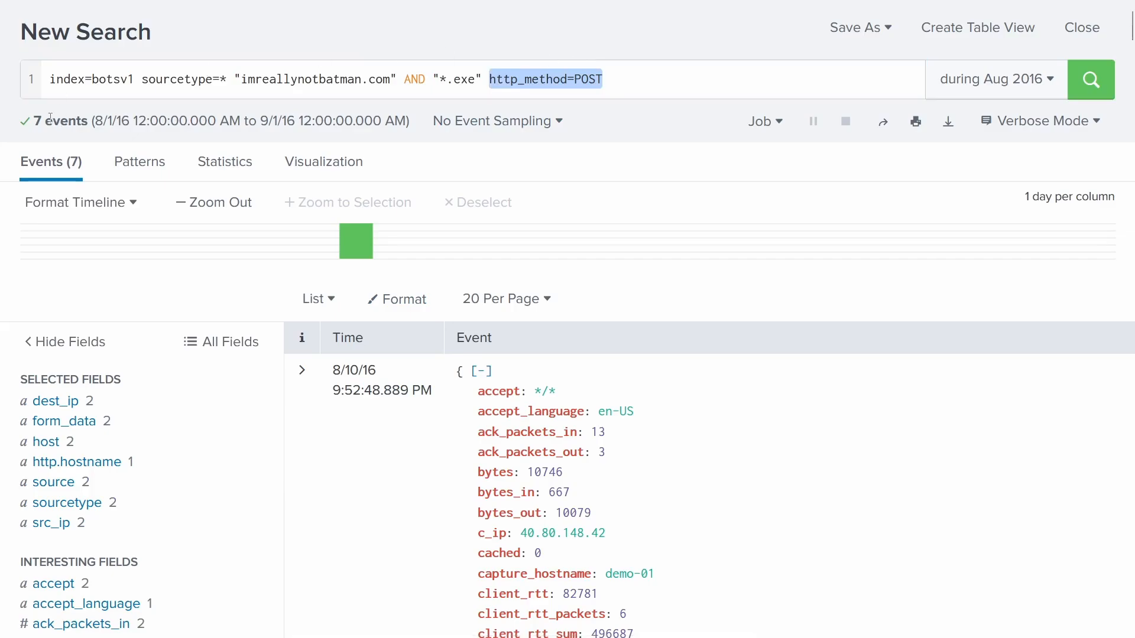
{"action": "scroll", "coordinate": [685, 336], "scroll_direction": "down", "scroll_amount": 20}
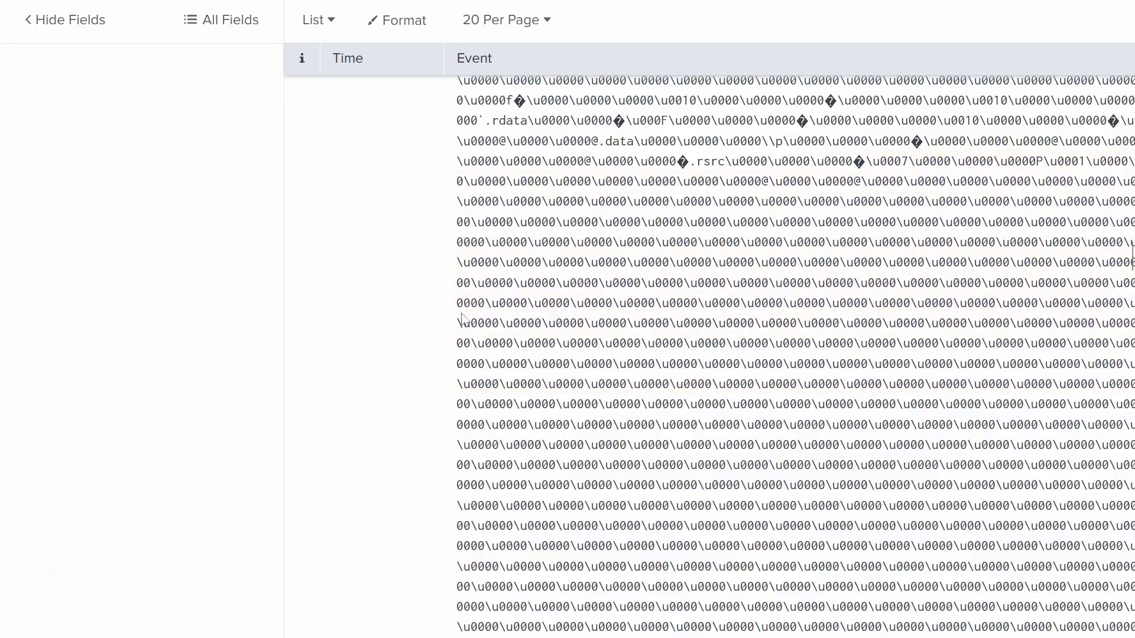
{"action": "scroll", "coordinate": [550, 355], "scroll_direction": "up", "scroll_amount": 20}
- Review the filename field's values, including /_vti_bin/shtml.exe
{"action": "scroll", "coordinate": [549, 354], "scroll_direction": "up", "scroll_amount": 3}
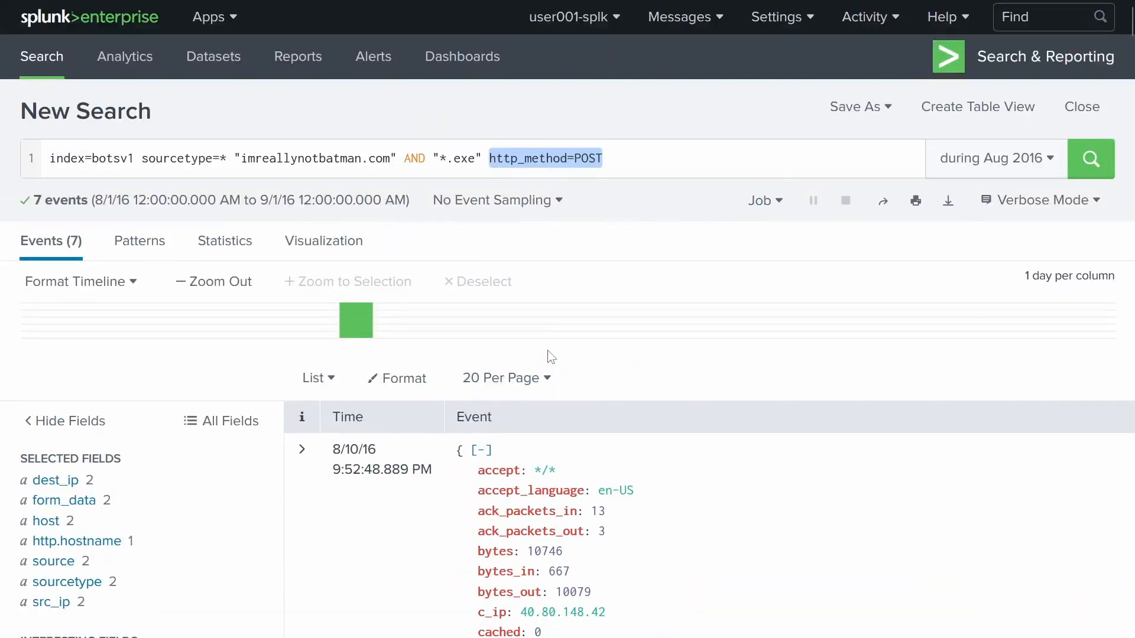
{"action": "scroll", "coordinate": [266, 359], "scroll_direction": "down", "scroll_amount": 10}
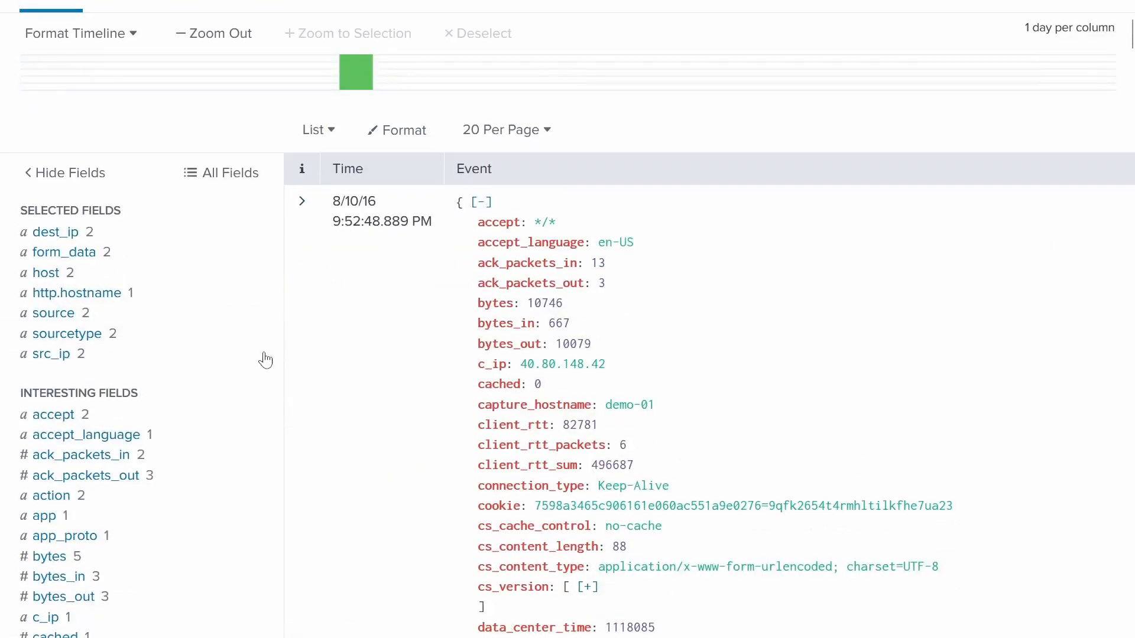
{"action": "scroll", "coordinate": [237, 386], "scroll_direction": "down", "scroll_amount": 10}
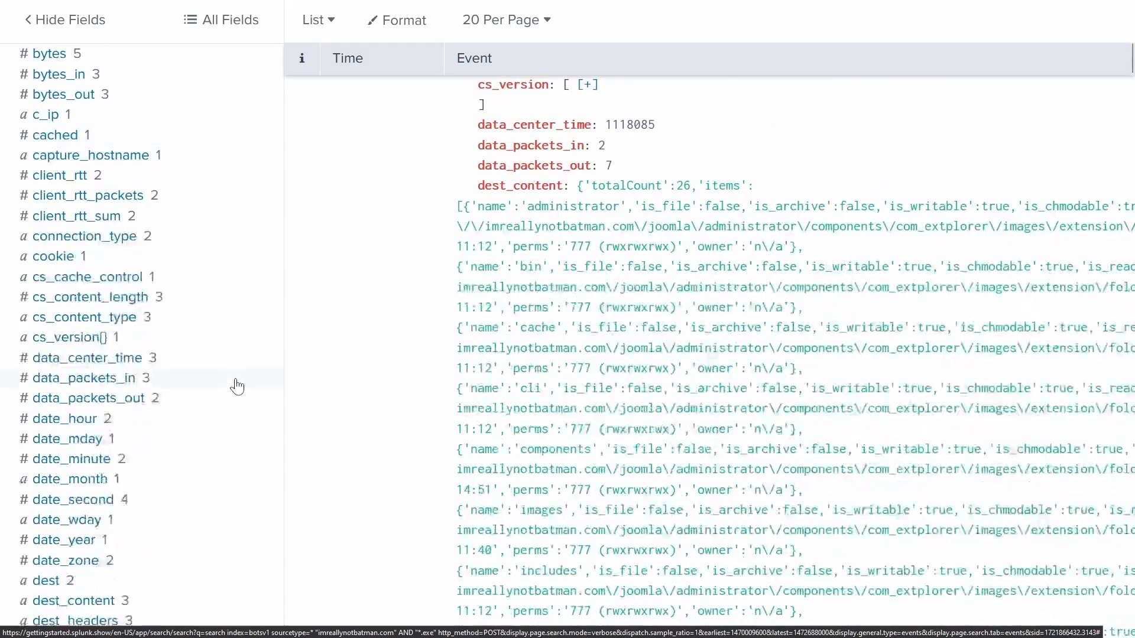
{"action": "scroll", "coordinate": [240, 385], "scroll_direction": "up", "scroll_amount": 6}
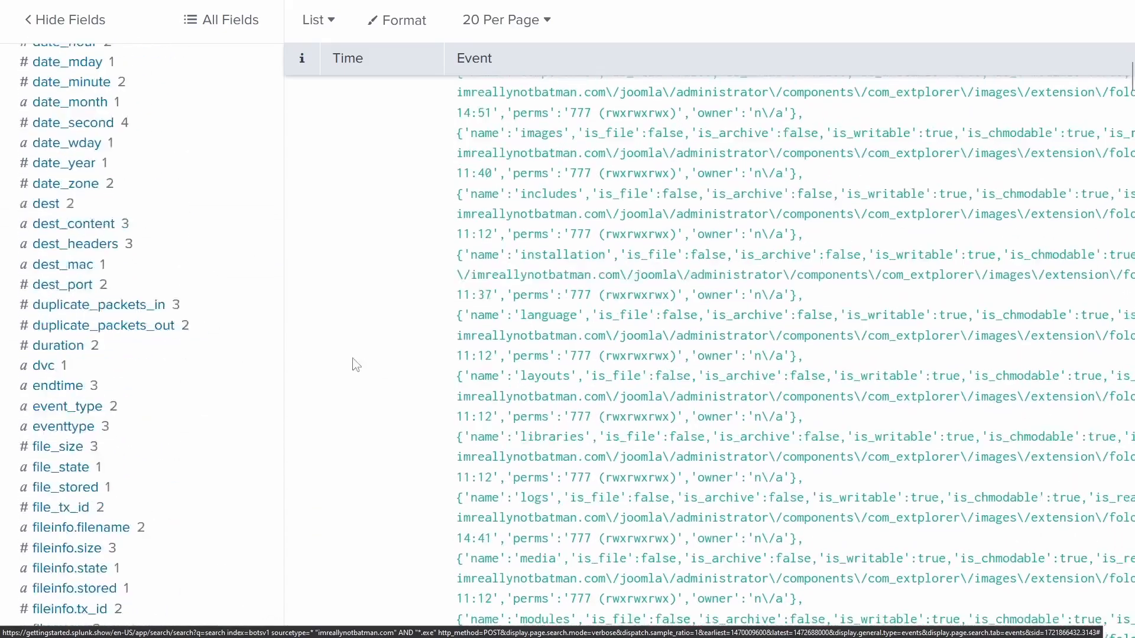
{"action": "scroll", "coordinate": [212, 388], "scroll_direction": "down", "scroll_amount": 6}
{"action": "scroll", "coordinate": [100, 334], "scroll_direction": "up", "scroll_amount": 3}
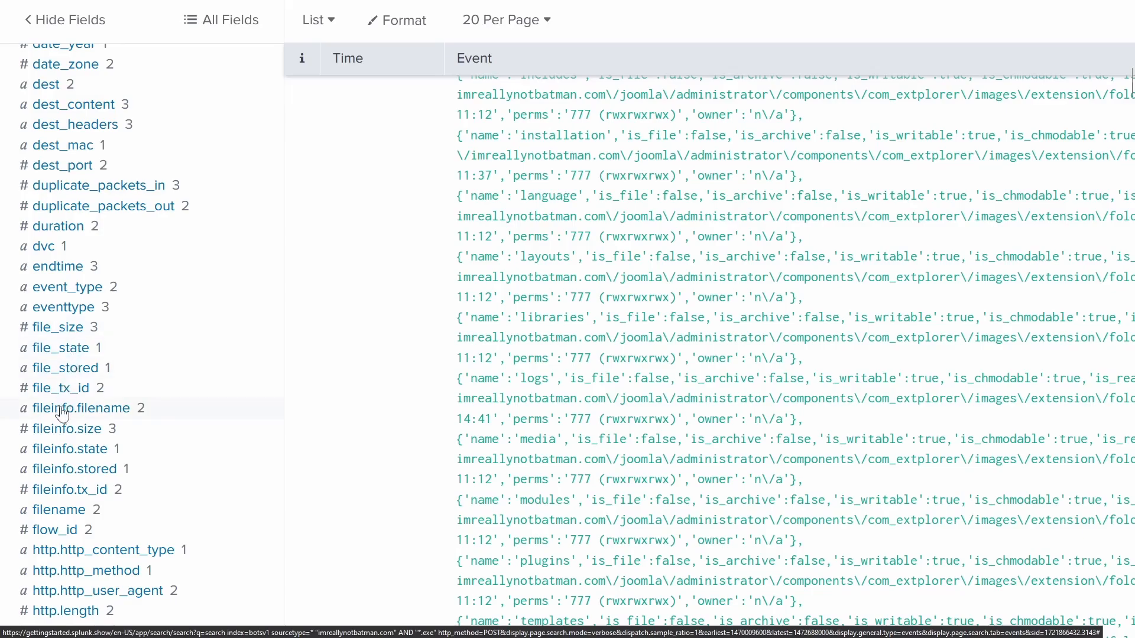
{"action": "left_click", "coordinate": [68, 516]}
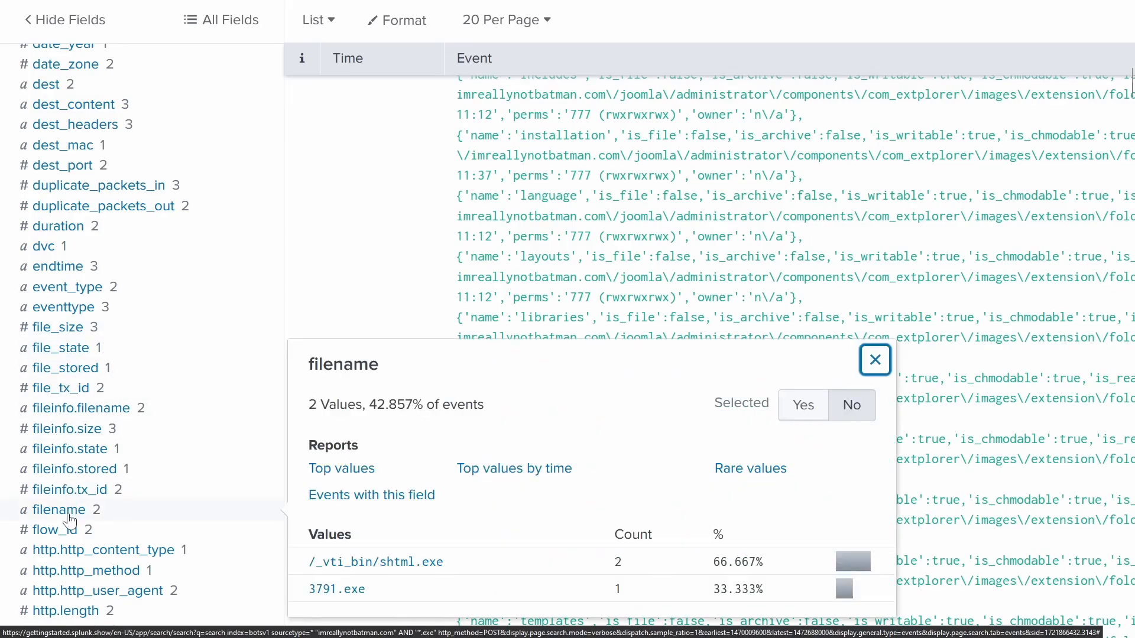
{"action": "scroll", "coordinate": [540, 538], "scroll_direction": "down", "scroll_amount": 4}
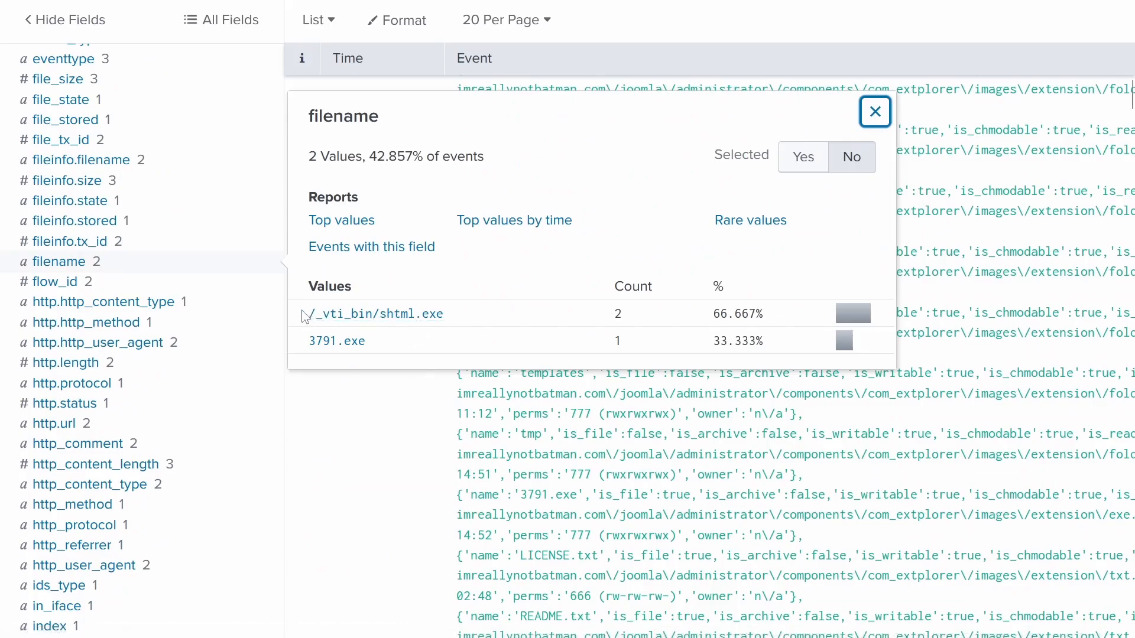
{"action": "left_click_drag", "start_coordinate": [305, 316], "coordinate": [435, 322]}
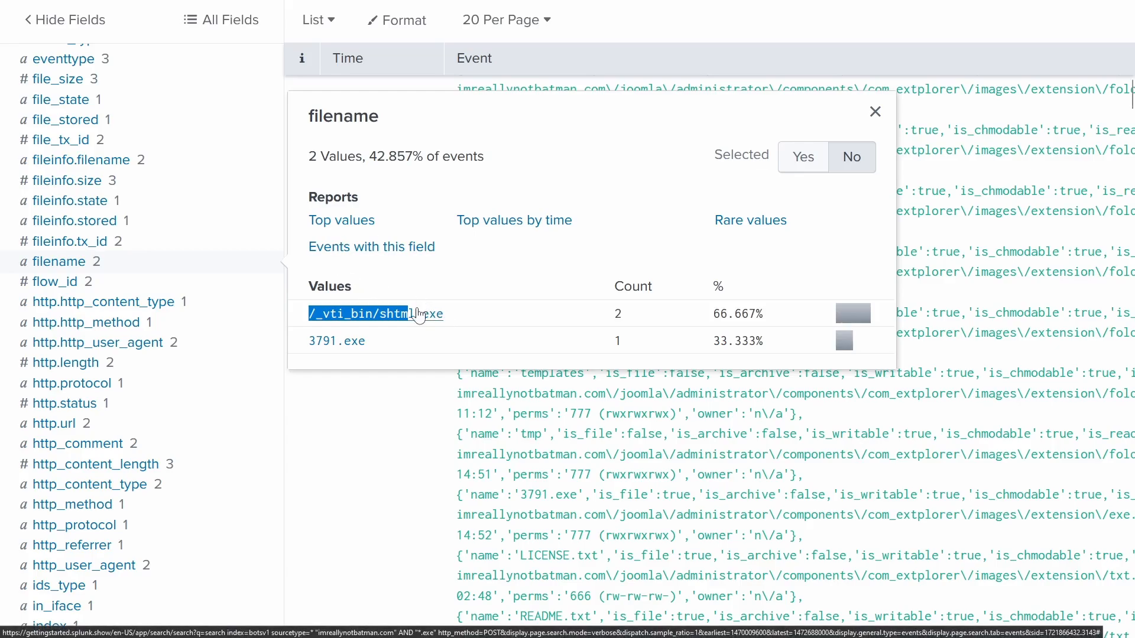
{"action": "left_click", "coordinate": [302, 348]}
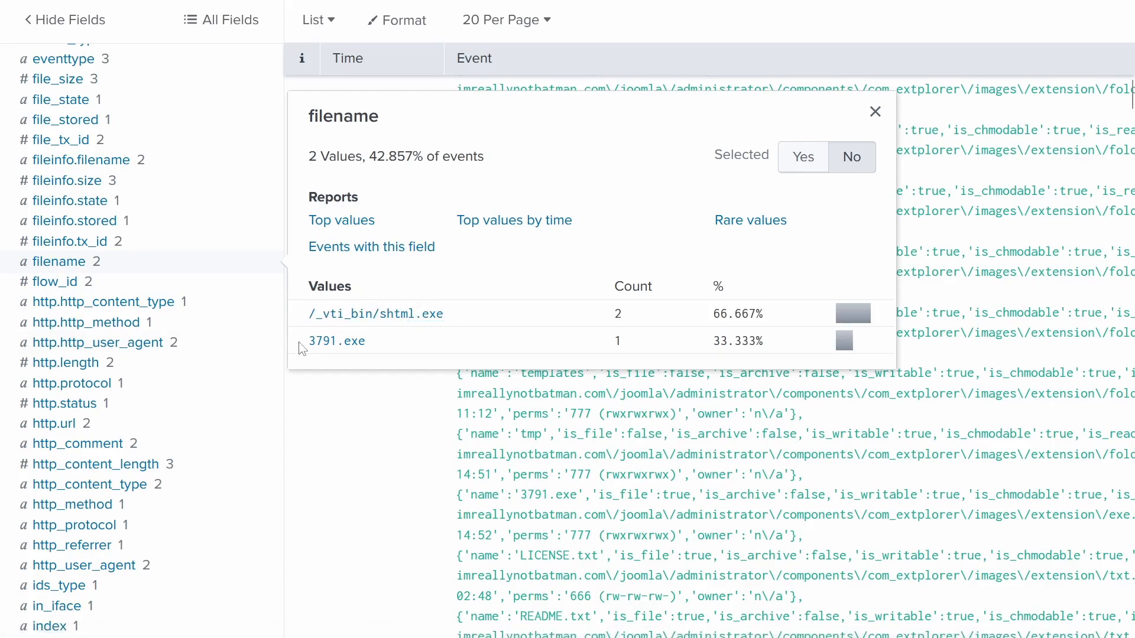
- Filter to filename 3791.exe and expand the single event's fields (source 40.80.148.42, size 2705)
{"action": "left_click_drag", "start_coordinate": [302, 349], "coordinate": [442, 349]}
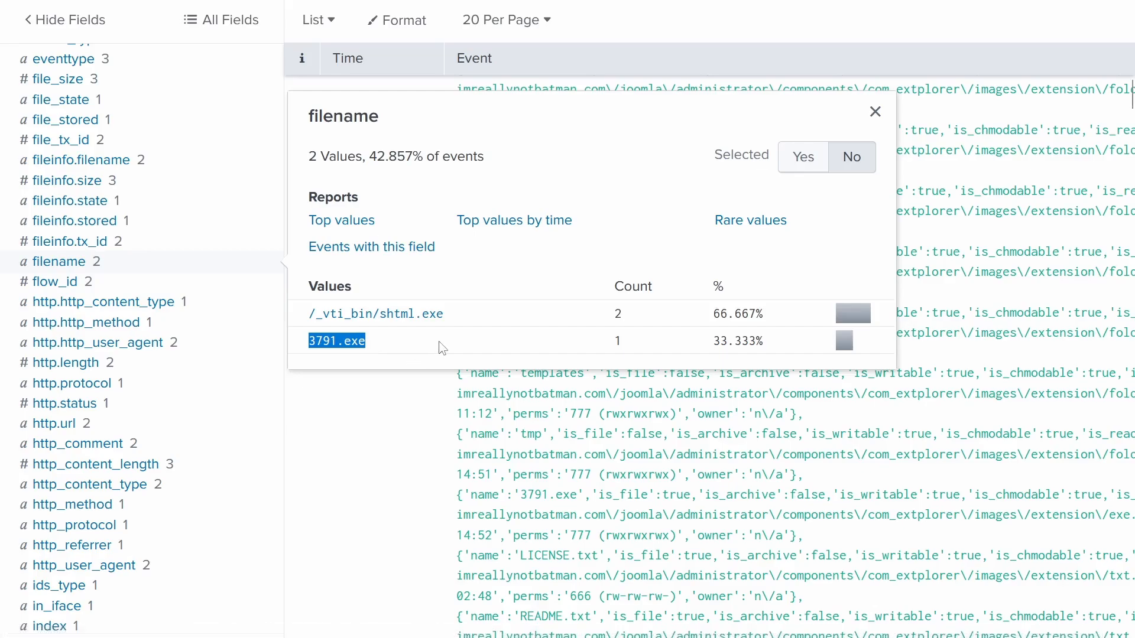
{"action": "left_click", "coordinate": [345, 345]}
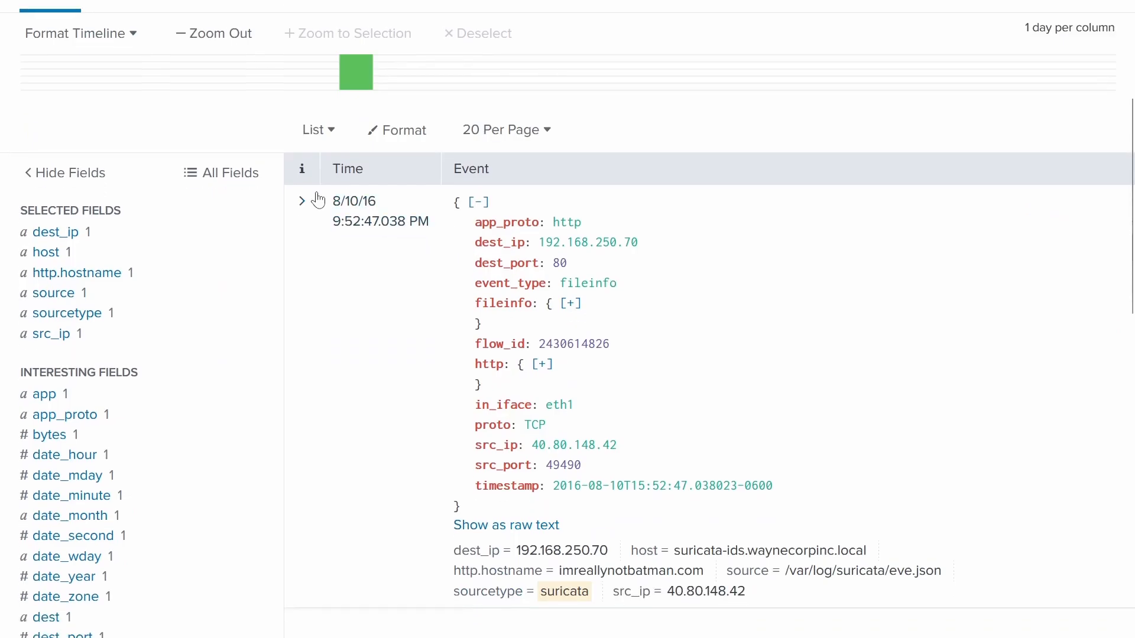
{"action": "left_click", "coordinate": [302, 211]}
{"action": "scroll", "coordinate": [710, 355], "scroll_direction": "down", "scroll_amount": 8}
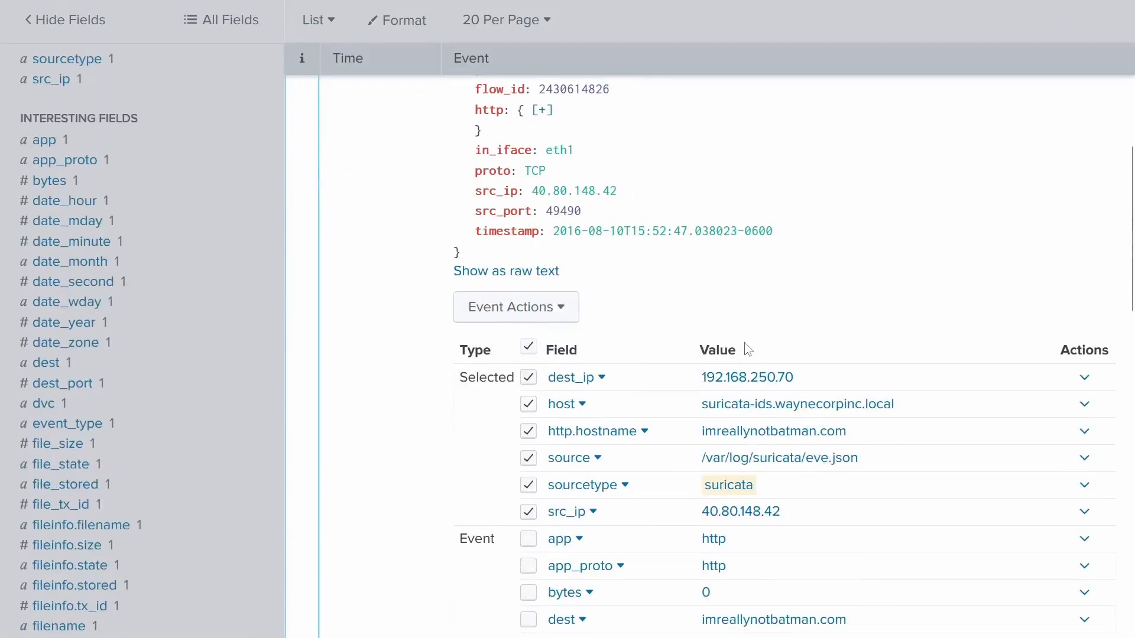
{"action": "scroll", "coordinate": [679, 362], "scroll_direction": "up", "scroll_amount": 4}
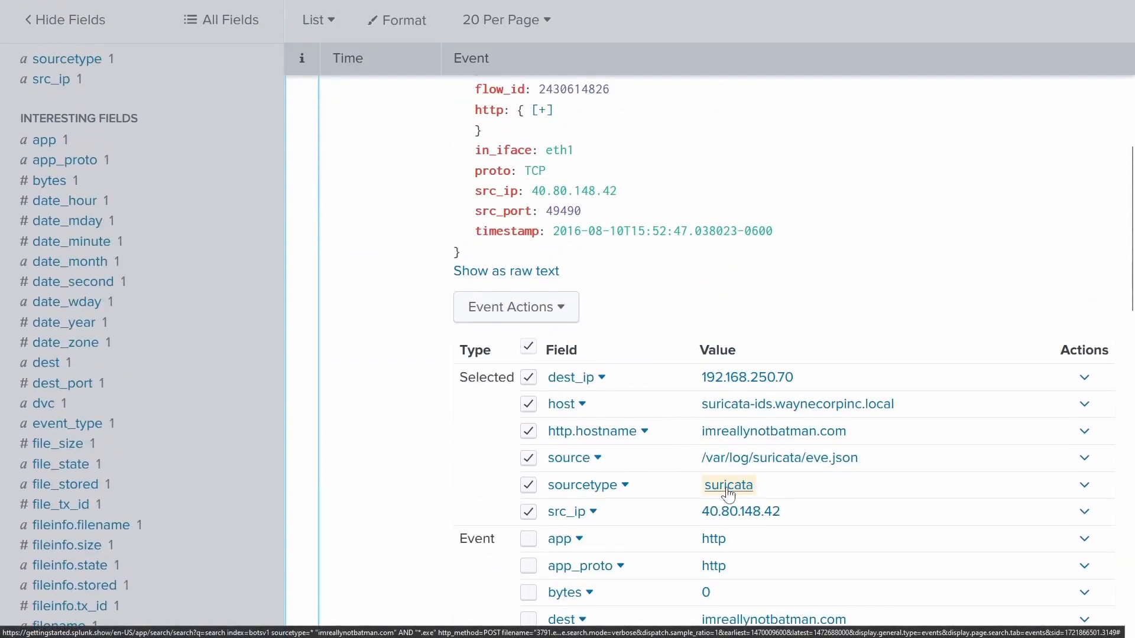
{"action": "scroll", "coordinate": [729, 492], "scroll_direction": "down", "scroll_amount": 4}
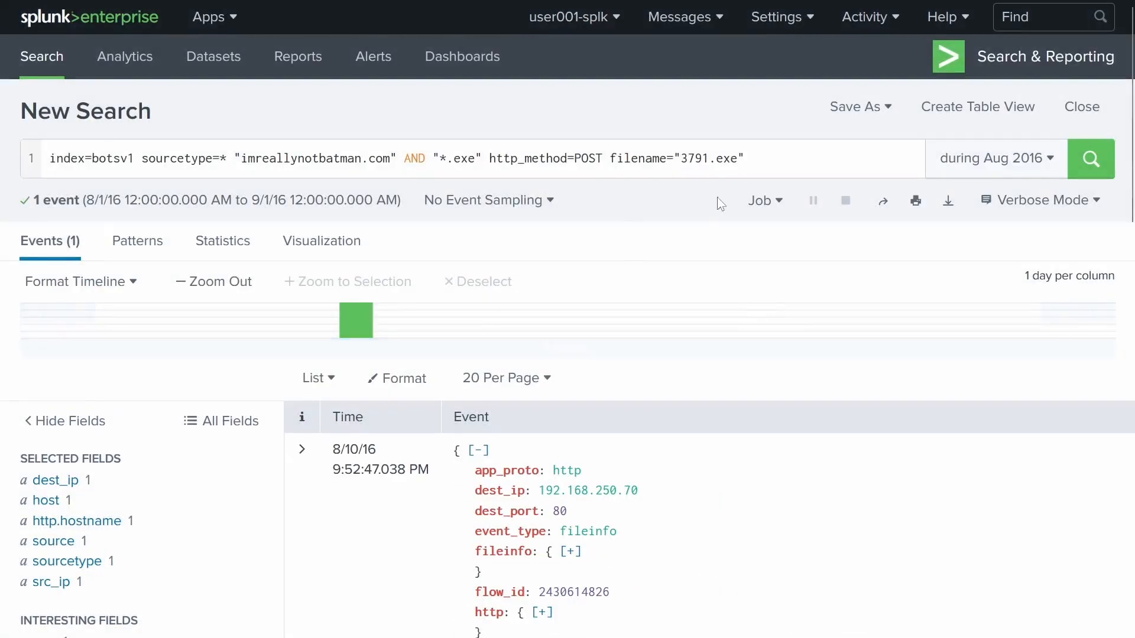
- Remove filename= and http_method=POST, keep "3791.exe", and rerun to get 4 events
{"action": "left_click", "coordinate": [778, 164]}
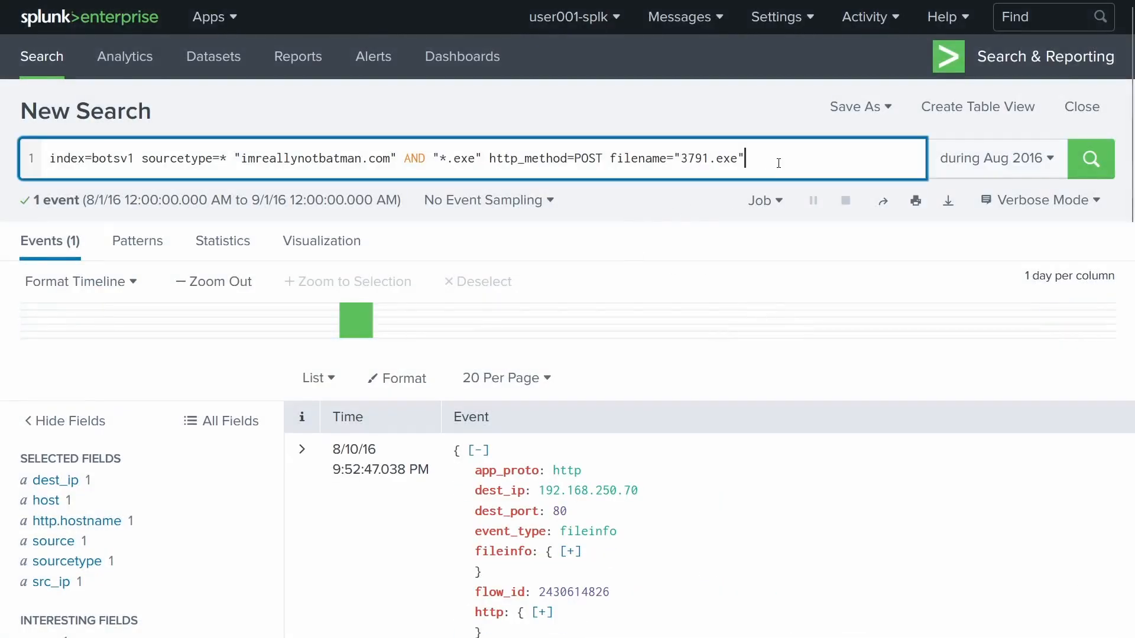
{"action": "left_click", "coordinate": [682, 159]}
{"action": "left_click_drag", "start_coordinate": [674, 159], "coordinate": [405, 158]}
{"action": "key", "text": "BackSpace"}
{"action": "key", "text": "BackSpace"}
{"action": "key", "text": "BackSpace"}
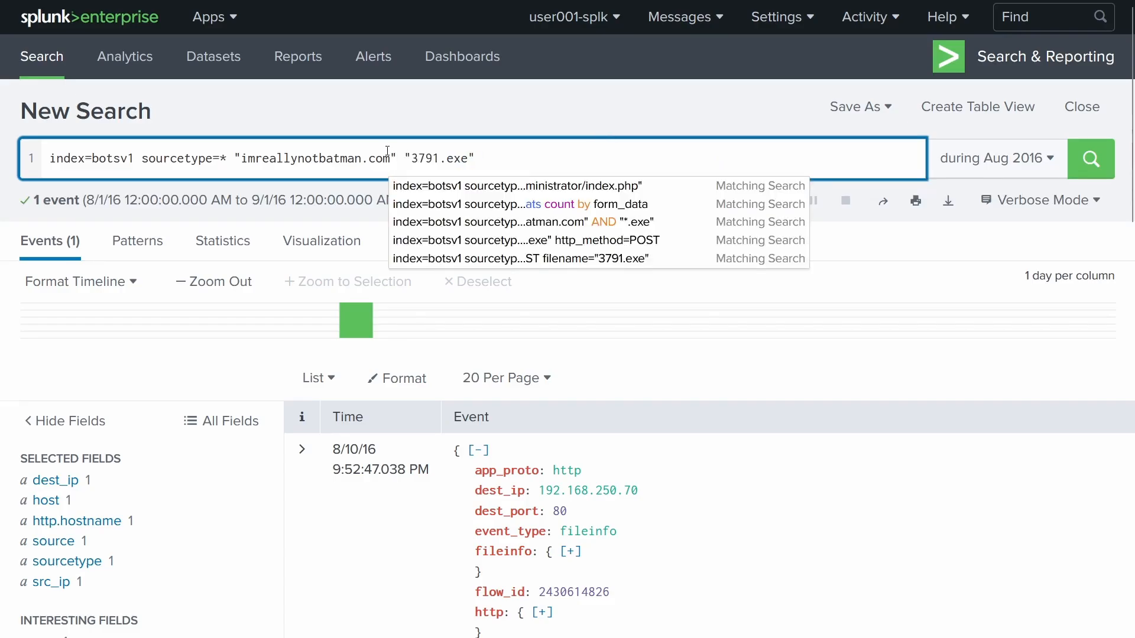
{"action": "key", "text": "End"}
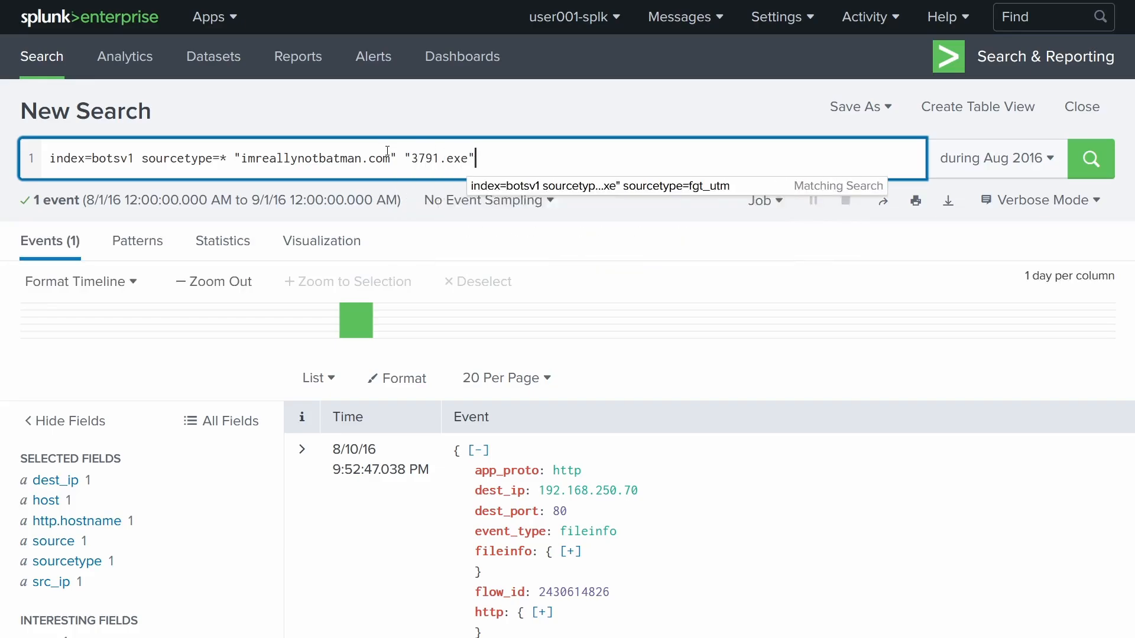
{"action": "key", "text": "Return"}
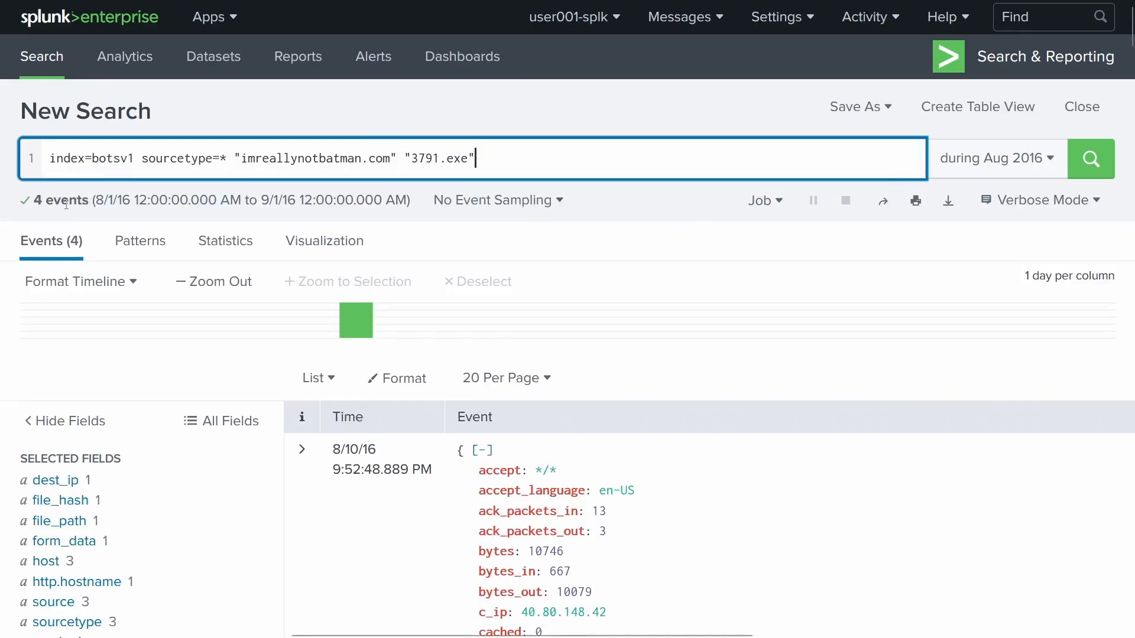
{"action": "left_click_drag", "start_coordinate": [410, 158], "coordinate": [472, 154]}
{"action": "scroll", "coordinate": [325, 254], "scroll_direction": "down", "scroll_amount": 4}
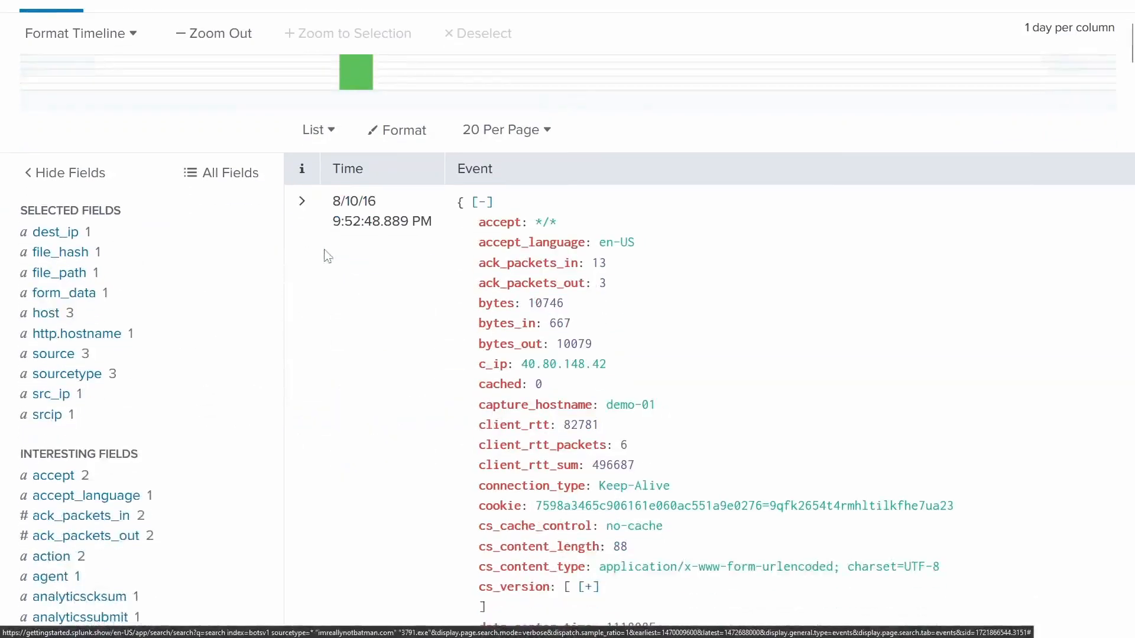
- Filter results to sourcetype fgt_utm and expand the "File is infected" event
{"action": "left_click", "coordinate": [68, 375]}
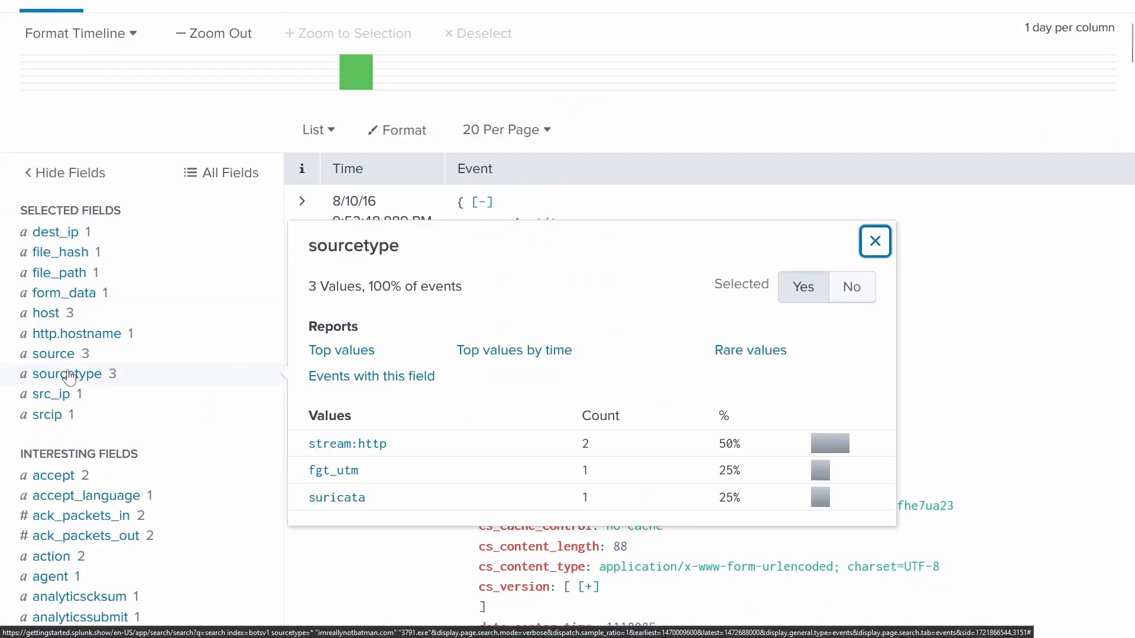
{"action": "left_click", "coordinate": [328, 473]}
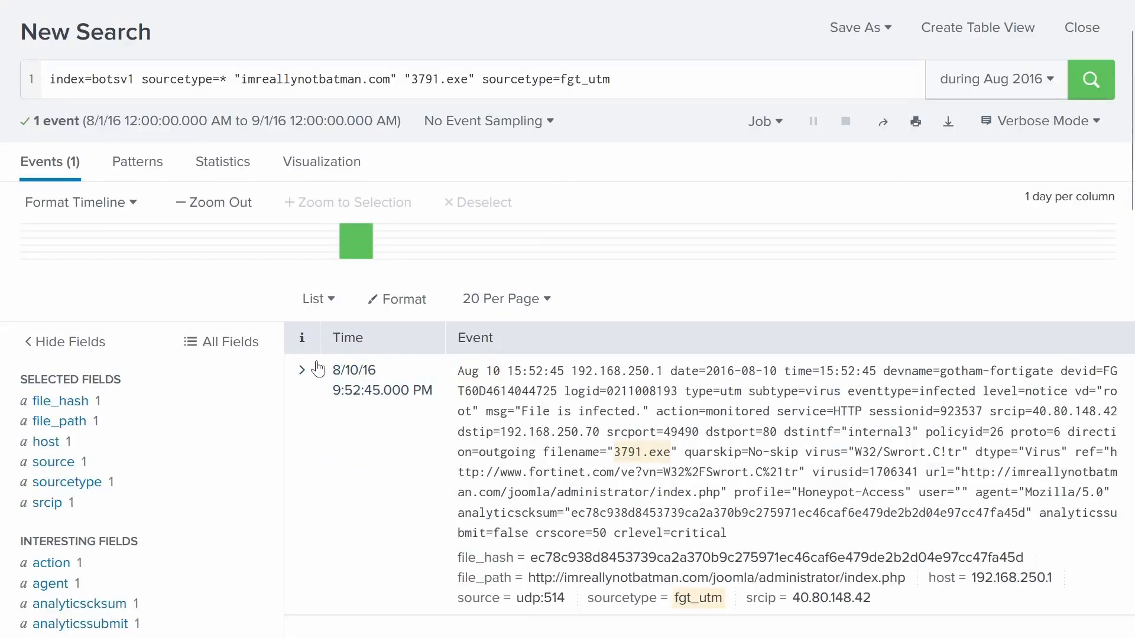
{"action": "left_click", "coordinate": [304, 370]}
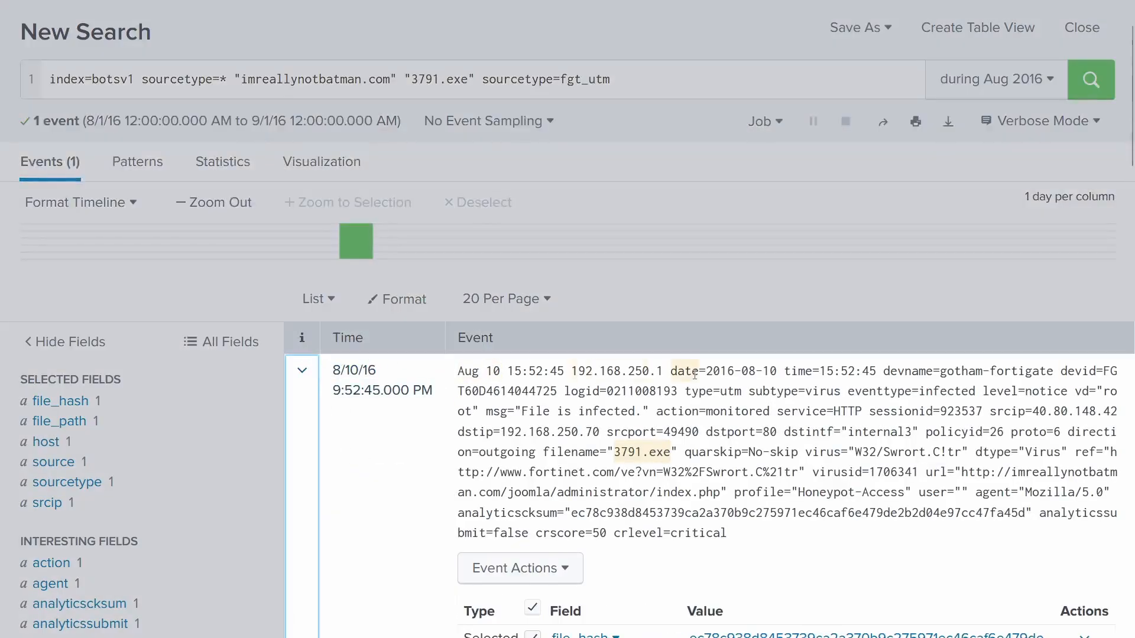
{"action": "scroll", "coordinate": [695, 374], "scroll_direction": "down", "scroll_amount": 4}
- Select the event's file_hash value beginning ec78c938
{"action": "left_click_drag", "start_coordinate": [522, 163], "coordinate": [637, 167]}
{"action": "scroll", "coordinate": [671, 295], "scroll_direction": "down", "scroll_amount": 10}
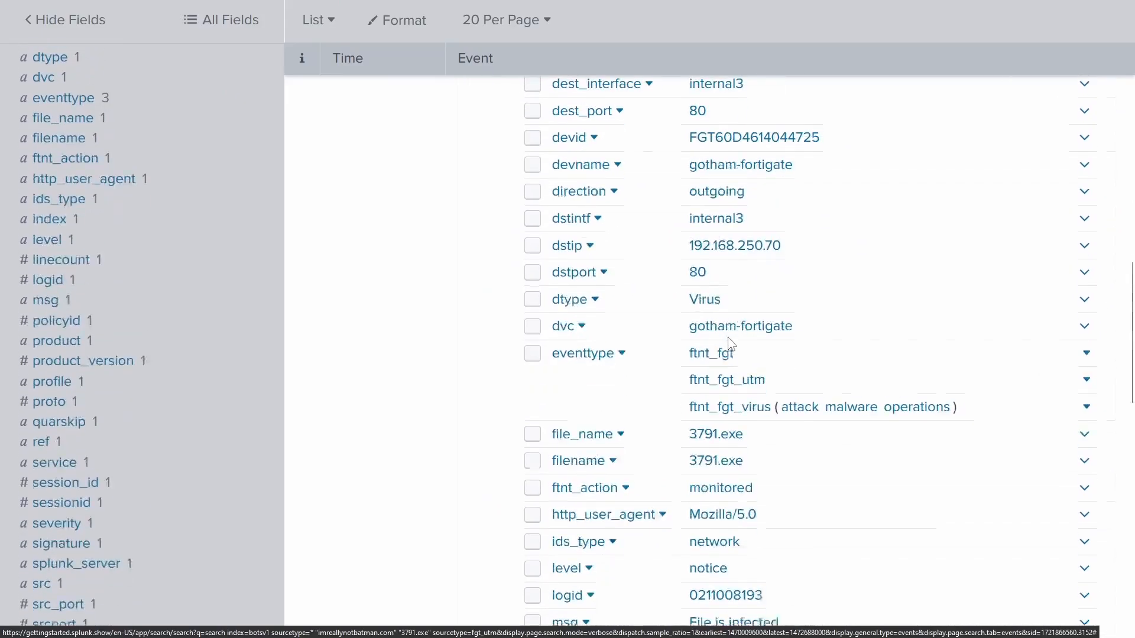
{"action": "scroll", "coordinate": [727, 345], "scroll_direction": "down", "scroll_amount": 4}
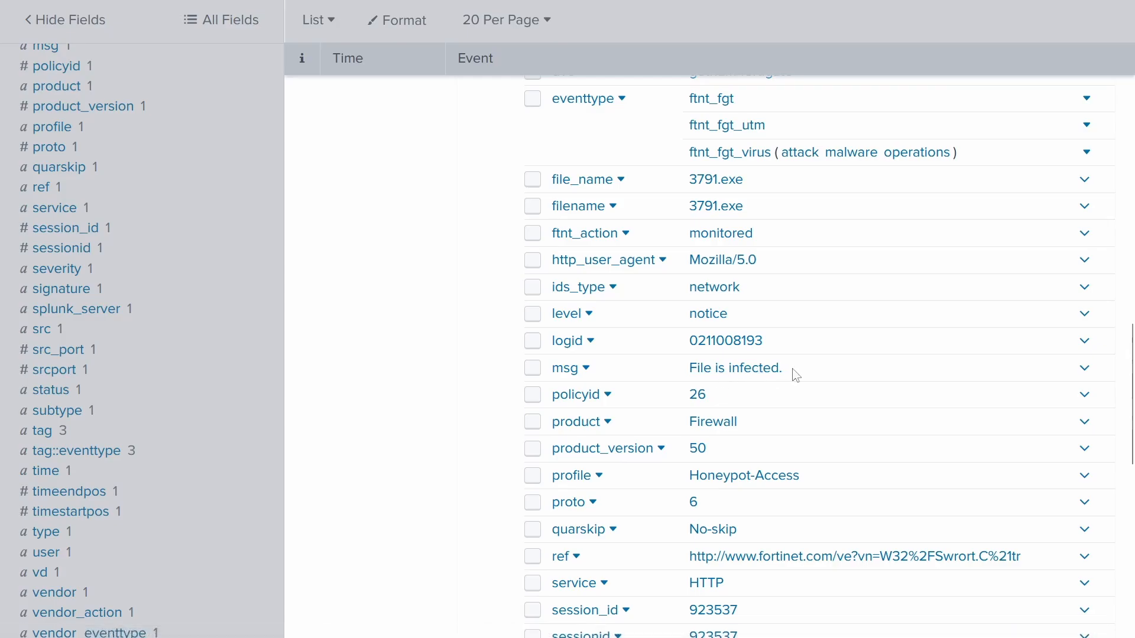
{"action": "scroll", "coordinate": [789, 373], "scroll_direction": "up", "scroll_amount": 8}
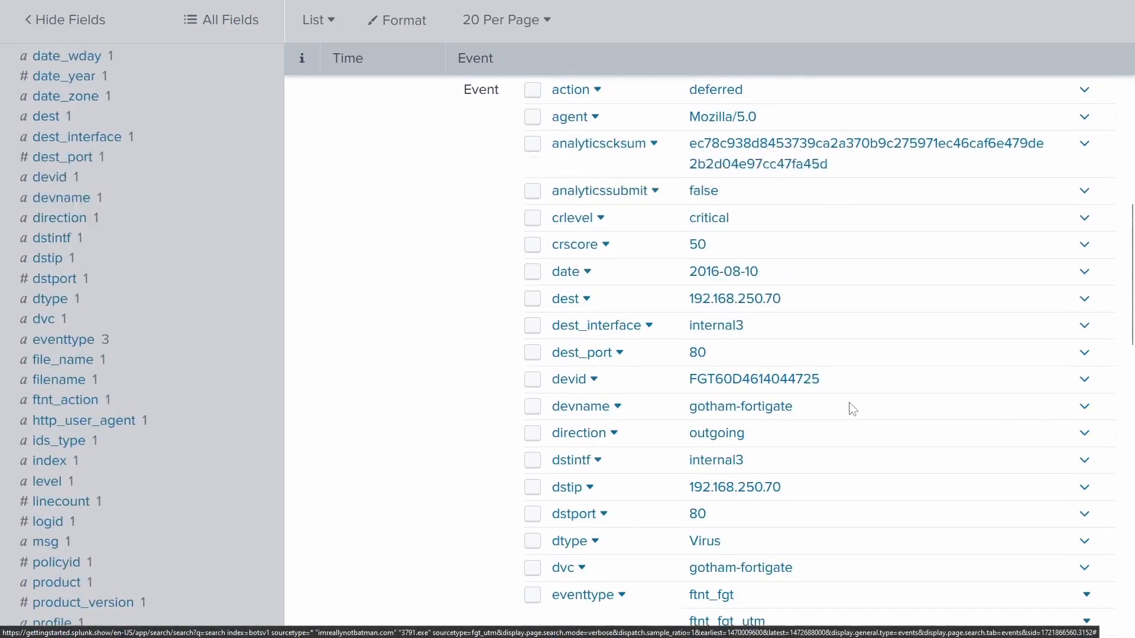
{"action": "scroll", "coordinate": [852, 408], "scroll_direction": "up", "scroll_amount": 4}
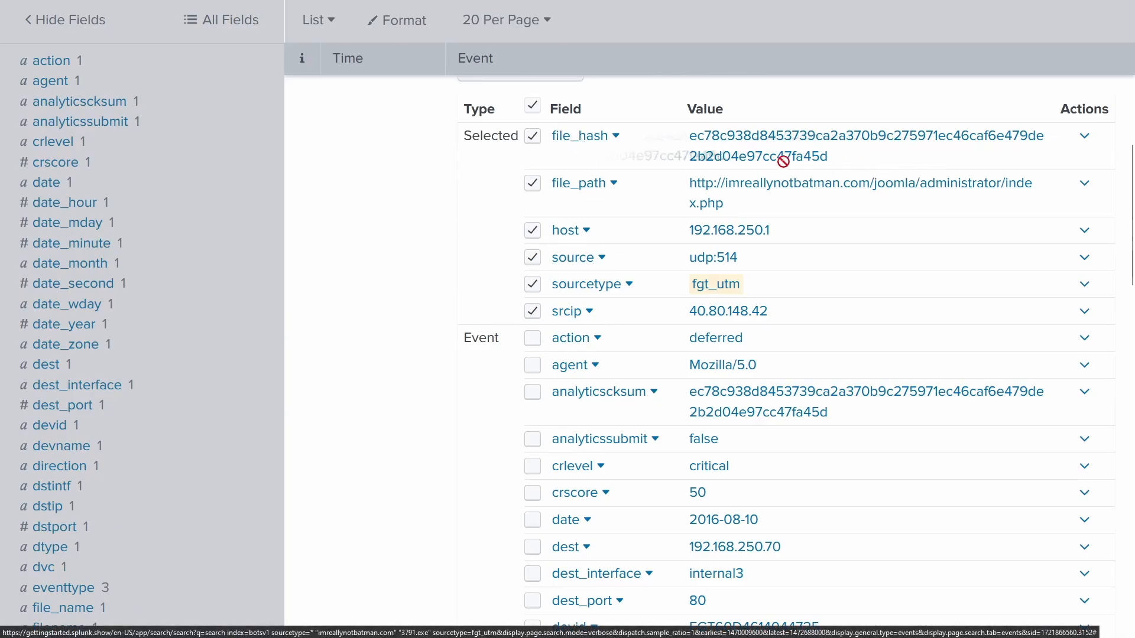
{"action": "scroll", "coordinate": [855, 173], "scroll_direction": "up", "scroll_amount": 8}
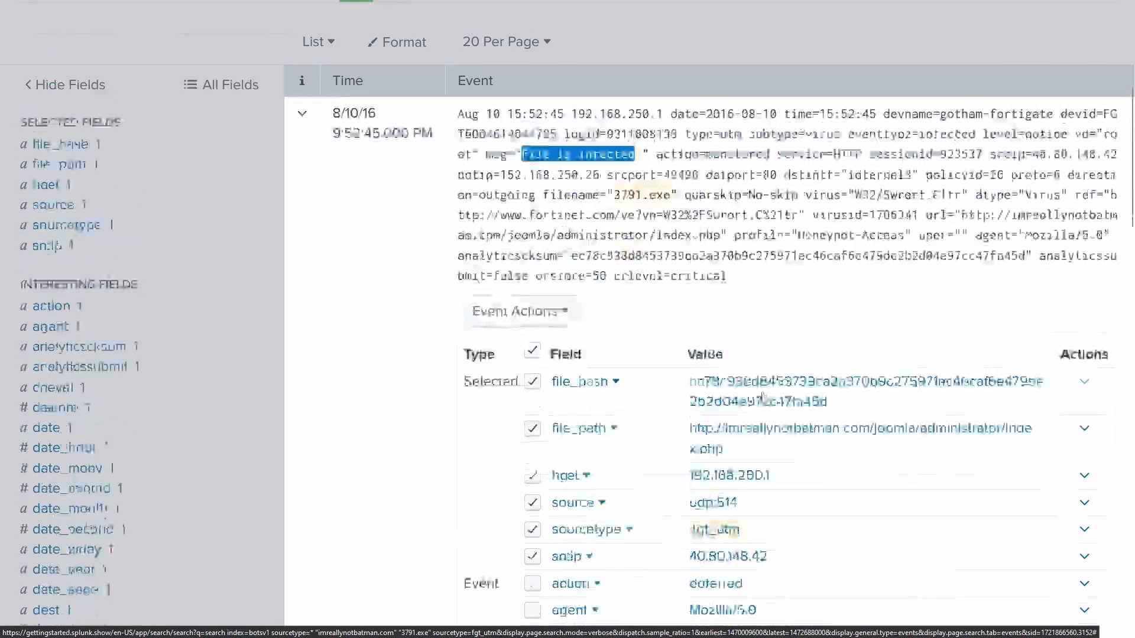
{"action": "scroll", "coordinate": [768, 360], "scroll_direction": "down", "scroll_amount": 8}
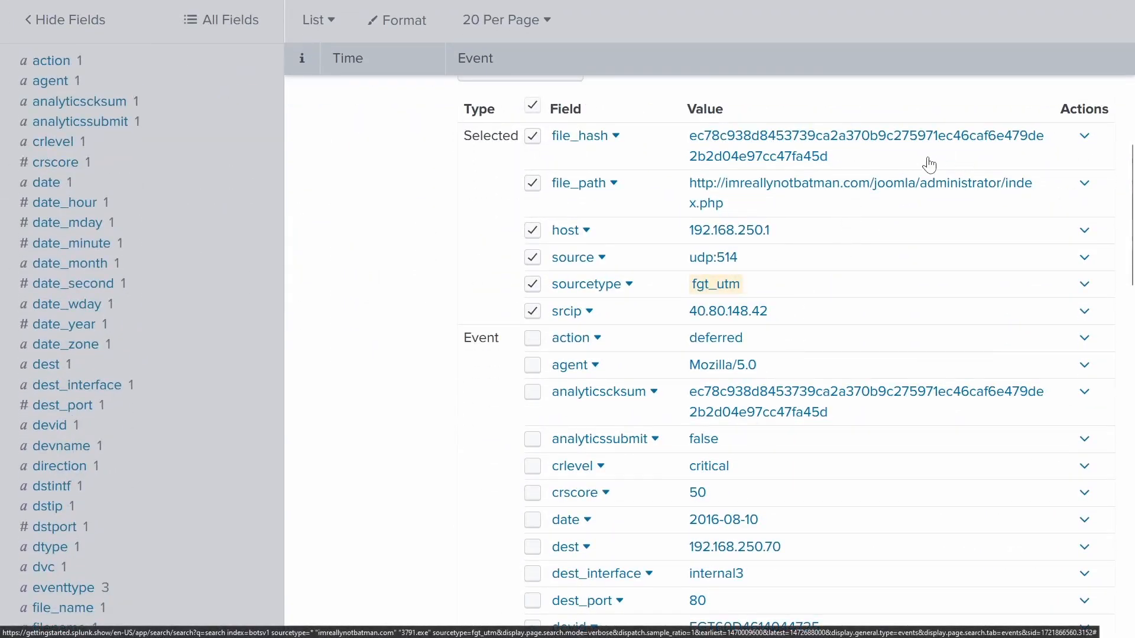
{"action": "left_click_drag", "start_coordinate": [858, 148], "coordinate": [688, 135]}
- Copy the file hash and look it up by hash on VirusTotal
{"action": "right_click", "coordinate": [709, 136]}
{"action": "left_click", "coordinate": [768, 244]}
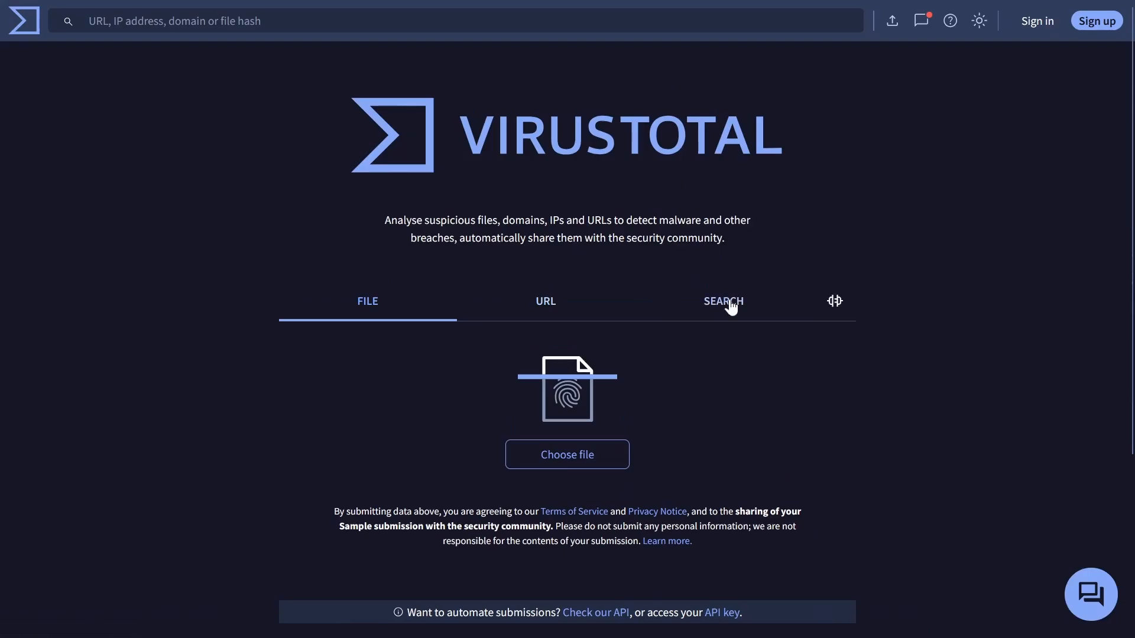
{"action": "left_click", "coordinate": [731, 306]}
{"action": "scroll", "coordinate": [727, 302], "scroll_direction": "down", "scroll_amount": 3}
{"action": "left_click", "coordinate": [490, 303]}
{"action": "key", "text": "ctrl+v"}
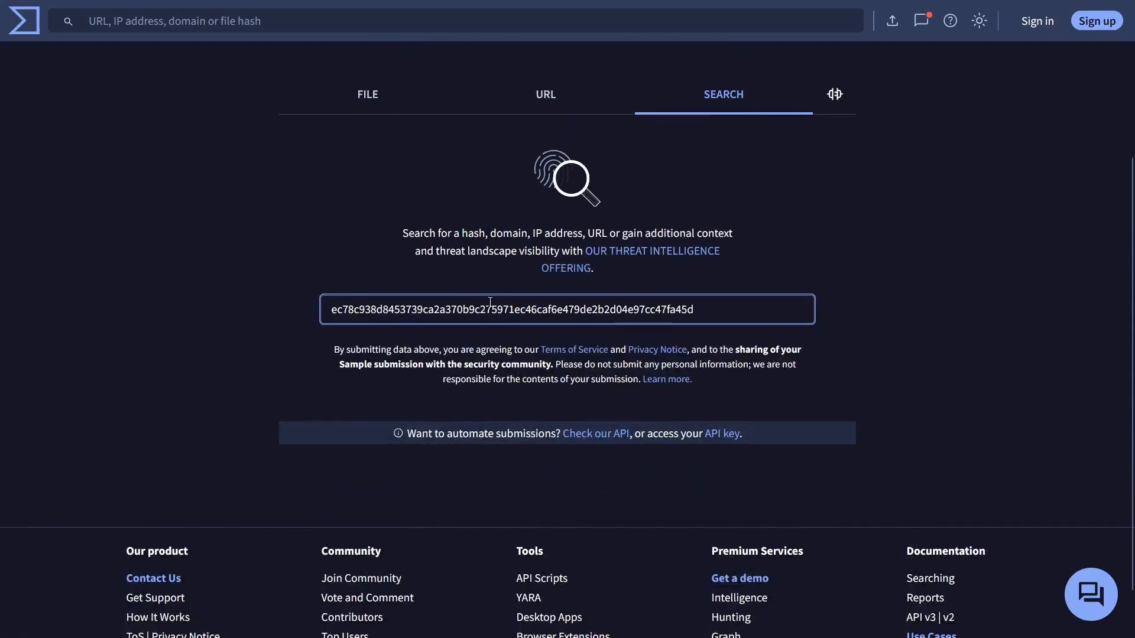
{"action": "key", "text": "Return"}
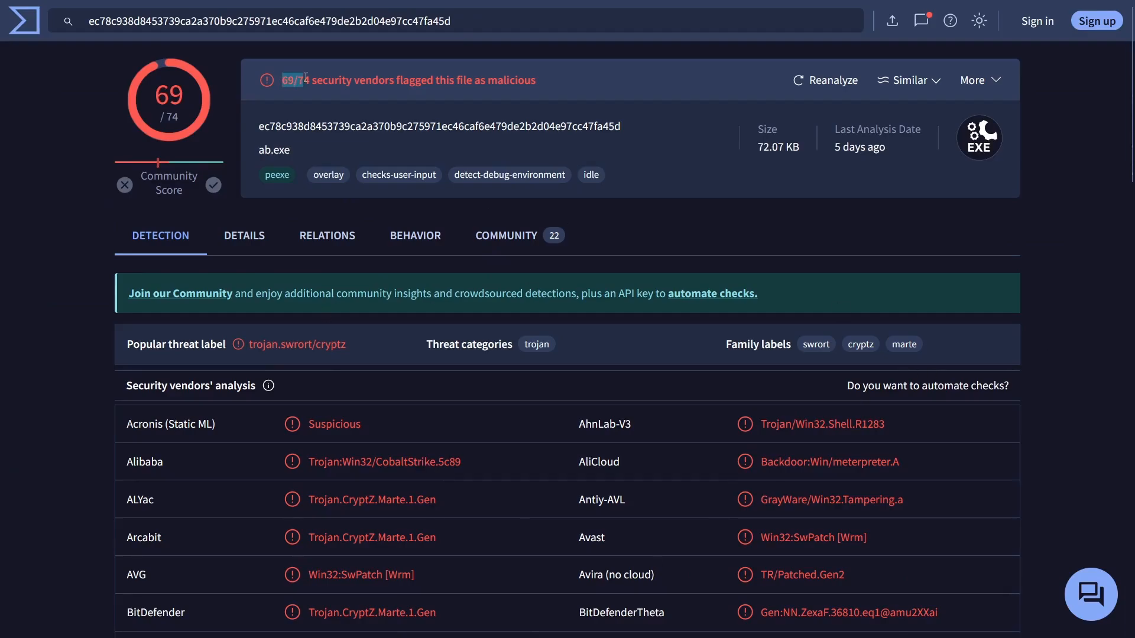
- Review the report: ab.exe flagged malicious by 69/74 vendors, meterpreter-related
{"action": "left_click_drag", "start_coordinate": [305, 77], "coordinate": [309, 77]}
{"action": "left_click_drag", "start_coordinate": [253, 147], "coordinate": [280, 149]}
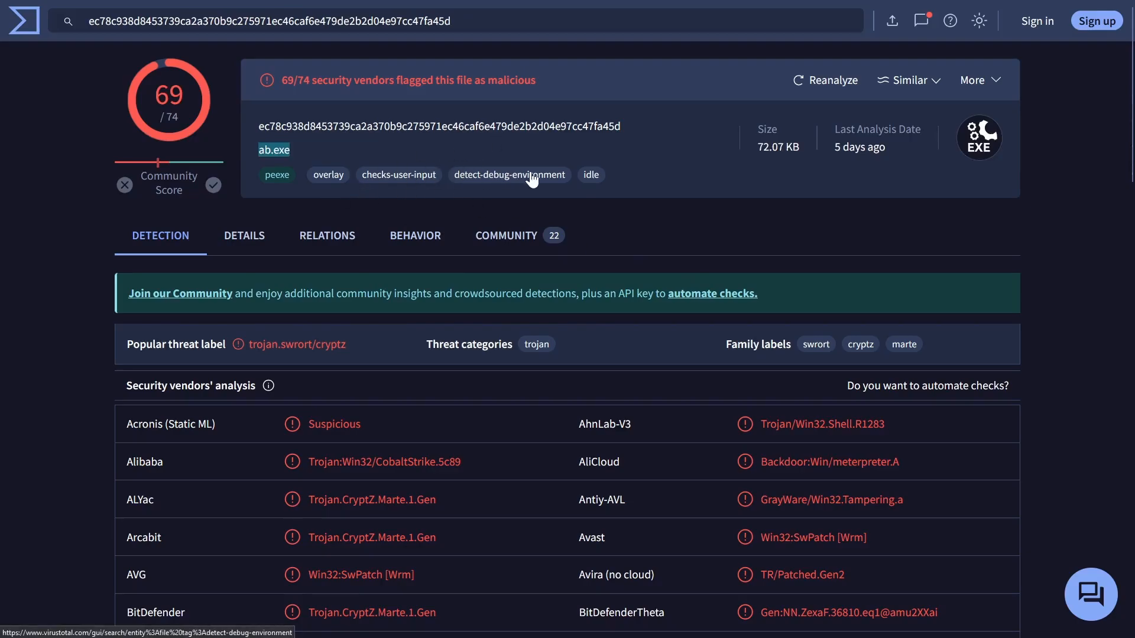
{"action": "left_click", "coordinate": [550, 121]}
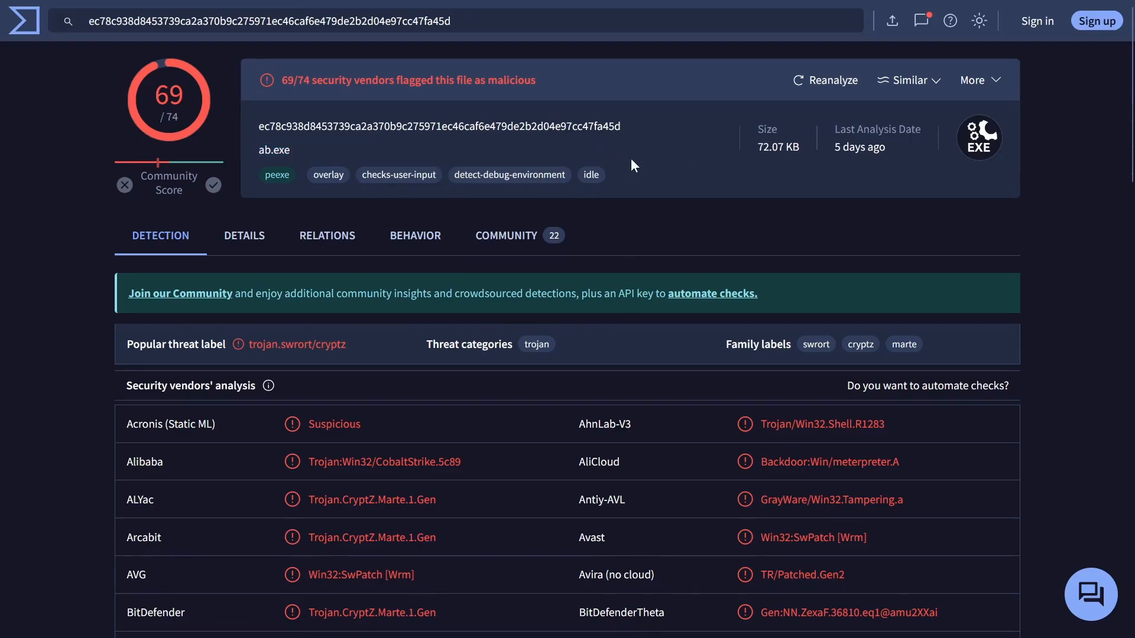
{"action": "scroll", "coordinate": [630, 158], "scroll_direction": "down", "scroll_amount": 3}
{"action": "left_click_drag", "start_coordinate": [761, 255], "coordinate": [896, 261]}
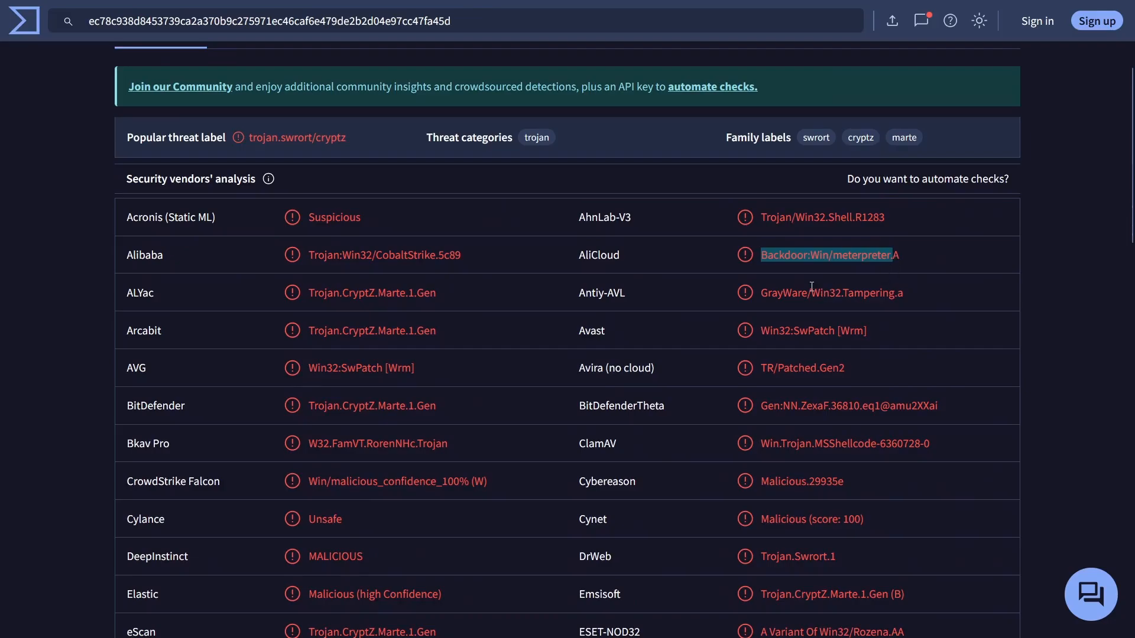
{"action": "left_click", "coordinate": [1064, 311]}
{"action": "scroll", "coordinate": [1064, 311], "scroll_direction": "up", "scroll_amount": 3}
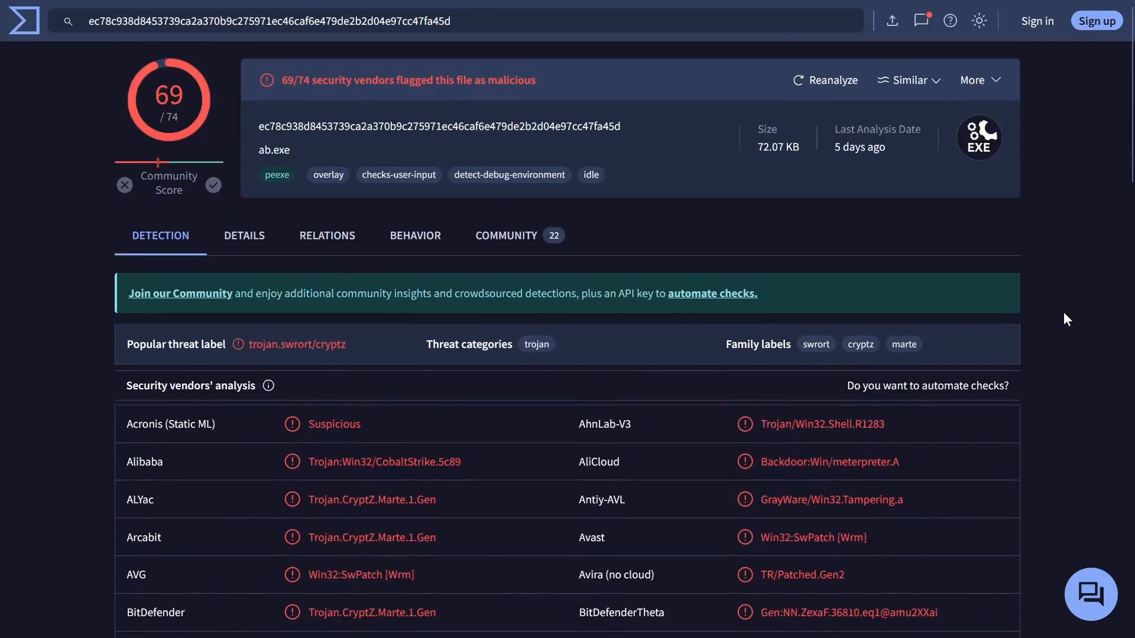
- Copy the file name 3791.exe from the Splunk search query
{"action": "left_click", "coordinate": [208, 8]}
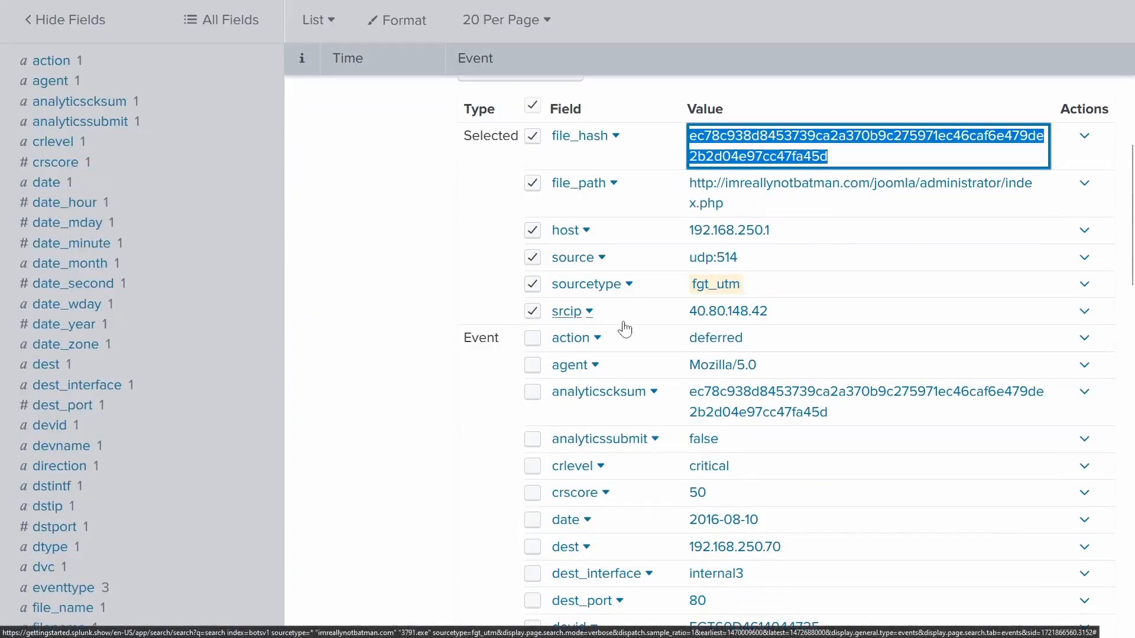
{"action": "scroll", "coordinate": [699, 329], "scroll_direction": "down", "scroll_amount": 4}
{"action": "scroll", "coordinate": [699, 329], "scroll_direction": "up", "scroll_amount": 12}
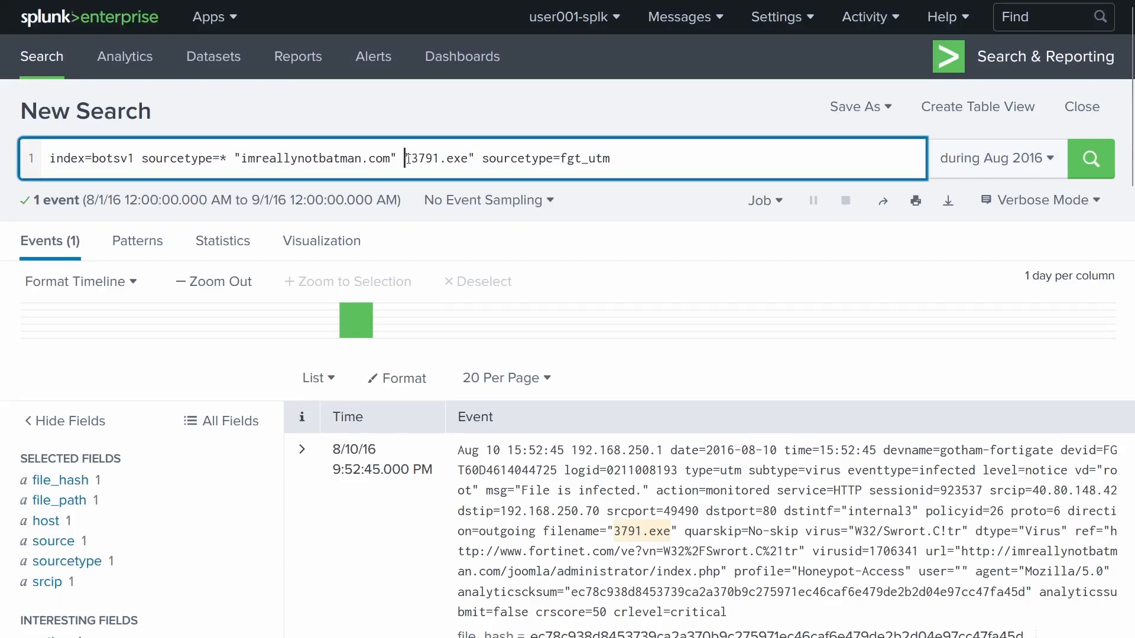
{"action": "left_click", "coordinate": [412, 158]}
{"action": "left_click_drag", "start_coordinate": [412, 158], "coordinate": [469, 158]}
{"action": "right_click", "coordinate": [455, 162]}
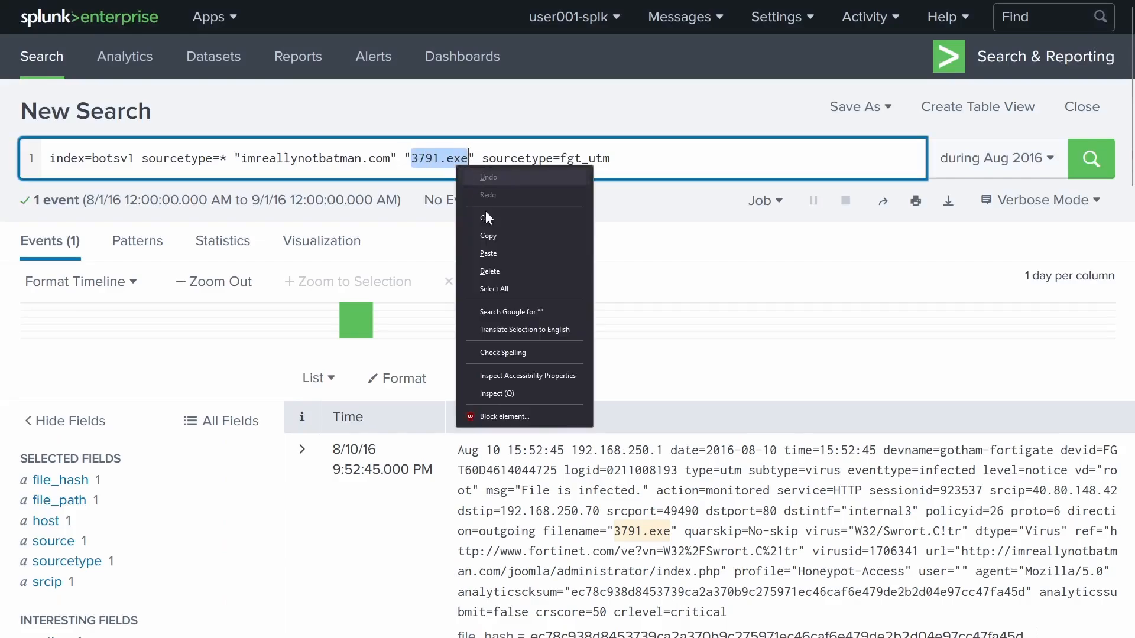
{"action": "left_click", "coordinate": [502, 241]}
- Submit 3791.exe as the answer to question #109
{"action": "left_click", "coordinate": [159, 10]}
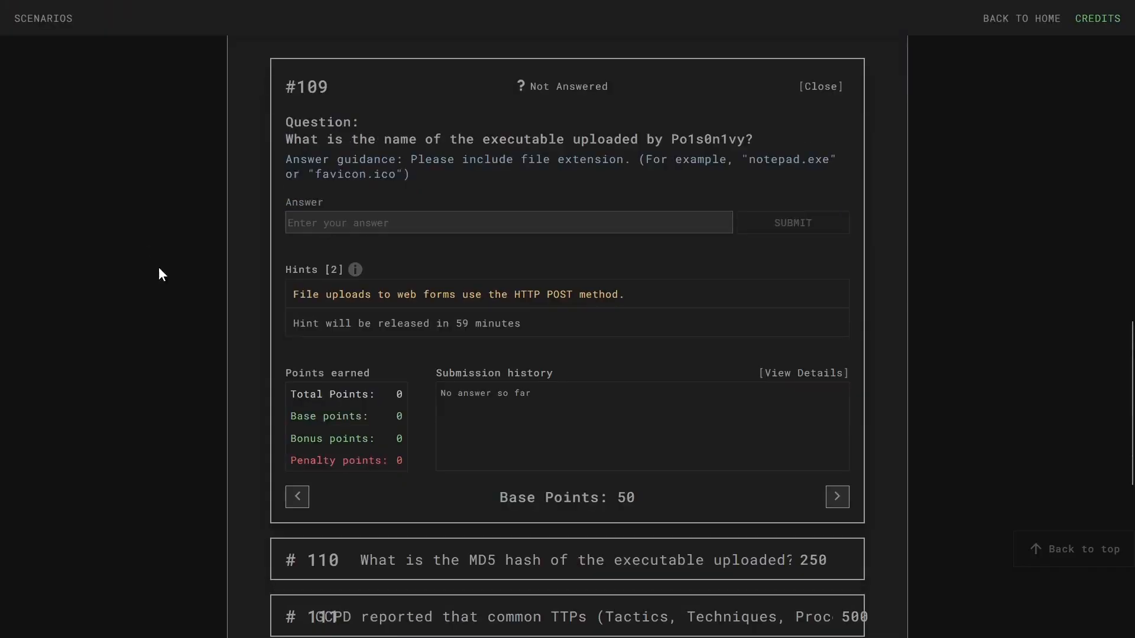
{"action": "left_click", "coordinate": [356, 222]}
{"action": "right_click", "coordinate": [356, 222]}
{"action": "left_click", "coordinate": [394, 314]}
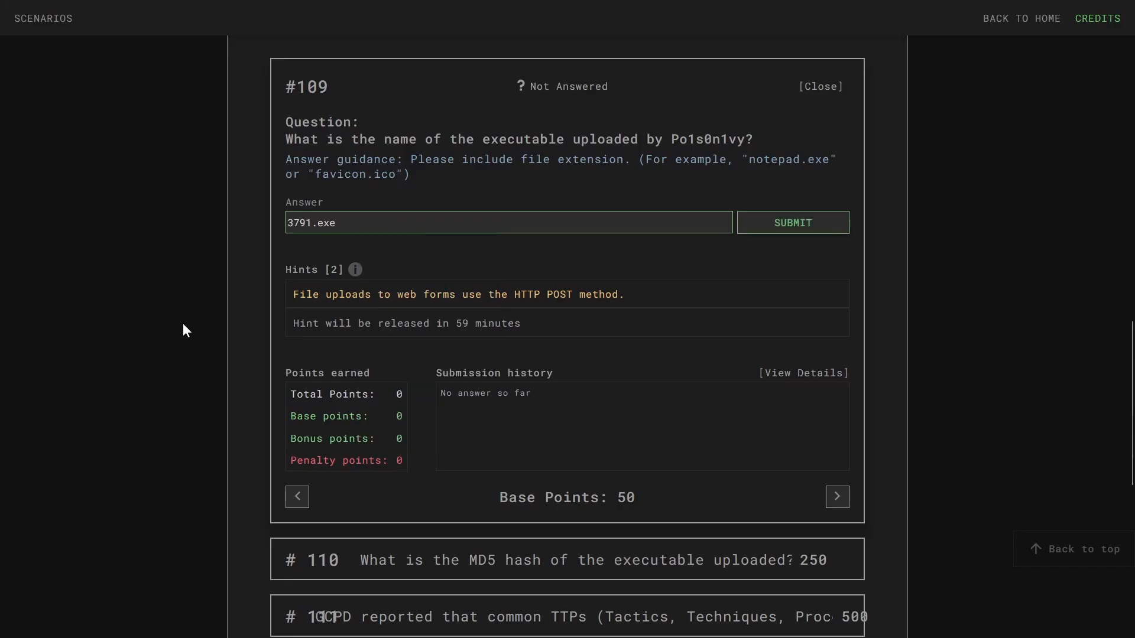
{"action": "key", "text": "Return"}
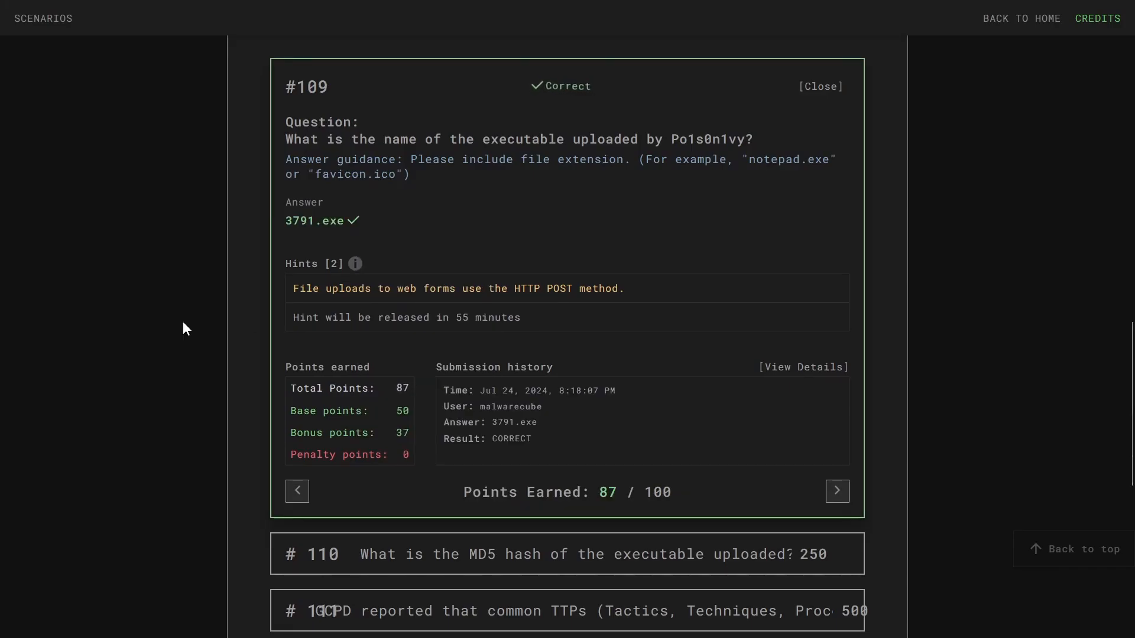
- Expand question #110 about the MD5 hash
{"action": "scroll", "coordinate": [182, 319], "scroll_direction": "down", "scroll_amount": 3}
{"action": "left_click", "coordinate": [476, 381]}
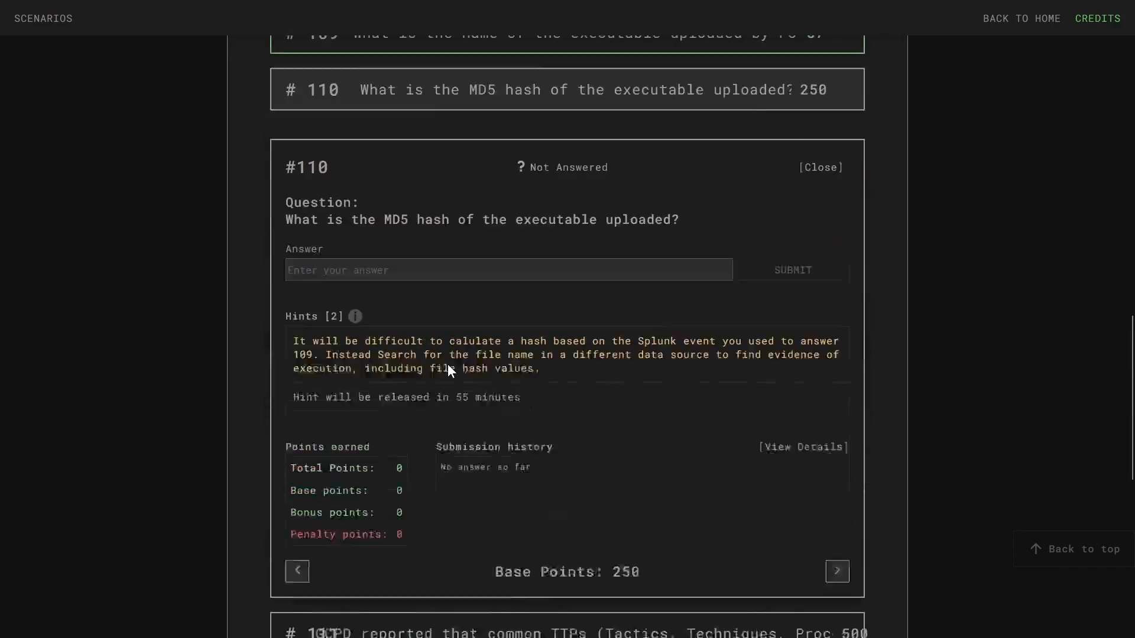
{"action": "scroll", "coordinate": [500, 373], "scroll_direction": "down", "scroll_amount": 3}
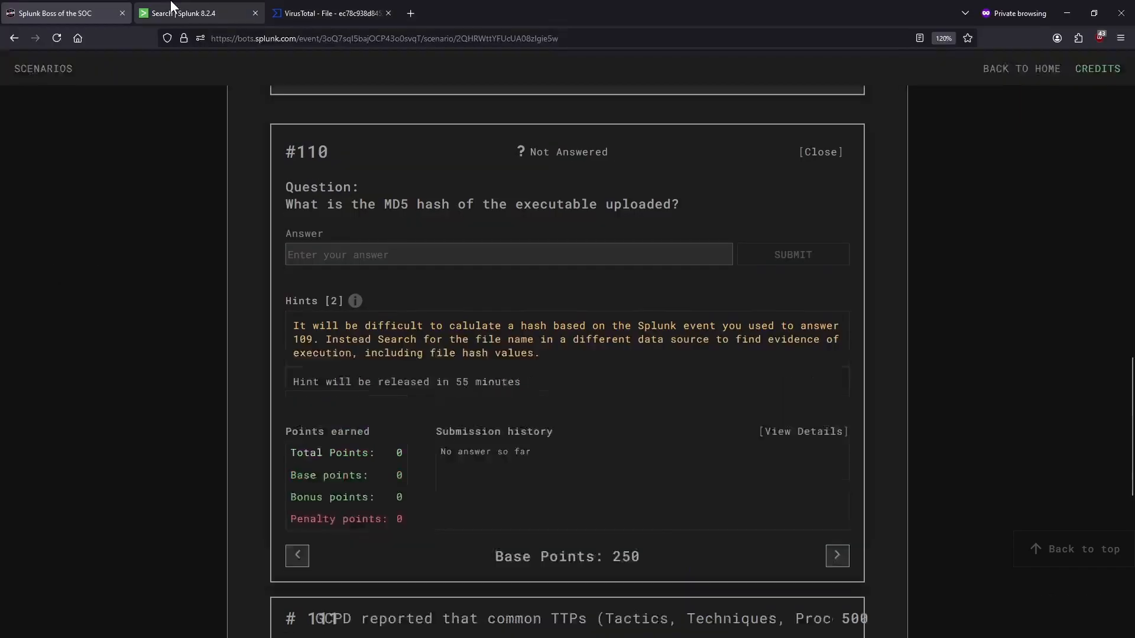
- Inspect the 3791.exe fgt_utm event's fields, including file_hash, then return to the VirusTotal report
{"action": "left_click", "coordinate": [195, 7]}
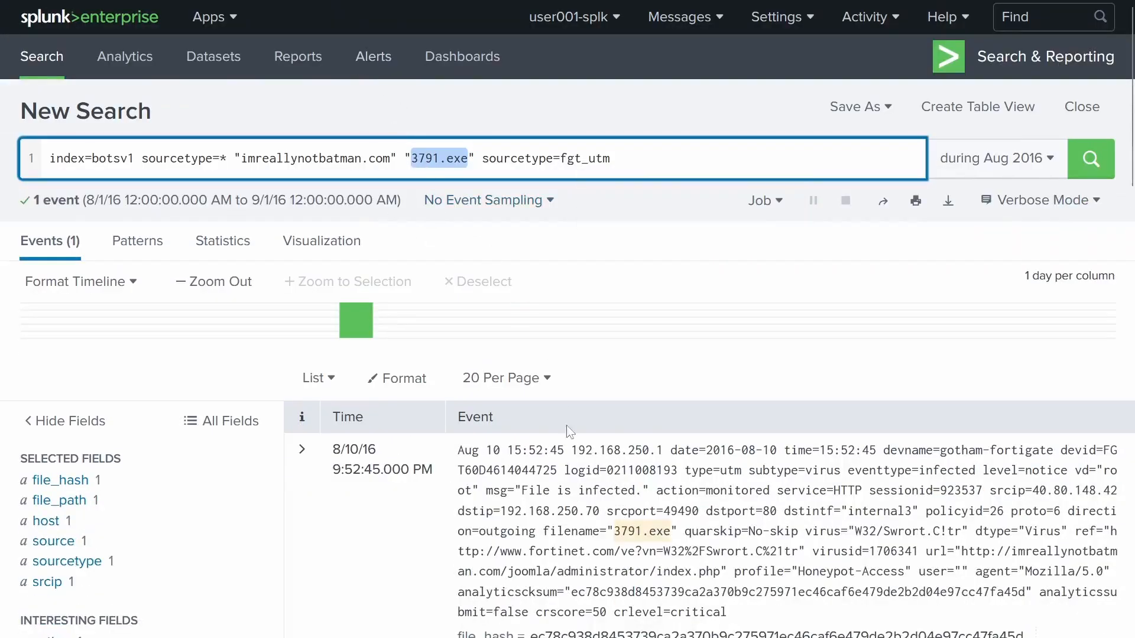
{"action": "scroll", "coordinate": [330, 227], "scroll_direction": "down", "scroll_amount": 4}
{"action": "left_click", "coordinate": [302, 201]}
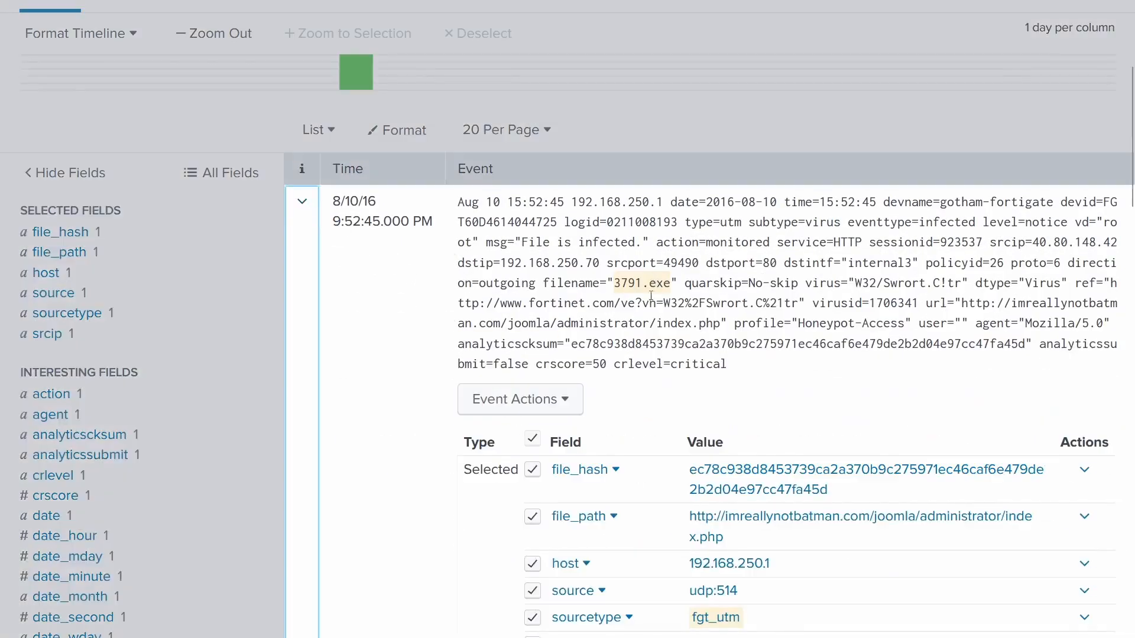
{"action": "scroll", "coordinate": [635, 239], "scroll_direction": "down", "scroll_amount": 4}
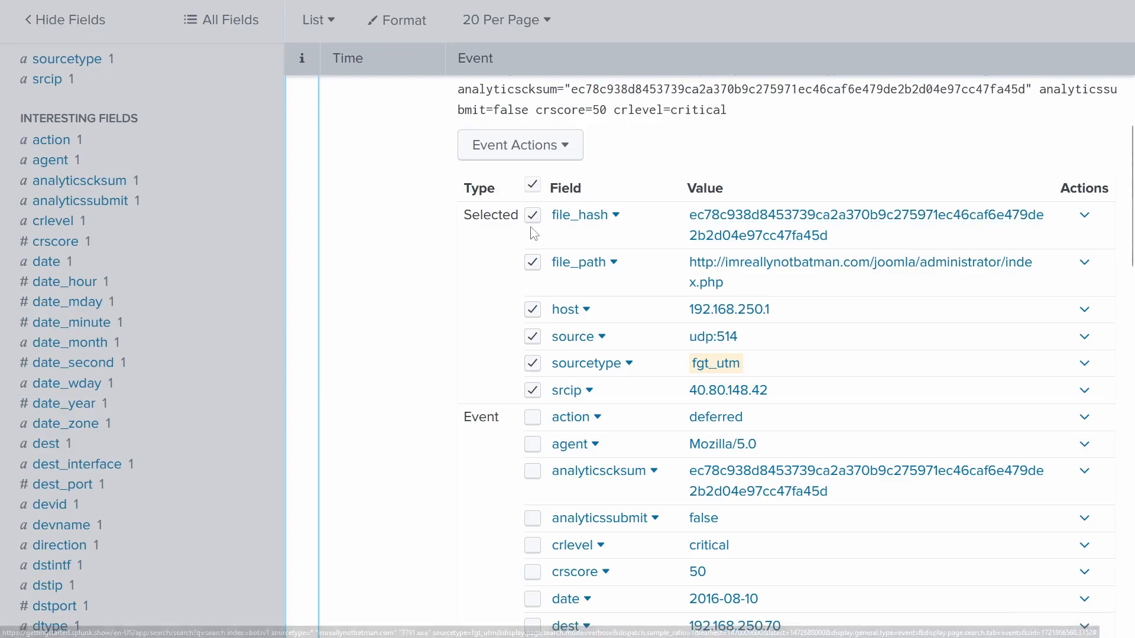
{"action": "left_click", "coordinate": [305, 8]}
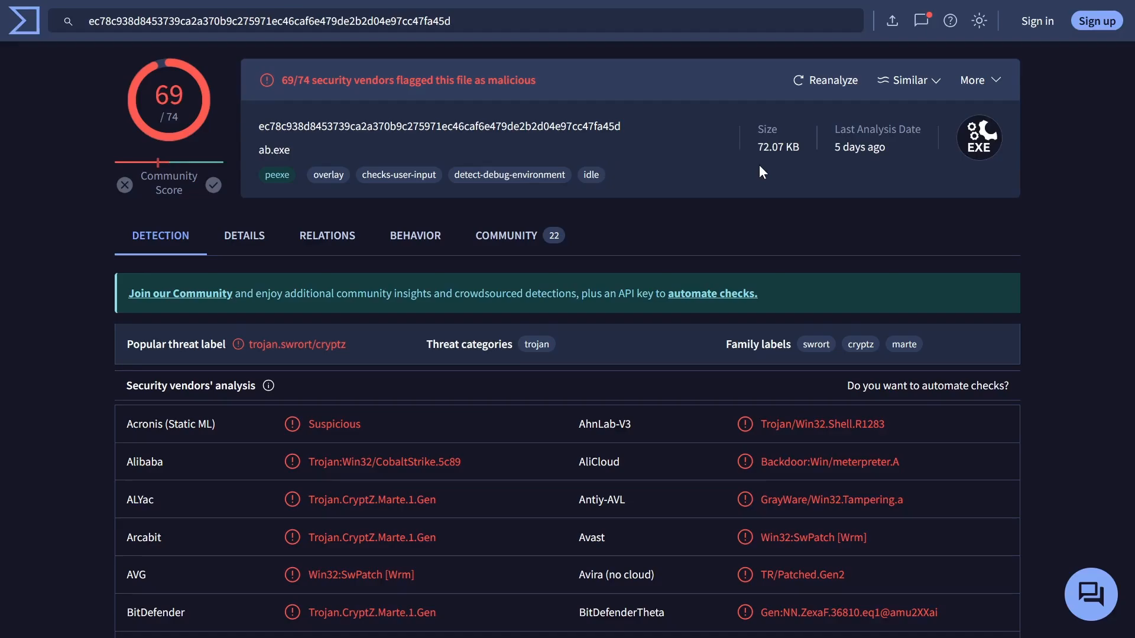
- Copy the MD5 hash aae3f5a29935e6abcc2c2754d12a9af0 from VirusTotal's Details section
{"action": "left_click", "coordinate": [242, 243]}
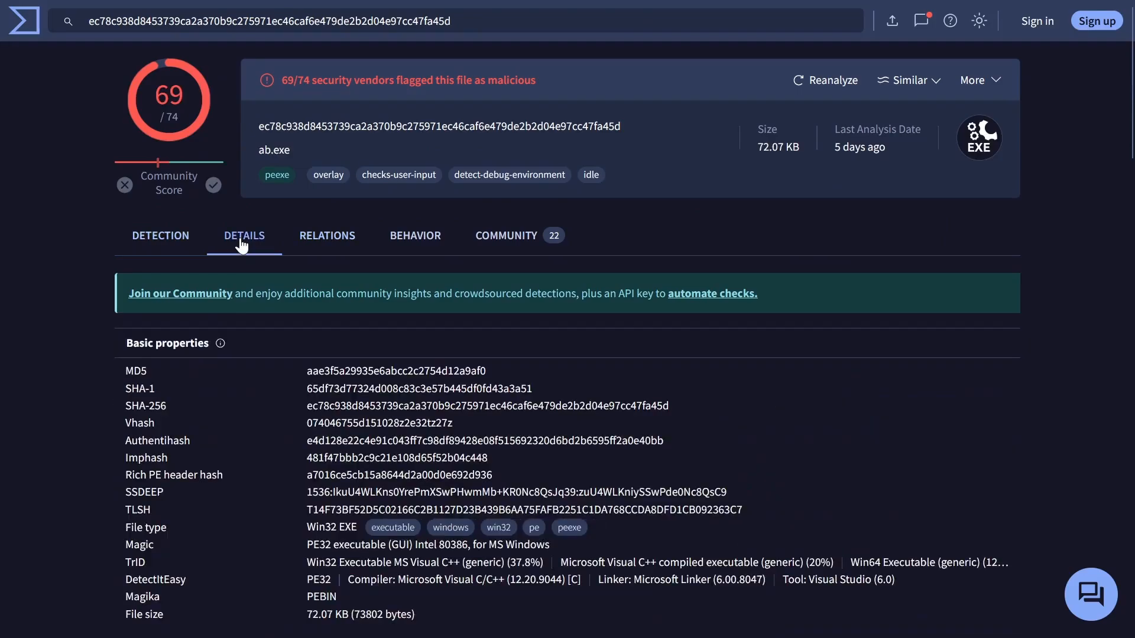
{"action": "scroll", "coordinate": [304, 260], "scroll_direction": "down", "scroll_amount": 3}
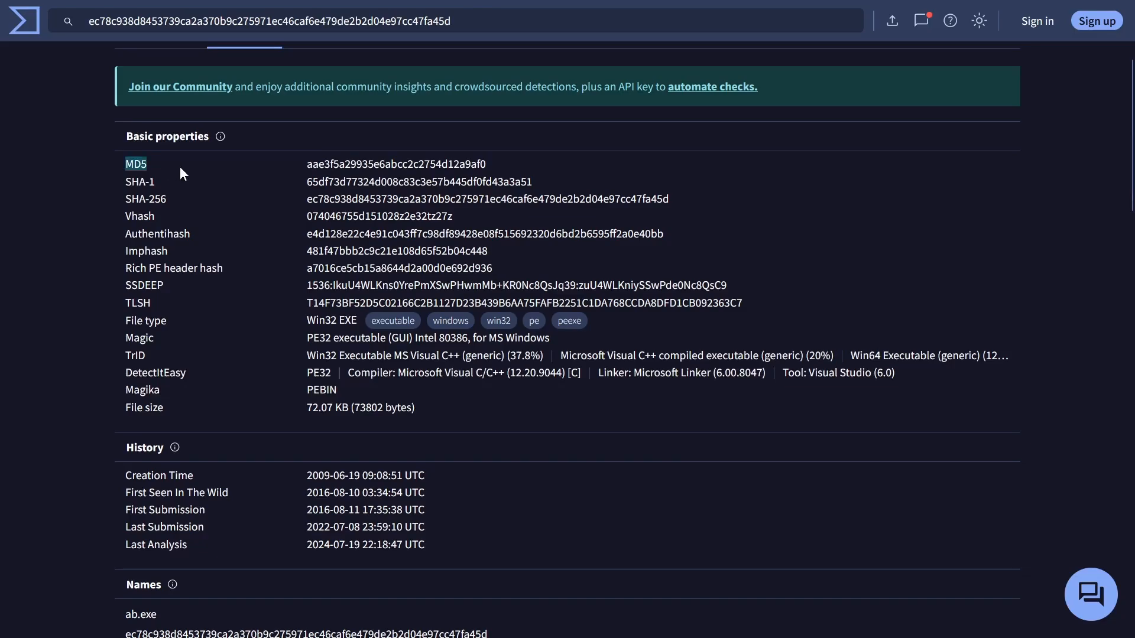
{"action": "double_click", "coordinate": [349, 163]}
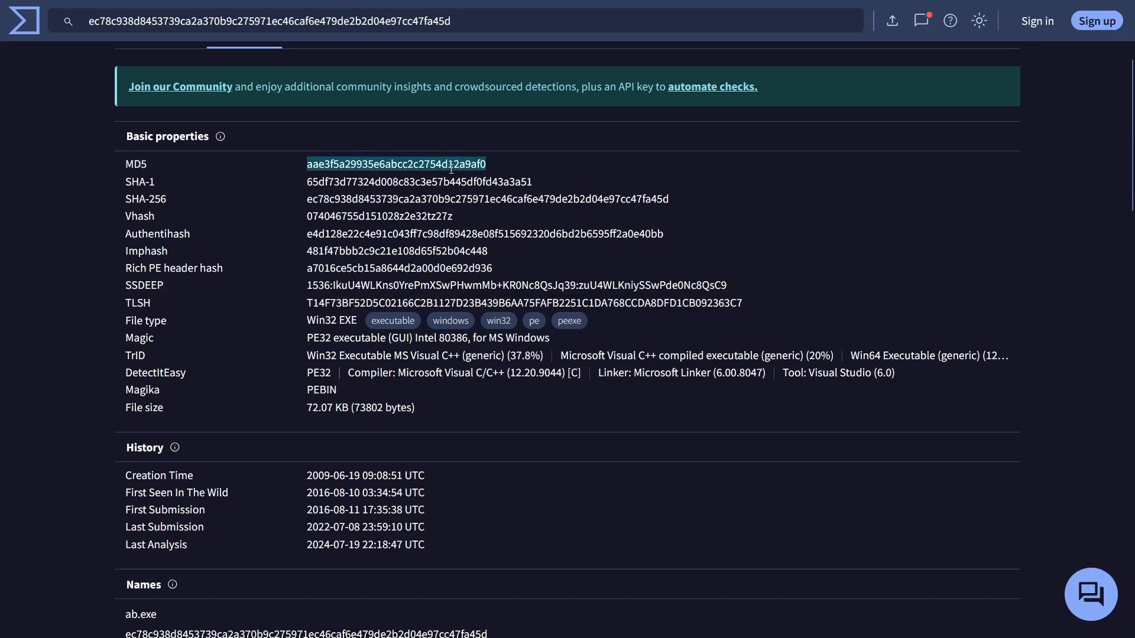
{"action": "scroll", "coordinate": [451, 168], "scroll_direction": "up", "scroll_amount": 3}
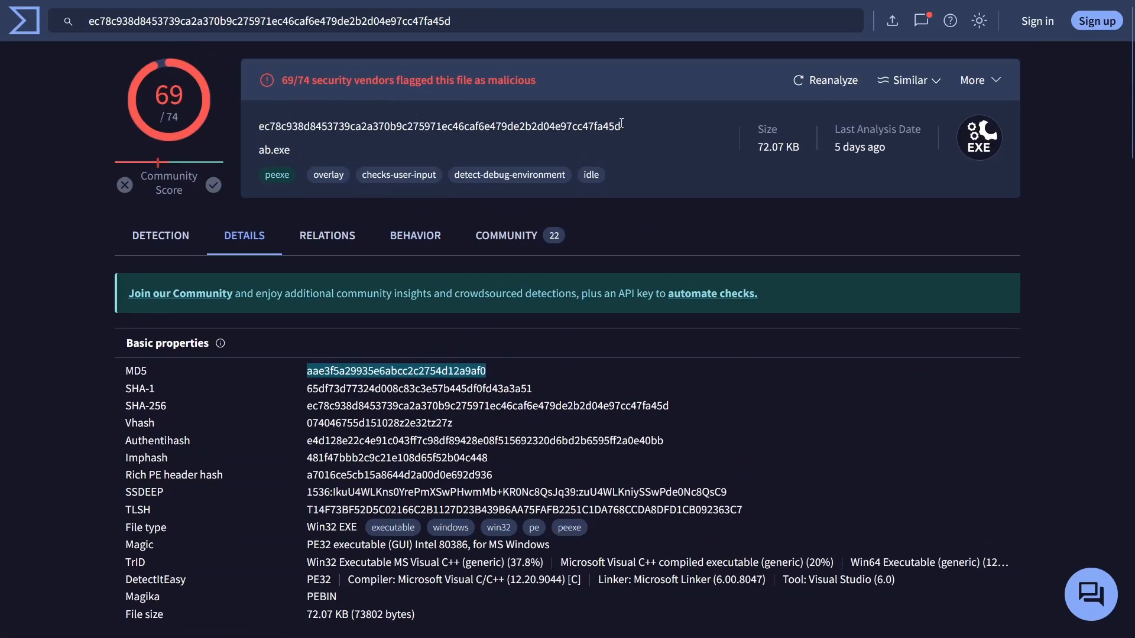
{"action": "scroll", "coordinate": [210, 126], "scroll_direction": "down", "scroll_amount": 3}
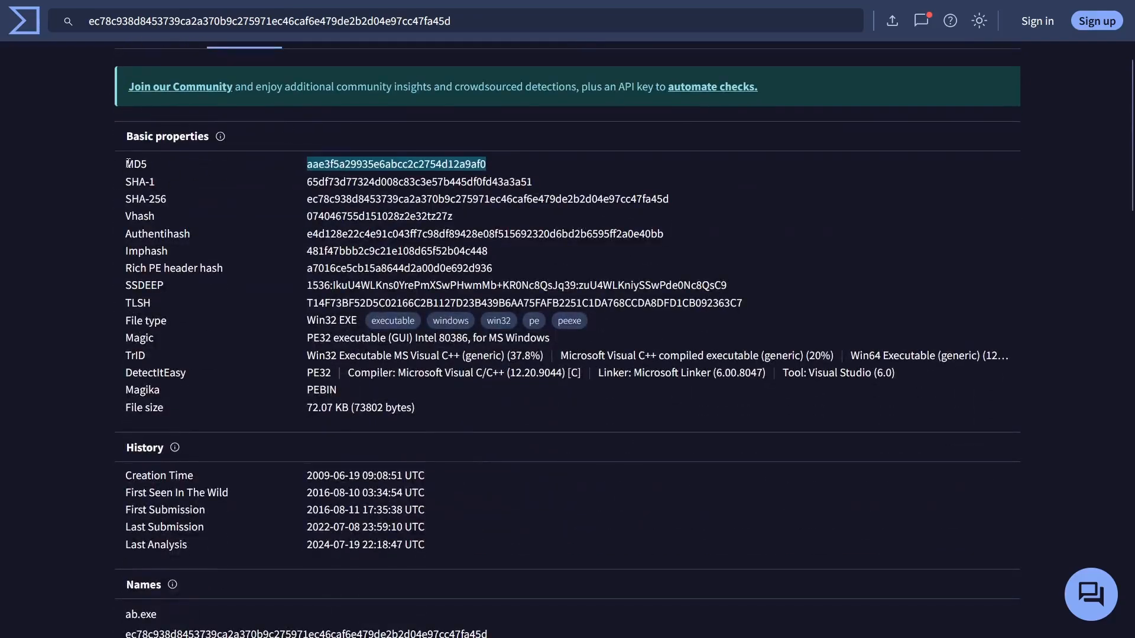
{"action": "right_click", "coordinate": [364, 165]}
{"action": "left_click", "coordinate": [371, 185]}
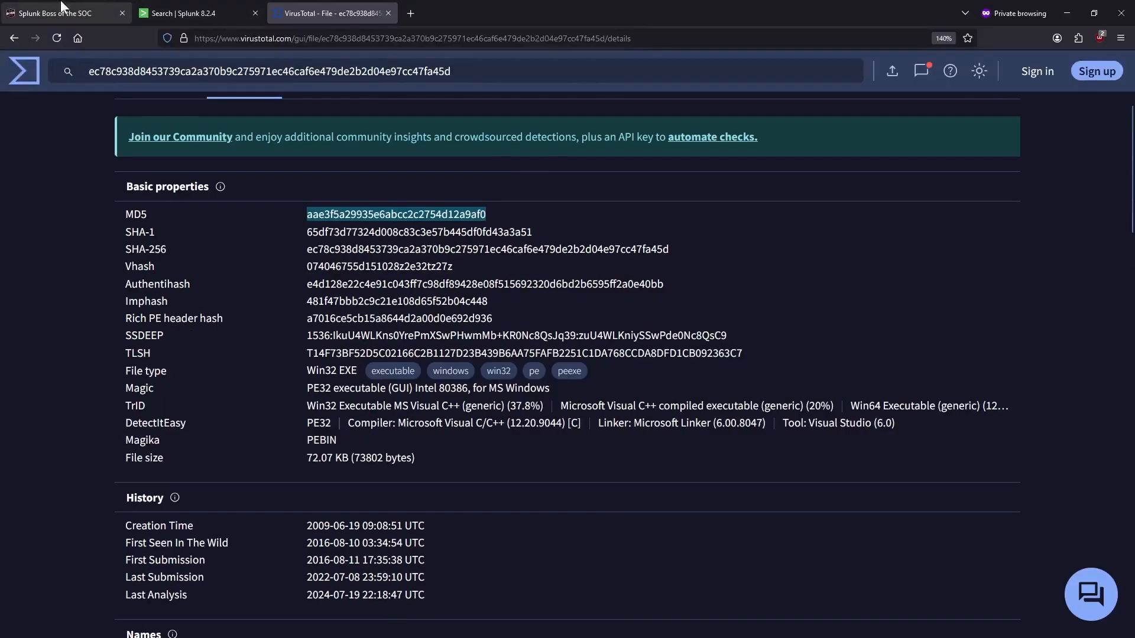
- Paste the MD5 hash as question #110's answer and submit it
{"action": "left_click", "coordinate": [61, 4]}
{"action": "right_click", "coordinate": [347, 206]}
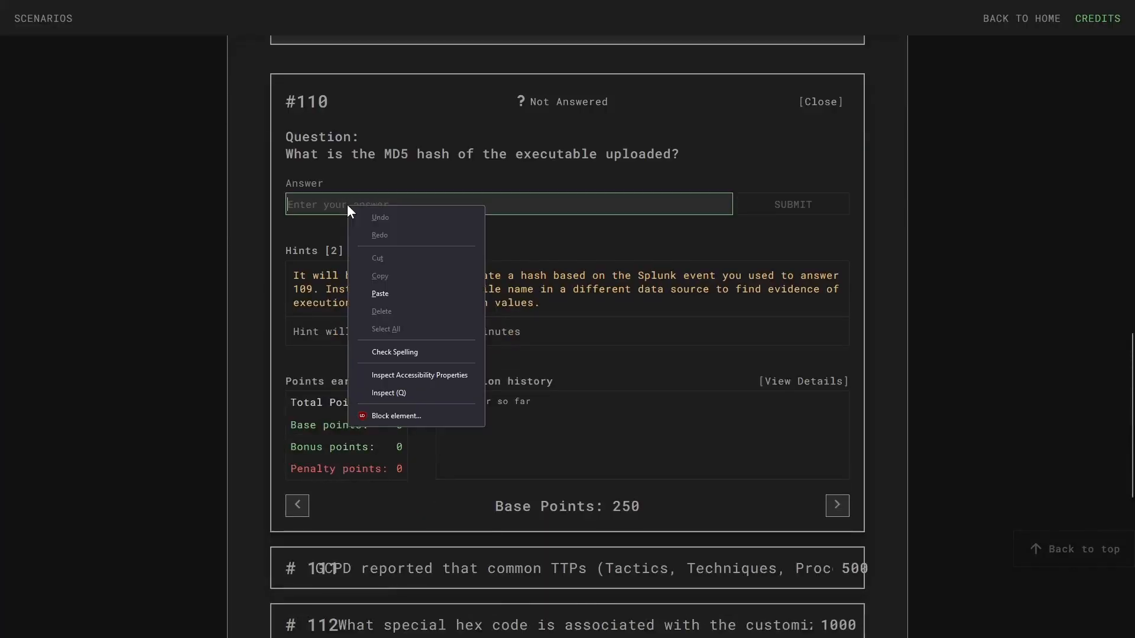
{"action": "left_click", "coordinate": [380, 294]}
{"action": "left_click", "coordinate": [769, 204]}
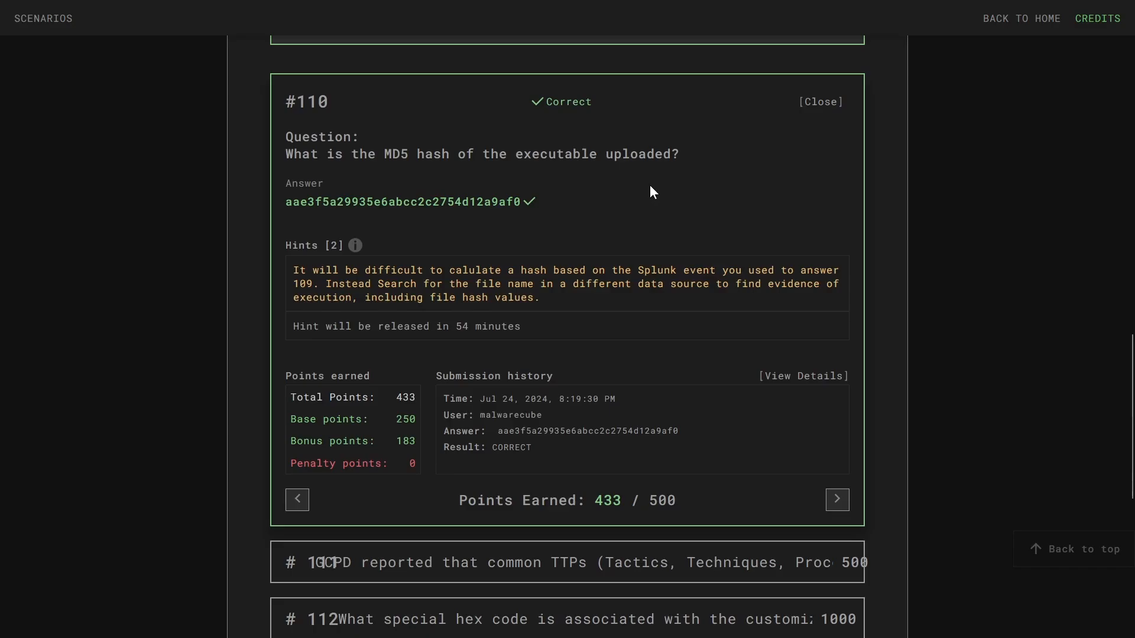
- Open question #104 about the defacement file, then return to the Splunk search
{"action": "scroll", "coordinate": [686, 355], "scroll_direction": "up", "scroll_amount": 9}
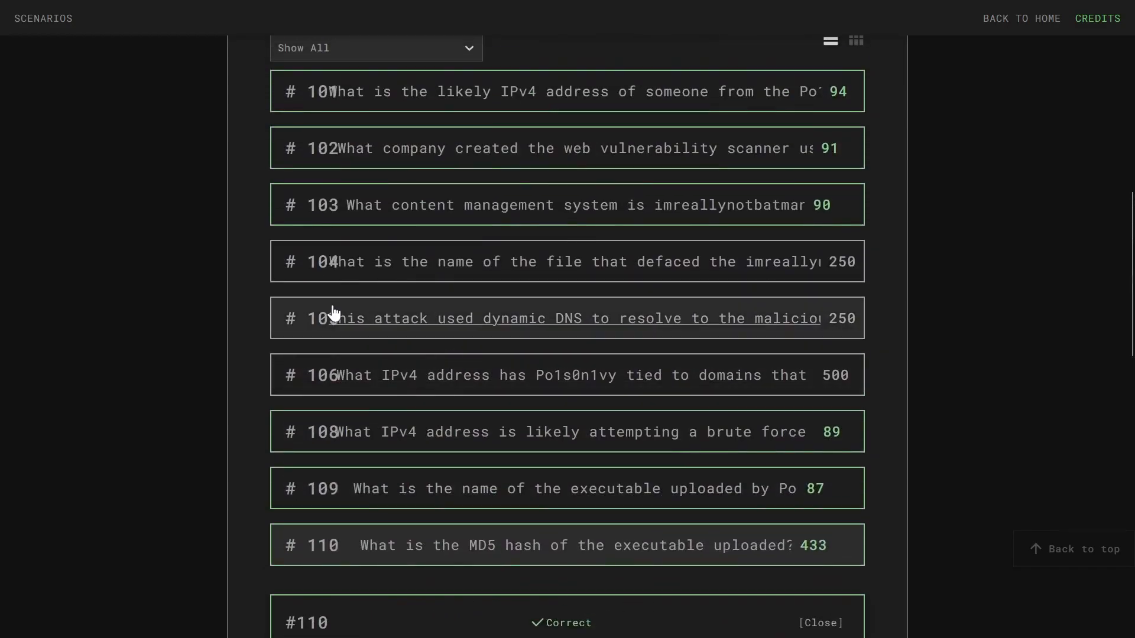
{"action": "left_click", "coordinate": [582, 276]}
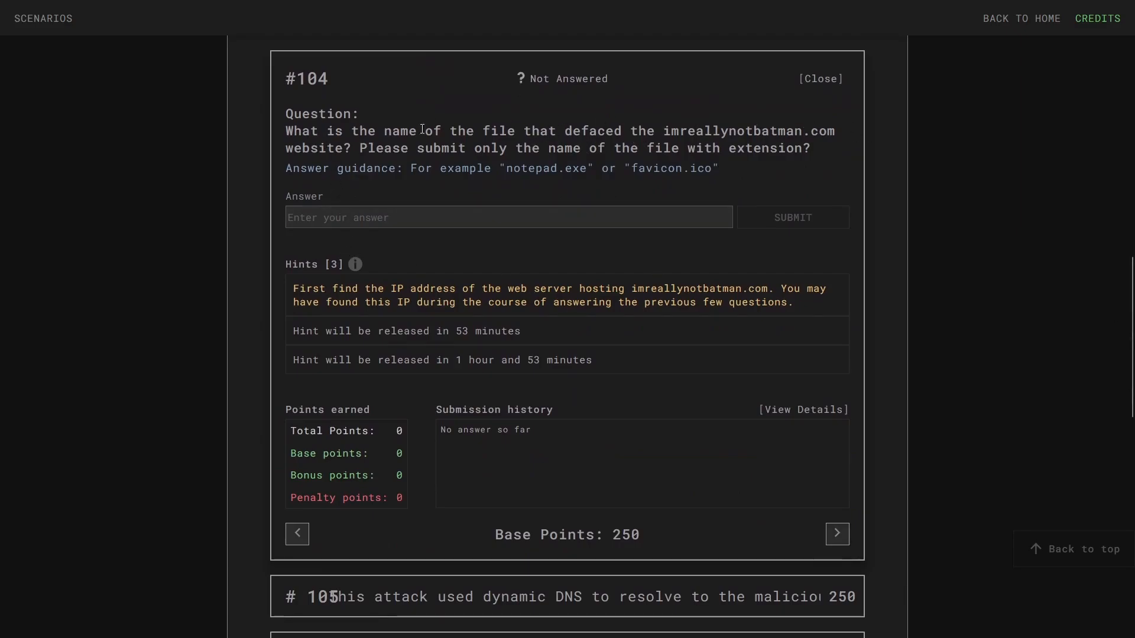
{"action": "left_click_drag", "start_coordinate": [359, 149], "coordinate": [305, 140]}
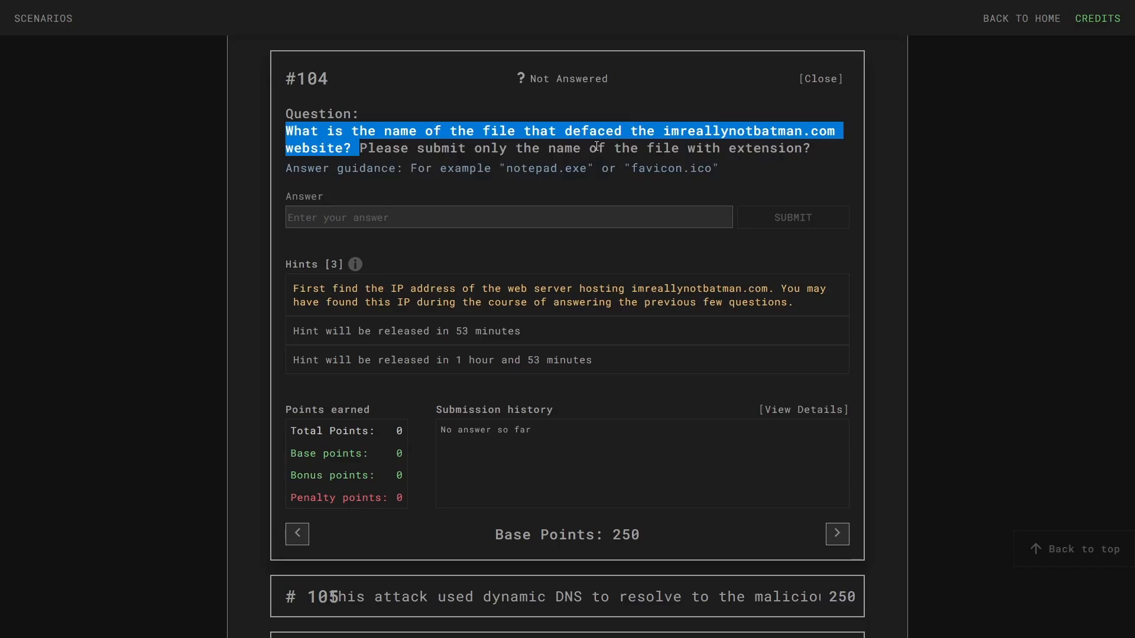
{"action": "left_click", "coordinate": [494, 142]}
{"action": "mouse_move", "coordinate": [271, 4]}
{"action": "left_click", "coordinate": [224, 8]}
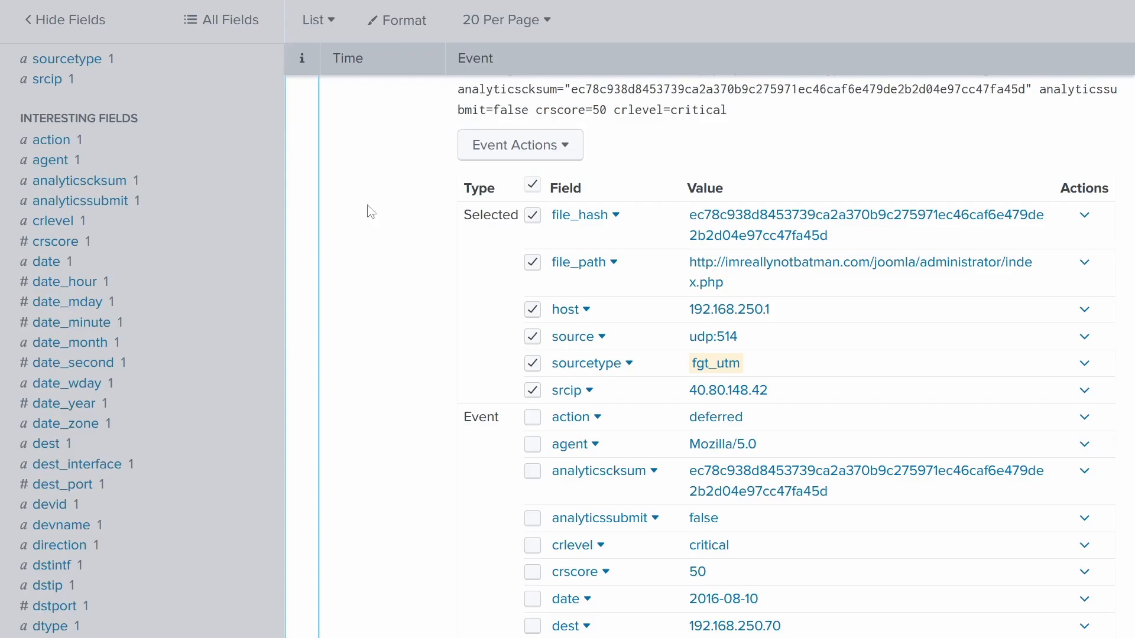
{"action": "left_click", "coordinate": [67, 15]}
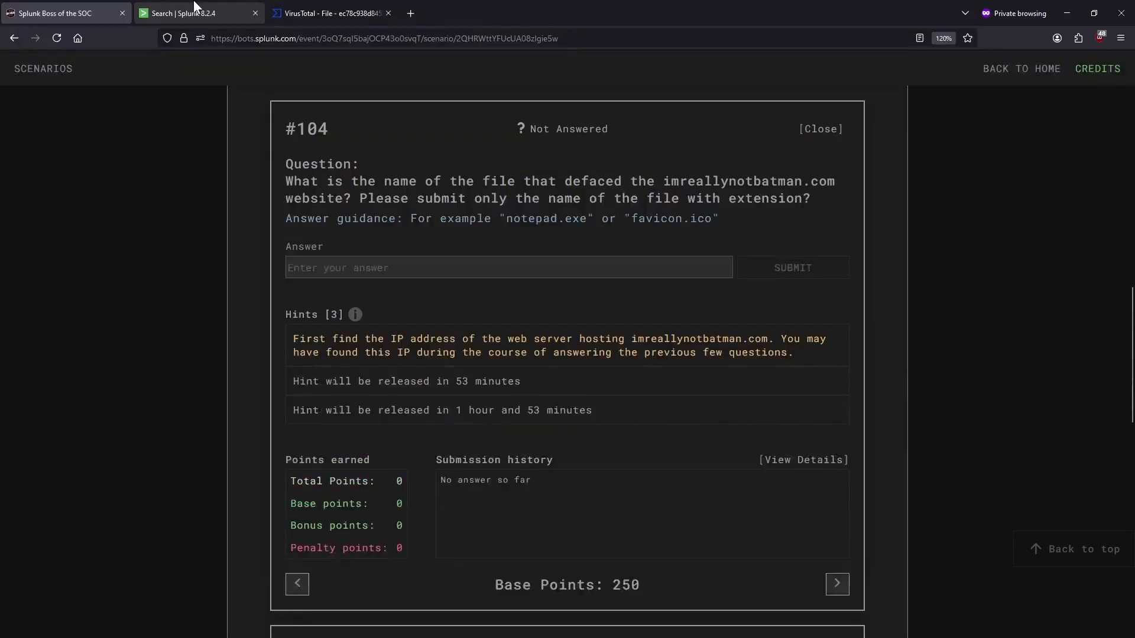
{"action": "left_click", "coordinate": [158, 6]}
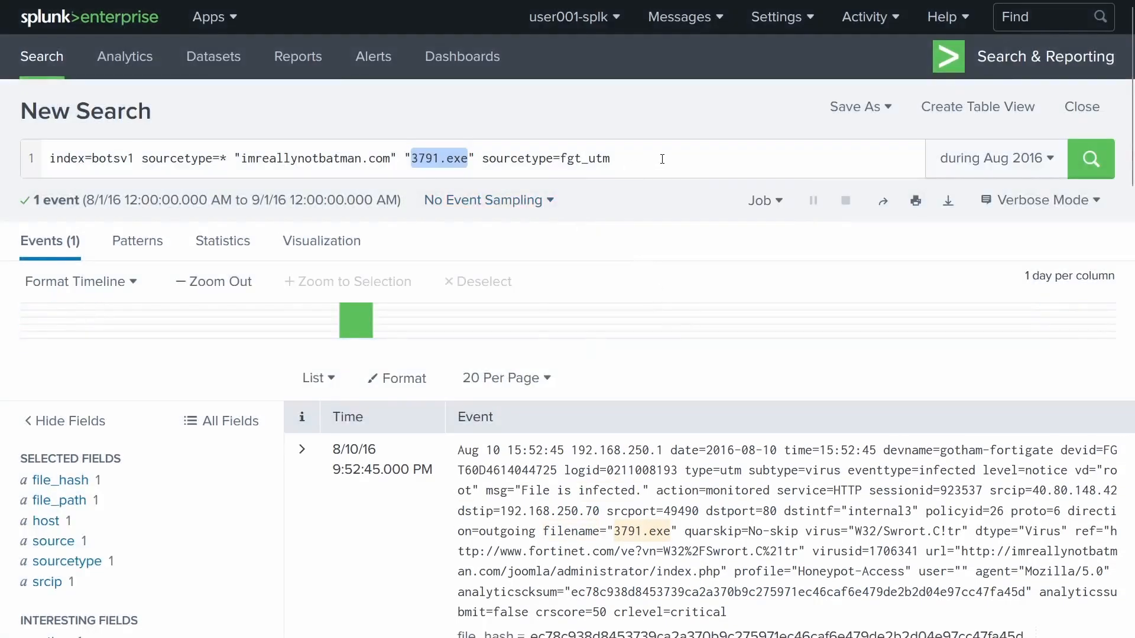
- Replace the search terms with dest_ip="192.168.250.70" and rerun the search
{"action": "left_click_drag", "start_coordinate": [611, 158], "coordinate": [221, 161]}
{"action": "key", "text": "BackSpace"}
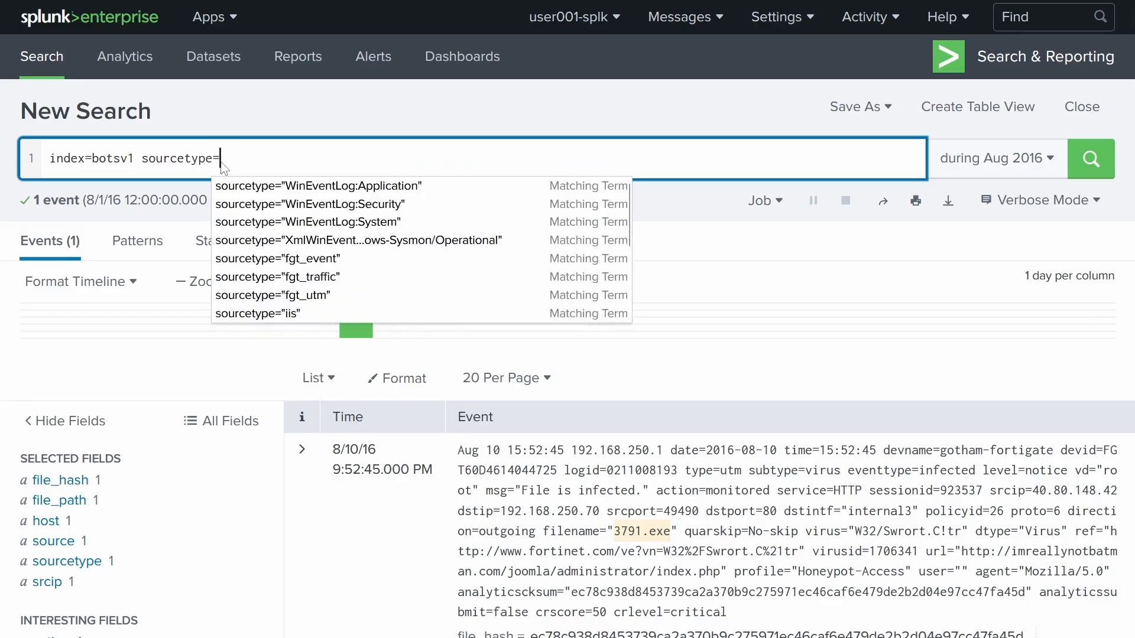
{"action": "type", "text": "* "}
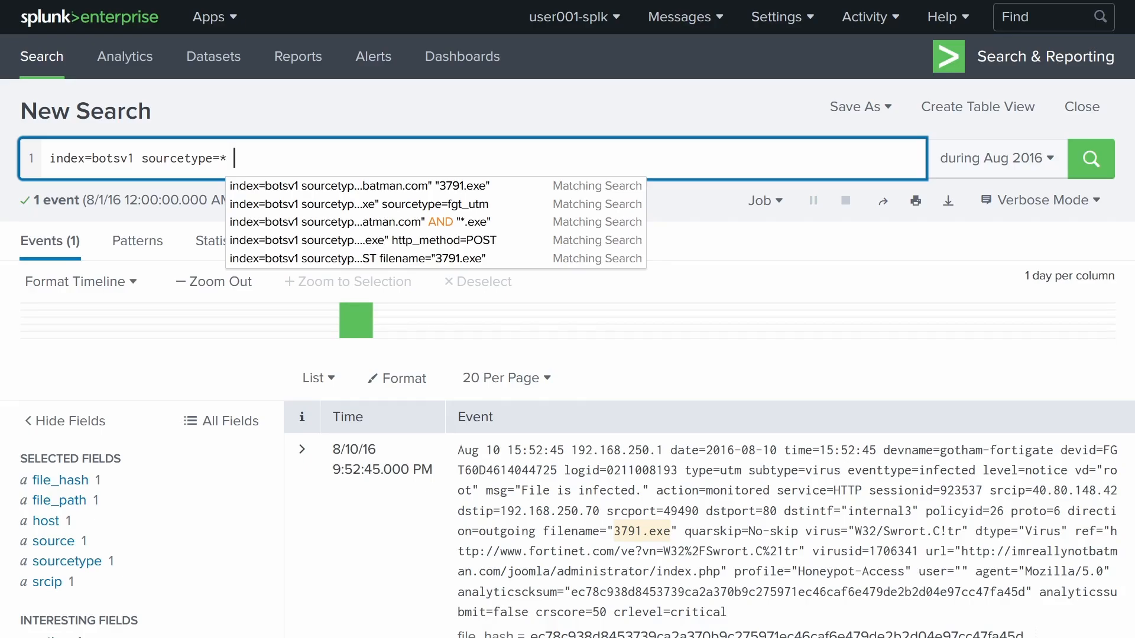
{"action": "type", "text": "dest_ip"}
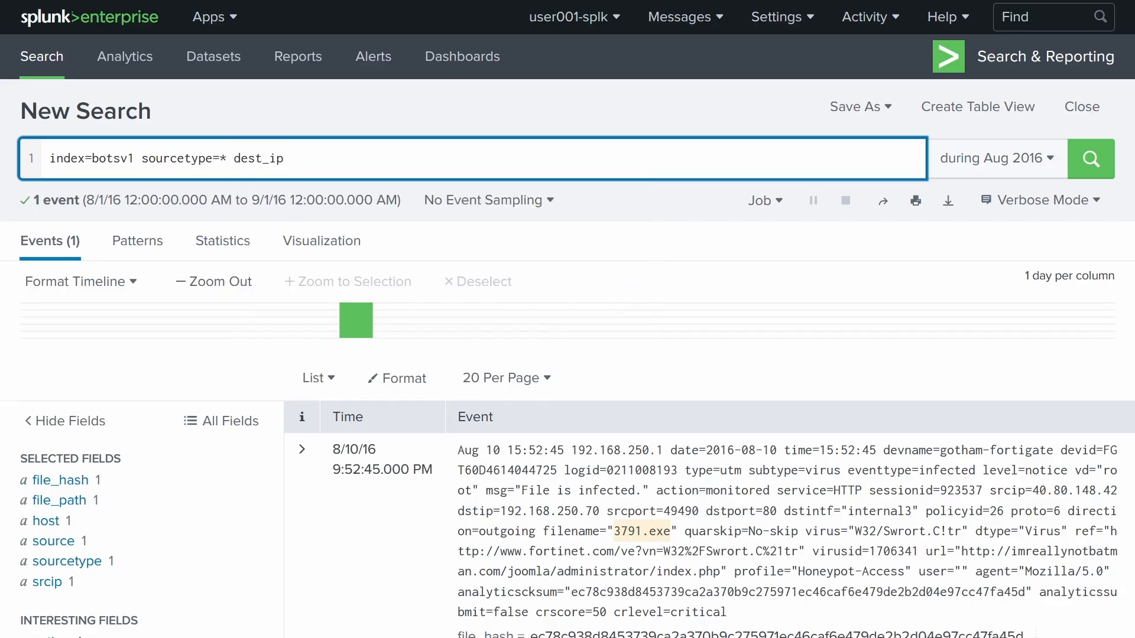
{"action": "type", "text": "=\"192.168.250.70\""}
{"action": "key", "text": "Return"}
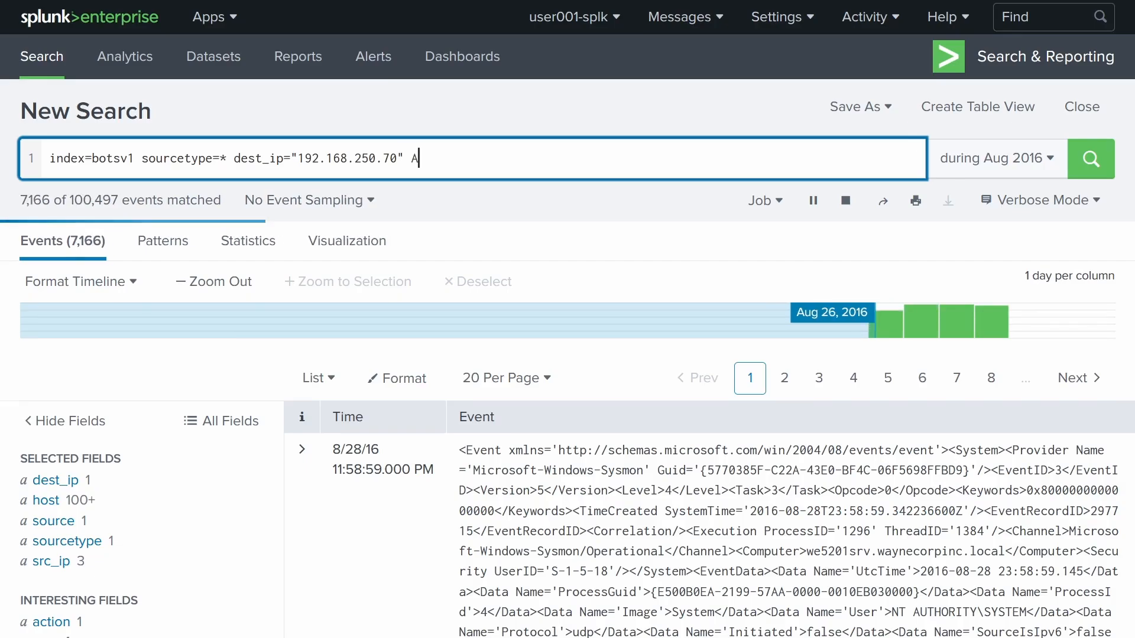
- Add src_ip="40.80.148.42" OR src_ip="23.22.63.114" to the query and run it
{"action": "type", "text": "ND src+"}
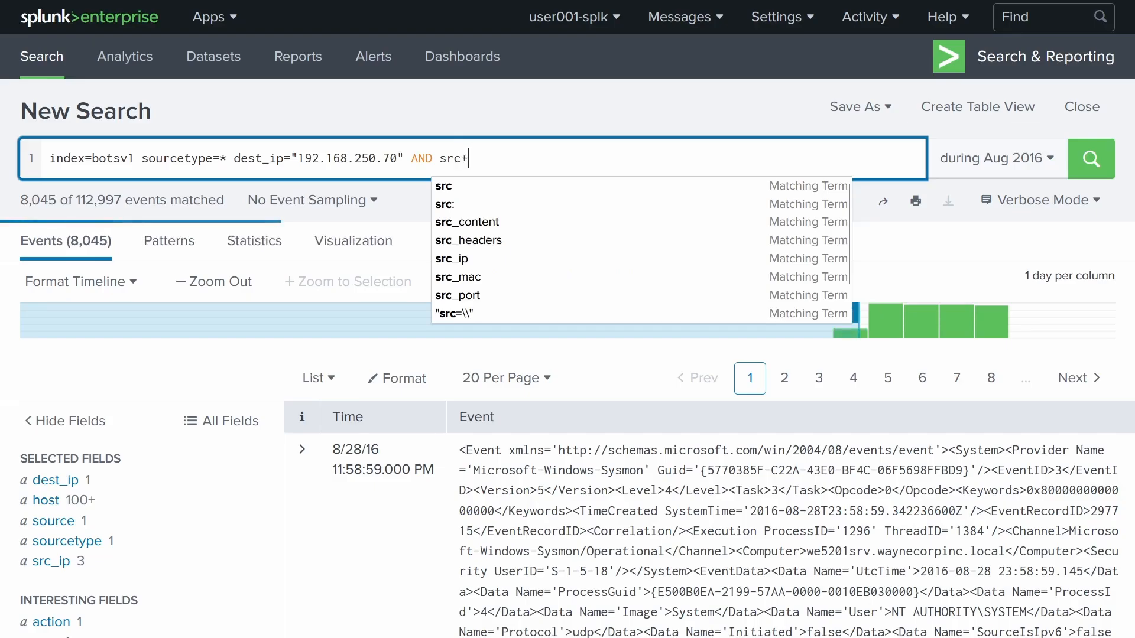
{"action": "key", "text": "BackSpace"}
{"action": "type", "text": "_ip "}
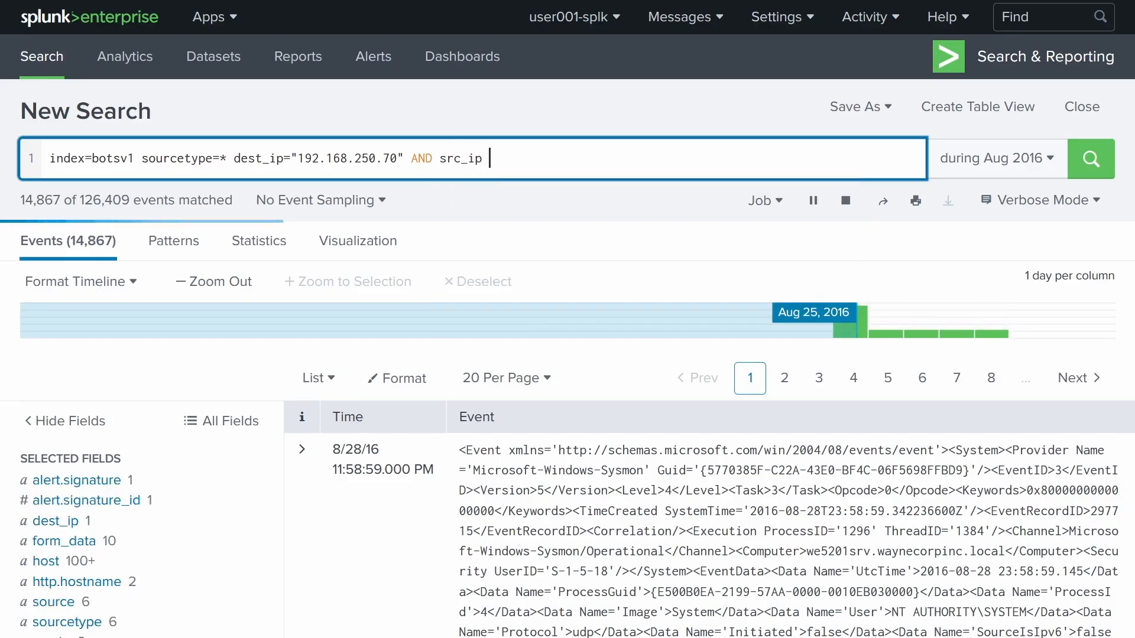
{"action": "type", "text": "\"40.80.14"}
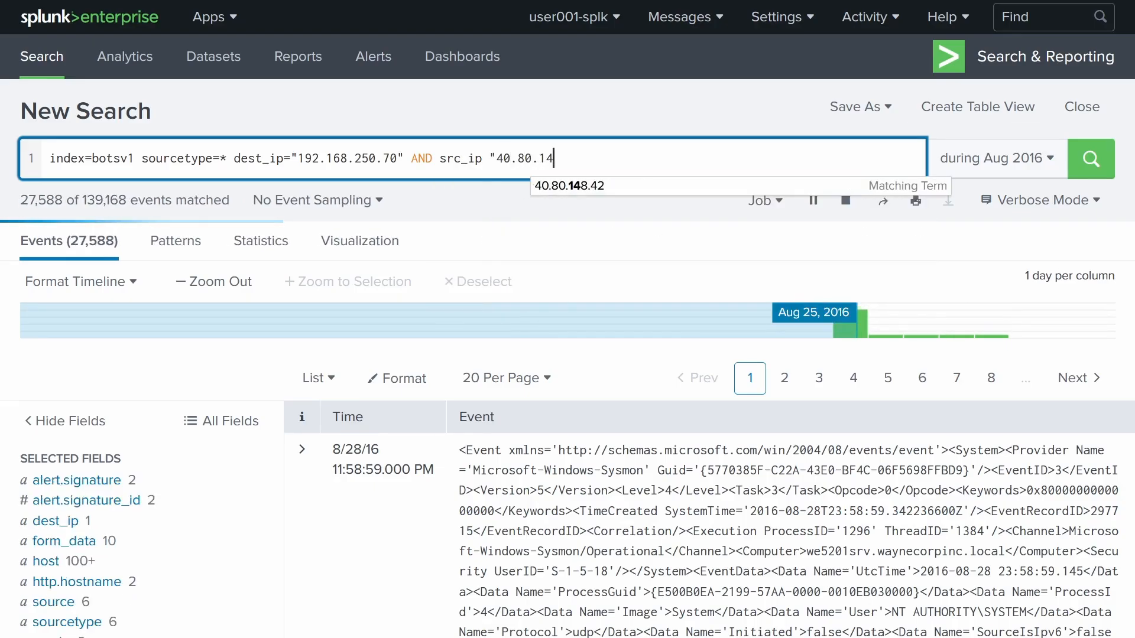
{"action": "type", "text": "8.42\""}
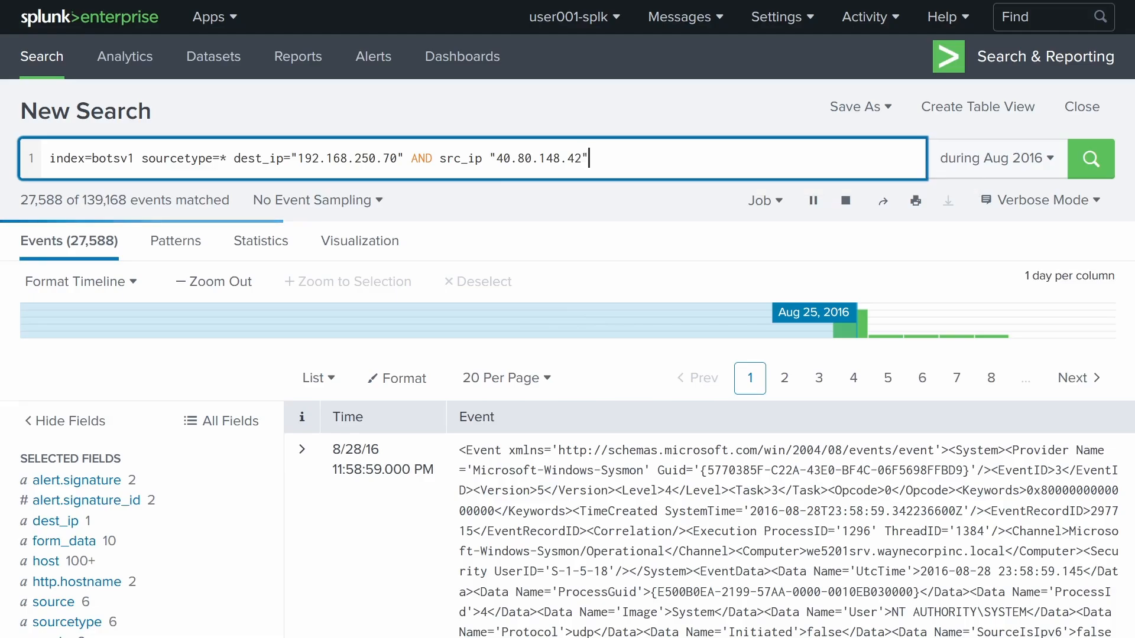
{"action": "type", "text": " OR"}
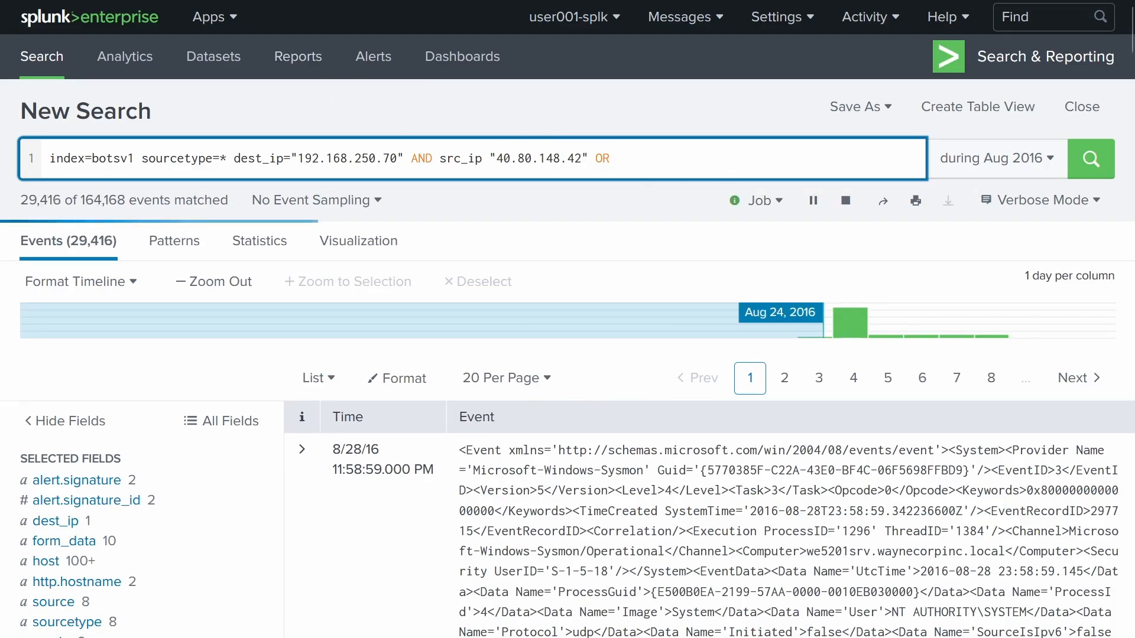
{"action": "type", "text": " src_ip="}
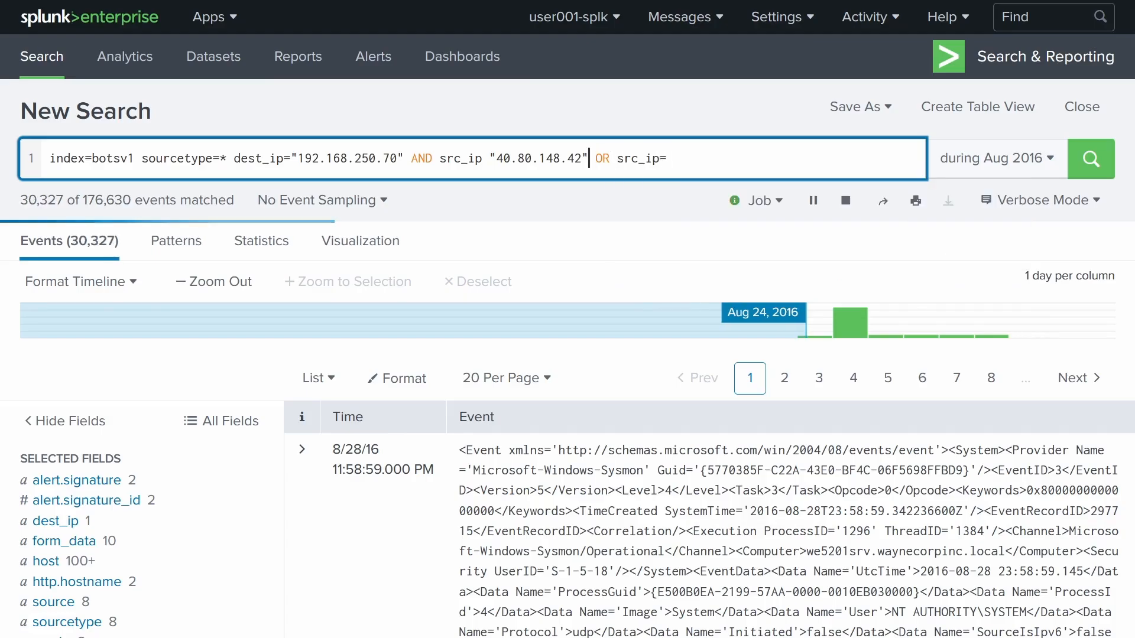
{"action": "key", "text": "Left"}
{"action": "key", "text": "Left"}
{"action": "key", "text": "Left"}
{"action": "key", "text": "Left"}
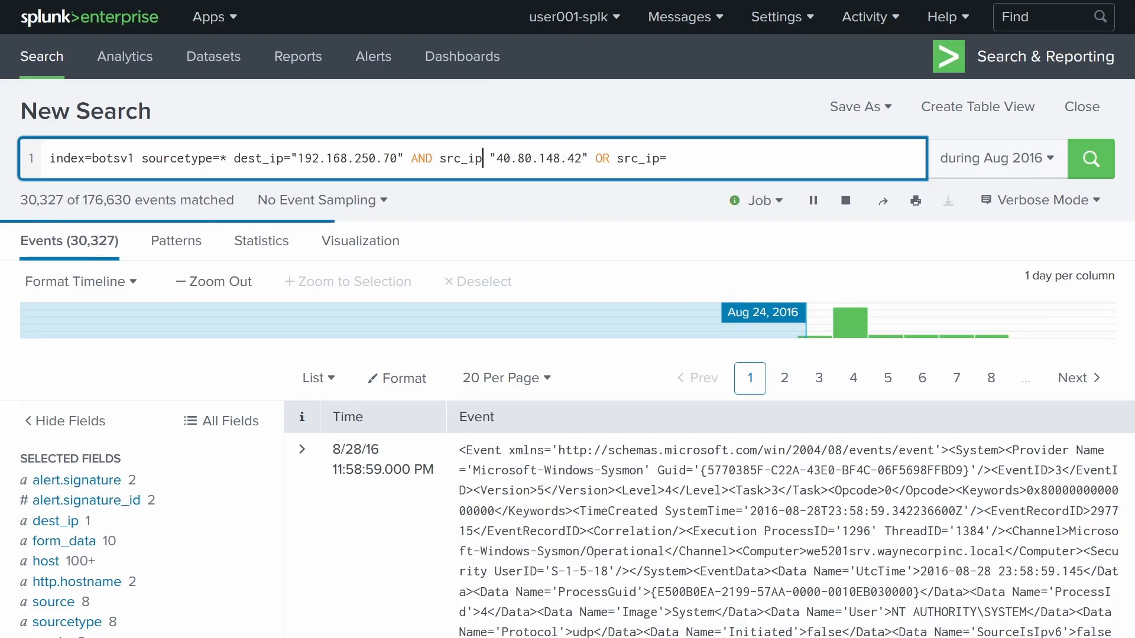
{"action": "type", "text": "="}
{"action": "key", "text": "ctrl+a"}
{"action": "key", "text": "End"}
{"action": "type", "text": "\""}
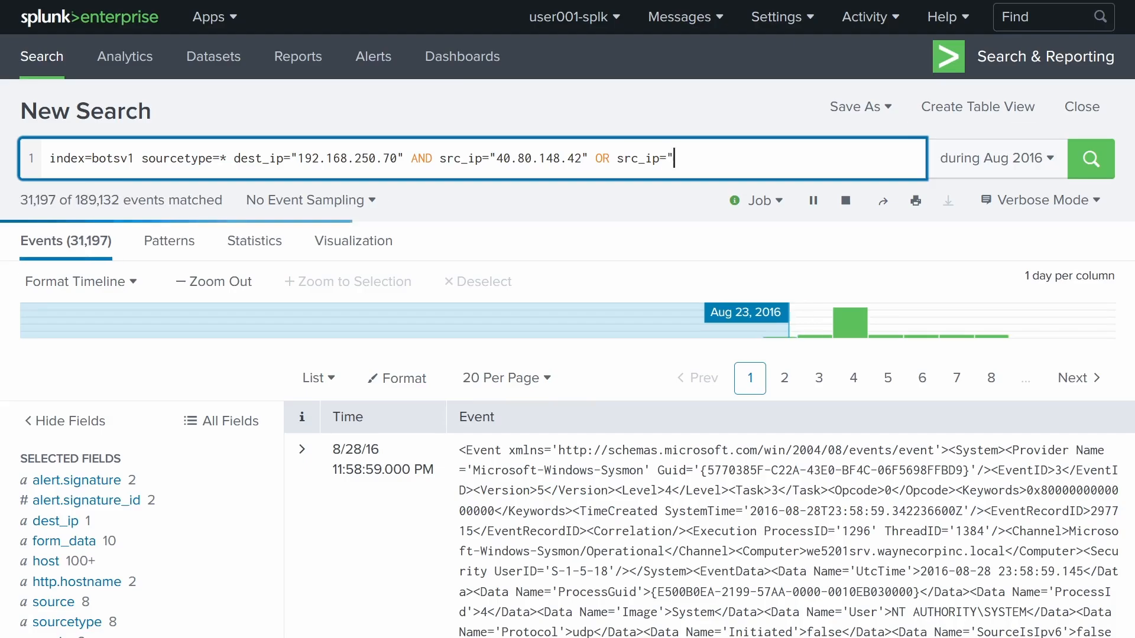
{"action": "type", "text": "23.22."}
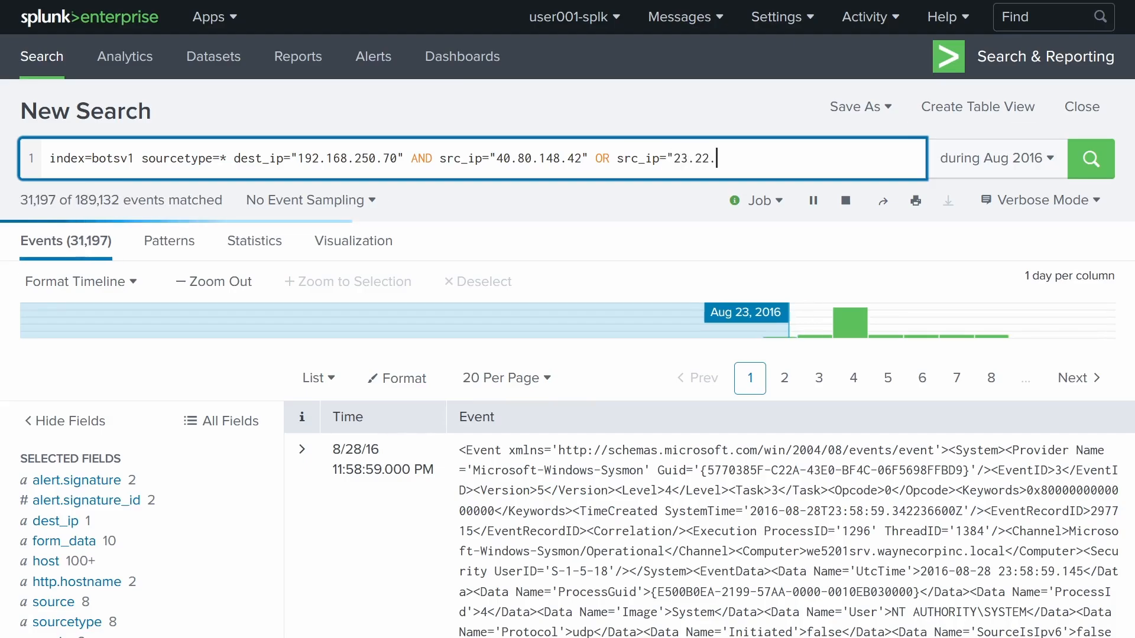
{"action": "type", "text": "63.11"}
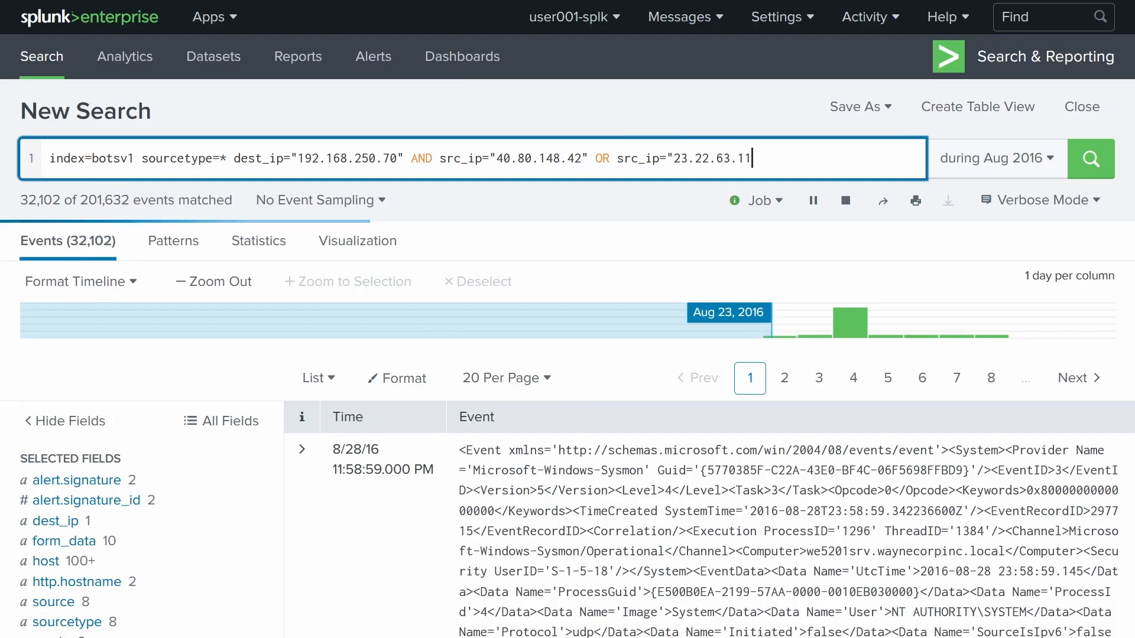
{"action": "type", "text": "4\""}
{"action": "key", "text": "Return"}
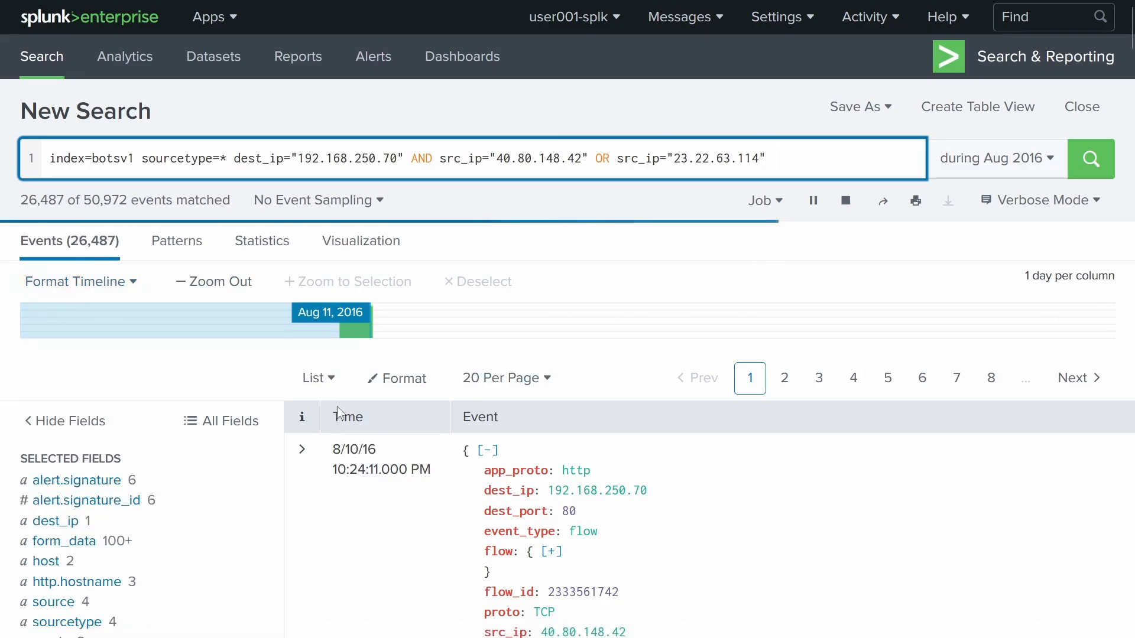
- Filter the results to http_method=GET, leaving 14,082 events
{"action": "scroll", "coordinate": [433, 357], "scroll_direction": "down", "scroll_amount": 4}
{"action": "scroll", "coordinate": [461, 335], "scroll_direction": "up", "scroll_amount": 4}
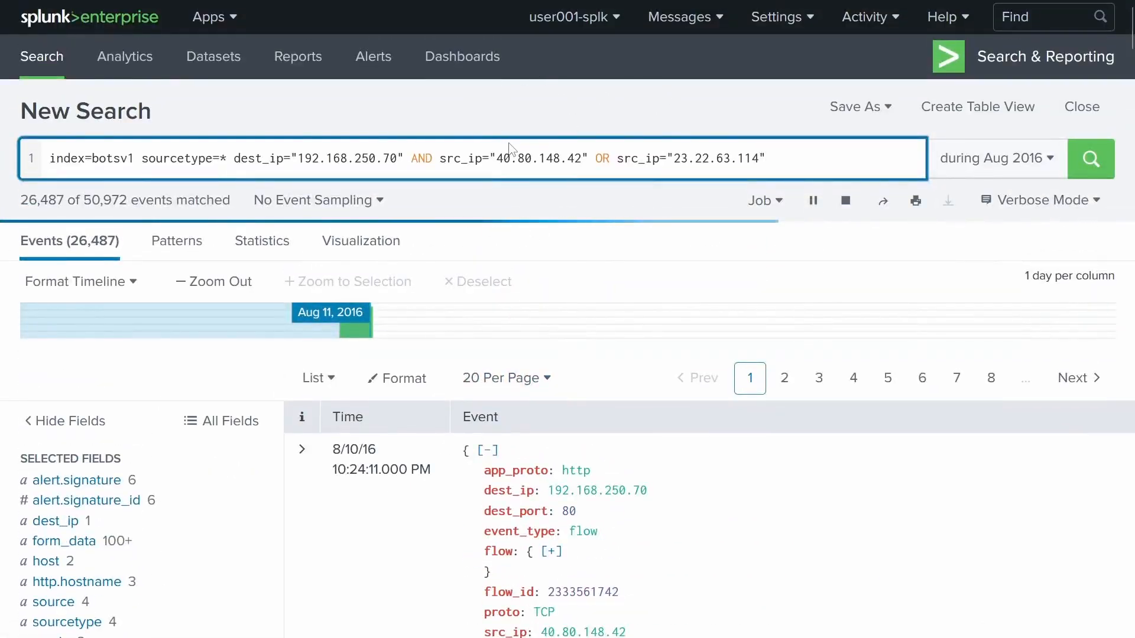
{"action": "scroll", "coordinate": [185, 400], "scroll_direction": "down", "scroll_amount": 10}
{"action": "scroll", "coordinate": [157, 419], "scroll_direction": "up", "scroll_amount": 8}
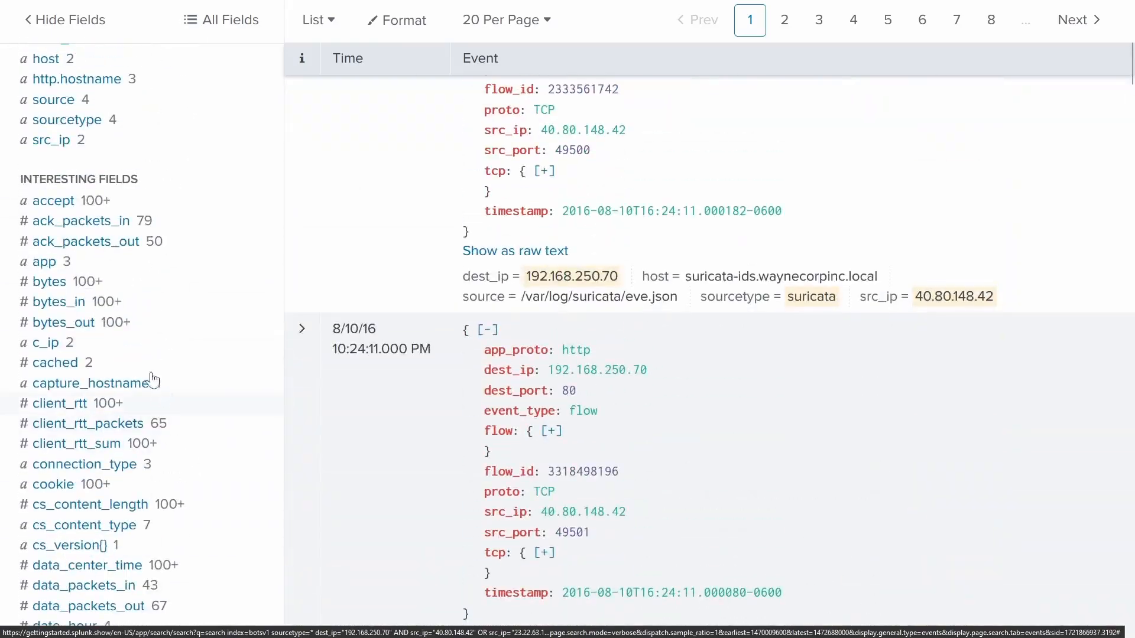
{"action": "scroll", "coordinate": [116, 362], "scroll_direction": "down", "scroll_amount": 8}
{"action": "scroll", "coordinate": [108, 372], "scroll_direction": "up", "scroll_amount": 5}
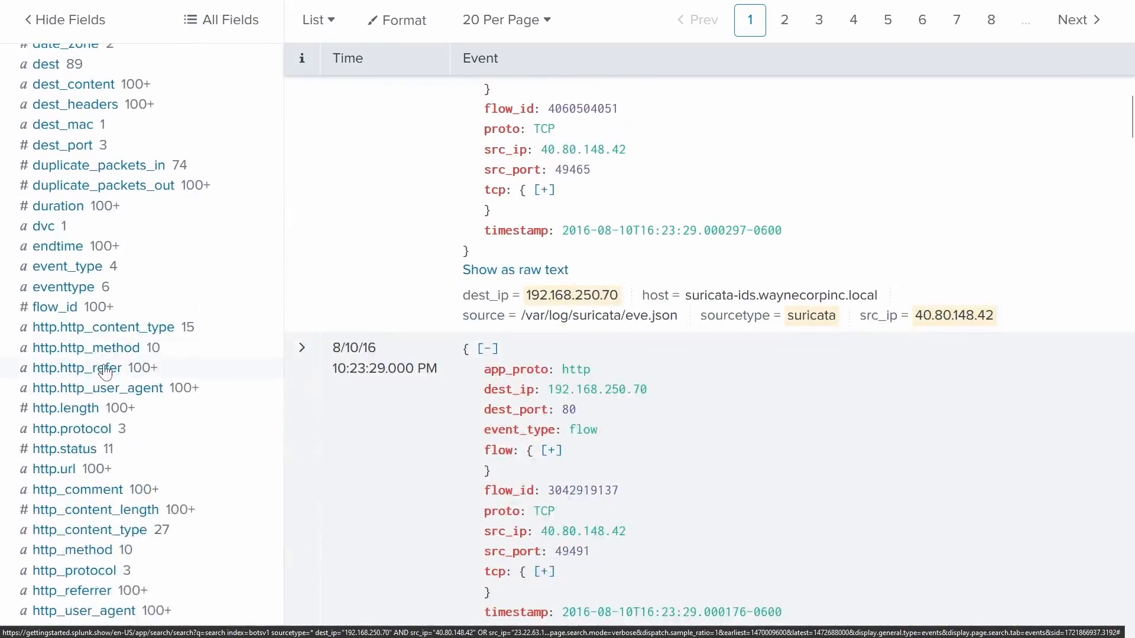
{"action": "scroll", "coordinate": [105, 374], "scroll_direction": "up", "scroll_amount": 12}
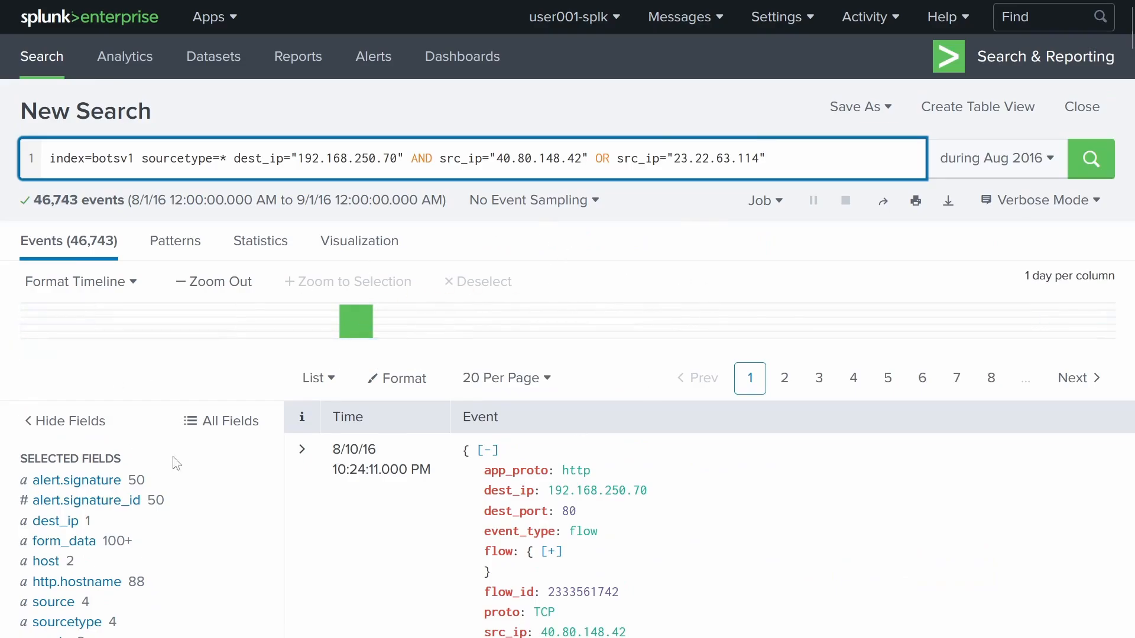
{"action": "scroll", "coordinate": [171, 449], "scroll_direction": "down", "scroll_amount": 15}
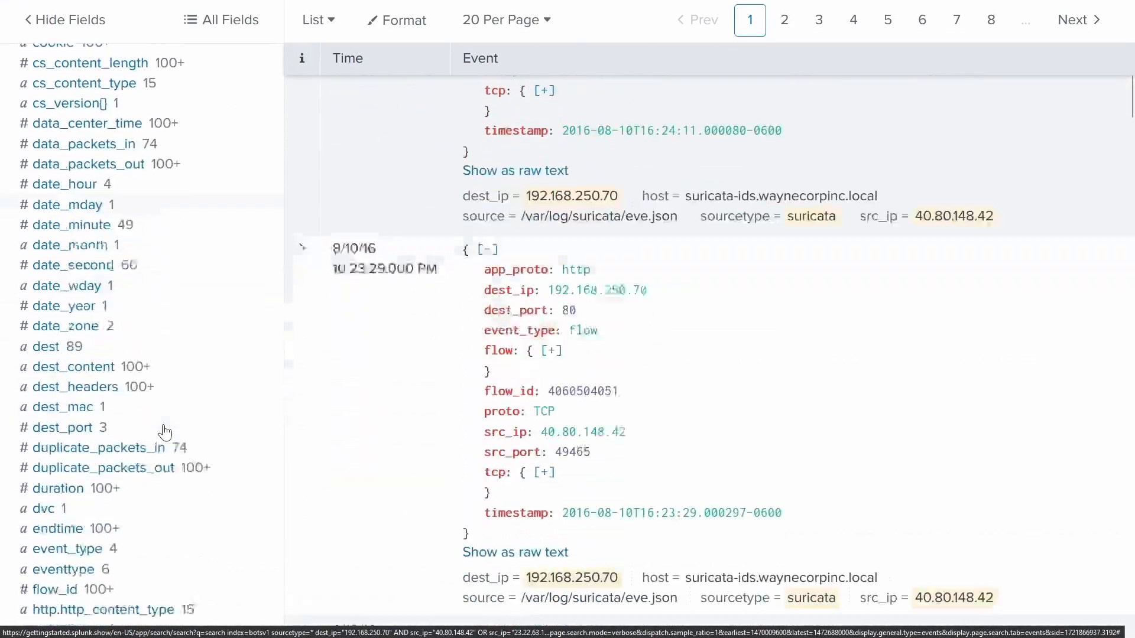
{"action": "scroll", "coordinate": [165, 433], "scroll_direction": "down", "scroll_amount": 5}
{"action": "scroll", "coordinate": [140, 321], "scroll_direction": "down", "scroll_amount": 2}
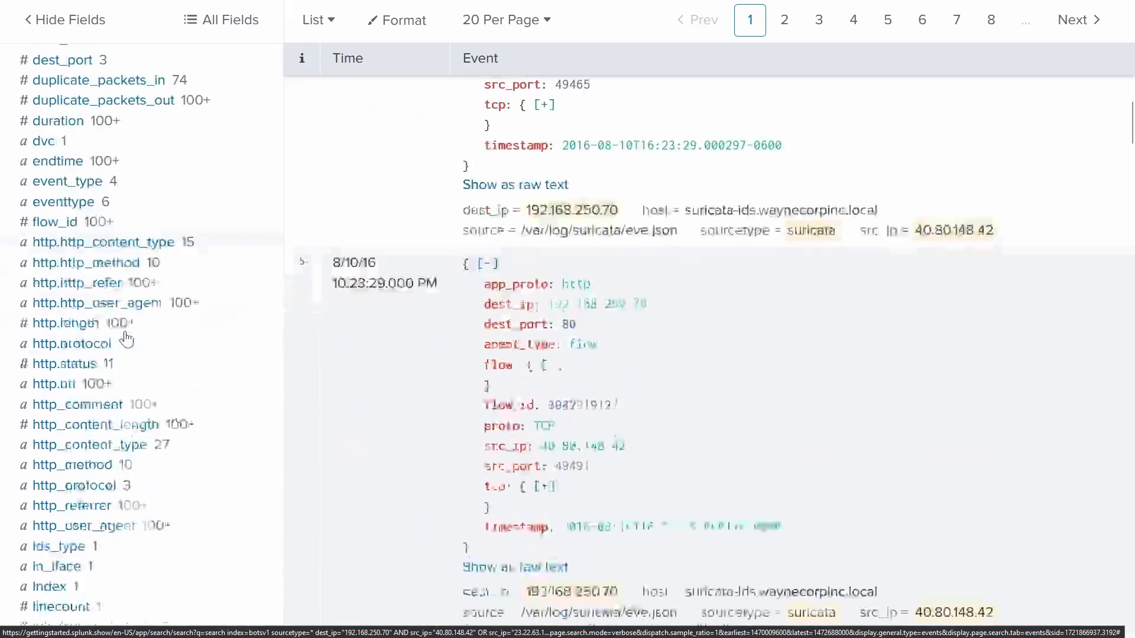
{"action": "left_click", "coordinate": [68, 309]}
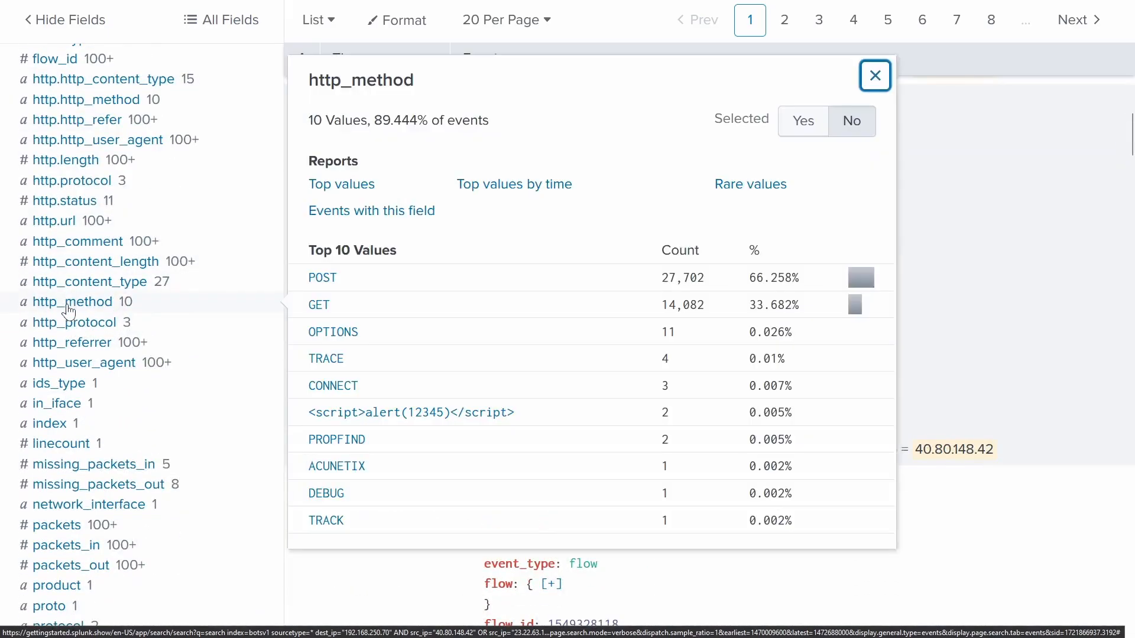
{"action": "left_click", "coordinate": [313, 306]}
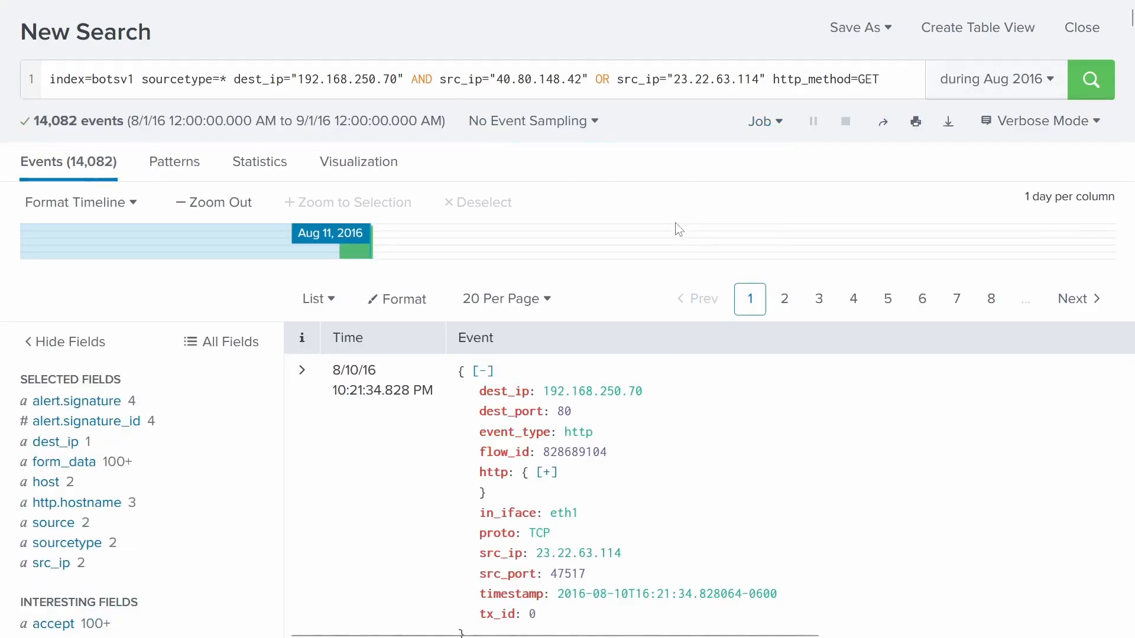
- Add event_type=fileinfo to the GET search, leaving one event from 23.22.63.114
{"action": "scroll", "coordinate": [680, 230], "scroll_direction": "up", "scroll_amount": 2}
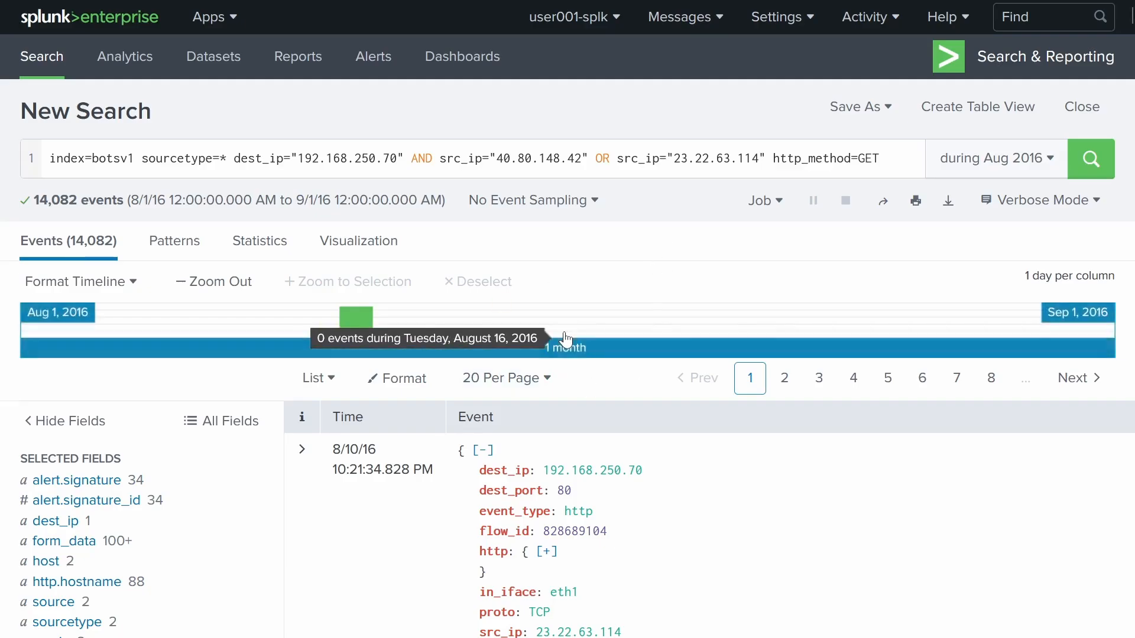
{"action": "scroll", "coordinate": [436, 331], "scroll_direction": "down", "scroll_amount": 4}
{"action": "scroll", "coordinate": [245, 365], "scroll_direction": "down", "scroll_amount": 5}
{"action": "scroll", "coordinate": [249, 365], "scroll_direction": "up", "scroll_amount": 5}
{"action": "scroll", "coordinate": [249, 364], "scroll_direction": "down", "scroll_amount": 15}
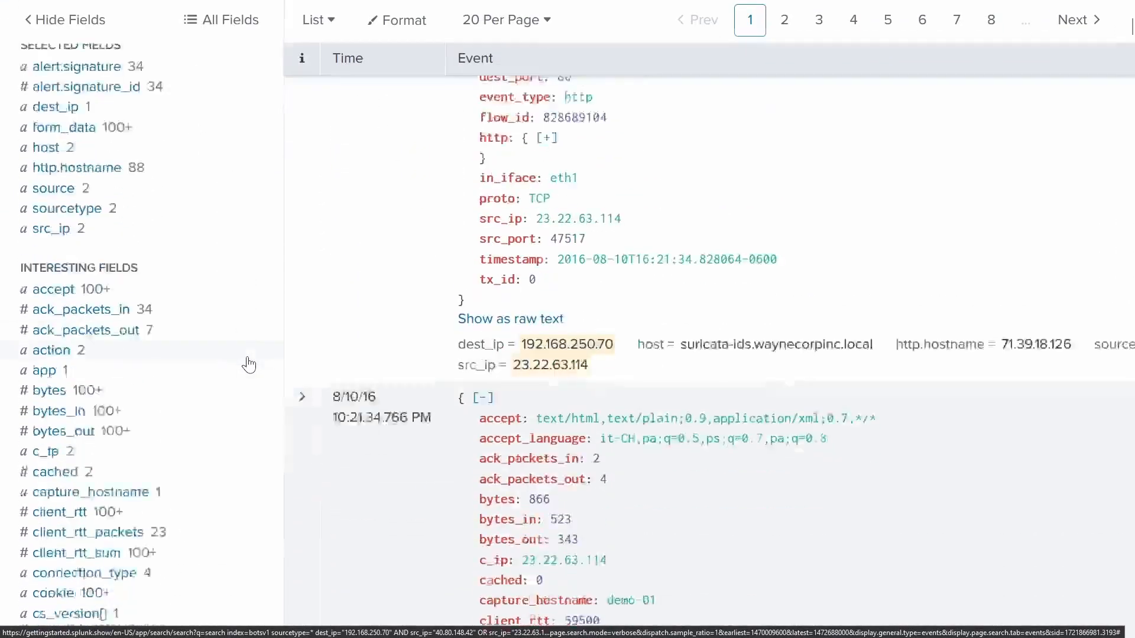
{"action": "scroll", "coordinate": [202, 353], "scroll_direction": "down", "scroll_amount": 7}
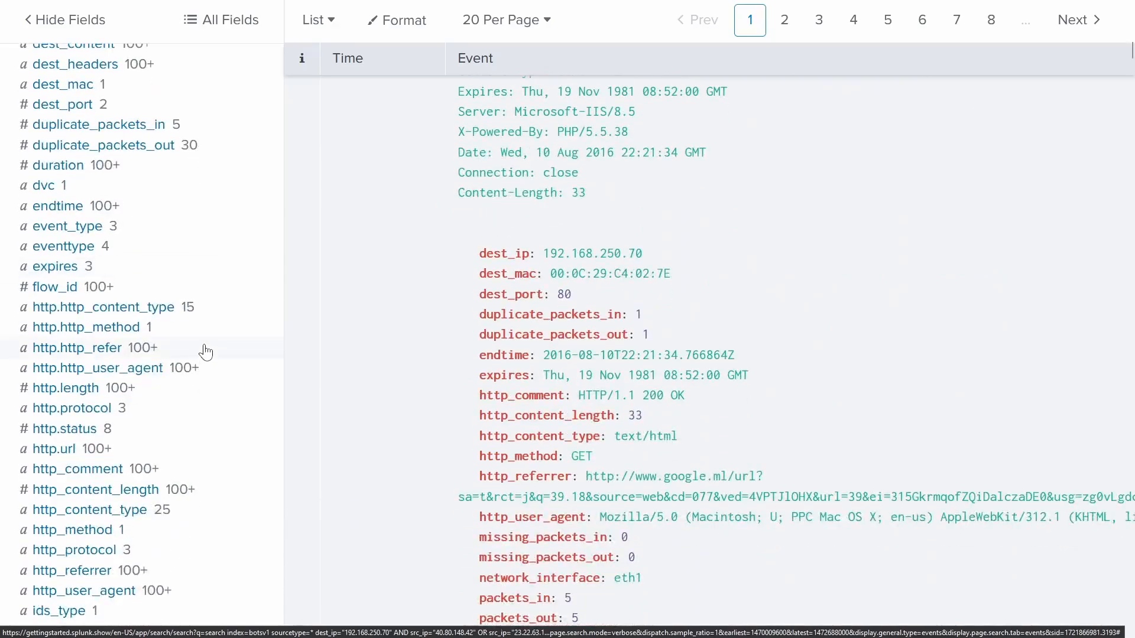
{"action": "scroll", "coordinate": [204, 352], "scroll_direction": "up", "scroll_amount": 6}
{"action": "scroll", "coordinate": [205, 352], "scroll_direction": "up", "scroll_amount": 4}
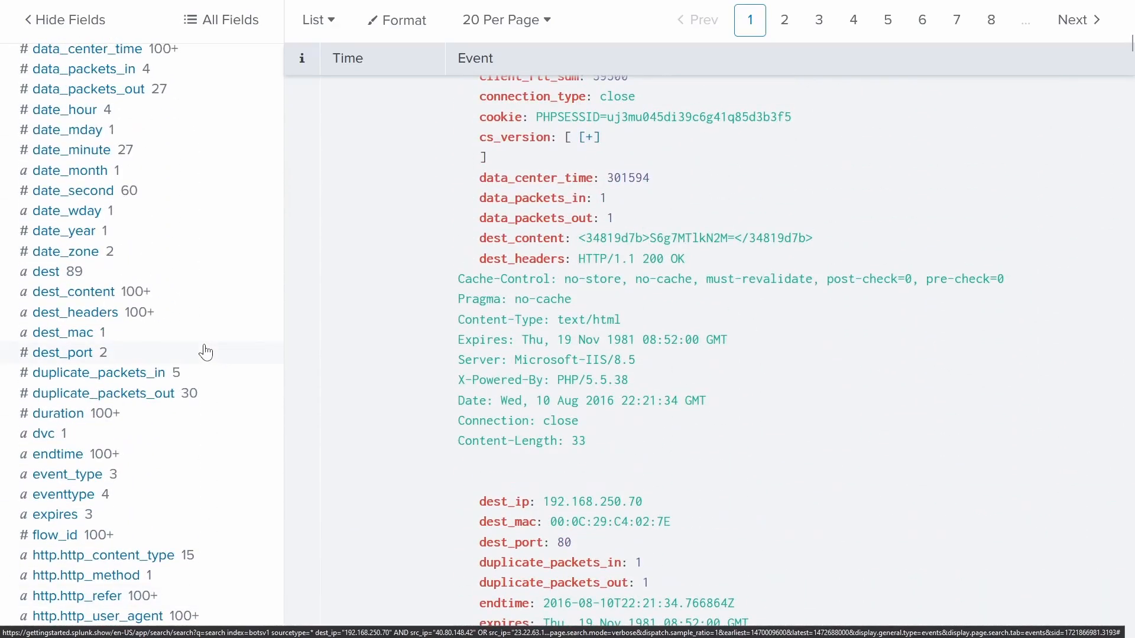
{"action": "scroll", "coordinate": [133, 401], "scroll_direction": "down", "scroll_amount": 4}
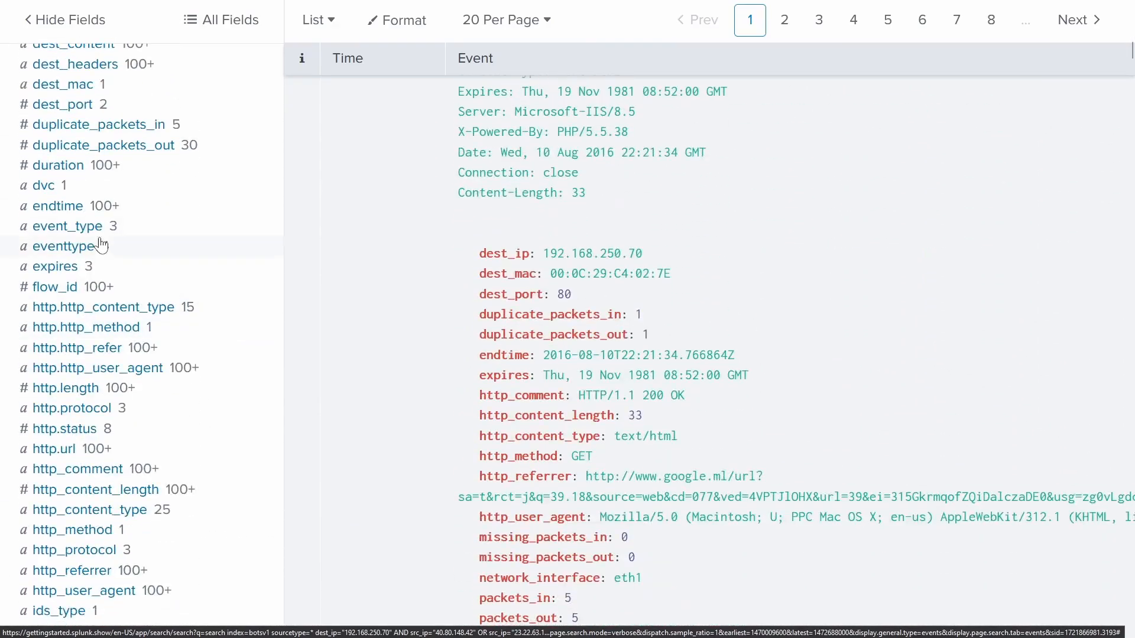
{"action": "left_click", "coordinate": [82, 230]}
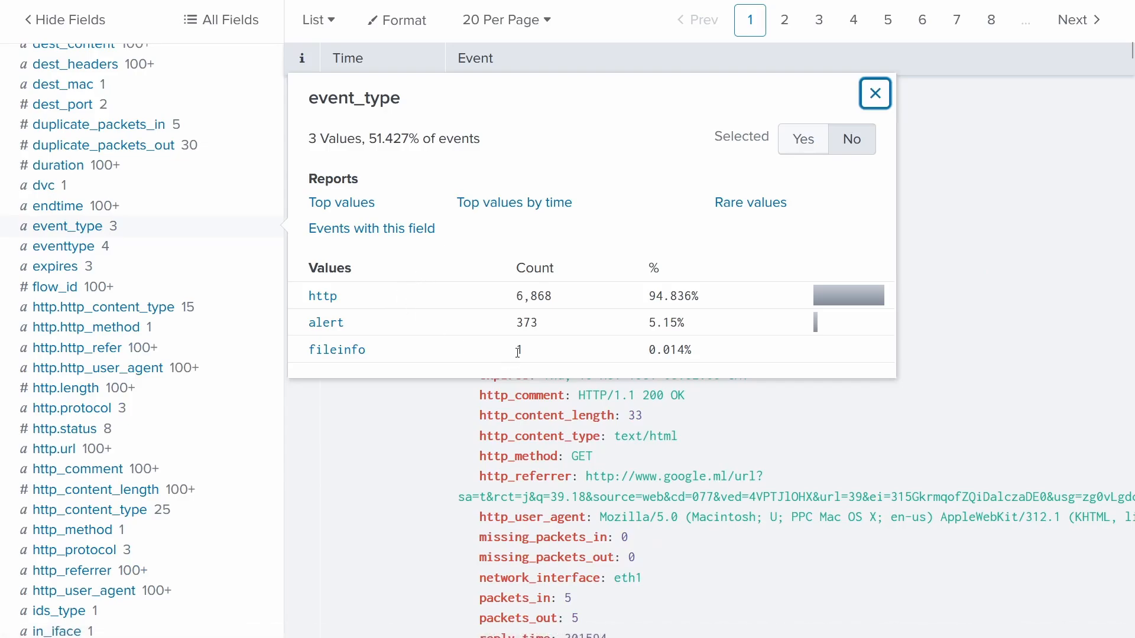
{"action": "left_click", "coordinate": [352, 357]}
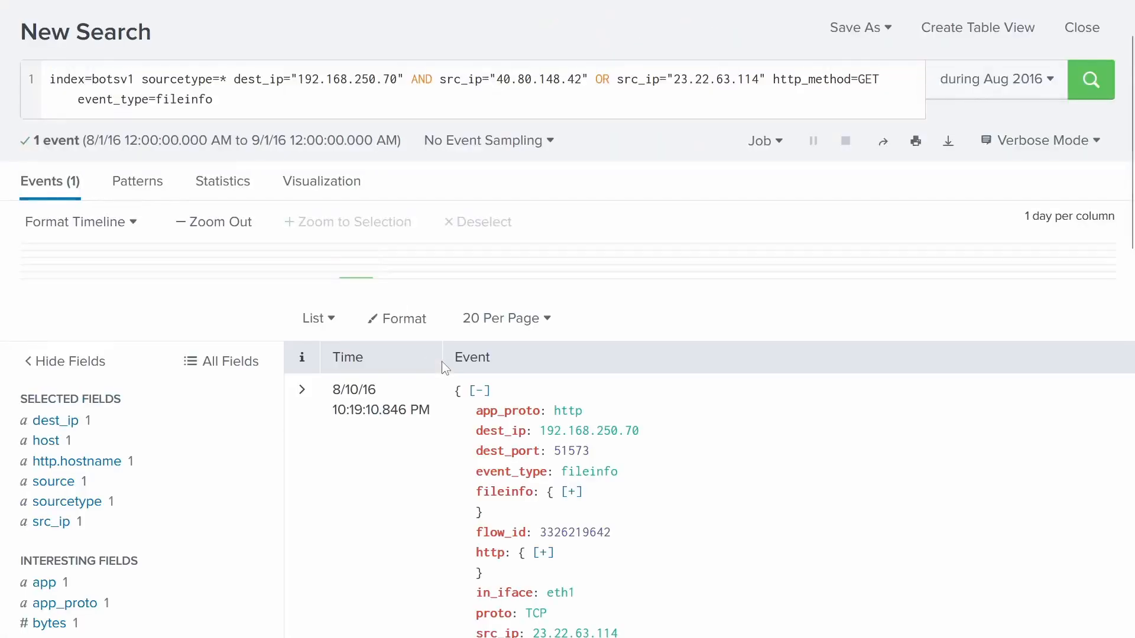
- Check the sourcetype values and expand the lone fileinfo event to list its fields
{"action": "scroll", "coordinate": [720, 287], "scroll_direction": "down", "scroll_amount": 3}
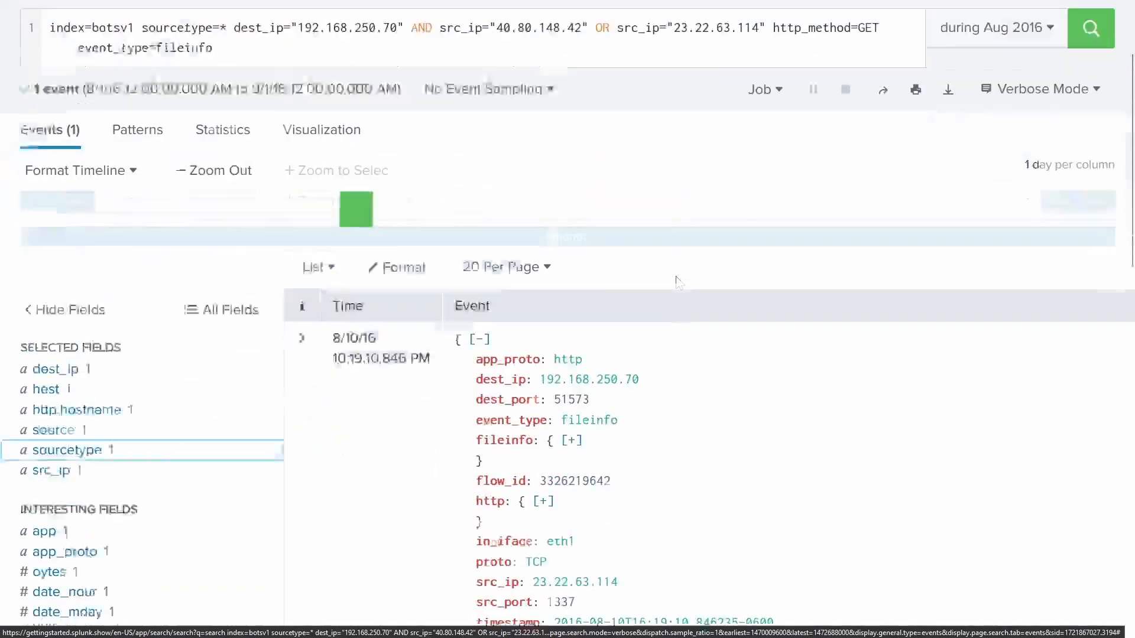
{"action": "left_click", "coordinate": [144, 332]}
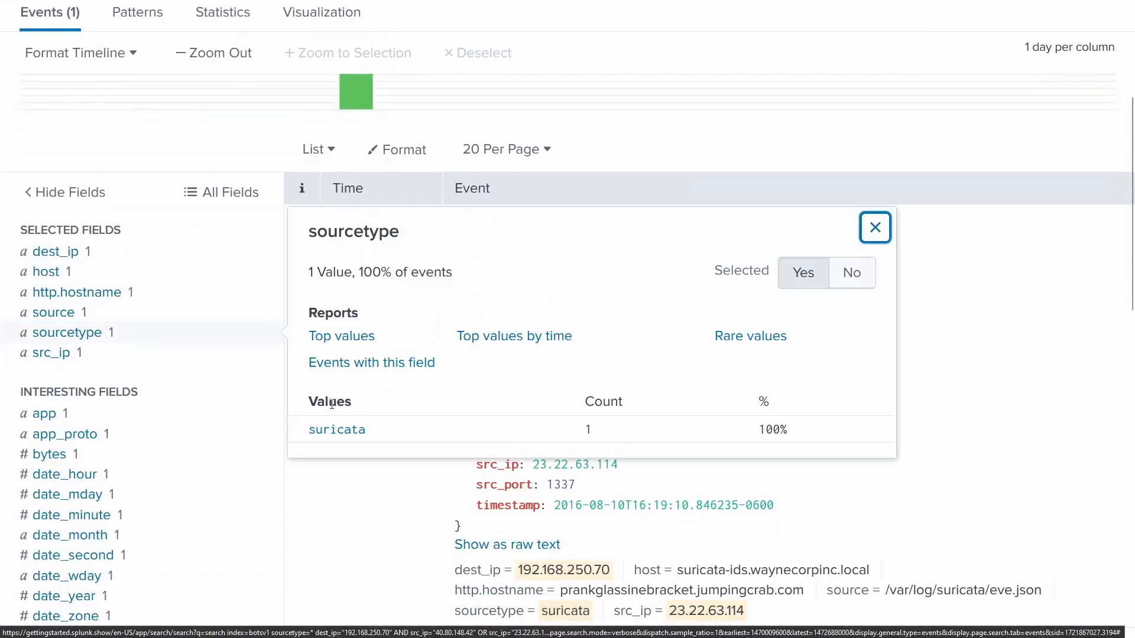
{"action": "left_click", "coordinate": [865, 237]}
{"action": "left_click", "coordinate": [301, 228]}
- Copy the url value /poisonivy-is-coming-for-you-batman.jpeg from the event's field table
{"action": "scroll", "coordinate": [439, 285], "scroll_direction": "down", "scroll_amount": 5}
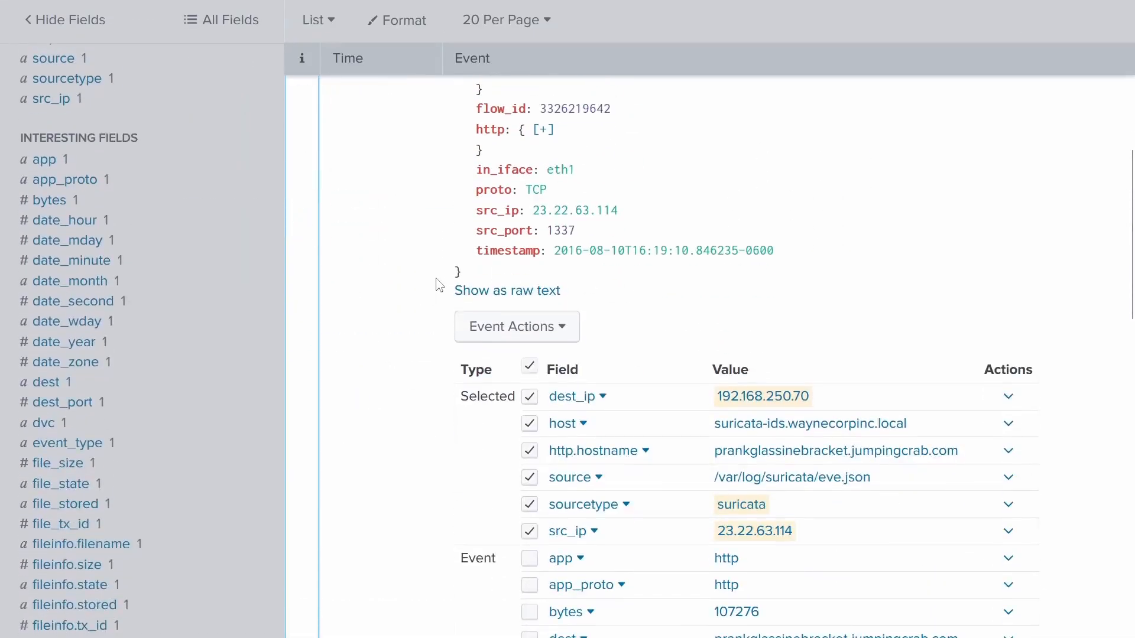
{"action": "scroll", "coordinate": [439, 285], "scroll_direction": "down", "scroll_amount": 5}
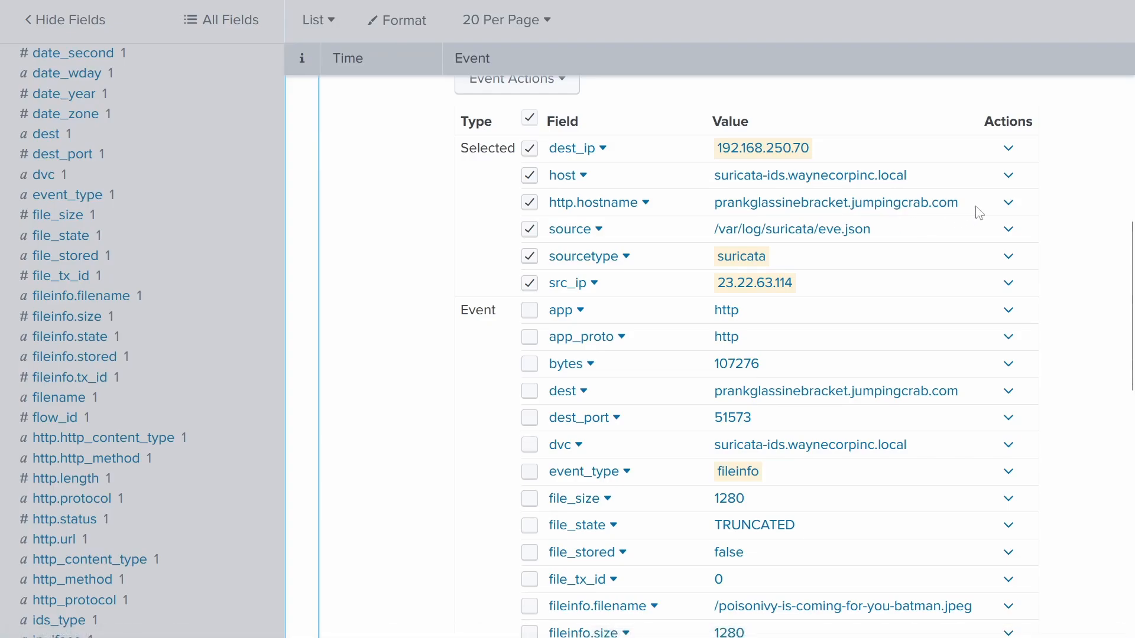
{"action": "scroll", "coordinate": [976, 207], "scroll_direction": "up", "scroll_amount": 10}
{"action": "scroll", "coordinate": [879, 297], "scroll_direction": "down", "scroll_amount": 2}
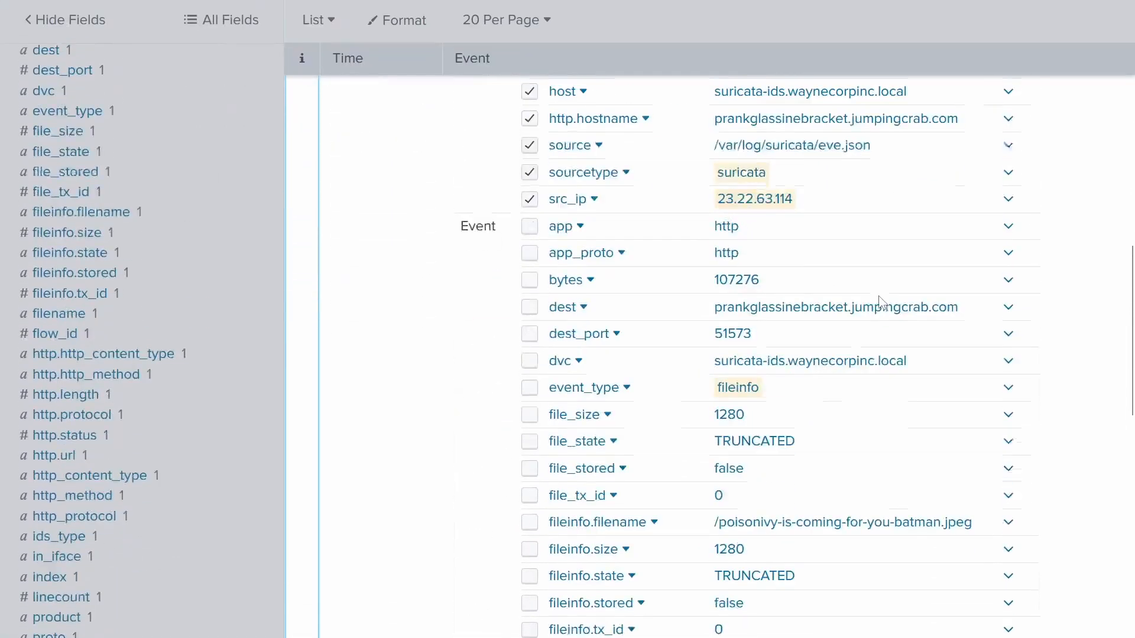
{"action": "scroll", "coordinate": [880, 301], "scroll_direction": "down", "scroll_amount": 12}
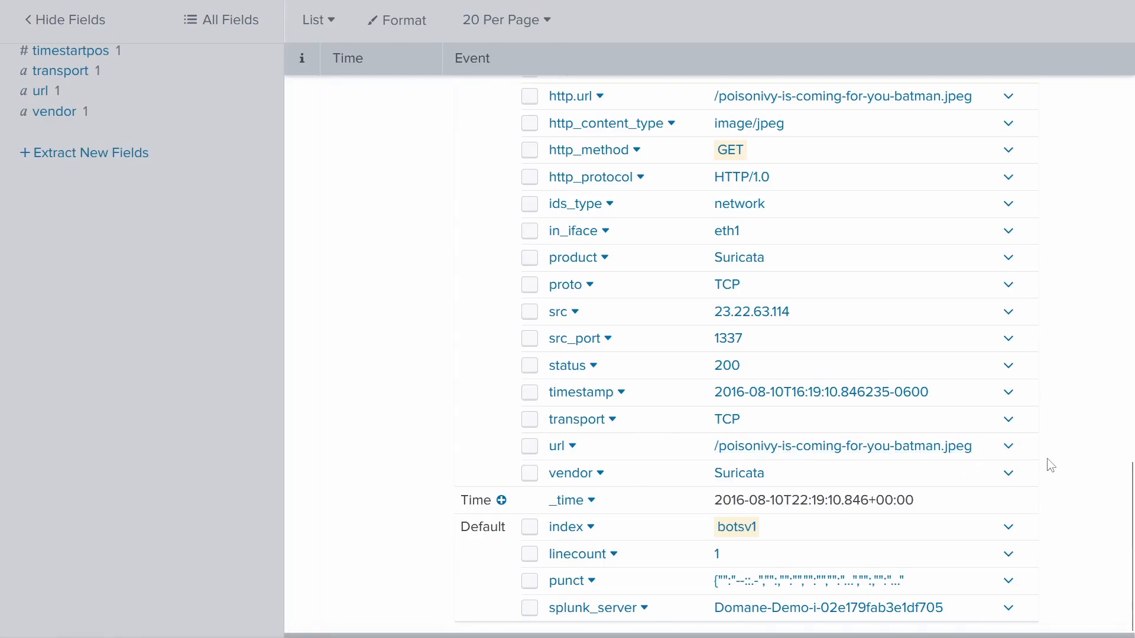
{"action": "left_click_drag", "start_coordinate": [981, 446], "coordinate": [712, 447]}
{"action": "right_click", "coordinate": [734, 447]}
{"action": "left_click", "coordinate": [762, 297]}
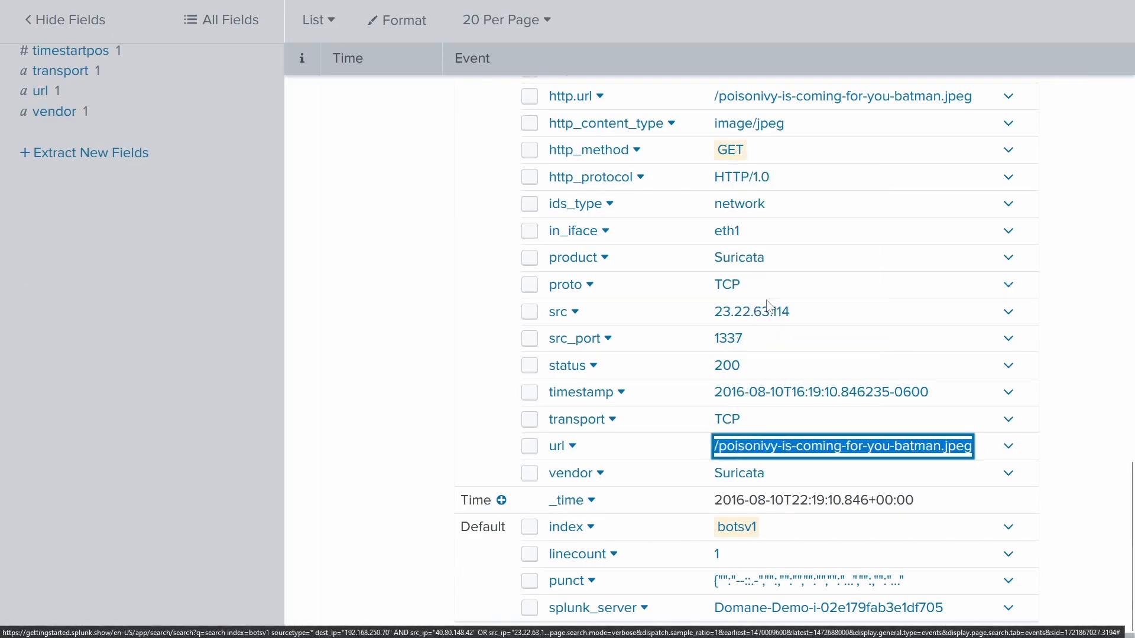
- Paste the file name into #104's answer, trim leading spaces and submit it
{"action": "mouse_move", "coordinate": [269, 6]}
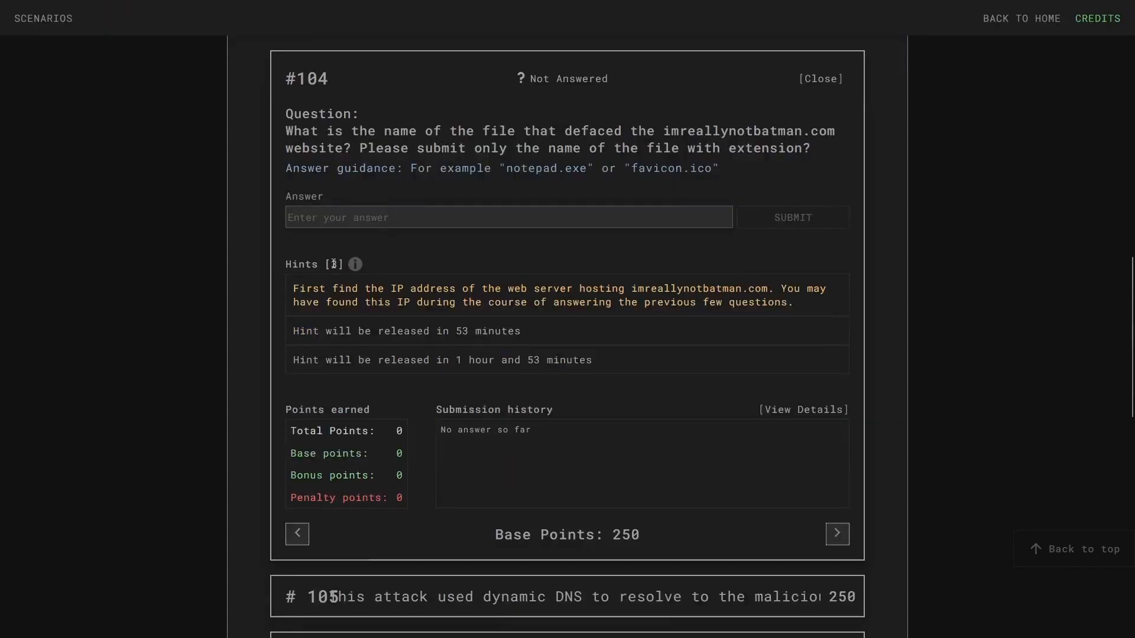
{"action": "left_click", "coordinate": [358, 217]}
{"action": "right_click", "coordinate": [358, 217]}
{"action": "left_click", "coordinate": [395, 309]}
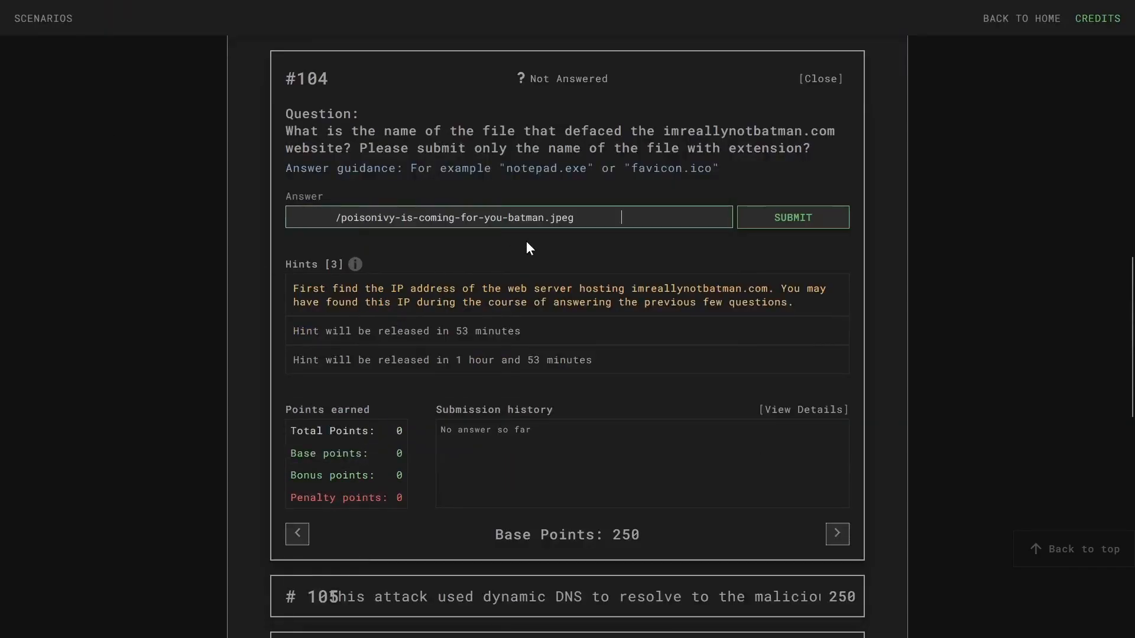
{"action": "key", "text": "BackSpace"}
{"action": "key", "text": "BackSpace"}
{"action": "key", "text": "BackSpace"}
{"action": "key", "text": "BackSpace"}
{"action": "type", "text": "jpeg"}
{"action": "left_click", "coordinate": [336, 218]}
{"action": "key", "text": "shift+Home"}
{"action": "key", "text": "BackSpace"}
{"action": "key", "text": "Return"}
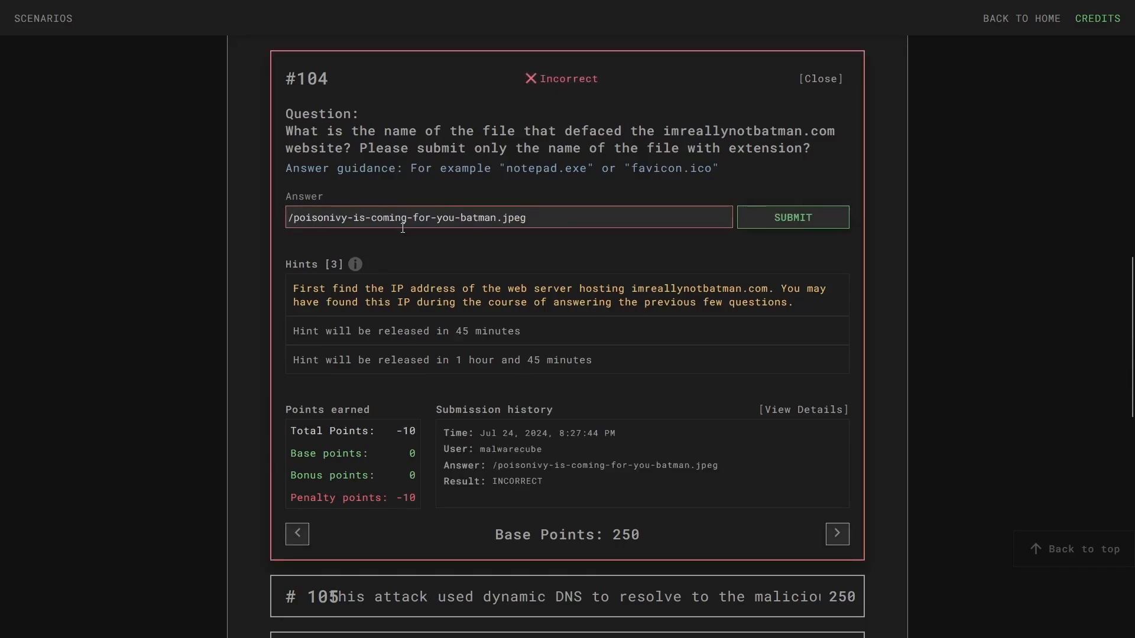
- Remove the leading slash and resubmit poisonivy-is-coming-for-you-batman.jpeg, which is marked Correct
{"action": "key", "text": "Delete"}
{"action": "key", "text": "Return"}
{"action": "left_click_drag", "start_coordinate": [300, 169], "coordinate": [575, 156]}
{"action": "left_click", "coordinate": [695, 179]}
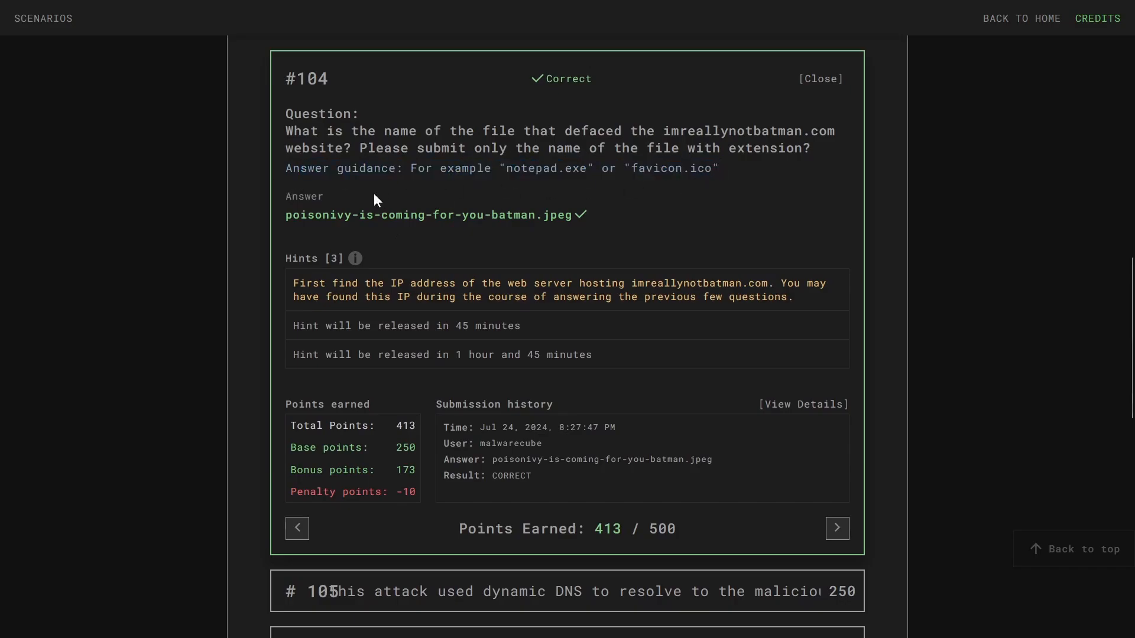
{"action": "scroll", "coordinate": [388, 231], "scroll_direction": "down", "scroll_amount": 6}
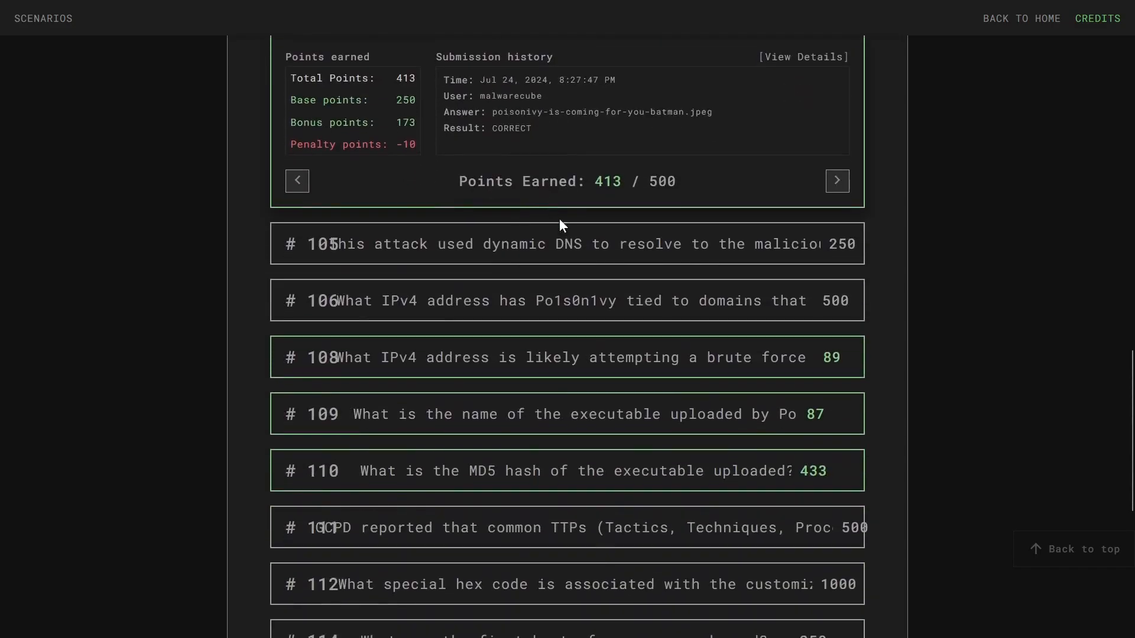
- Expand question #105 asking for the dynamic-DNS FQDN used in the attack
{"action": "left_click", "coordinate": [561, 231]}
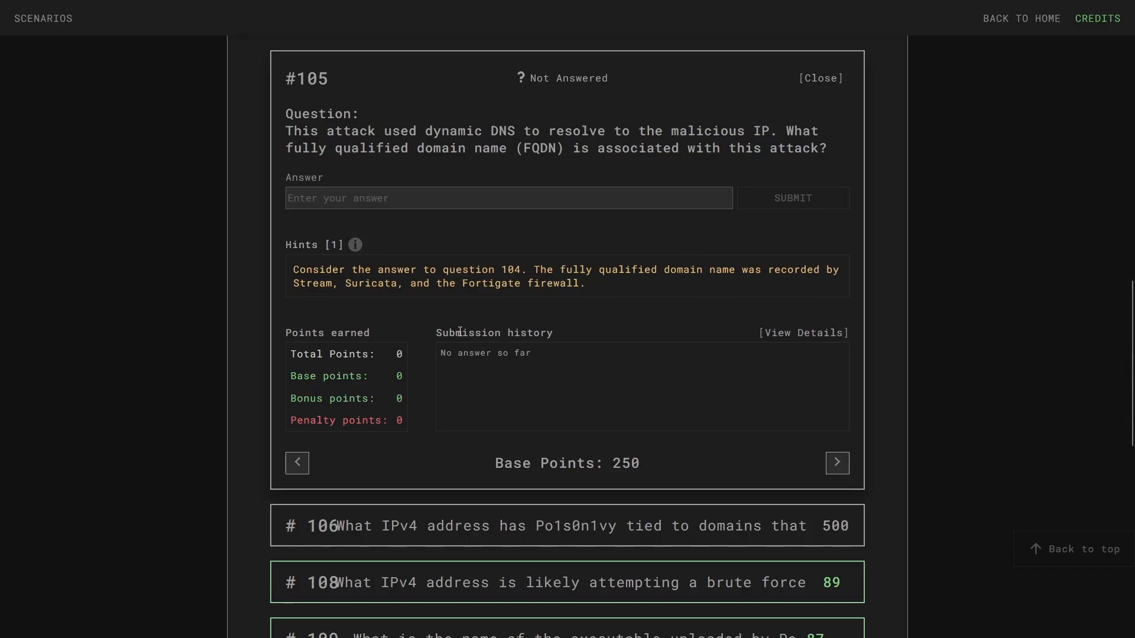
- Go back to the Suricata event in Splunk to look for the site's hostname
{"action": "left_click", "coordinate": [207, 9]}
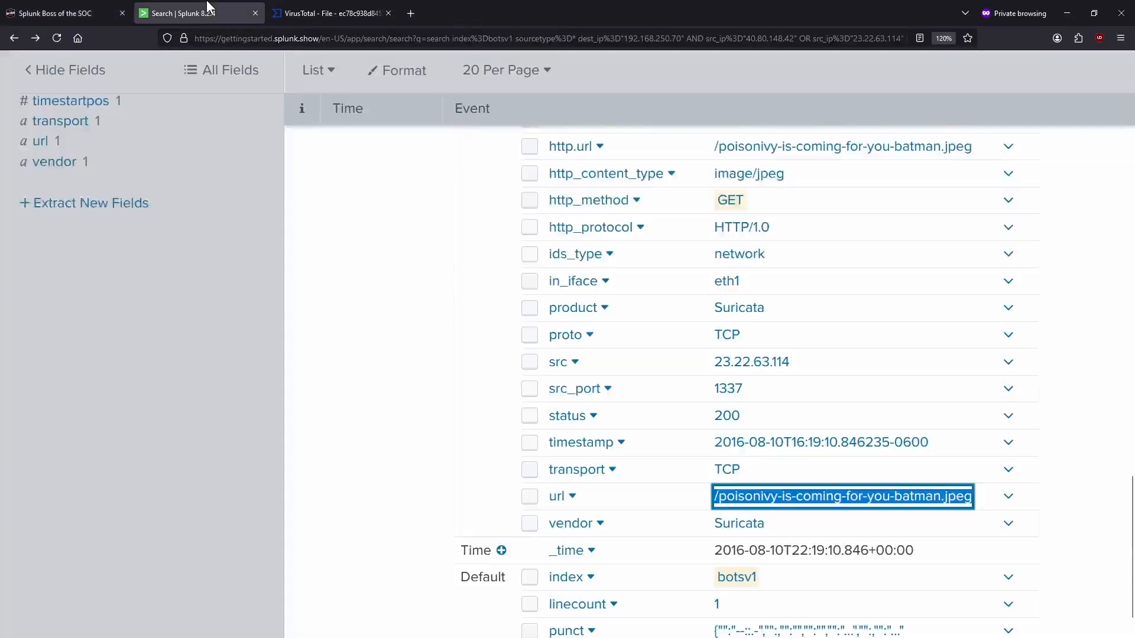
{"action": "scroll", "coordinate": [619, 436], "scroll_direction": "up", "scroll_amount": 10}
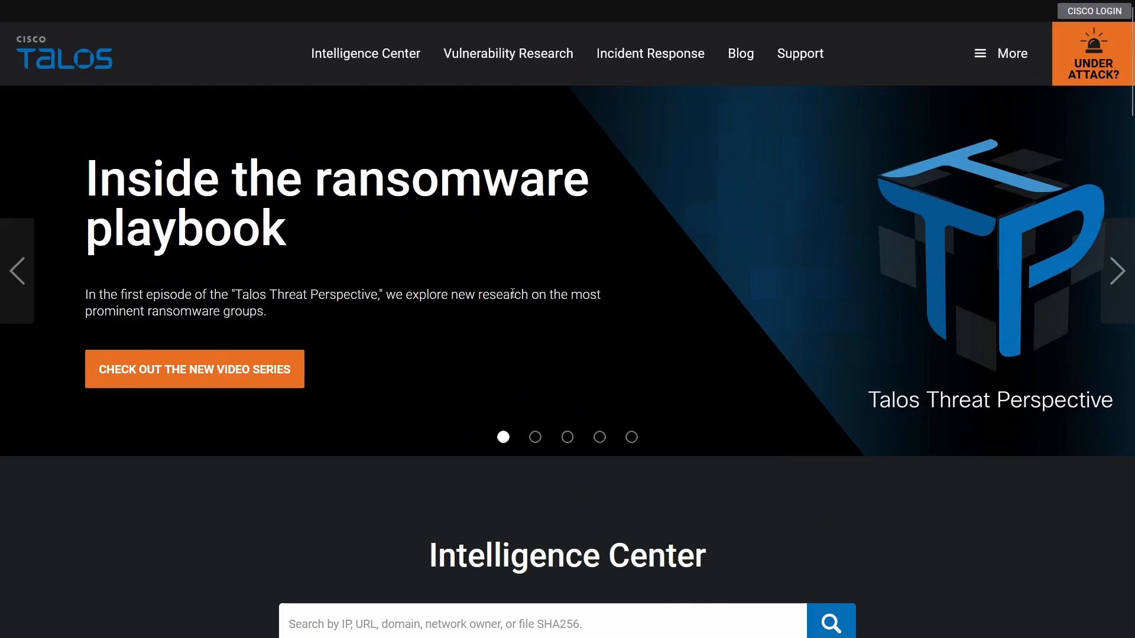
- Look up jumpingcrab.com in the Cisco Talos Intelligence Center search
{"action": "scroll", "coordinate": [512, 294], "scroll_direction": "down", "scroll_amount": 7}
{"action": "left_click", "coordinate": [482, 211]}
{"action": "key", "text": "ctrl+v"}
{"action": "key", "text": "Return"}
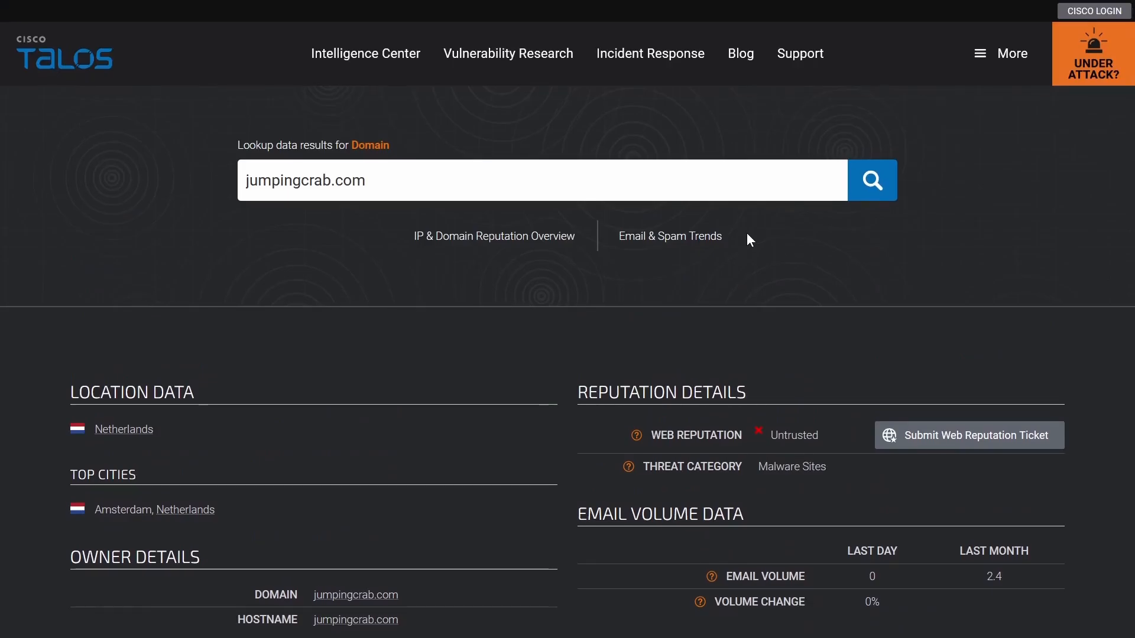
- Review its reputation: Untrusted, Malware Sites, block-listed Dynamic DNS Provider
{"action": "scroll", "coordinate": [750, 254], "scroll_direction": "down", "scroll_amount": 3}
{"action": "scroll", "coordinate": [674, 314], "scroll_direction": "up", "scroll_amount": 3}
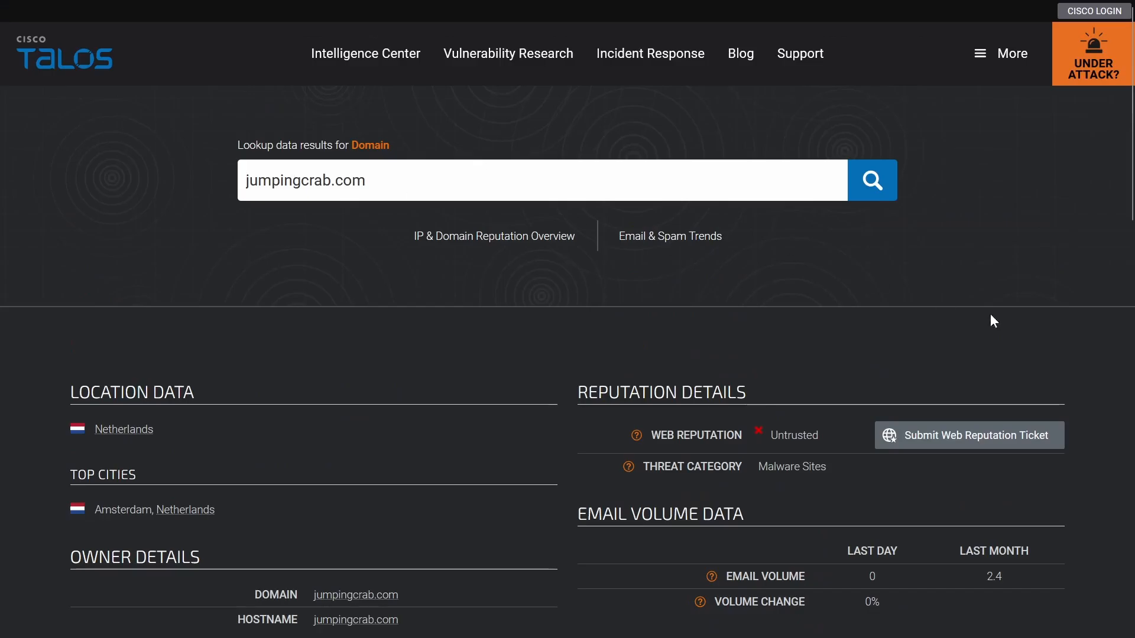
{"action": "scroll", "coordinate": [990, 314], "scroll_direction": "down", "scroll_amount": 3}
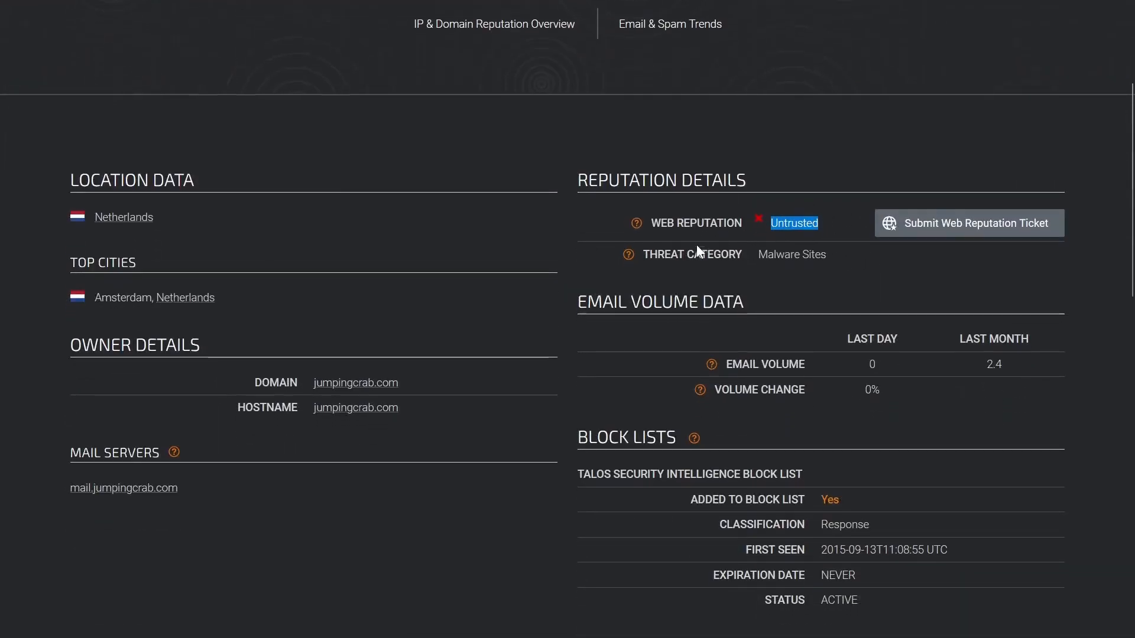
{"action": "scroll", "coordinate": [696, 244], "scroll_direction": "down", "scroll_amount": 3}
{"action": "left_click_drag", "start_coordinate": [680, 291], "coordinate": [919, 312]}
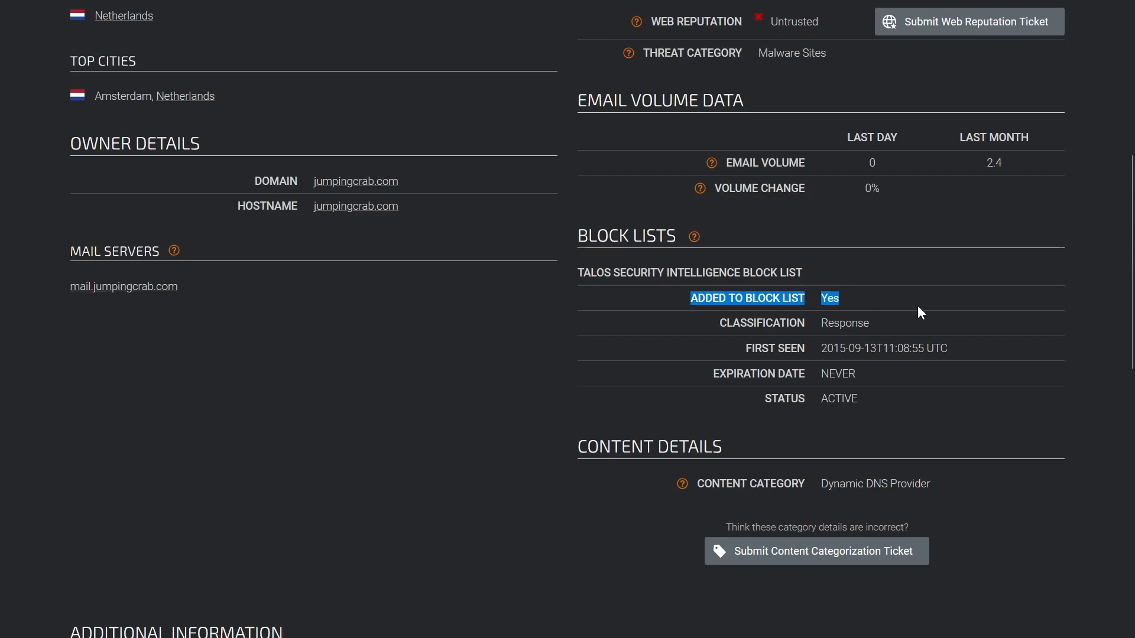
{"action": "left_click", "coordinate": [918, 305]}
{"action": "scroll", "coordinate": [918, 308], "scroll_direction": "up", "scroll_amount": 3}
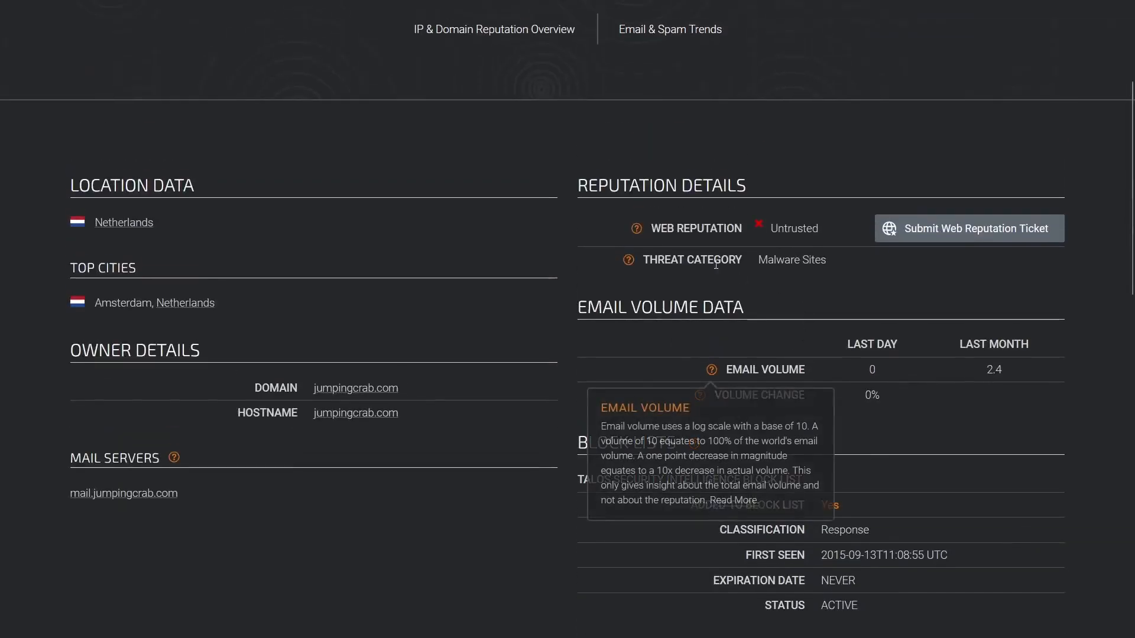
{"action": "left_click_drag", "start_coordinate": [642, 260], "coordinate": [752, 260]}
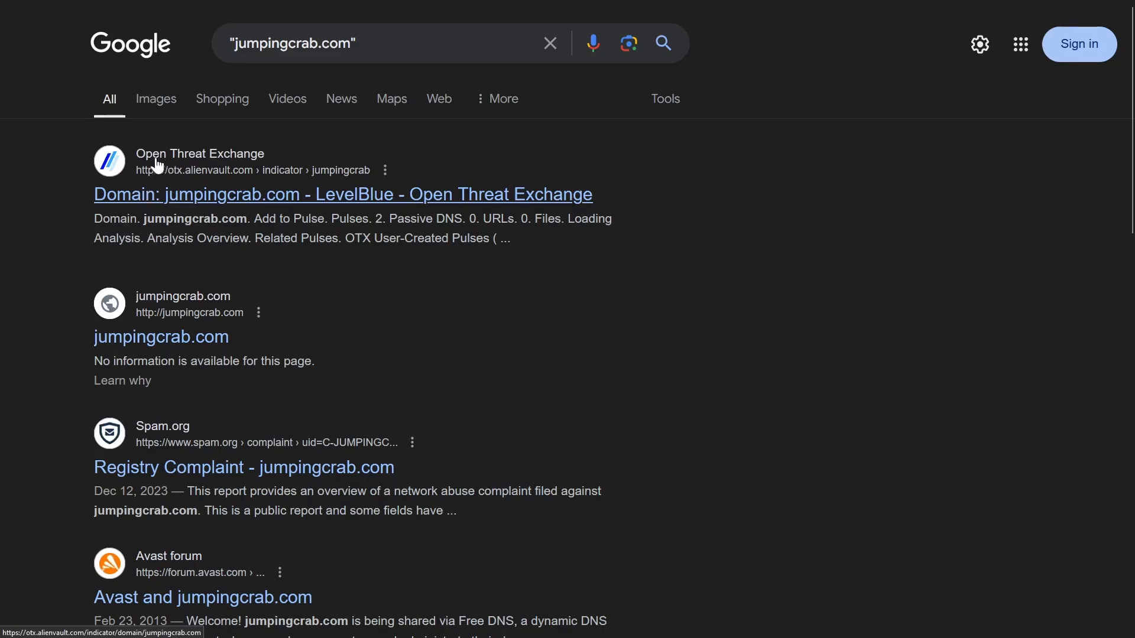
- Open the jumpingcrab.com OTX indicator page and highlight its Dynamic DNS Service verdict
{"action": "left_click", "coordinate": [204, 194]}
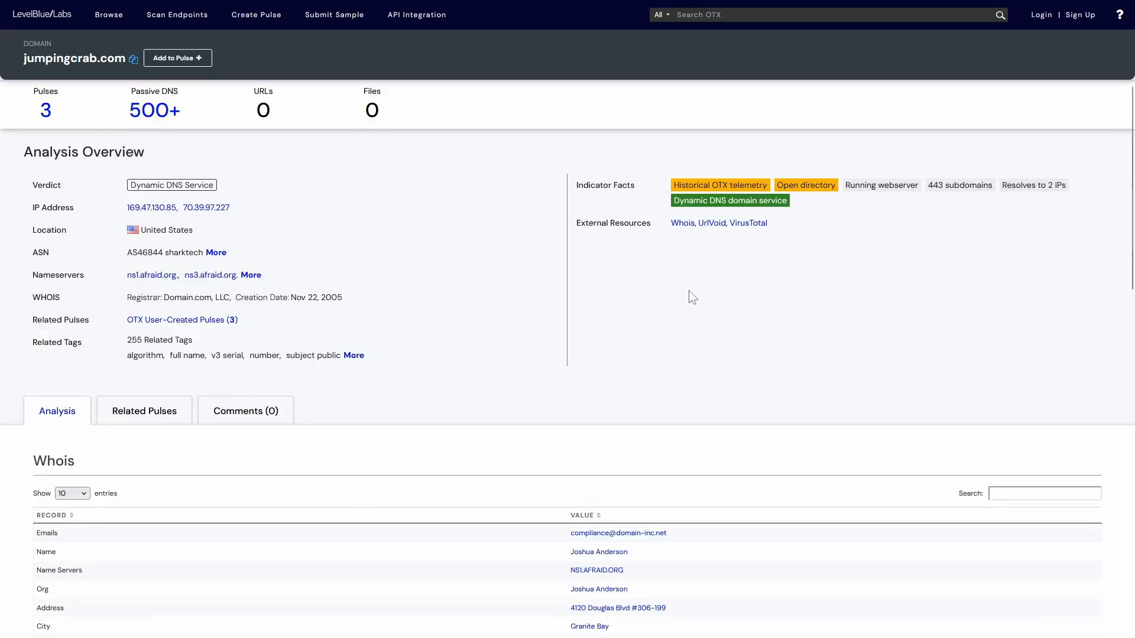
{"action": "left_click", "coordinate": [66, 14]}
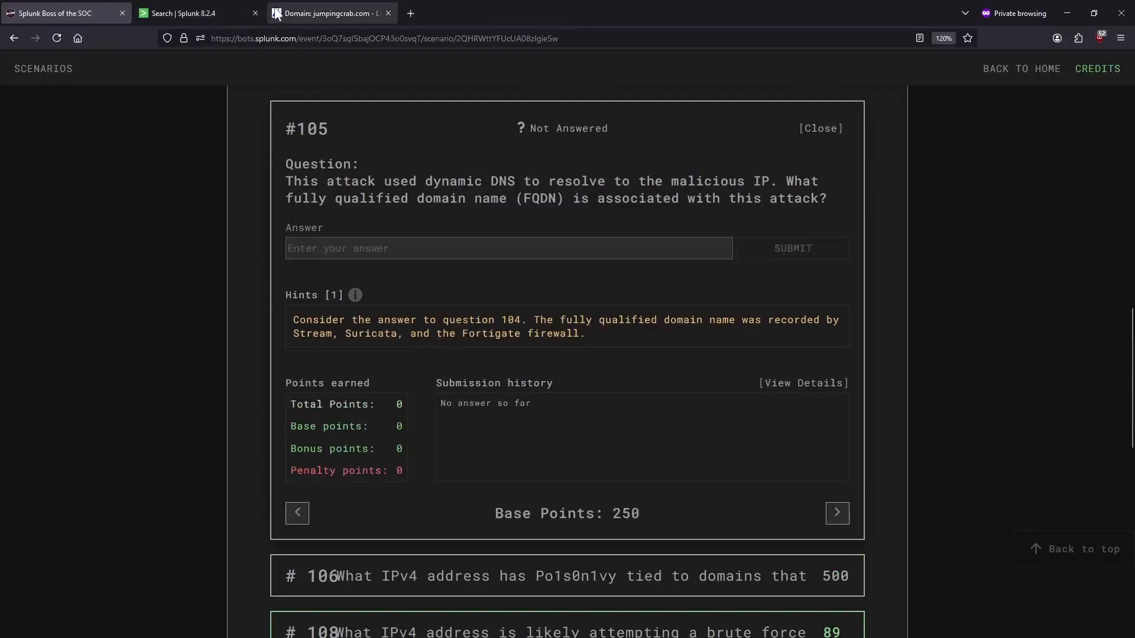
{"action": "left_click", "coordinate": [277, 13]}
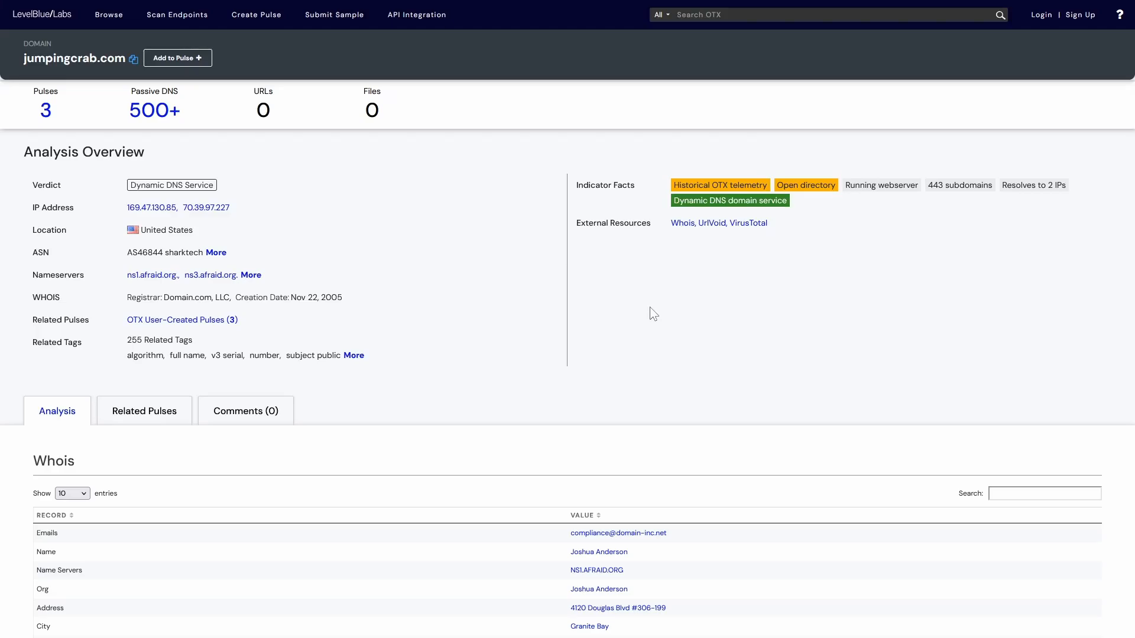
{"action": "key", "text": "ctrl+plus"}
{"action": "key", "text": "ctrl+plus"}
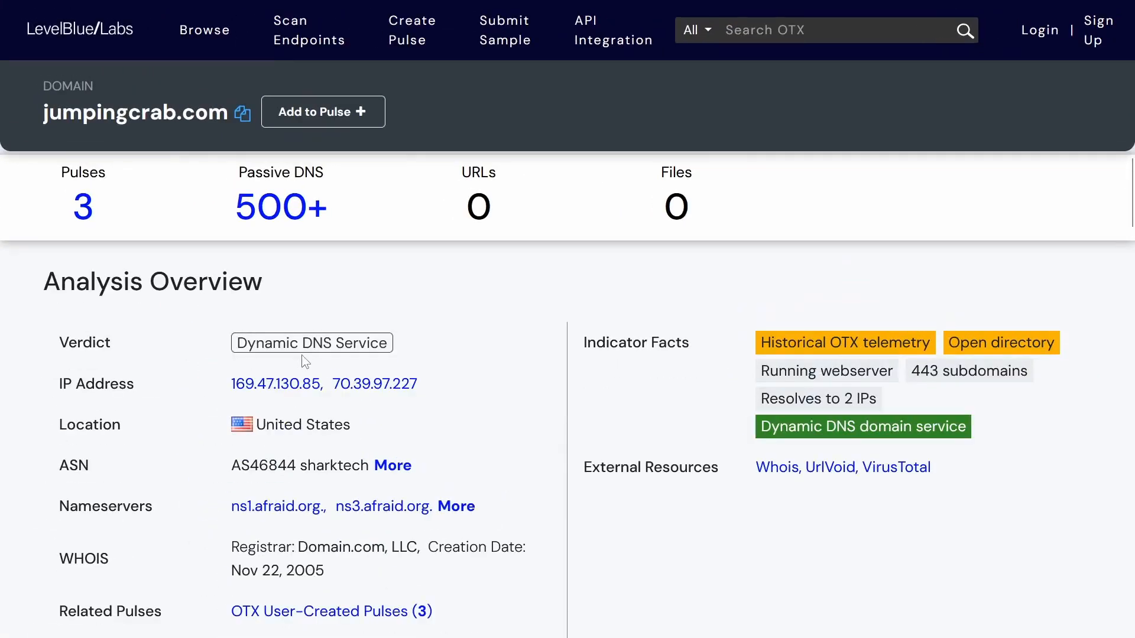
{"action": "left_click_drag", "start_coordinate": [65, 335], "coordinate": [129, 340]}
{"action": "left_click_drag", "start_coordinate": [214, 335], "coordinate": [403, 344]}
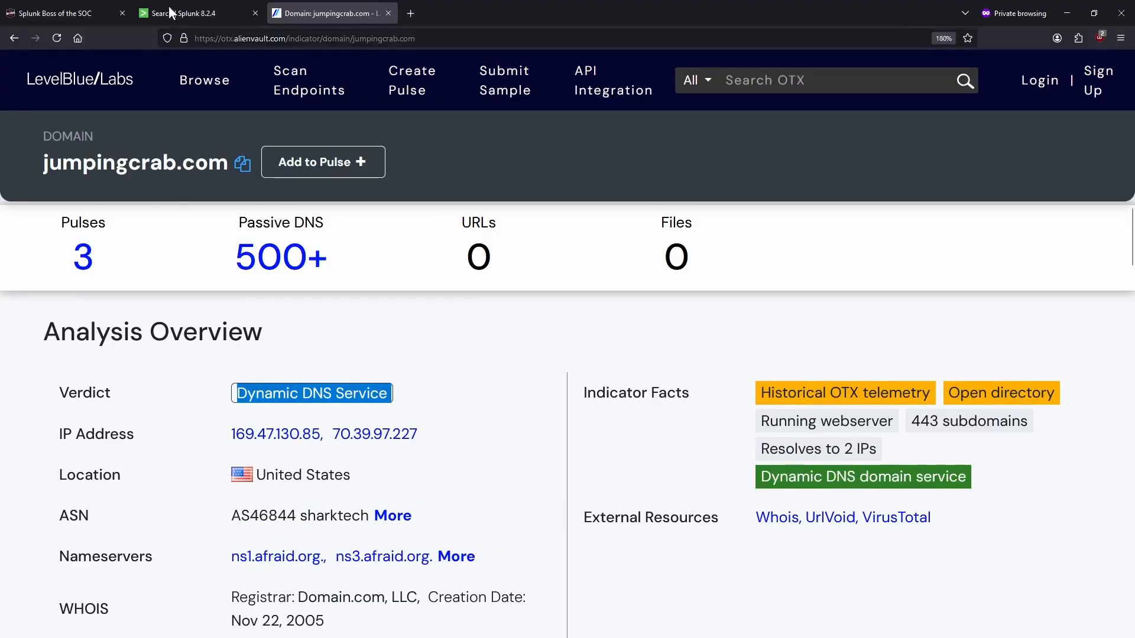
{"action": "left_click", "coordinate": [170, 7]}
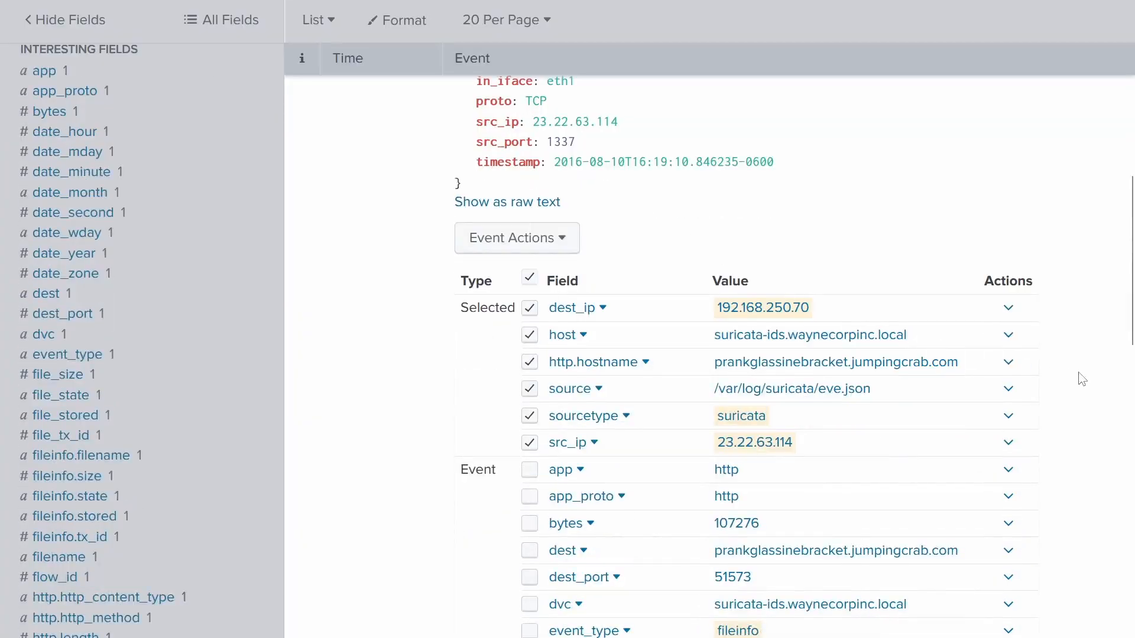
- Copy the hostname prankglassinebracket.jumpingcrab.com from the Splunk event and submit it for #105
{"action": "left_click_drag", "start_coordinate": [964, 363], "coordinate": [715, 363]}
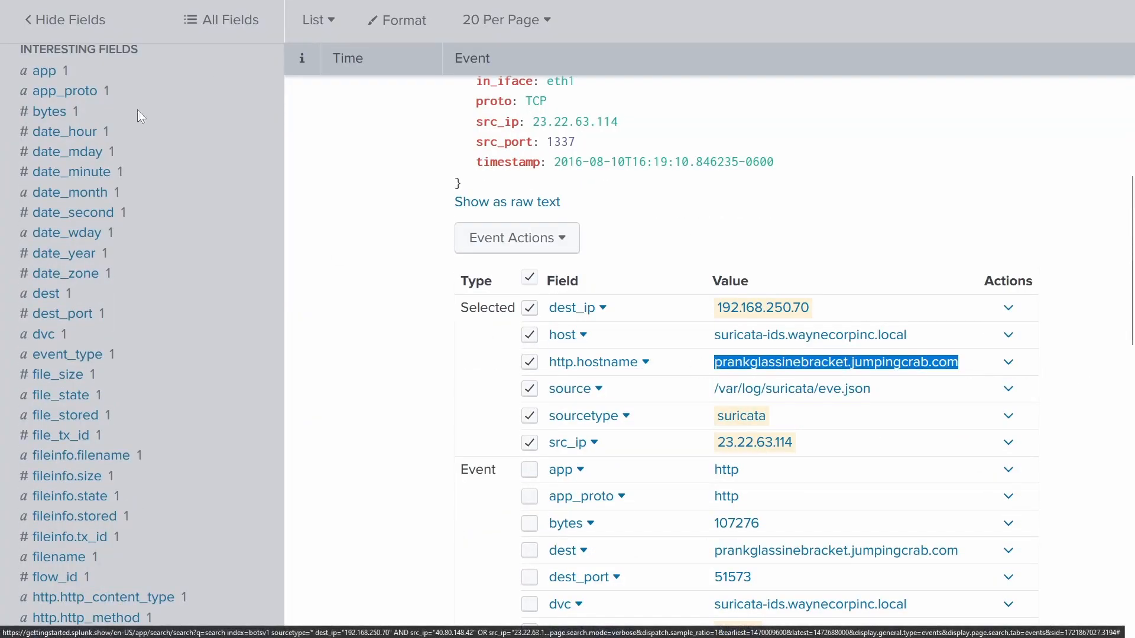
{"action": "key", "text": "ctrl+c"}
{"action": "left_click", "coordinate": [61, 13]}
{"action": "left_click", "coordinate": [372, 196]}
{"action": "key", "text": "ctrl+v"}
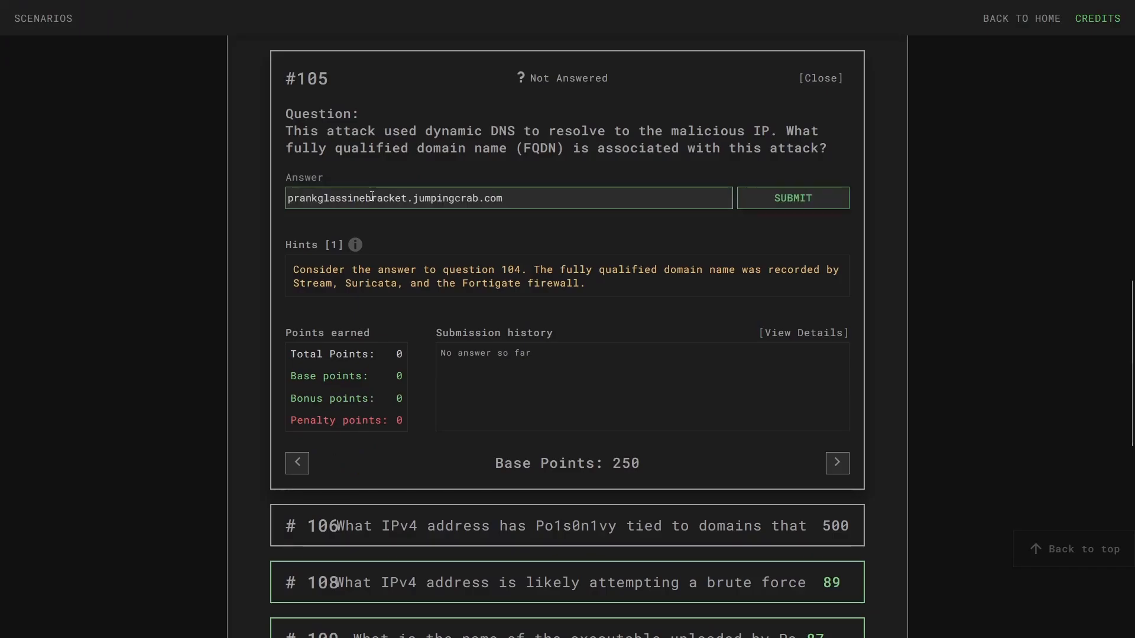
{"action": "key", "text": "Return"}
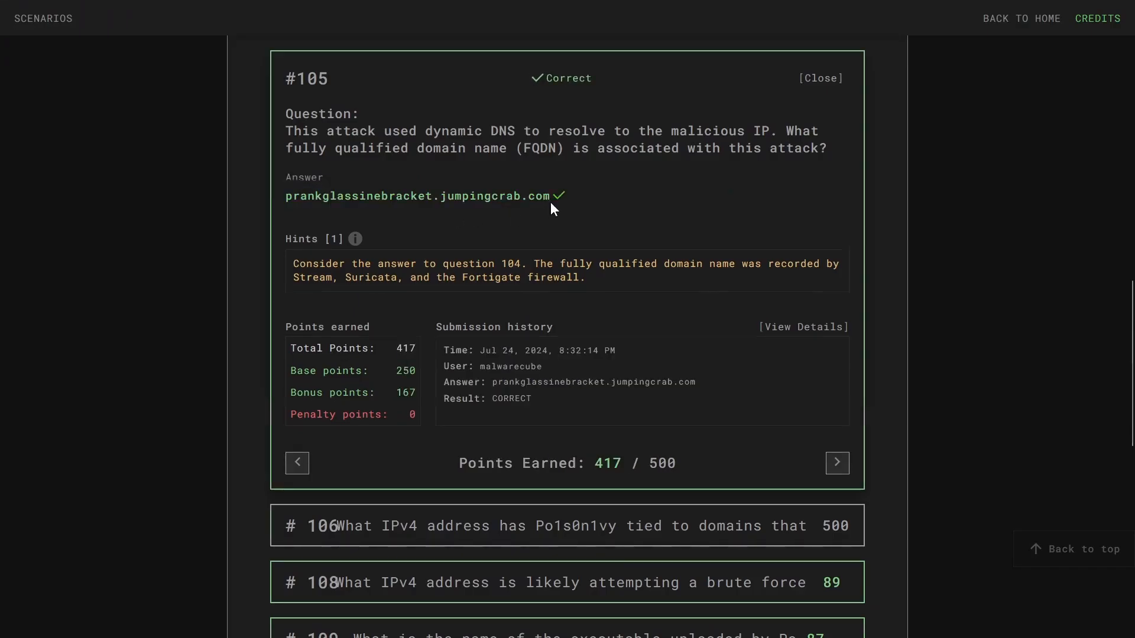
{"action": "scroll", "coordinate": [337, 343], "scroll_direction": "down", "scroll_amount": 3}
- Expand and read question #106 about the IPv4 address tied to pre-staged domains
{"action": "left_click", "coordinate": [337, 343]}
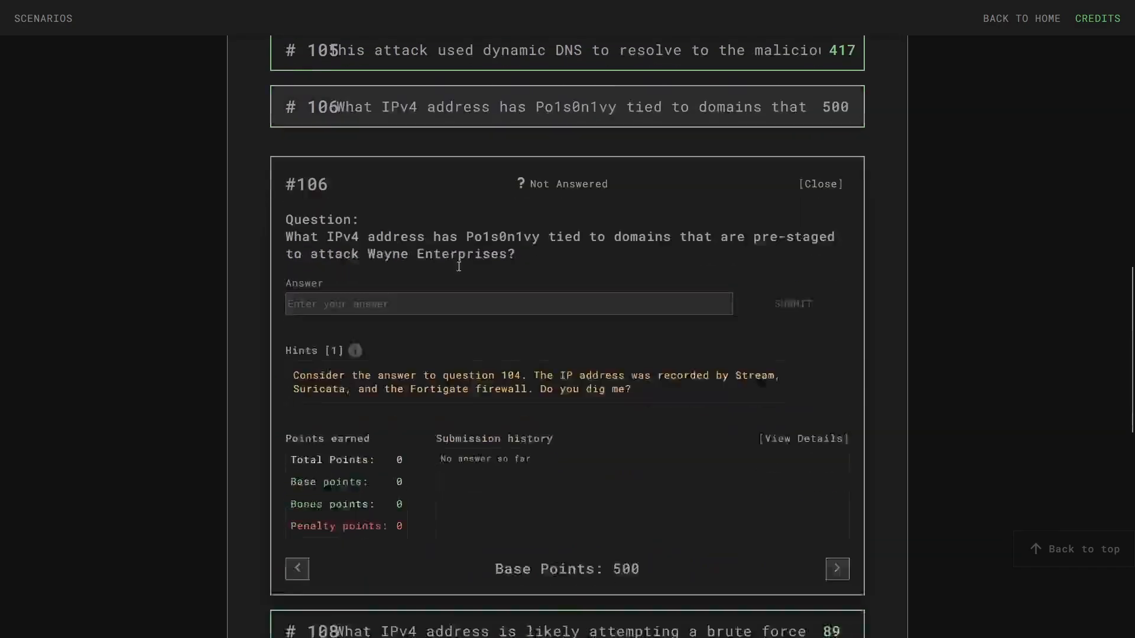
{"action": "left_click_drag", "start_coordinate": [343, 127], "coordinate": [401, 131]}
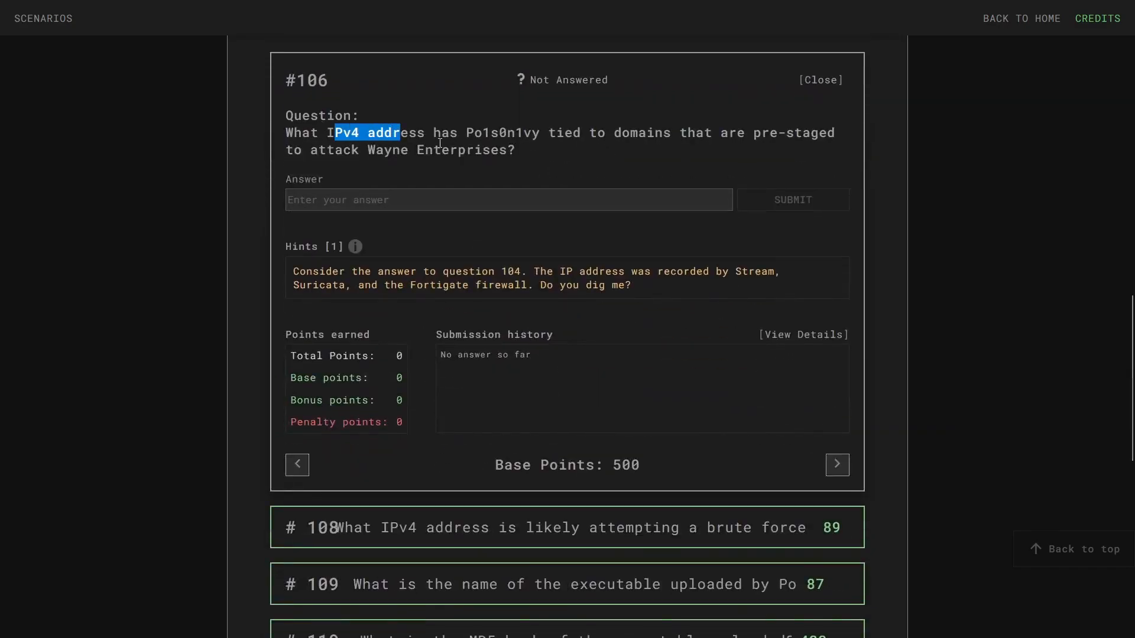
{"action": "left_click", "coordinate": [473, 130]}
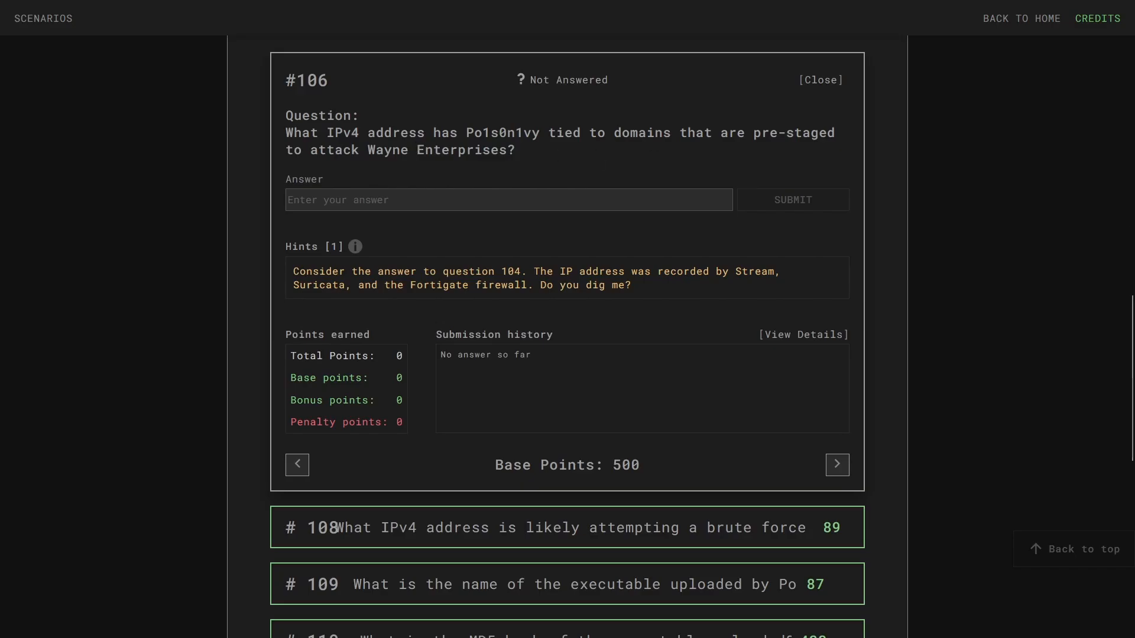
{"action": "left_click", "coordinate": [286, 7]}
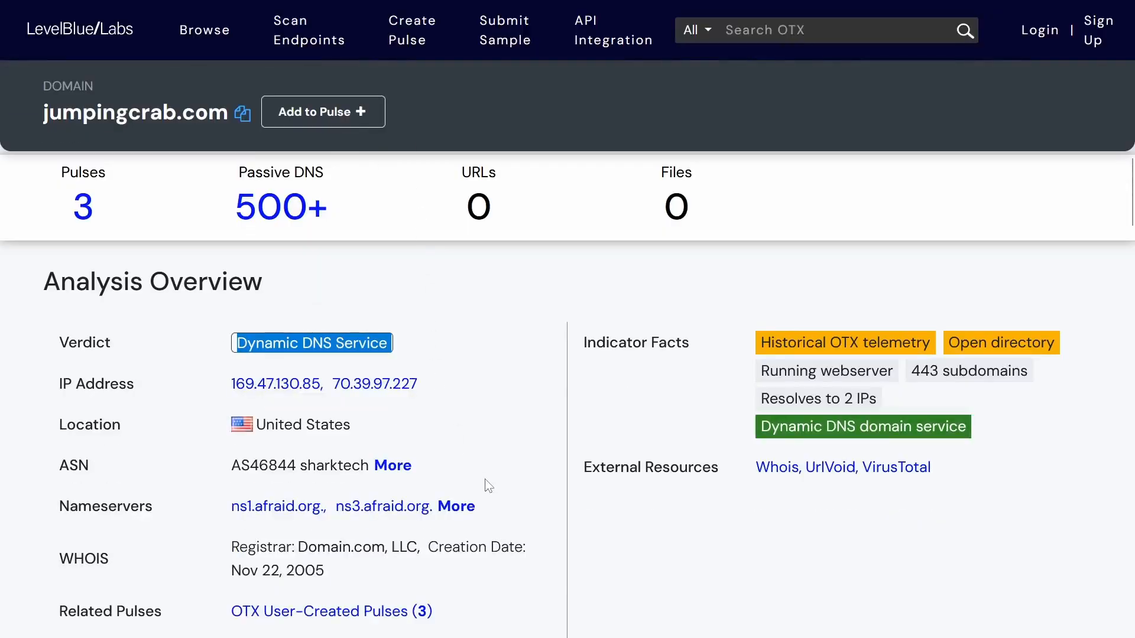
- Zoom out the jumpingcrab.com OTX report to show Whois, then reread question #106's hint
{"action": "key", "text": "ctrl+minus"}
{"action": "key", "text": "ctrl+minus"}
{"action": "key", "text": "ctrl+minus"}
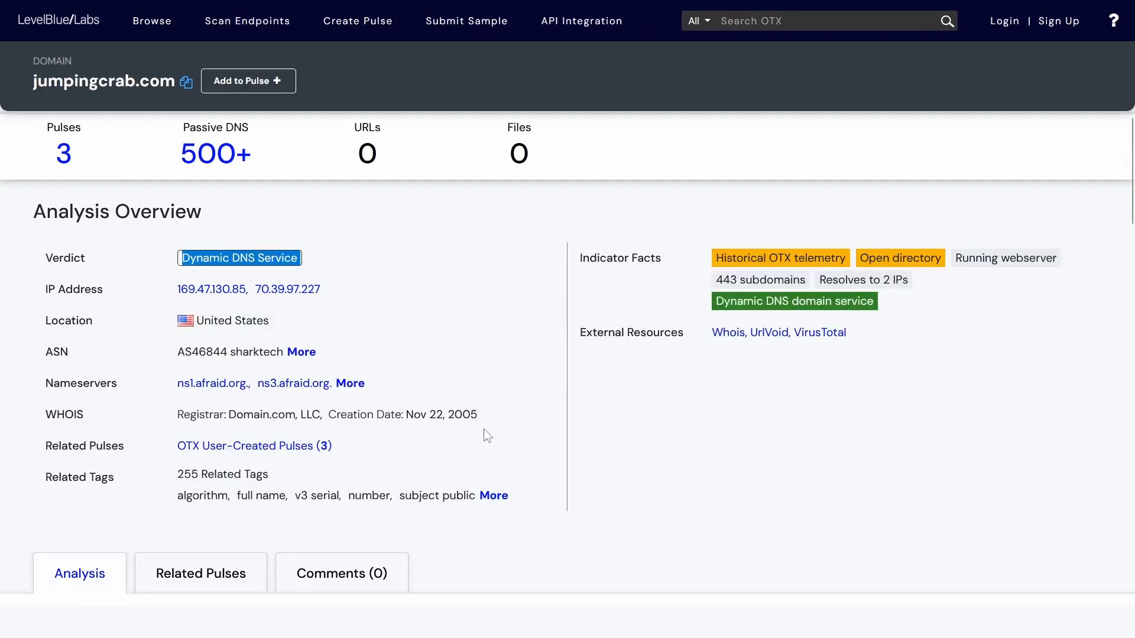
{"action": "key", "text": "ctrl+minus"}
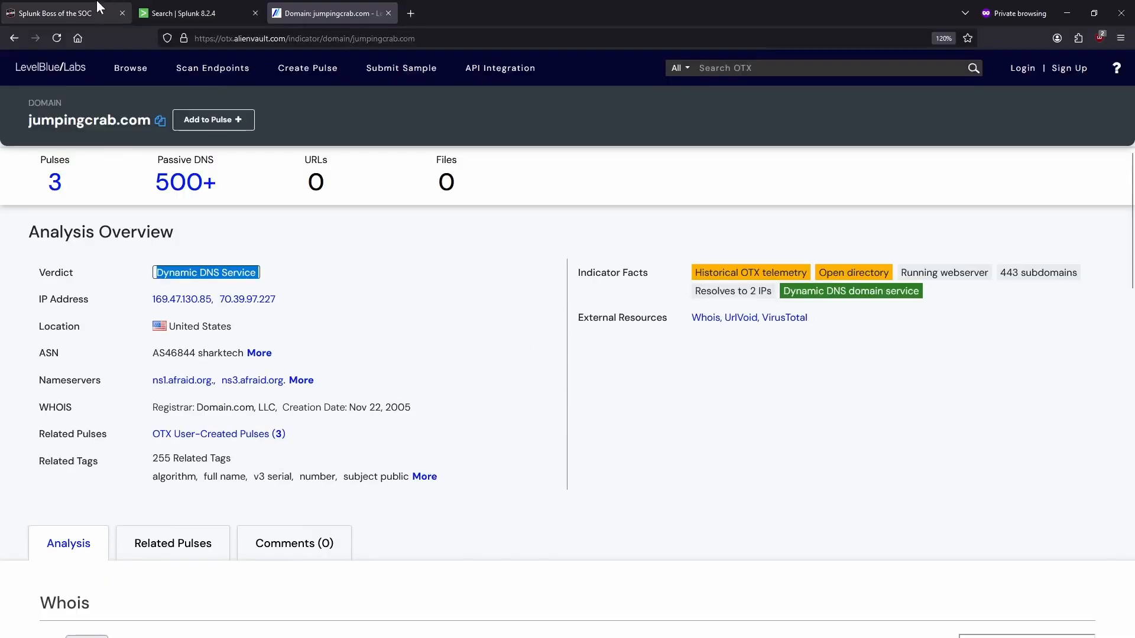
{"action": "left_click", "coordinate": [98, 6]}
{"action": "scroll", "coordinate": [431, 355], "scroll_direction": "up", "scroll_amount": 10}
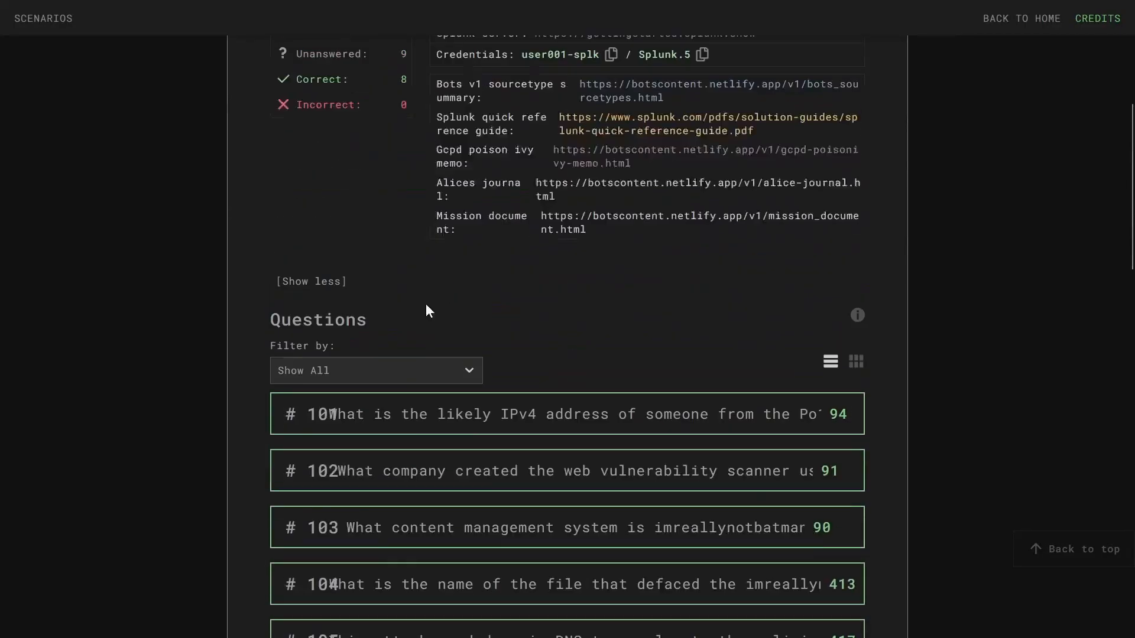
{"action": "scroll", "coordinate": [502, 408], "scroll_direction": "down", "scroll_amount": 2}
{"action": "scroll", "coordinate": [514, 384], "scroll_direction": "down", "scroll_amount": 5}
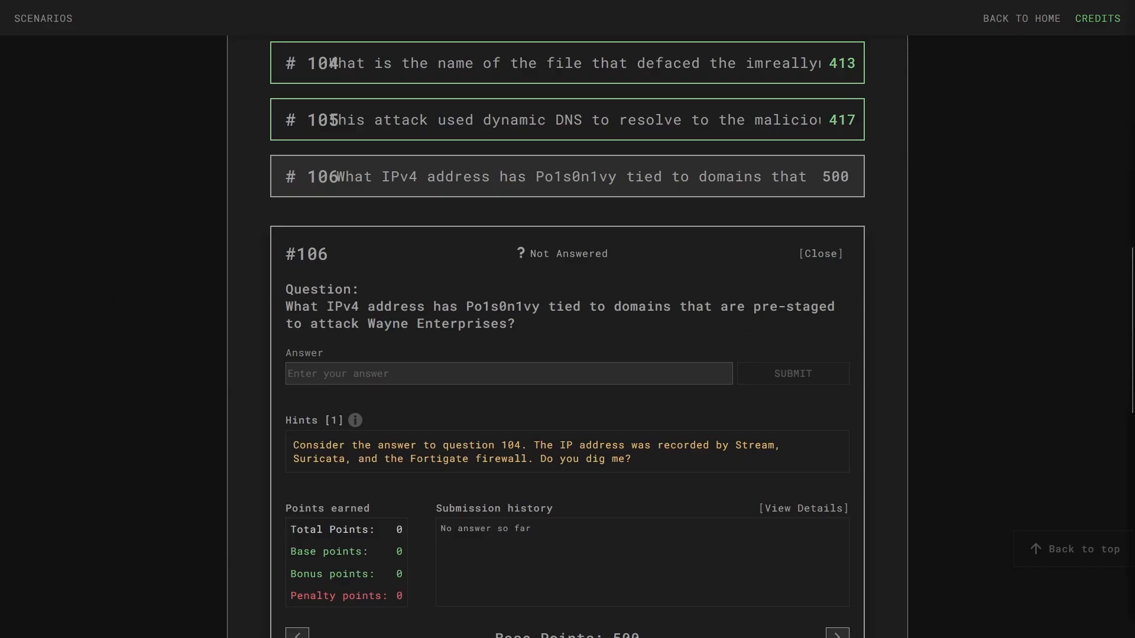
- Back on the jumpingcrab.com OTX report, start a new Search OTX query
{"action": "left_click", "coordinate": [354, 12]}
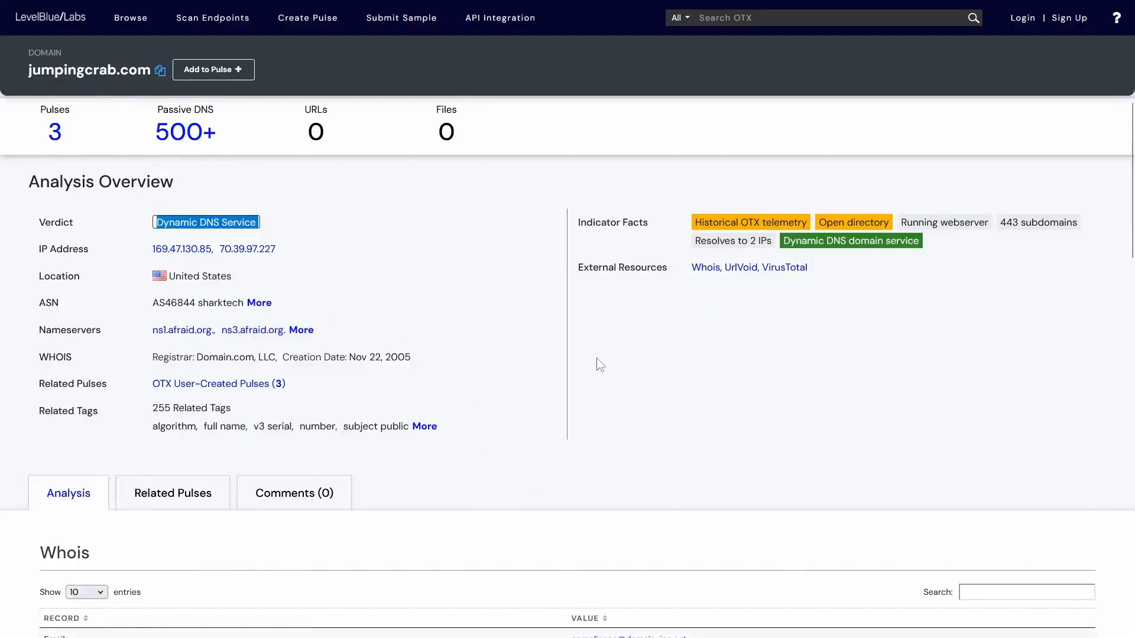
{"action": "key", "text": "ctrl+plus"}
{"action": "key", "text": "ctrl+plus"}
{"action": "left_click", "coordinate": [749, 32]}
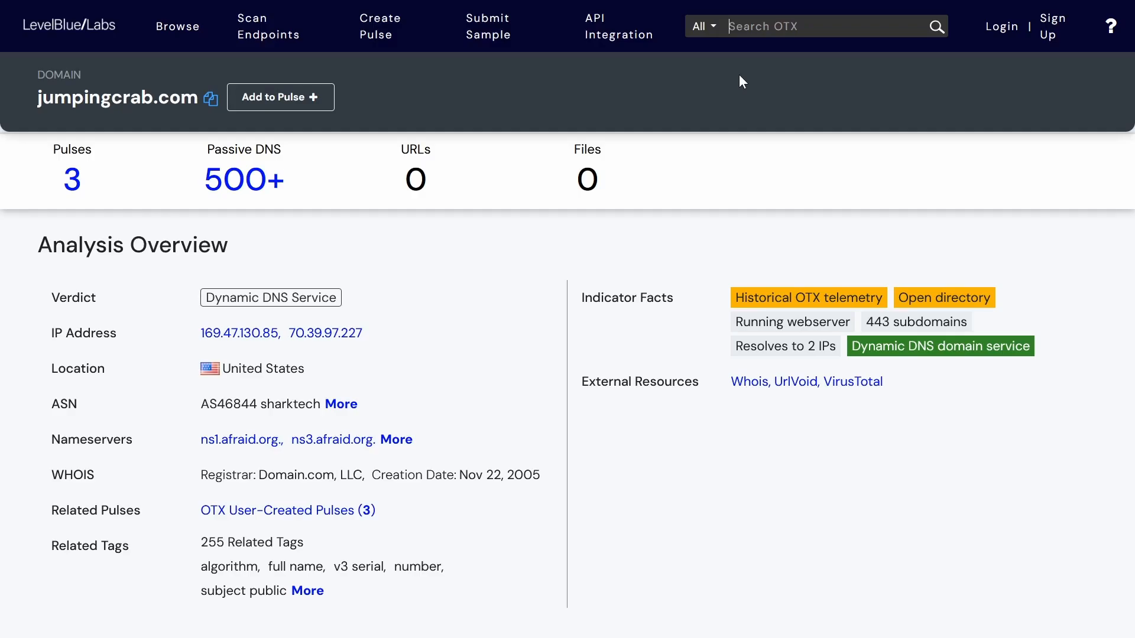
- Search OTX for 23.22.63.114 to bring up its IPv4 report
{"action": "key", "text": "ctrl+v"}
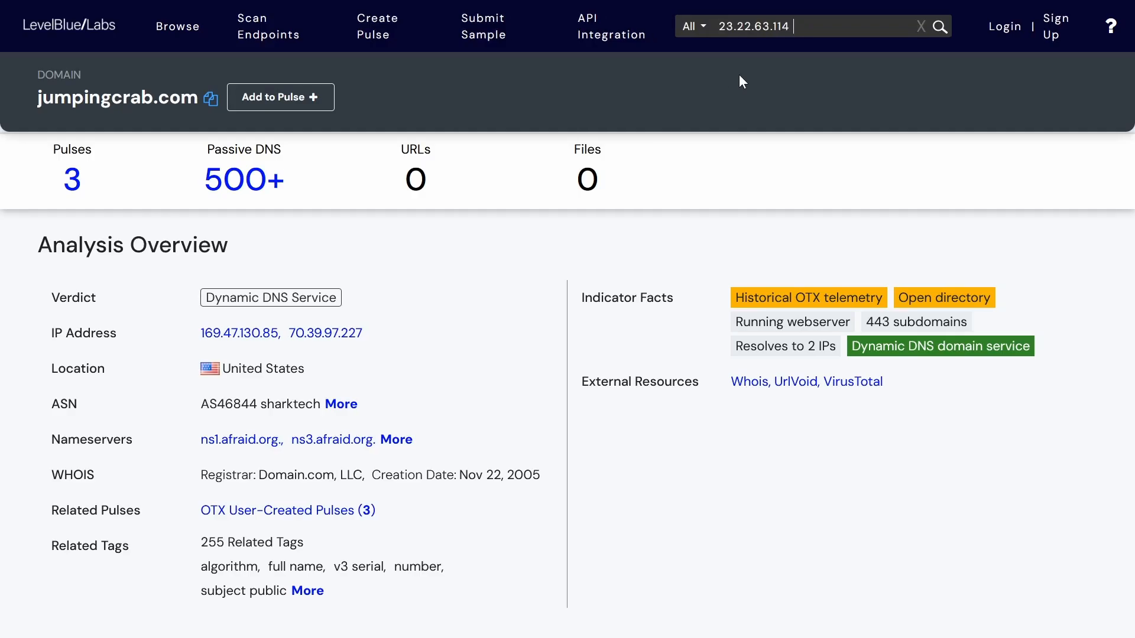
{"action": "key", "text": "Return"}
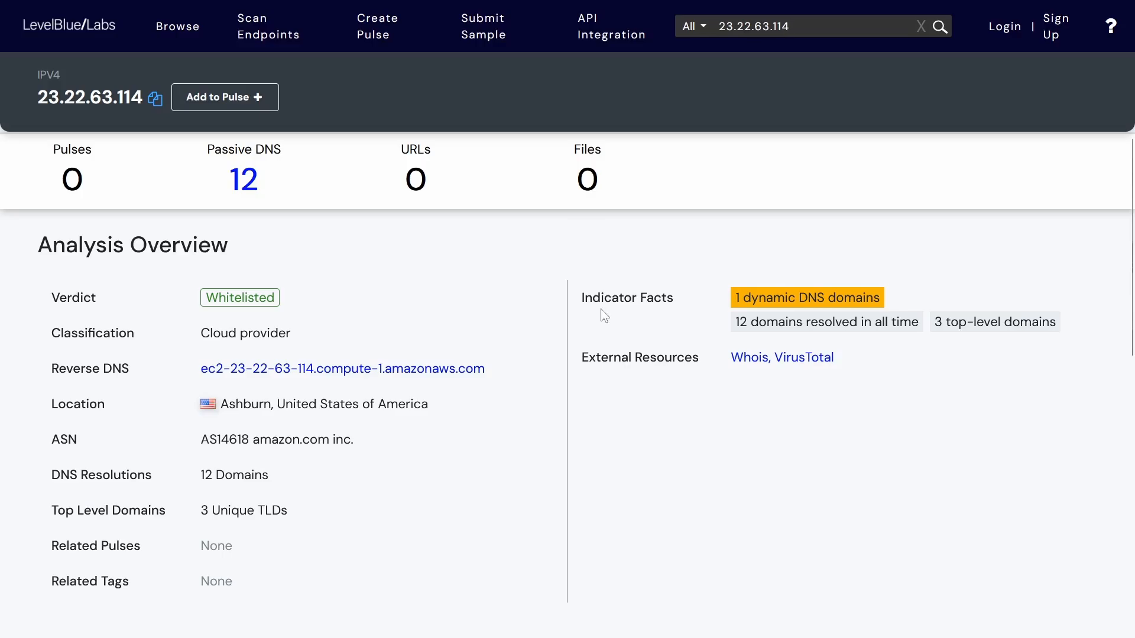
{"action": "scroll", "coordinate": [604, 315], "scroll_direction": "down", "scroll_amount": 10}
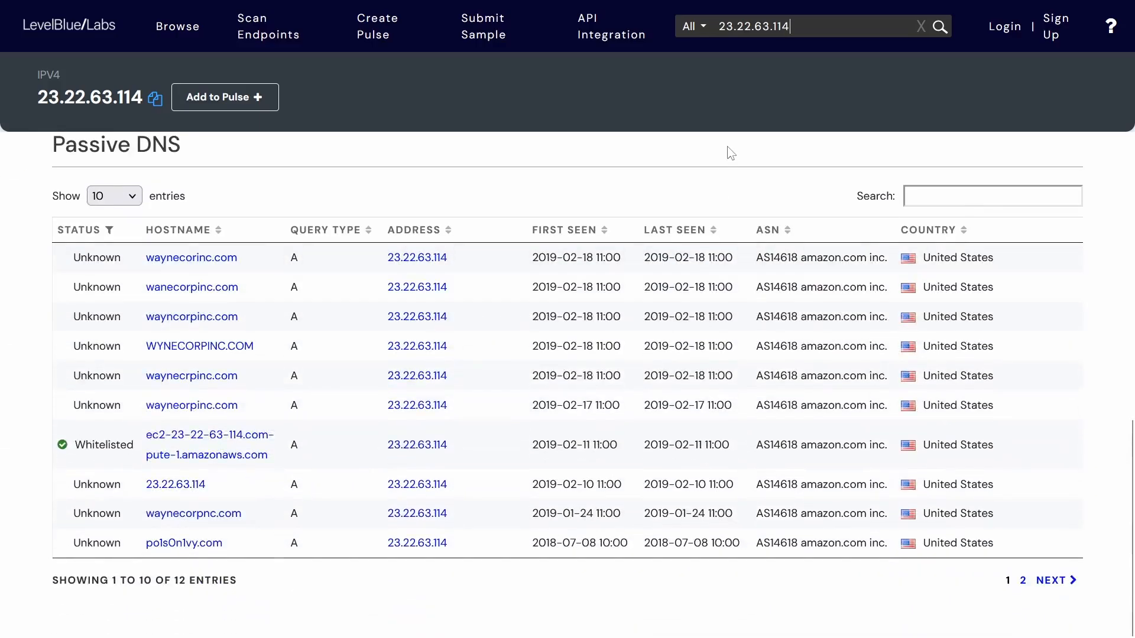
{"action": "left_click_drag", "start_coordinate": [65, 167], "coordinate": [248, 162]}
{"action": "left_click", "coordinate": [311, 151]}
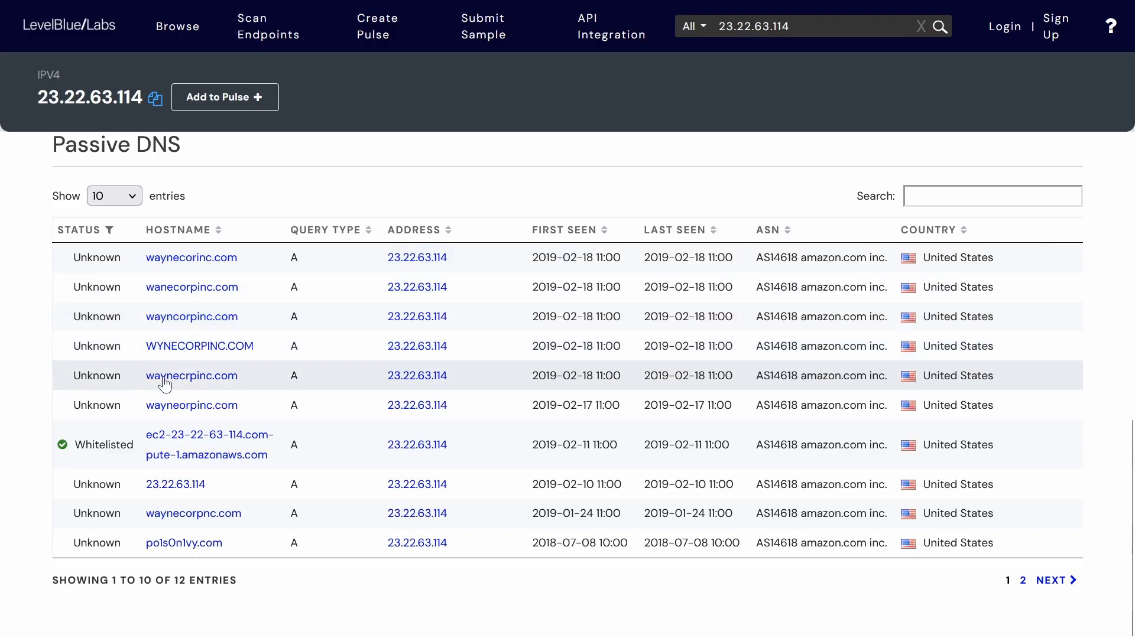
- Scan the Passive DNS table and select 23.22.63.114 in the wanecorpinc.com row
{"action": "key", "text": "ctrl+plus"}
{"action": "scroll", "coordinate": [198, 378], "scroll_direction": "down", "scroll_amount": 3}
{"action": "key", "text": "ctrl+minus"}
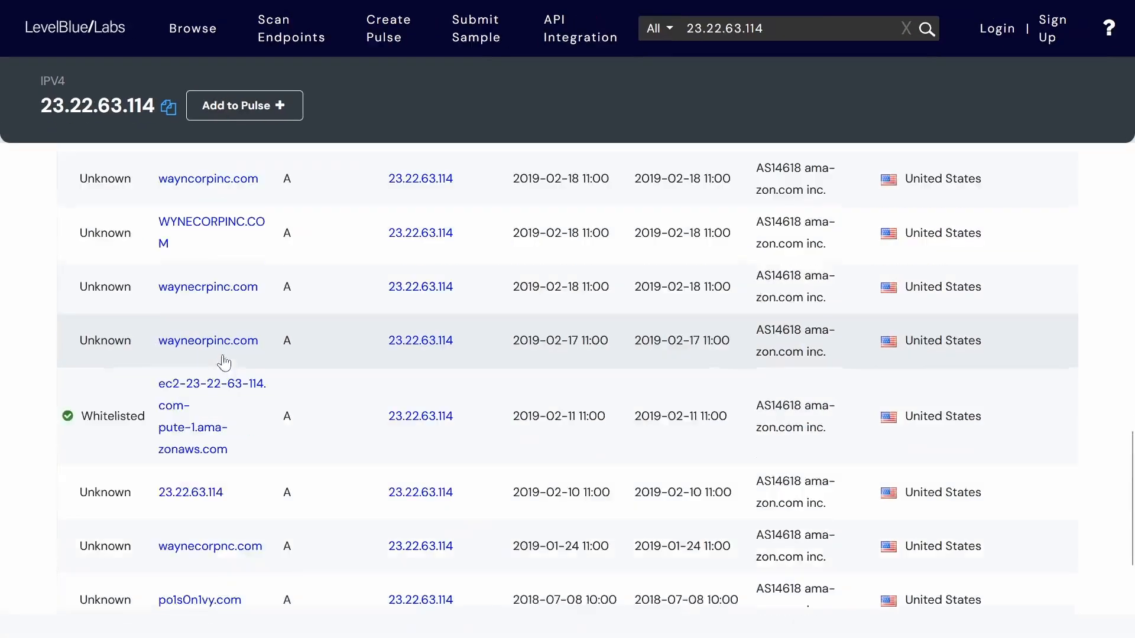
{"action": "scroll", "coordinate": [163, 301], "scroll_direction": "up", "scroll_amount": 3}
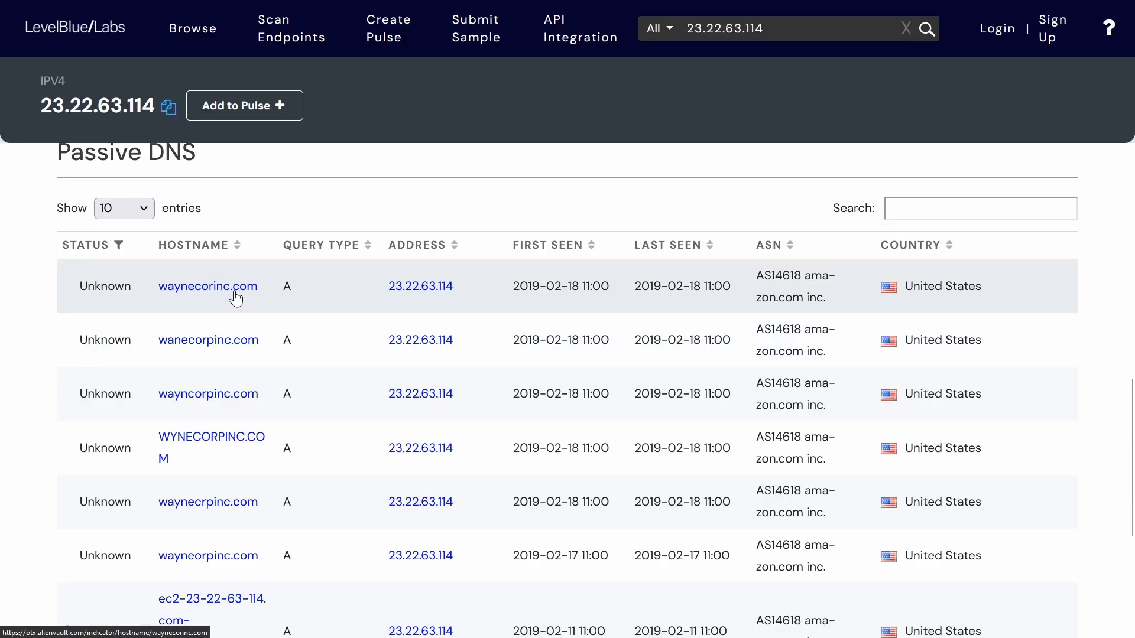
{"action": "scroll", "coordinate": [263, 366], "scroll_direction": "down", "scroll_amount": 3}
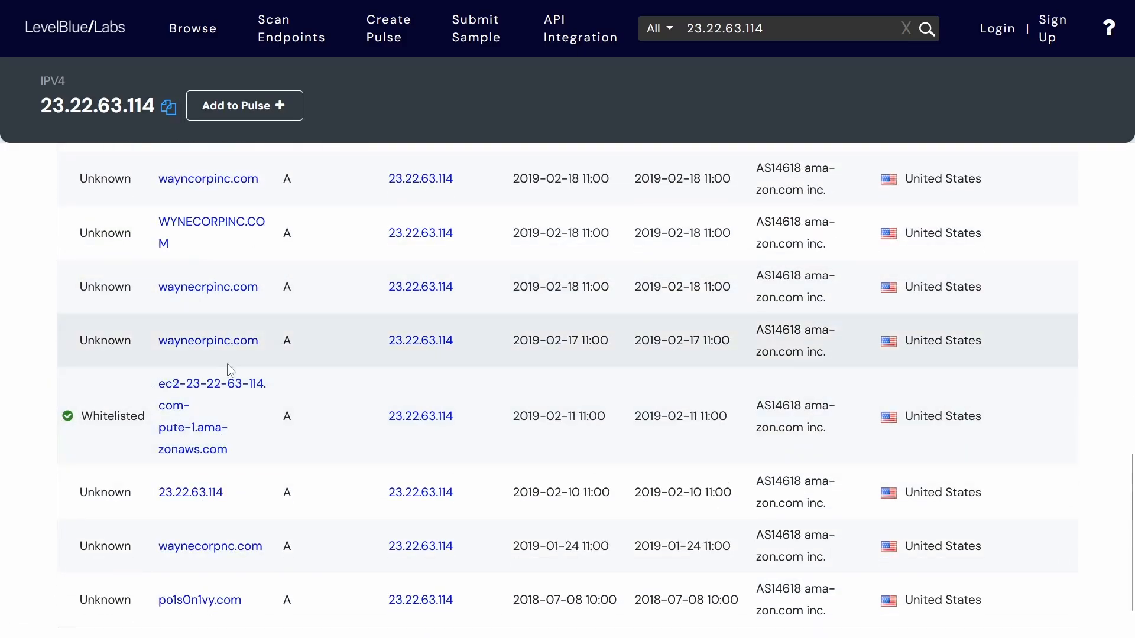
{"action": "scroll", "coordinate": [298, 408], "scroll_direction": "up", "scroll_amount": 3}
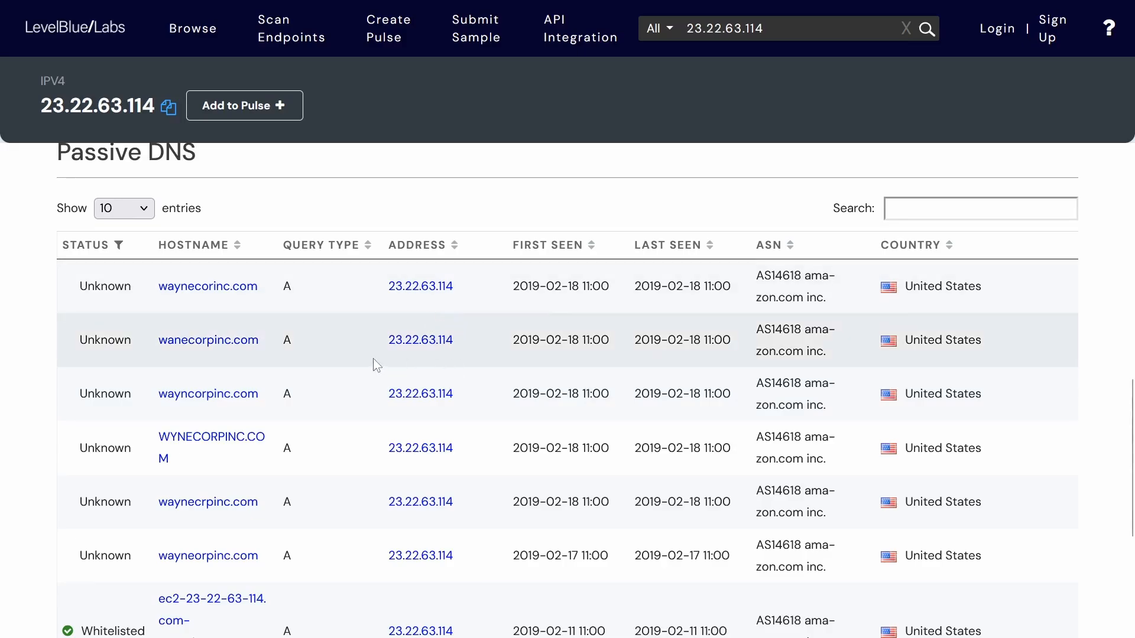
{"action": "left_click_drag", "start_coordinate": [383, 342], "coordinate": [476, 341]}
{"action": "key", "text": "ctrl+c"}
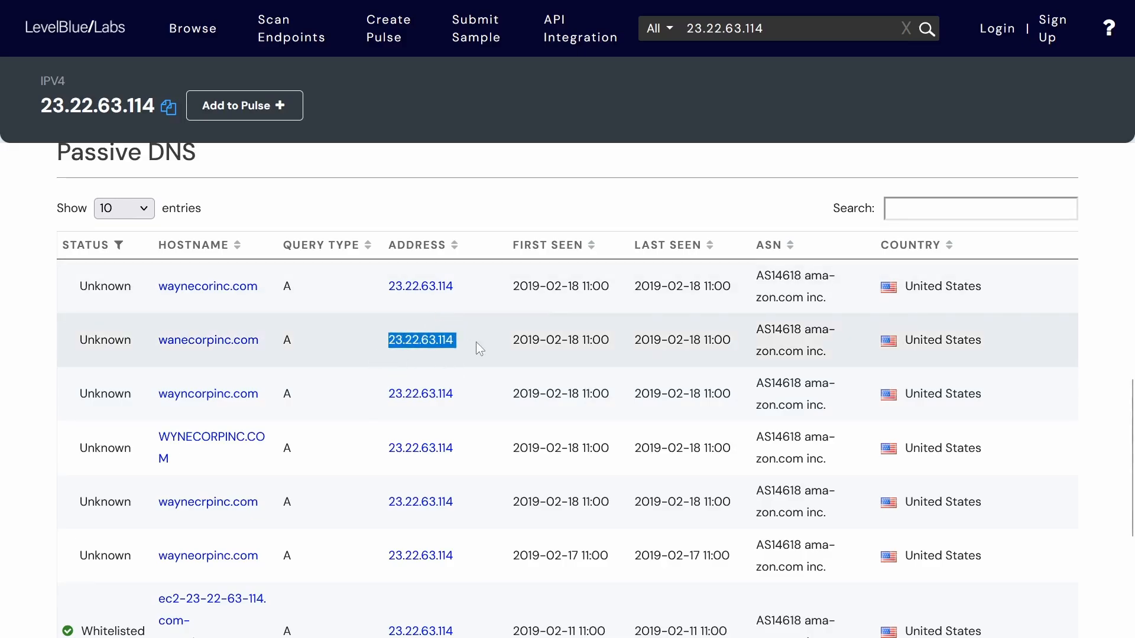
{"action": "left_click", "coordinate": [365, 338]}
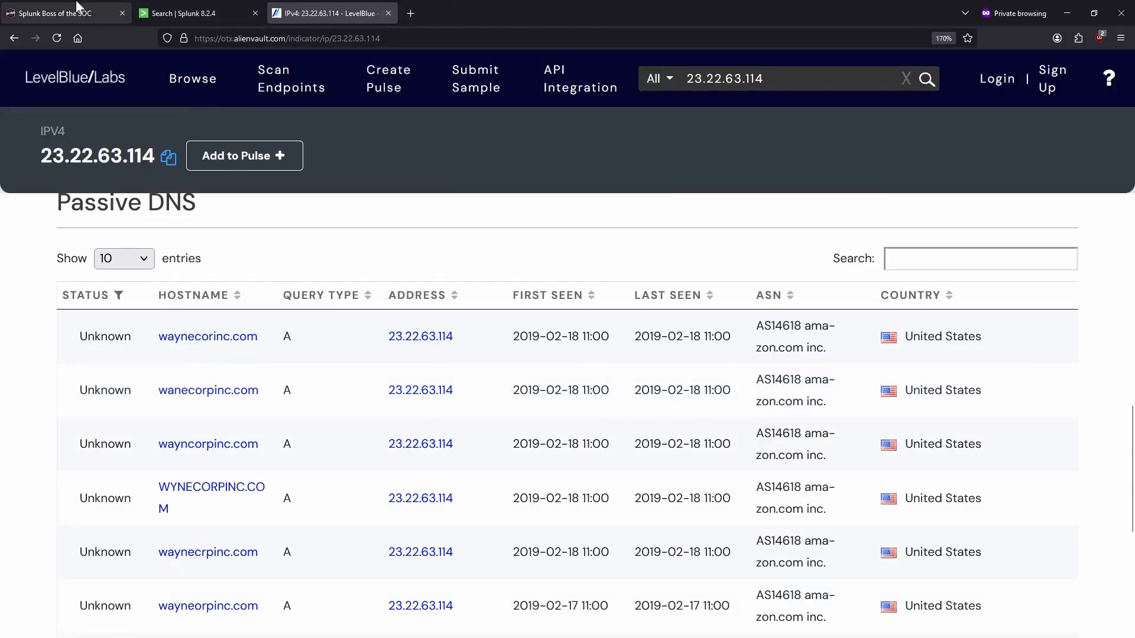
- Paste 23.22.63.114 as question #106's answer and submit it
{"action": "left_click", "coordinate": [77, 8]}
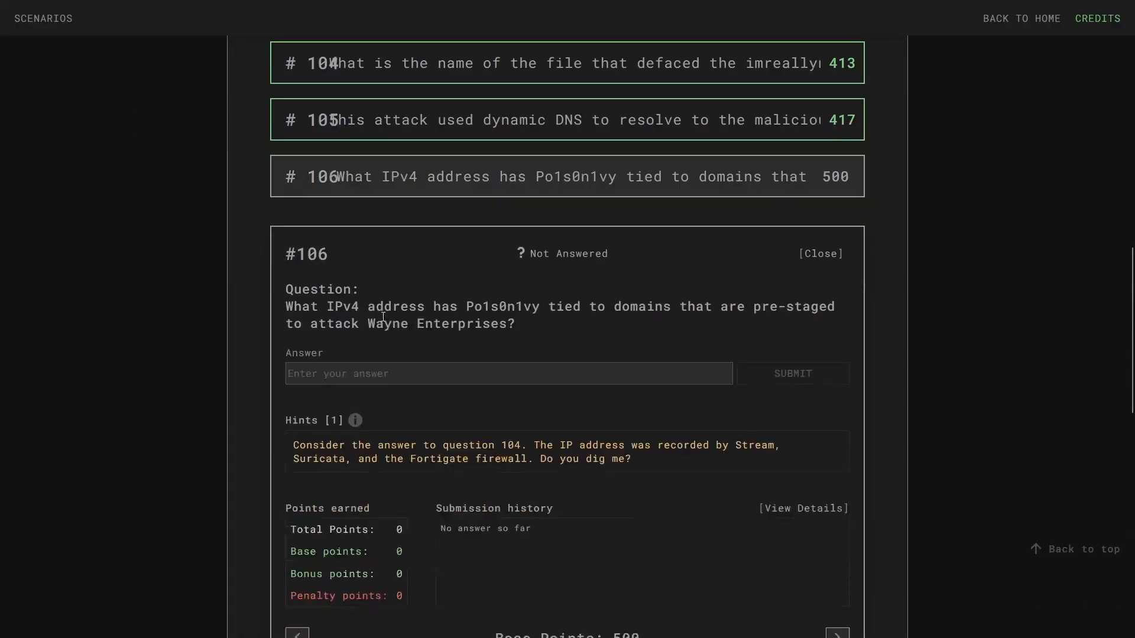
{"action": "right_click", "coordinate": [439, 374]}
{"action": "left_click", "coordinate": [439, 450]}
{"action": "key", "text": "Return"}
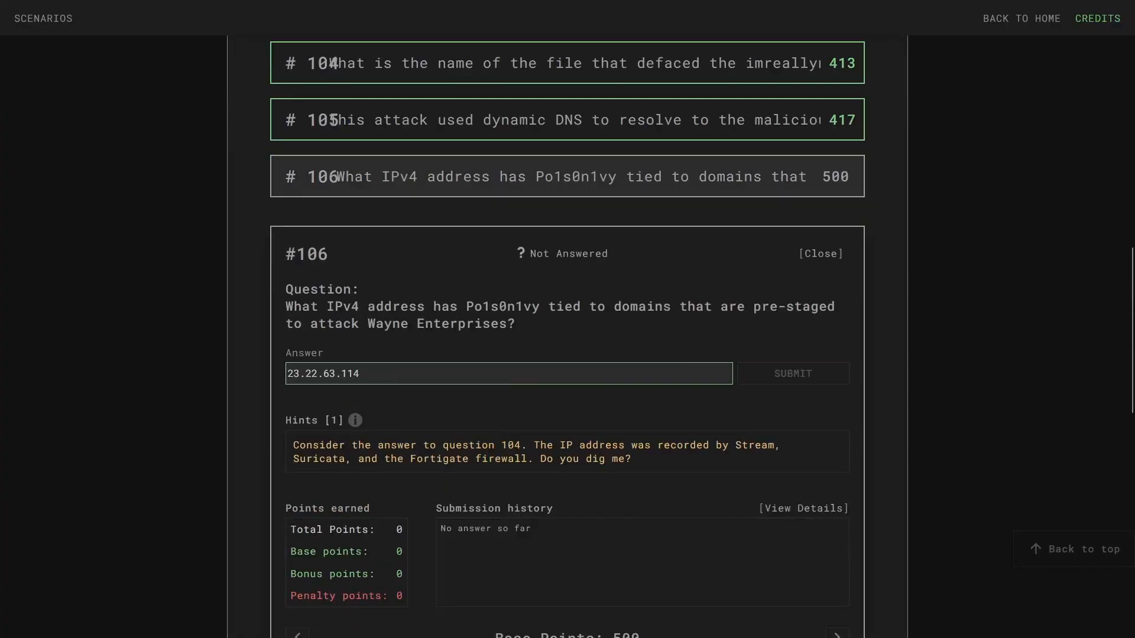
- Collapse question #106 and open question #111 on the malware SHA256
{"action": "scroll", "coordinate": [547, 261], "scroll_direction": "down", "scroll_amount": 3}
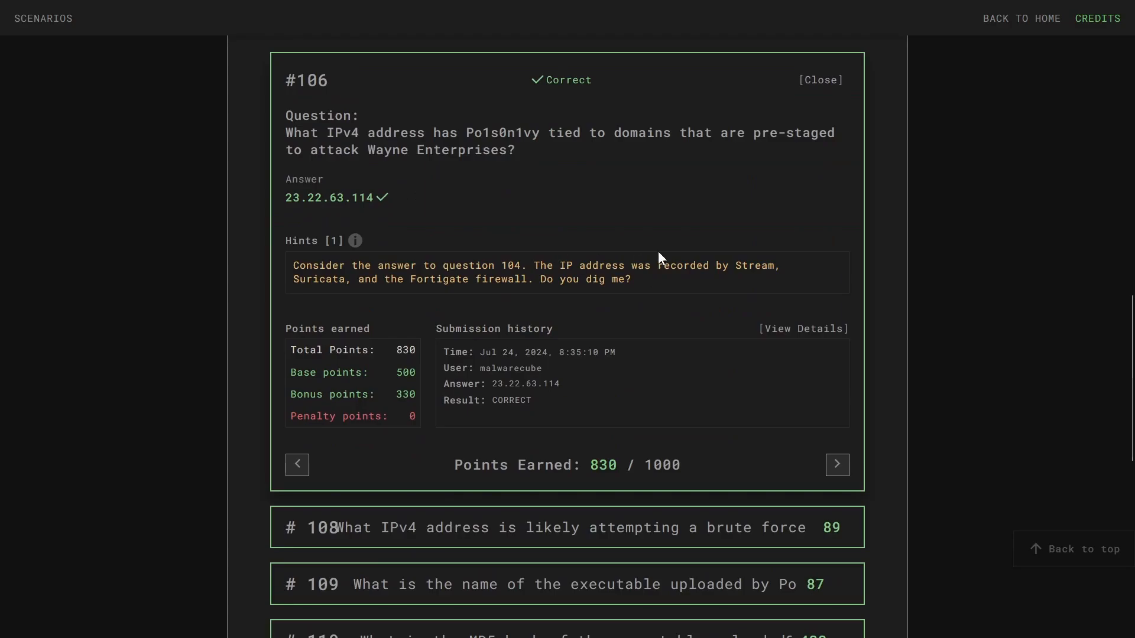
{"action": "scroll", "coordinate": [616, 320], "scroll_direction": "up", "scroll_amount": 3}
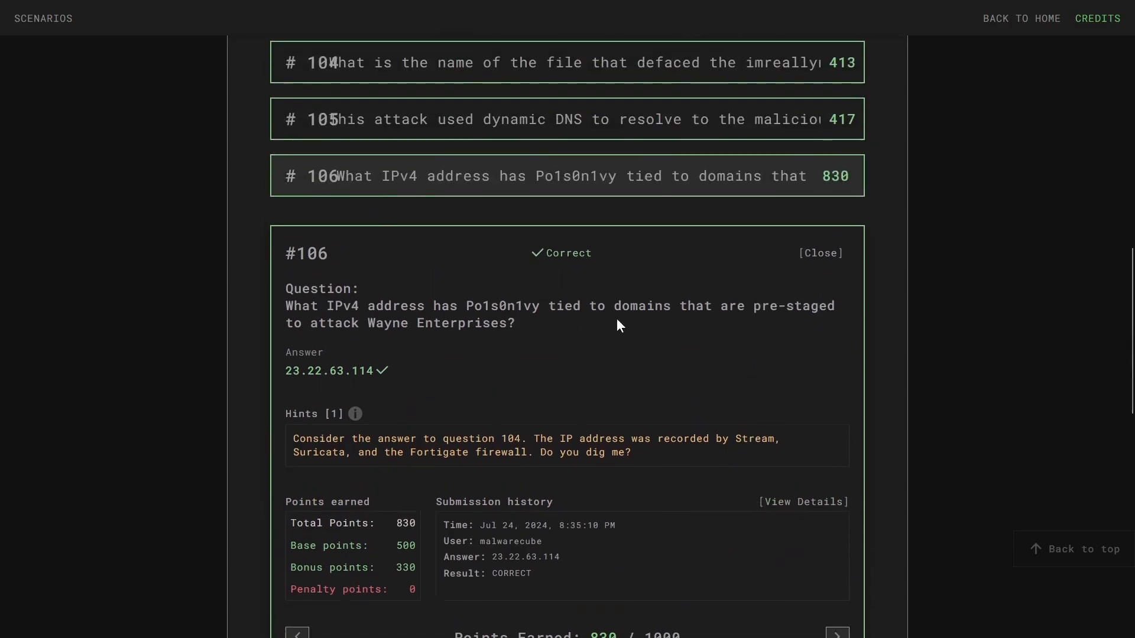
{"action": "left_click", "coordinate": [519, 194]}
{"action": "scroll", "coordinate": [532, 266], "scroll_direction": "up", "scroll_amount": 6}
{"action": "scroll", "coordinate": [530, 268], "scroll_direction": "down", "scroll_amount": 10}
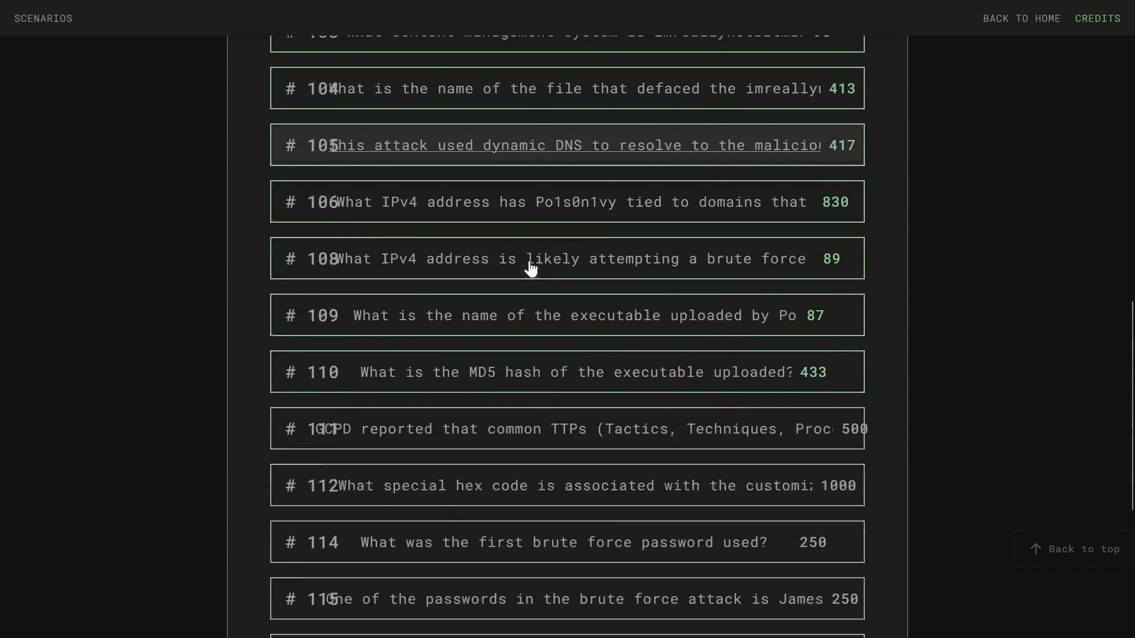
{"action": "scroll", "coordinate": [530, 269], "scroll_direction": "down", "scroll_amount": 3}
{"action": "scroll", "coordinate": [423, 431], "scroll_direction": "up", "scroll_amount": 3}
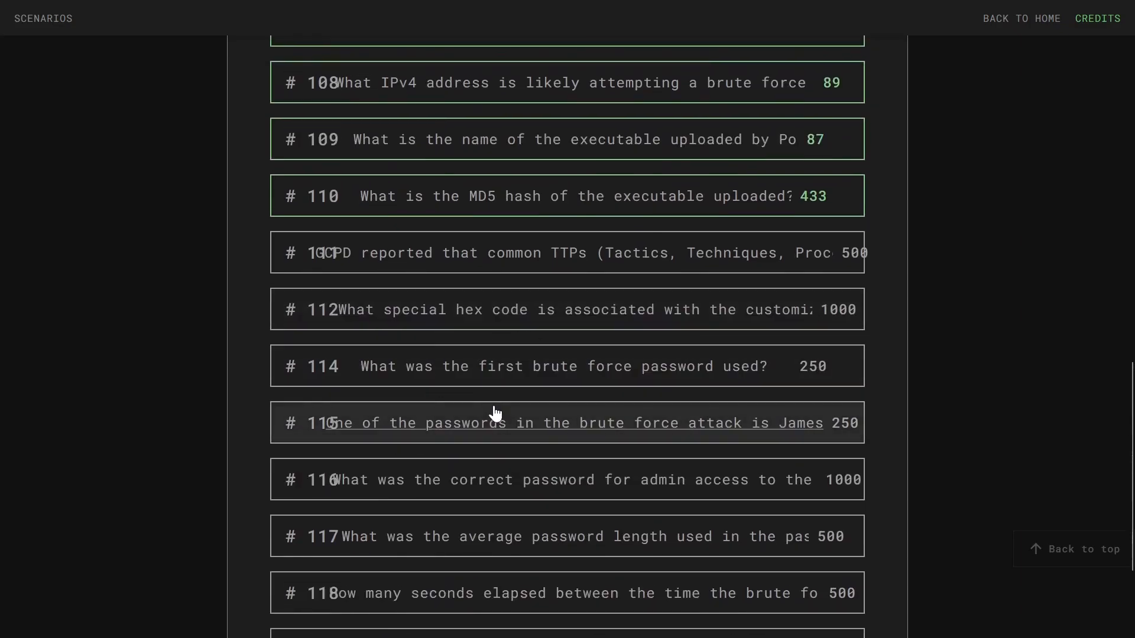
{"action": "scroll", "coordinate": [494, 413], "scroll_direction": "down", "scroll_amount": 3}
{"action": "scroll", "coordinate": [607, 280], "scroll_direction": "up", "scroll_amount": 3}
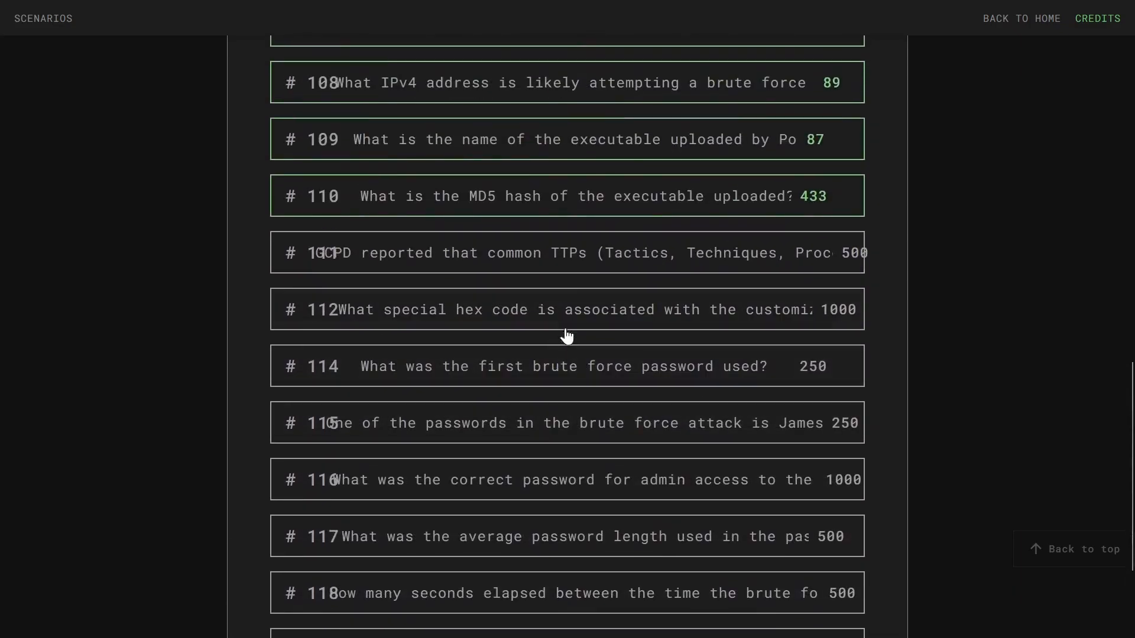
{"action": "left_click", "coordinate": [563, 277]}
{"action": "scroll", "coordinate": [557, 261], "scroll_direction": "up", "scroll_amount": 2}
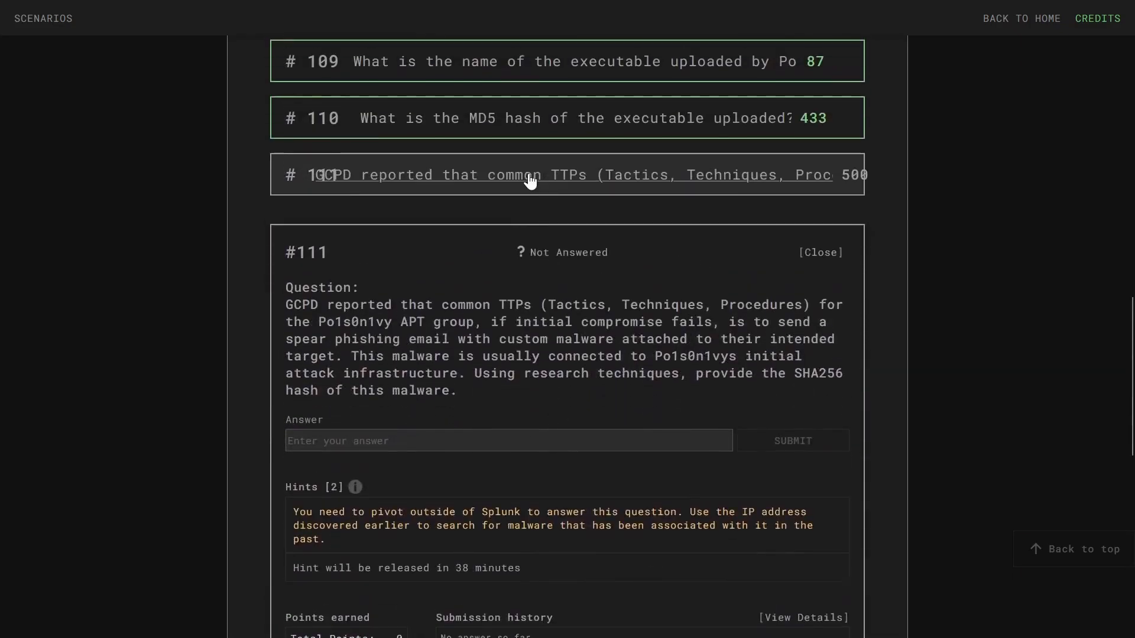
- Browse questions #111 and #112 in the scoreboard, then collapse #112
{"action": "left_click", "coordinate": [532, 177]}
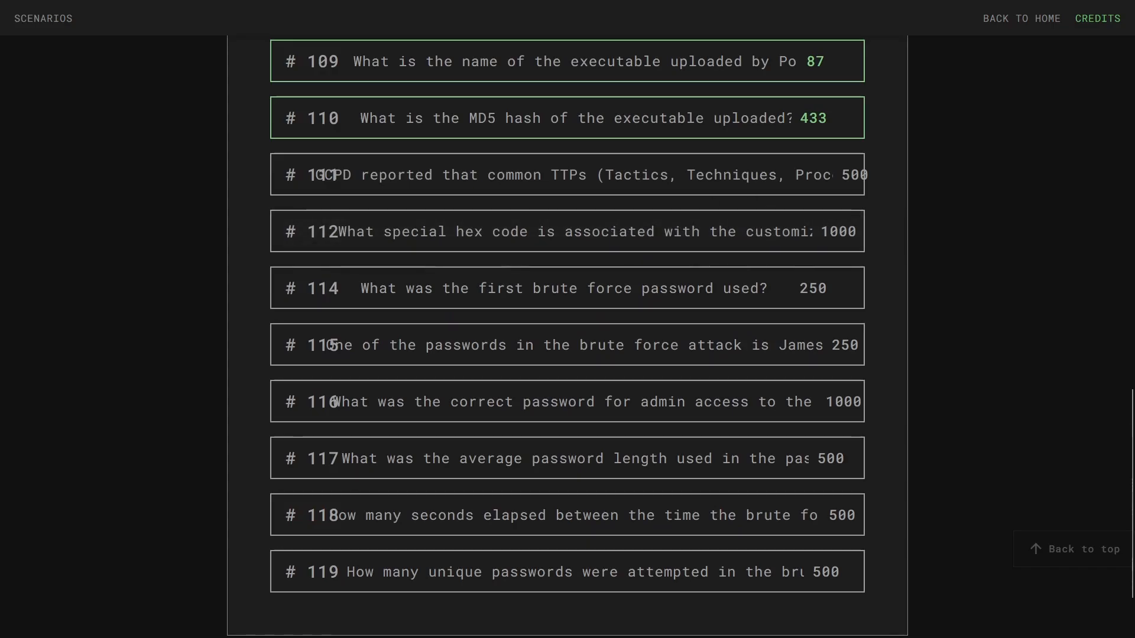
{"action": "left_click", "coordinate": [648, 176]}
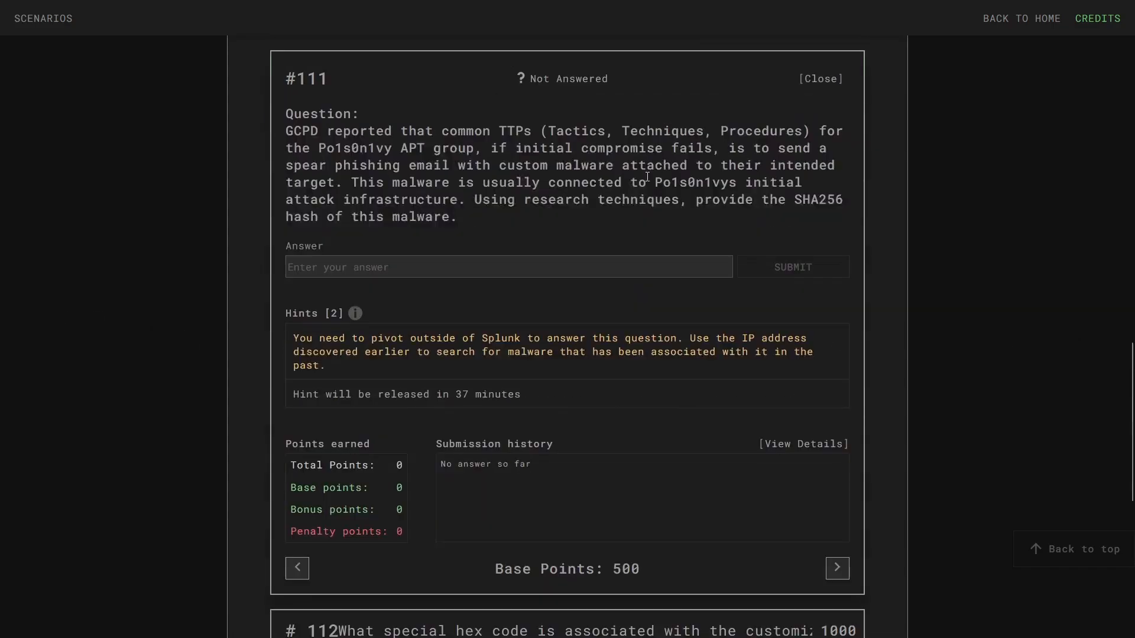
{"action": "scroll", "coordinate": [512, 154], "scroll_direction": "down", "scroll_amount": 3}
{"action": "left_click", "coordinate": [544, 454]}
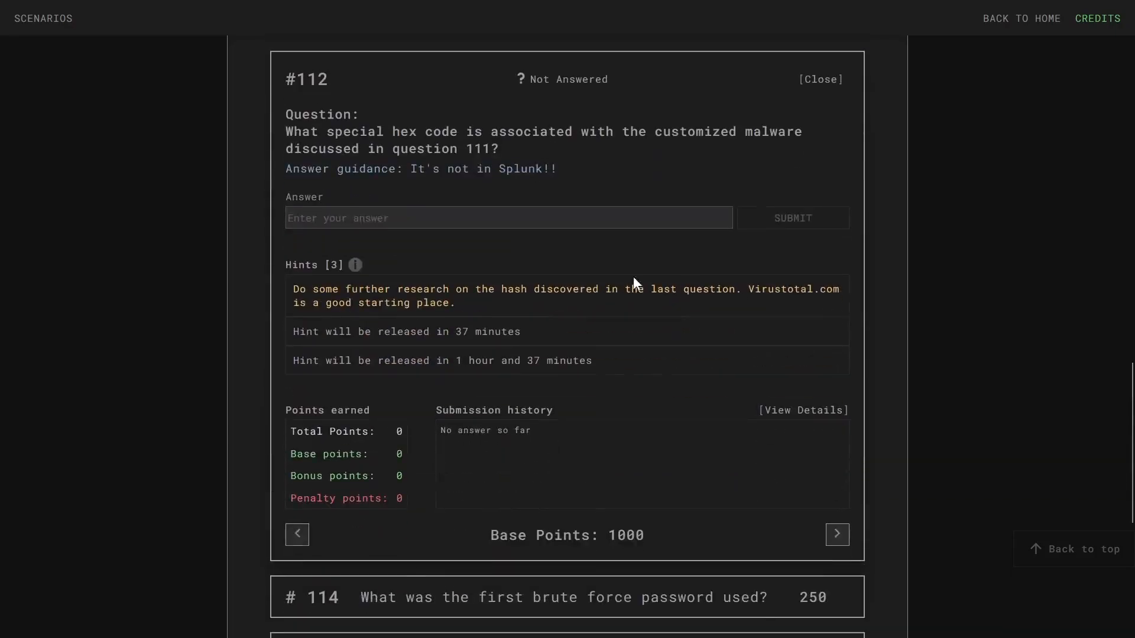
{"action": "scroll", "coordinate": [789, 270], "scroll_direction": "down", "scroll_amount": 3}
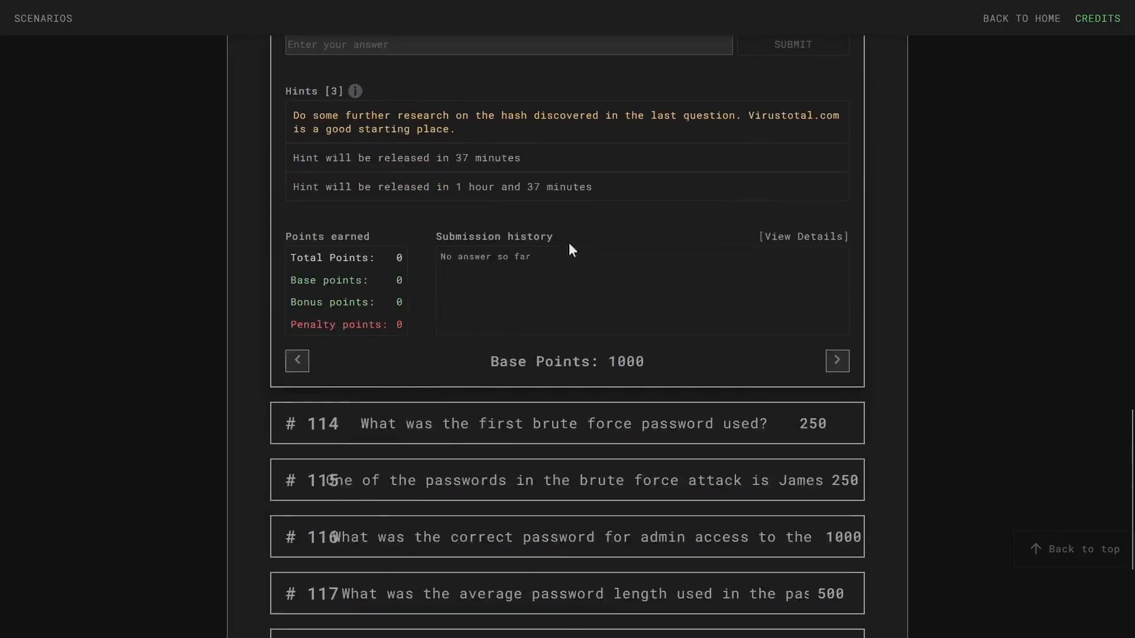
{"action": "scroll", "coordinate": [543, 254], "scroll_direction": "up", "scroll_amount": 4}
{"action": "scroll", "coordinate": [634, 322], "scroll_direction": "up", "scroll_amount": 2}
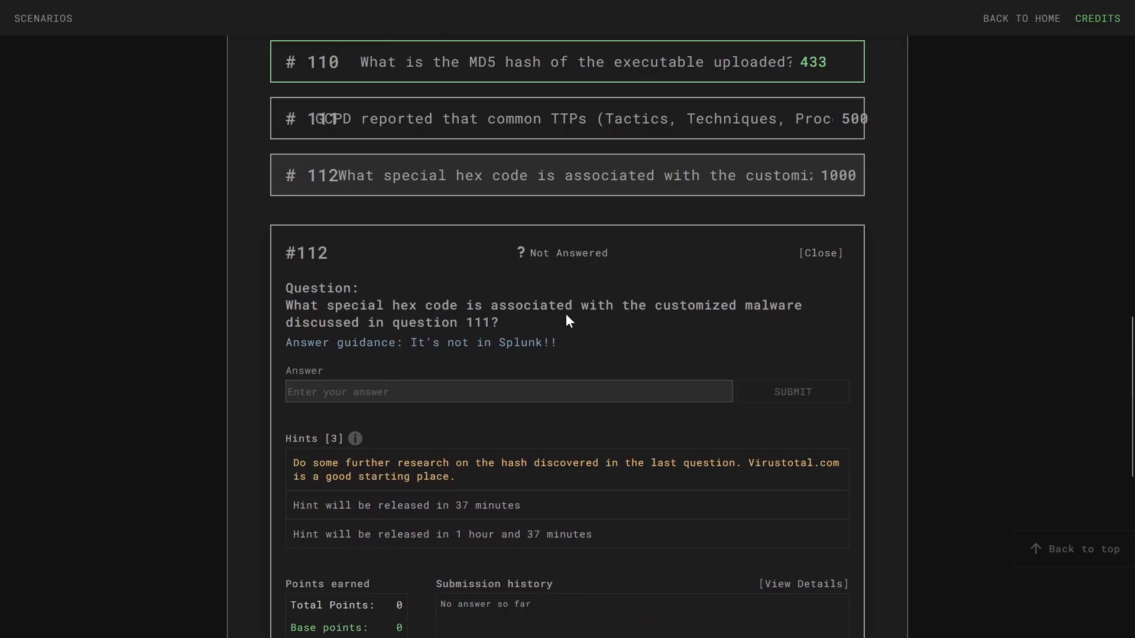
{"action": "scroll", "coordinate": [246, 329], "scroll_direction": "up", "scroll_amount": 6}
{"action": "scroll", "coordinate": [324, 367], "scroll_direction": "down", "scroll_amount": 6}
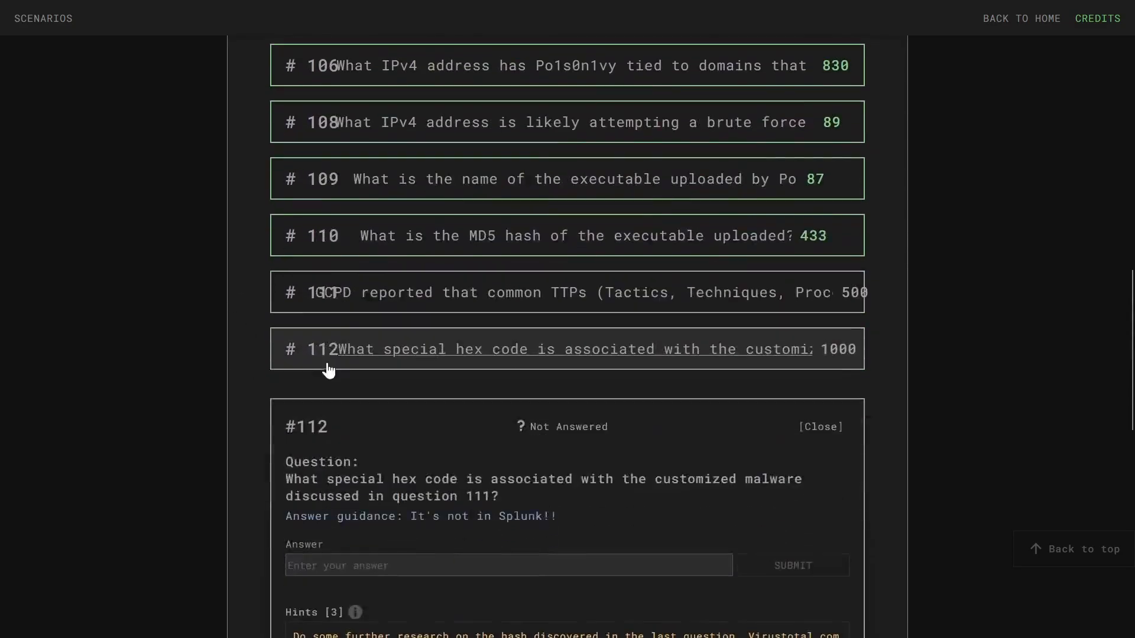
{"action": "scroll", "coordinate": [471, 373], "scroll_direction": "down", "scroll_amount": 3}
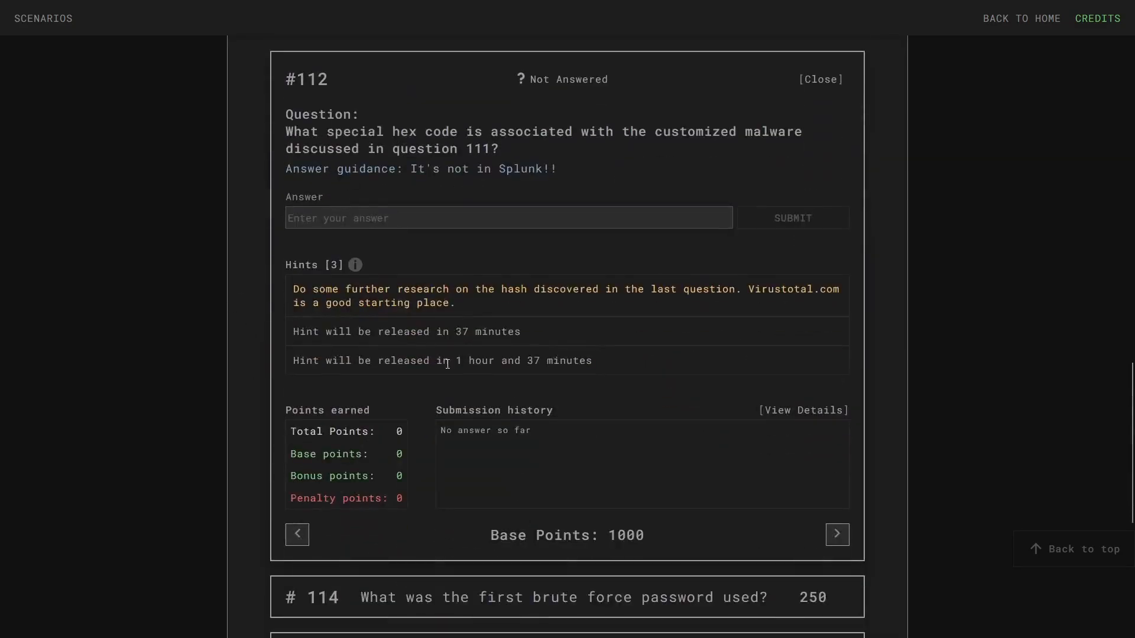
{"action": "scroll", "coordinate": [438, 266], "scroll_direction": "up", "scroll_amount": 3}
{"action": "left_click", "coordinate": [392, 184]}
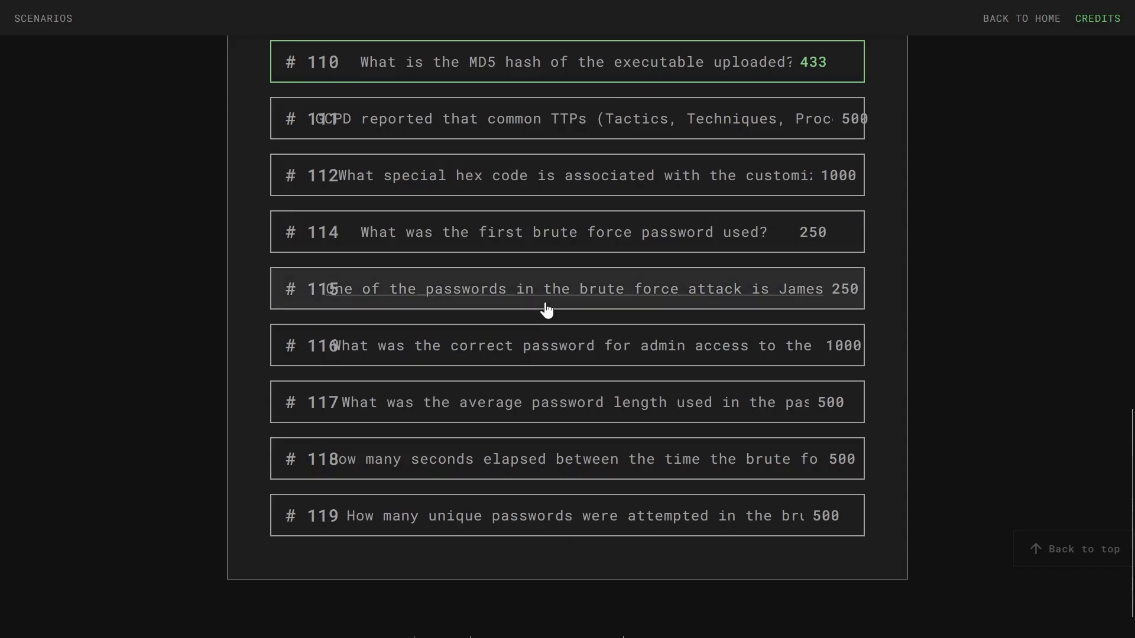
- Open question #114 on the first brute-force password and read its form_data hint
{"action": "left_click", "coordinate": [510, 252]}
{"action": "scroll", "coordinate": [379, 334], "scroll_direction": "up", "scroll_amount": 3}
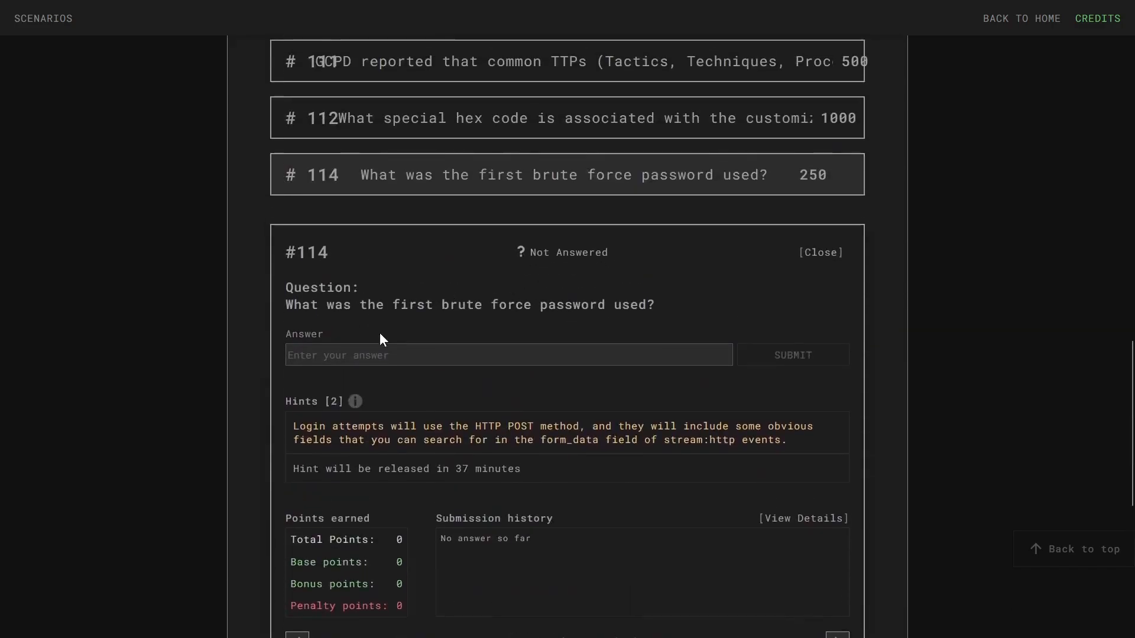
{"action": "scroll", "coordinate": [355, 283], "scroll_direction": "down", "scroll_amount": 3}
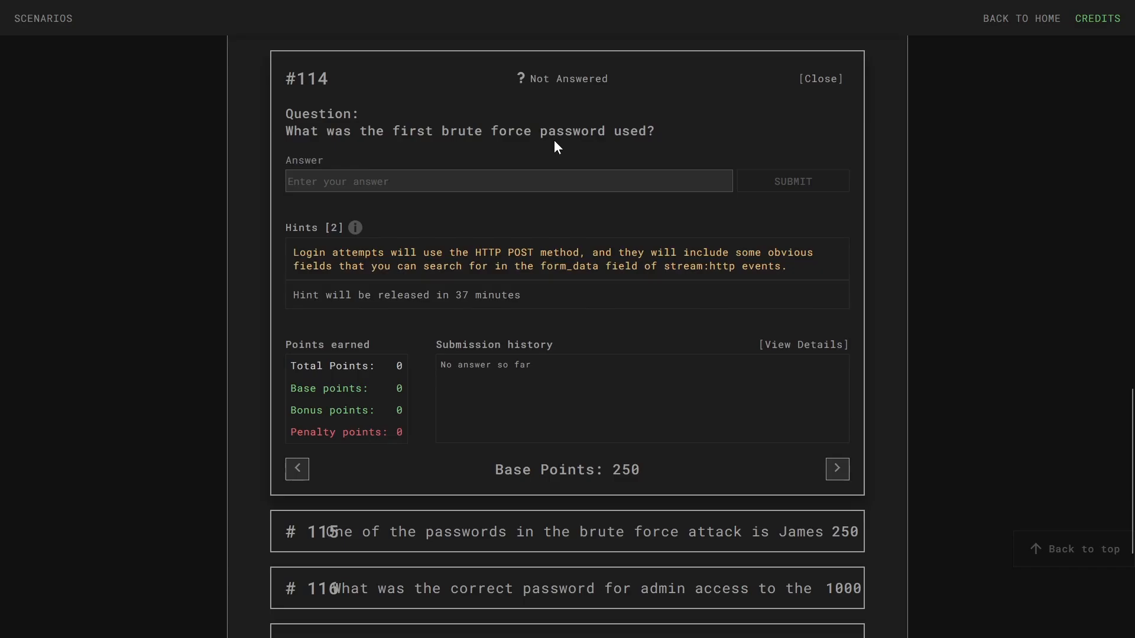
{"action": "scroll", "coordinate": [461, 229], "scroll_direction": "down", "scroll_amount": 5}
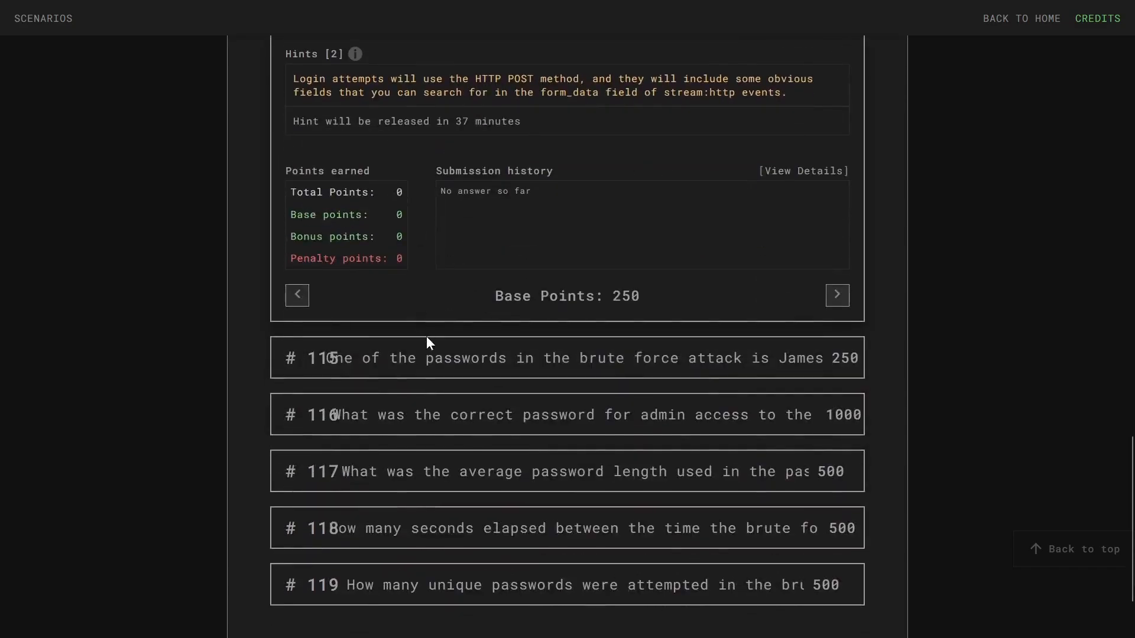
{"action": "scroll", "coordinate": [501, 322], "scroll_direction": "up", "scroll_amount": 3}
{"action": "scroll", "coordinate": [535, 287], "scroll_direction": "up", "scroll_amount": 3}
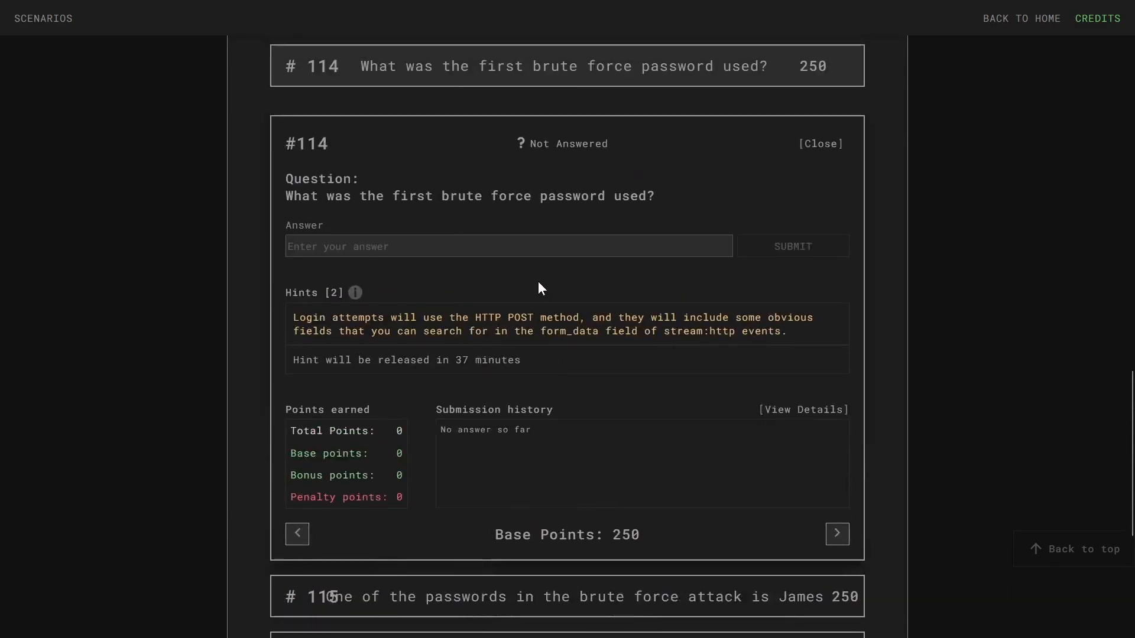
{"action": "scroll", "coordinate": [551, 262], "scroll_direction": "up", "scroll_amount": 3}
{"action": "scroll", "coordinate": [538, 305], "scroll_direction": "down", "scroll_amount": 3}
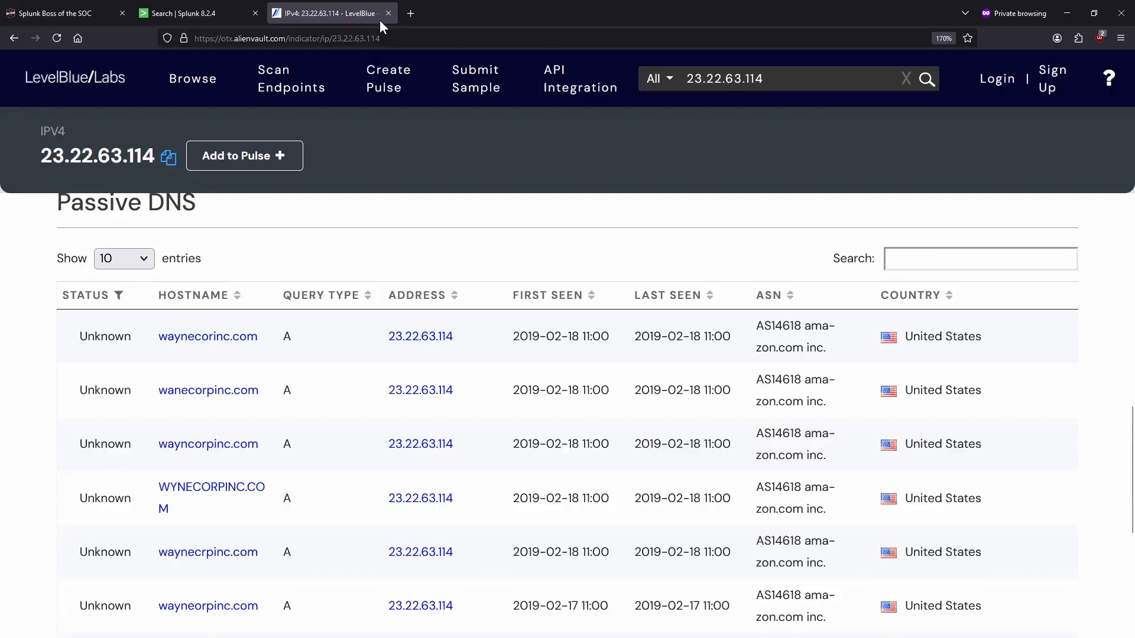
- Search "imreallynotbatman.com" uri_path="/joomla/administrator/index.php" in botsv1, returning 1,269 events
{"action": "left_click", "coordinate": [390, 13]}
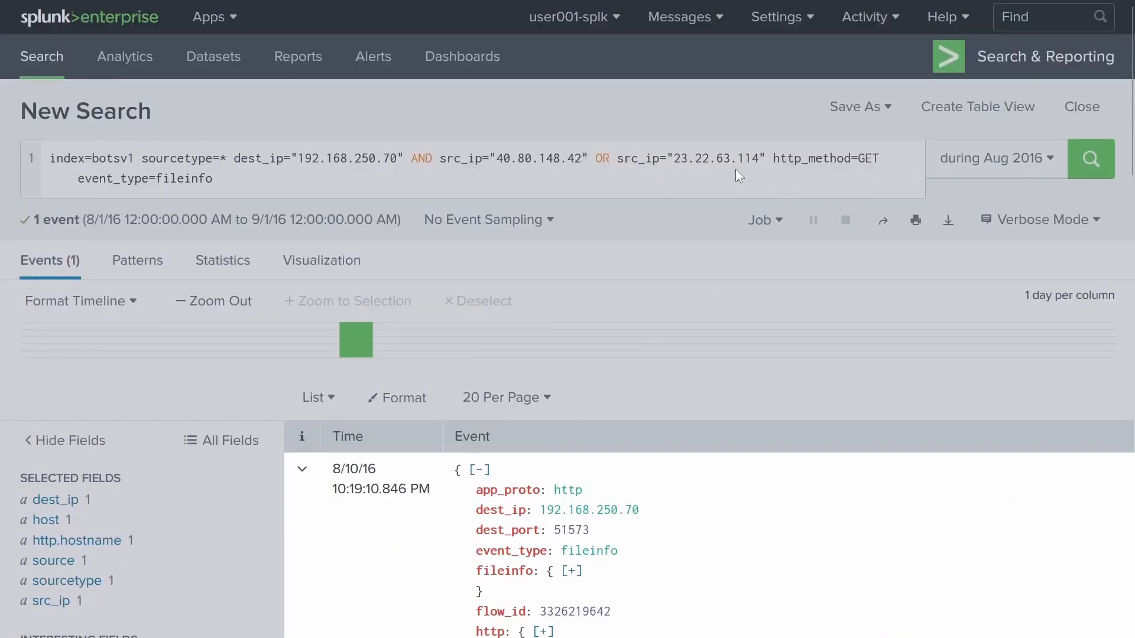
{"action": "left_click_drag", "start_coordinate": [212, 178], "coordinate": [226, 141]}
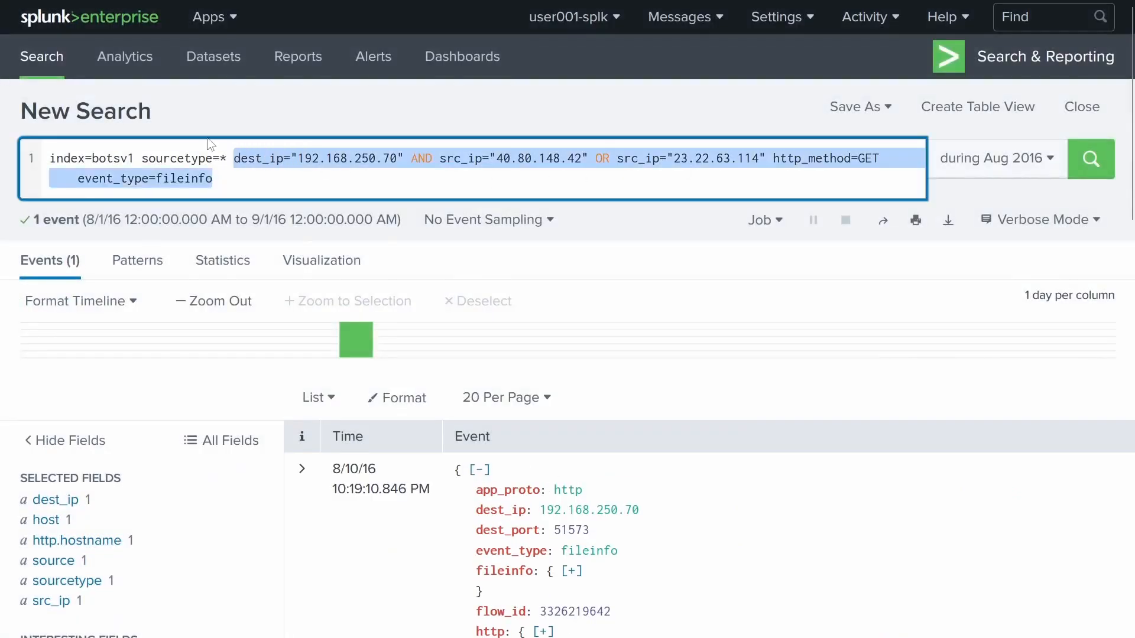
{"action": "key", "text": "BackSpace"}
{"action": "type", "text": "\"i"}
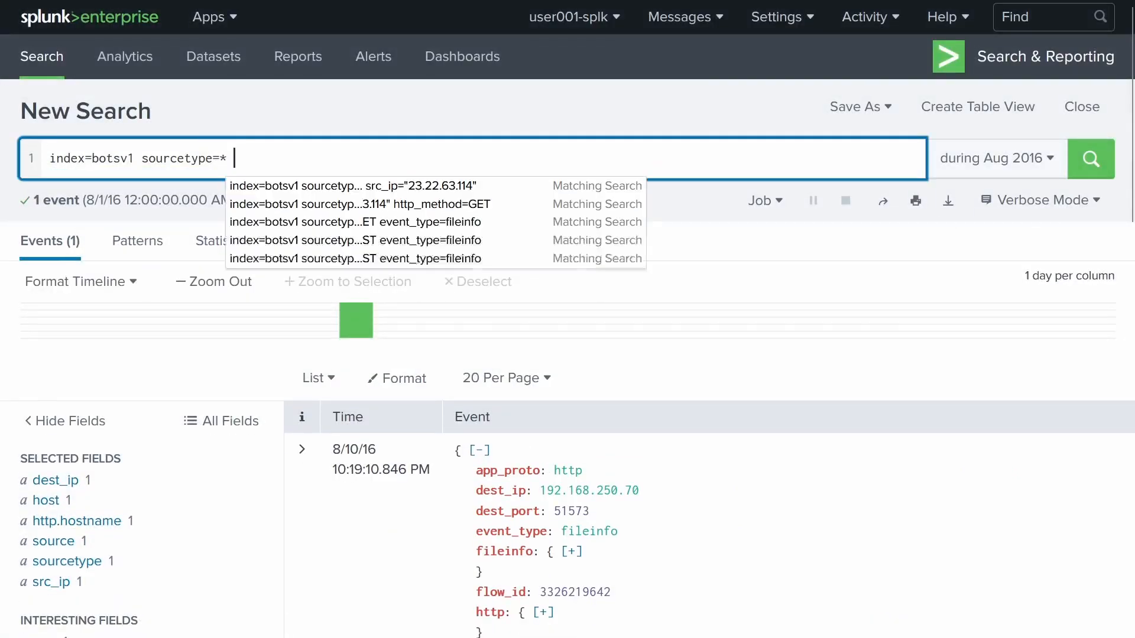
{"action": "type", "text": "m"}
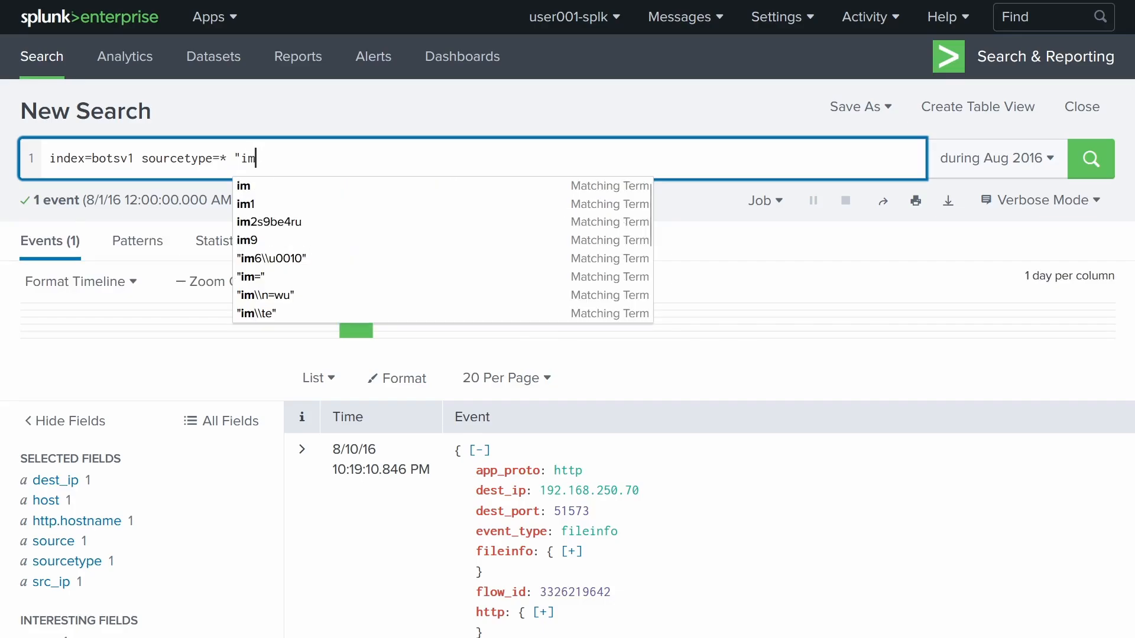
{"action": "type", "text": "reallynotbatman.com\""}
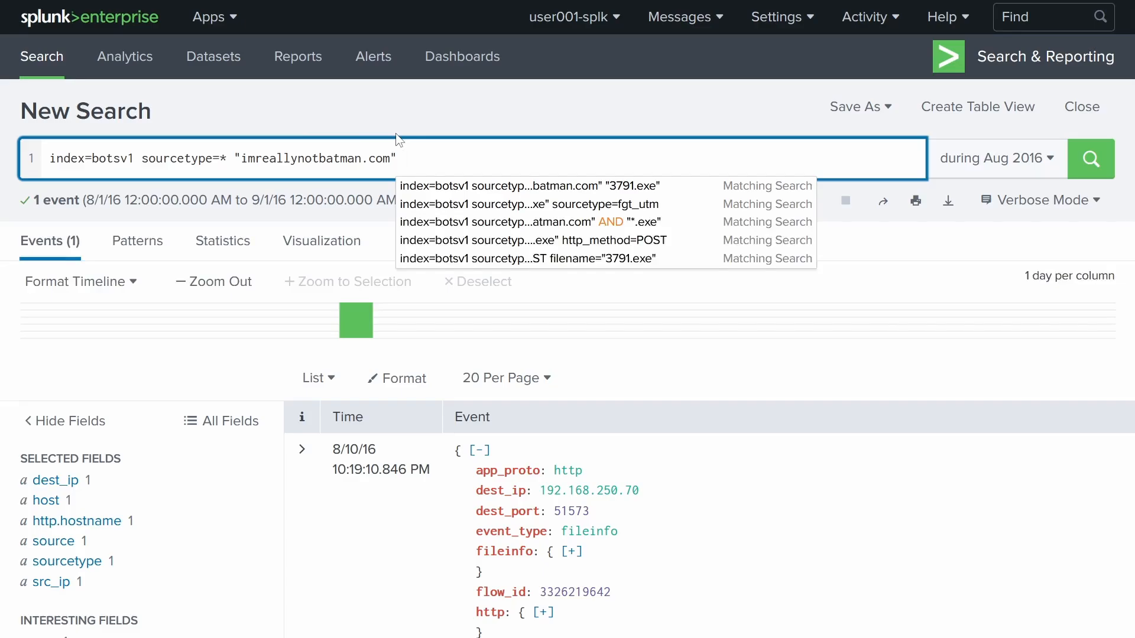
{"action": "type", "text": "uri_path="}
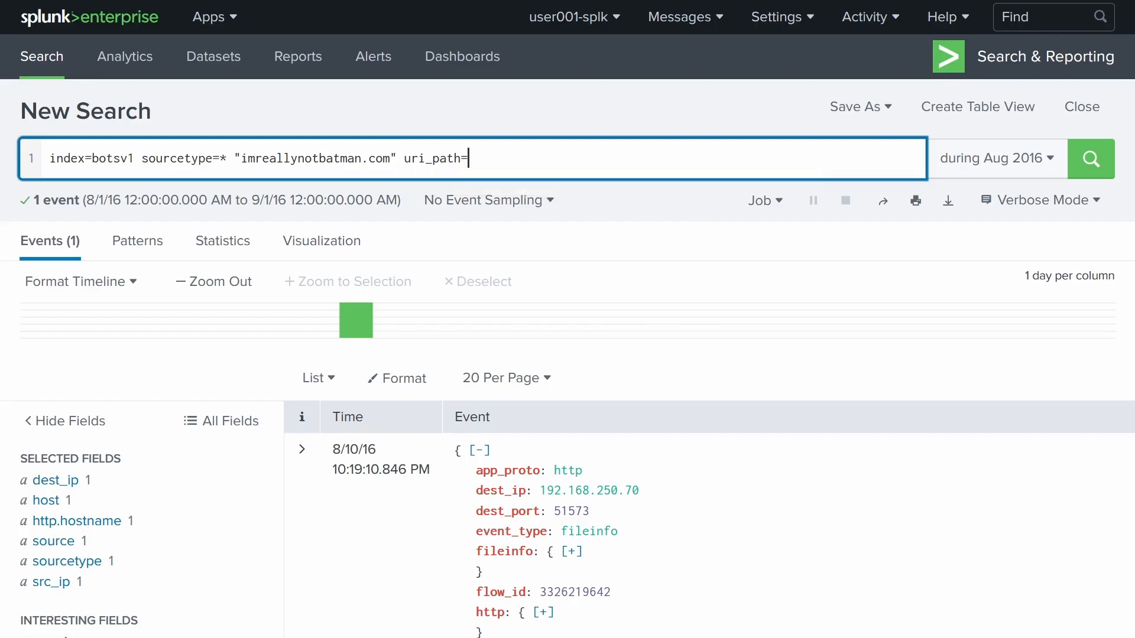
{"action": "type", "text": "\"/joomla/administrator"}
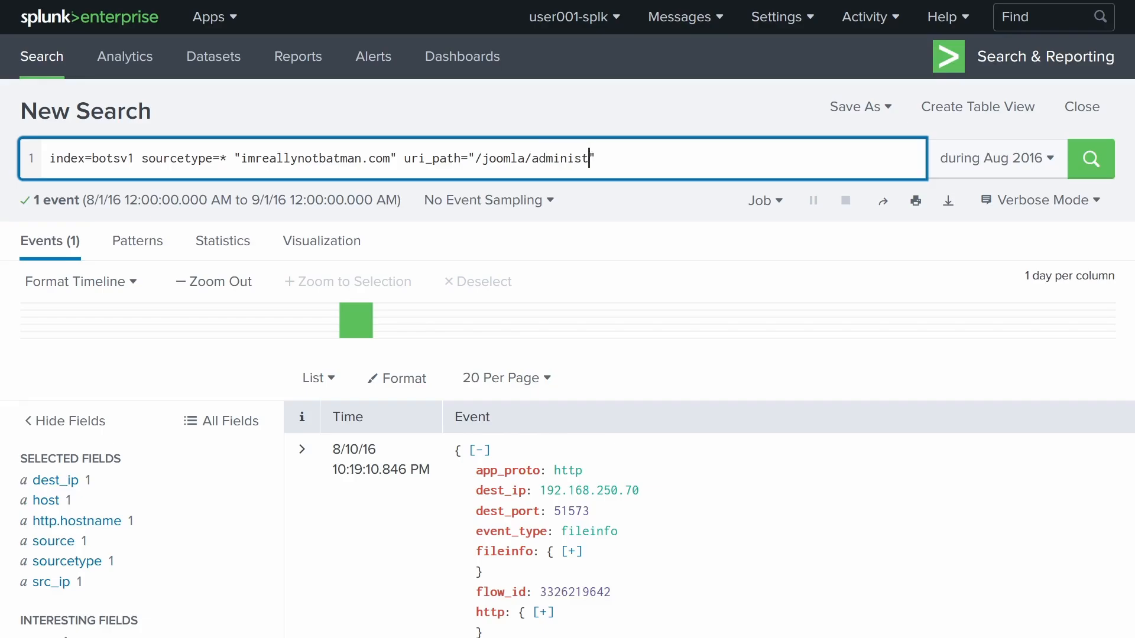
{"action": "type", "text": "/index.php"}
{"action": "key", "text": "Return"}
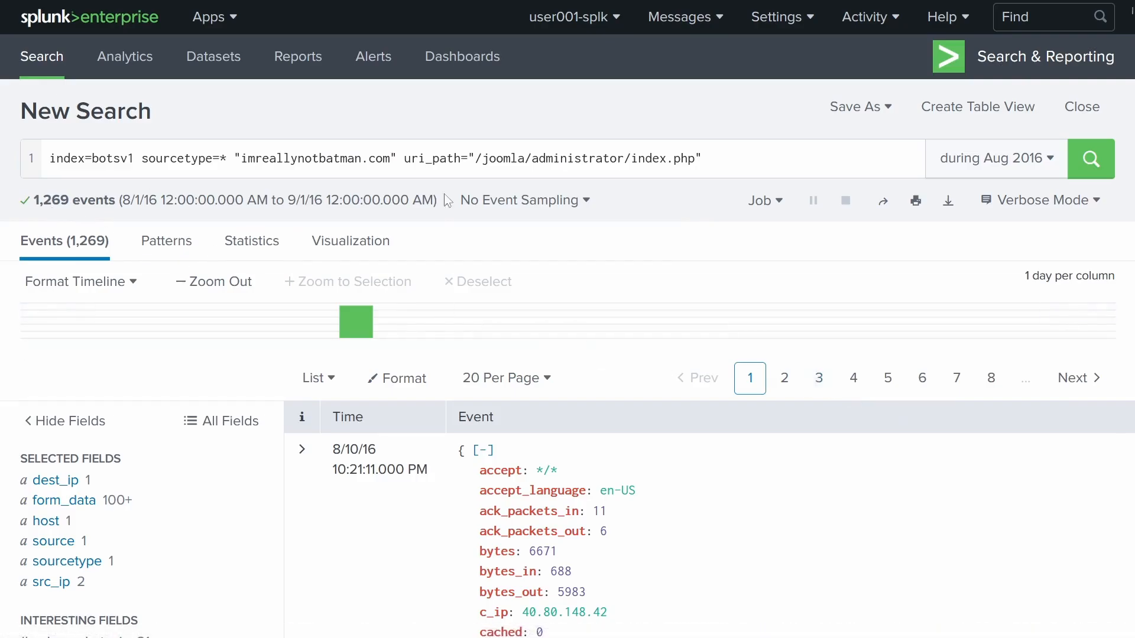
{"action": "scroll", "coordinate": [573, 216], "scroll_direction": "down", "scroll_amount": 6}
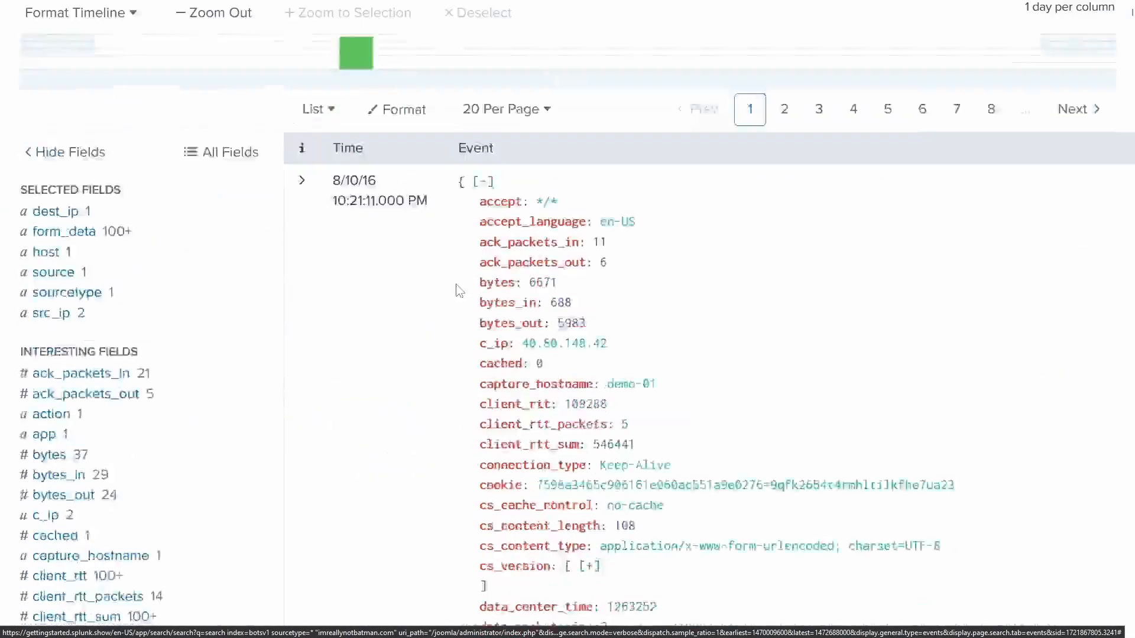
{"action": "scroll", "coordinate": [190, 256], "scroll_direction": "down", "scroll_amount": 4}
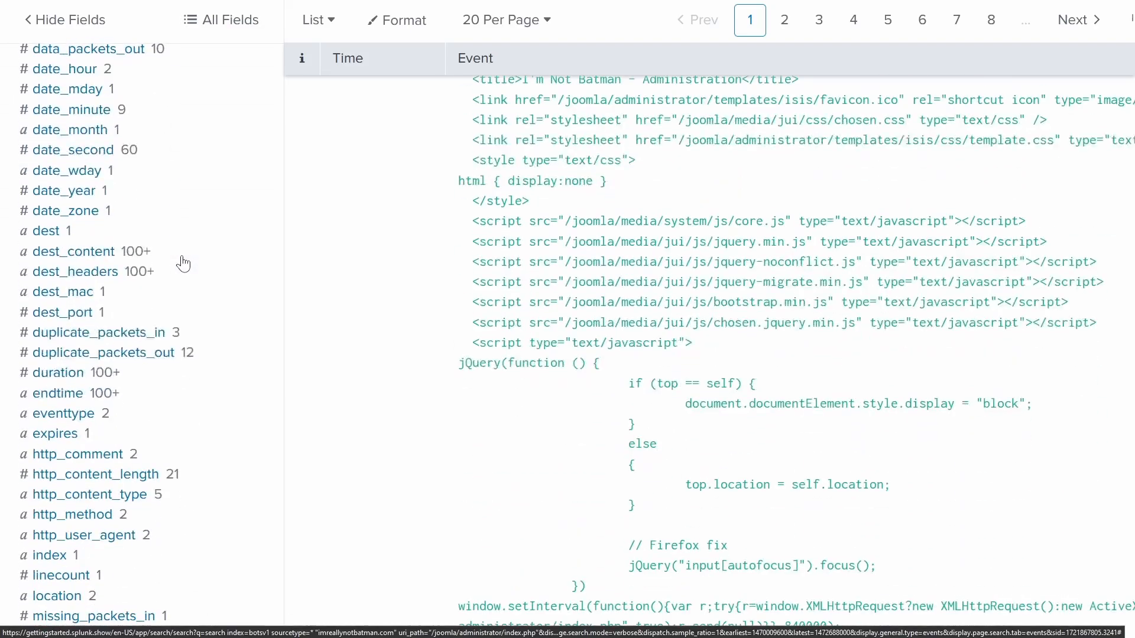
{"action": "scroll", "coordinate": [177, 264], "scroll_direction": "down", "scroll_amount": 4}
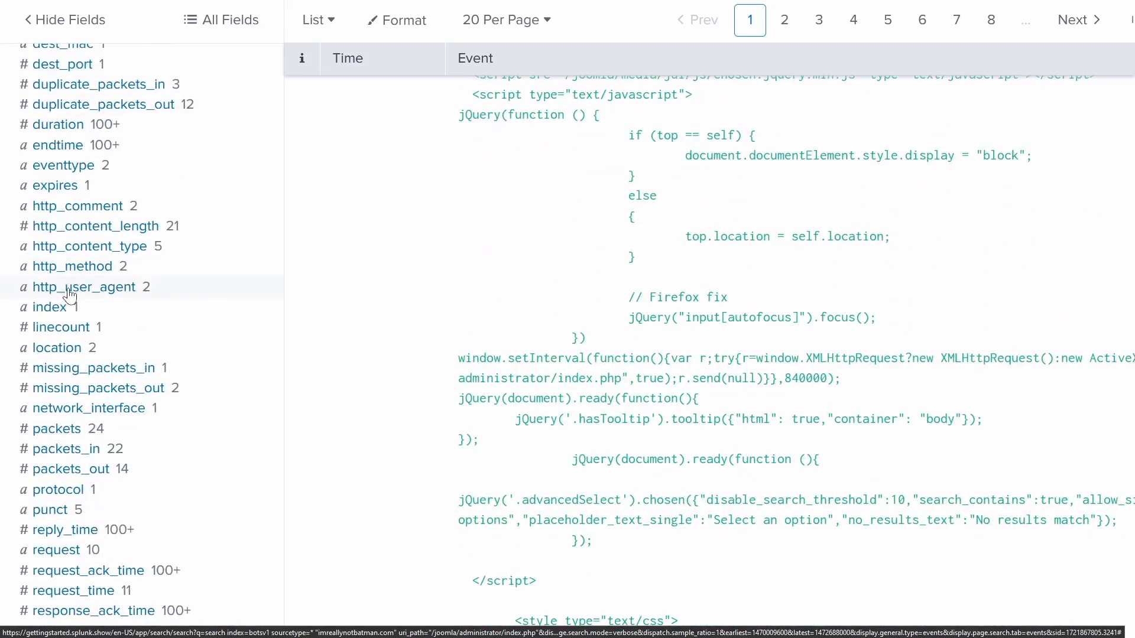
{"action": "scroll", "coordinate": [66, 301], "scroll_direction": "down", "scroll_amount": 4}
{"action": "scroll", "coordinate": [66, 305], "scroll_direction": "up", "scroll_amount": 20}
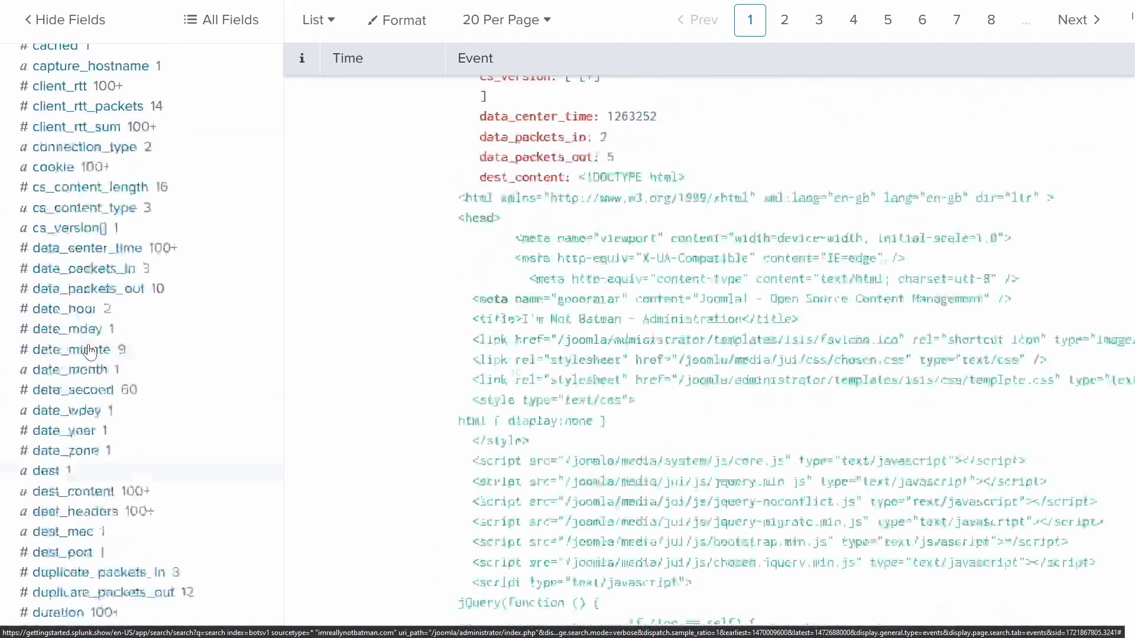
{"action": "scroll", "coordinate": [87, 409], "scroll_direction": "down", "scroll_amount": 3}
{"action": "left_click", "coordinate": [66, 314]}
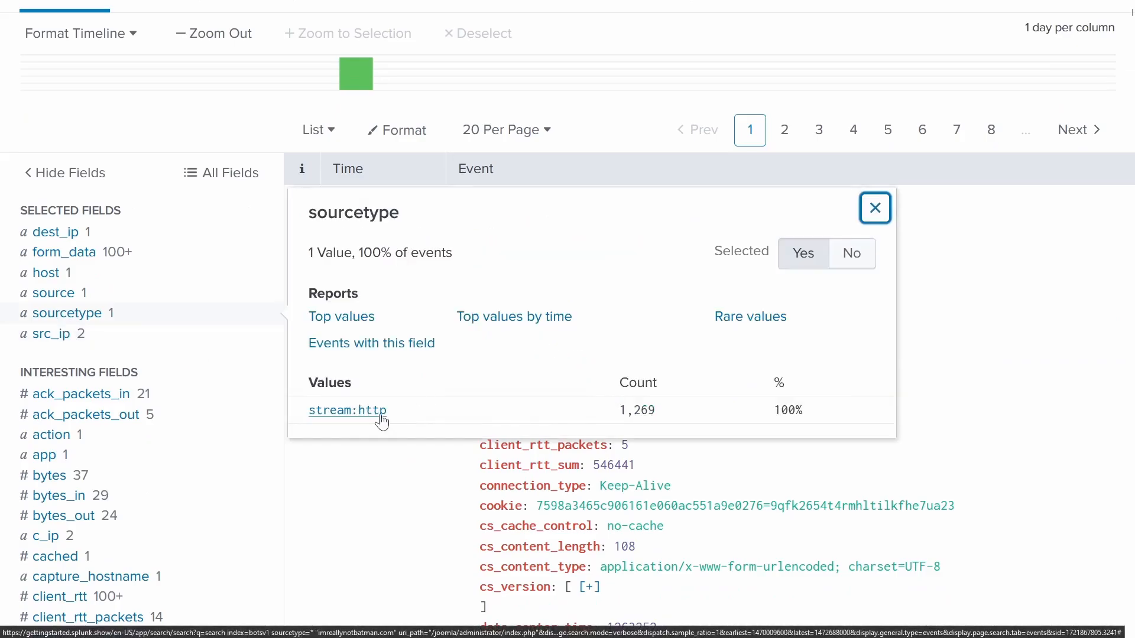
{"action": "left_click", "coordinate": [876, 207]}
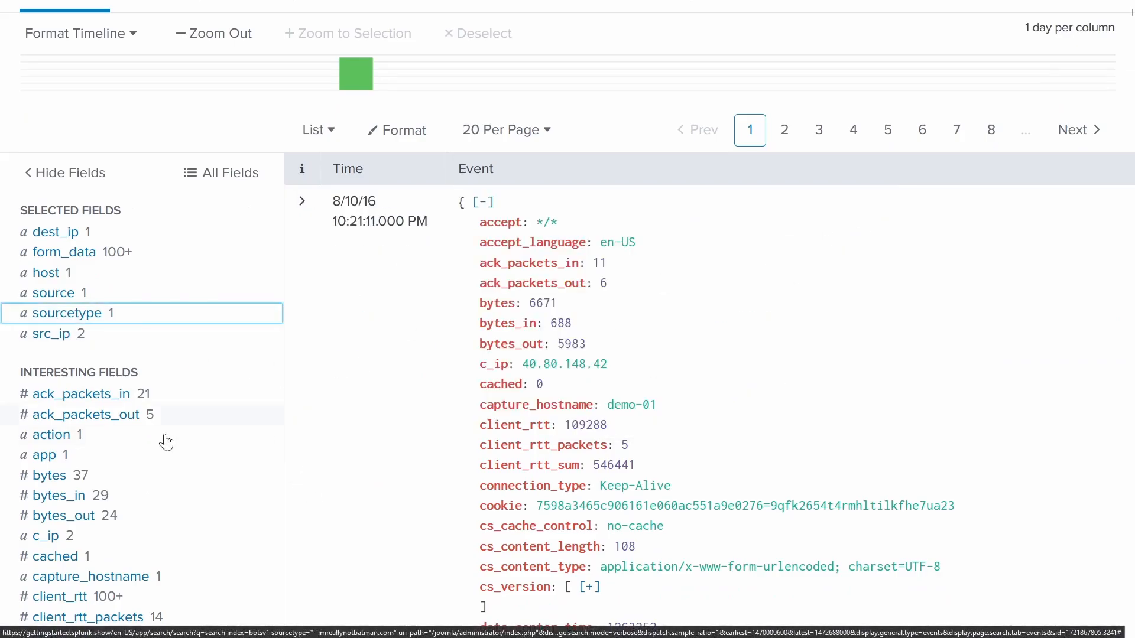
{"action": "scroll", "coordinate": [166, 442], "scroll_direction": "down", "scroll_amount": 12}
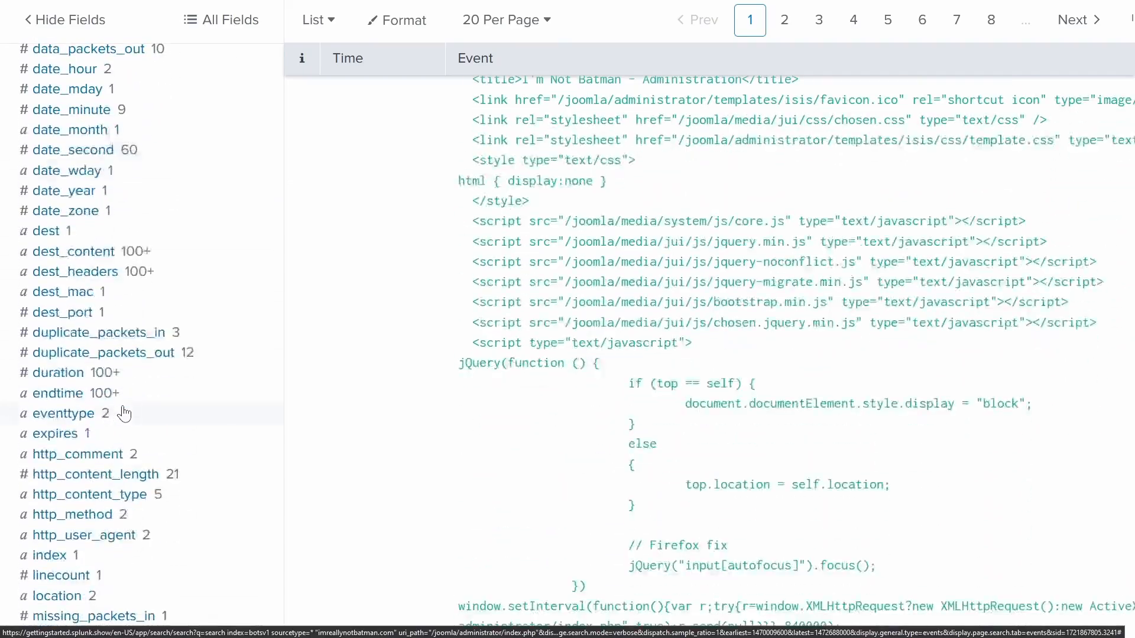
{"action": "scroll", "coordinate": [125, 413], "scroll_direction": "down", "scroll_amount": 4}
{"action": "scroll", "coordinate": [124, 414], "scroll_direction": "down", "scroll_amount": 12}
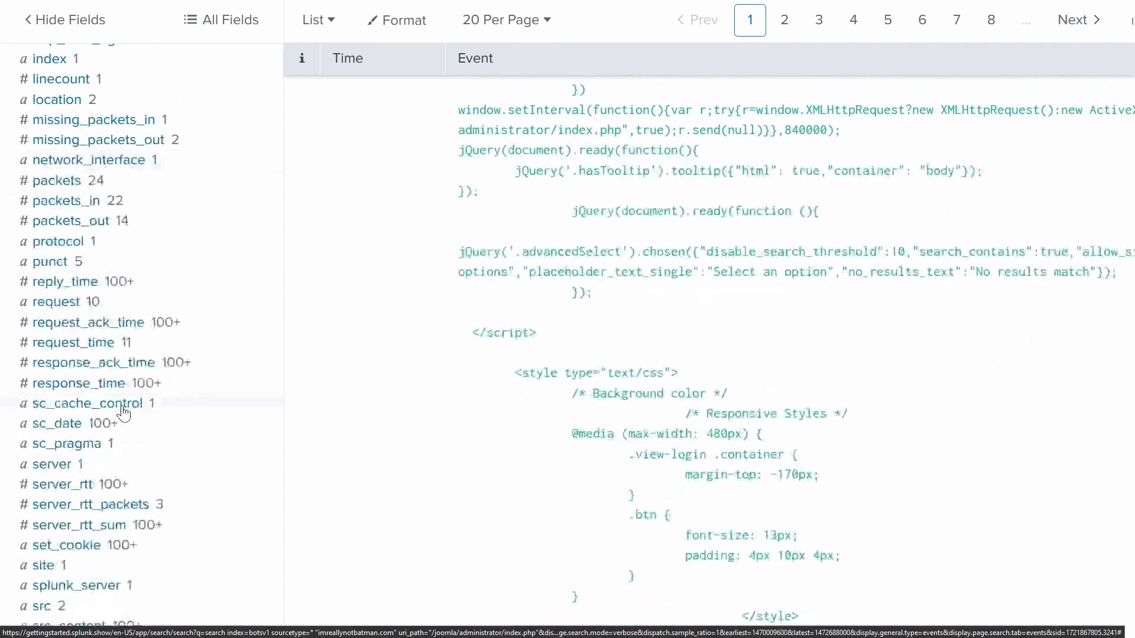
{"action": "scroll", "coordinate": [124, 414], "scroll_direction": "up", "scroll_amount": 4}
{"action": "scroll", "coordinate": [124, 414], "scroll_direction": "up", "scroll_amount": 15}
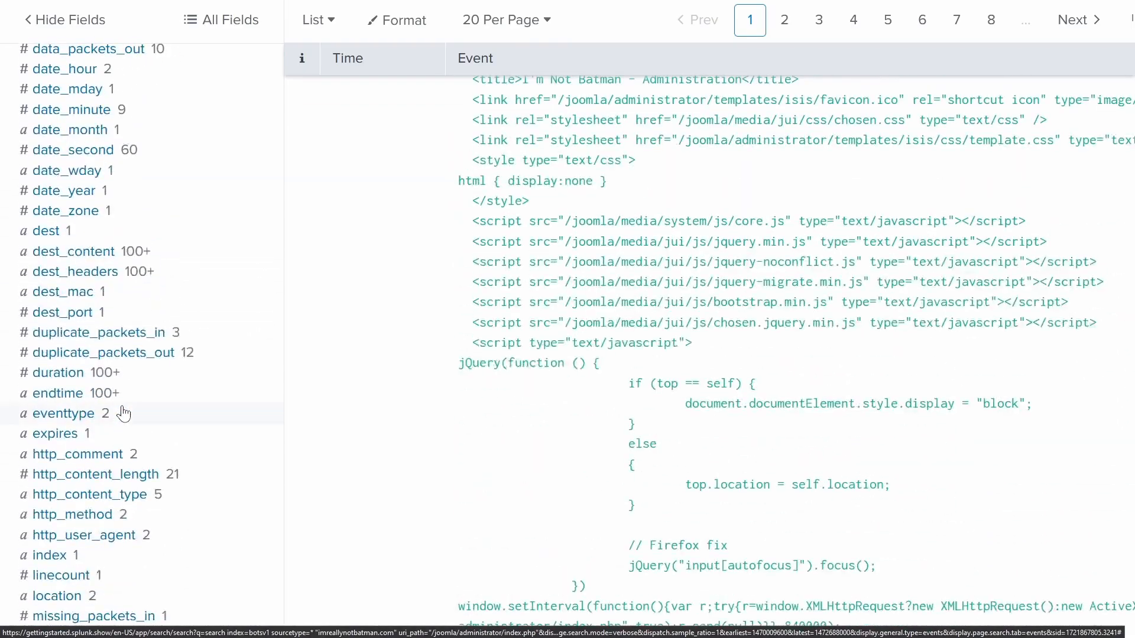
{"action": "scroll", "coordinate": [125, 402], "scroll_direction": "up", "scroll_amount": 4}
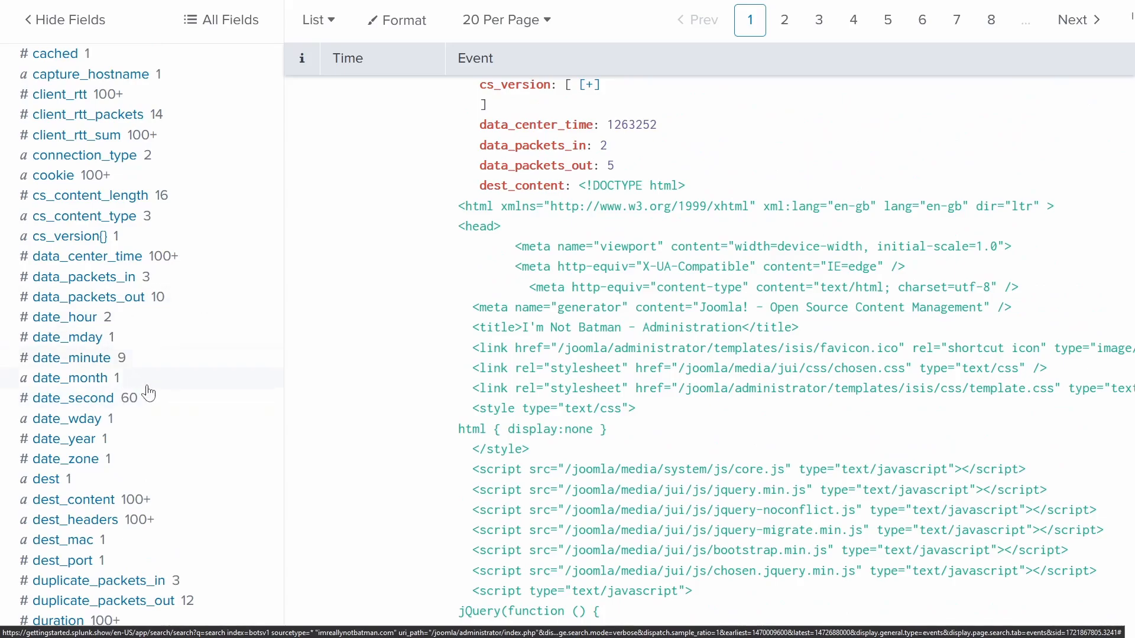
{"action": "scroll", "coordinate": [158, 400], "scroll_direction": "down", "scroll_amount": 4}
{"action": "scroll", "coordinate": [171, 355], "scroll_direction": "up", "scroll_amount": 4}
{"action": "scroll", "coordinate": [157, 395], "scroll_direction": "down", "scroll_amount": 4}
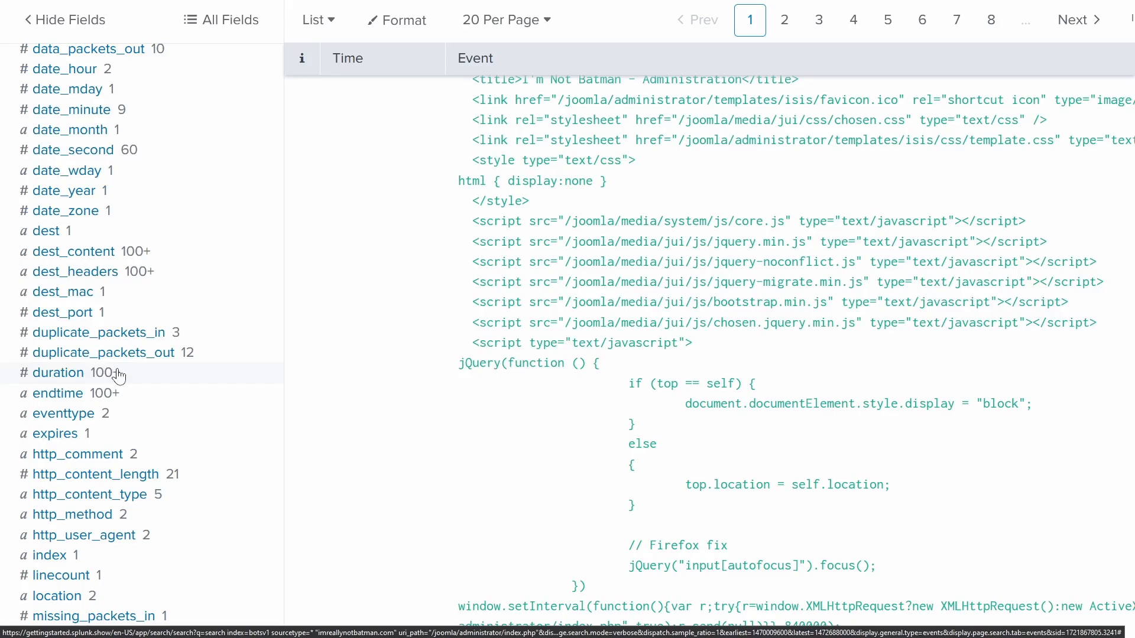
{"action": "scroll", "coordinate": [171, 446], "scroll_direction": "up", "scroll_amount": 10}
{"action": "scroll", "coordinate": [170, 447], "scroll_direction": "up", "scroll_amount": 3}
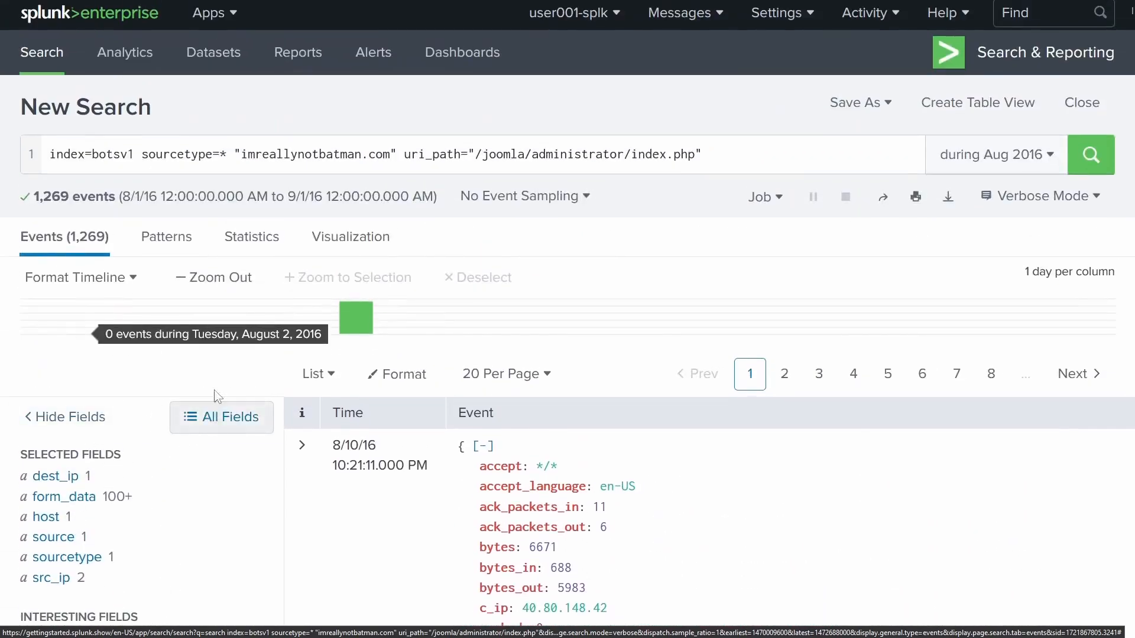
{"action": "scroll", "coordinate": [73, 256], "scroll_direction": "down", "scroll_amount": 3}
- Open the form_data field summary and scan its top 10 values, led by com_ajax sendStats
{"action": "left_click", "coordinate": [64, 248]}
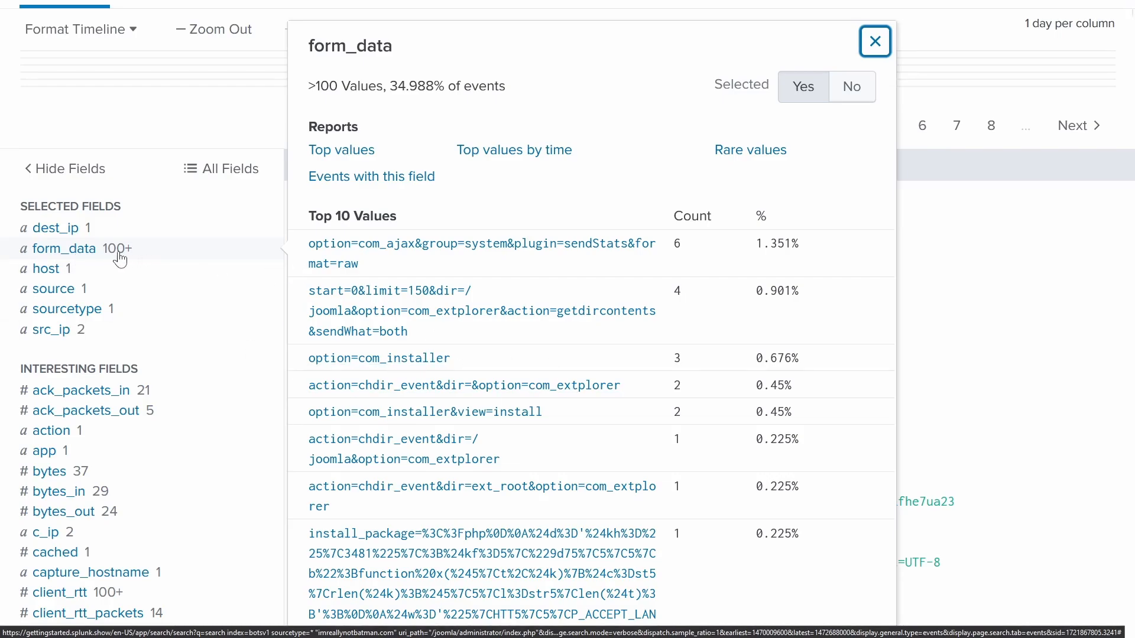
{"action": "scroll", "coordinate": [120, 260], "scroll_direction": "up", "scroll_amount": 4}
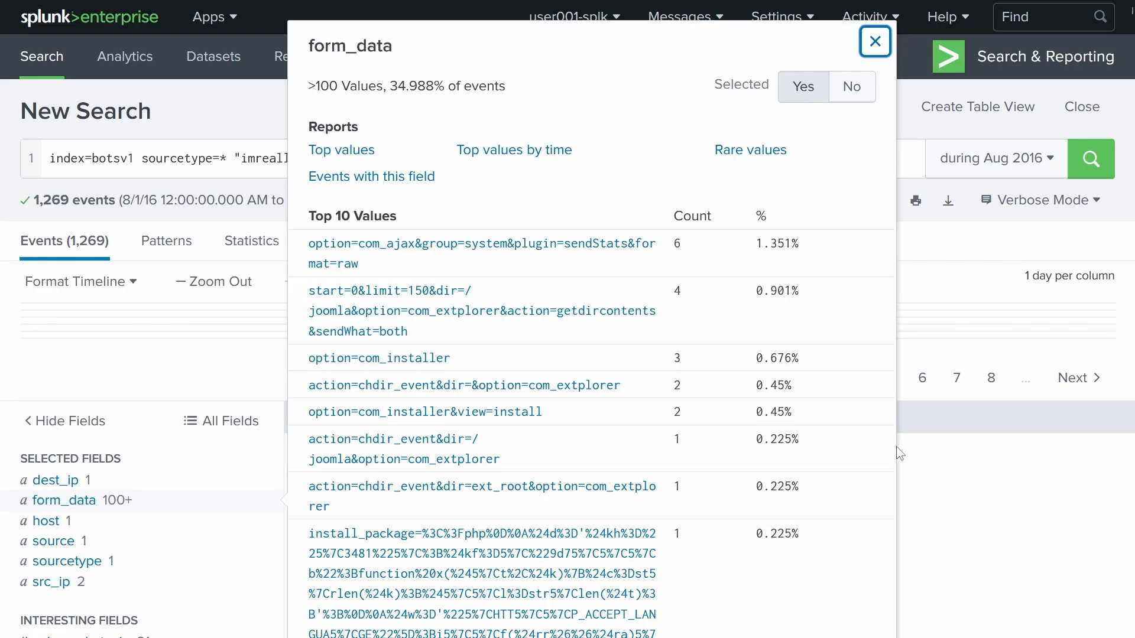
{"action": "scroll", "coordinate": [869, 433], "scroll_direction": "down", "scroll_amount": 10}
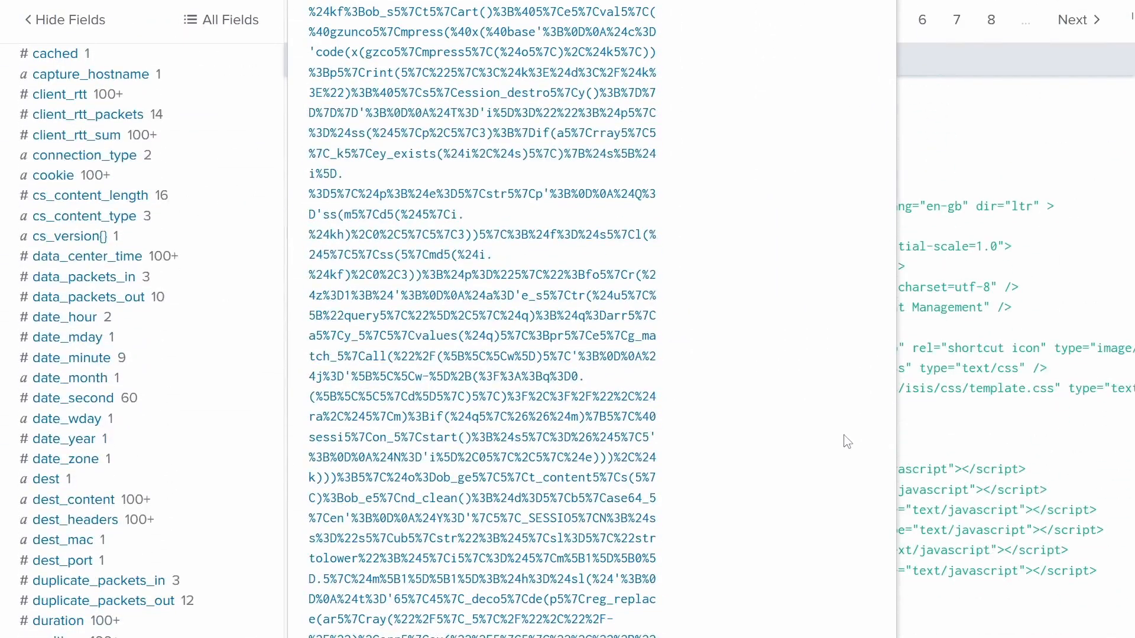
{"action": "scroll", "coordinate": [695, 475], "scroll_direction": "down", "scroll_amount": 15}
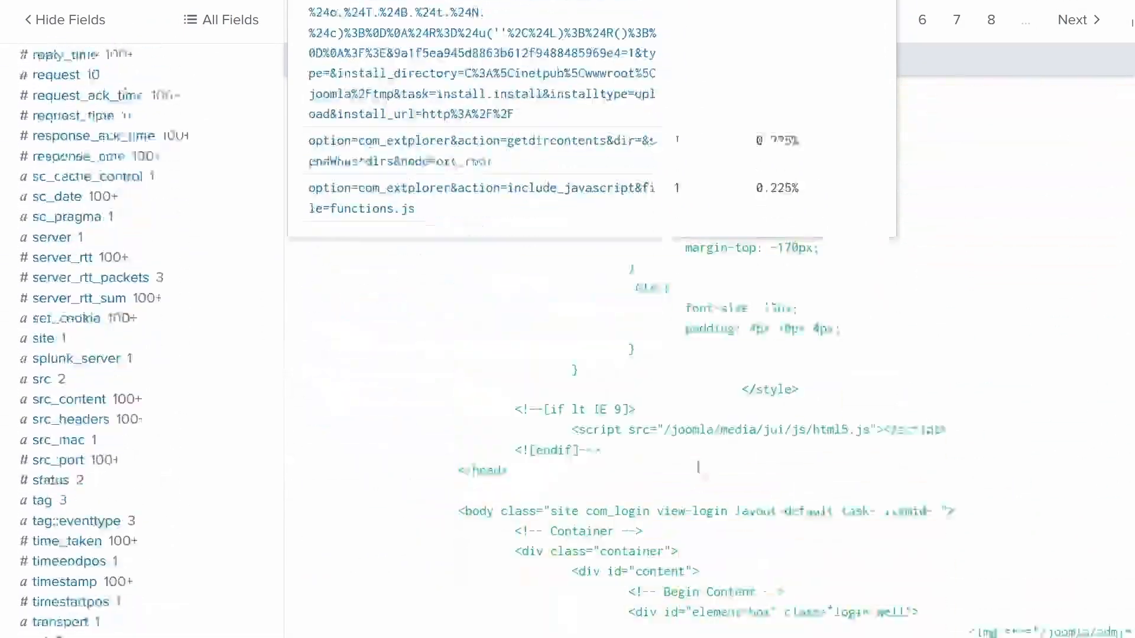
{"action": "scroll", "coordinate": [680, 491], "scroll_direction": "up", "scroll_amount": 10}
{"action": "scroll", "coordinate": [713, 502], "scroll_direction": "up", "scroll_amount": 15}
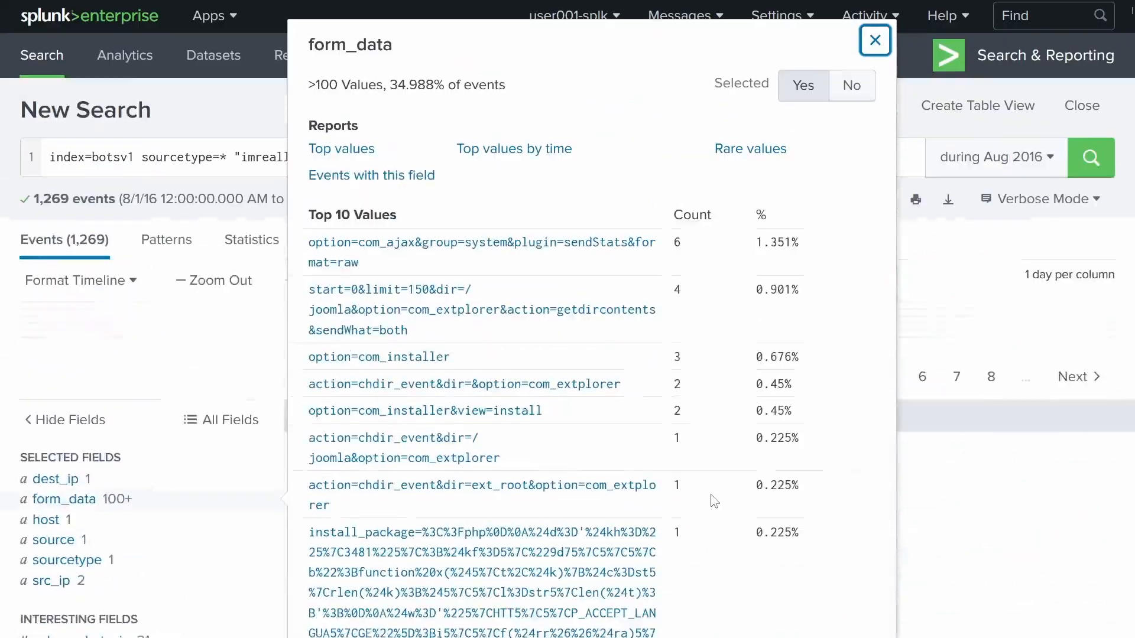
{"action": "left_click", "coordinate": [552, 66]}
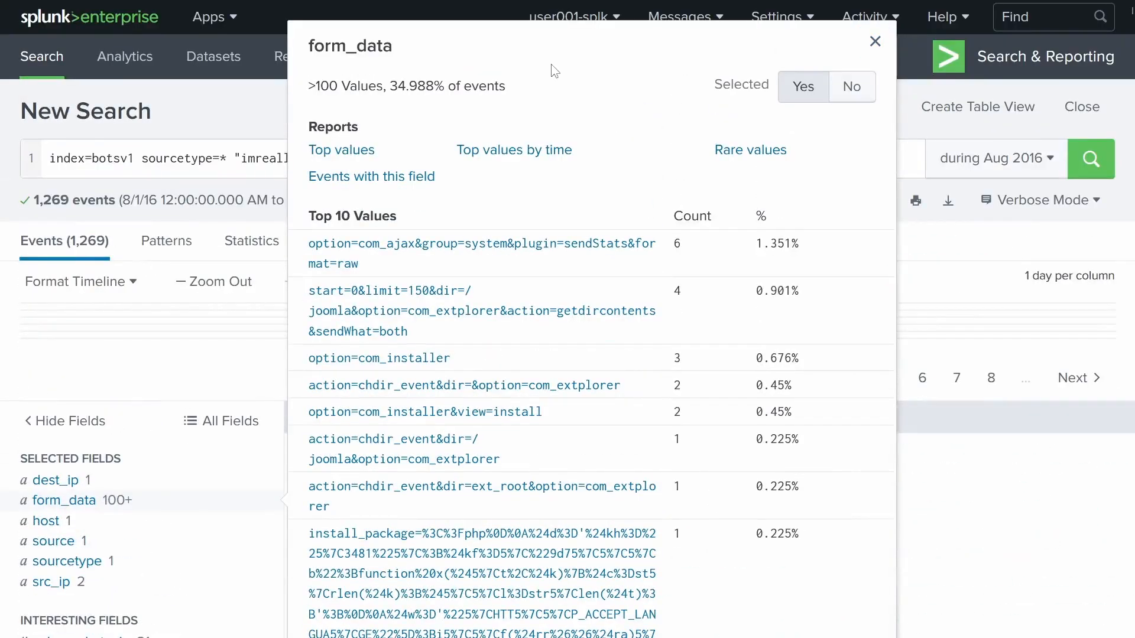
{"action": "double_click", "coordinate": [322, 51]}
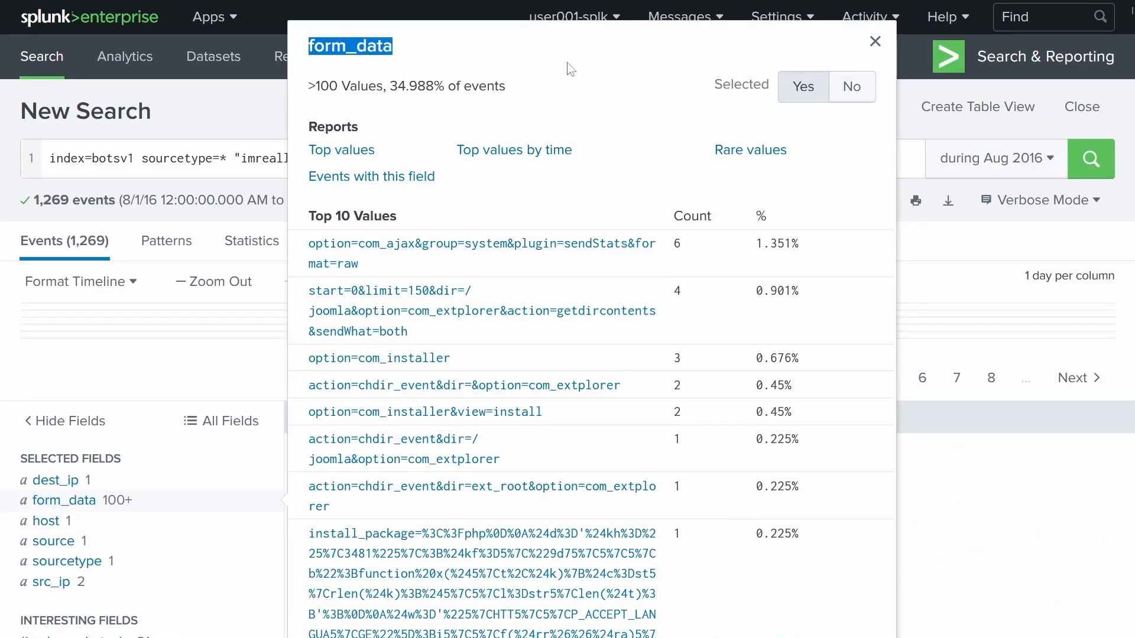
{"action": "scroll", "coordinate": [569, 68], "scroll_direction": "down", "scroll_amount": 8}
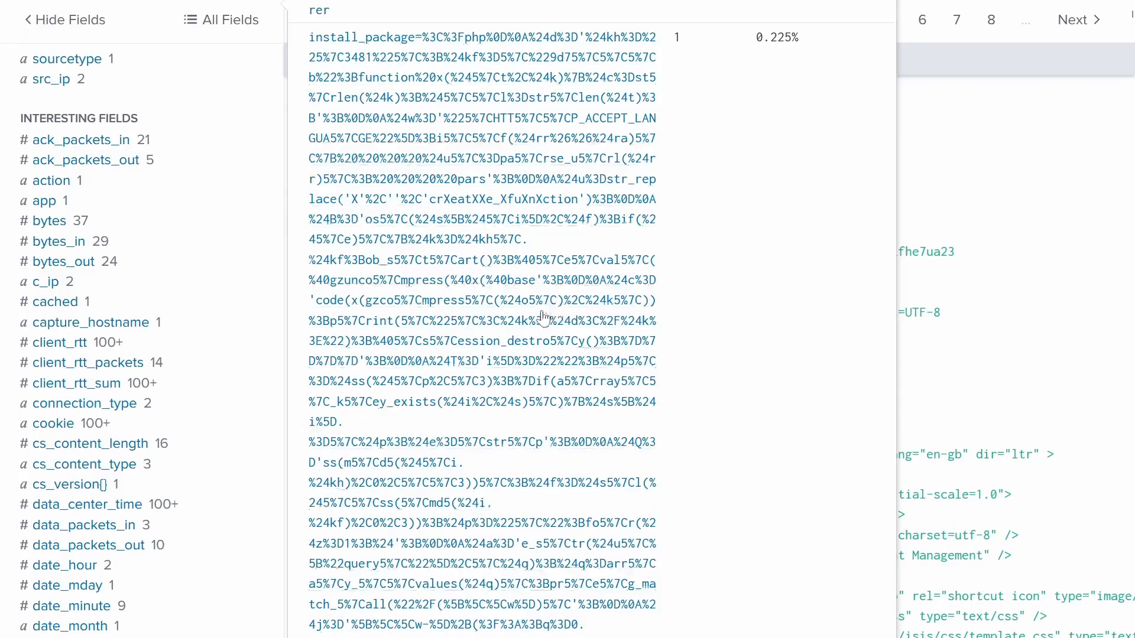
{"action": "scroll", "coordinate": [544, 318], "scroll_direction": "down", "scroll_amount": 16}
{"action": "scroll", "coordinate": [464, 301], "scroll_direction": "up", "scroll_amount": 4}
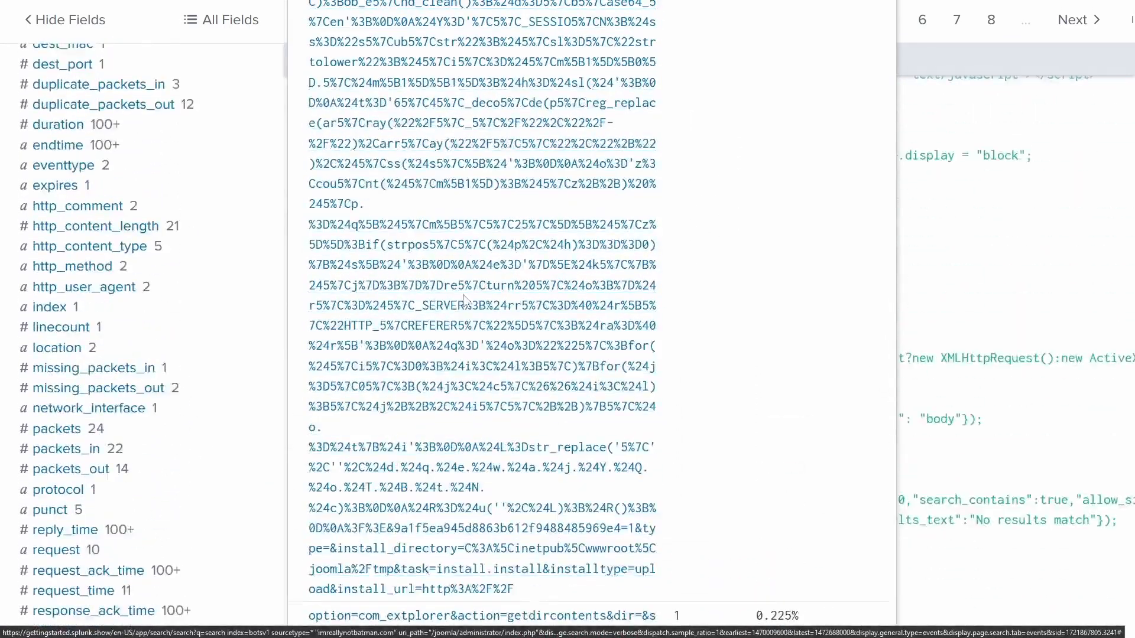
{"action": "scroll", "coordinate": [464, 300], "scroll_direction": "up", "scroll_amount": 20}
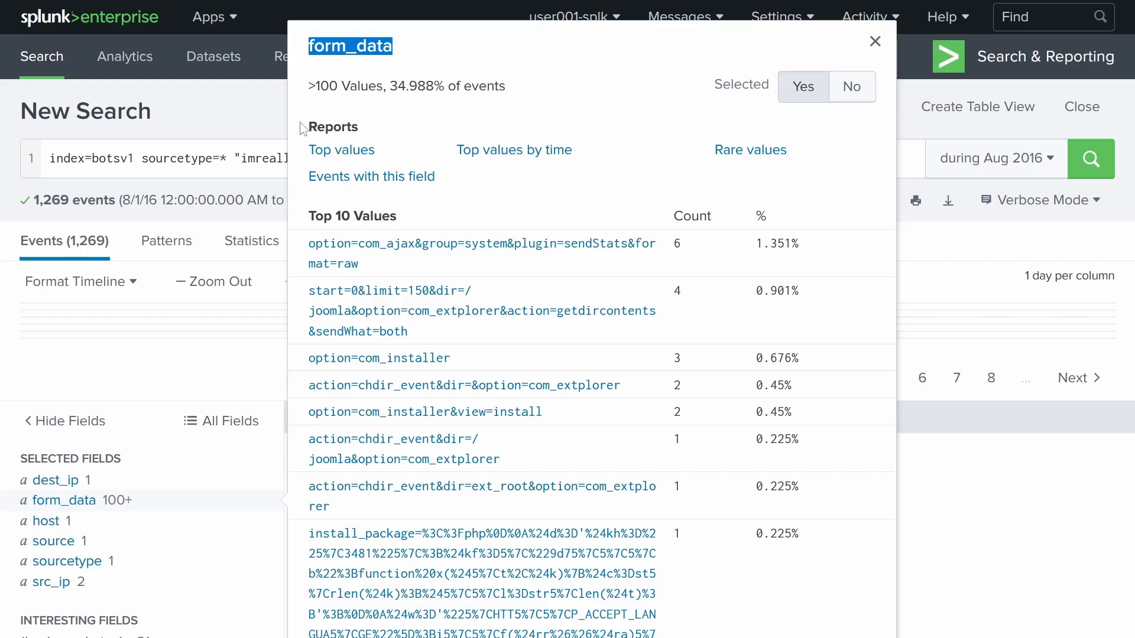
- Add a form_data filter, narrow it to form_data="*pass*", and check its top values
{"action": "left_click", "coordinate": [395, 182]}
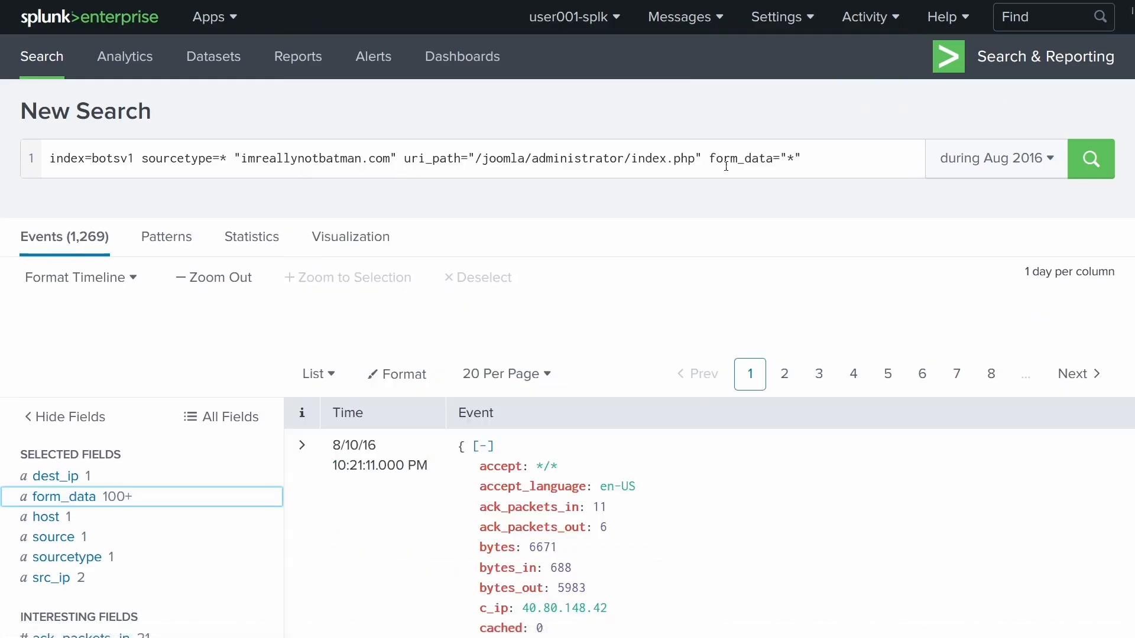
{"action": "double_click", "coordinate": [792, 159]}
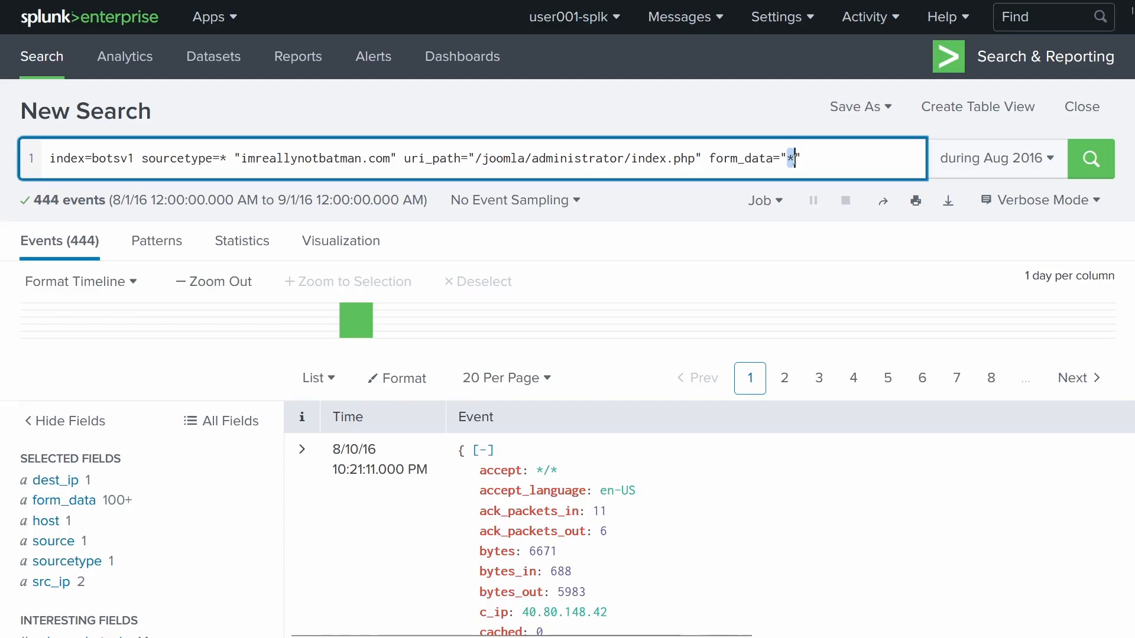
{"action": "key", "text": "Left"}
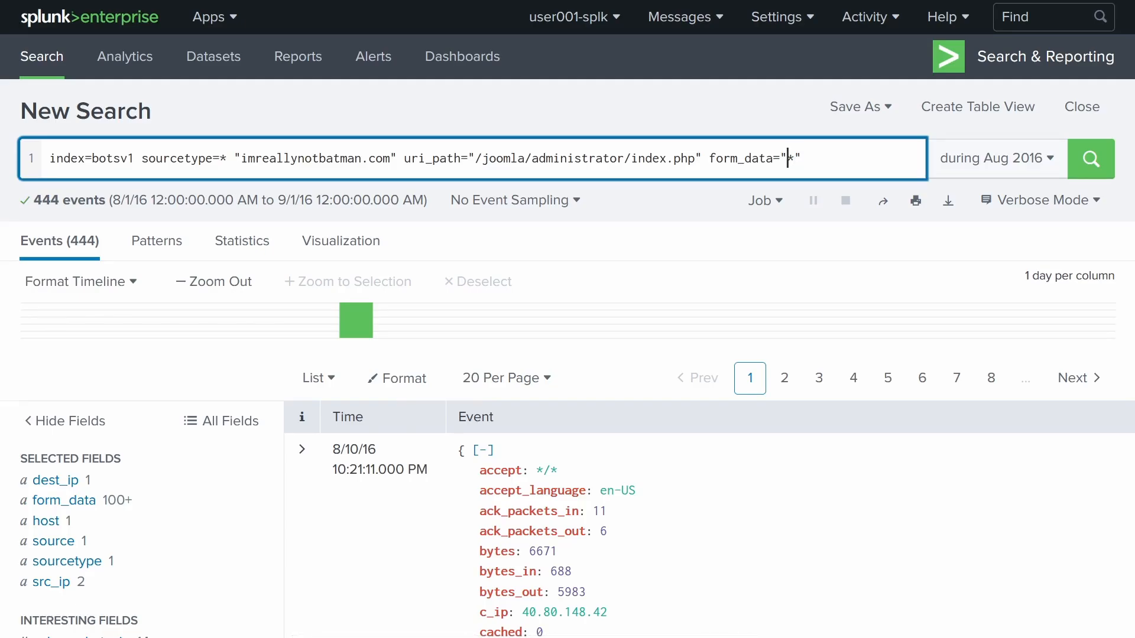
{"action": "type", "text": "*pass*"}
{"action": "key", "text": "Return"}
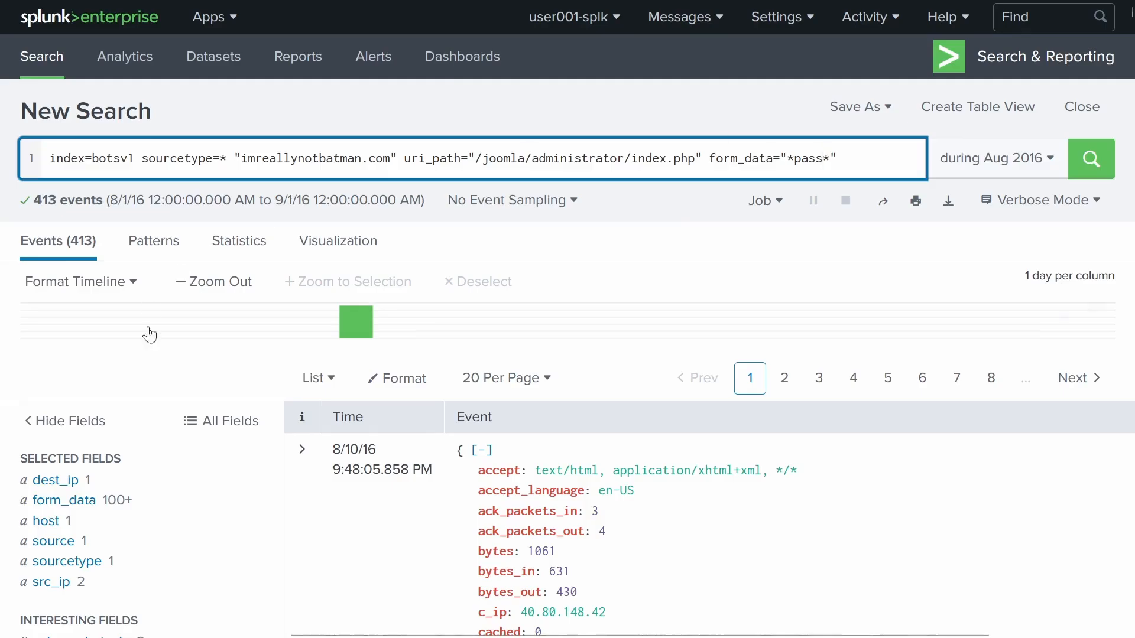
{"action": "left_click", "coordinate": [83, 500]}
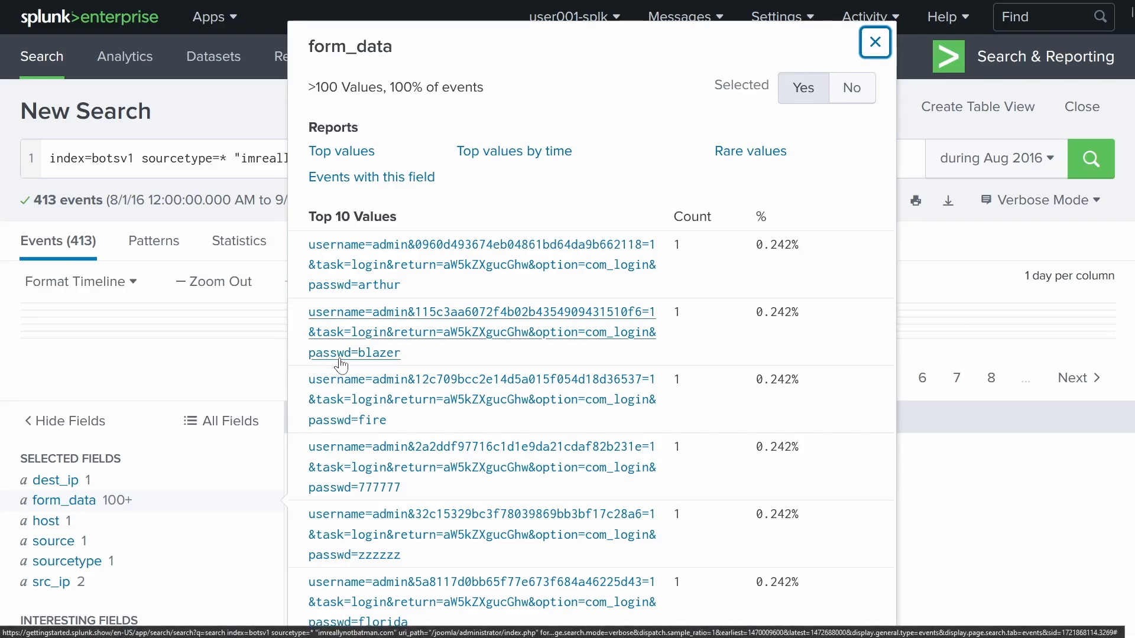
{"action": "left_click", "coordinate": [250, 119]}
- Refine the filter to form_data="*&passwd*", returning 413 events
{"action": "left_click", "coordinate": [796, 158]}
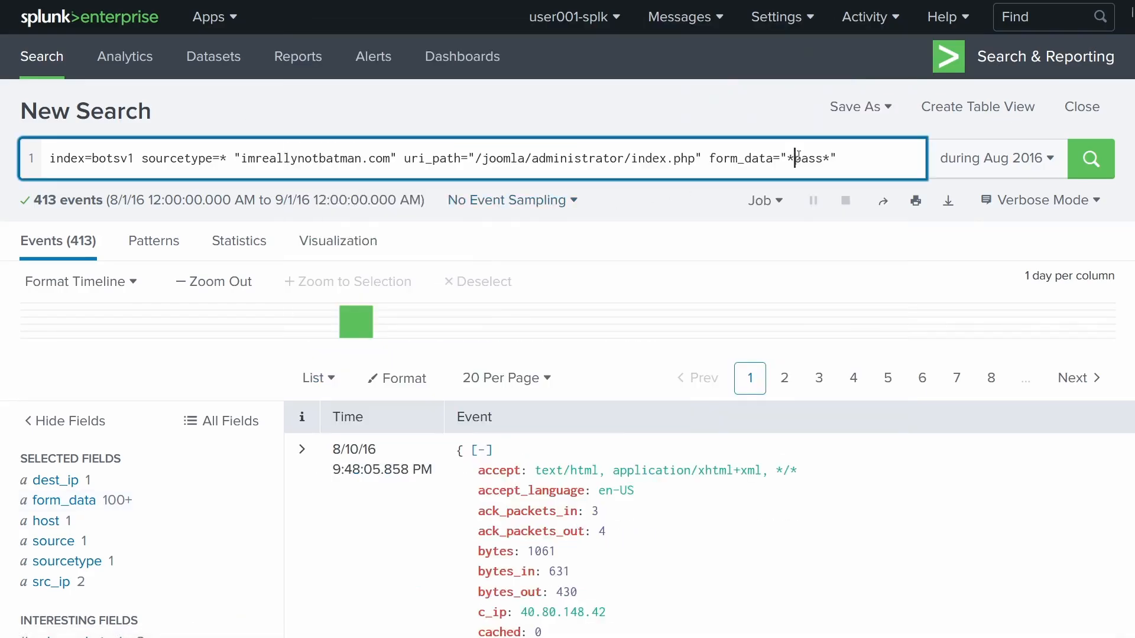
{"action": "key", "text": "BackSpace"}
{"action": "key", "text": "Right"}
{"action": "key", "text": "Right"}
{"action": "key", "text": "Right"}
{"action": "key", "text": "Right"}
{"action": "type", "text": "wd"}
{"action": "left_click", "coordinate": [788, 157]}
{"action": "type", "text": "&"}
{"action": "key", "text": "Return"}
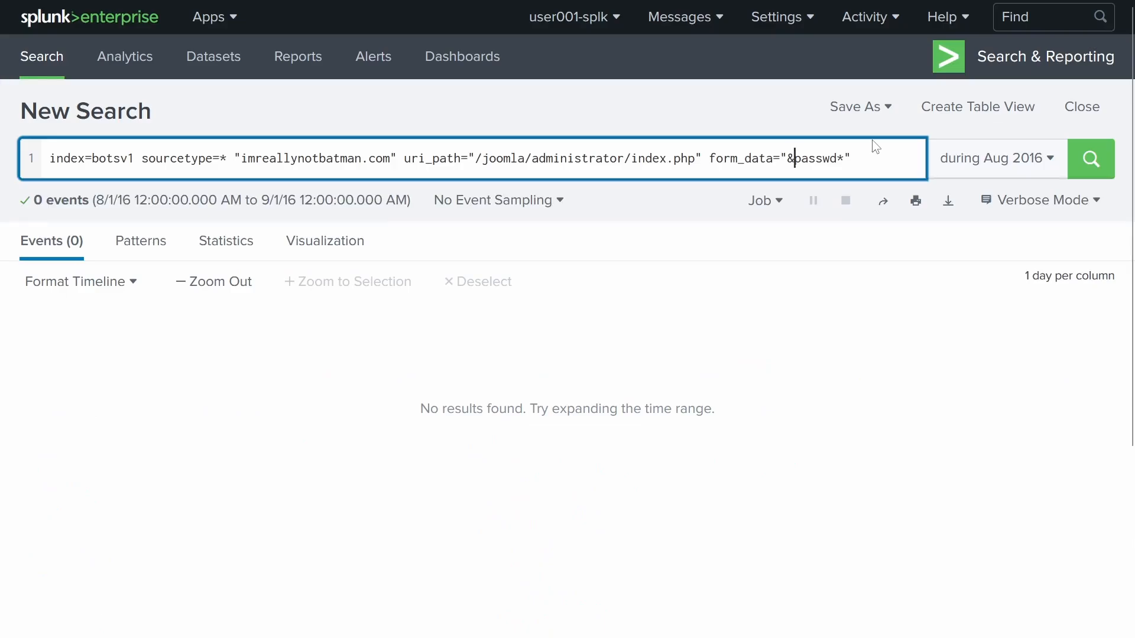
{"action": "type", "text": "*"}
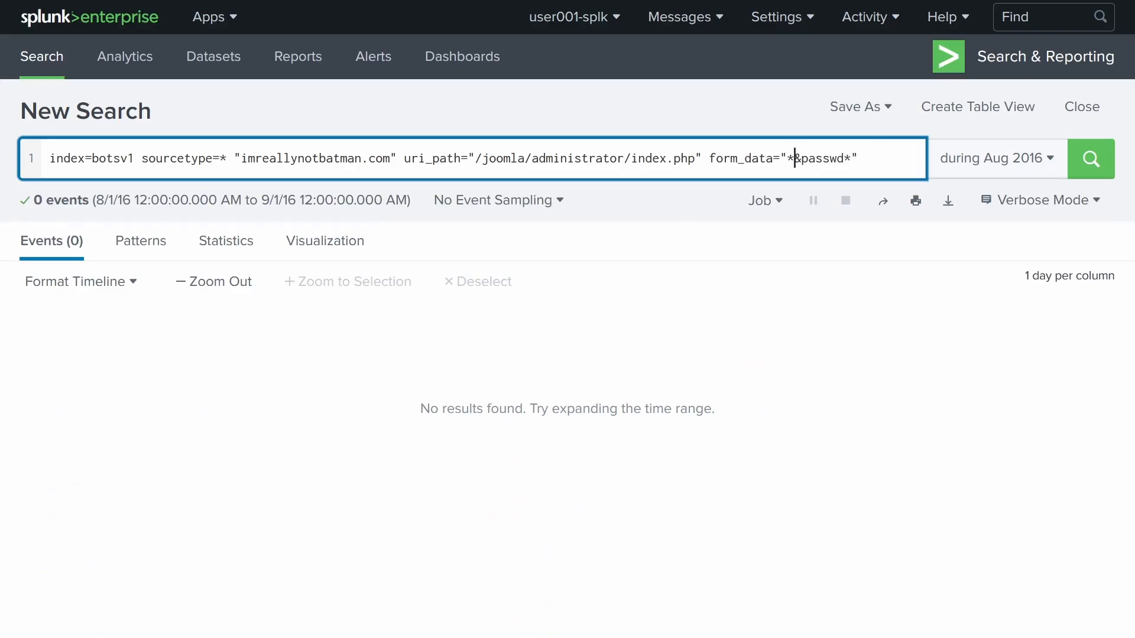
{"action": "key", "text": "Return"}
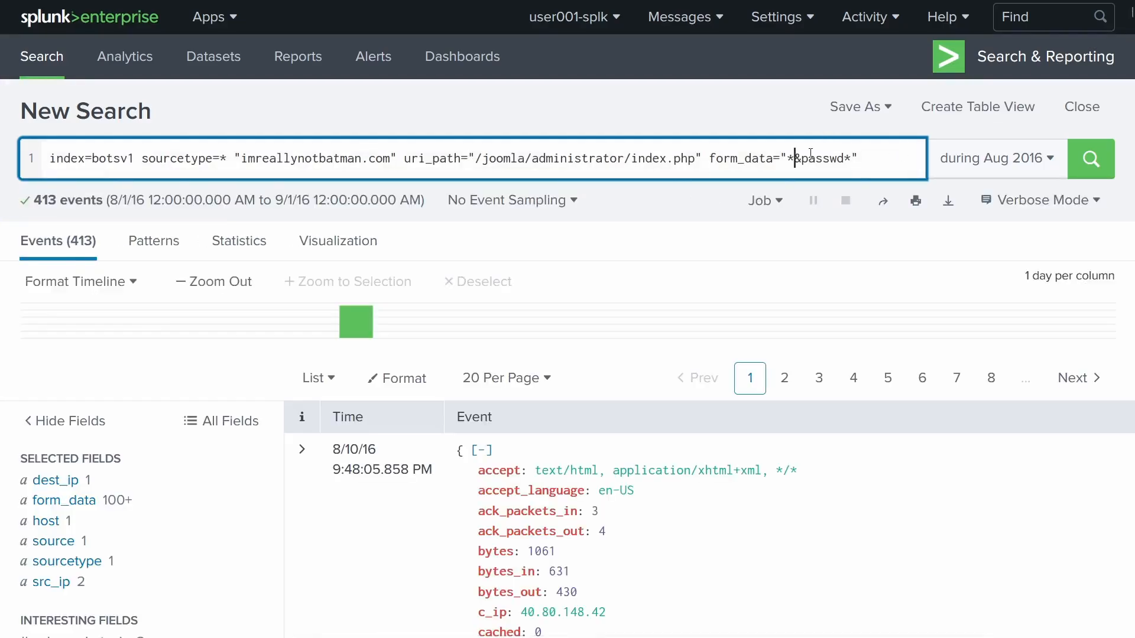
{"action": "left_click", "coordinate": [74, 503]}
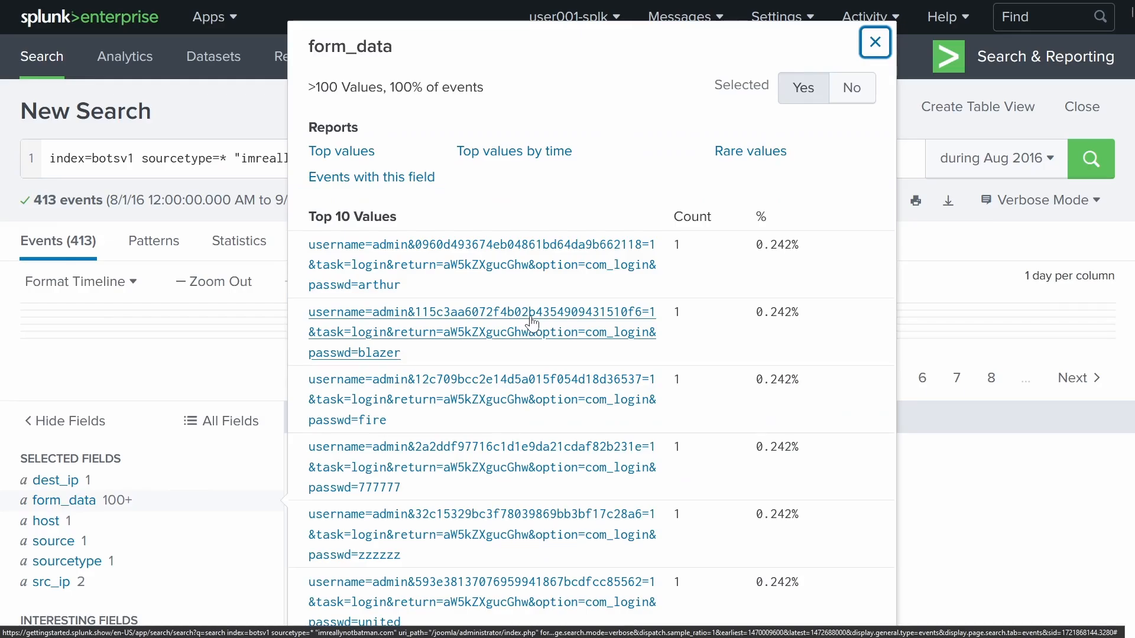
{"action": "left_click", "coordinate": [41, 211]}
{"action": "left_click_drag", "start_coordinate": [33, 200], "coordinate": [77, 200]}
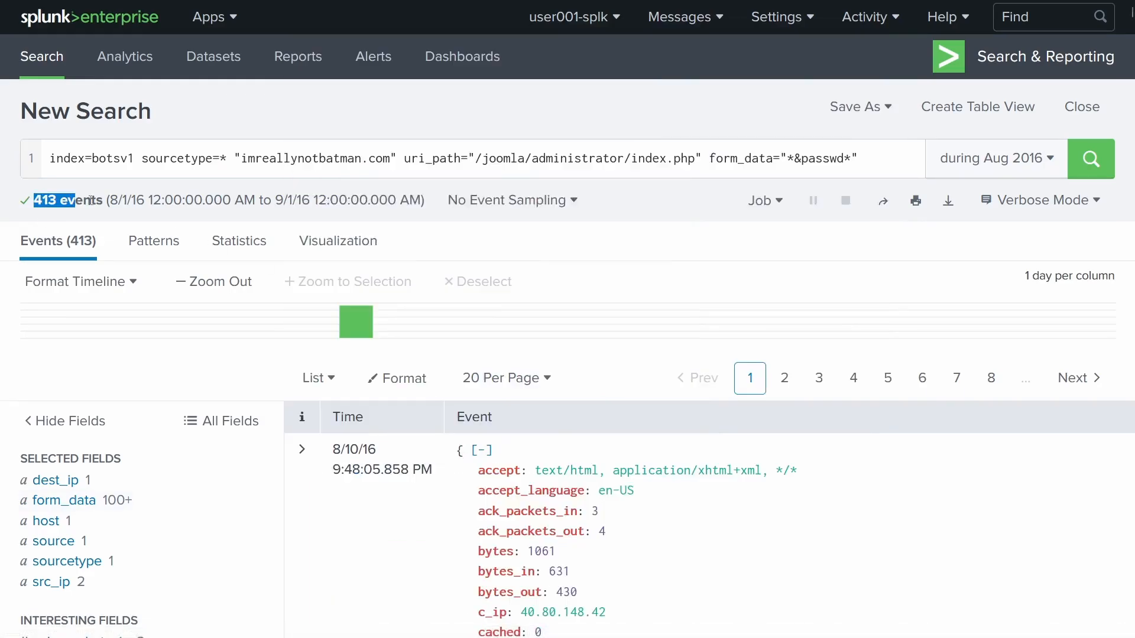
{"action": "left_click", "coordinate": [52, 202]}
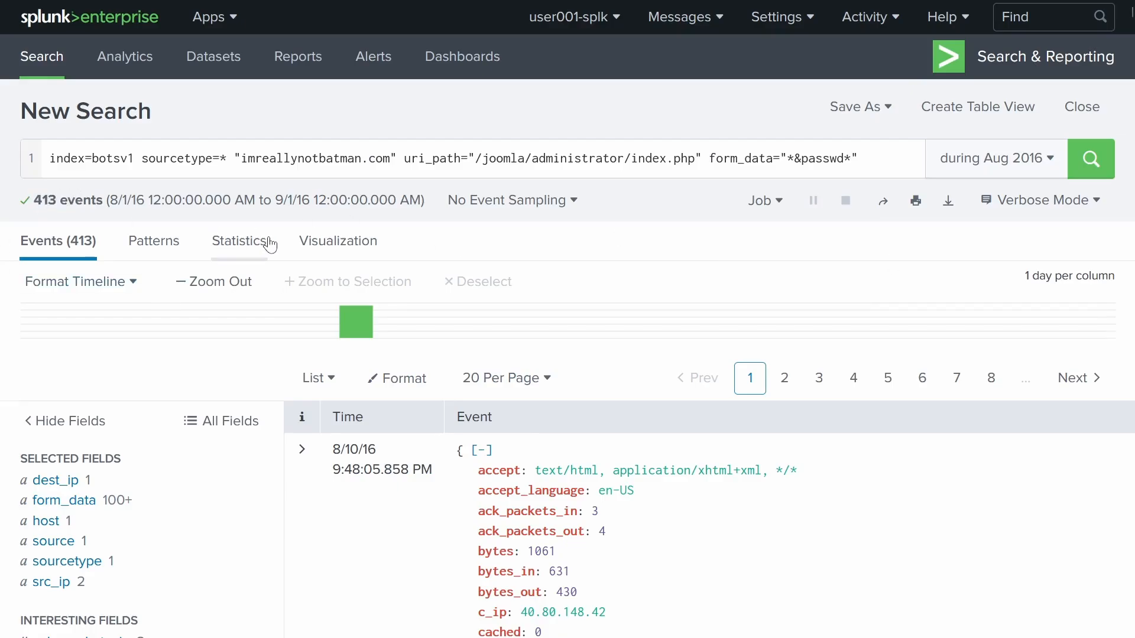
- Read question #114 about the first brute-force password, then return to the Splunk search
{"action": "mouse_move", "coordinate": [195, 28]}
{"action": "left_click", "coordinate": [59, 13]}
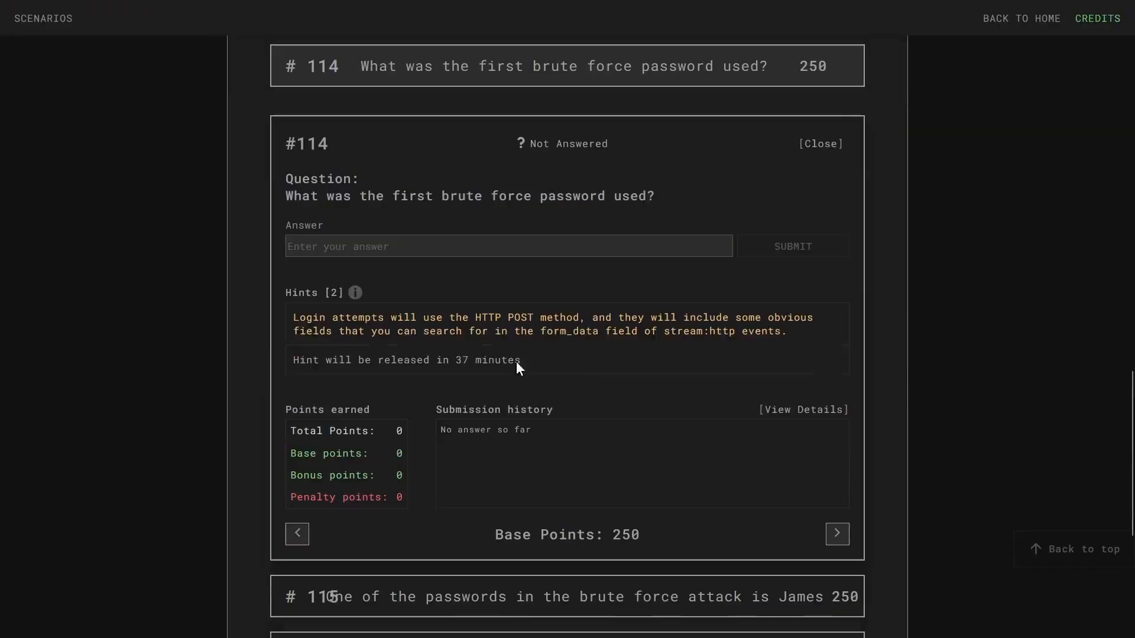
{"action": "scroll", "coordinate": [516, 362], "scroll_direction": "down", "scroll_amount": 5}
{"action": "scroll", "coordinate": [598, 383], "scroll_direction": "up", "scroll_amount": 3}
{"action": "left_click", "coordinate": [195, 13]}
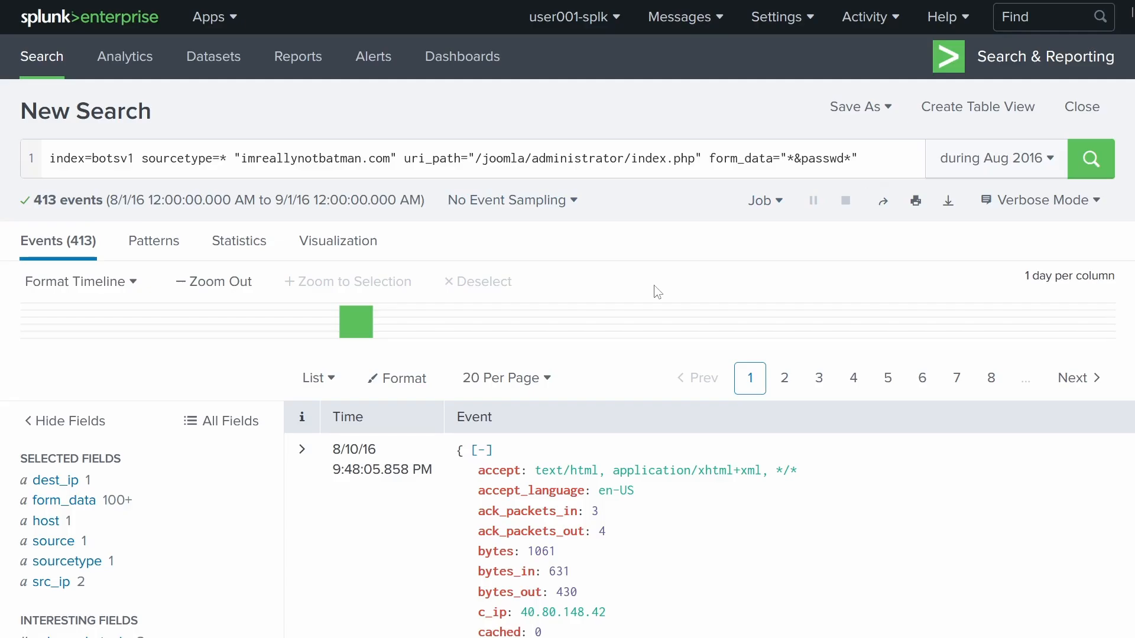
- Review form_data's top values, then start a second query line with "| rex"
{"action": "left_click", "coordinate": [82, 500]}
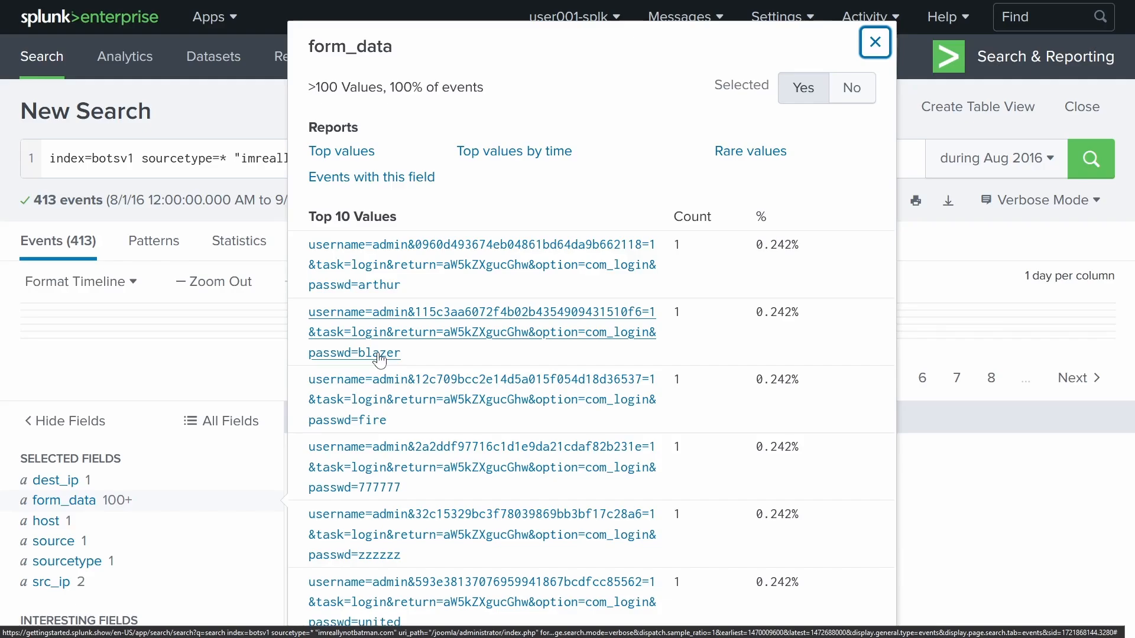
{"action": "left_click", "coordinate": [875, 41]}
{"action": "left_click", "coordinate": [873, 168]}
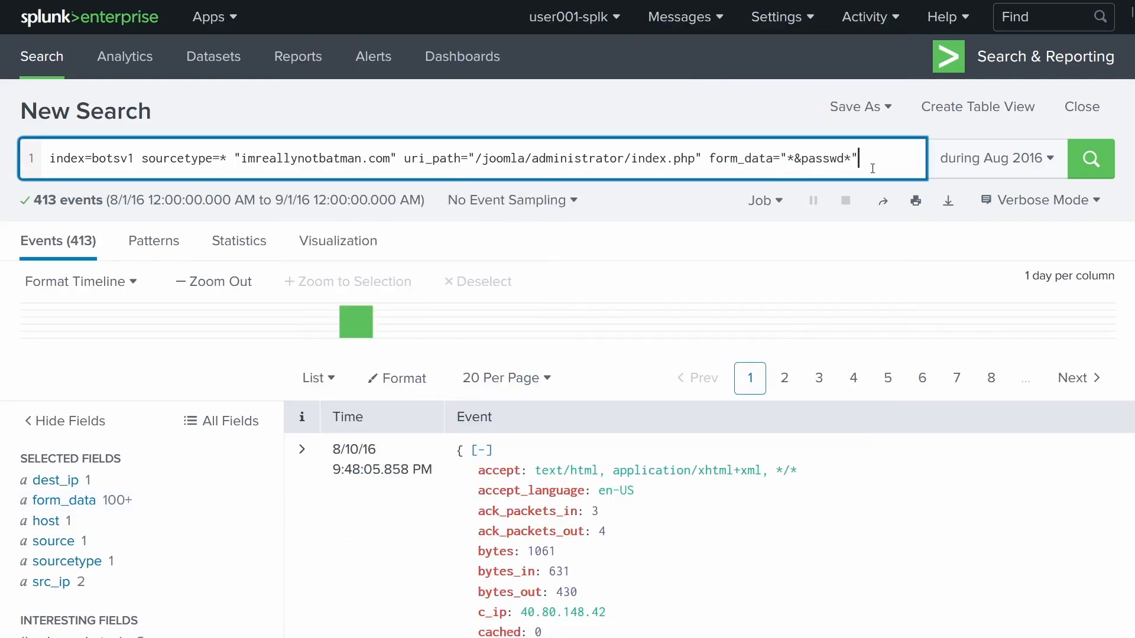
{"action": "key", "text": "shift+Return"}
{"action": "type", "text": "| rex"}
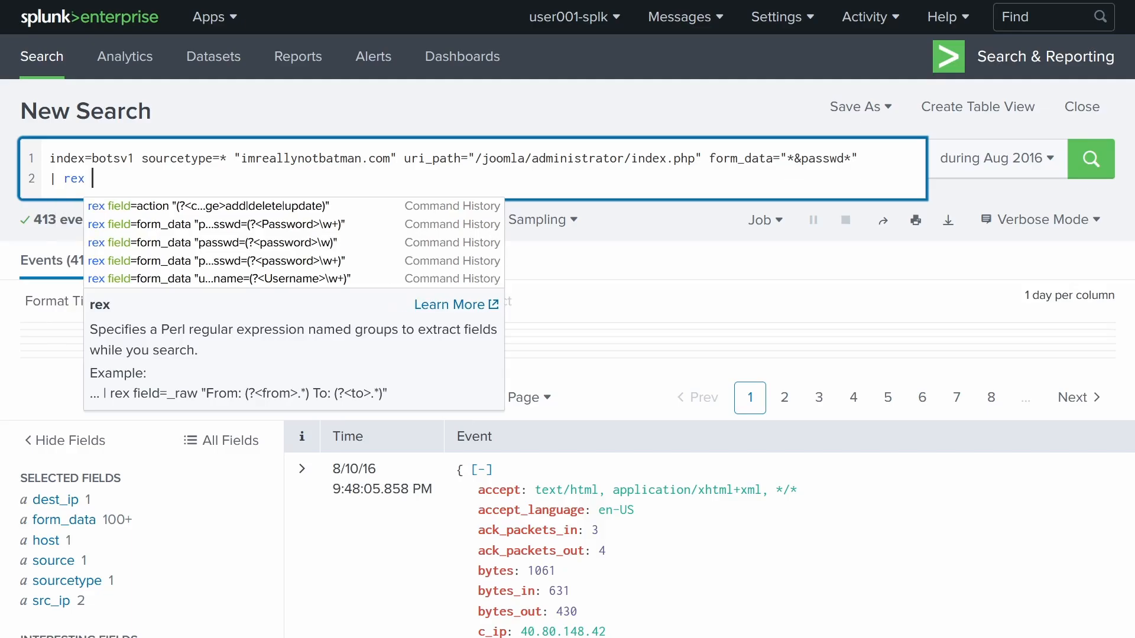
- Begin the rex line with field=form_data "passwd, rechecking form_data's values
{"action": "type", "text": "field="}
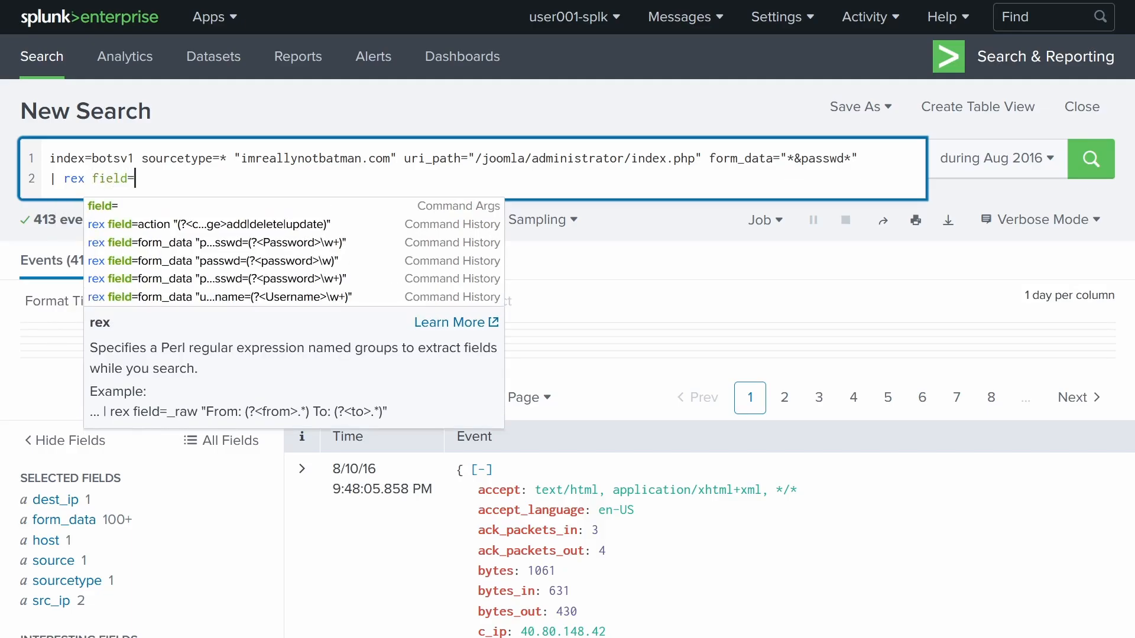
{"action": "type", "text": "form_data"}
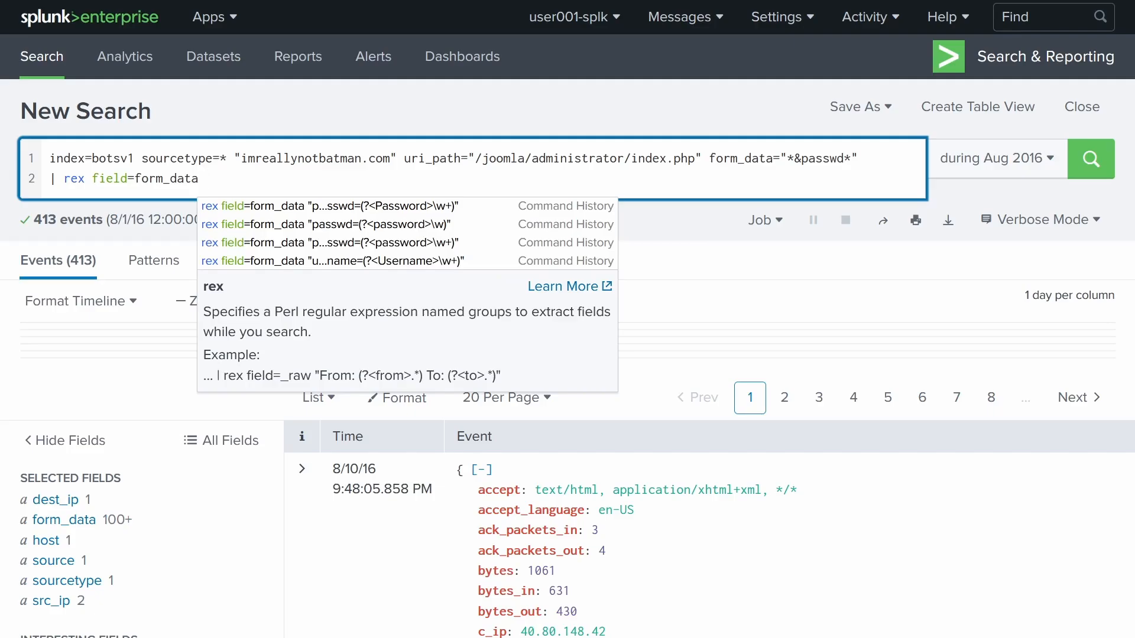
{"action": "type", "text": "\""}
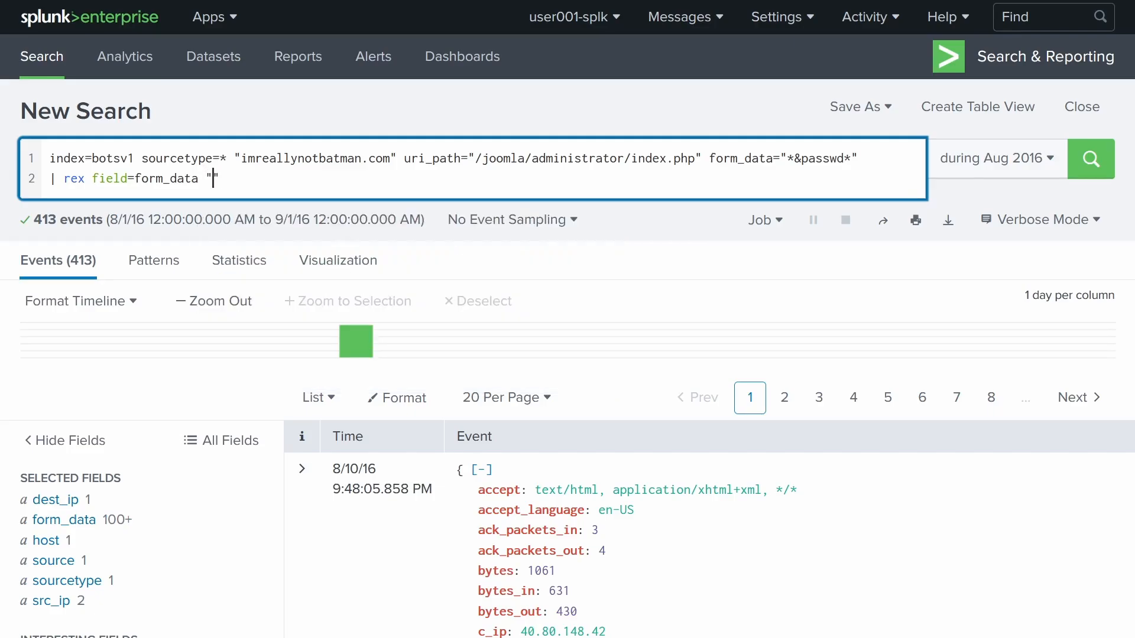
{"action": "type", "text": "passwd"}
{"action": "left_click", "coordinate": [64, 520]}
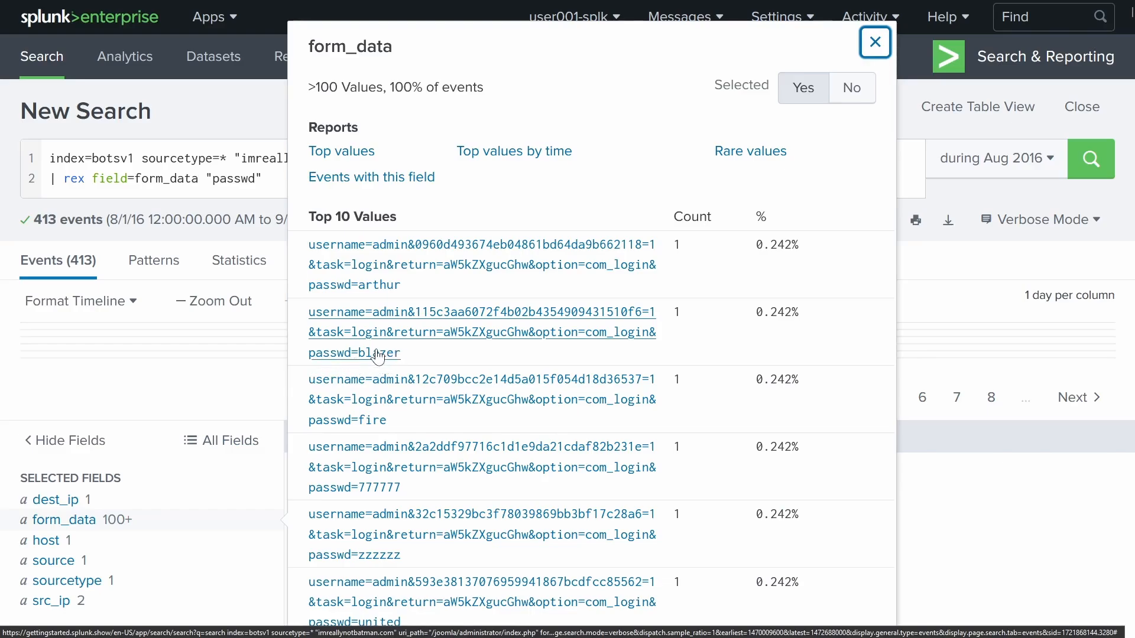
{"action": "left_click", "coordinate": [255, 178]}
- Finish the pattern as "passwd=(?<Password>\w+)" and run the search
{"action": "type", "text": "="}
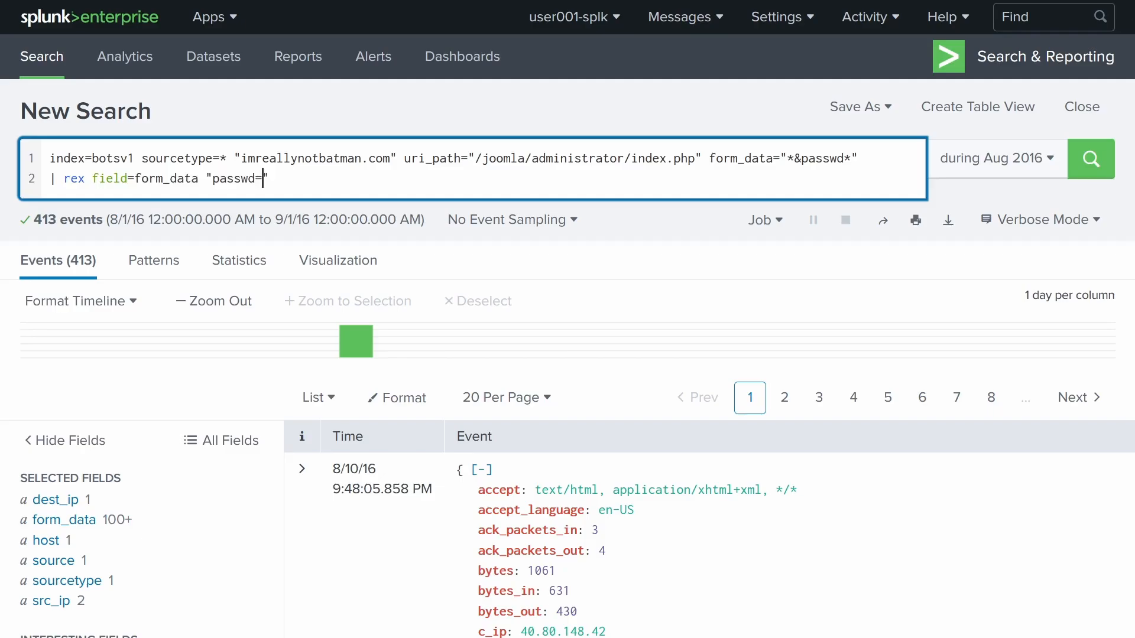
{"action": "type", "text": "("}
{"action": "type", "text": "?"}
{"action": "type", "text": "<>"}
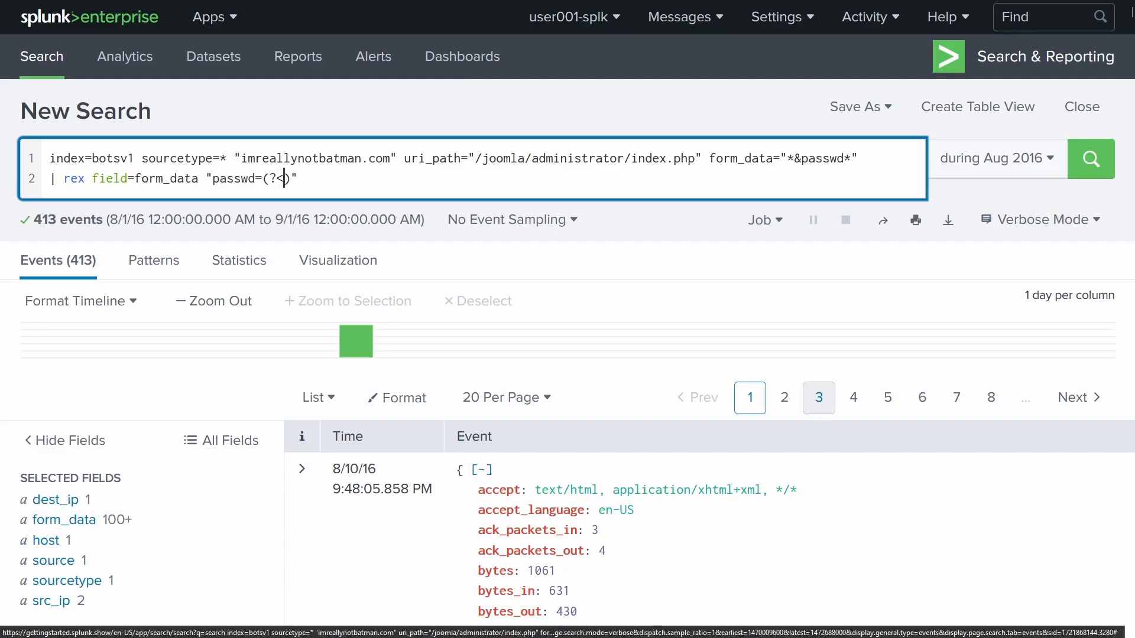
{"action": "key", "text": "Left"}
{"action": "type", "text": "Password"}
{"action": "double_click", "coordinate": [318, 180]}
{"action": "left_click", "coordinate": [318, 180]}
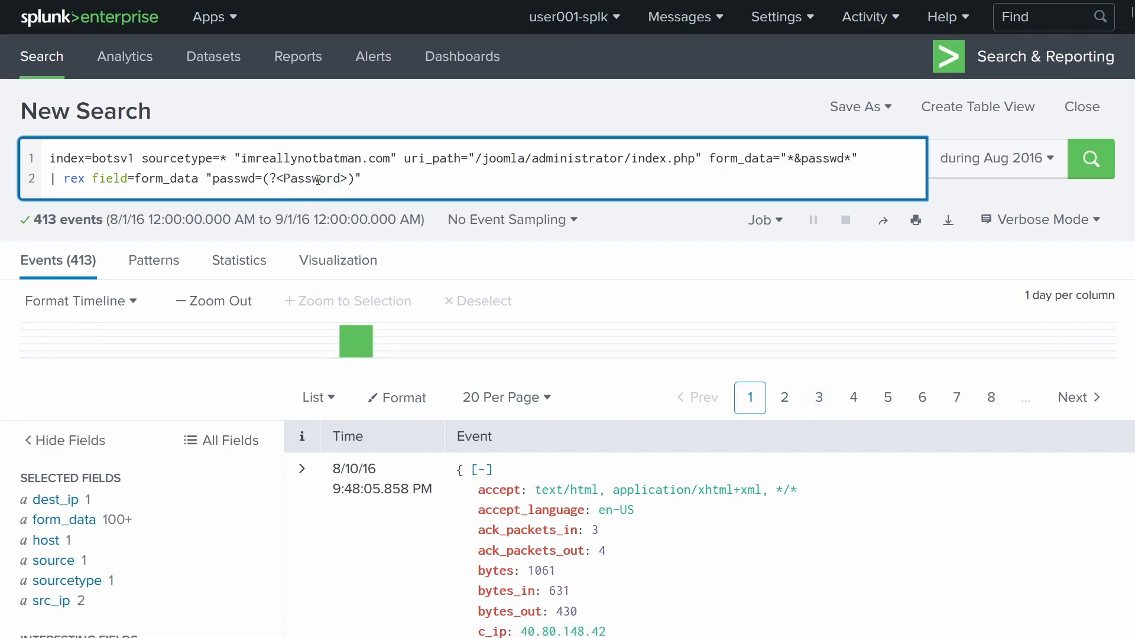
{"action": "type", "text": "\\w+"}
{"action": "double_click", "coordinate": [357, 179]}
{"action": "key", "text": "Return"}
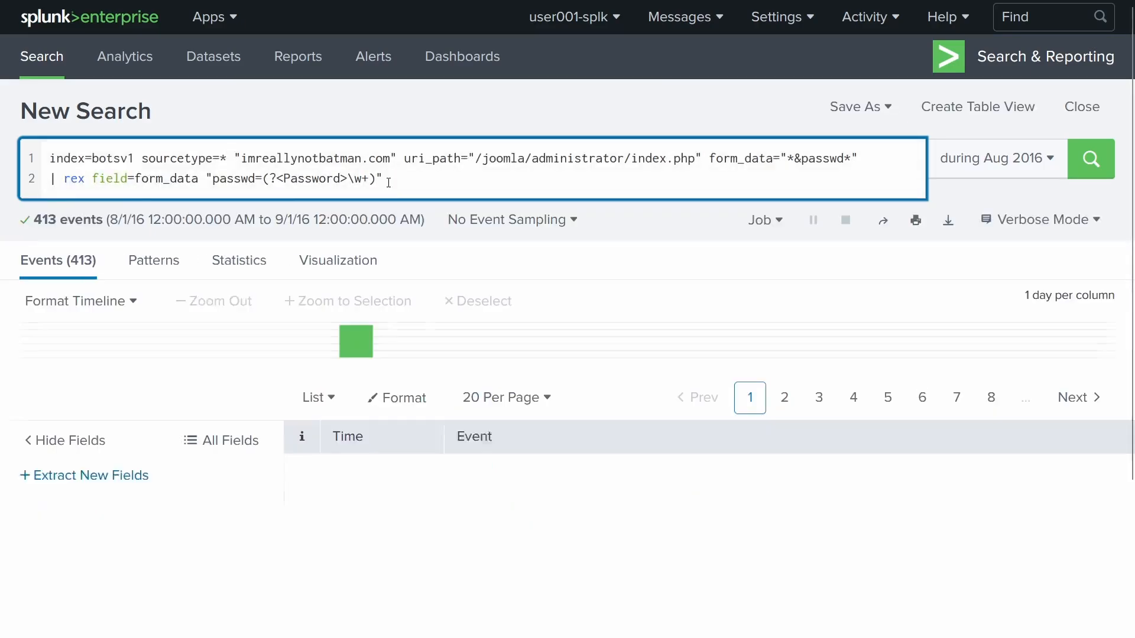
- Inspect the new Password field's 100+ values, then return to the search bar
{"action": "scroll", "coordinate": [652, 519], "scroll_direction": "down", "scroll_amount": 6}
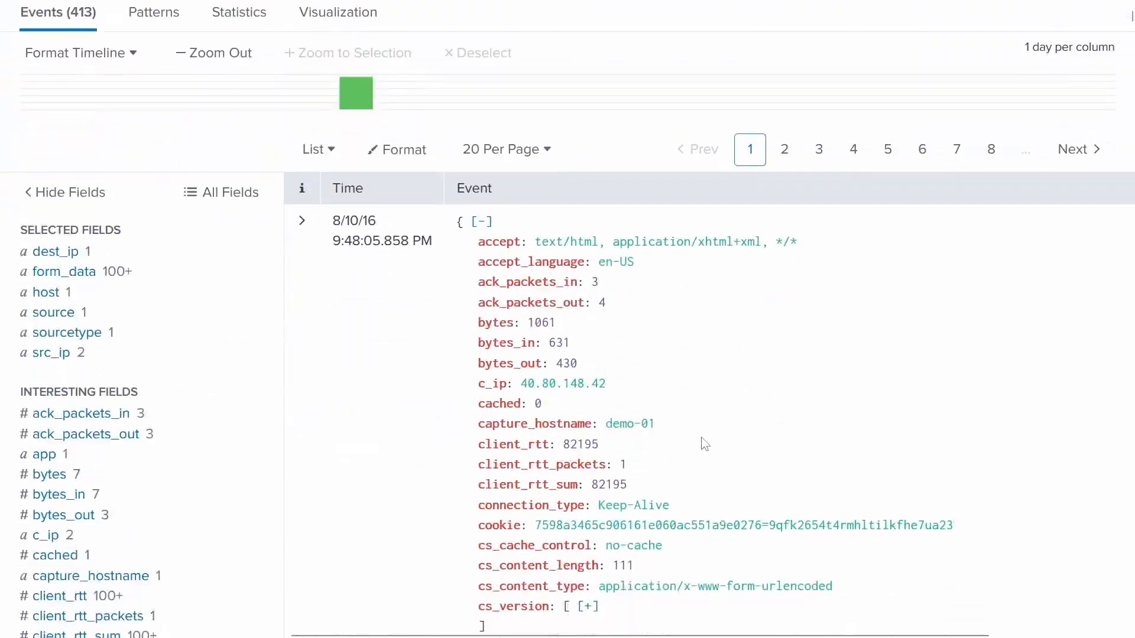
{"action": "scroll", "coordinate": [119, 370], "scroll_direction": "down", "scroll_amount": 20}
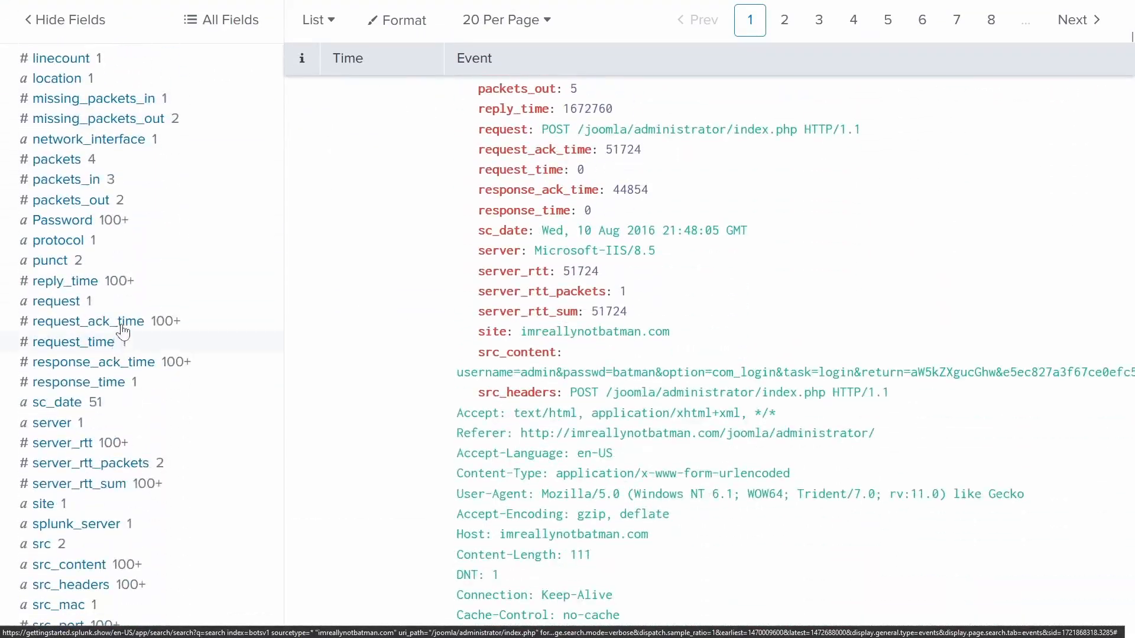
{"action": "left_click", "coordinate": [62, 231]}
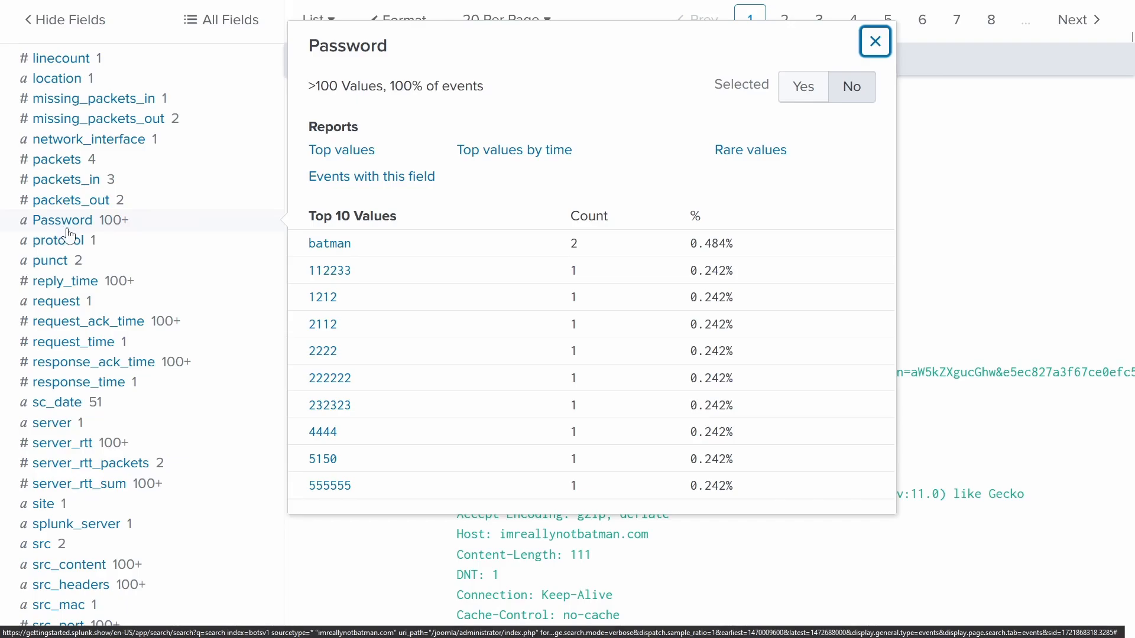
{"action": "scroll", "coordinate": [331, 307], "scroll_direction": "down", "scroll_amount": 4}
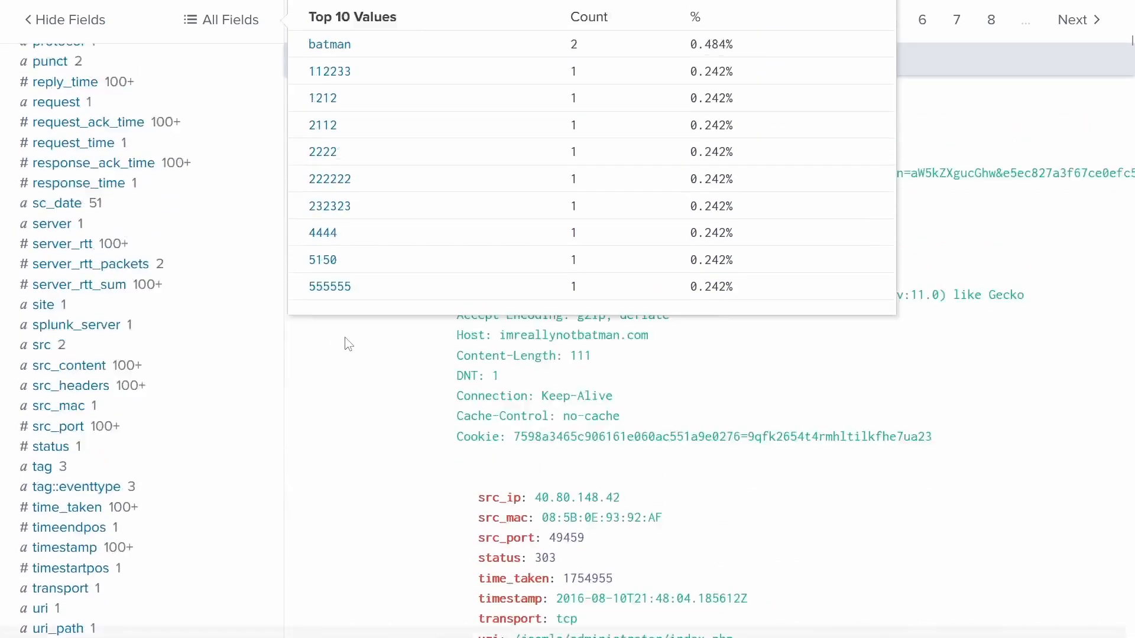
{"action": "scroll", "coordinate": [342, 331], "scroll_direction": "up", "scroll_amount": 4}
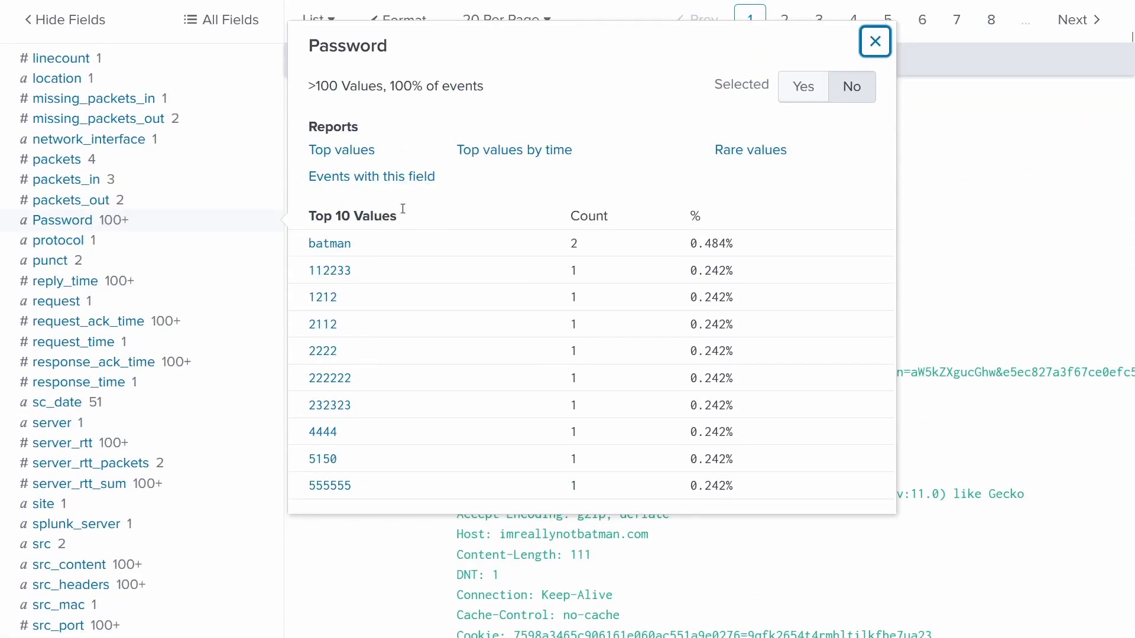
{"action": "left_click", "coordinate": [875, 42]}
{"action": "scroll", "coordinate": [320, 393], "scroll_direction": "up", "scroll_amount": 7}
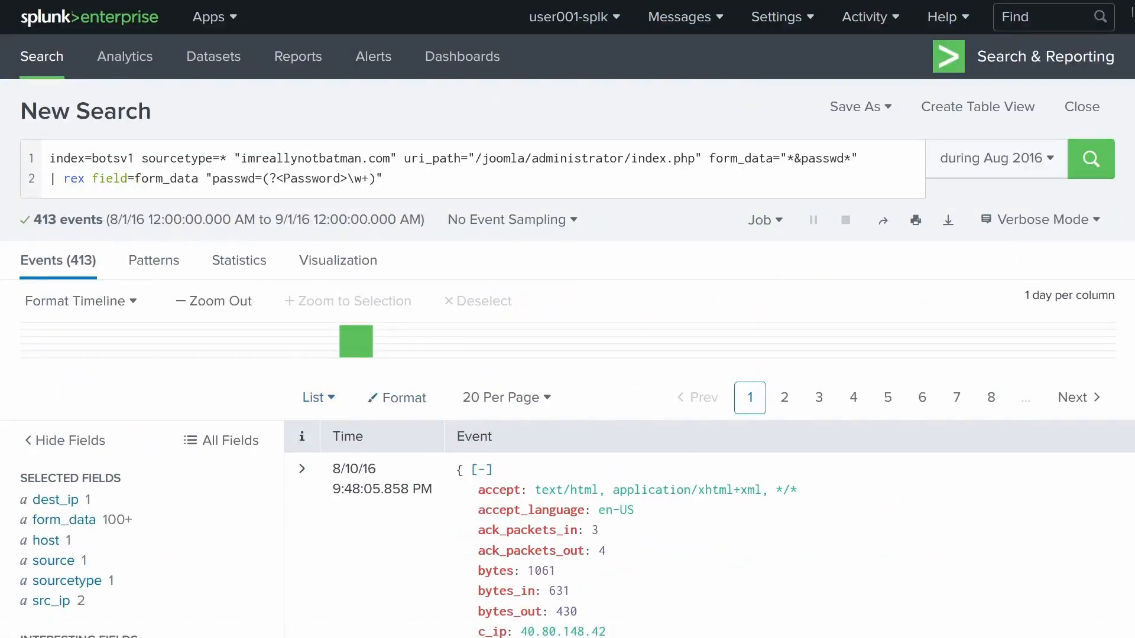
- Duplicate the rex line as a username=(?<Username>\w+) extraction and rerun the search
{"action": "left_click_drag", "start_coordinate": [400, 176], "coordinate": [20, 177]}
{"action": "key", "text": "ctrl+c"}
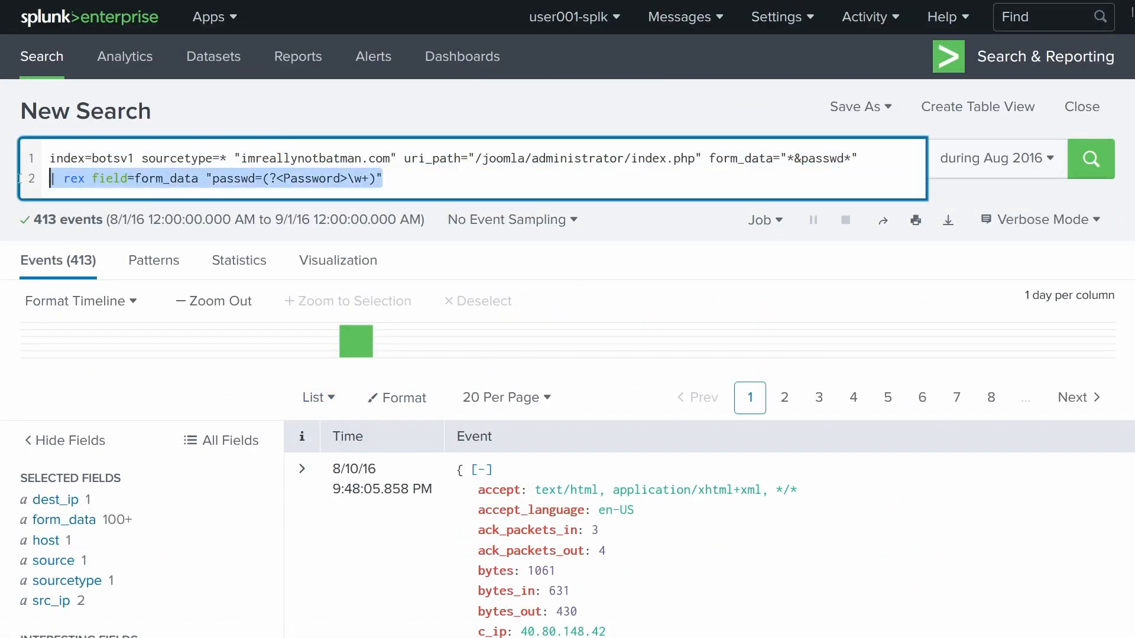
{"action": "key", "text": "End"}
{"action": "key", "text": "Return"}
{"action": "key", "text": "ctrl+v"}
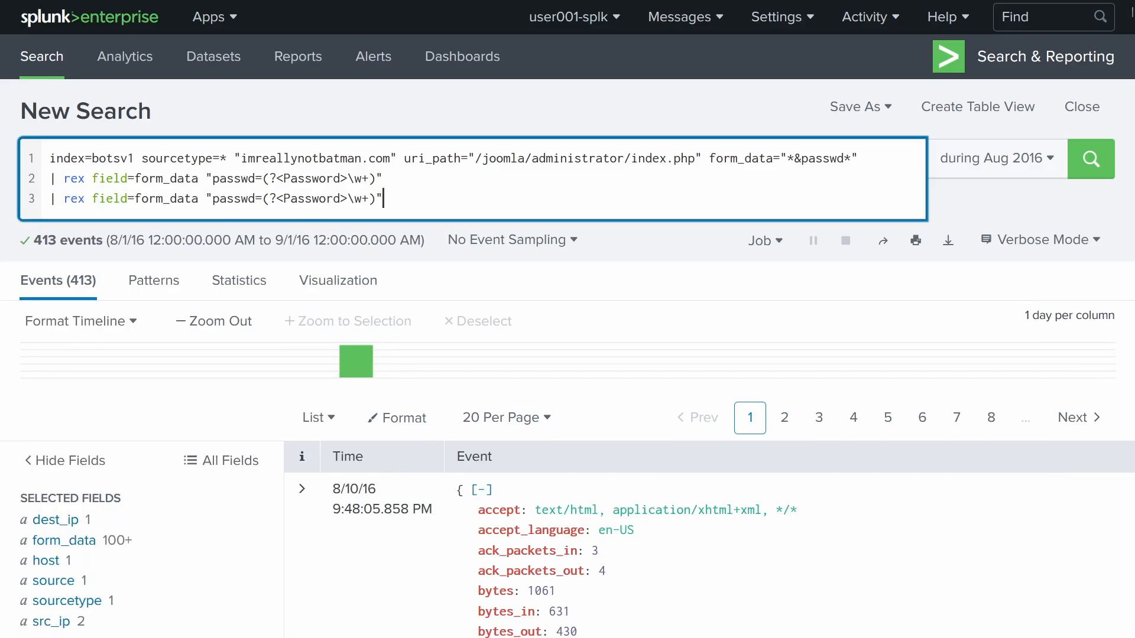
{"action": "double_click", "coordinate": [237, 196]}
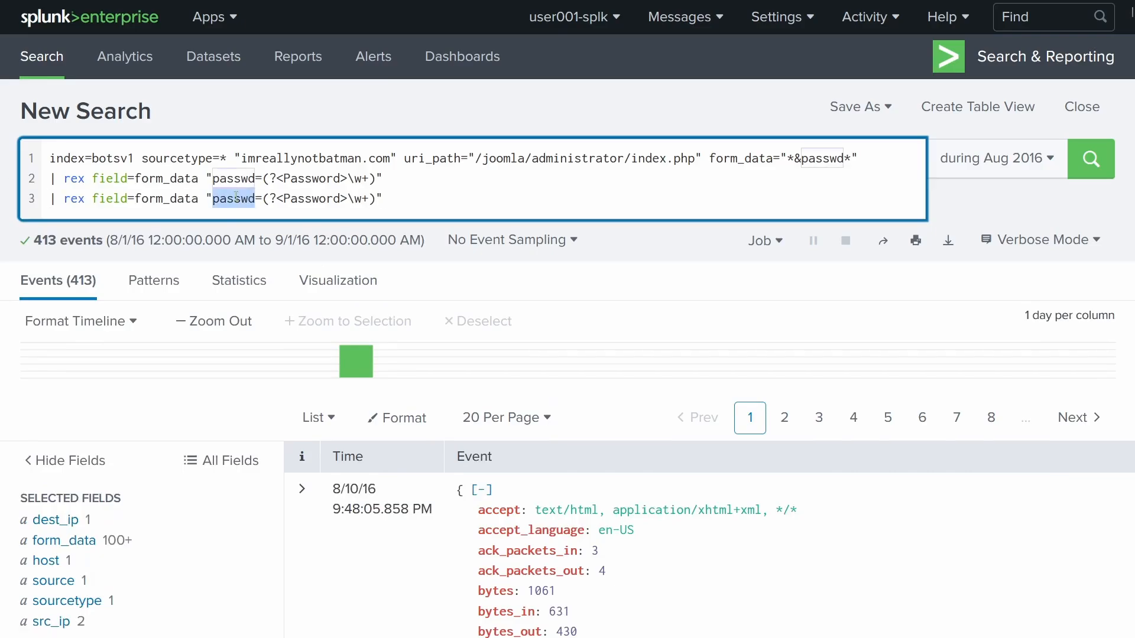
{"action": "type", "text": "username"}
{"action": "key", "text": "ctrl+Right"}
{"action": "key", "text": "ctrl+Right"}
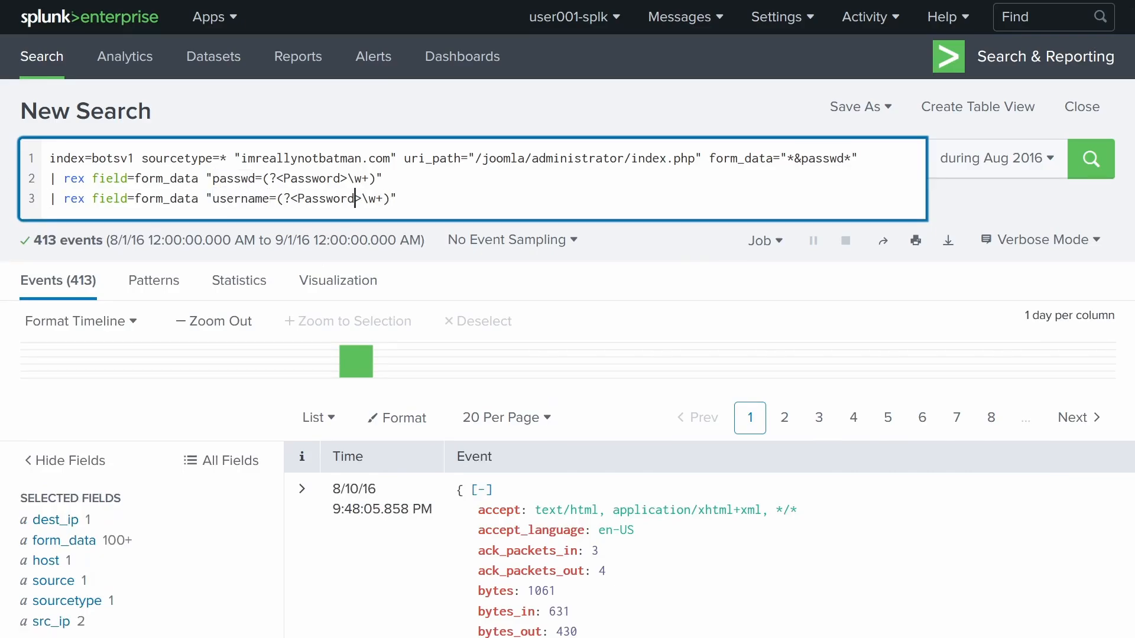
{"action": "key", "text": "ctrl+BackSpace"}
{"action": "type", "text": "Username"}
{"action": "key", "text": "Return"}
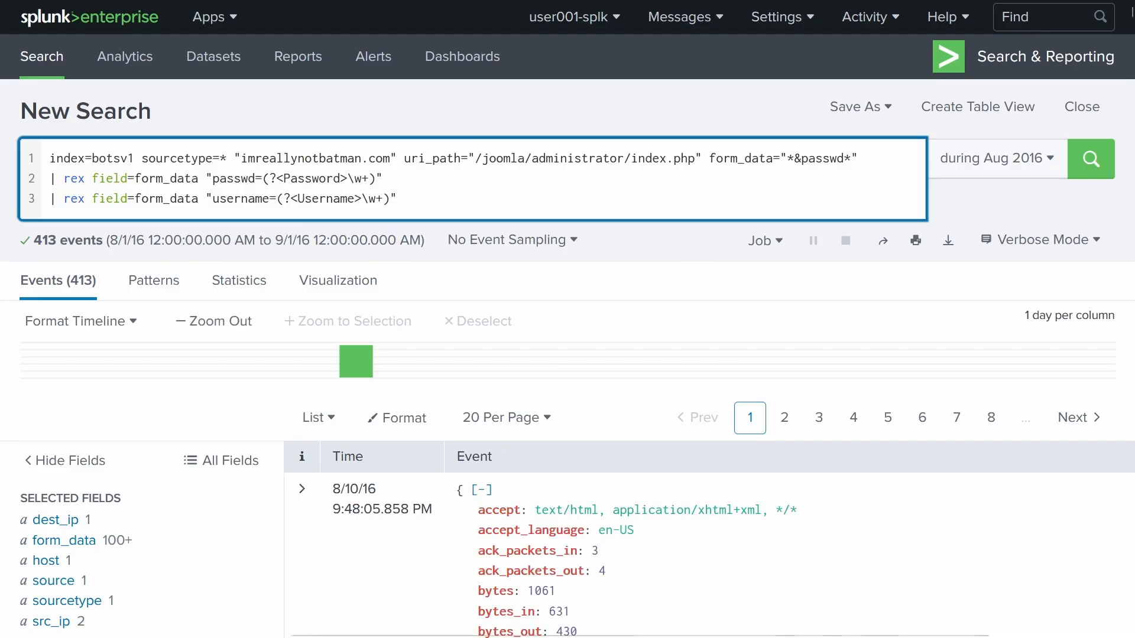
- Check the values of the new Username field
{"action": "scroll", "coordinate": [216, 253], "scroll_direction": "down", "scroll_amount": 15}
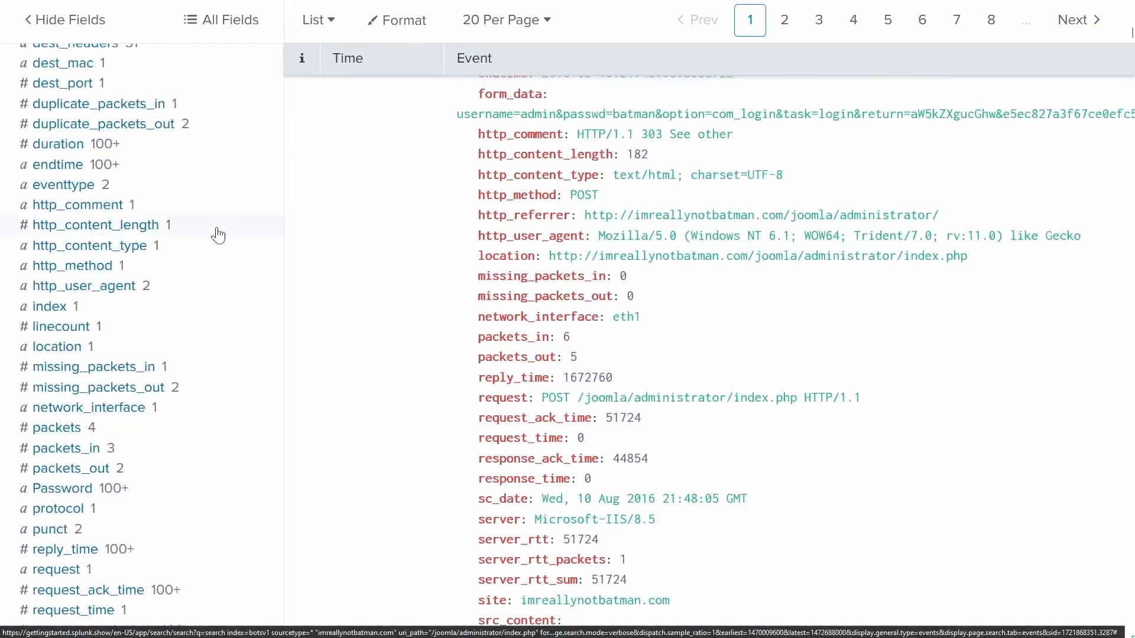
{"action": "scroll", "coordinate": [218, 235], "scroll_direction": "down", "scroll_amount": 6}
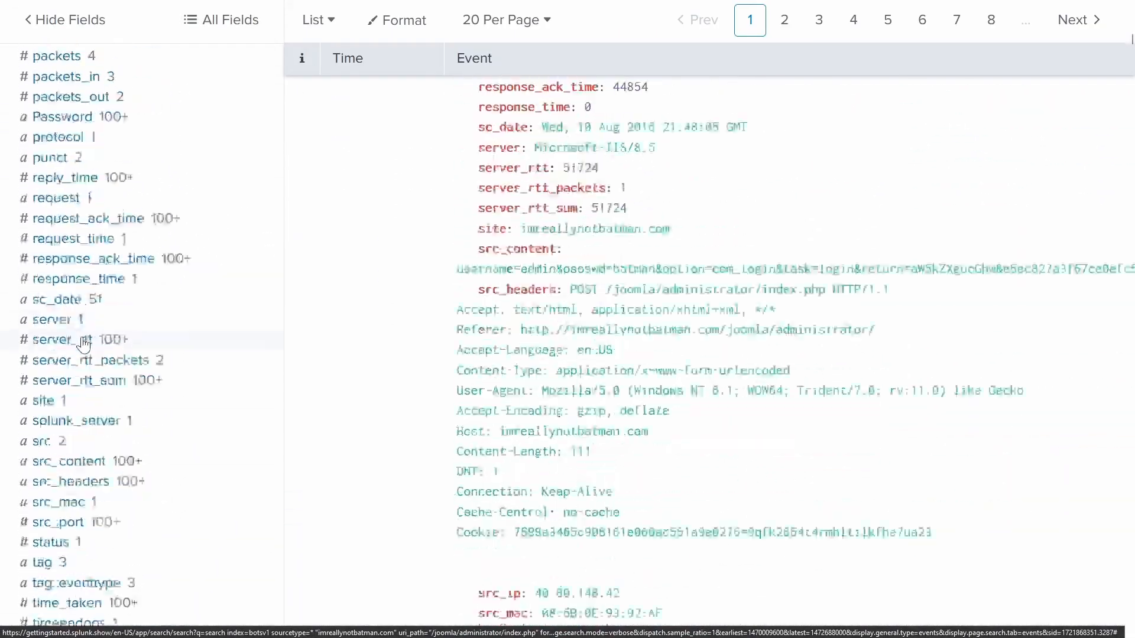
{"action": "scroll", "coordinate": [83, 344], "scroll_direction": "down", "scroll_amount": 6}
{"action": "left_click", "coordinate": [59, 395]}
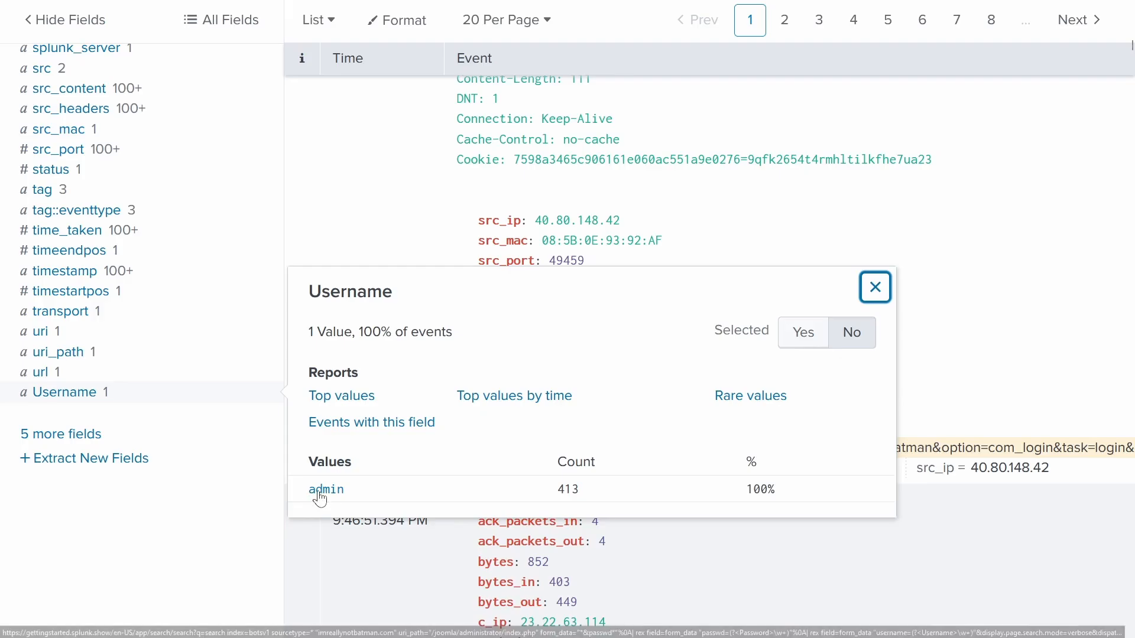
{"action": "left_click", "coordinate": [877, 293]}
{"action": "scroll", "coordinate": [671, 405], "scroll_direction": "up", "scroll_amount": 15}
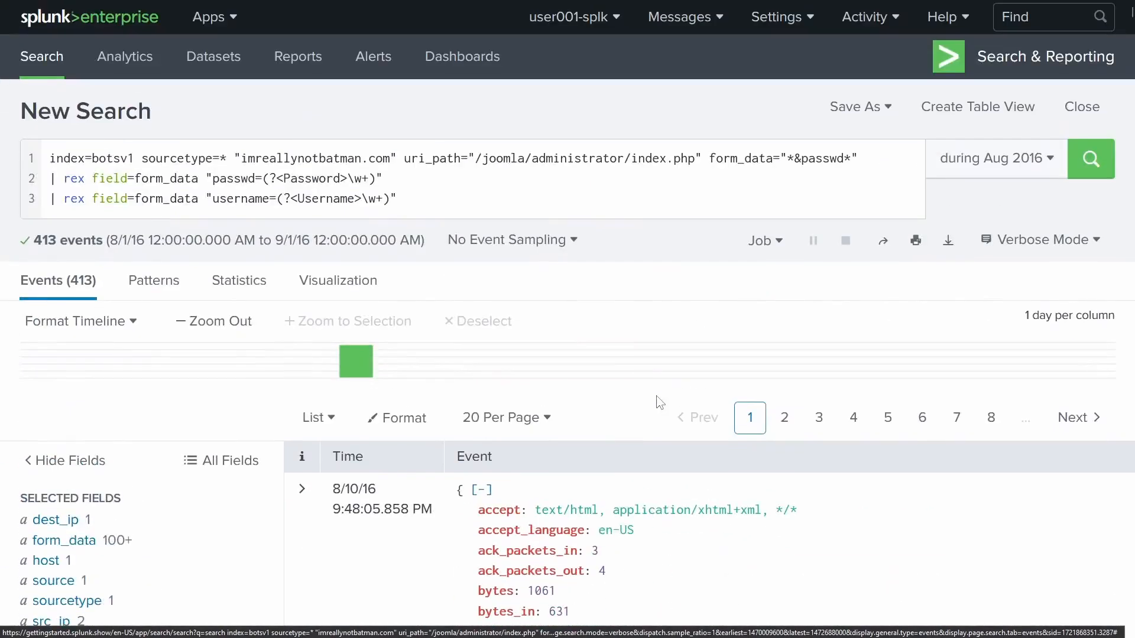
- Add a "| table _time, Username, Password" line and run the search
{"action": "left_click", "coordinate": [547, 188]}
{"action": "key", "text": "Down"}
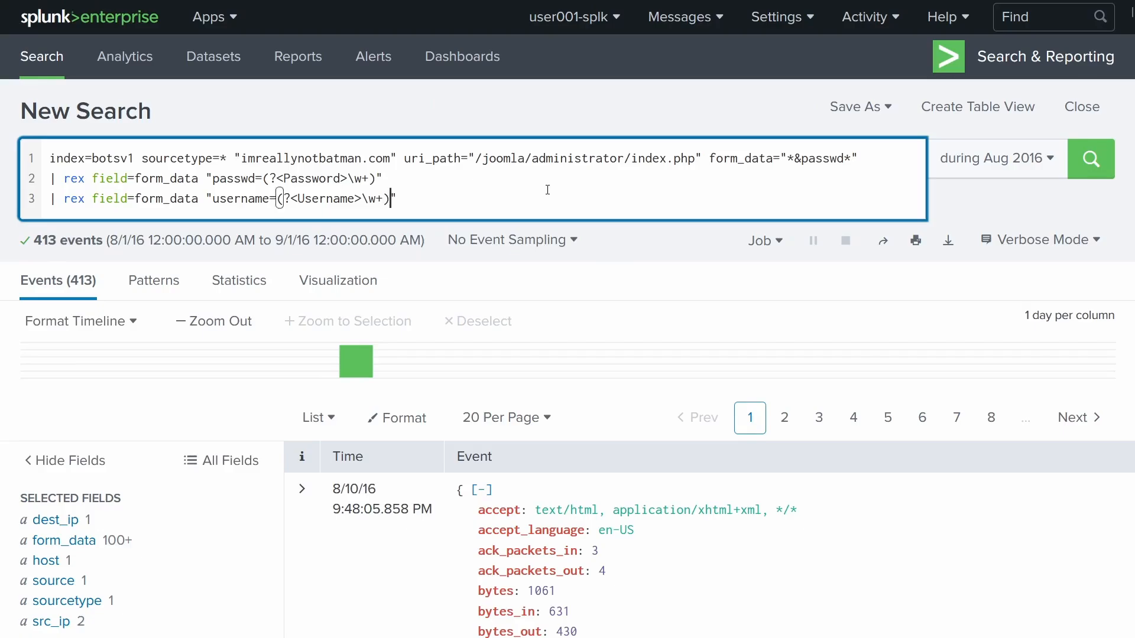
{"action": "key", "text": "shift+Return"}
{"action": "type", "text": "| "}
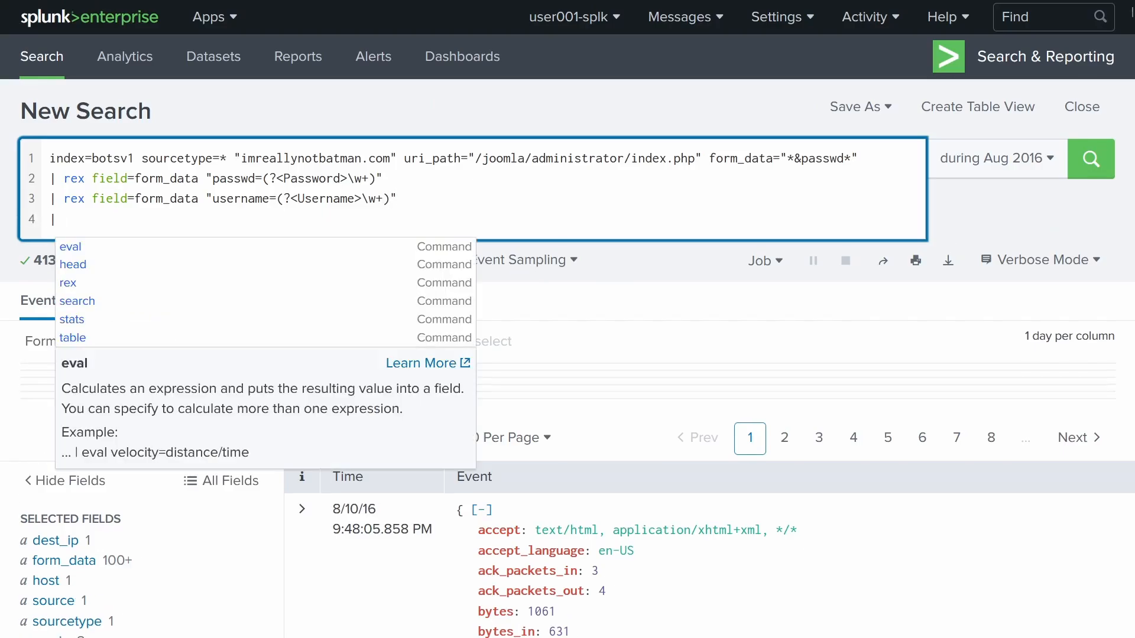
{"action": "type", "text": "table"}
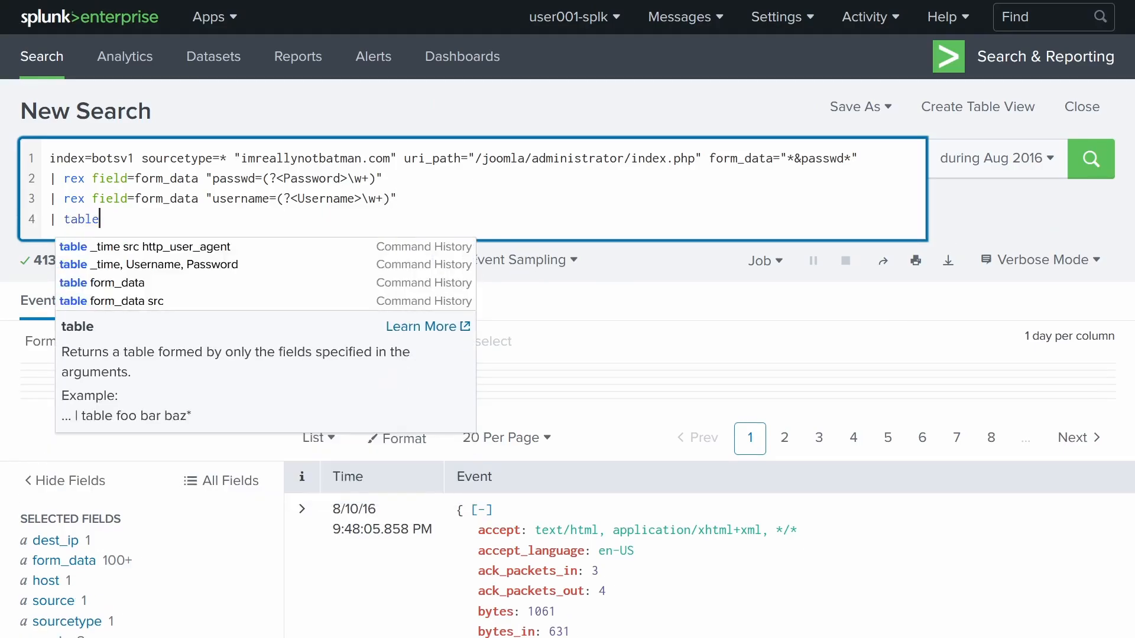
{"action": "type", "text": " _time,"}
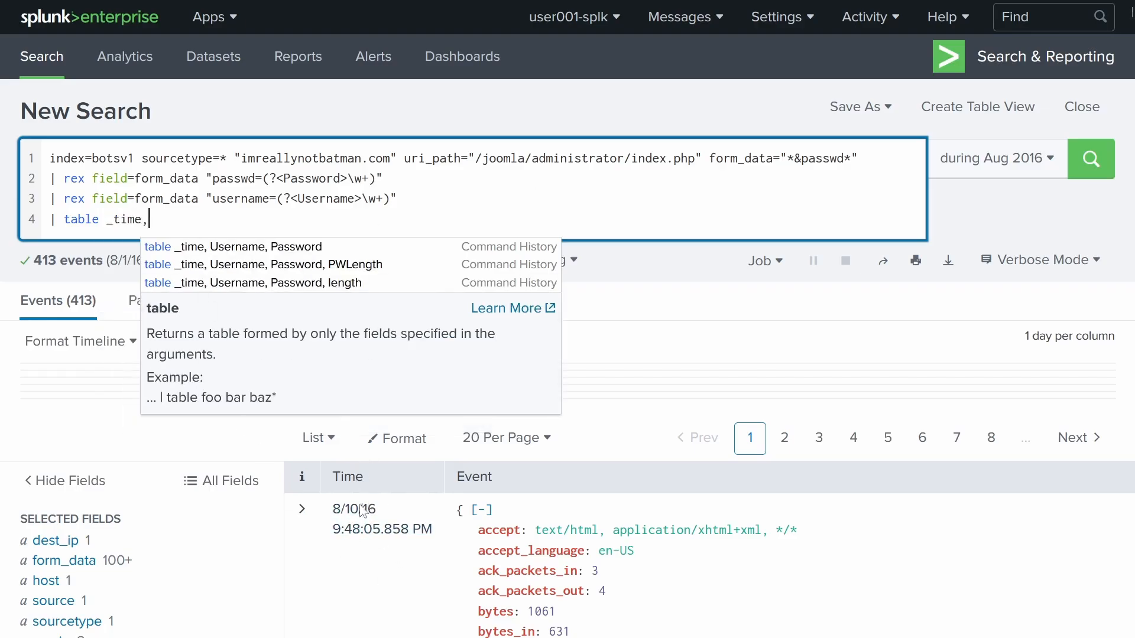
{"action": "type", "text": " Use"}
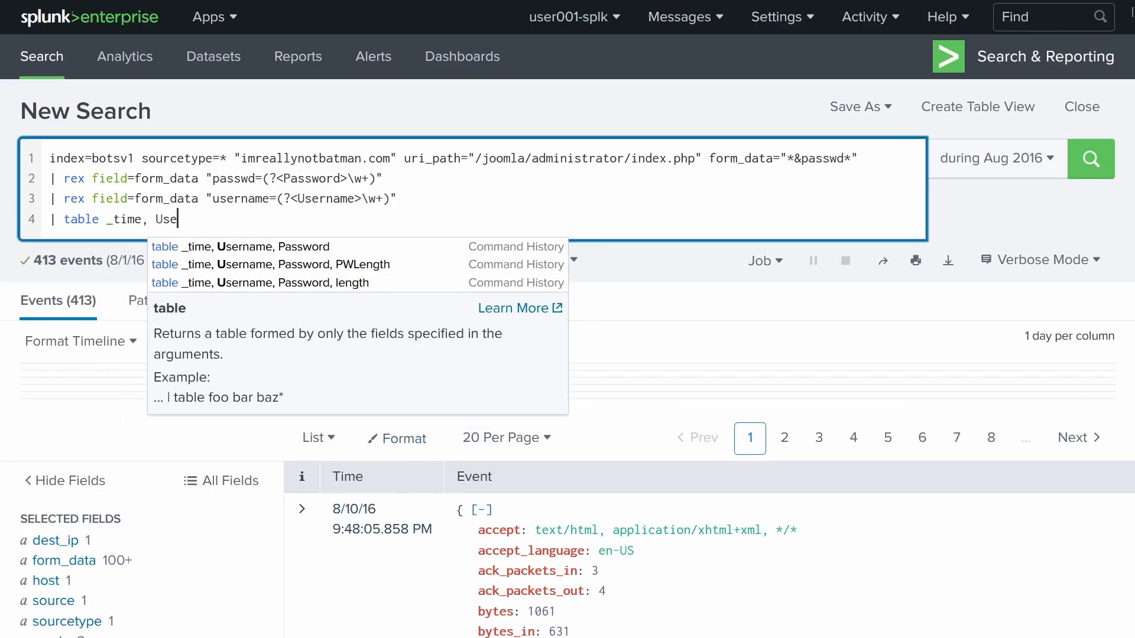
{"action": "type", "text": "rname, Password"}
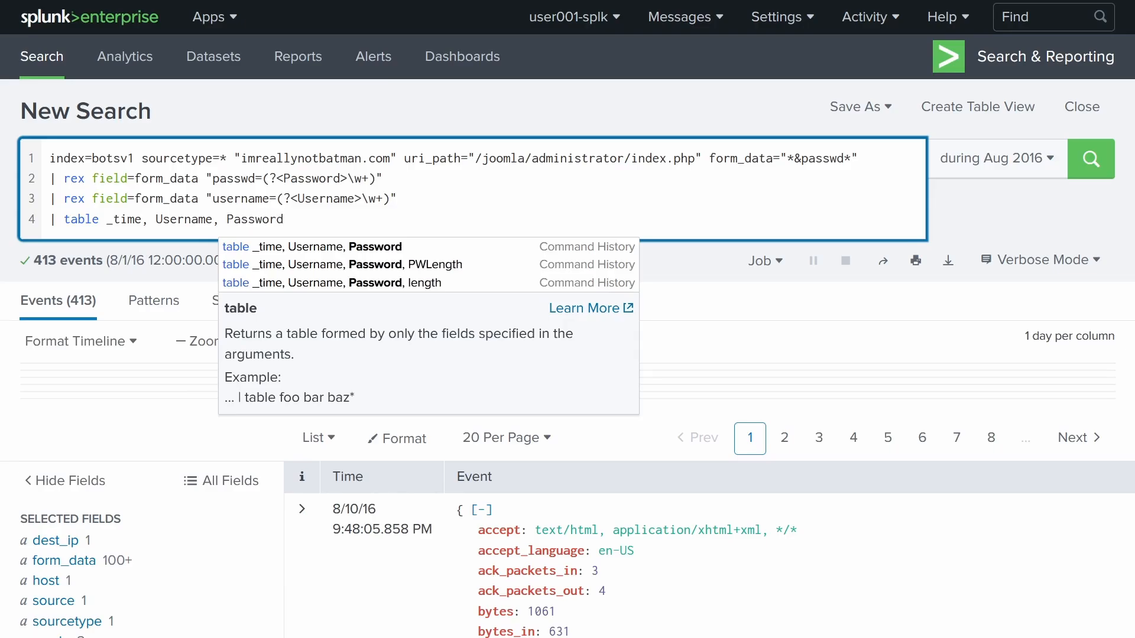
{"action": "key", "text": "Return"}
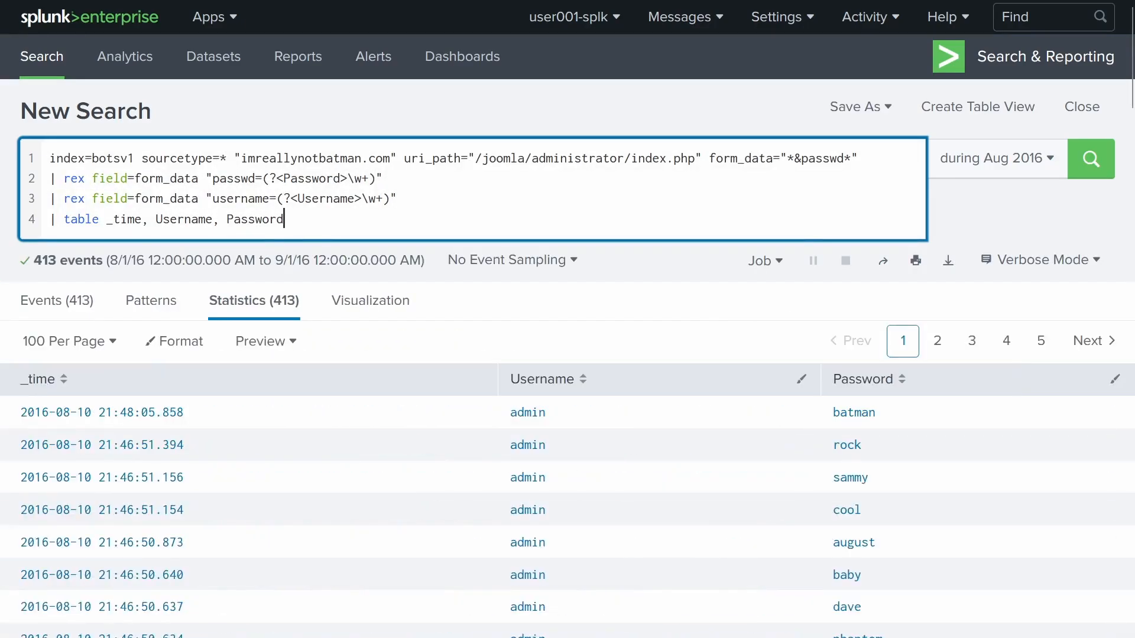
{"action": "scroll", "coordinate": [251, 361], "scroll_direction": "down", "scroll_amount": 4}
{"action": "scroll", "coordinate": [286, 382], "scroll_direction": "up", "scroll_amount": 4}
{"action": "left_click", "coordinate": [57, 393]}
{"action": "left_click", "coordinate": [65, 383]}
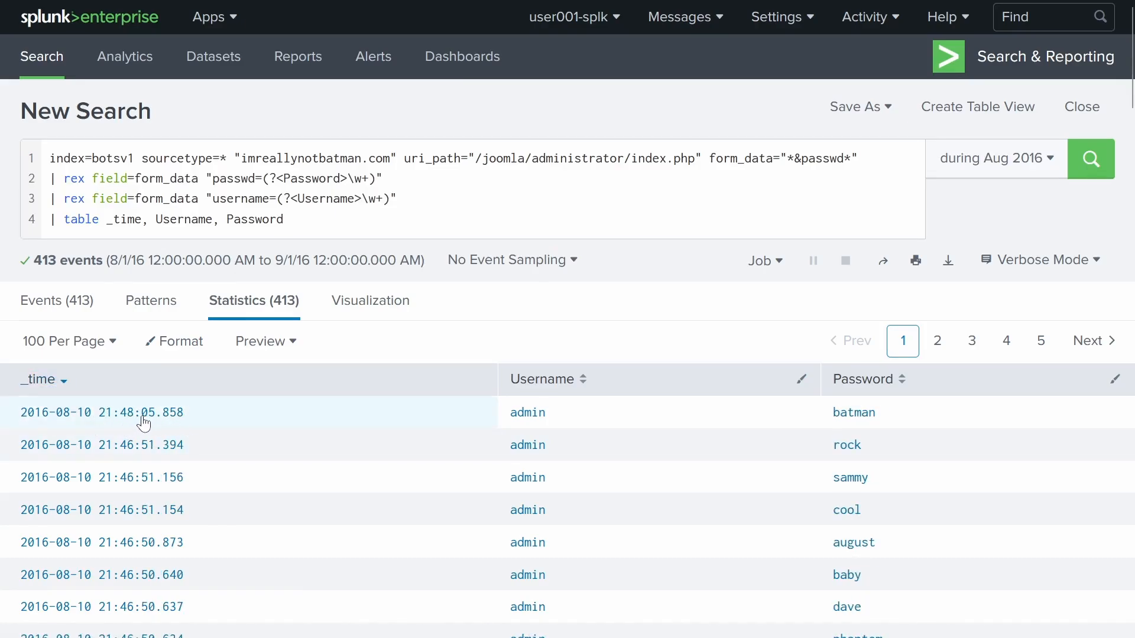
{"action": "left_click", "coordinate": [65, 387]}
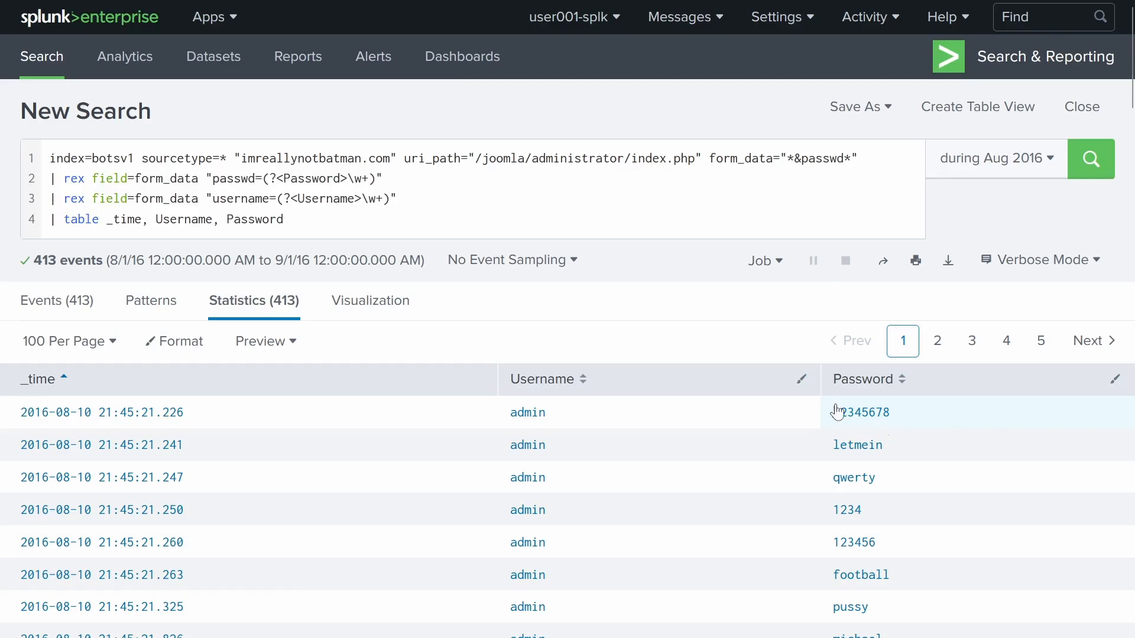
{"action": "scroll", "coordinate": [821, 426], "scroll_direction": "down", "scroll_amount": 8}
{"action": "scroll", "coordinate": [808, 481], "scroll_direction": "up", "scroll_amount": 8}
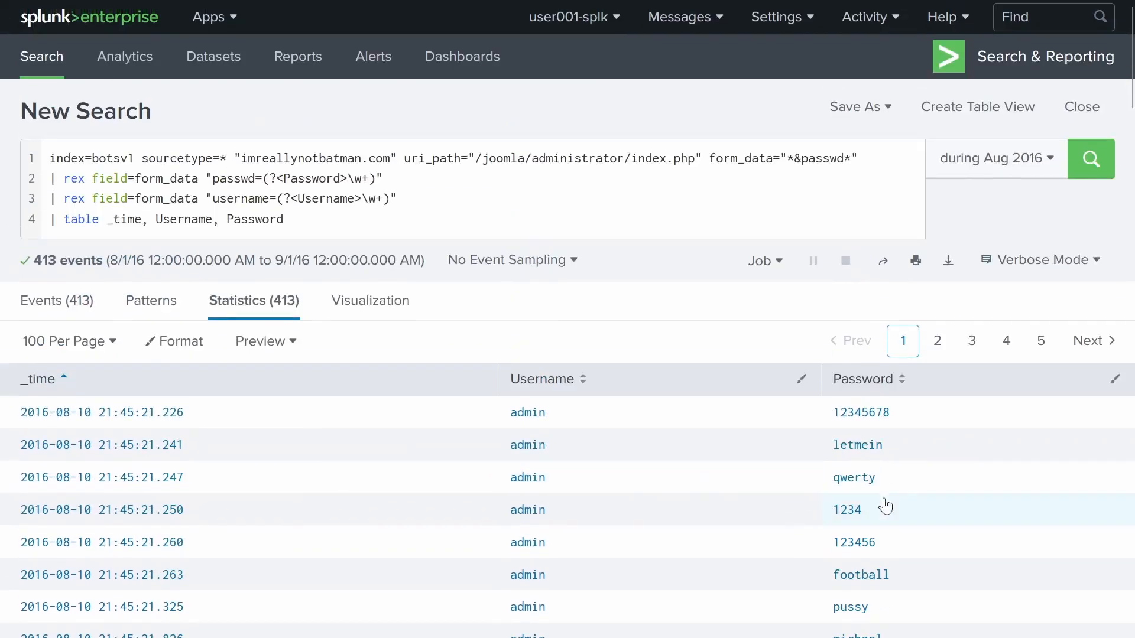
{"action": "scroll", "coordinate": [881, 494], "scroll_direction": "down", "scroll_amount": 10}
{"action": "scroll", "coordinate": [852, 491], "scroll_direction": "up", "scroll_amount": 10}
- Go to the Boss of the SOC page and focus question #114's answer field
{"action": "left_click", "coordinate": [87, 4]}
{"action": "scroll", "coordinate": [514, 284], "scroll_direction": "up", "scroll_amount": 5}
{"action": "left_click", "coordinate": [361, 424]}
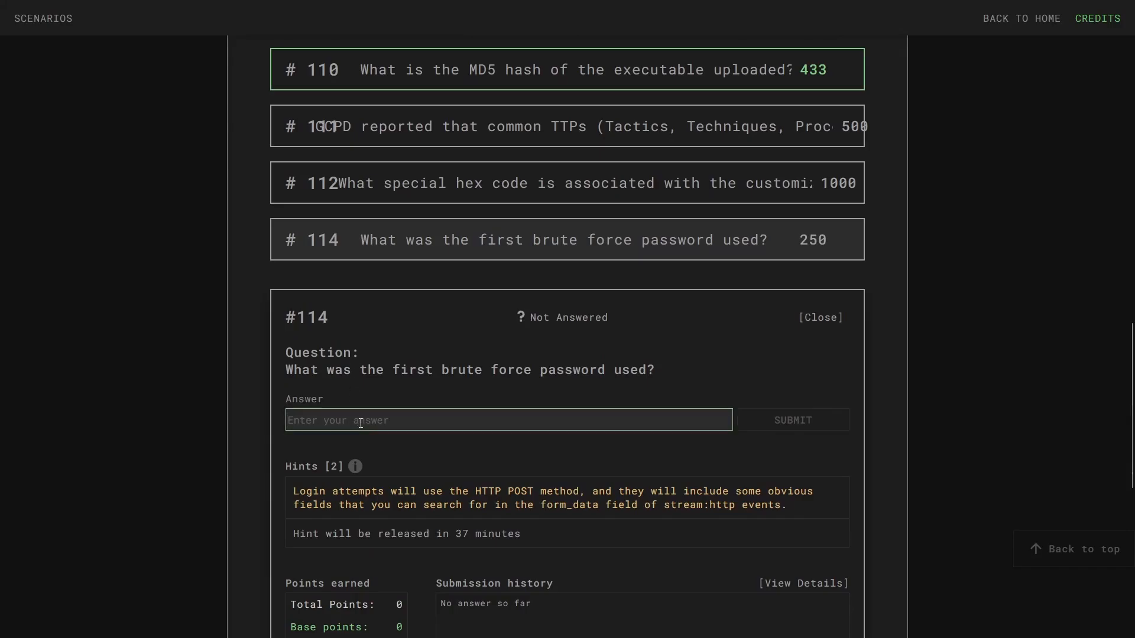
- Submit 12345678 as the answer to question #114
{"action": "type", "text": "12345678"}
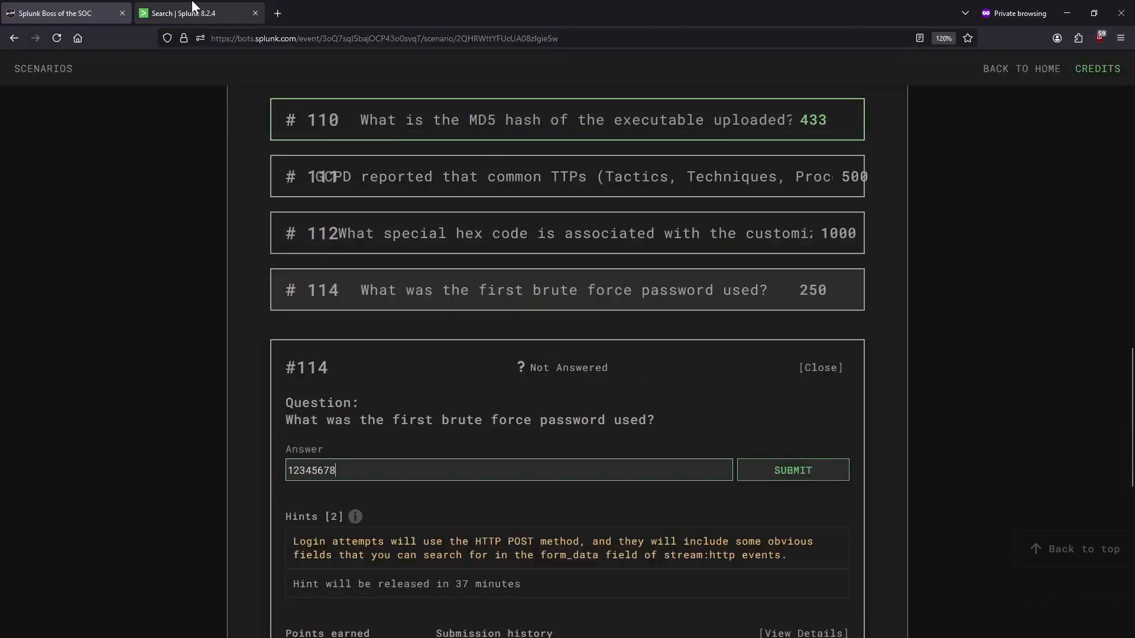
{"action": "left_click", "coordinate": [192, 7]}
{"action": "left_click", "coordinate": [35, 7]}
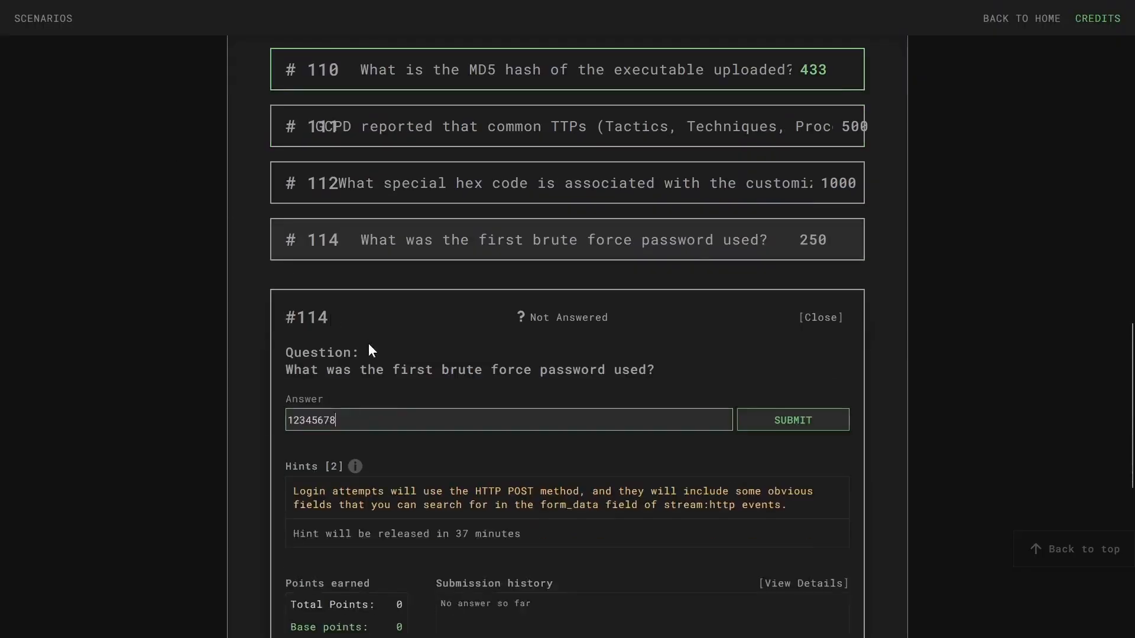
{"action": "type", "text": "8"}
{"action": "key", "text": "Return"}
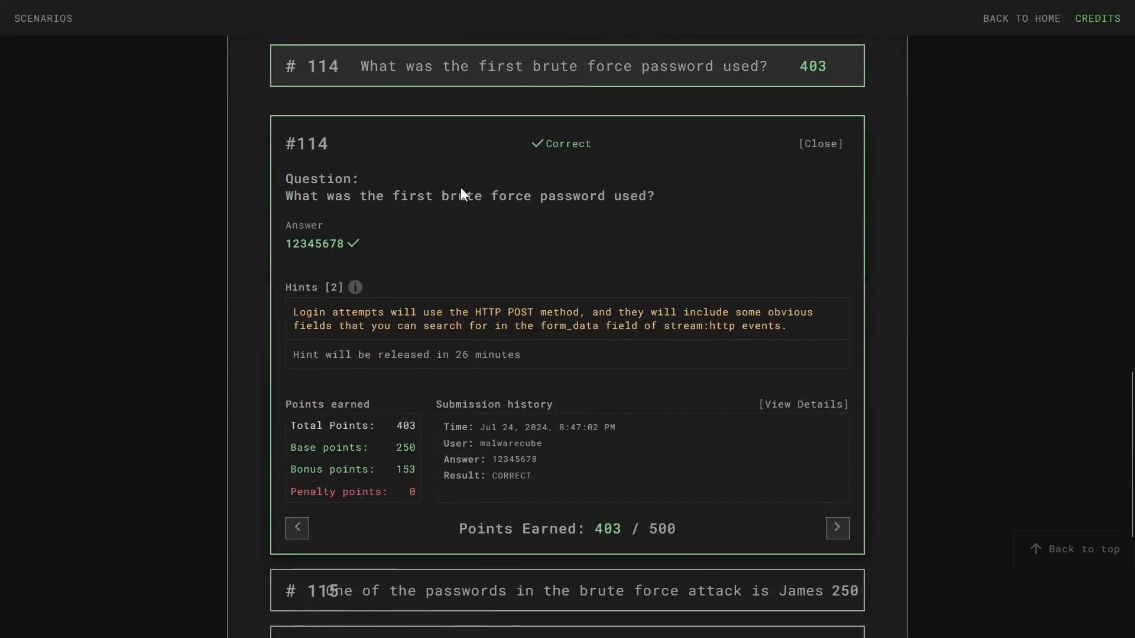
- Answer question #115 with yellow, then return to the Splunk search
{"action": "scroll", "coordinate": [633, 246], "scroll_direction": "down", "scroll_amount": 4}
{"action": "left_click", "coordinate": [450, 253]}
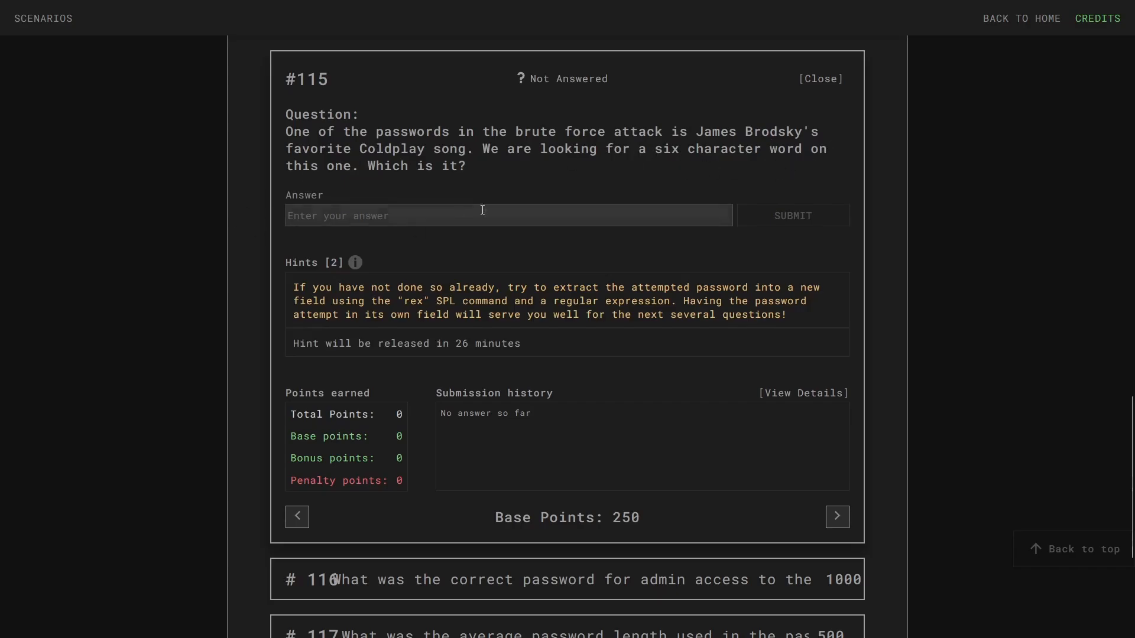
{"action": "left_click", "coordinate": [192, 9]}
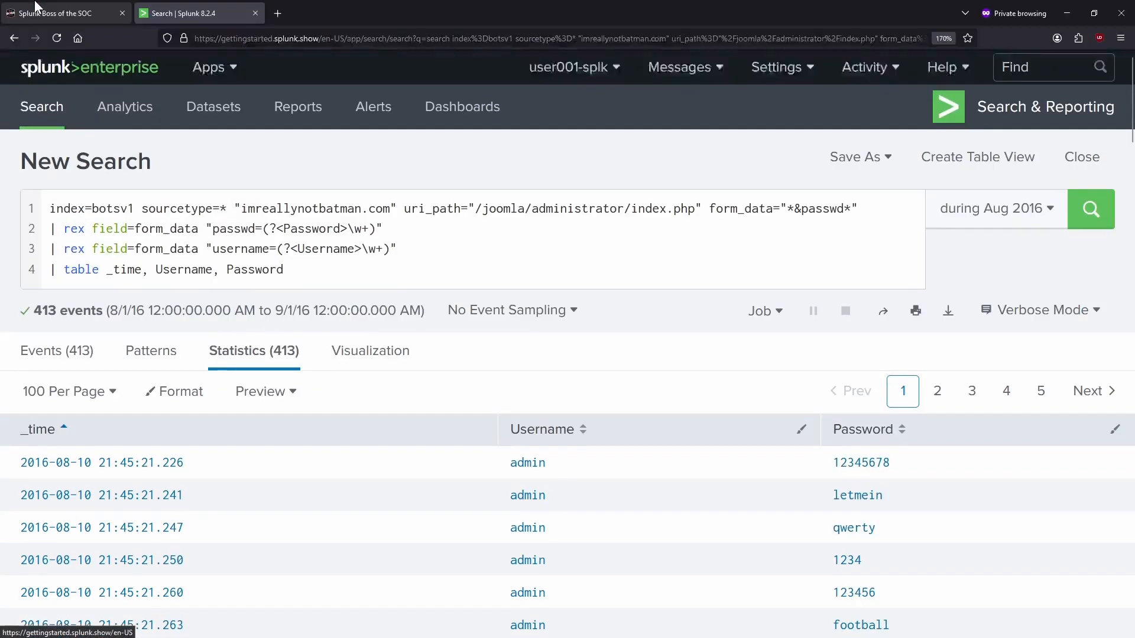
{"action": "left_click", "coordinate": [77, 9]}
{"action": "left_click", "coordinate": [369, 208]}
{"action": "type", "text": "yellow"}
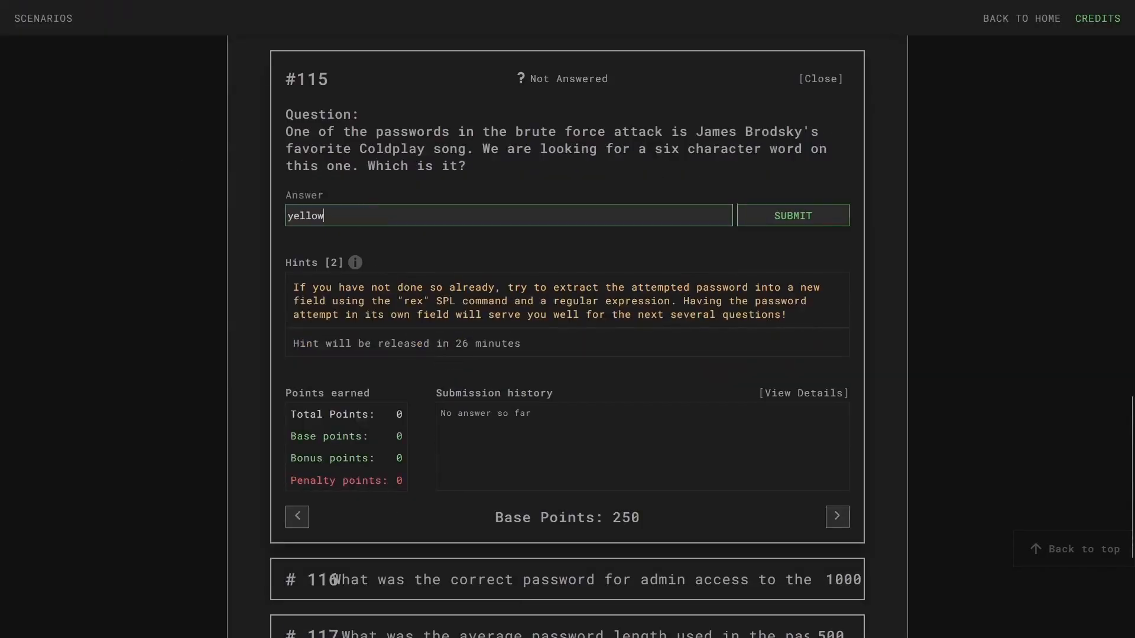
{"action": "key", "text": "Return"}
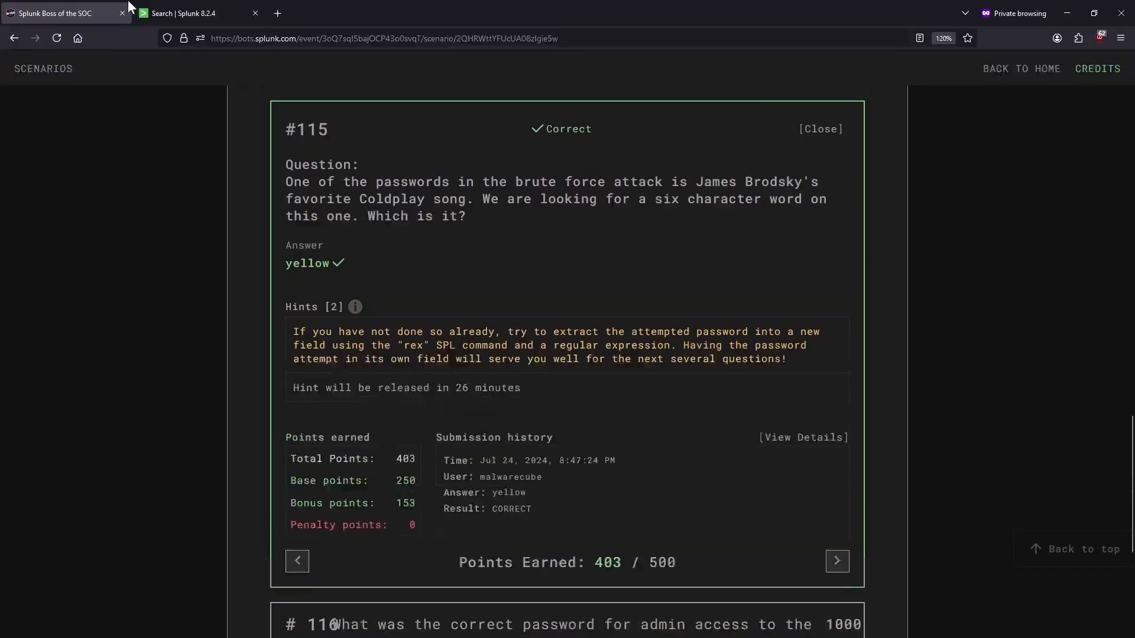
{"action": "left_click", "coordinate": [196, 11]}
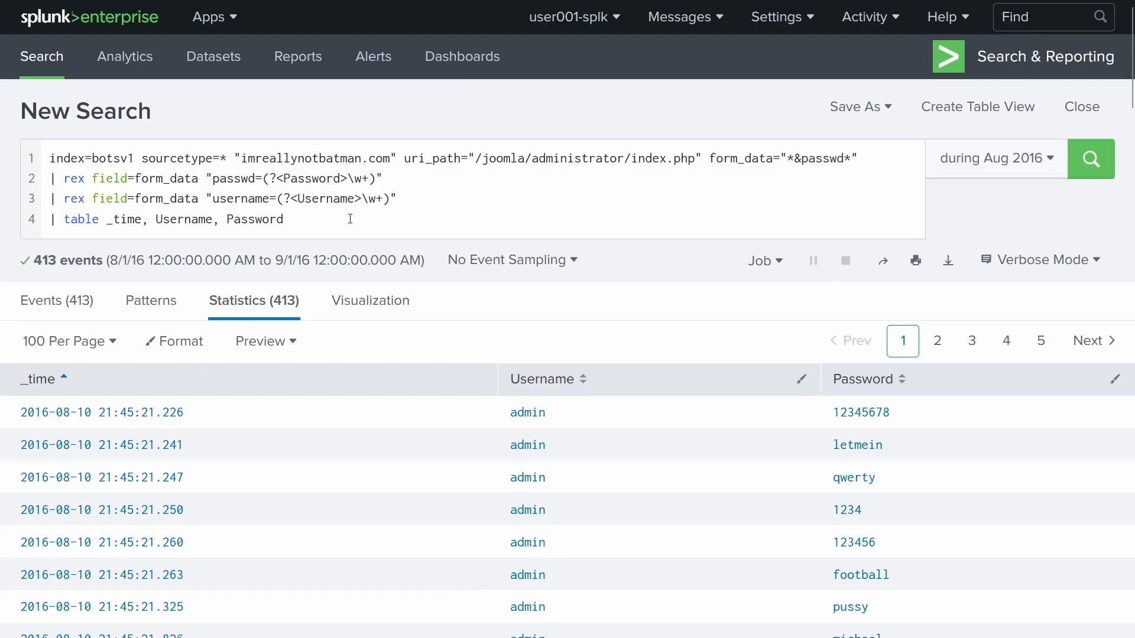
- Insert a "| eval Length=len(Password)" line before the table command and run it
{"action": "left_click", "coordinate": [350, 218]}
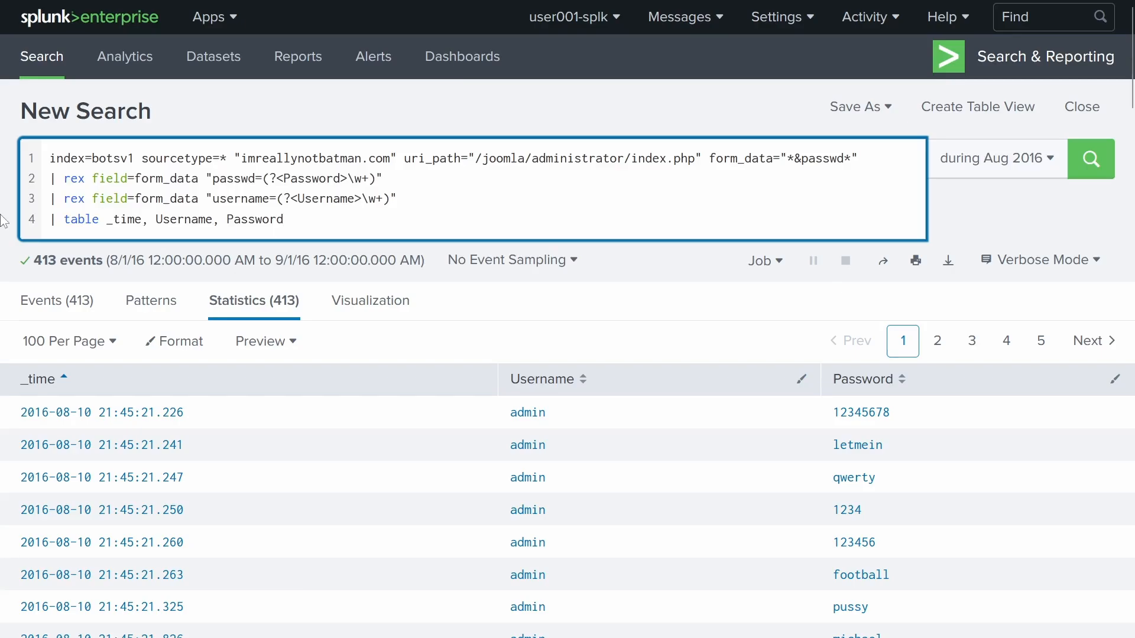
{"action": "left_click_drag", "start_coordinate": [48, 224], "coordinate": [230, 245]}
{"action": "left_click", "coordinate": [454, 210]}
{"action": "left_click", "coordinate": [439, 199]}
{"action": "key", "text": "Return"}
{"action": "type", "text": "| eval"}
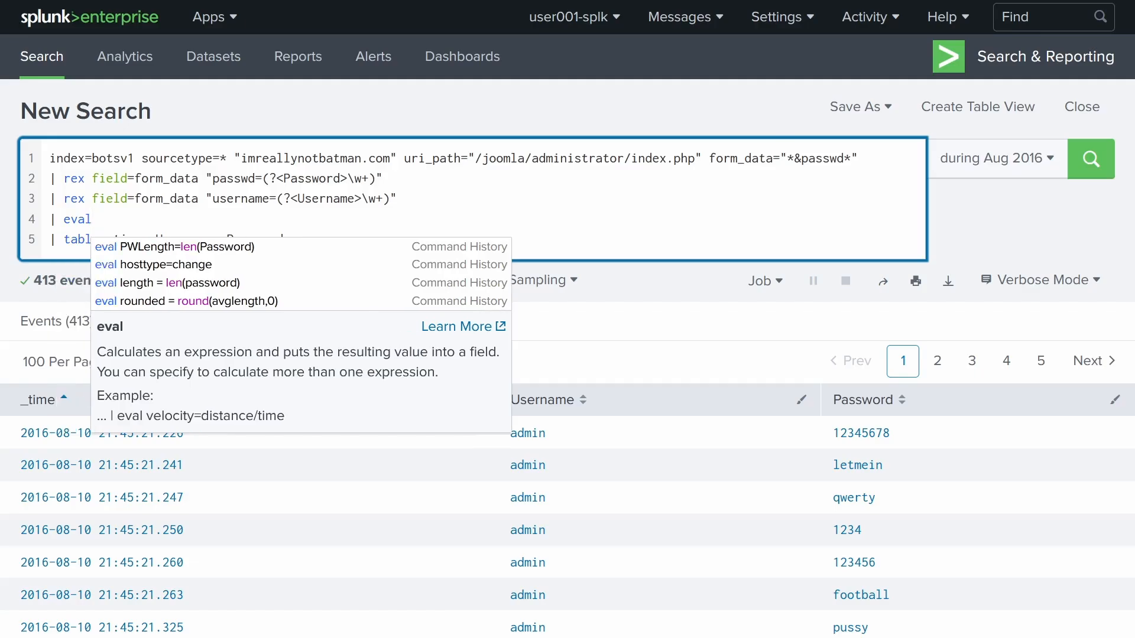
{"action": "type", "text": "Length"}
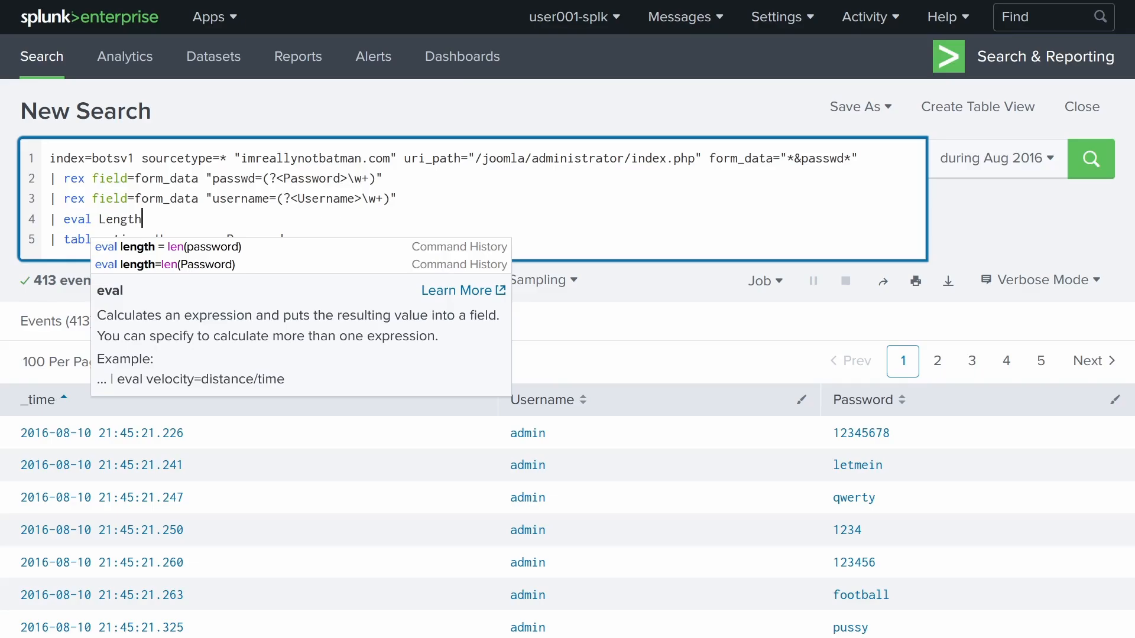
{"action": "type", "text": "="}
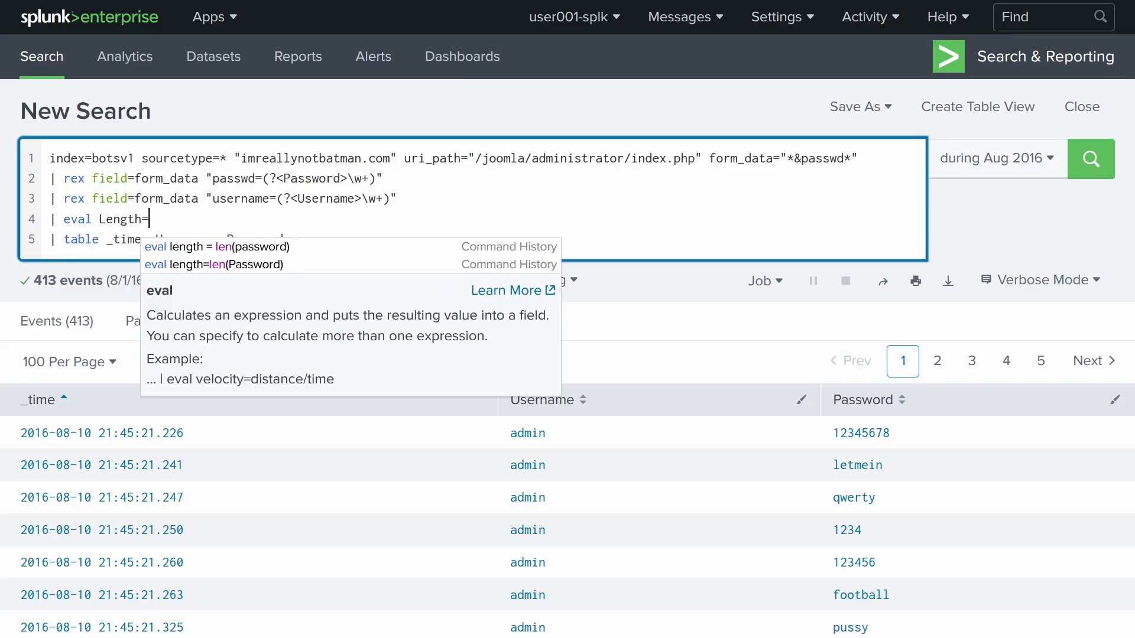
{"action": "type", "text": "len("}
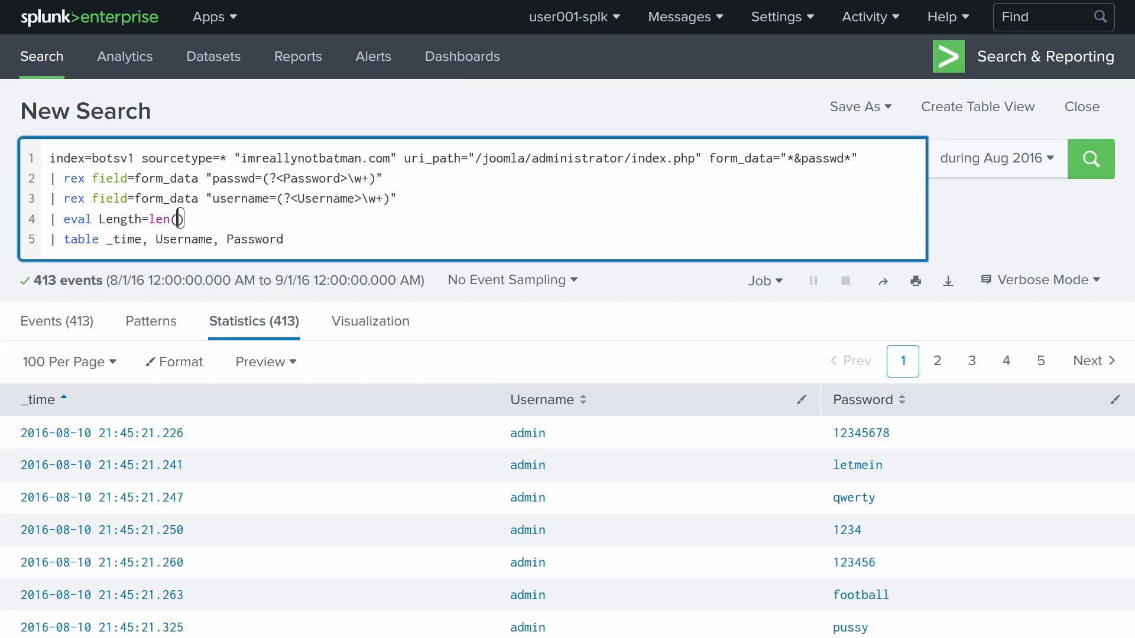
{"action": "type", "text": "Password"}
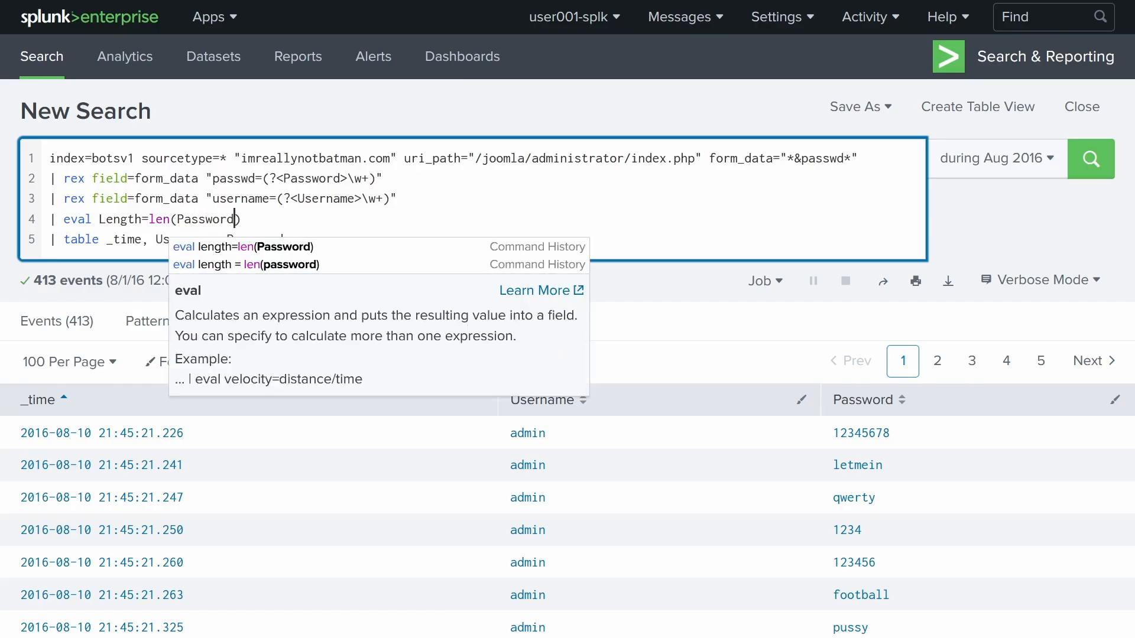
{"action": "key", "text": "Return"}
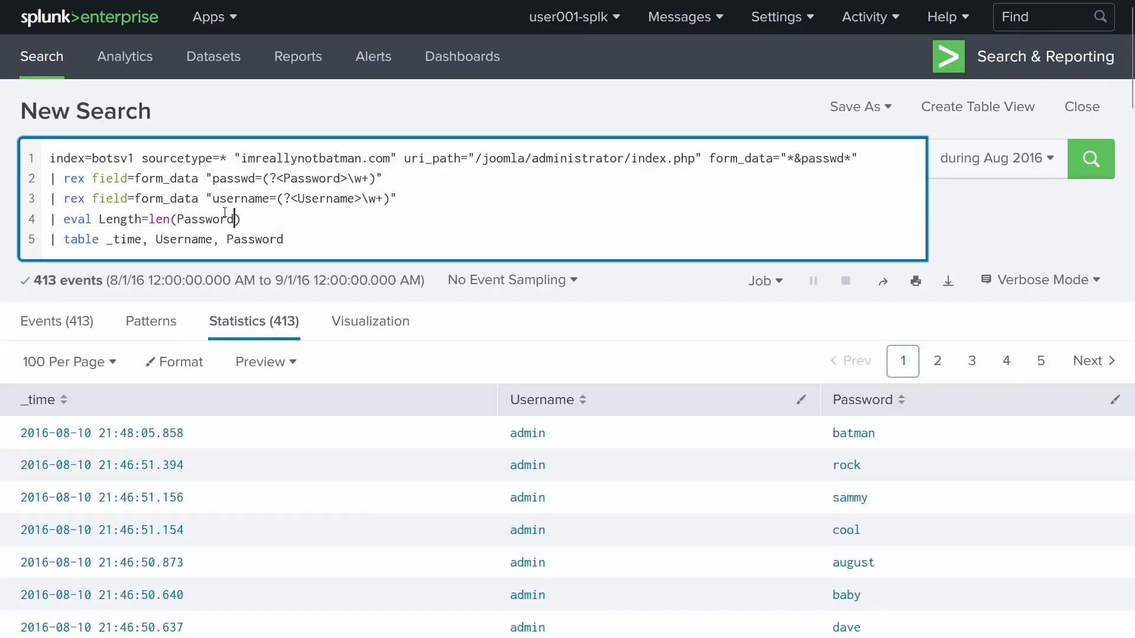
- Append Length to the table fields and rerun to show the Length column
{"action": "left_click", "coordinate": [305, 237]}
{"action": "type", "text": ","}
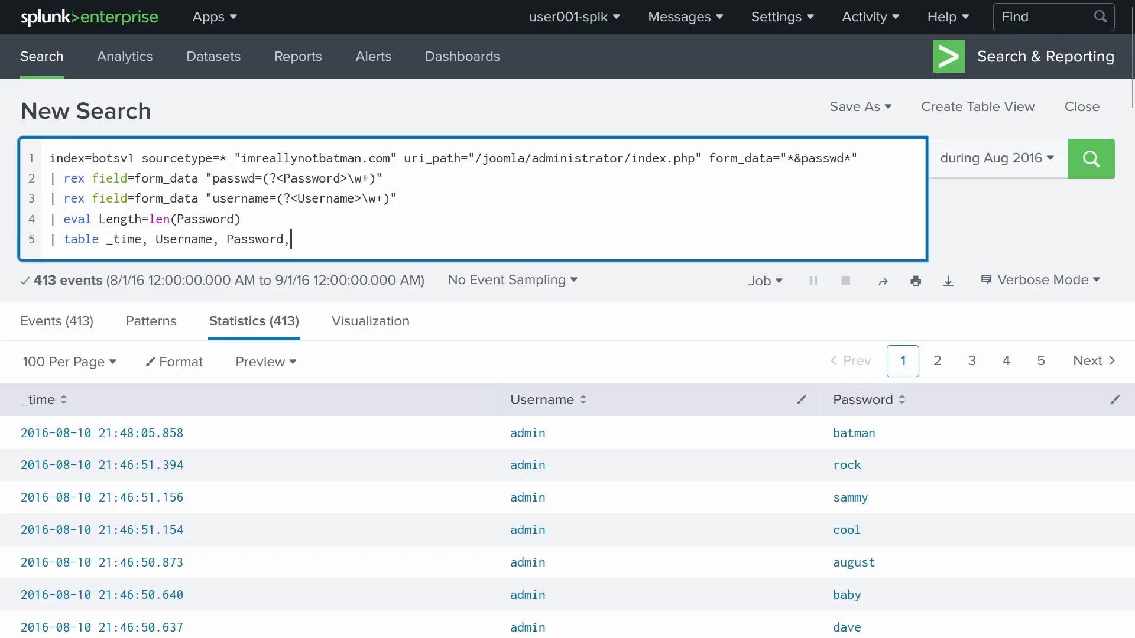
{"action": "type", "text": " Length"}
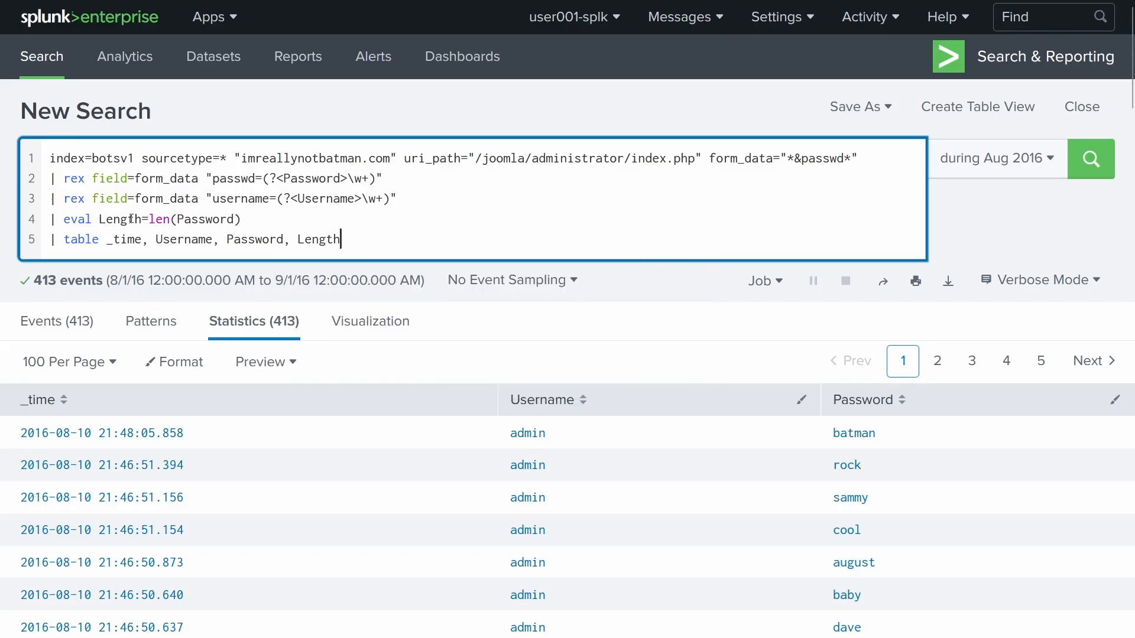
{"action": "double_click", "coordinate": [320, 238]}
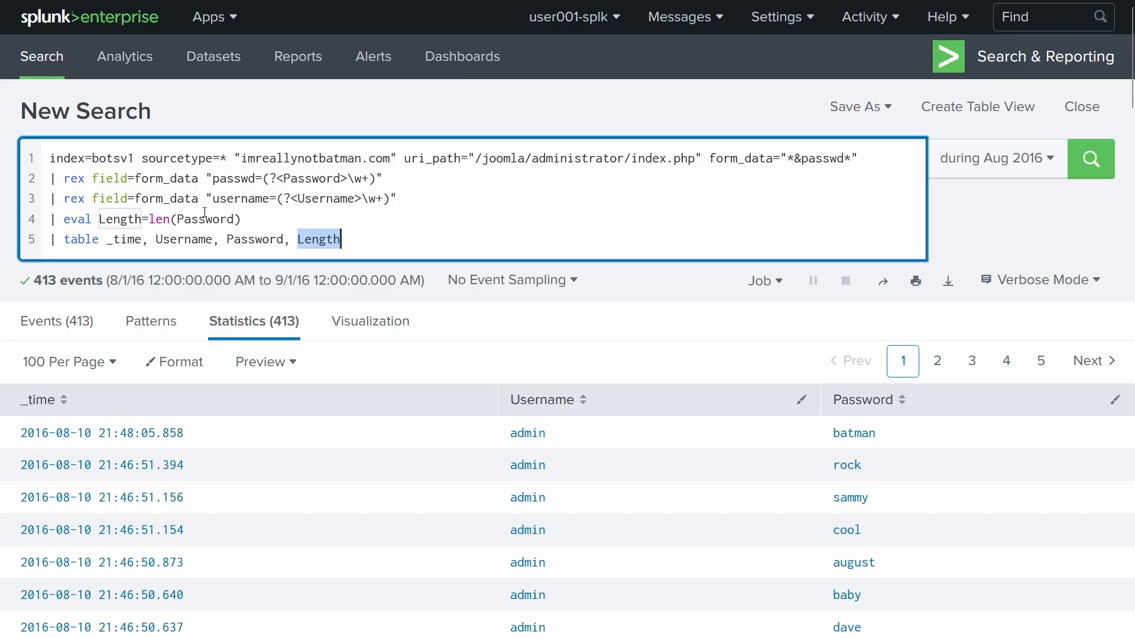
{"action": "double_click", "coordinate": [158, 217]}
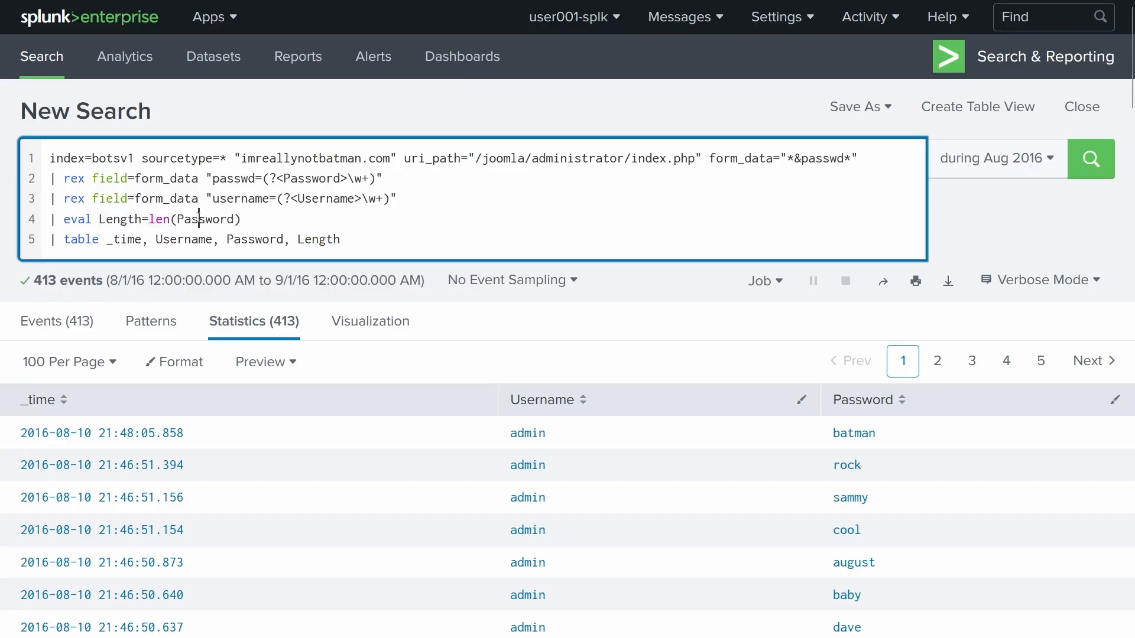
{"action": "double_click", "coordinate": [201, 219]}
{"action": "double_click", "coordinate": [308, 178]}
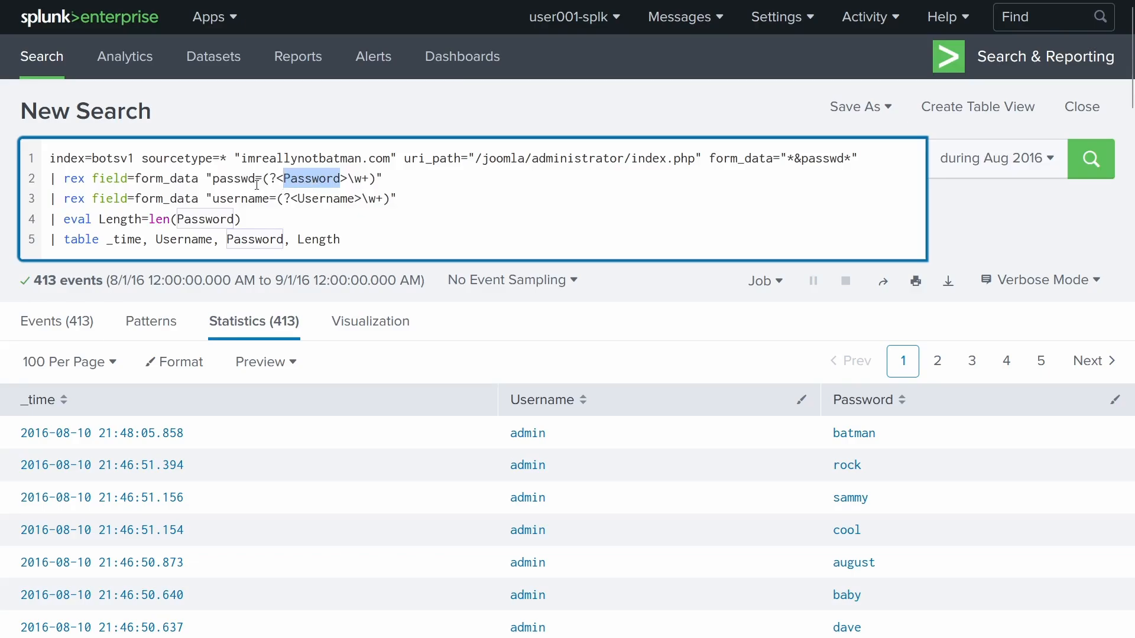
{"action": "double_click", "coordinate": [190, 217]}
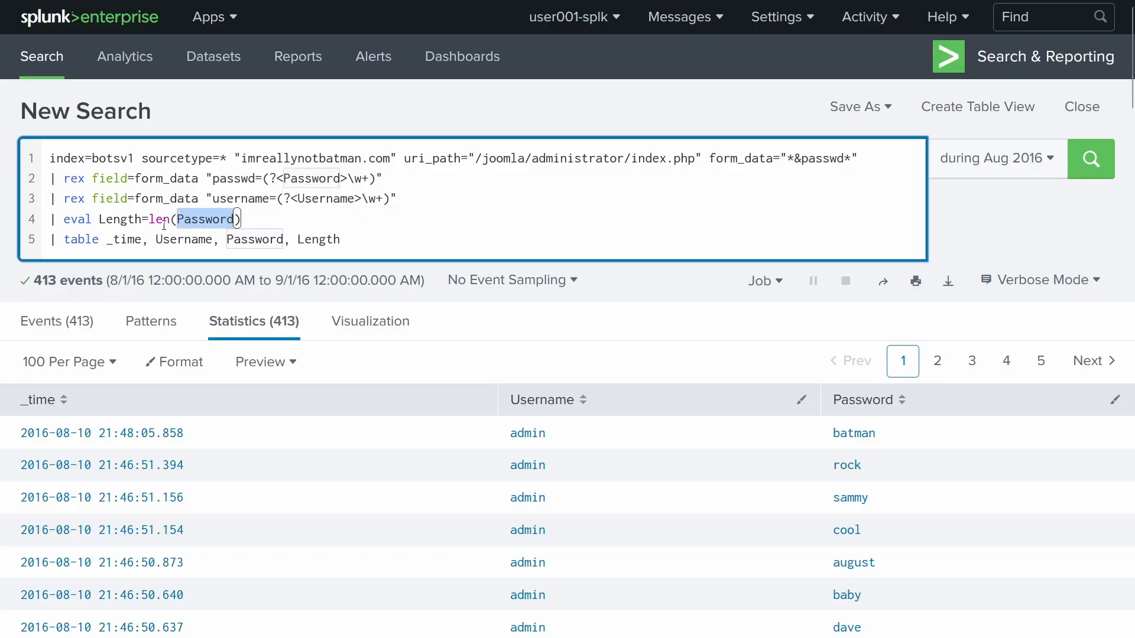
{"action": "left_click", "coordinate": [371, 234]}
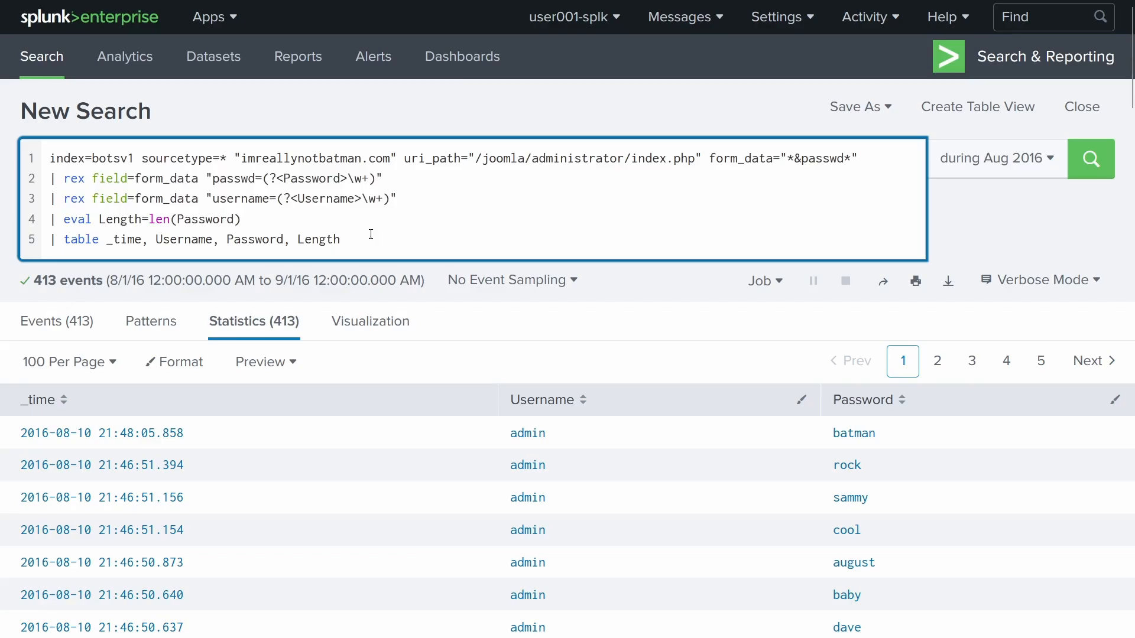
{"action": "key", "text": "Return"}
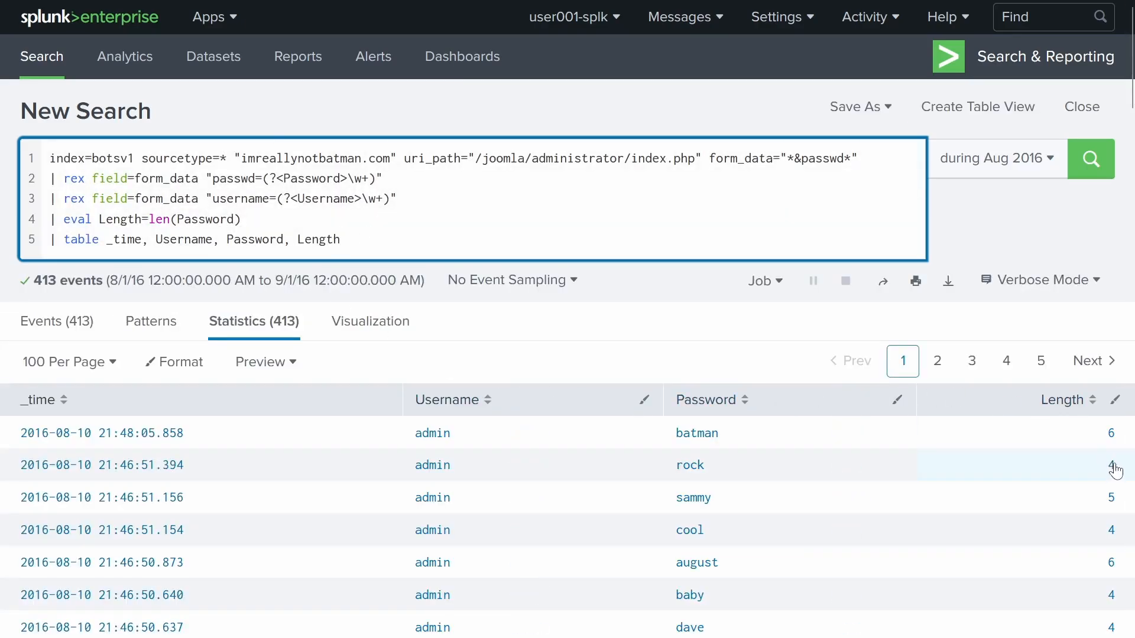
{"action": "scroll", "coordinate": [1059, 321], "scroll_direction": "down", "scroll_amount": 5}
- Add a '| search Length=6' line after the eval line and run the search
{"action": "scroll", "coordinate": [992, 420], "scroll_direction": "up", "scroll_amount": 5}
{"action": "left_click", "coordinate": [289, 222]}
{"action": "key", "text": "shift+Return"}
{"action": "type", "text": "| se"}
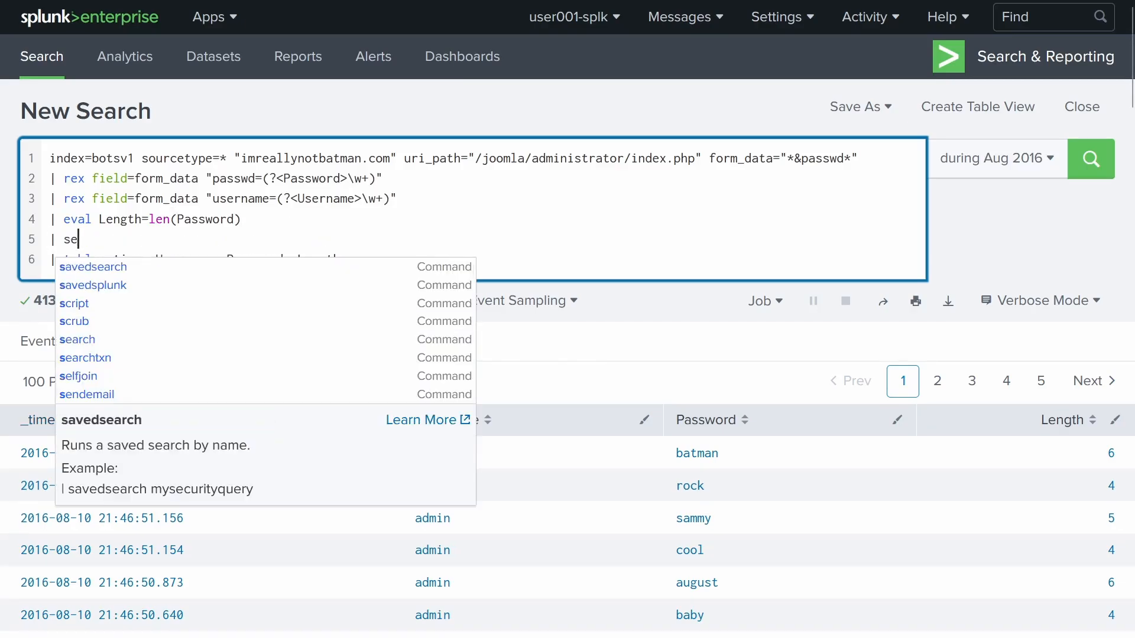
{"action": "type", "text": "arch L"}
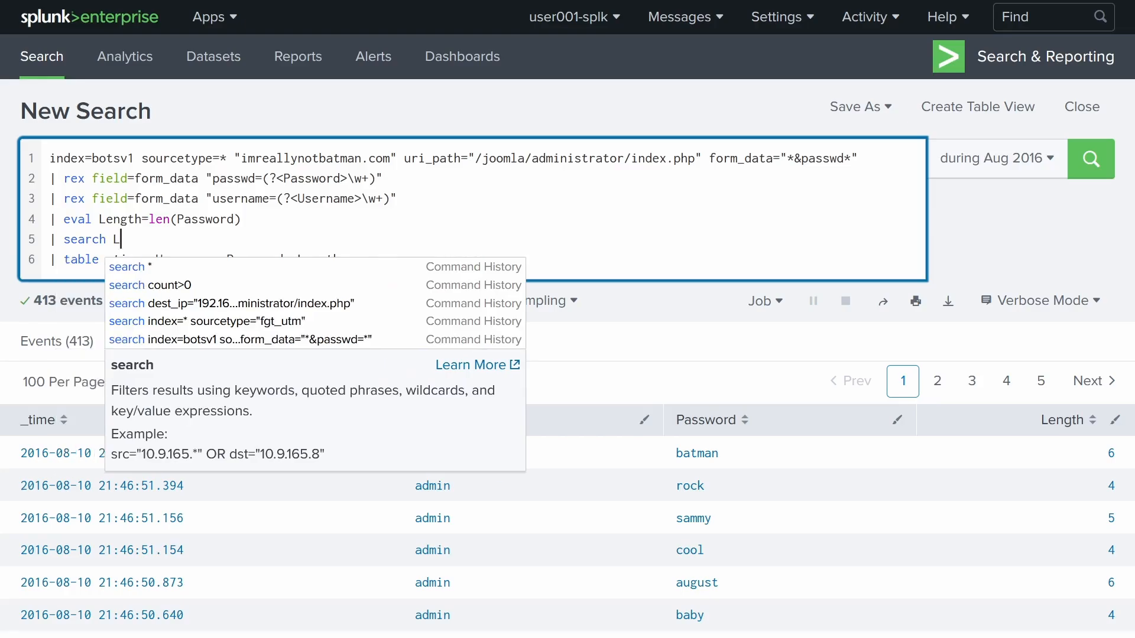
{"action": "type", "text": "ength=6"}
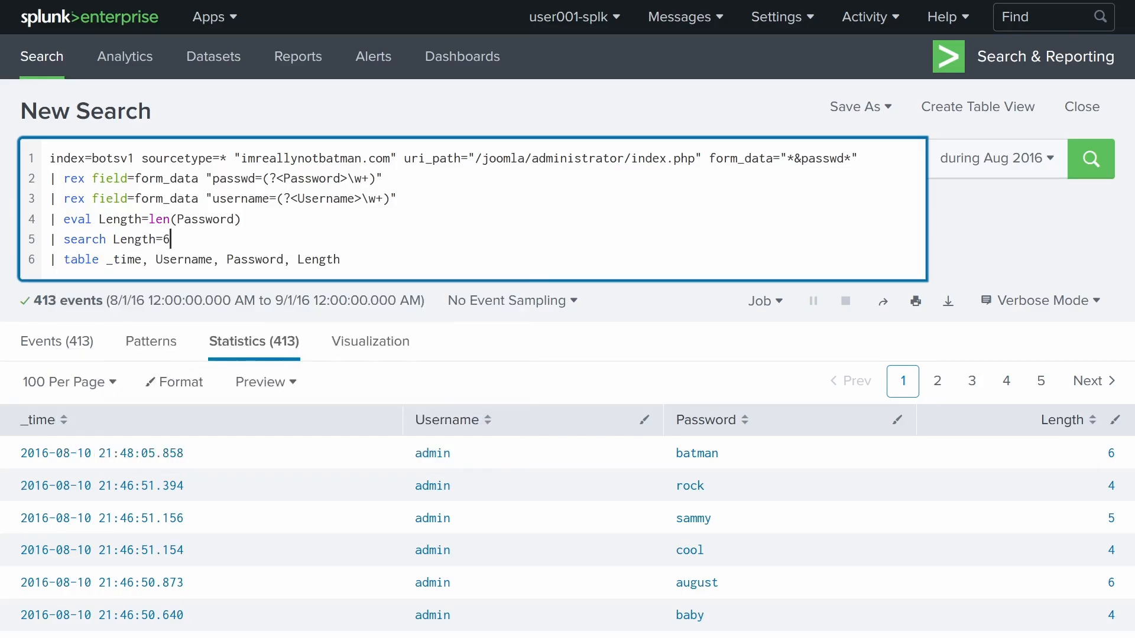
{"action": "key", "text": "Return"}
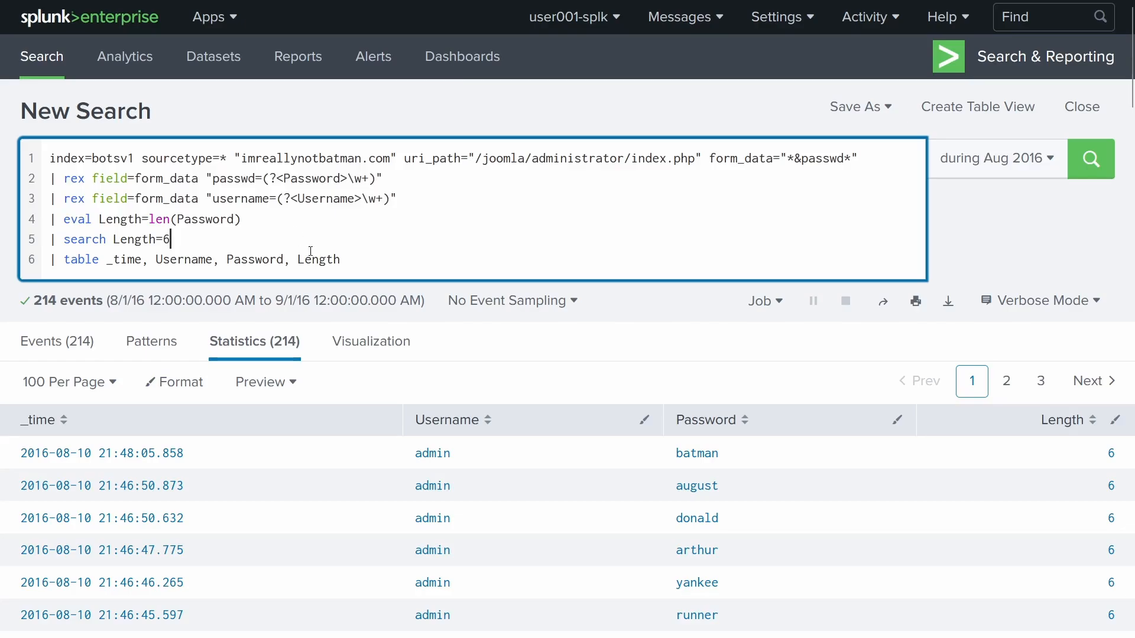
- Review the 214 six-character password results, briefly highlighting the event count
{"action": "scroll", "coordinate": [319, 266], "scroll_direction": "down", "scroll_amount": 4}
{"action": "scroll", "coordinate": [1100, 237], "scroll_direction": "down", "scroll_amount": 2}
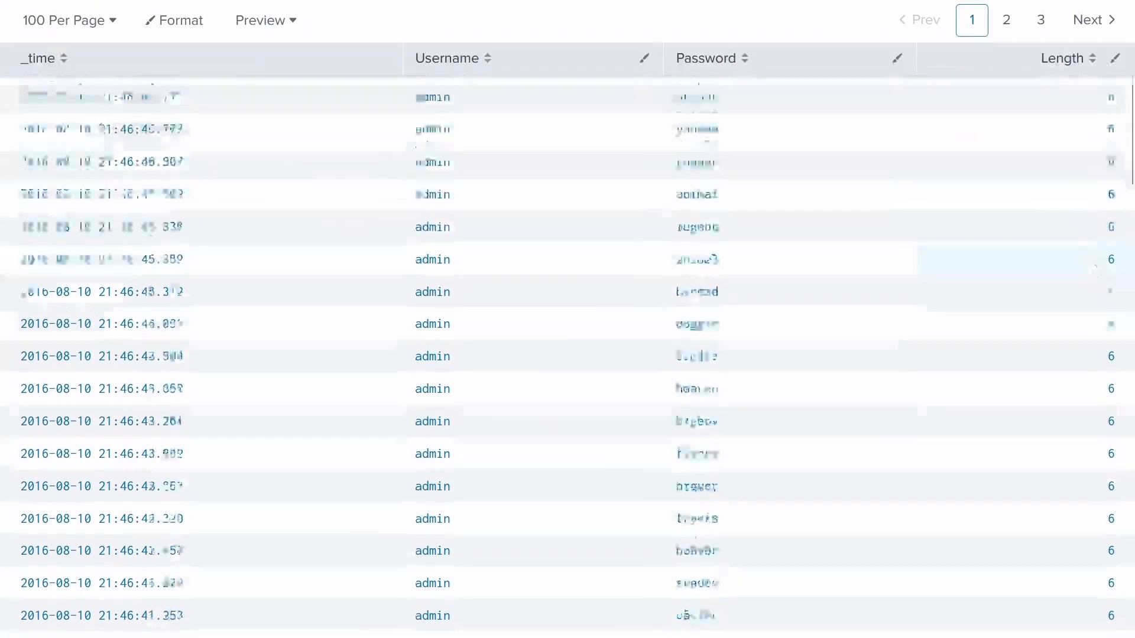
{"action": "scroll", "coordinate": [1069, 360], "scroll_direction": "down", "scroll_amount": 5}
{"action": "scroll", "coordinate": [667, 446], "scroll_direction": "up", "scroll_amount": 10}
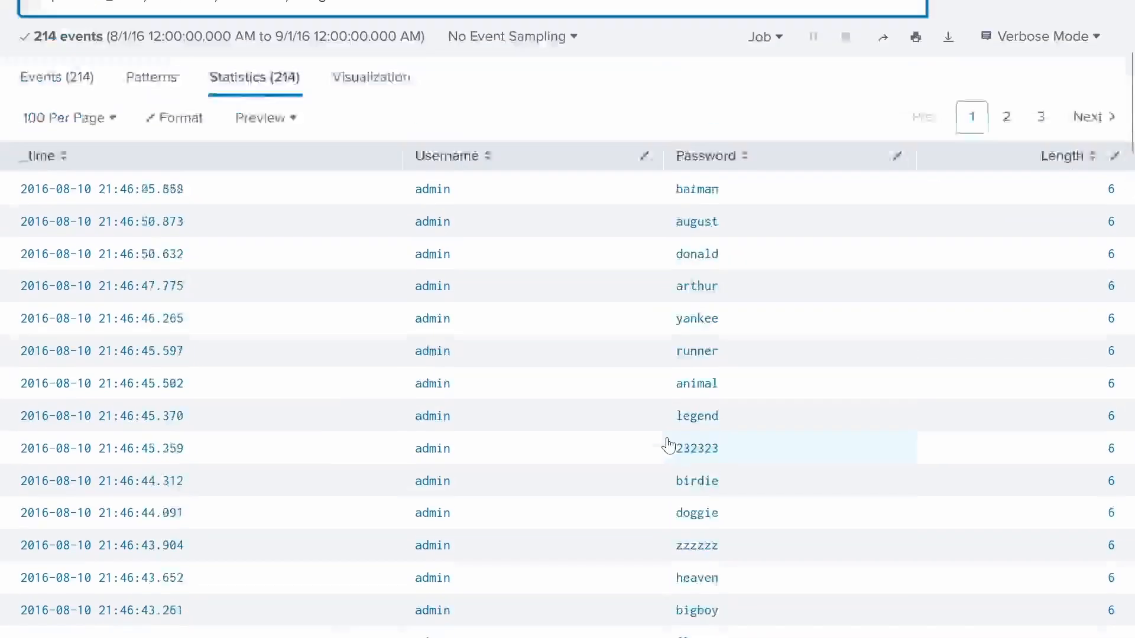
{"action": "scroll", "coordinate": [668, 446], "scroll_direction": "up", "scroll_amount": 5}
{"action": "left_click_drag", "start_coordinate": [33, 301], "coordinate": [93, 304]}
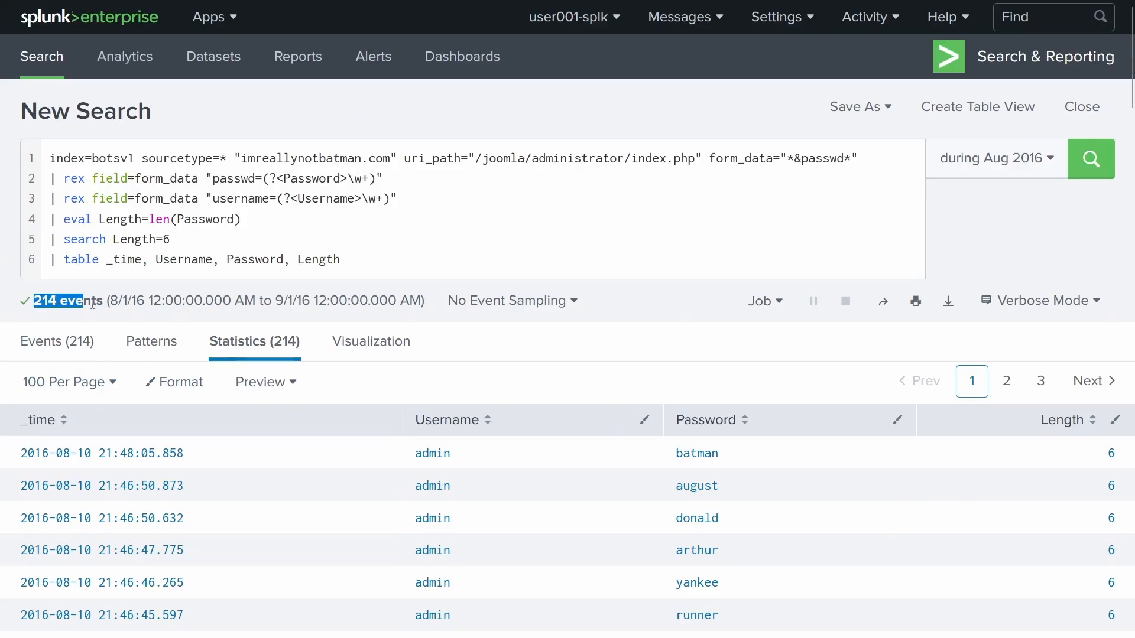
{"action": "left_click", "coordinate": [93, 304]}
{"action": "scroll", "coordinate": [595, 413], "scroll_direction": "down", "scroll_amount": 20}
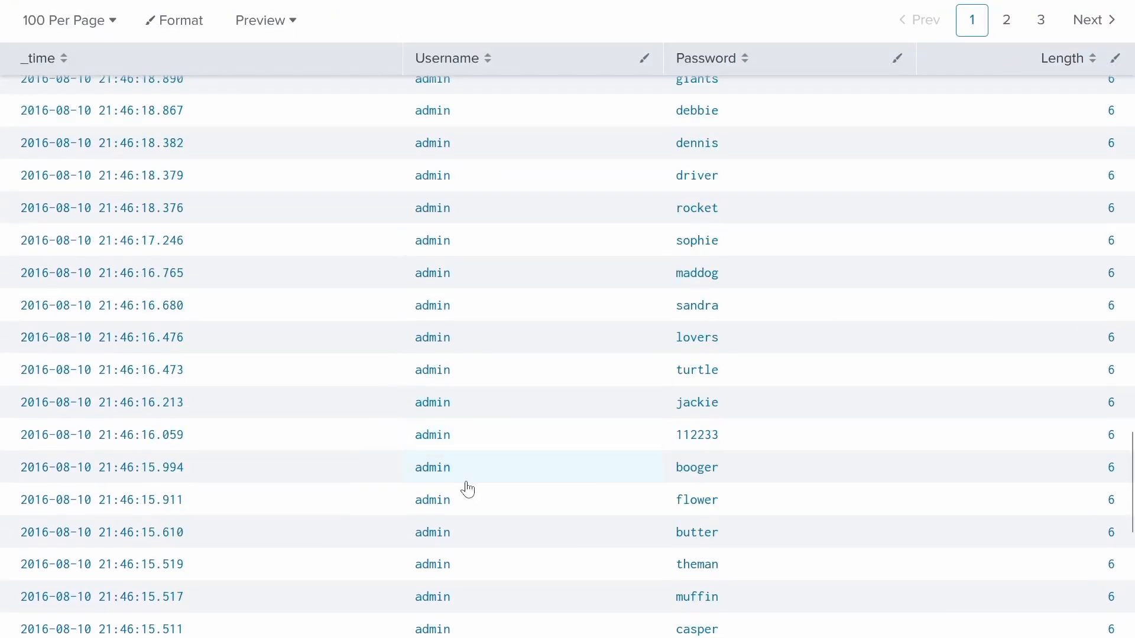
{"action": "scroll", "coordinate": [468, 489], "scroll_direction": "down", "scroll_amount": 8}
{"action": "scroll", "coordinate": [514, 459], "scroll_direction": "up", "scroll_amount": 20}
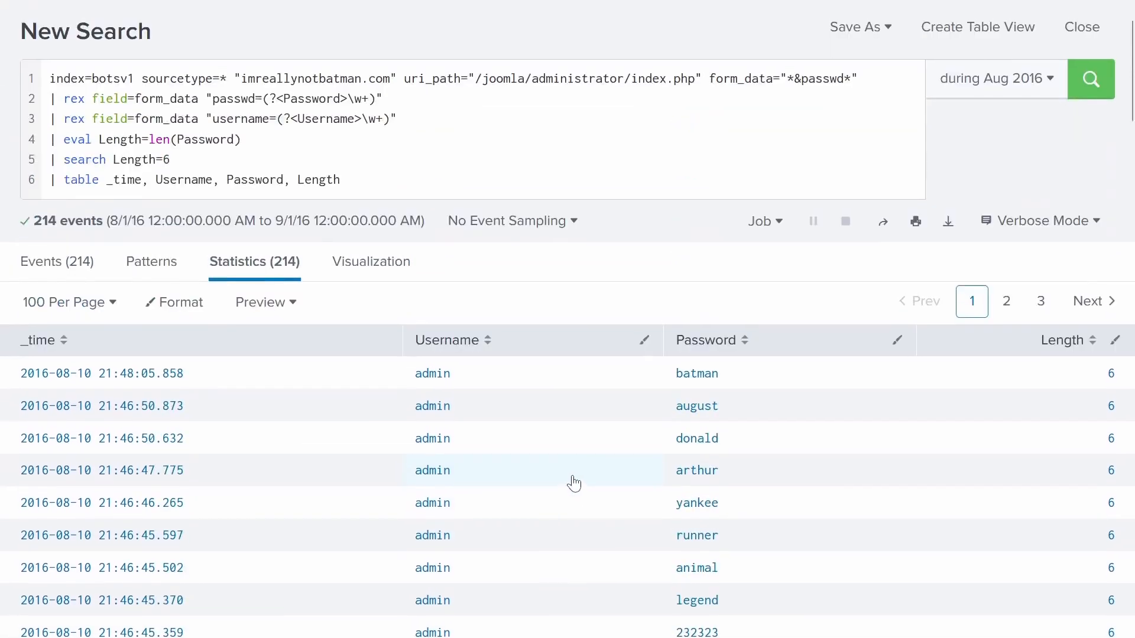
{"action": "scroll", "coordinate": [562, 499], "scroll_direction": "down", "scroll_amount": 4}
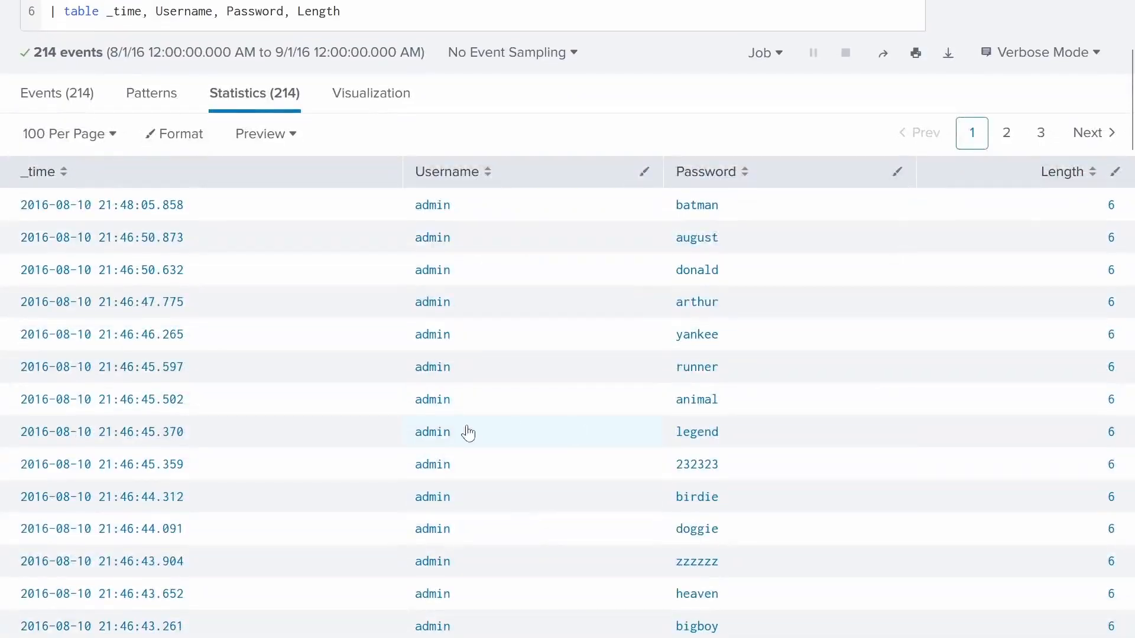
{"action": "scroll", "coordinate": [414, 396], "scroll_direction": "down", "scroll_amount": 4}
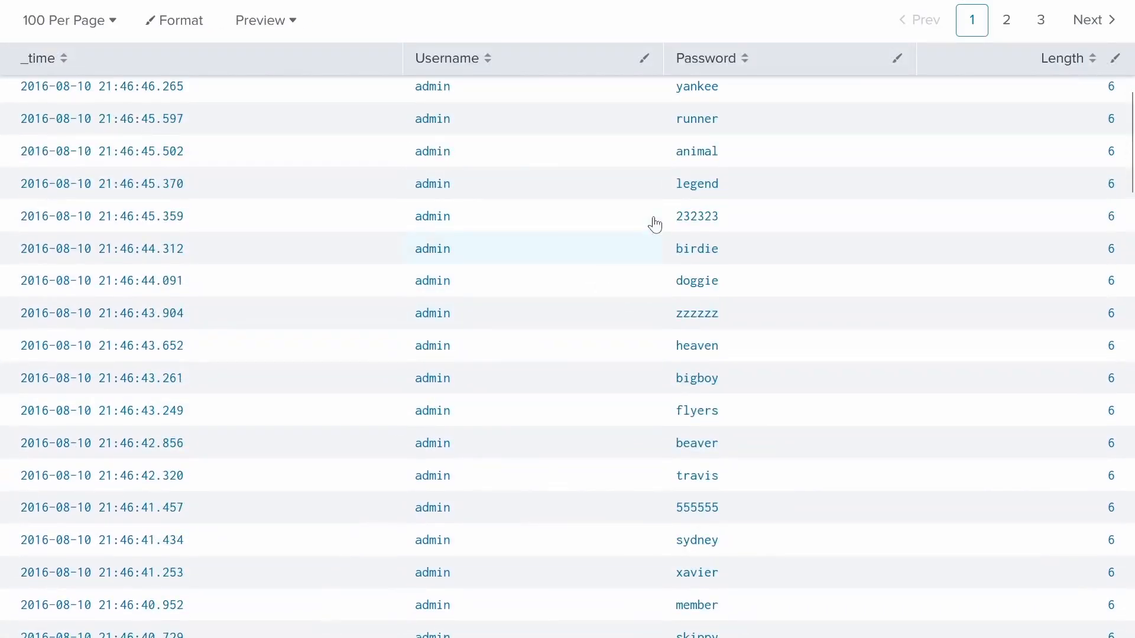
{"action": "scroll", "coordinate": [603, 462], "scroll_direction": "up", "scroll_amount": 8}
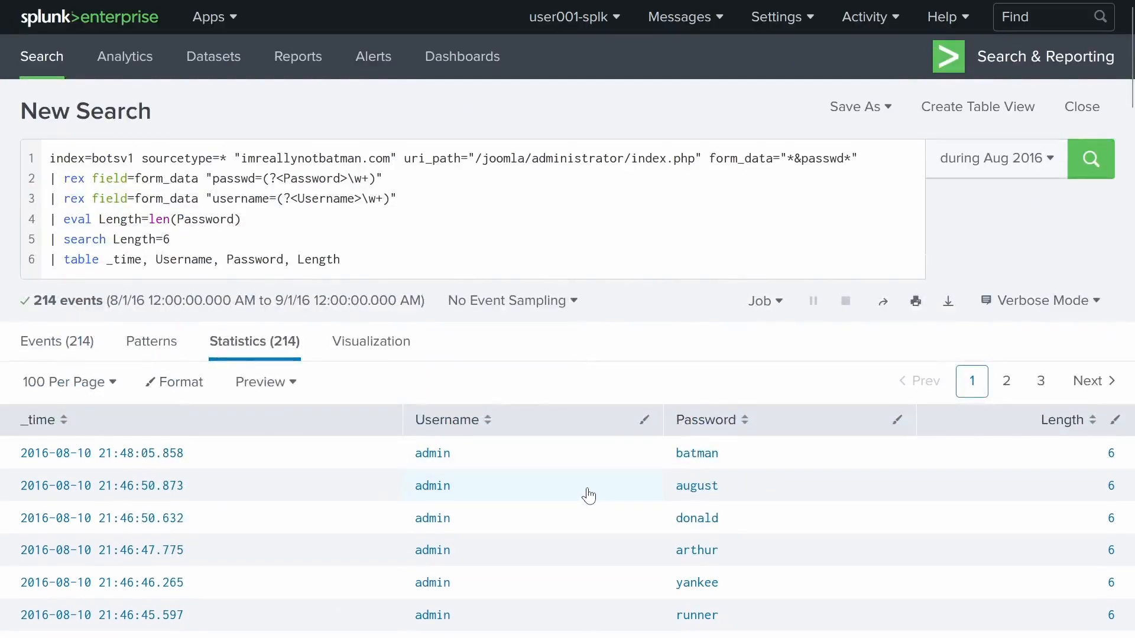
- Check the scoreboard question, then edit the length filter value from 6 to 4
{"action": "mouse_move", "coordinate": [6, 2]}
{"action": "left_click", "coordinate": [69, 3]}
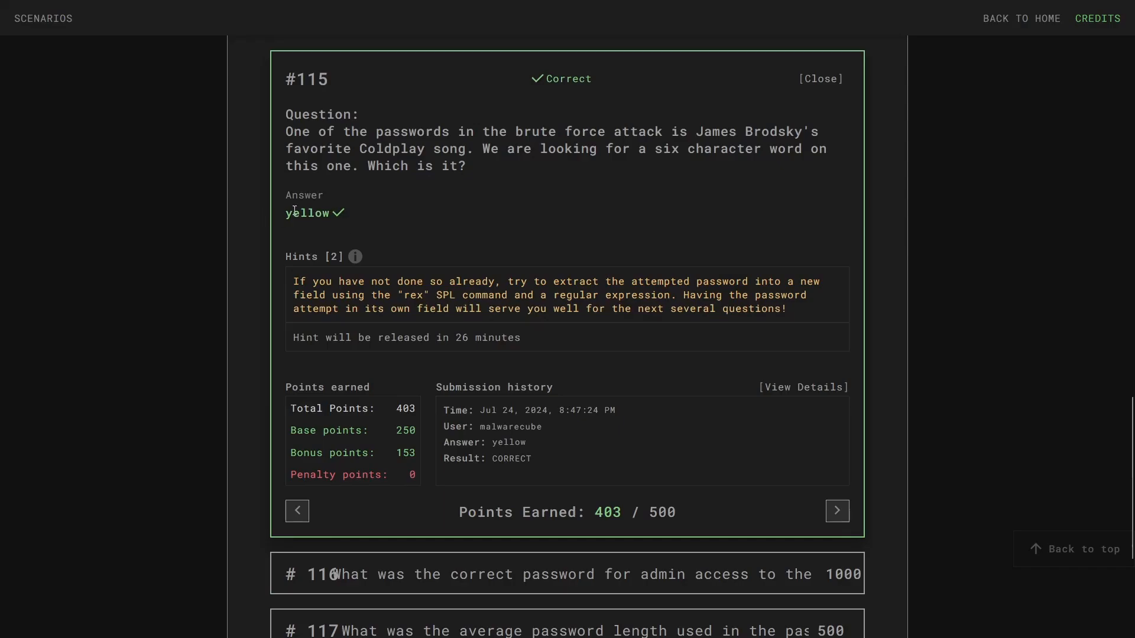
{"action": "left_click", "coordinate": [186, 3]}
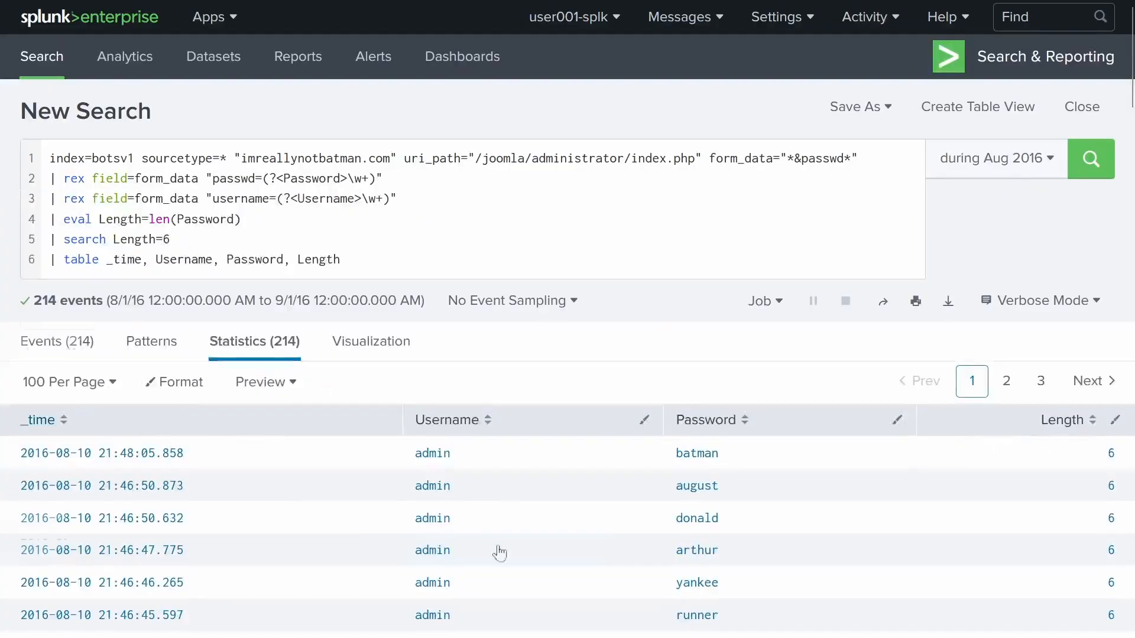
{"action": "left_click", "coordinate": [175, 240]}
{"action": "key", "text": "BackSpace"}
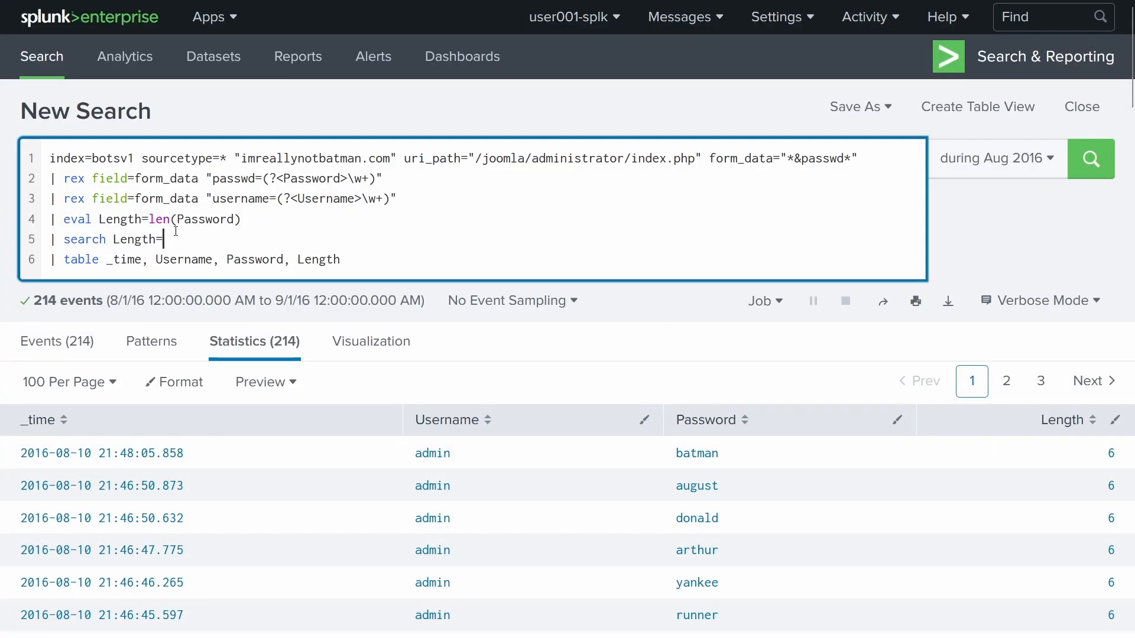
{"action": "type", "text": "4"}
{"action": "scroll", "coordinate": [504, 444], "scroll_direction": "down", "scroll_amount": 4}
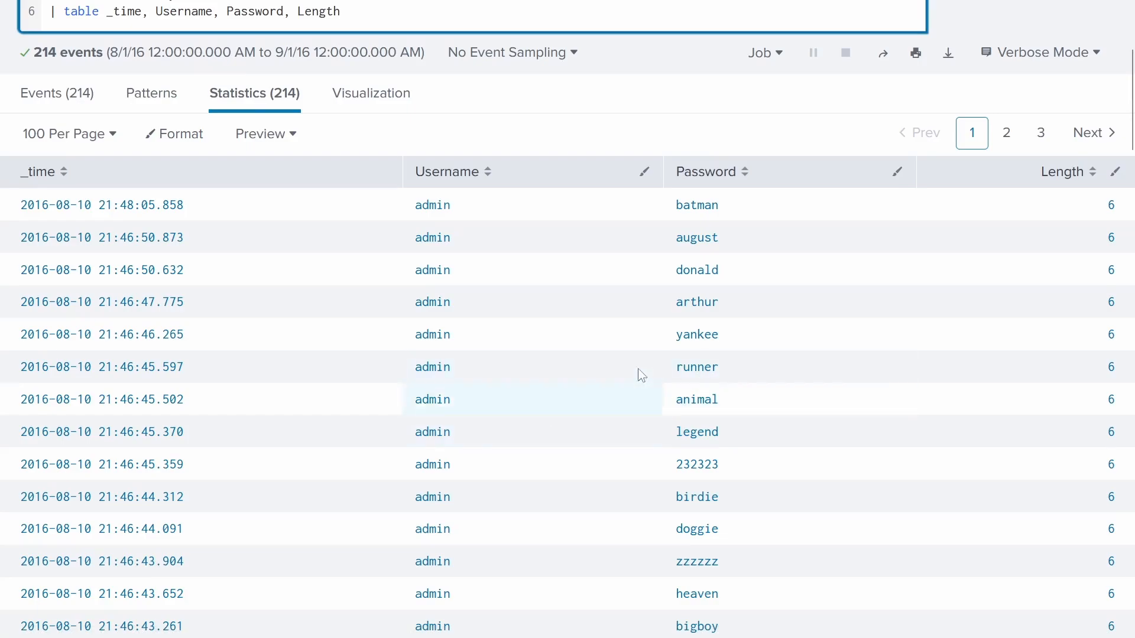
{"action": "scroll", "coordinate": [641, 374], "scroll_direction": "down", "scroll_amount": 8}
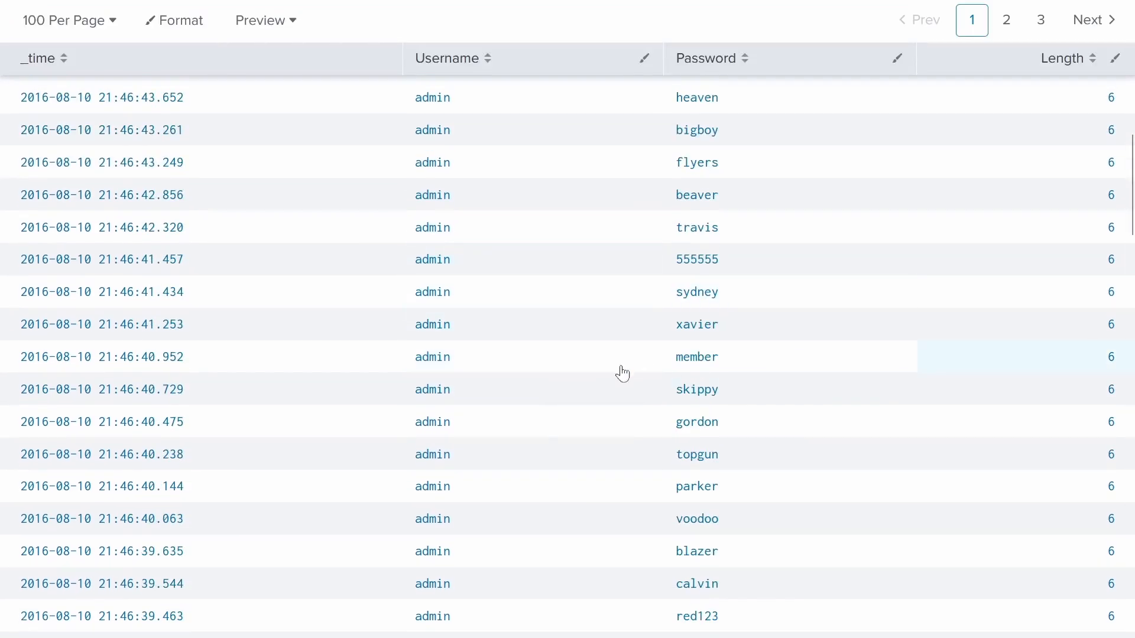
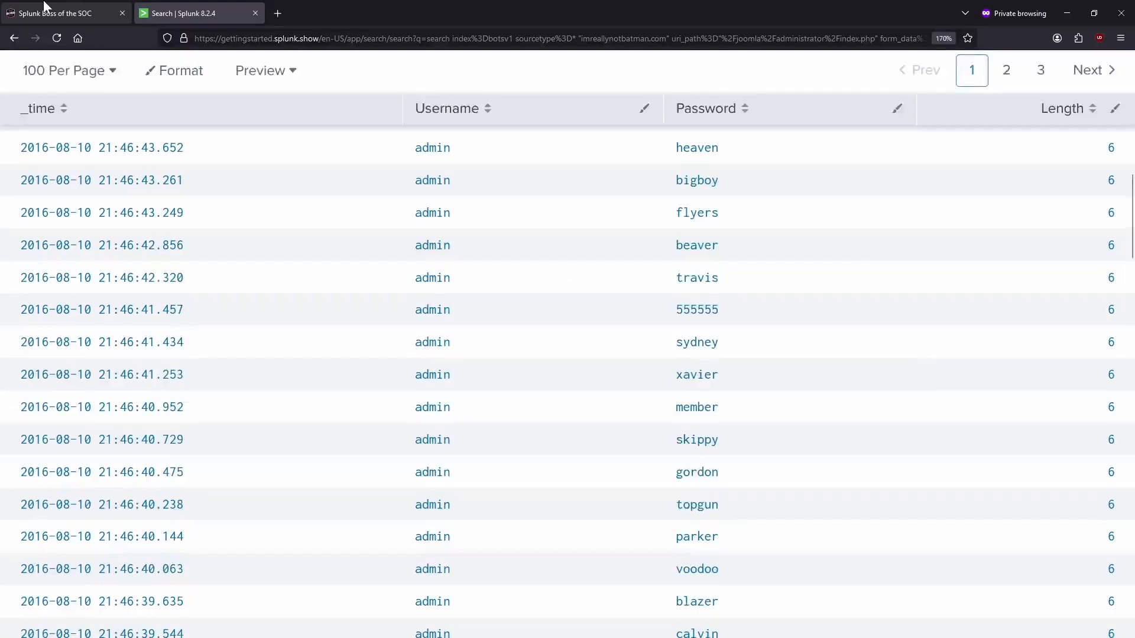
- Expand and read scenario question #116 on the questions page
{"action": "left_click", "coordinate": [45, 13]}
{"action": "scroll", "coordinate": [468, 416], "scroll_direction": "down", "scroll_amount": 3}
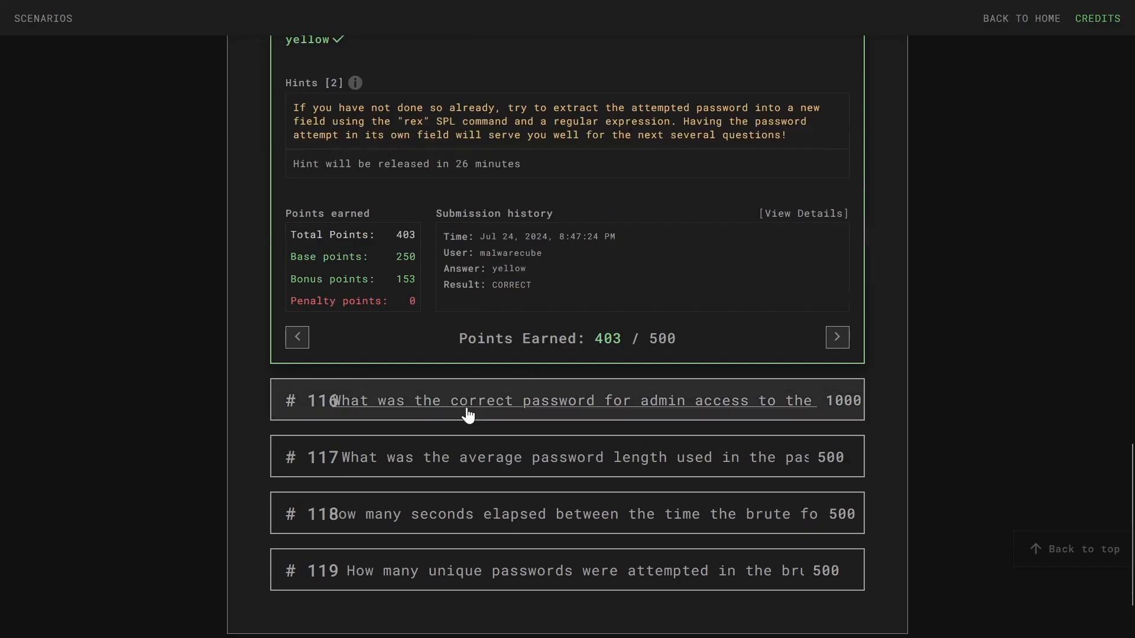
{"action": "left_click", "coordinate": [467, 414]}
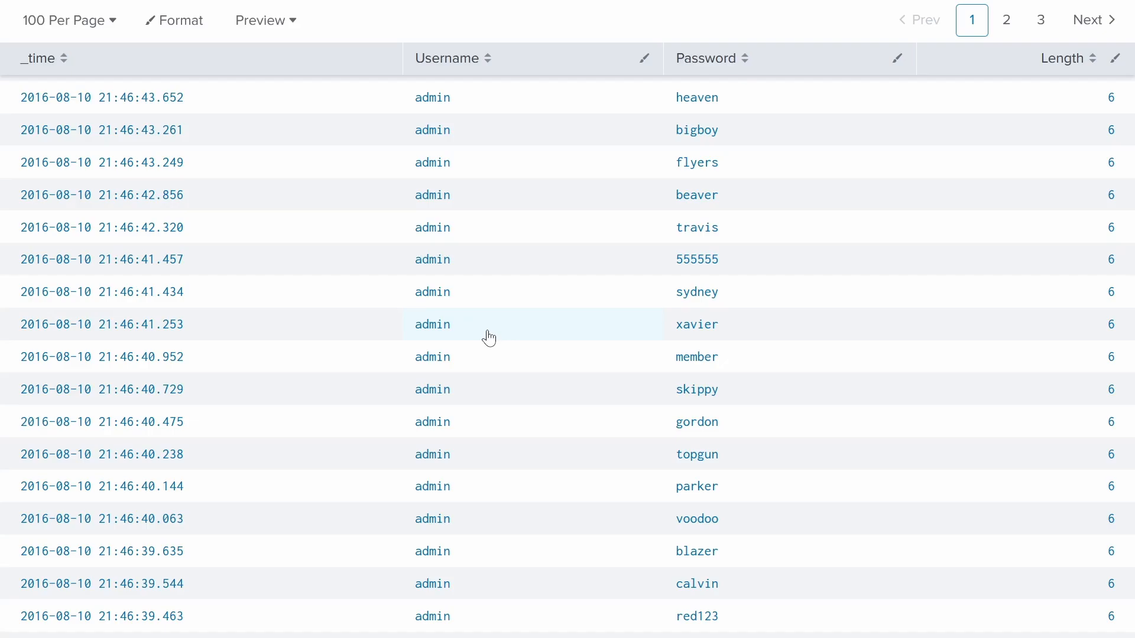
{"action": "scroll", "coordinate": [367, 363], "scroll_direction": "up", "scroll_amount": 8}
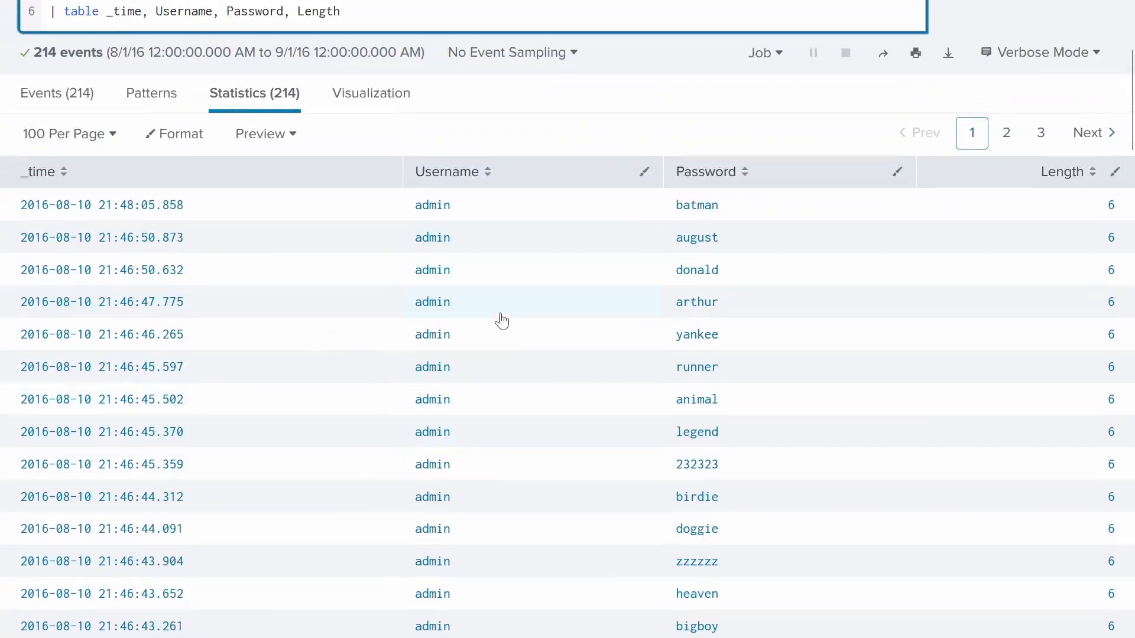
{"action": "scroll", "coordinate": [534, 290], "scroll_direction": "up", "scroll_amount": 4}
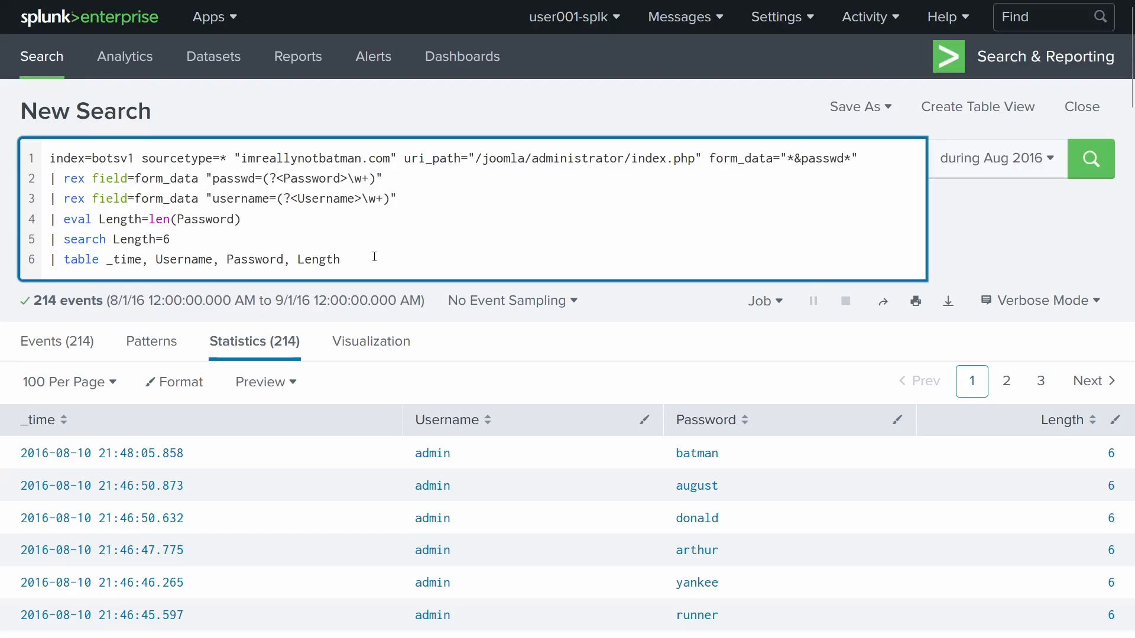
- Try deleting query lines and the Length column, undoing each change
{"action": "left_click_drag", "start_coordinate": [348, 260], "coordinate": [13, 225]}
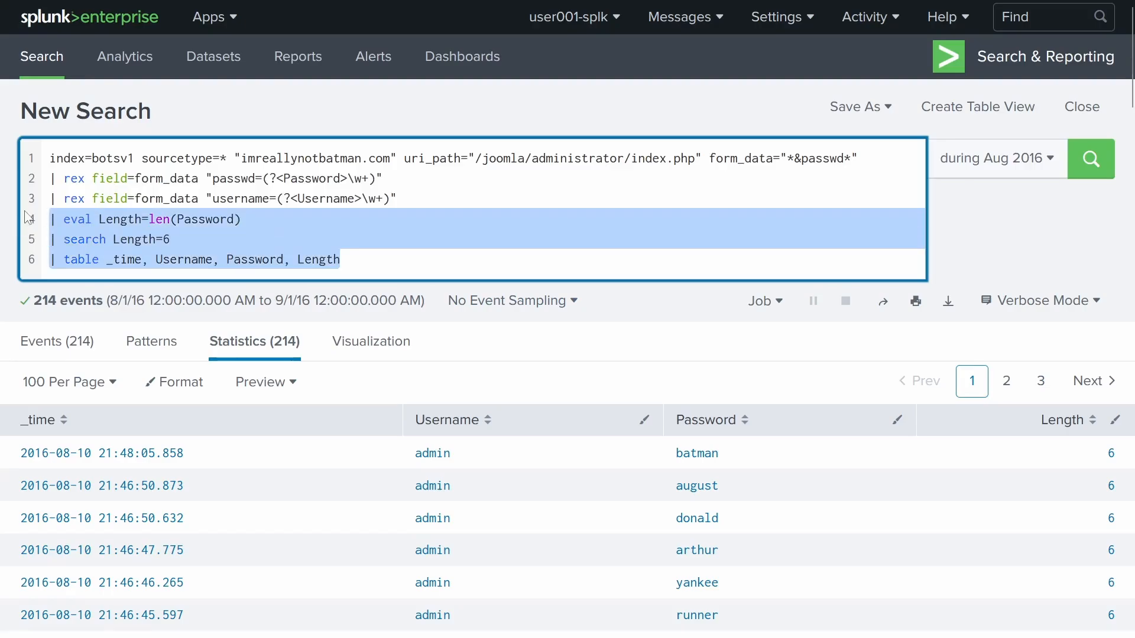
{"action": "key", "text": "BackSpace"}
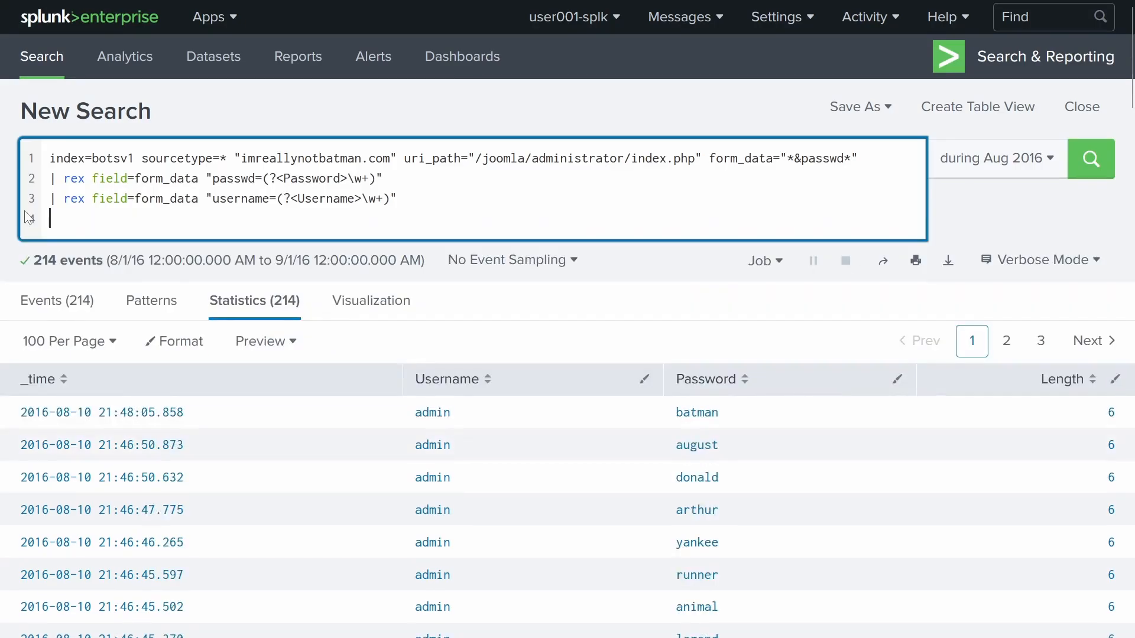
{"action": "key", "text": "ctrl+z"}
{"action": "left_click_drag", "start_coordinate": [342, 259], "coordinate": [283, 259]}
{"action": "key", "text": "BackSpace"}
{"action": "left_click", "coordinate": [195, 233]}
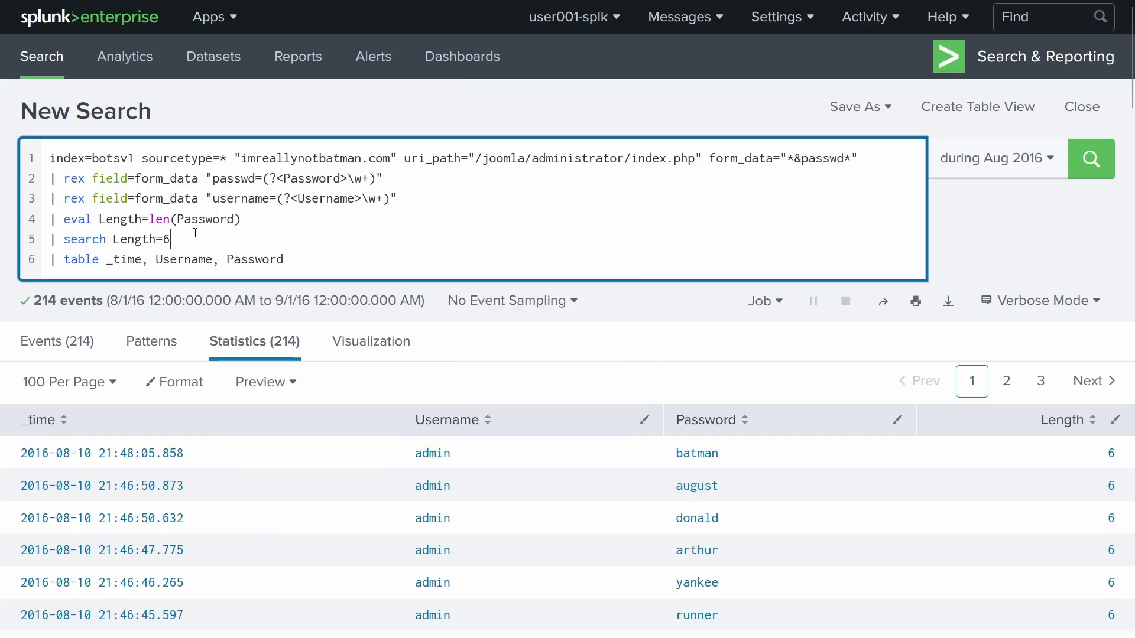
{"action": "left_click_drag", "start_coordinate": [195, 233], "coordinate": [44, 220]}
{"action": "left_click", "coordinate": [274, 238]}
{"action": "key", "text": "ctrl+z"}
- Delete the '| search Length=6' line and rerun the search
{"action": "triple_click", "coordinate": [175, 238]}
{"action": "left_click", "coordinate": [316, 234]}
{"action": "key", "text": "shift+Home"}
{"action": "key", "text": "BackSpace"}
{"action": "key", "text": "BackSpace"}
{"action": "key", "text": "Return"}
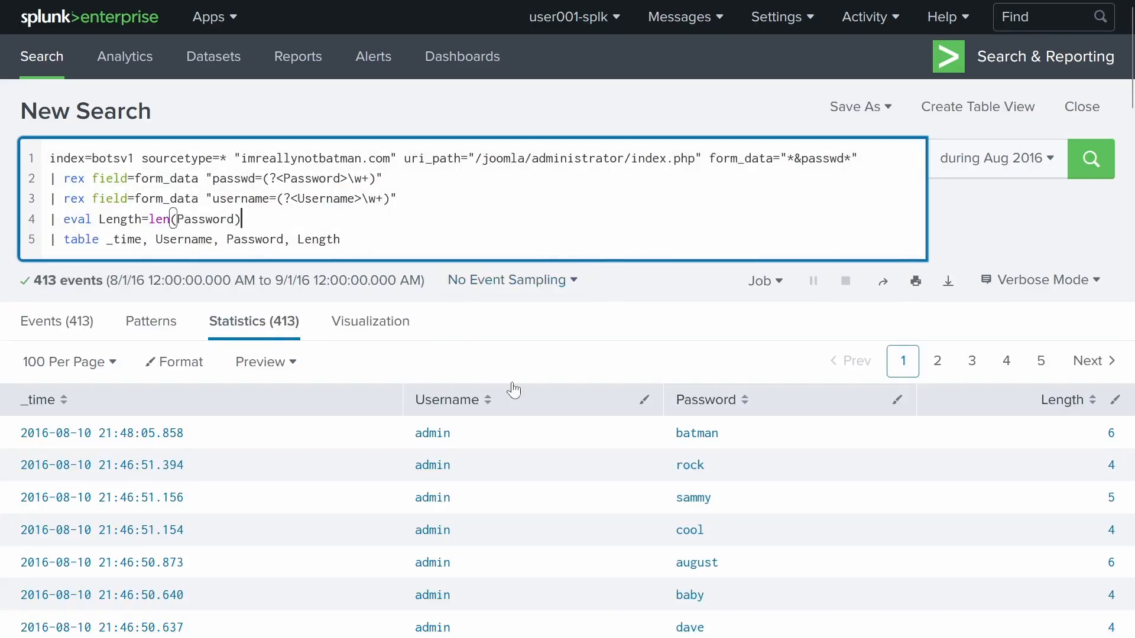
- Re-sort the 413 results by _time, ending newest first
{"action": "scroll", "coordinate": [650, 384], "scroll_direction": "down", "scroll_amount": 4}
{"action": "scroll", "coordinate": [680, 346], "scroll_direction": "up", "scroll_amount": 3}
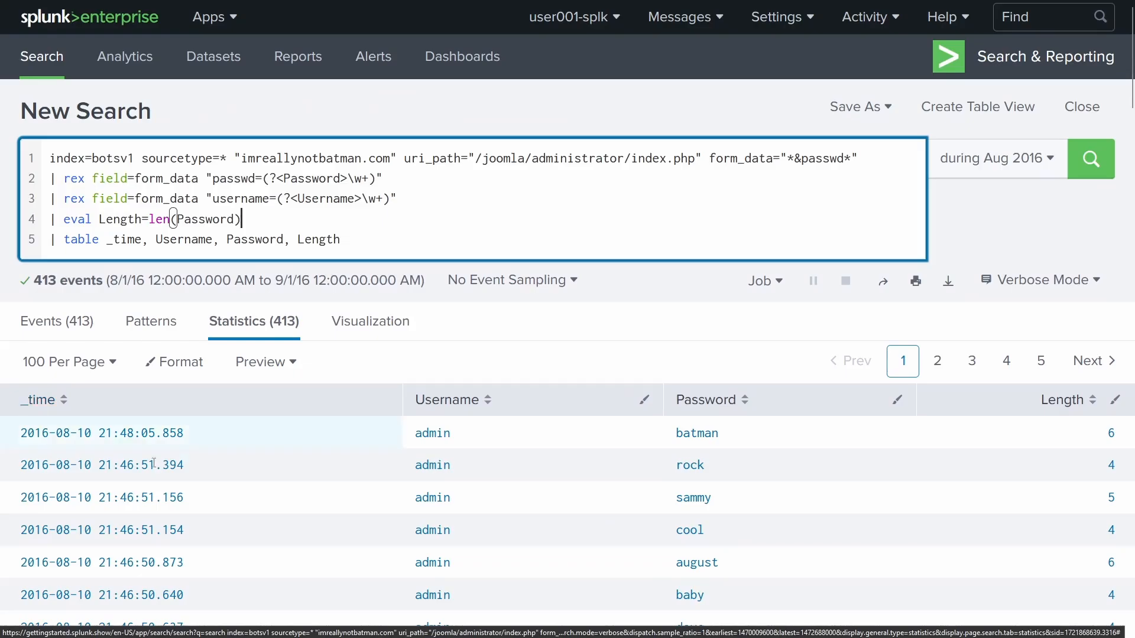
{"action": "left_click", "coordinate": [75, 413]}
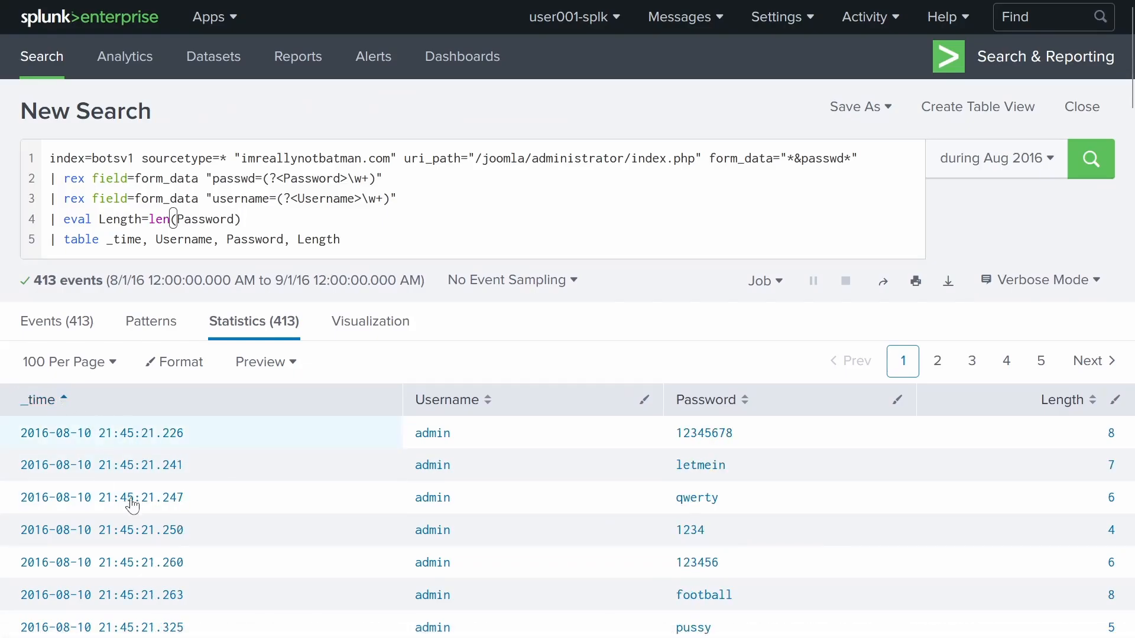
{"action": "left_click", "coordinate": [54, 408]}
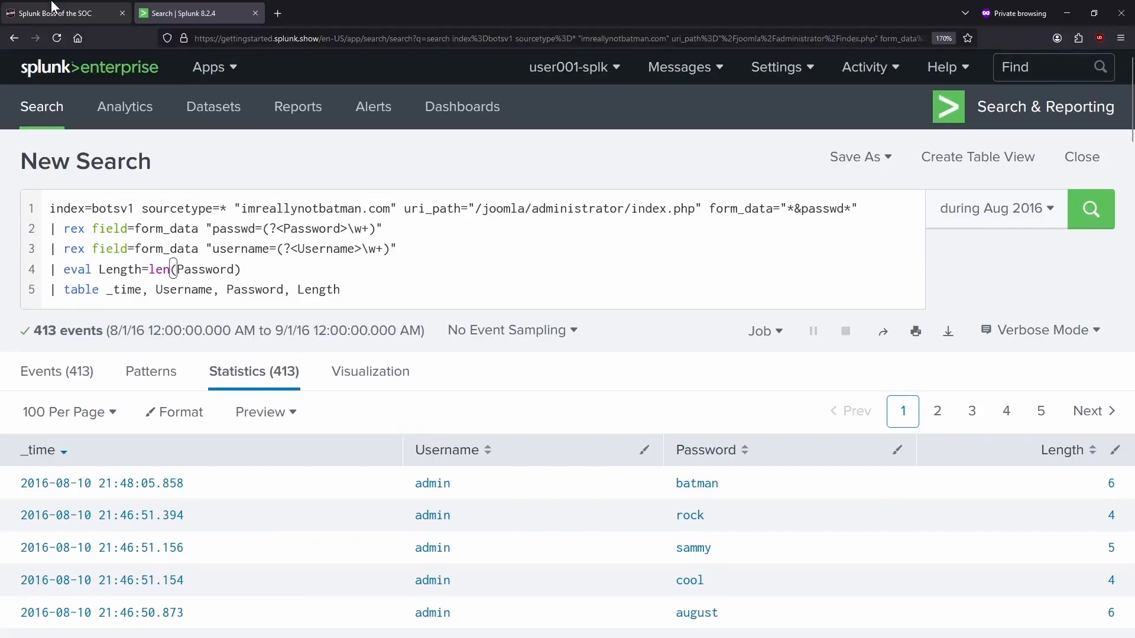
- Submit the cracked admin password as the answer to question #116
{"action": "left_click", "coordinate": [55, 7]}
{"action": "left_click", "coordinate": [372, 198]}
{"action": "type", "text": "ba"}
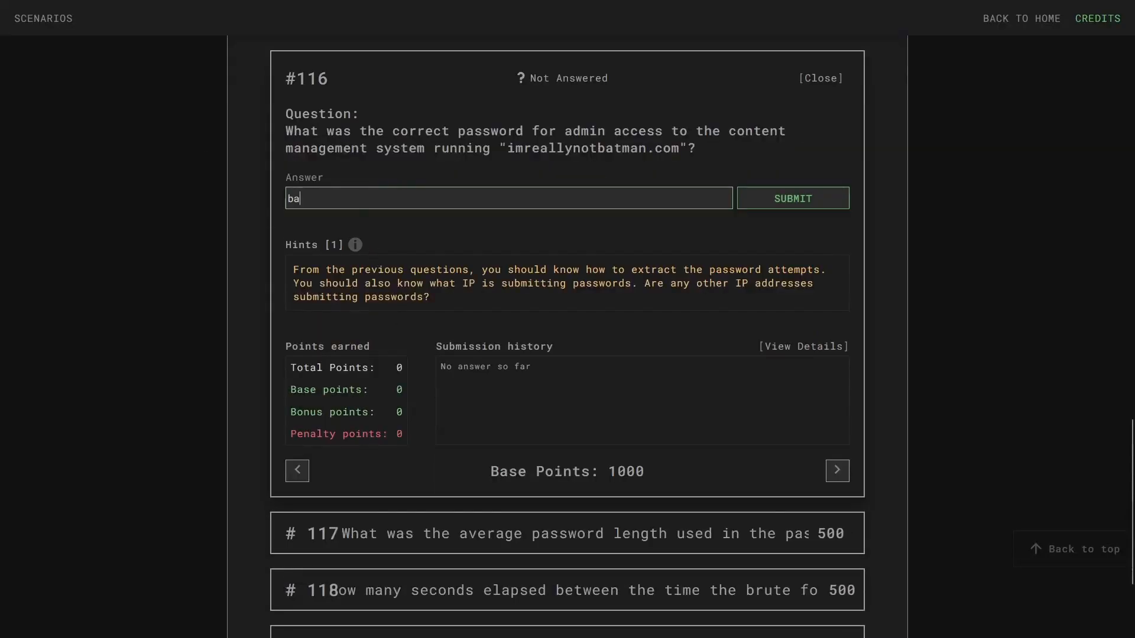
{"action": "type", "text": "tman"}
{"action": "key", "text": "Return"}
- Scroll through the all-lengths password results in Splunk
{"action": "left_click", "coordinate": [246, 15]}
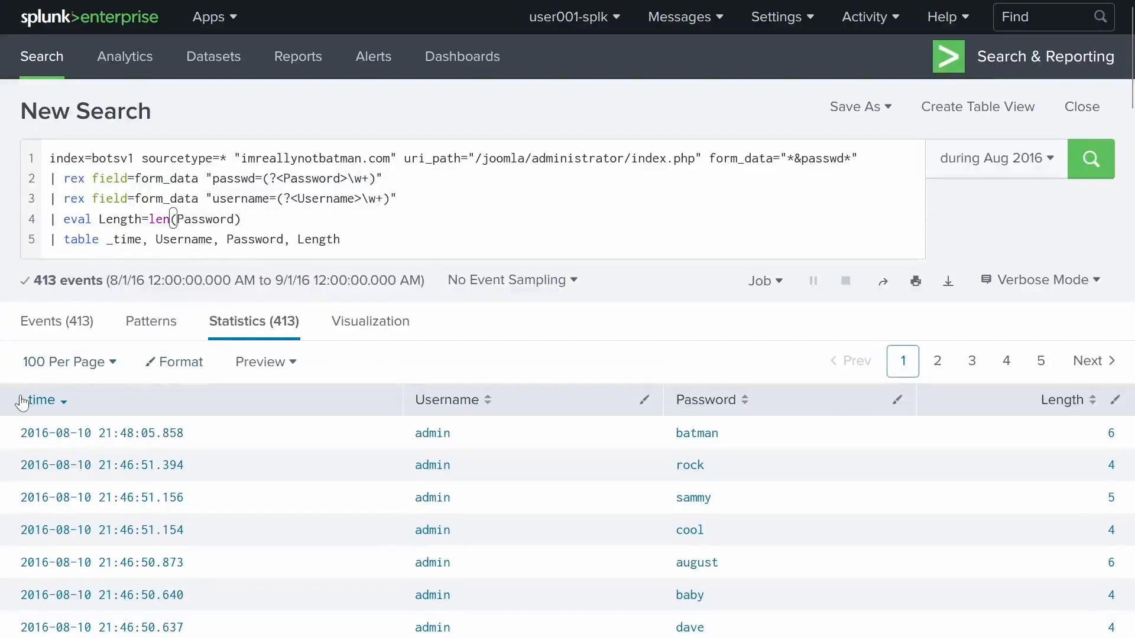
{"action": "scroll", "coordinate": [234, 199], "scroll_direction": "down", "scroll_amount": 3}
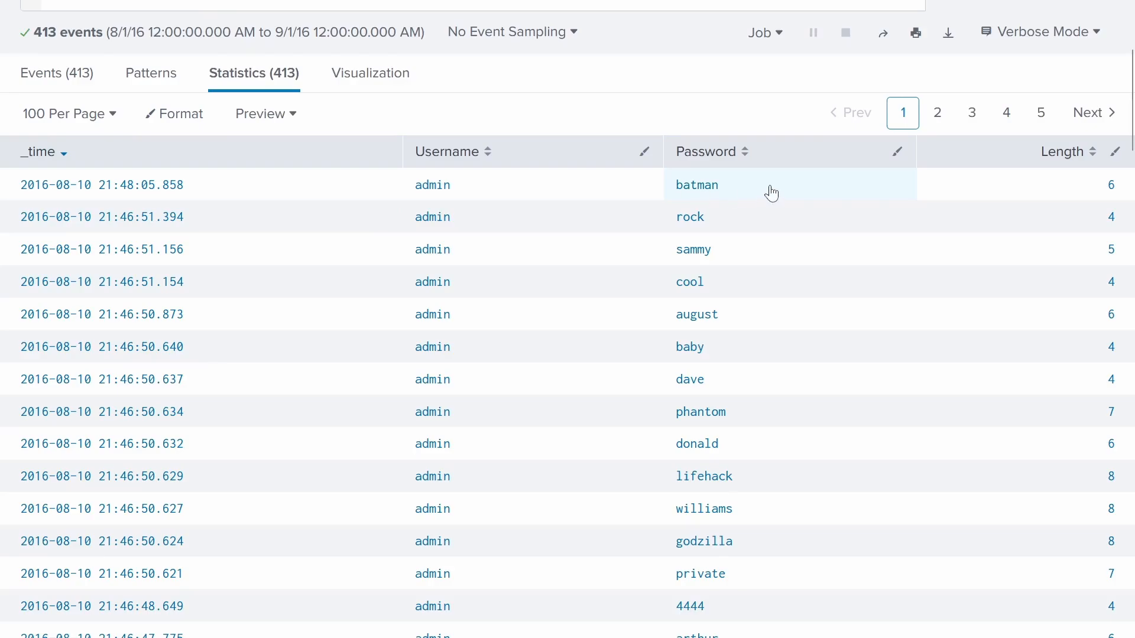
{"action": "scroll", "coordinate": [654, 496], "scroll_direction": "down", "scroll_amount": 15}
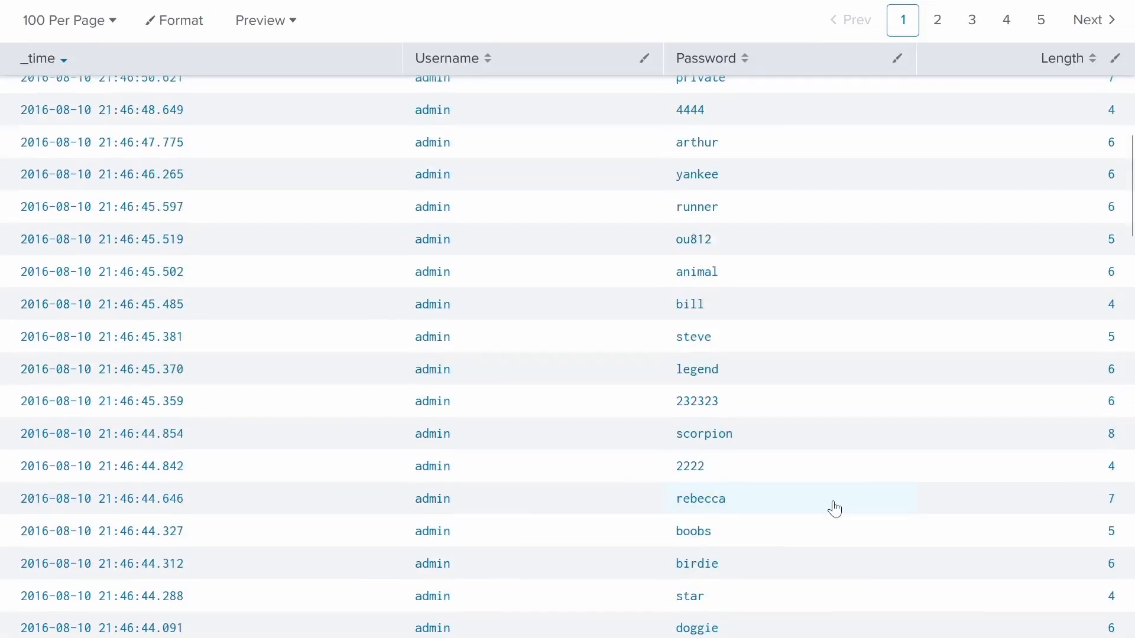
{"action": "scroll", "coordinate": [756, 547], "scroll_direction": "up", "scroll_amount": 15}
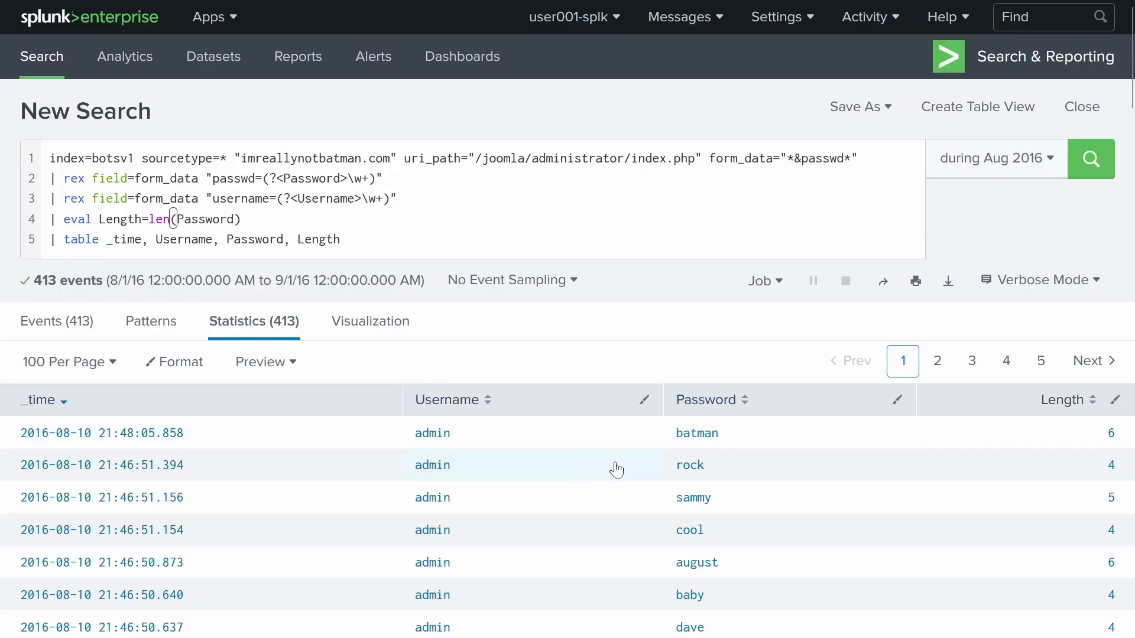
{"action": "scroll", "coordinate": [745, 515], "scroll_direction": "down", "scroll_amount": 10}
{"action": "scroll", "coordinate": [768, 485], "scroll_direction": "up", "scroll_amount": 15}
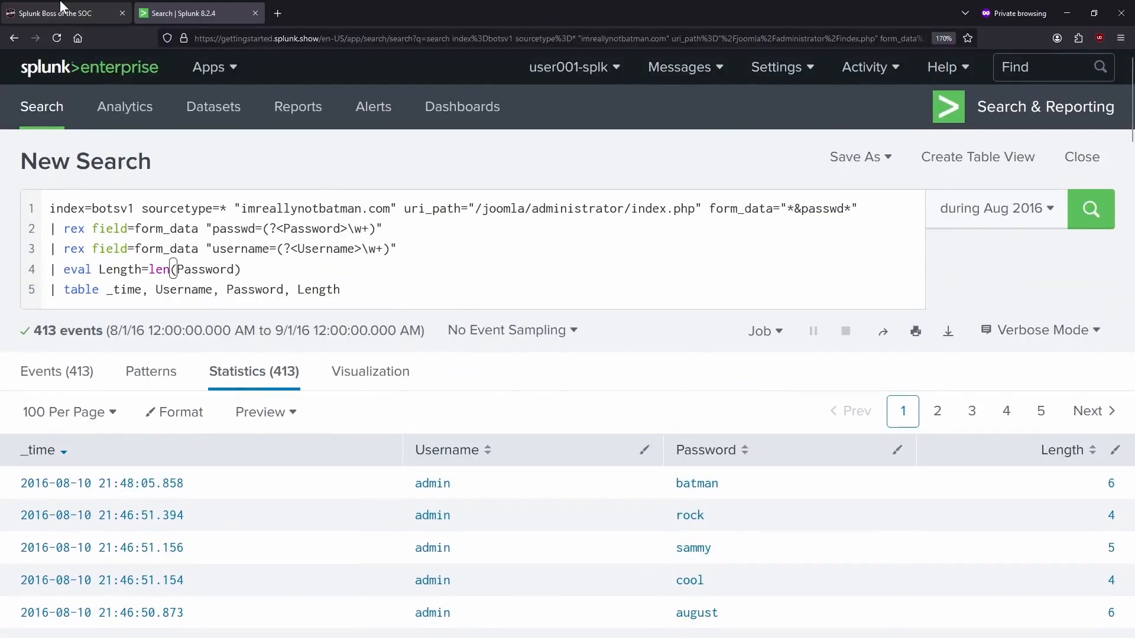
- Expand question #117 to read it, then return to Splunk
{"action": "left_click", "coordinate": [62, 6]}
{"action": "scroll", "coordinate": [439, 385], "scroll_direction": "down", "scroll_amount": 3}
{"action": "left_click", "coordinate": [439, 387]}
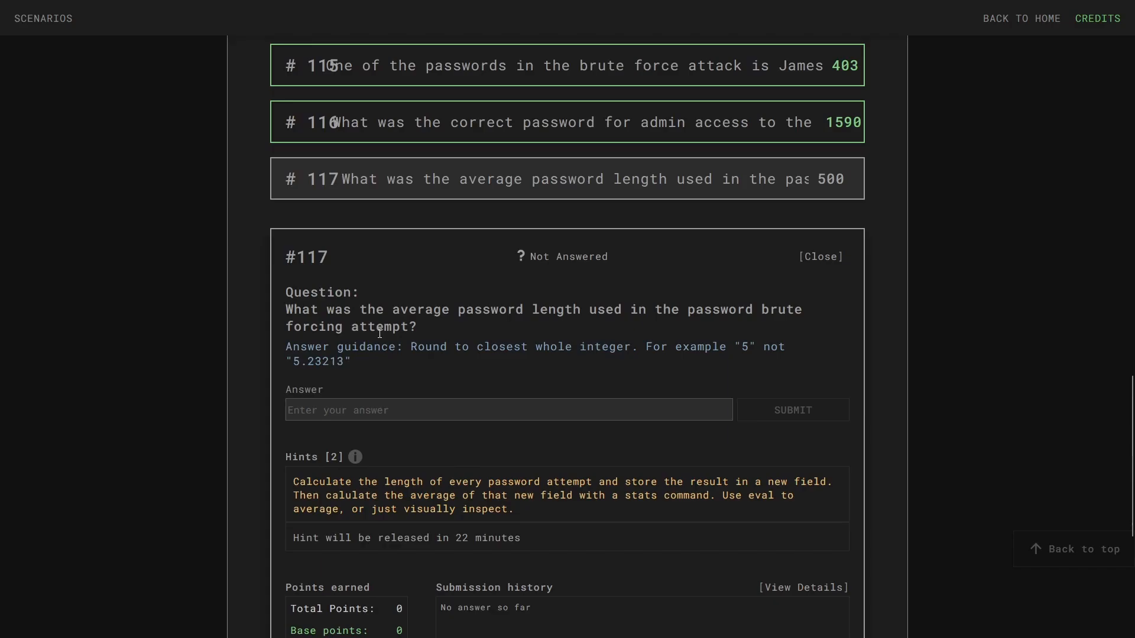
{"action": "scroll", "coordinate": [333, 201], "scroll_direction": "down", "scroll_amount": 3}
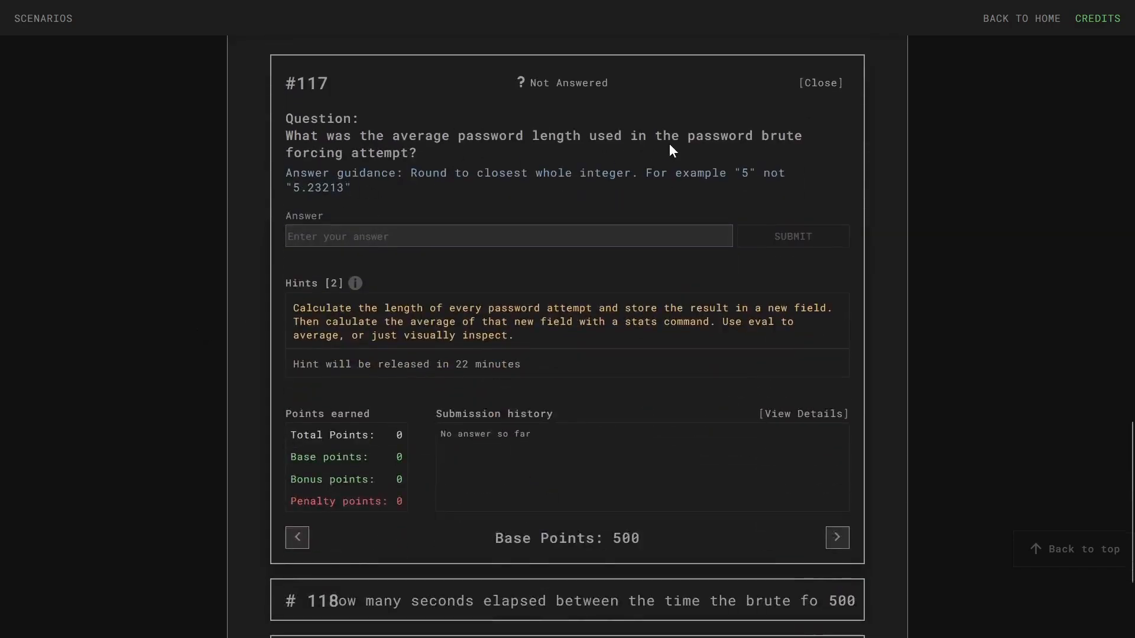
{"action": "mouse_move", "coordinate": [298, 3]}
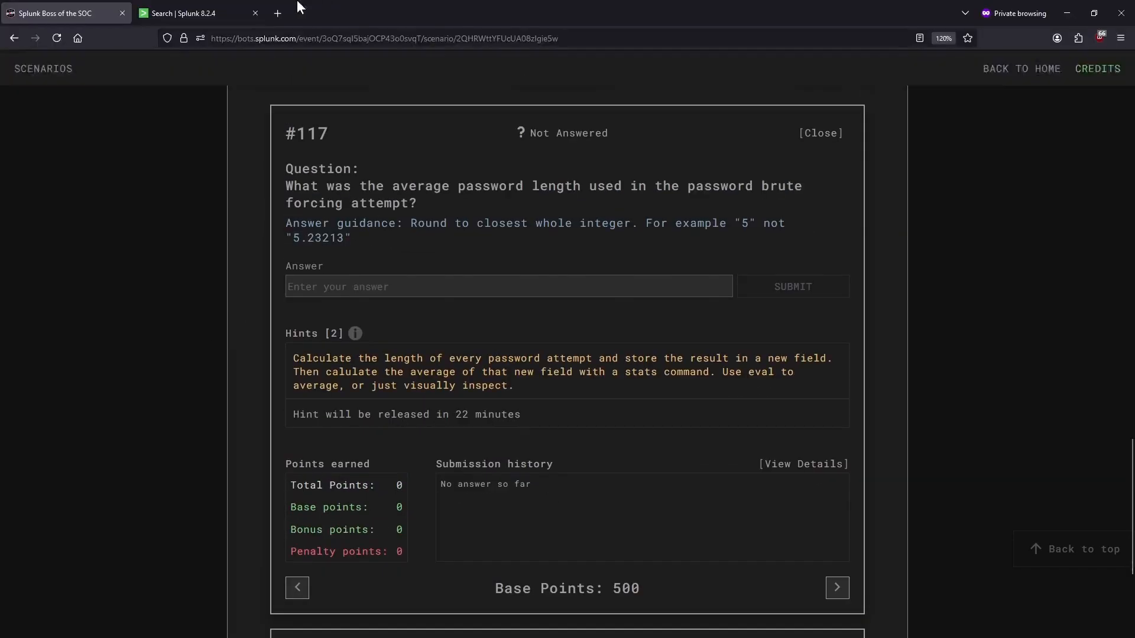
{"action": "left_click", "coordinate": [228, 10]}
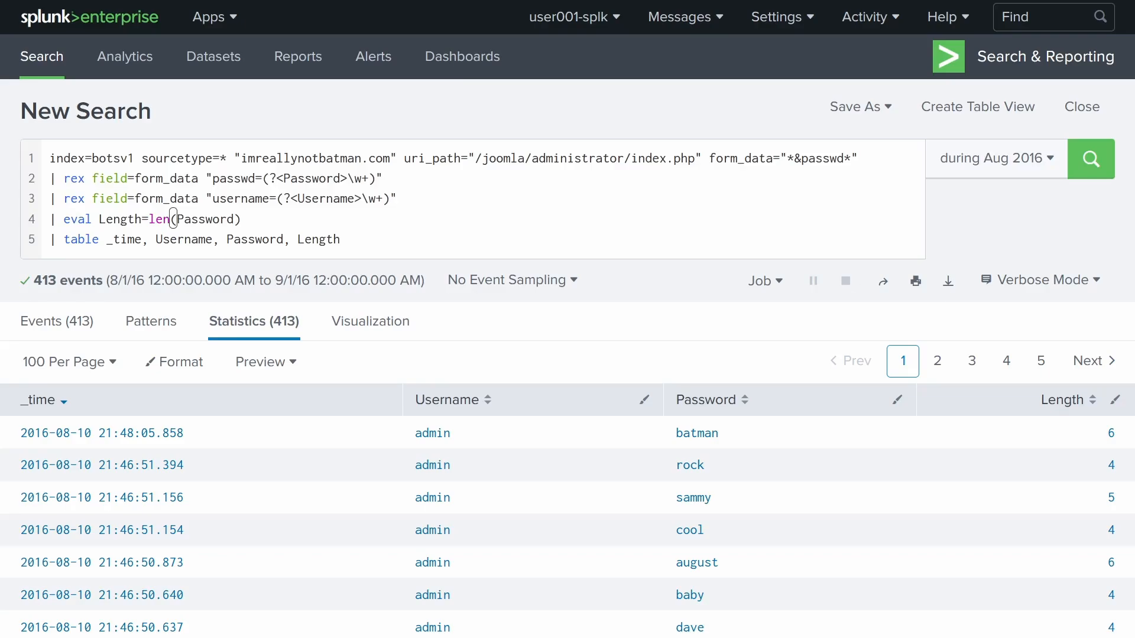
- Start a new query line 6 reading '| stats avg'
{"action": "left_click", "coordinate": [329, 238]}
{"action": "left_click_drag", "start_coordinate": [342, 236], "coordinate": [301, 233]}
{"action": "key", "text": "End"}
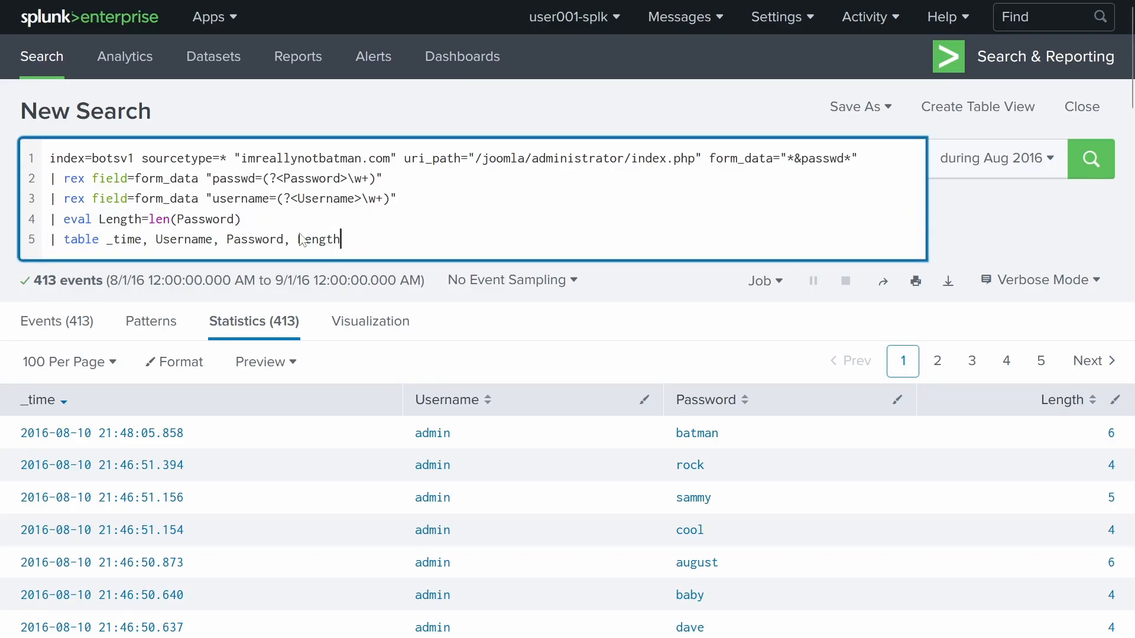
{"action": "key", "text": "Return"}
{"action": "type", "text": "| stats"}
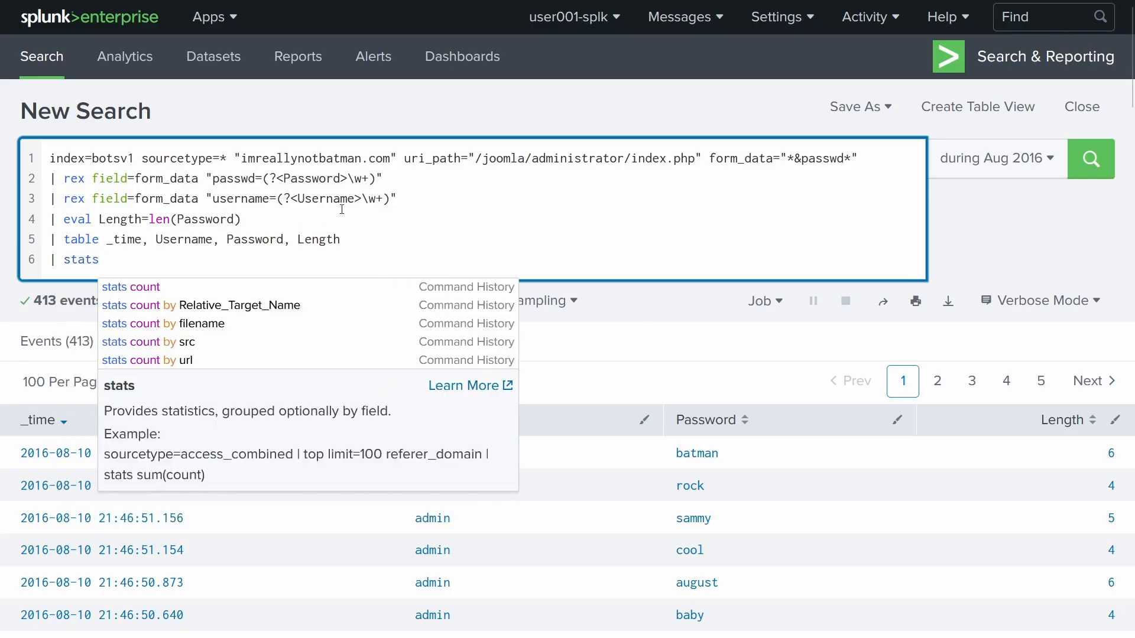
{"action": "left_click", "coordinate": [324, 240]}
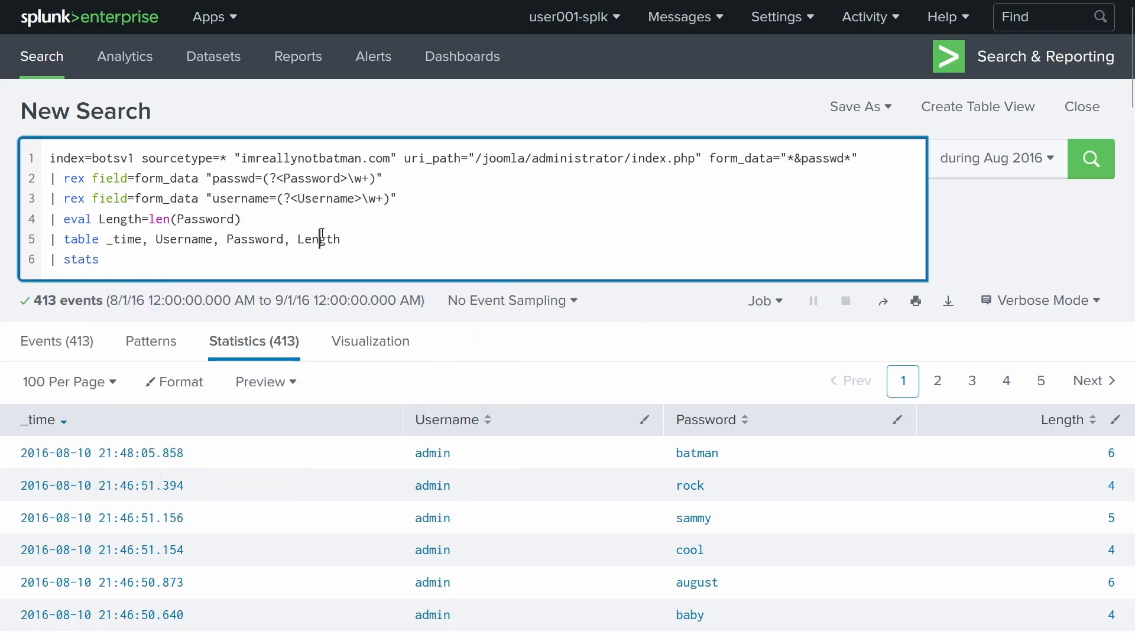
{"action": "double_click", "coordinate": [323, 240]}
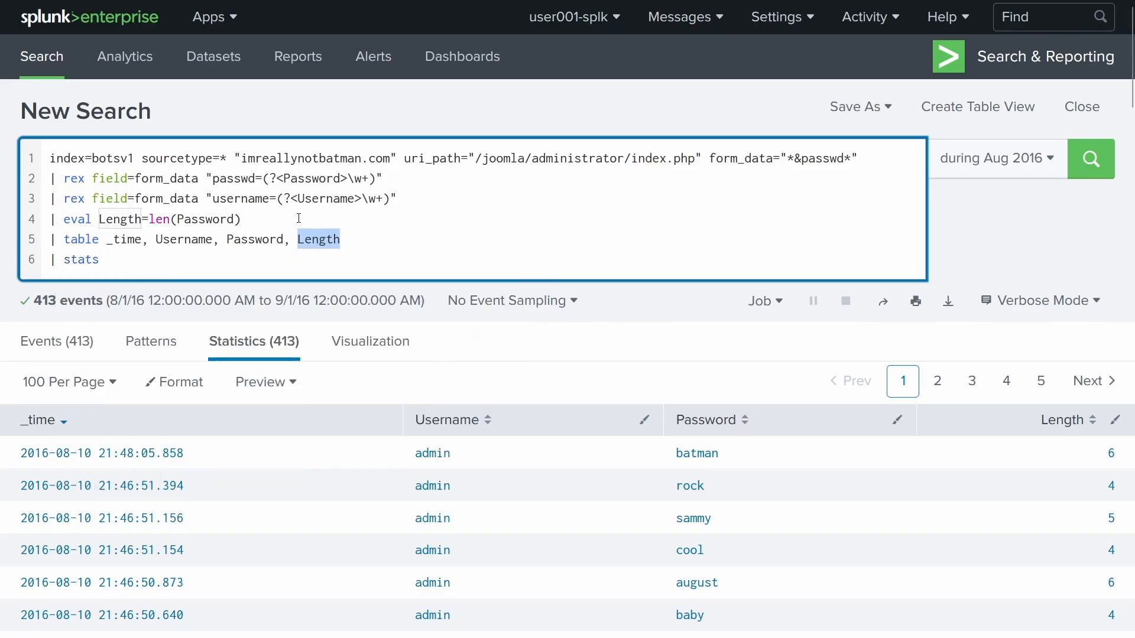
{"action": "left_click", "coordinate": [220, 261]}
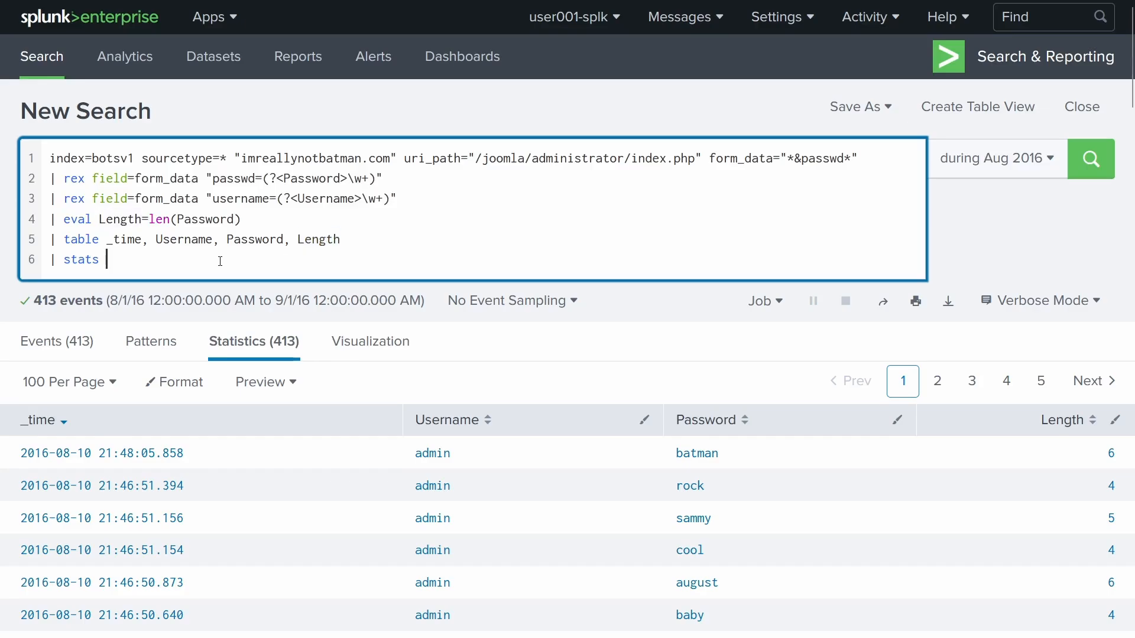
{"action": "type", "text": "avg"}
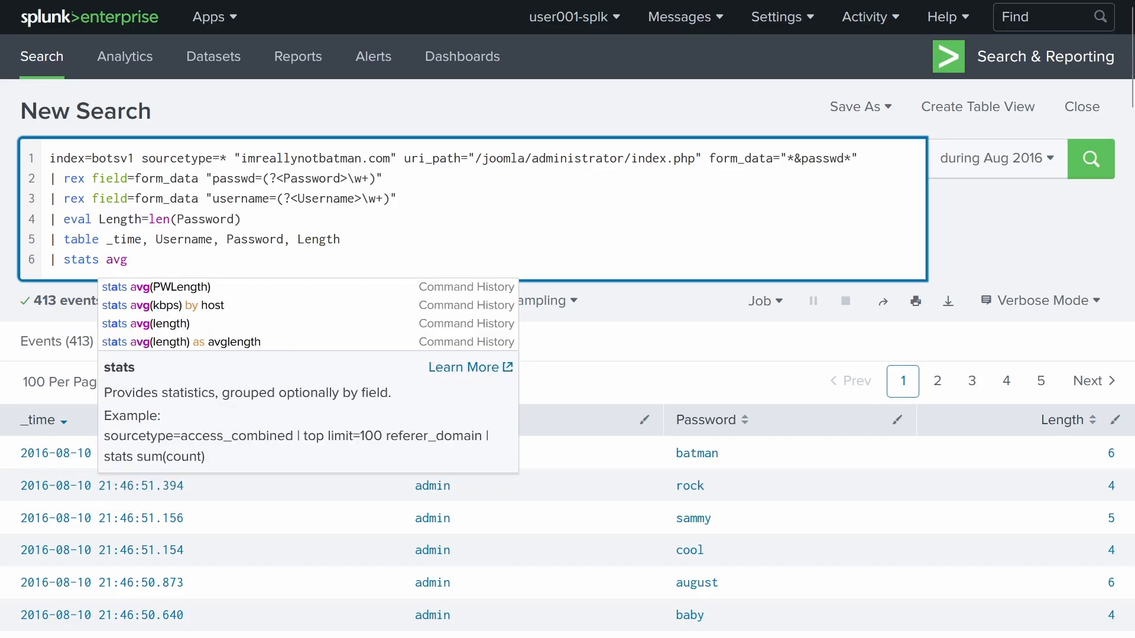
- Complete it as '| stats avg(Length)' and run, giving 6.174334140435835
{"action": "scroll", "coordinate": [975, 472], "scroll_direction": "down", "scroll_amount": 13}
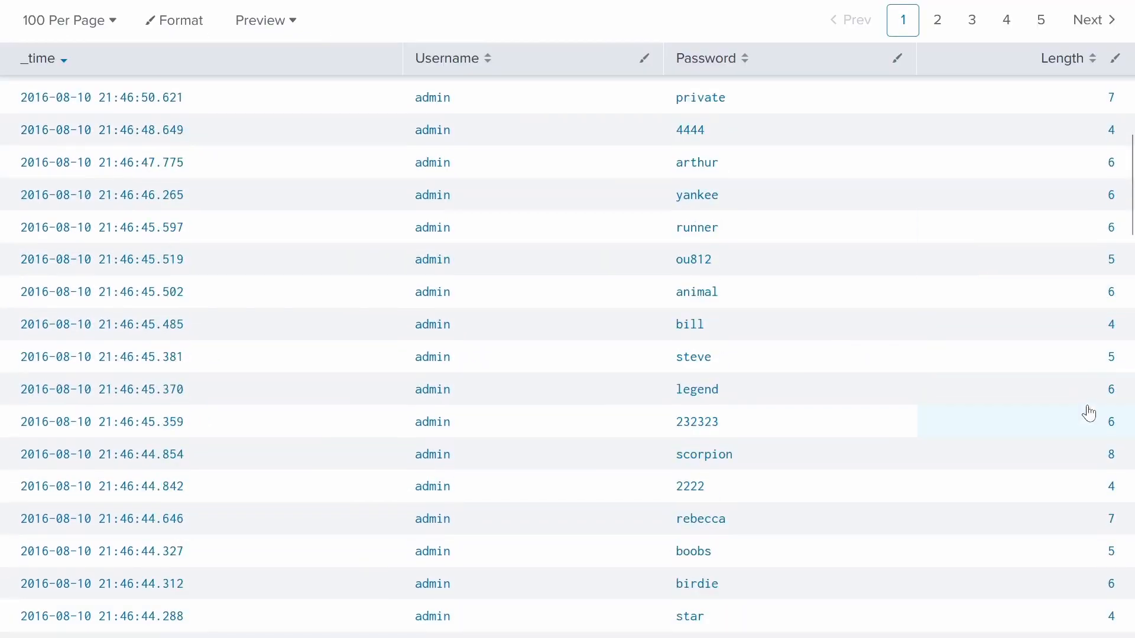
{"action": "scroll", "coordinate": [1066, 520], "scroll_direction": "down", "scroll_amount": 7}
{"action": "scroll", "coordinate": [1061, 526], "scroll_direction": "up", "scroll_amount": 8}
{"action": "scroll", "coordinate": [1058, 515], "scroll_direction": "down", "scroll_amount": 20}
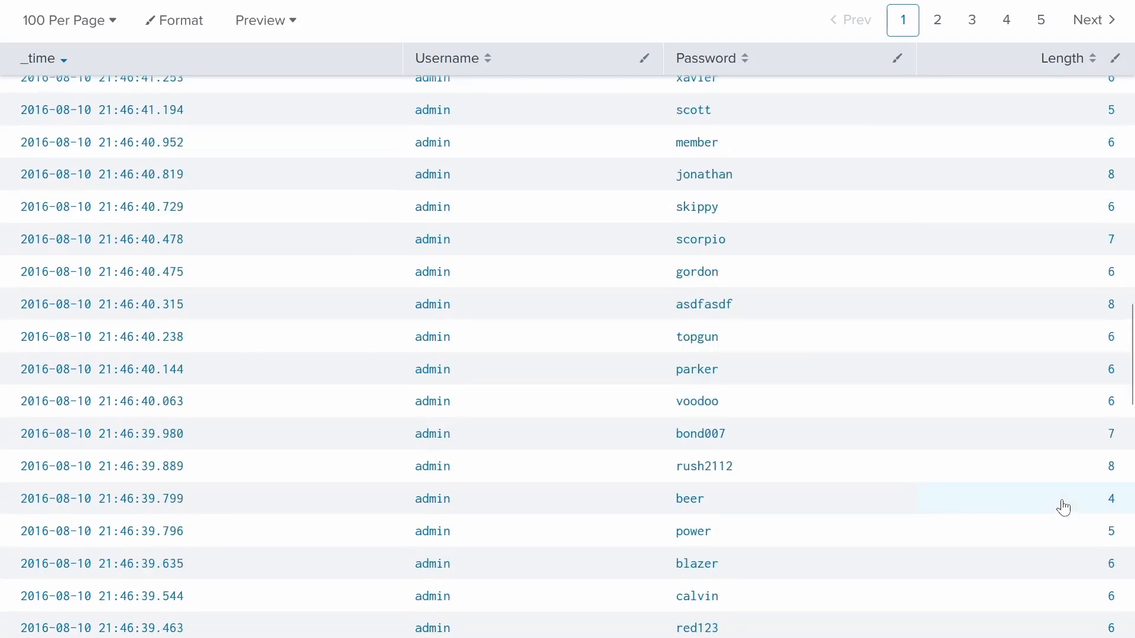
{"action": "scroll", "coordinate": [1064, 507], "scroll_direction": "up", "scroll_amount": 20}
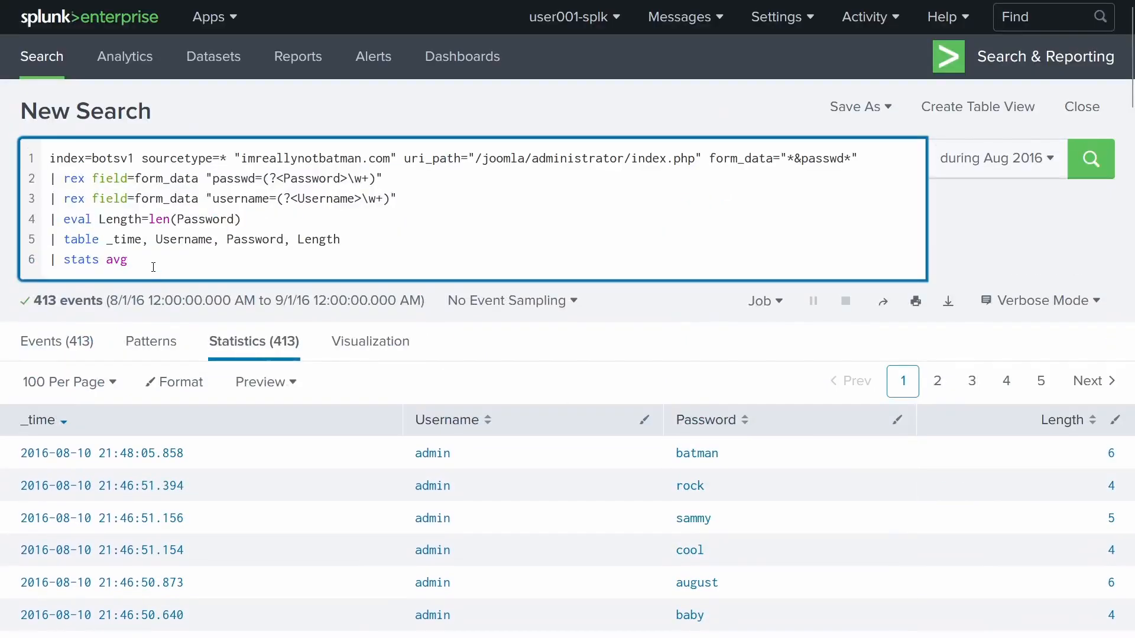
{"action": "type", "text": "(Length"}
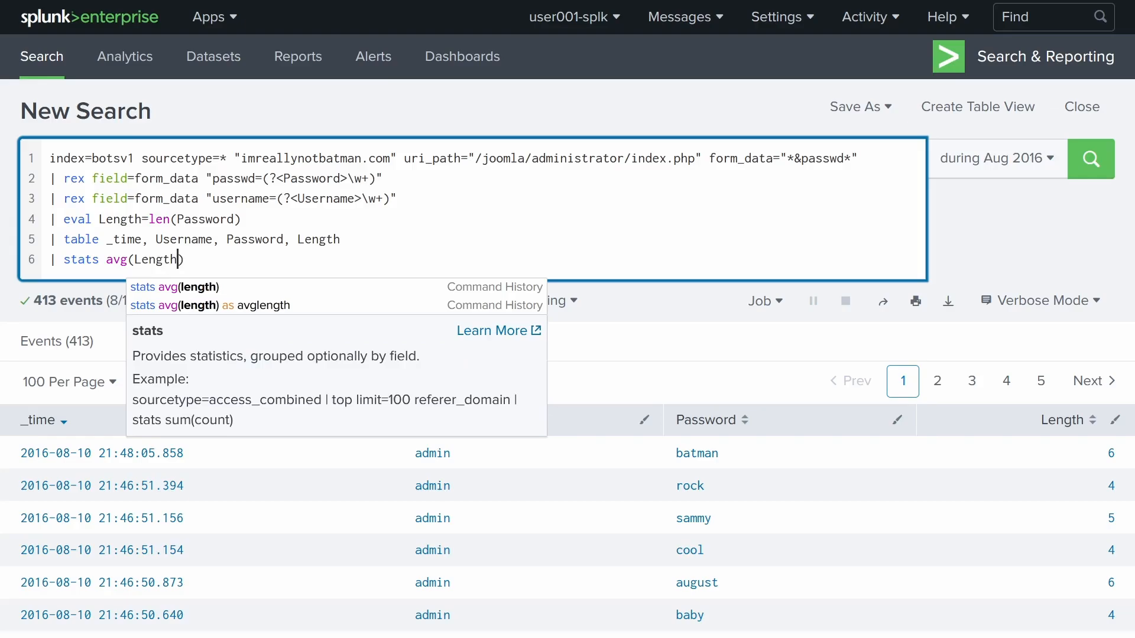
{"action": "double_click", "coordinate": [119, 260]}
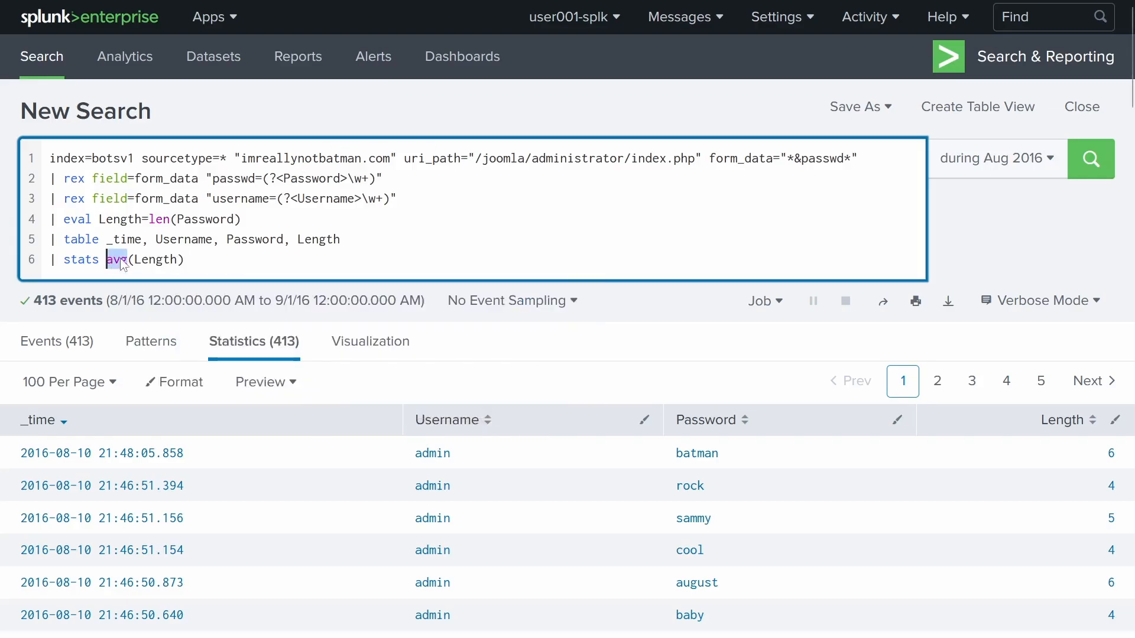
{"action": "left_click", "coordinate": [232, 265]}
{"action": "key", "text": "Return"}
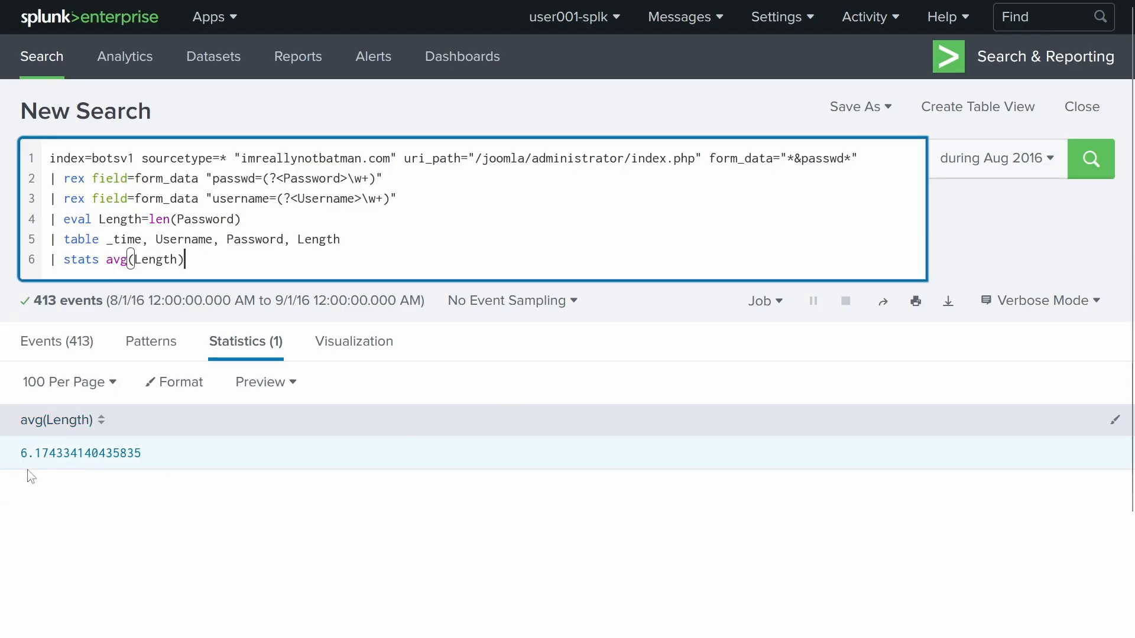
- Answer question #117 with 6
{"action": "mouse_move", "coordinate": [234, 1]}
{"action": "left_click", "coordinate": [76, 6]}
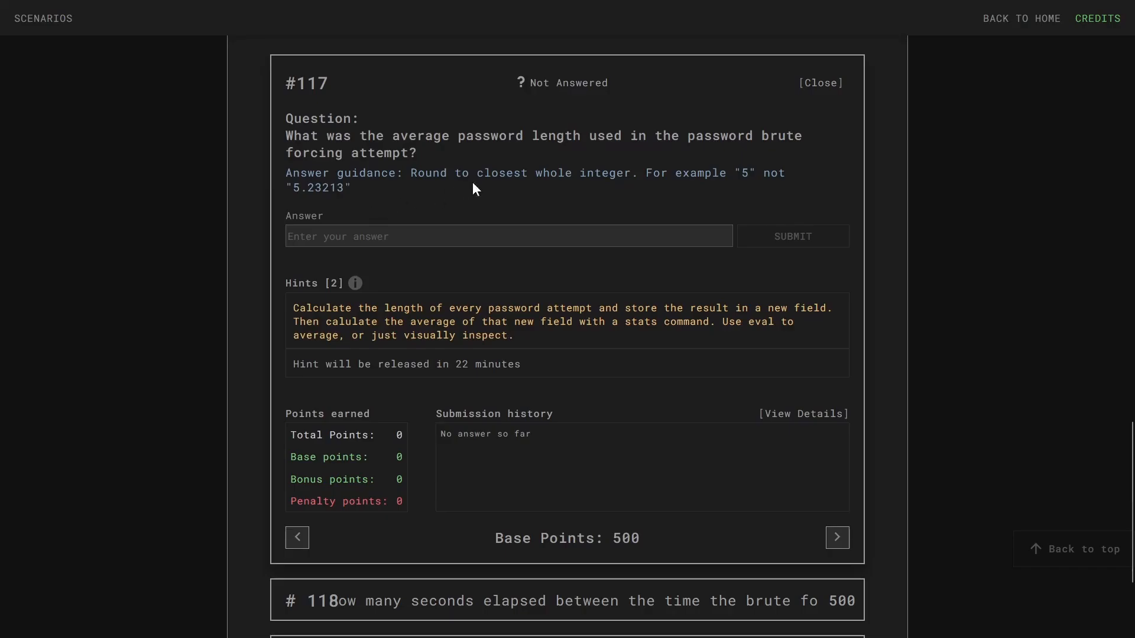
{"action": "left_click_drag", "start_coordinate": [477, 177], "coordinate": [660, 178]}
{"action": "left_click", "coordinate": [616, 180]}
{"action": "left_click", "coordinate": [180, 5]}
{"action": "left_click", "coordinate": [14, 4]}
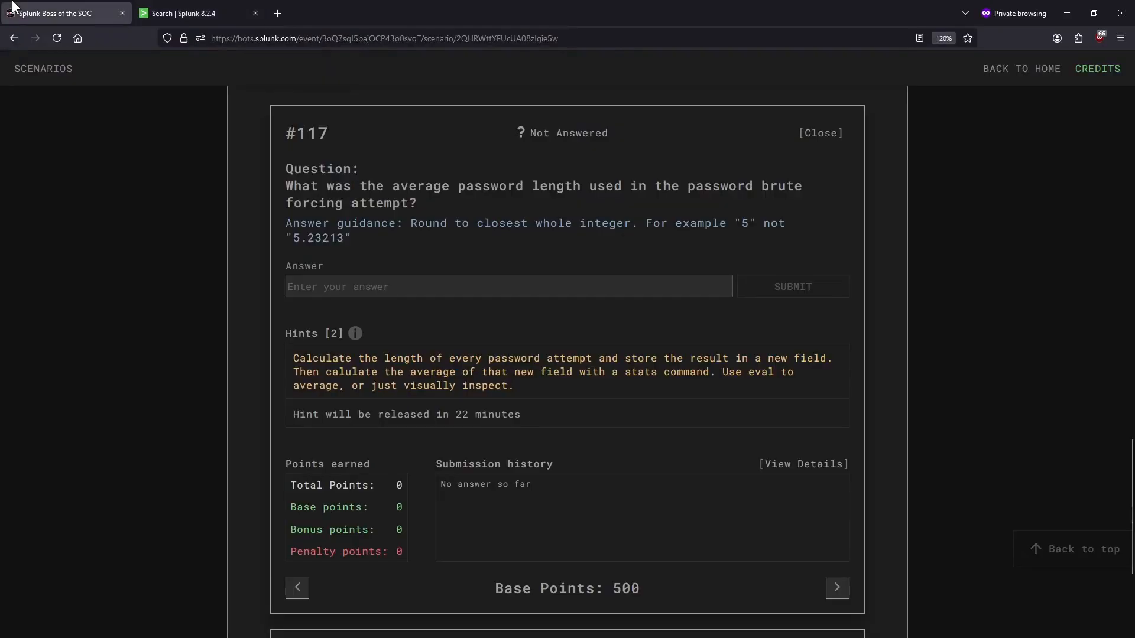
{"action": "left_click", "coordinate": [430, 235]}
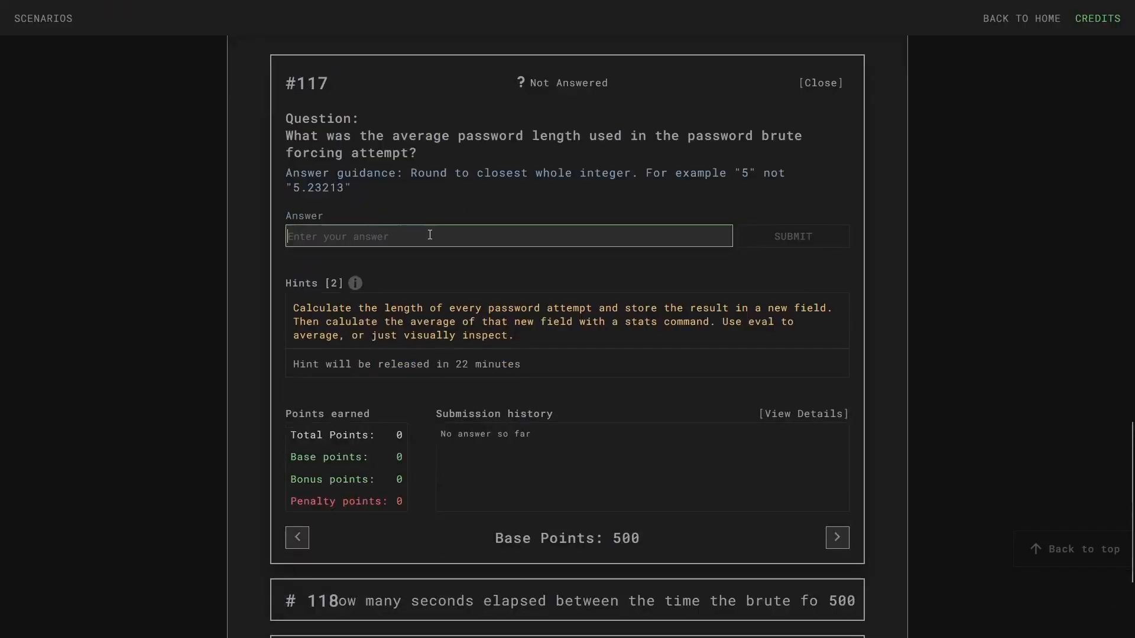
{"action": "type", "text": "6"}
{"action": "key", "text": "Return"}
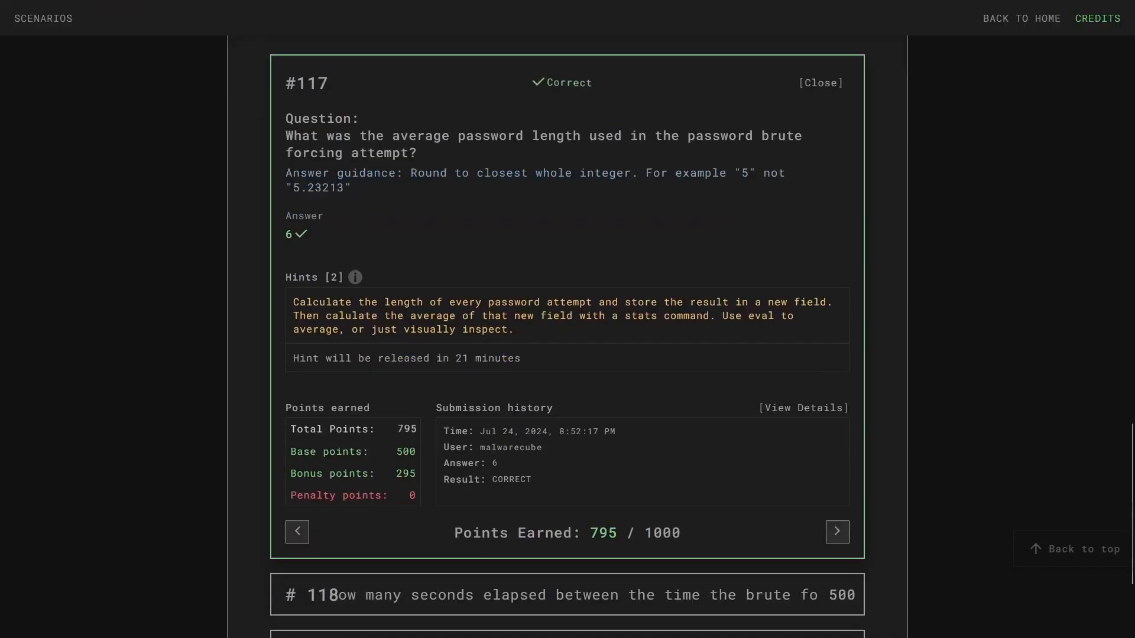
- Expand question #118, read its rounding guidance, and make the browser full screen
{"action": "left_click", "coordinate": [152, 7]}
{"action": "left_click", "coordinate": [56, 13]}
{"action": "scroll", "coordinate": [494, 284], "scroll_direction": "down", "scroll_amount": 3}
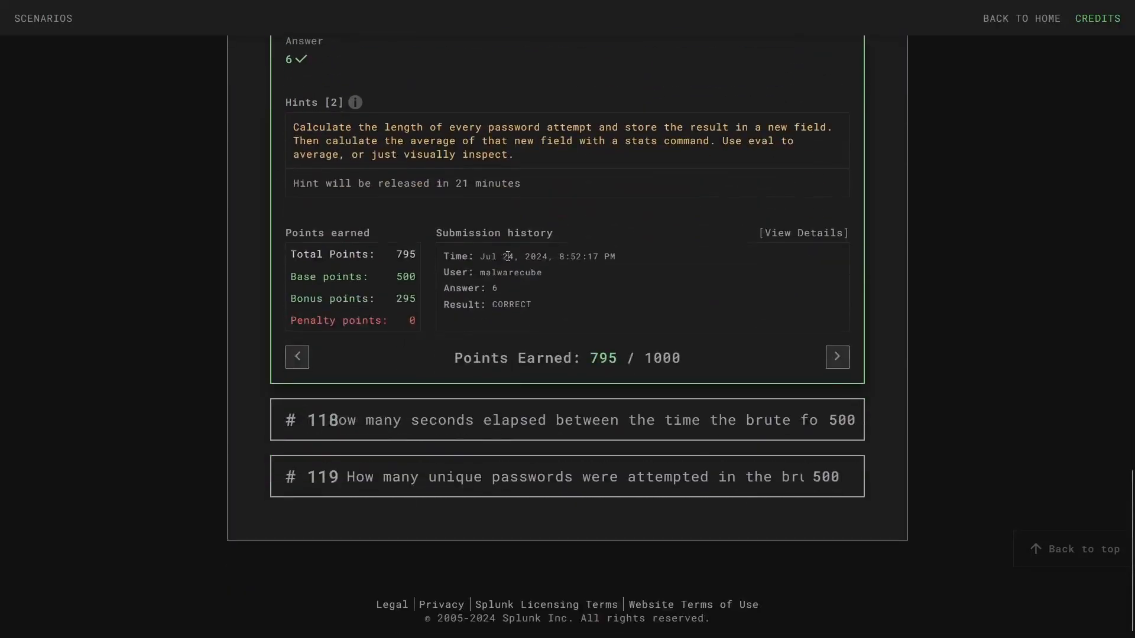
{"action": "left_click", "coordinate": [471, 420]}
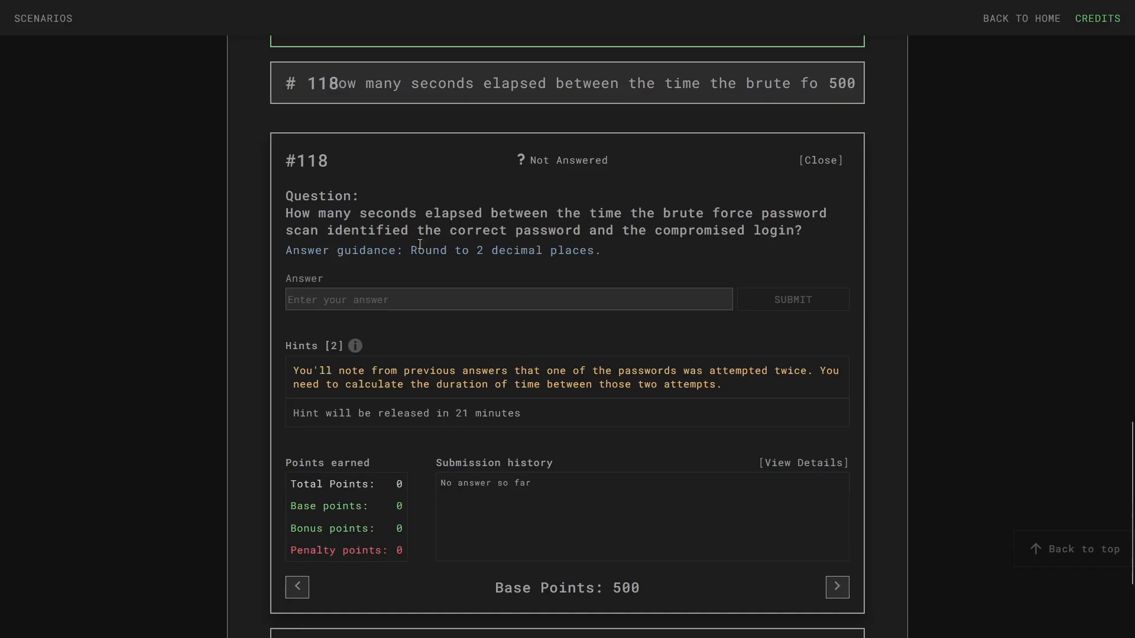
{"action": "left_click_drag", "start_coordinate": [587, 251], "coordinate": [412, 250]}
{"action": "left_click", "coordinate": [643, 231]}
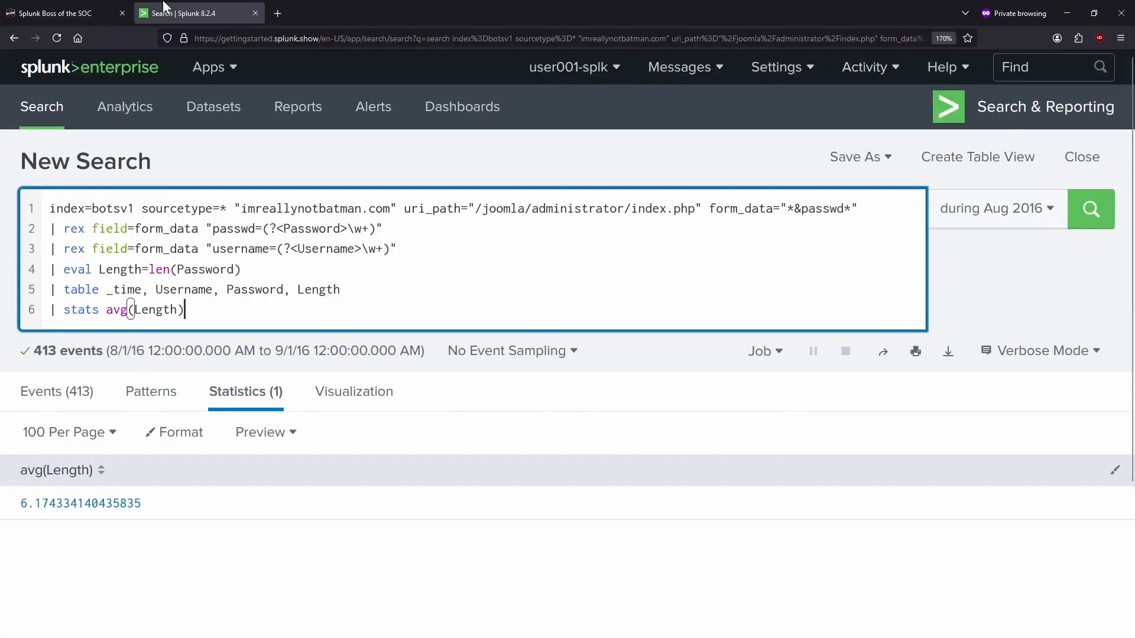
{"action": "left_click", "coordinate": [68, 12]}
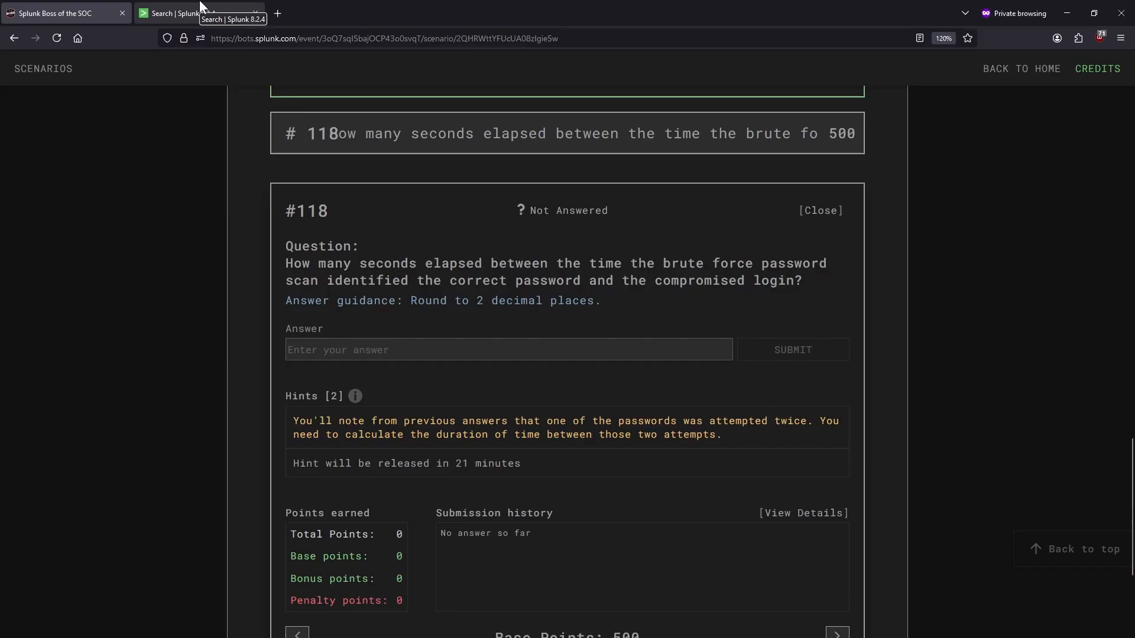
{"action": "key", "text": "F11"}
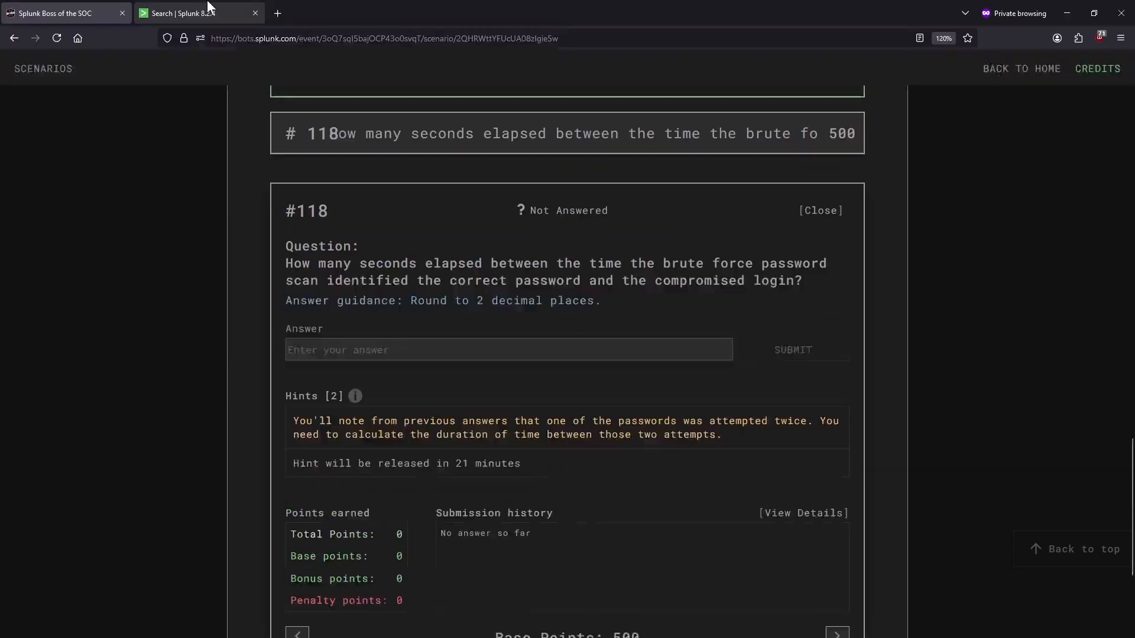
{"action": "left_click", "coordinate": [210, 6]}
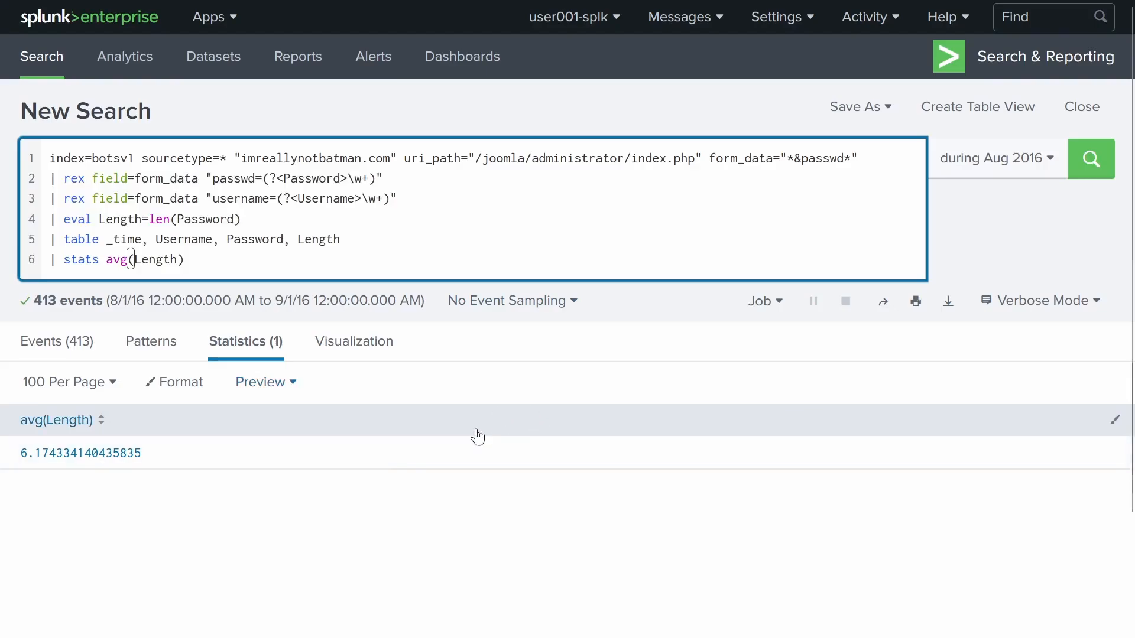
- Delete the '| stats avg(Length)' line from the query
{"action": "triple_click", "coordinate": [218, 253]}
{"action": "key", "text": "BackSpace"}
{"action": "key", "text": "BackSpace"}
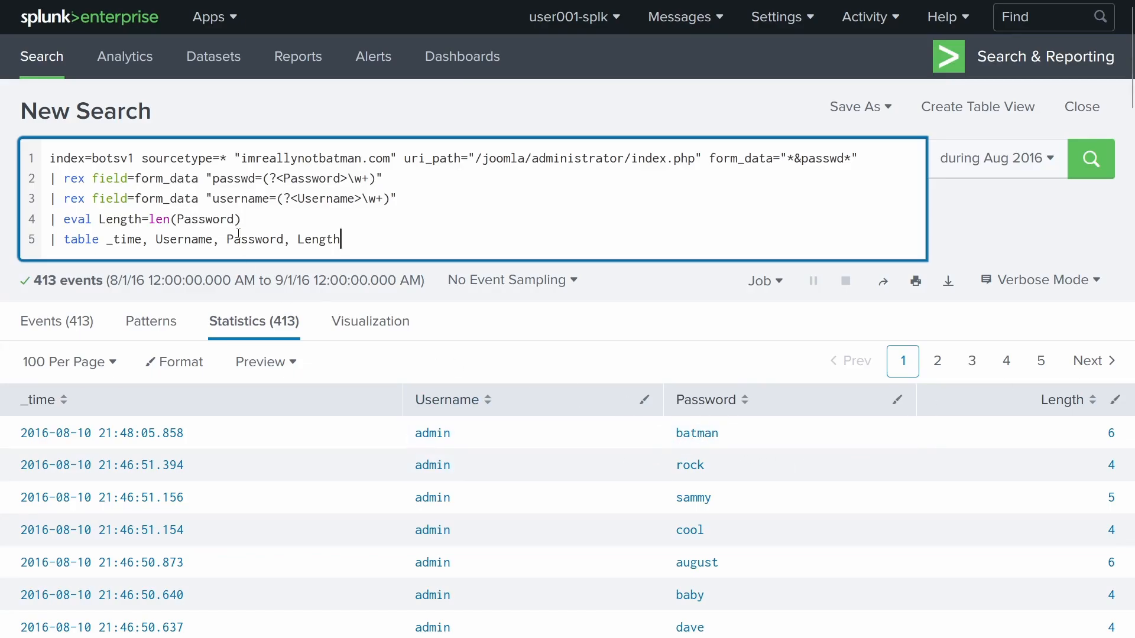
{"action": "left_click_drag", "start_coordinate": [365, 245], "coordinate": [305, 242]}
{"action": "left_click", "coordinate": [362, 242]}
{"action": "double_click", "coordinate": [330, 244]}
{"action": "left_click", "coordinate": [403, 251]}
- Filter to the cracked password after the eval line and rerun, leaving two events
{"action": "key", "text": "Up"}
{"action": "key", "text": "Return"}
{"action": "type", "text": "| "}
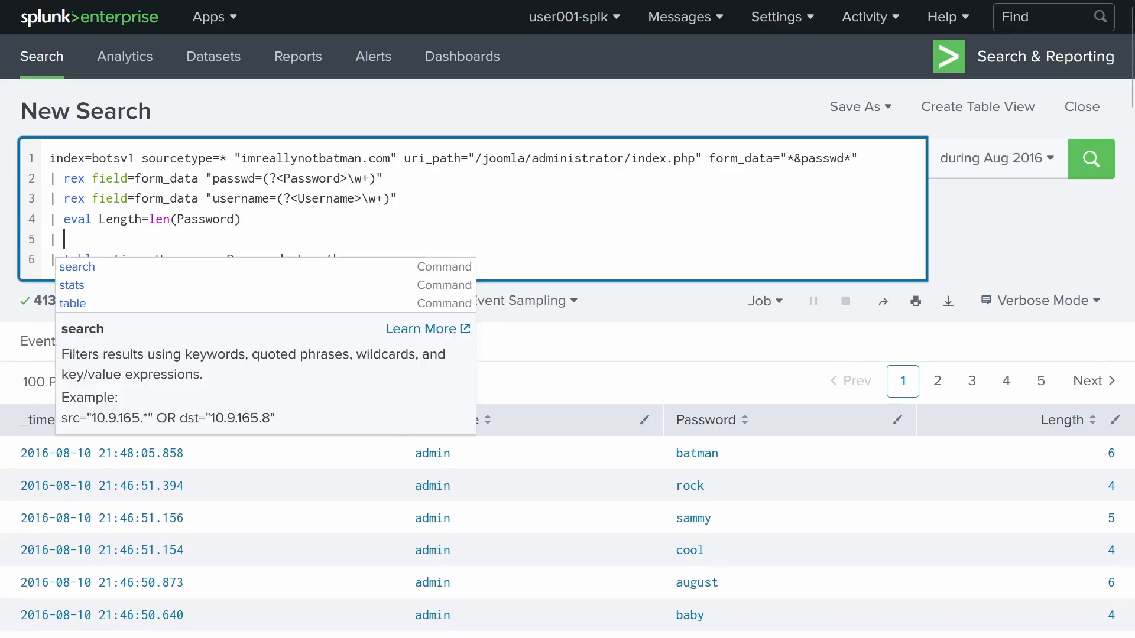
{"action": "type", "text": "search P"}
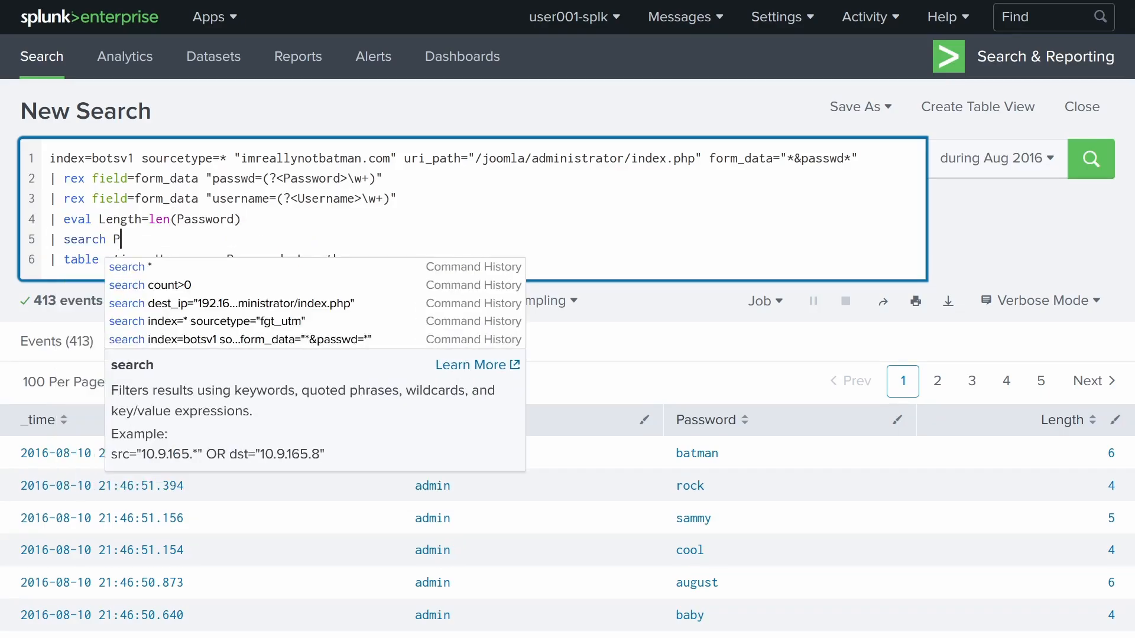
{"action": "type", "text": "asswo"}
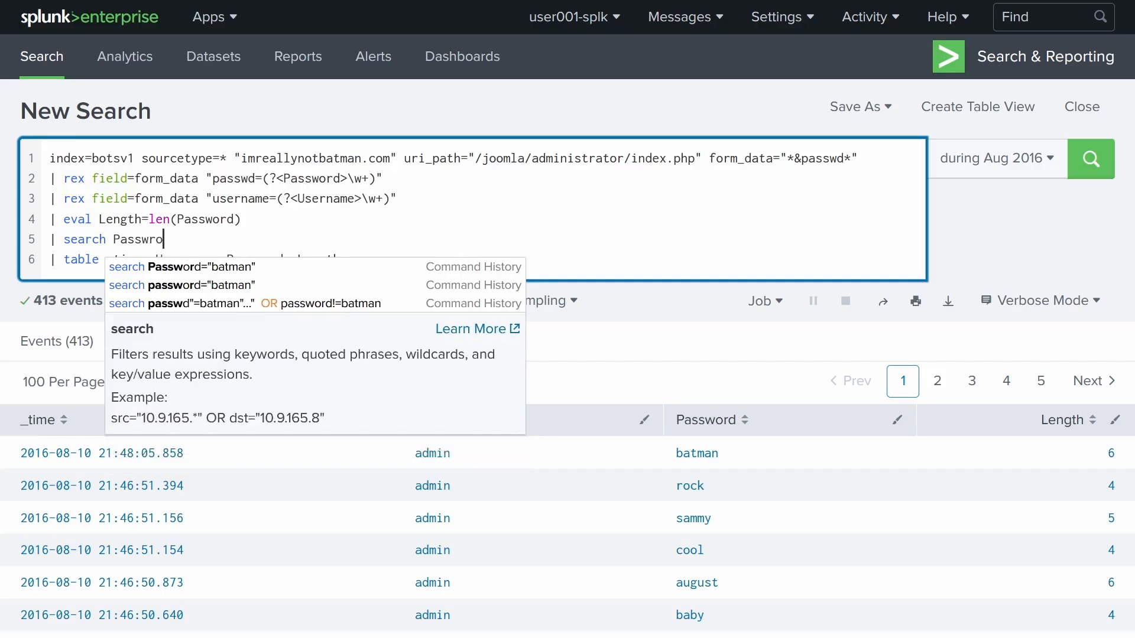
{"action": "type", "text": "rd="}
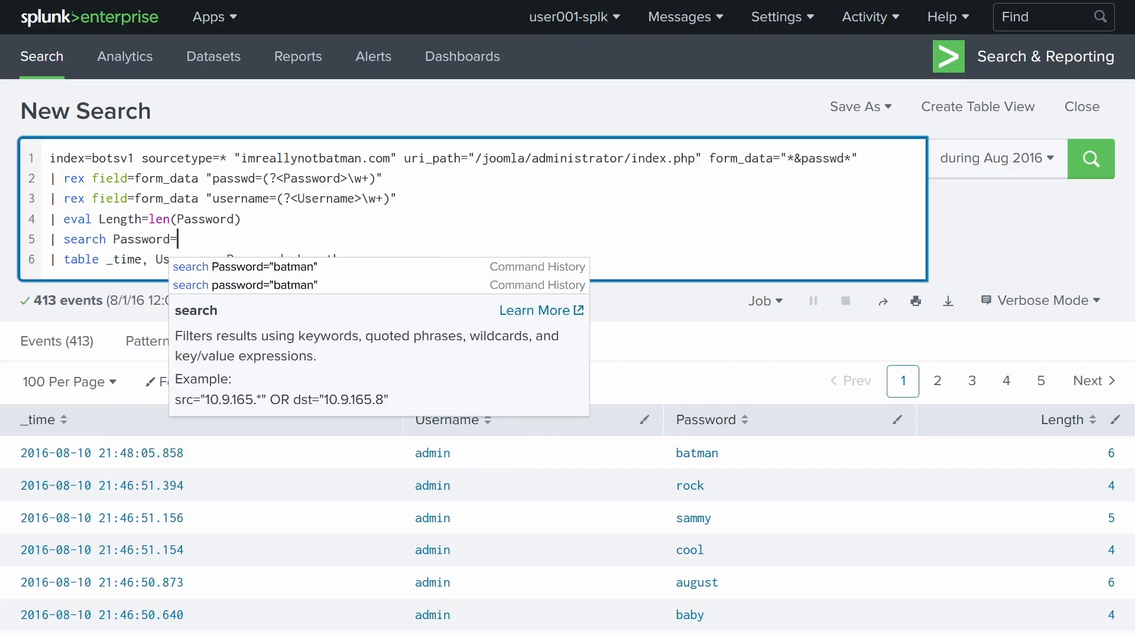
{"action": "type", "text": "\"batman\""}
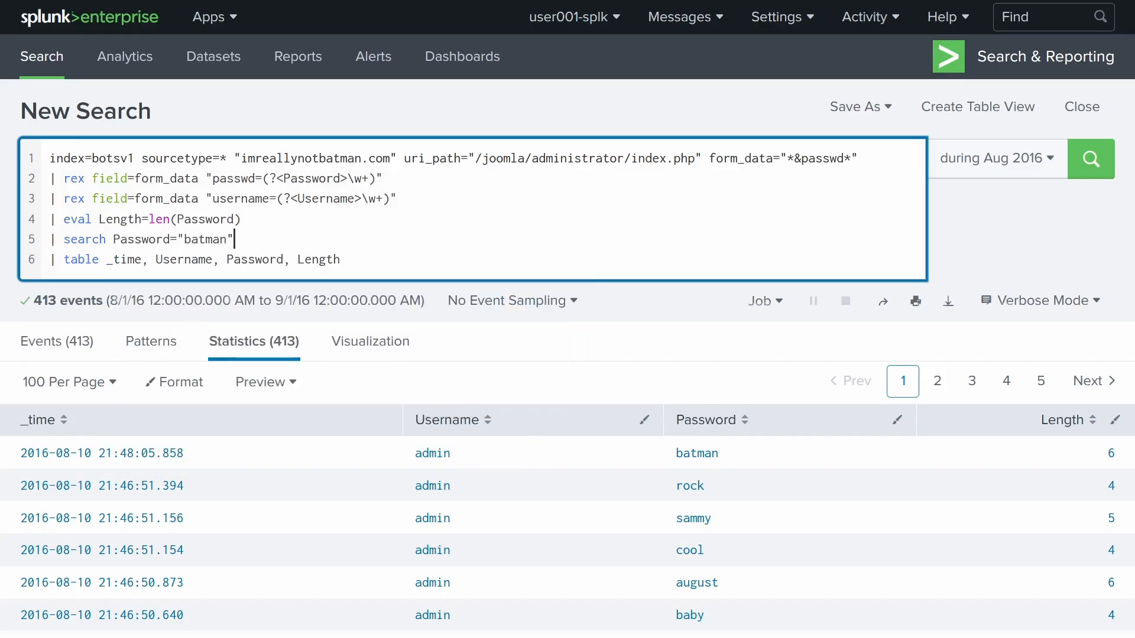
{"action": "key", "text": "Return"}
{"action": "scroll", "coordinate": [291, 420], "scroll_direction": "down", "scroll_amount": 2}
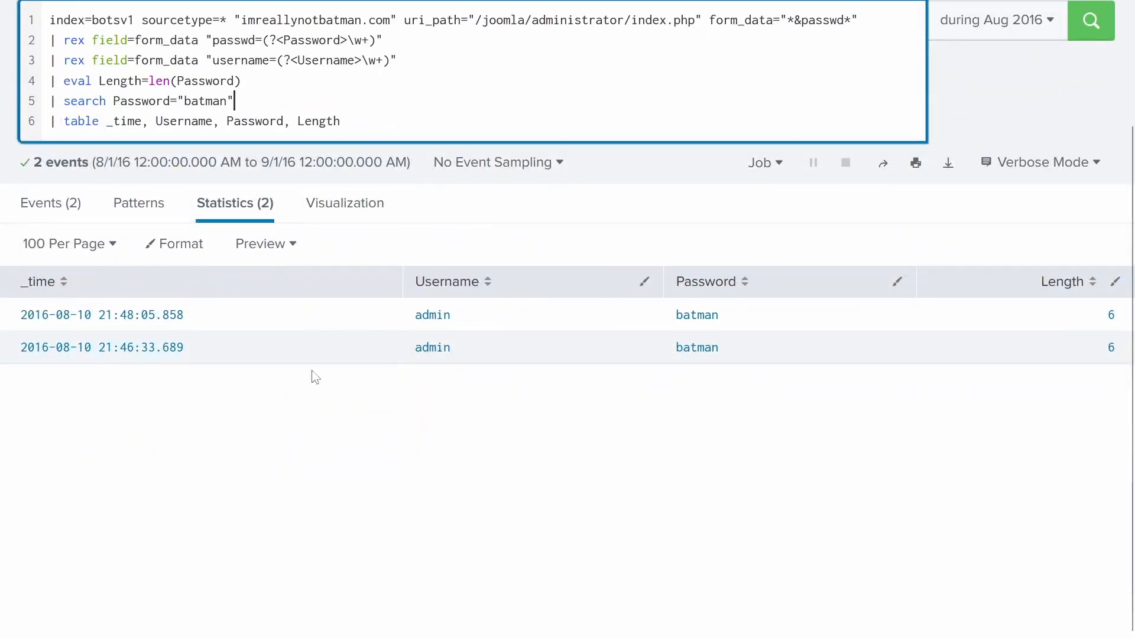
{"action": "left_click", "coordinate": [934, 401]}
{"action": "left_click_drag", "start_coordinate": [934, 401], "coordinate": [20, 372]}
{"action": "left_click", "coordinate": [431, 431]}
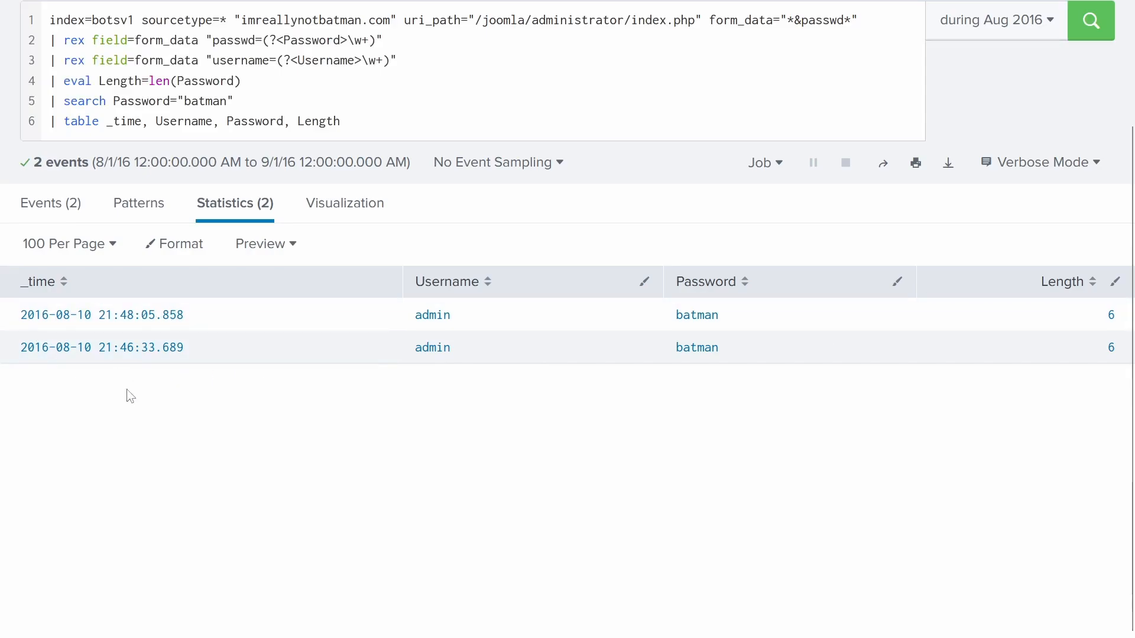
{"action": "left_click_drag", "start_coordinate": [23, 311], "coordinate": [98, 350]}
{"action": "left_click", "coordinate": [247, 394]}
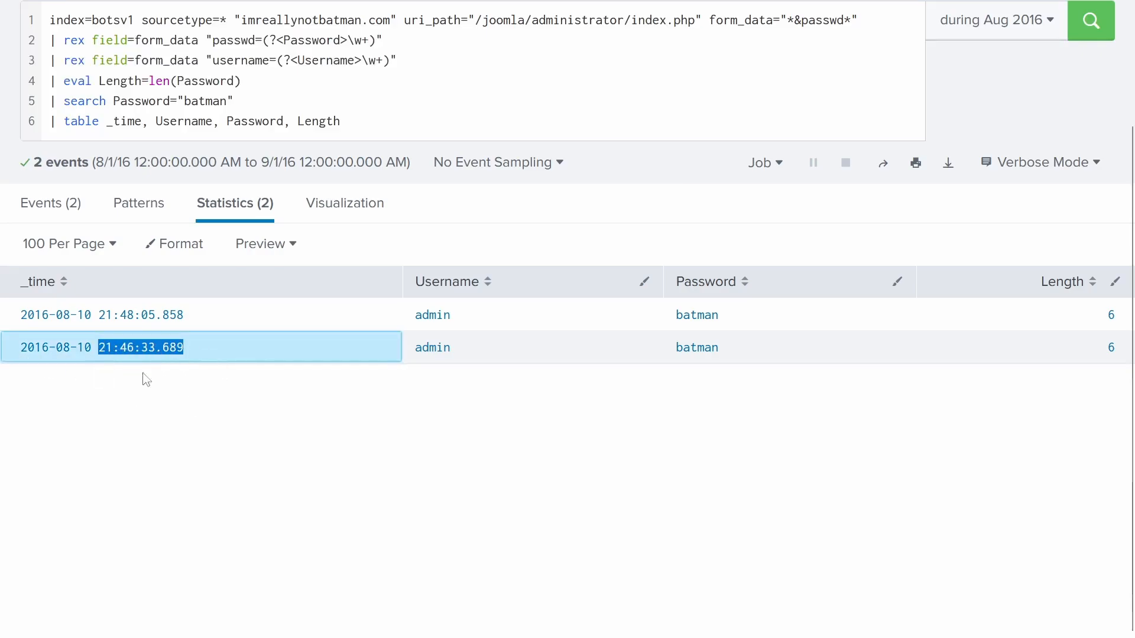
{"action": "left_click_drag", "start_coordinate": [195, 321], "coordinate": [87, 315]}
{"action": "left_click", "coordinate": [209, 408]}
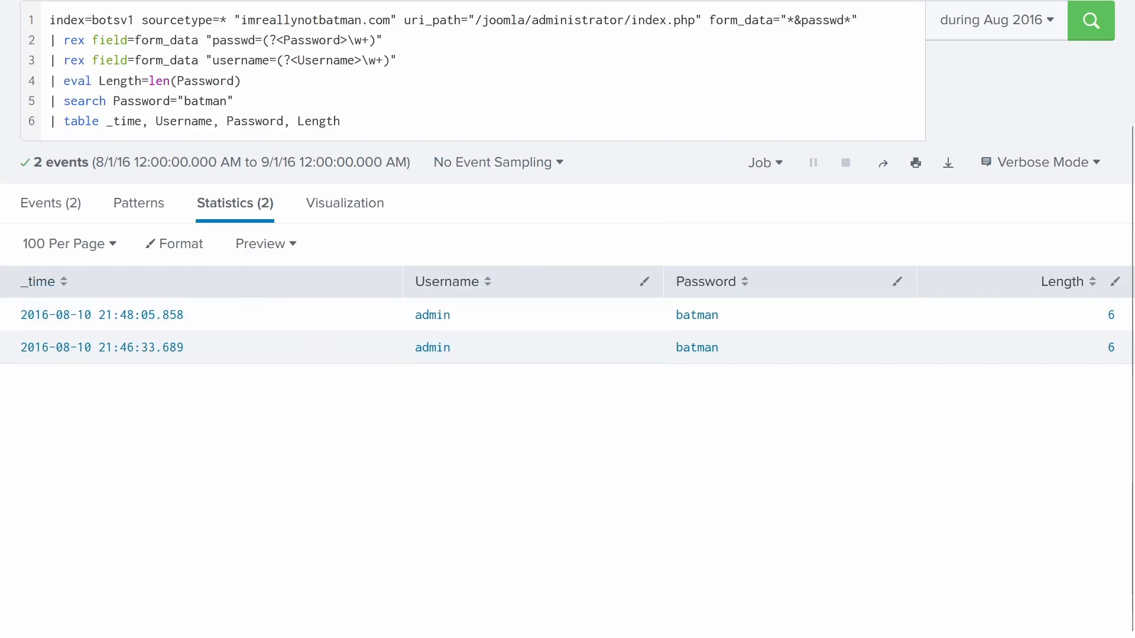
{"action": "scroll", "coordinate": [425, 448], "scroll_direction": "up", "scroll_amount": 3}
{"action": "left_click", "coordinate": [340, 255]}
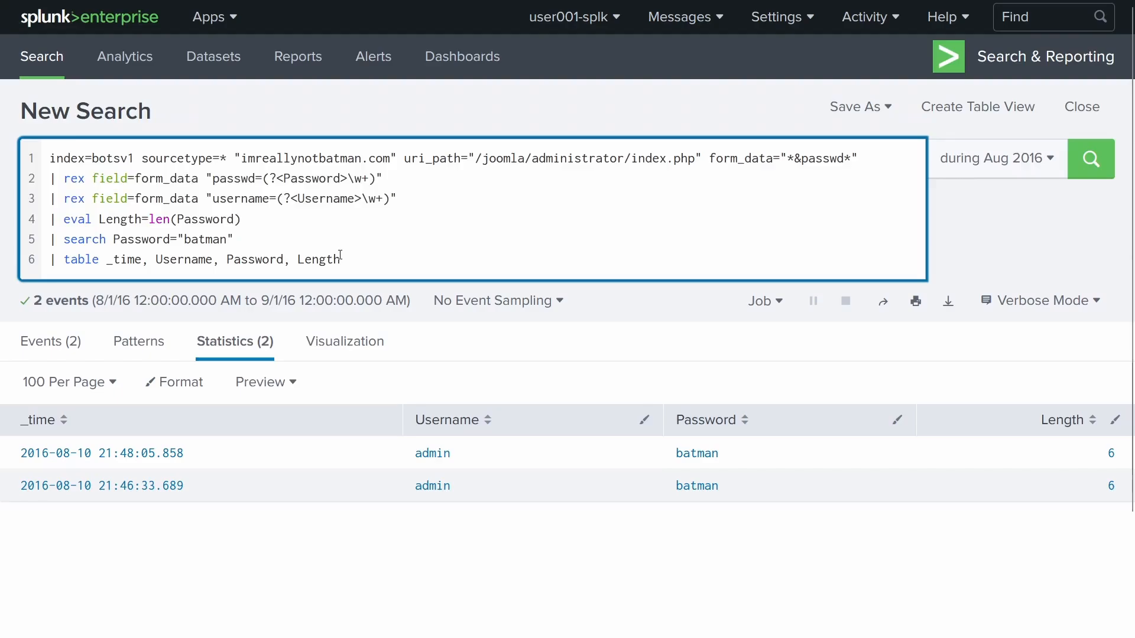
- Append '| transaction Password' and run it, showing a 92.169084-second duration
{"action": "key", "text": "Return"}
{"action": "type", "text": "| "}
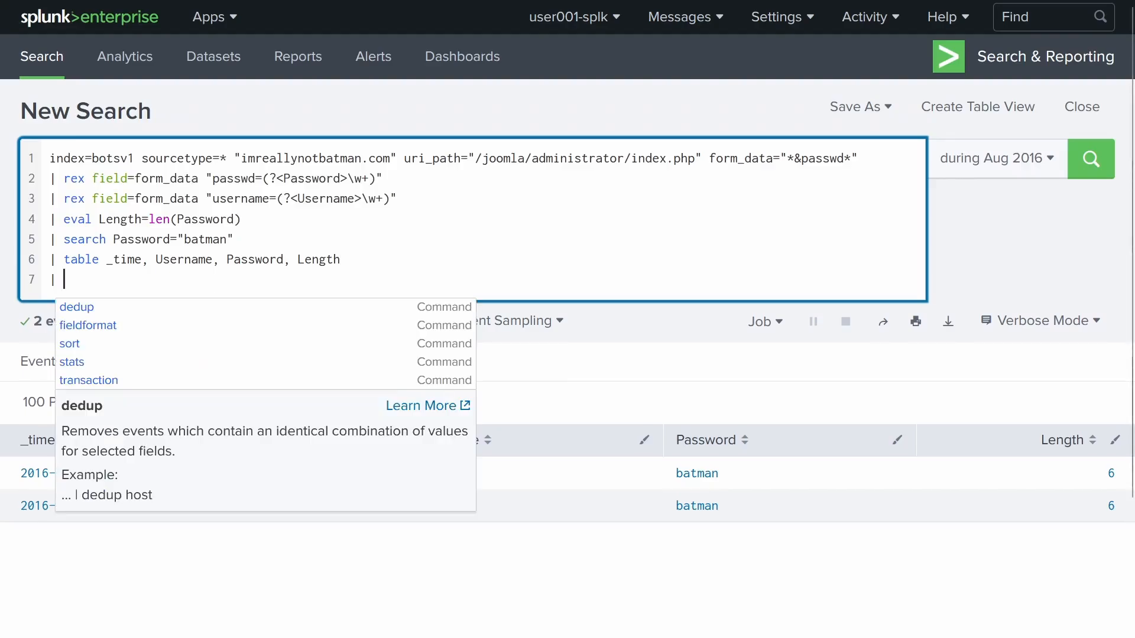
{"action": "type", "text": "transaction"}
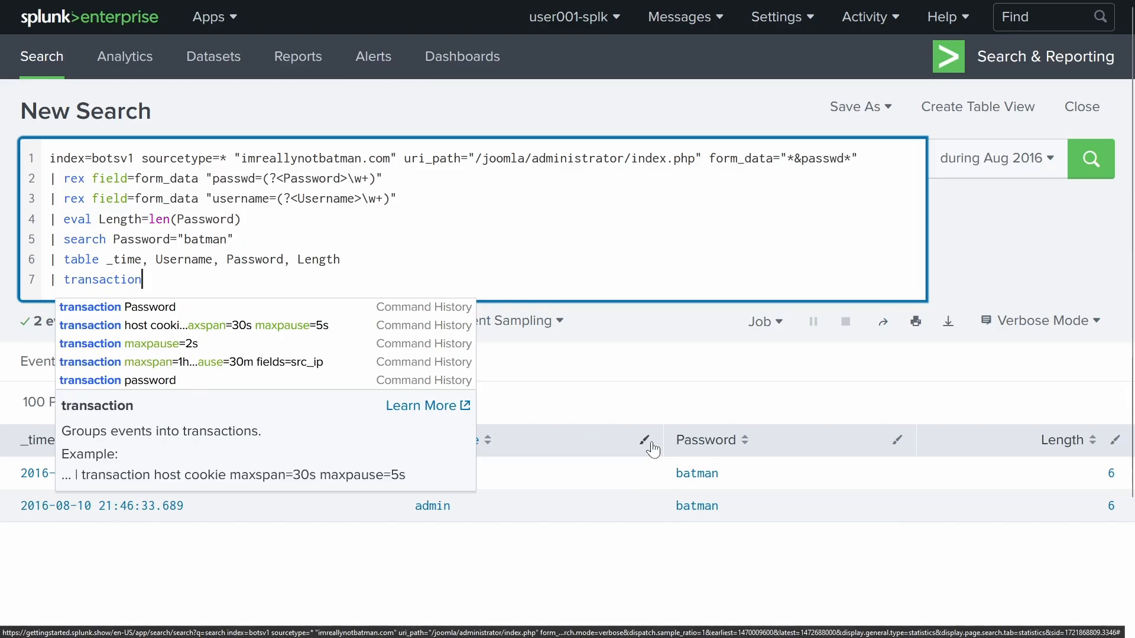
{"action": "type", "text": "P"}
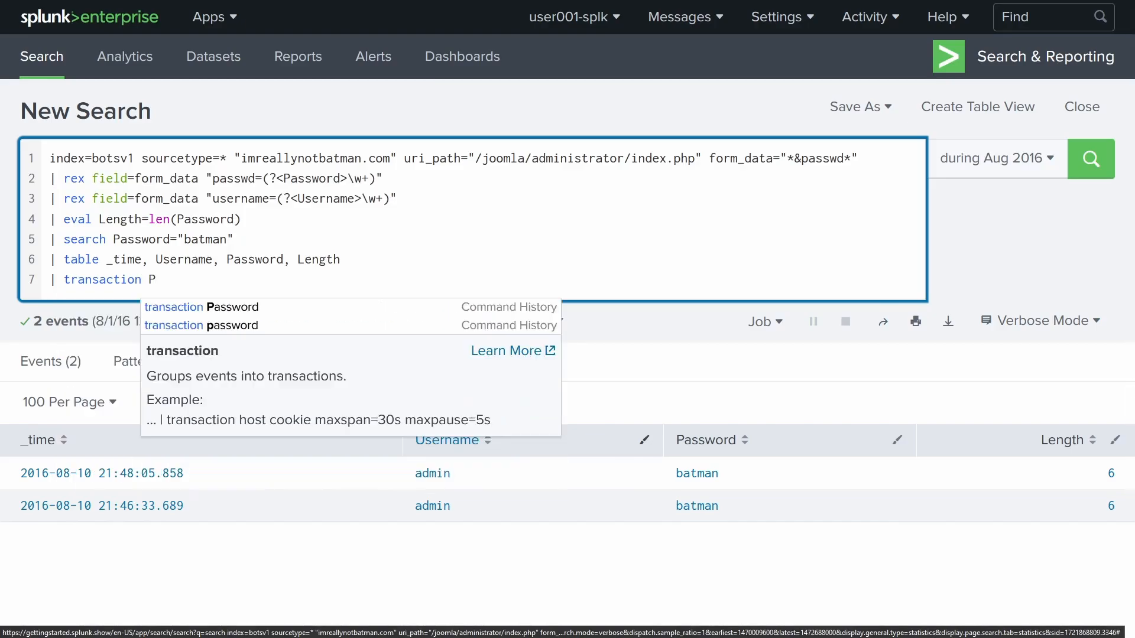
{"action": "type", "text": "assword"}
{"action": "key", "text": "Return"}
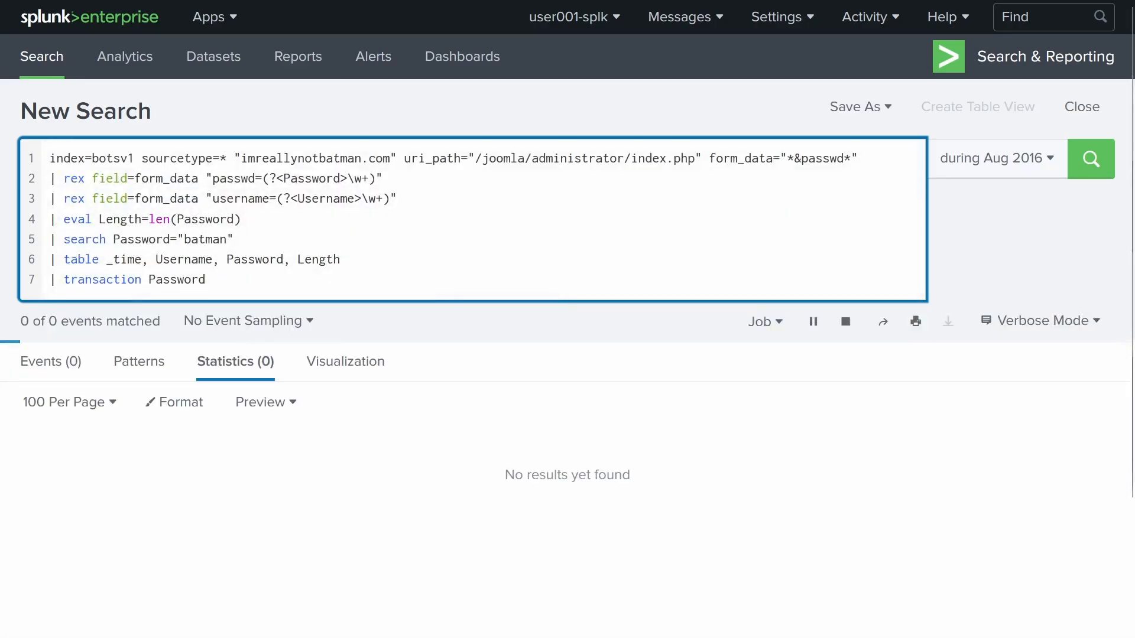
{"action": "scroll", "coordinate": [612, 421], "scroll_direction": "down", "scroll_amount": 3}
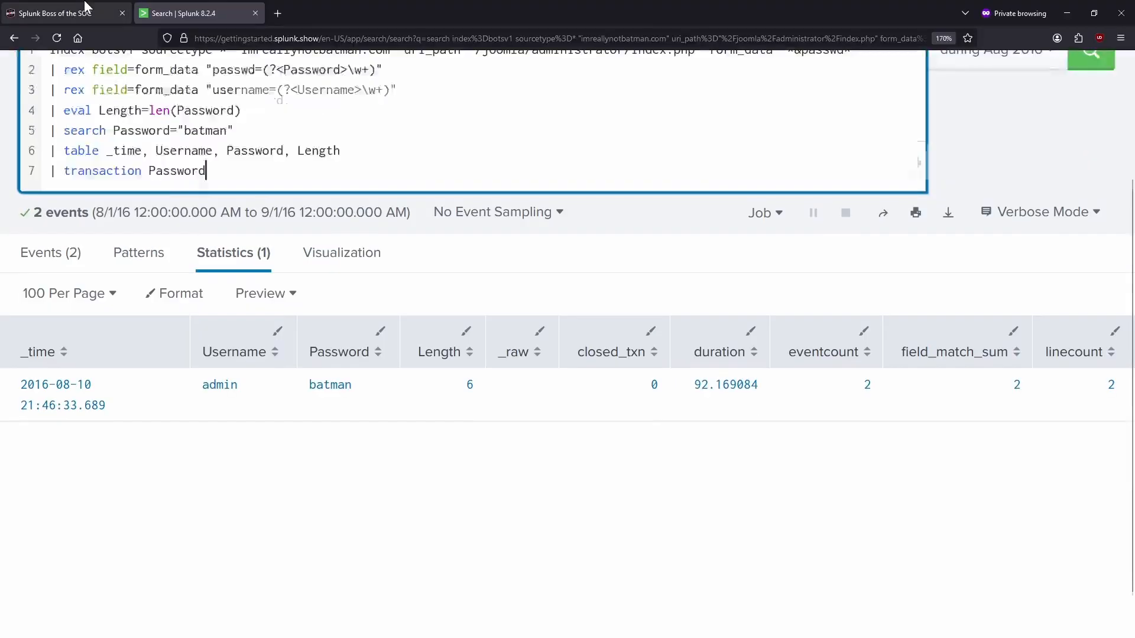
- Submit 92.16 as the answer to question #118
{"action": "left_click", "coordinate": [64, 12]}
{"action": "left_click", "coordinate": [447, 307]}
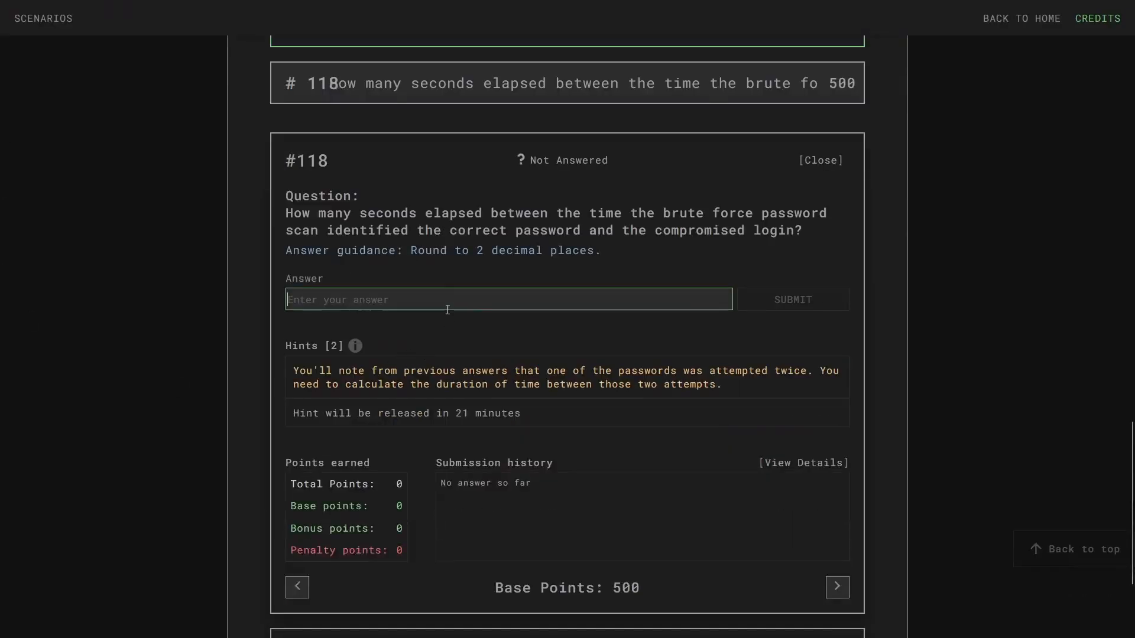
{"action": "type", "text": "92."}
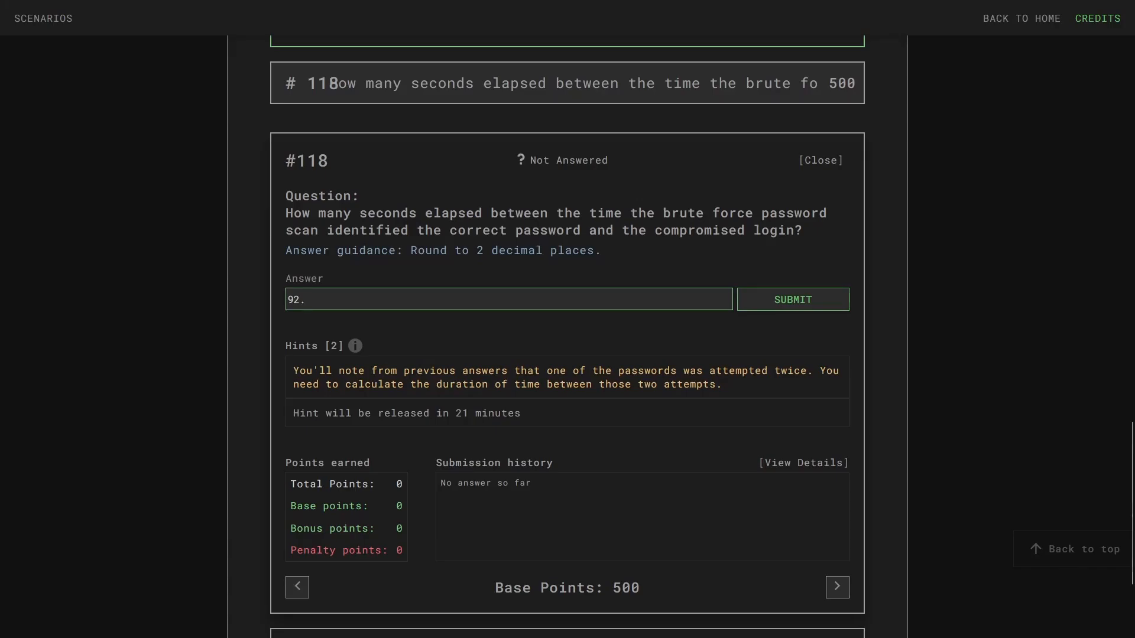
{"action": "left_click", "coordinate": [147, 8]}
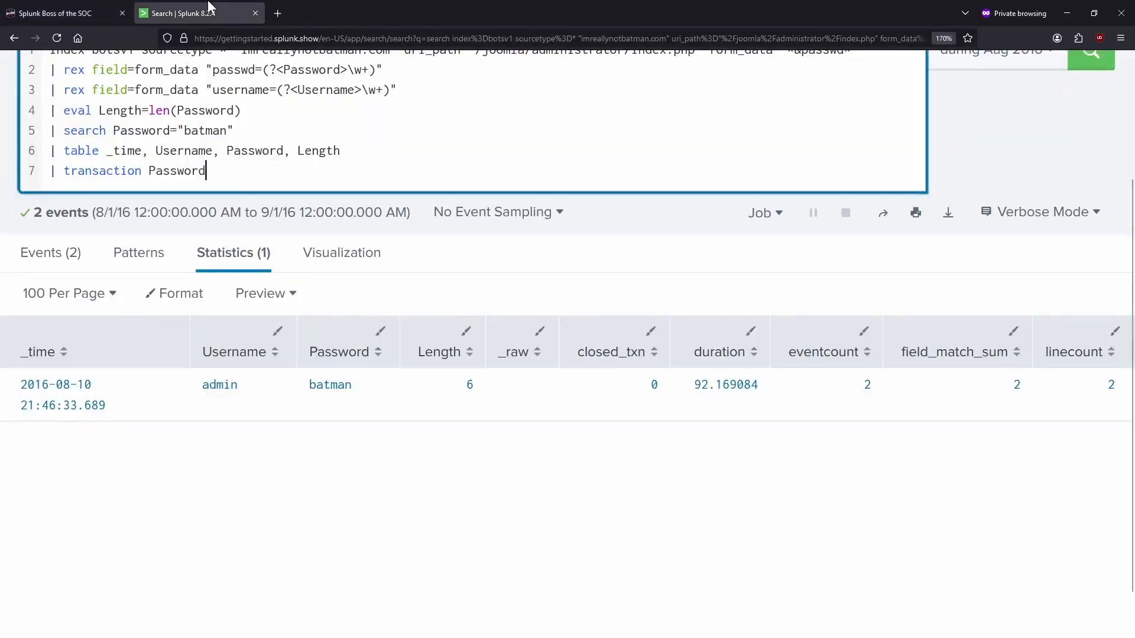
{"action": "left_click", "coordinate": [71, 12]}
{"action": "type", "text": "16"}
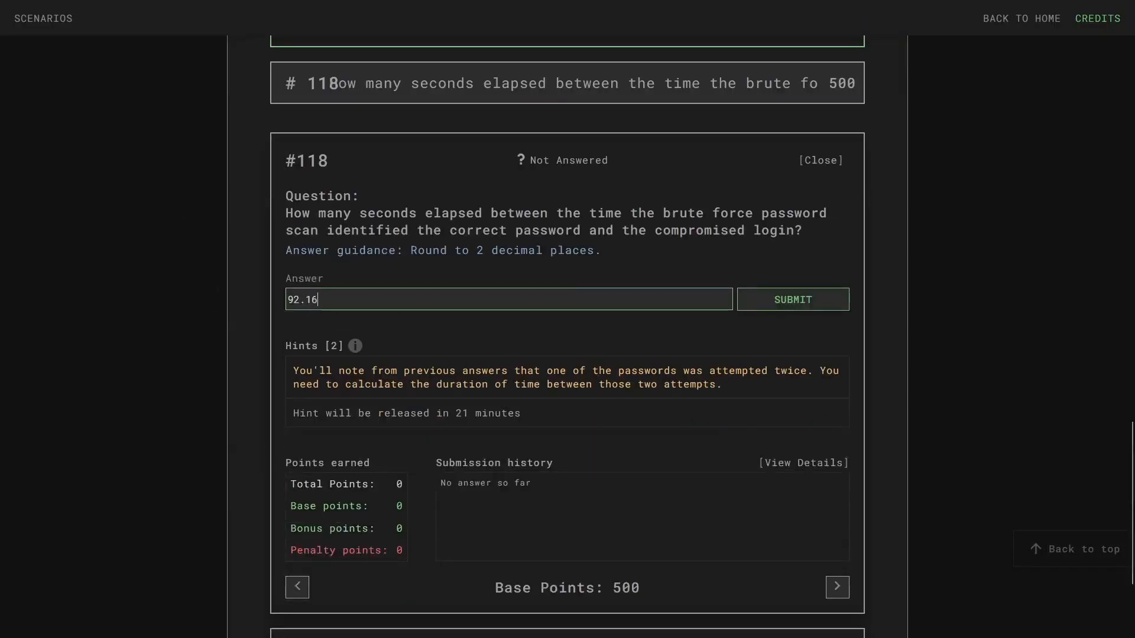
{"action": "key", "text": "Return"}
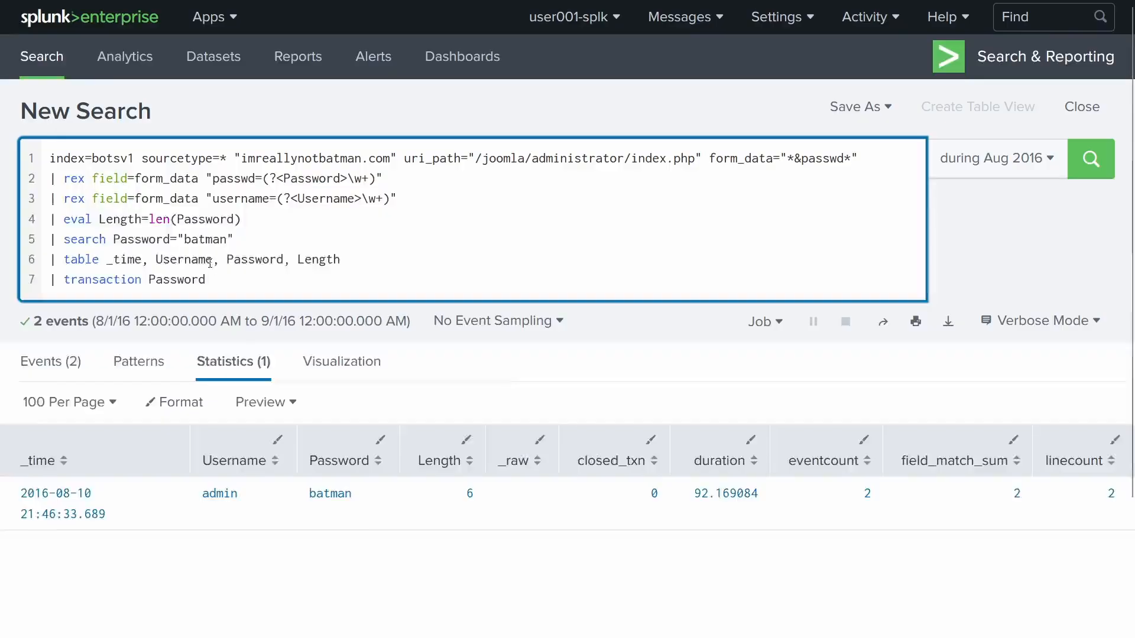
- Edit the search lines, then restore the seven-line query with the length line and rerun
{"action": "left_click_drag", "start_coordinate": [256, 220], "coordinate": [27, 210]}
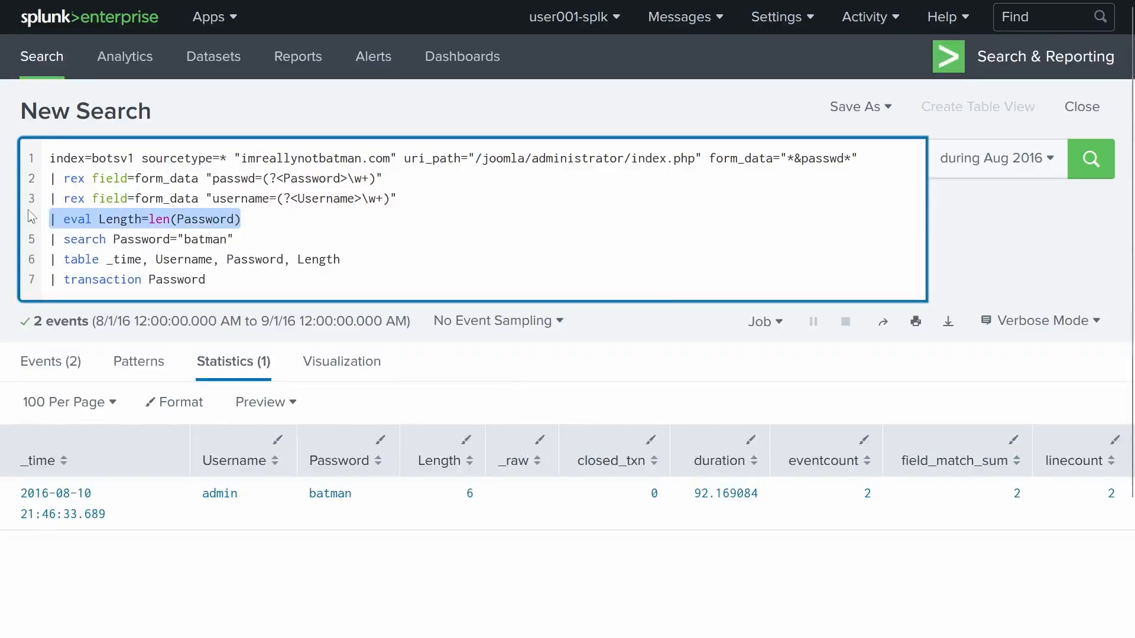
{"action": "key", "text": "BackSpace"}
{"action": "key", "text": "BackSpace"}
{"action": "key", "text": "Return"}
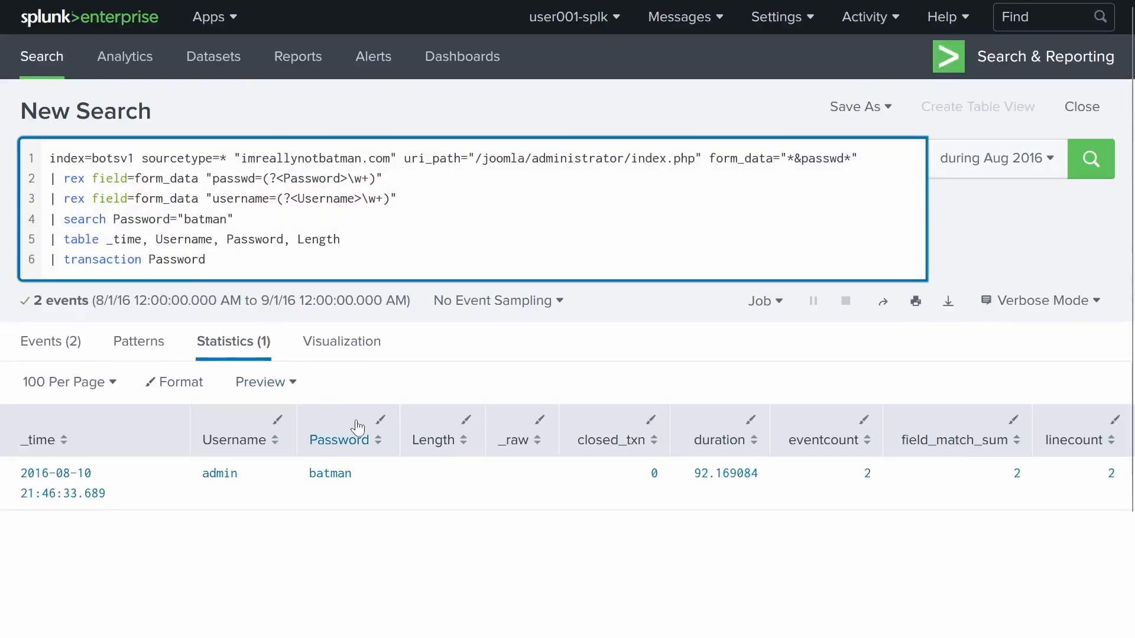
{"action": "left_click", "coordinate": [315, 248]}
{"action": "left_click_drag", "start_coordinate": [286, 260], "coordinate": [1, 179]}
{"action": "key", "text": "ctrl+v"}
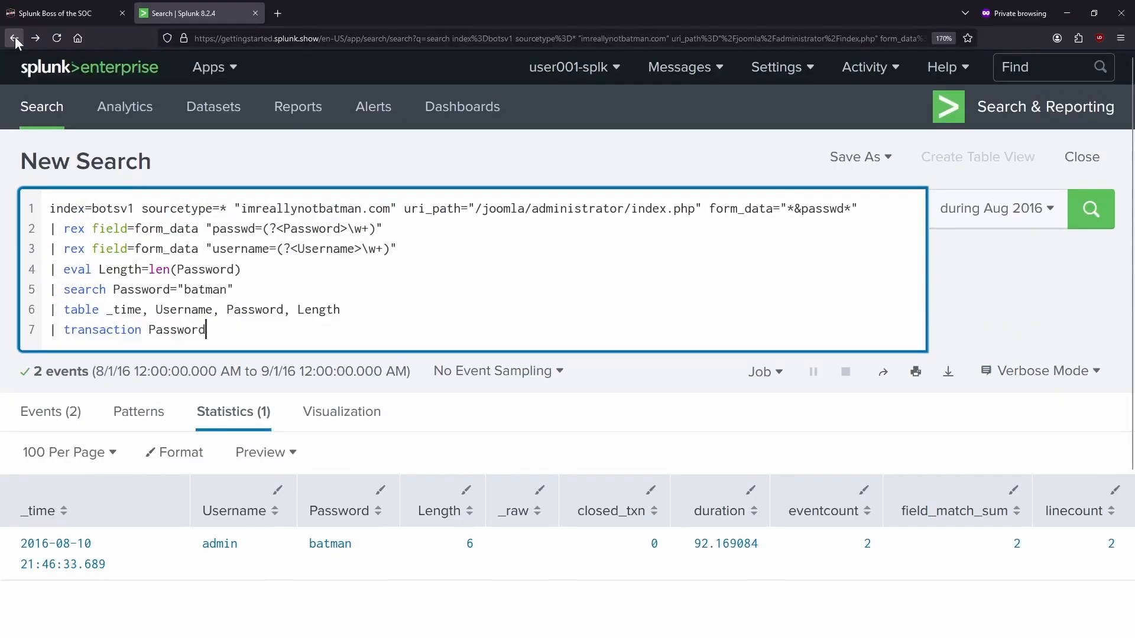
{"action": "left_click", "coordinate": [16, 38]}
{"action": "scroll", "coordinate": [361, 407], "scroll_direction": "down", "scroll_amount": 3}
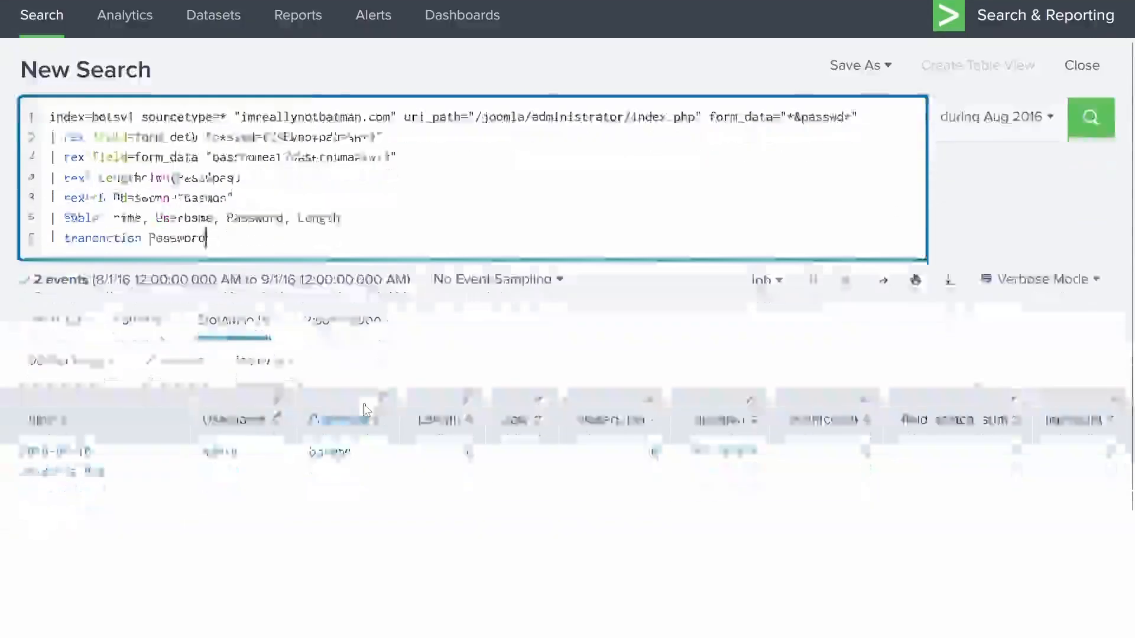
{"action": "left_click", "coordinate": [734, 436]}
{"action": "scroll", "coordinate": [727, 426], "scroll_direction": "up", "scroll_amount": 3}
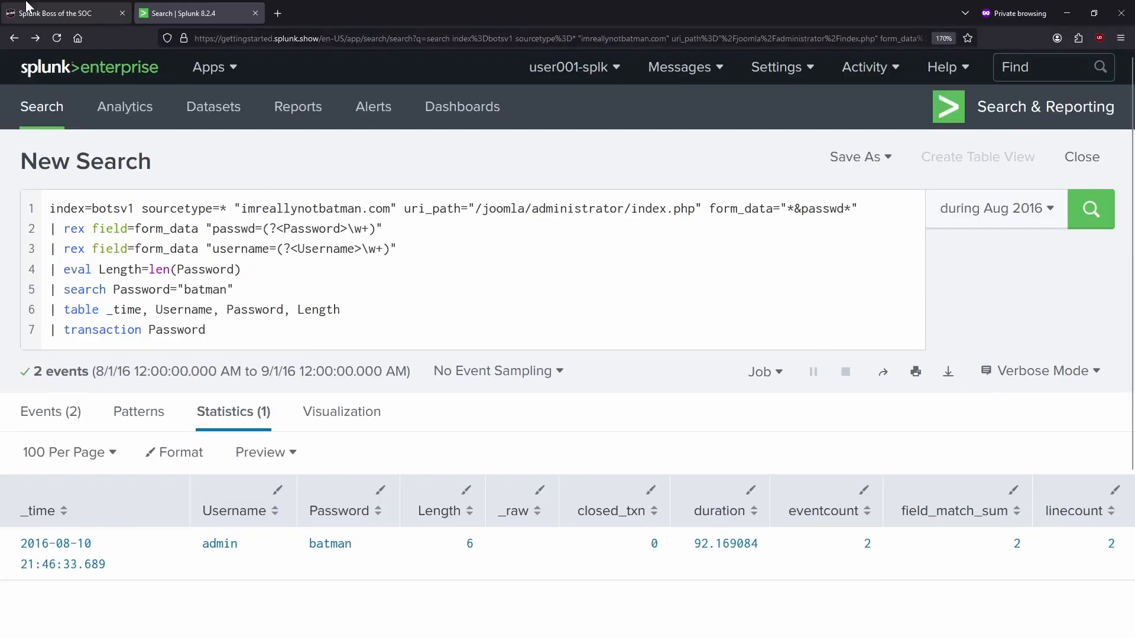
- Correct the #118 answer to 92.17 and resubmit
{"action": "left_click", "coordinate": [27, 6]}
{"action": "left_click", "coordinate": [346, 298]}
{"action": "key", "text": "BackSpace"}
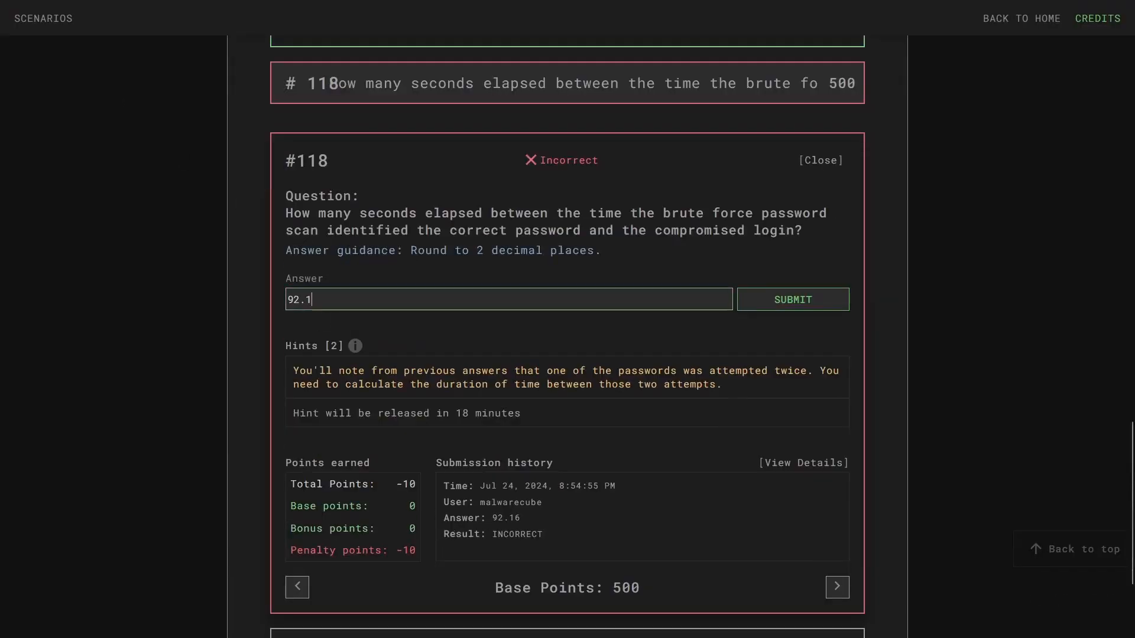
{"action": "key", "text": "Return"}
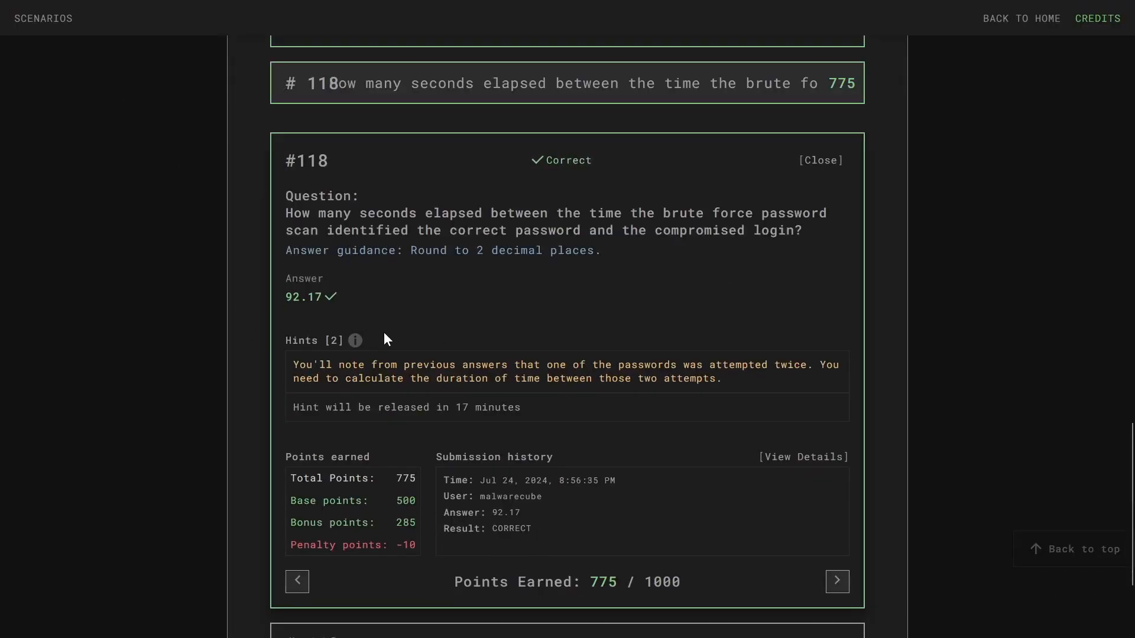
- Expand and read question #119 about unique passwords
{"action": "scroll", "coordinate": [562, 314], "scroll_direction": "down", "scroll_amount": 3}
{"action": "scroll", "coordinate": [567, 296], "scroll_direction": "up", "scroll_amount": 3}
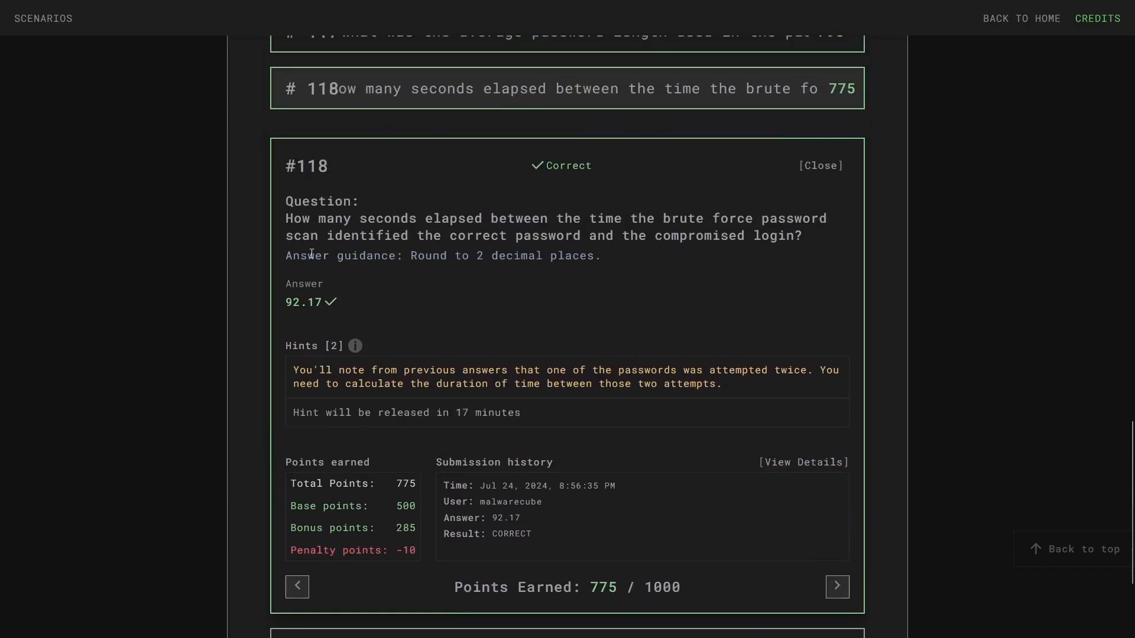
{"action": "scroll", "coordinate": [573, 286], "scroll_direction": "down", "scroll_amount": 3}
{"action": "left_click", "coordinate": [502, 454]}
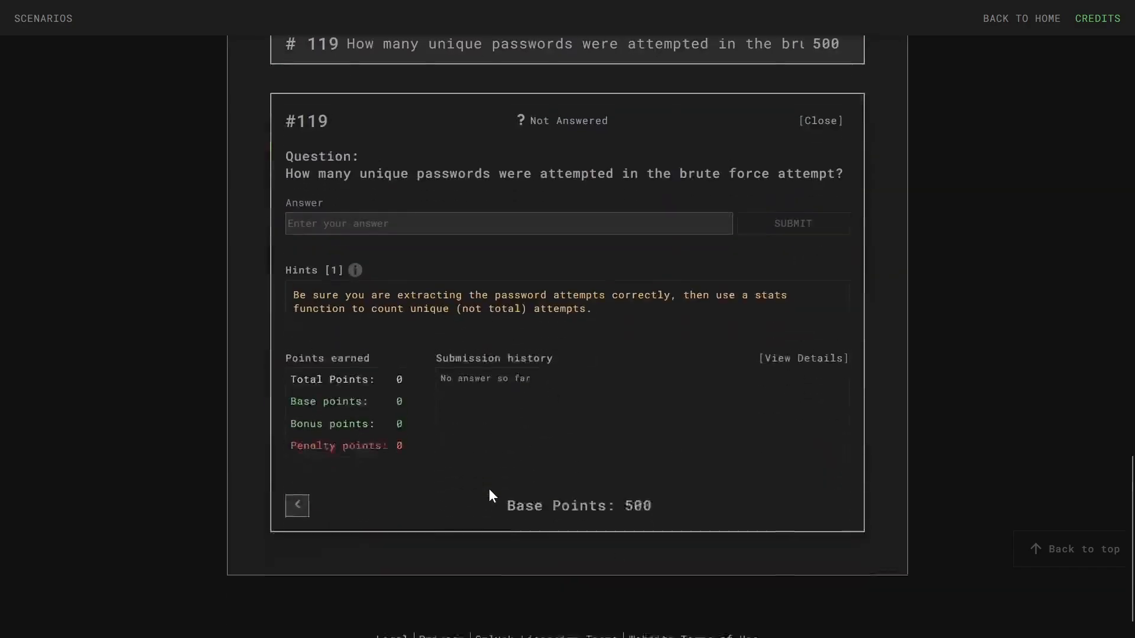
{"action": "scroll", "coordinate": [488, 497], "scroll_direction": "up", "scroll_amount": 5}
{"action": "scroll", "coordinate": [479, 488], "scroll_direction": "up", "scroll_amount": 10}
{"action": "scroll", "coordinate": [558, 377], "scroll_direction": "down", "scroll_amount": 15}
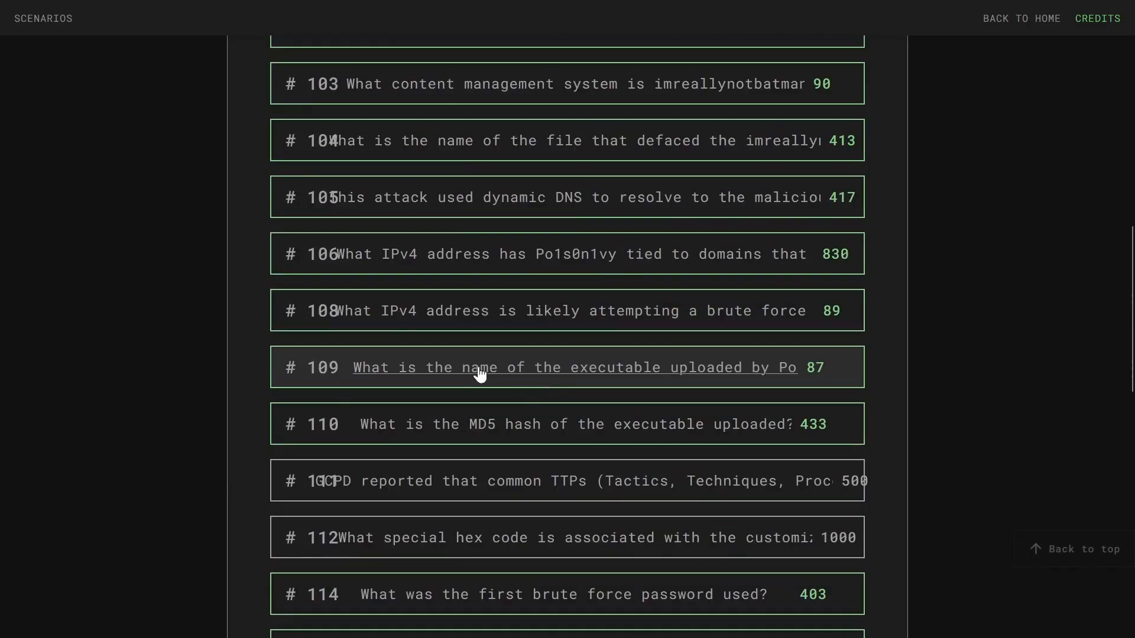
{"action": "scroll", "coordinate": [467, 390], "scroll_direction": "down", "scroll_amount": 3}
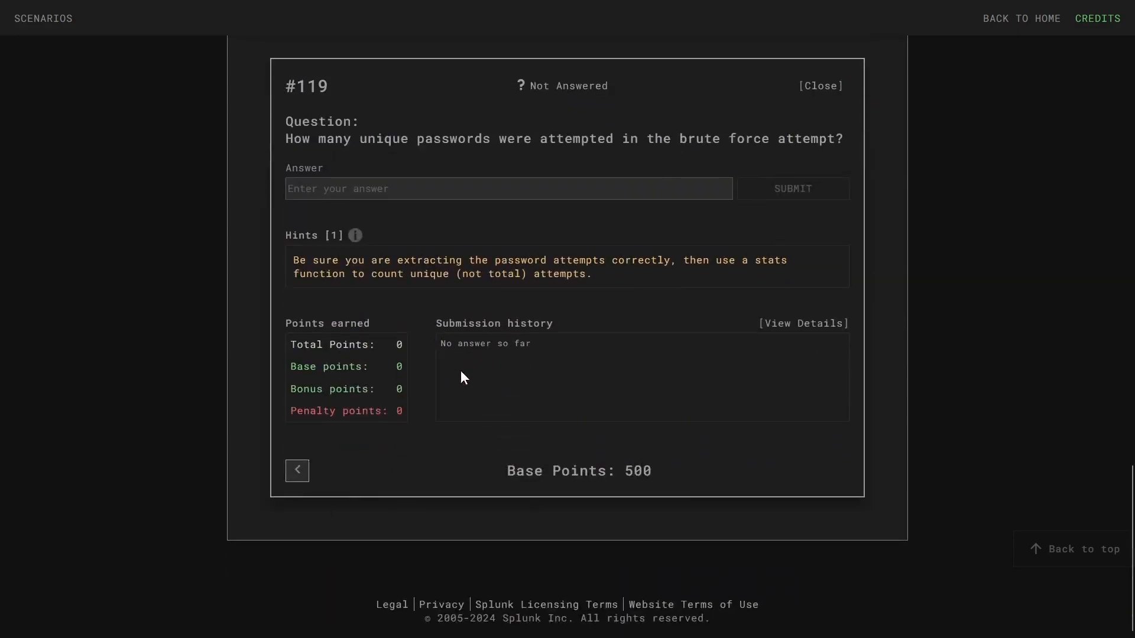
{"action": "scroll", "coordinate": [414, 361], "scroll_direction": "up", "scroll_amount": 3}
{"action": "left_click_drag", "start_coordinate": [292, 320], "coordinate": [823, 325]}
{"action": "left_click", "coordinate": [830, 320]}
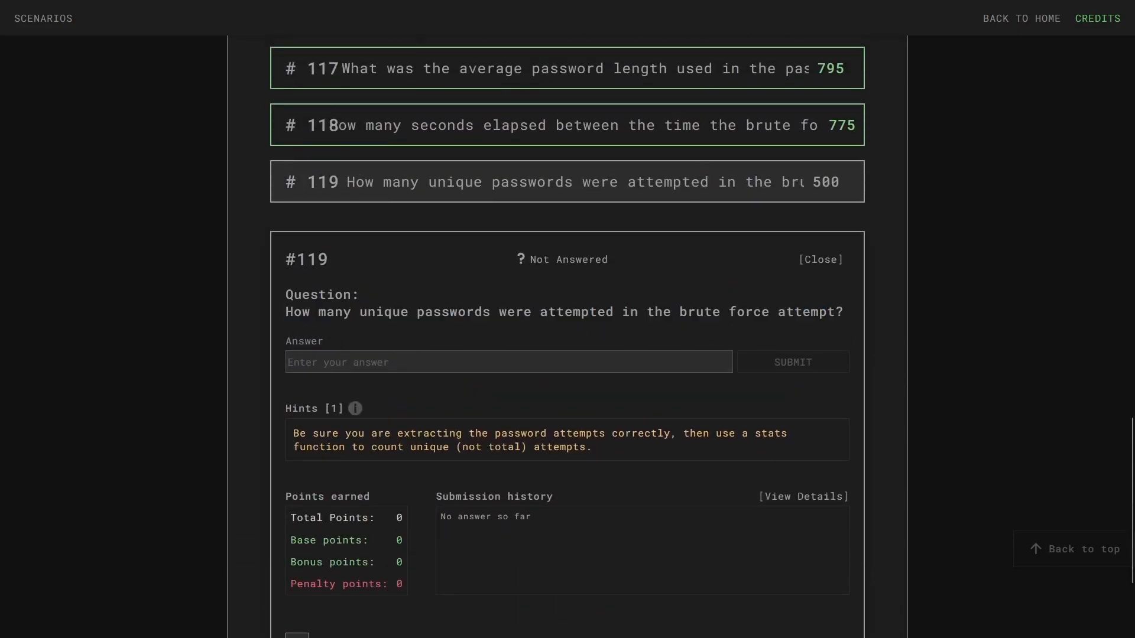
- Delete the '| transaction Password' line and rerun the search
{"action": "left_click", "coordinate": [200, 9]}
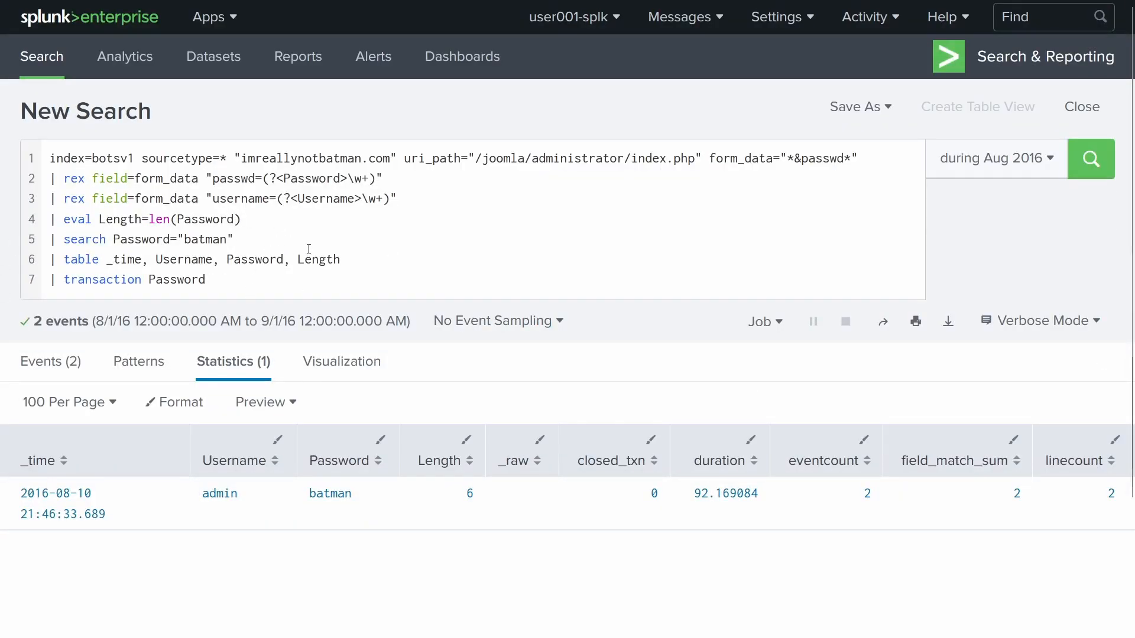
{"action": "left_click_drag", "start_coordinate": [233, 280], "coordinate": [40, 273]}
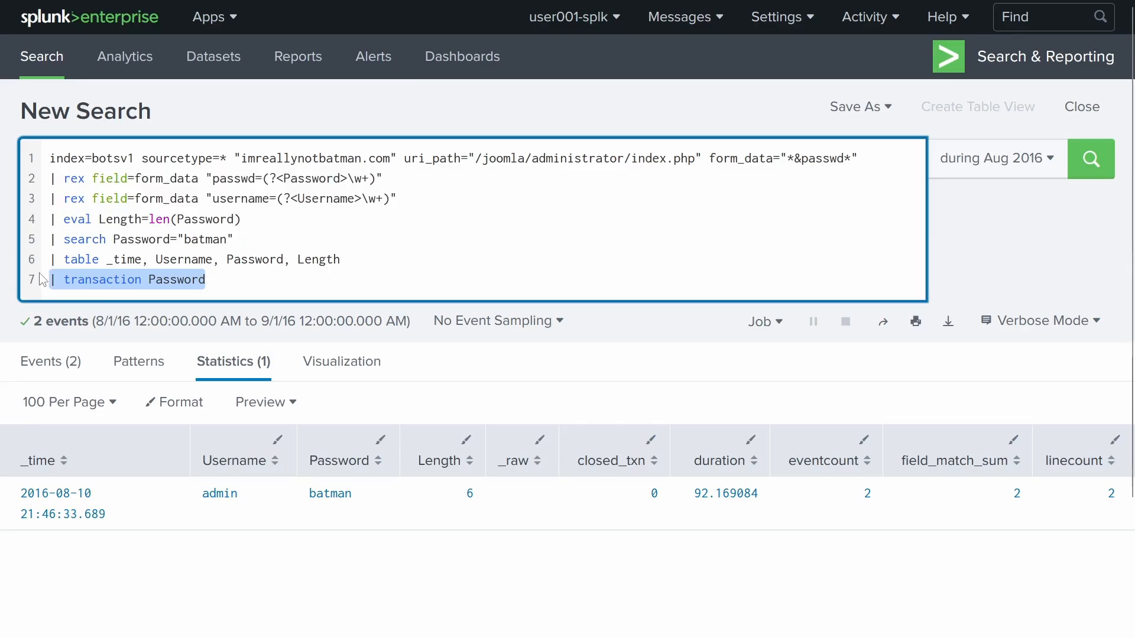
{"action": "key", "text": "BackSpace"}
{"action": "key", "text": "BackSpace"}
{"action": "key", "text": "Return"}
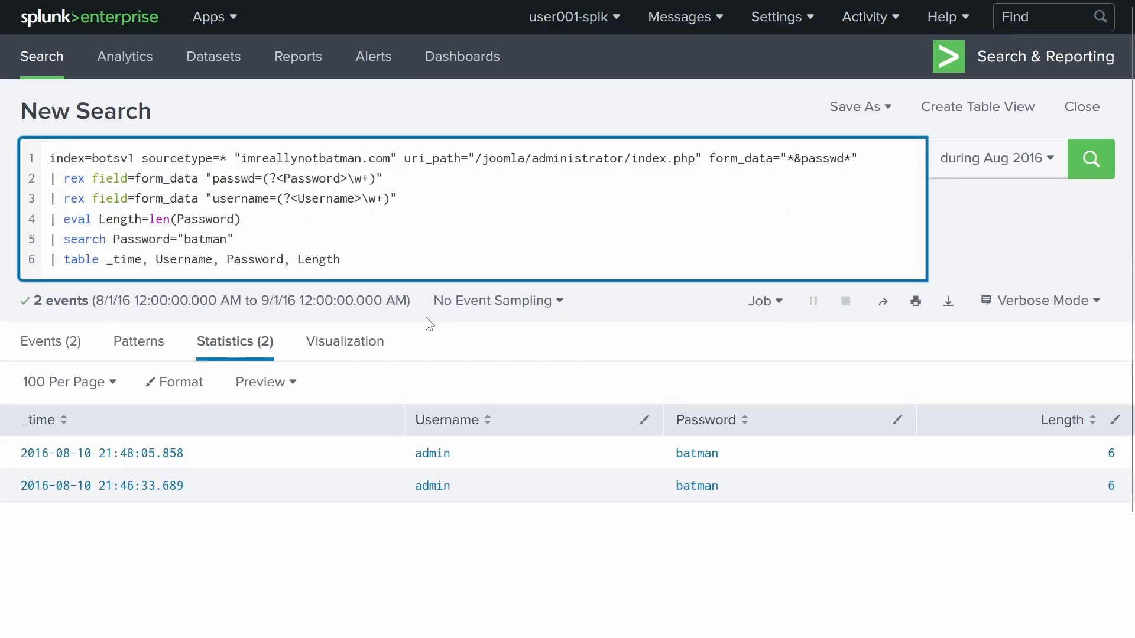
- Delete the password filter line, rerun over all 413 attempts, and reread question #119's 'unique'
{"action": "left_click_drag", "start_coordinate": [234, 239], "coordinate": [1, 238]}
{"action": "key", "text": "BackSpace"}
{"action": "key", "text": "BackSpace"}
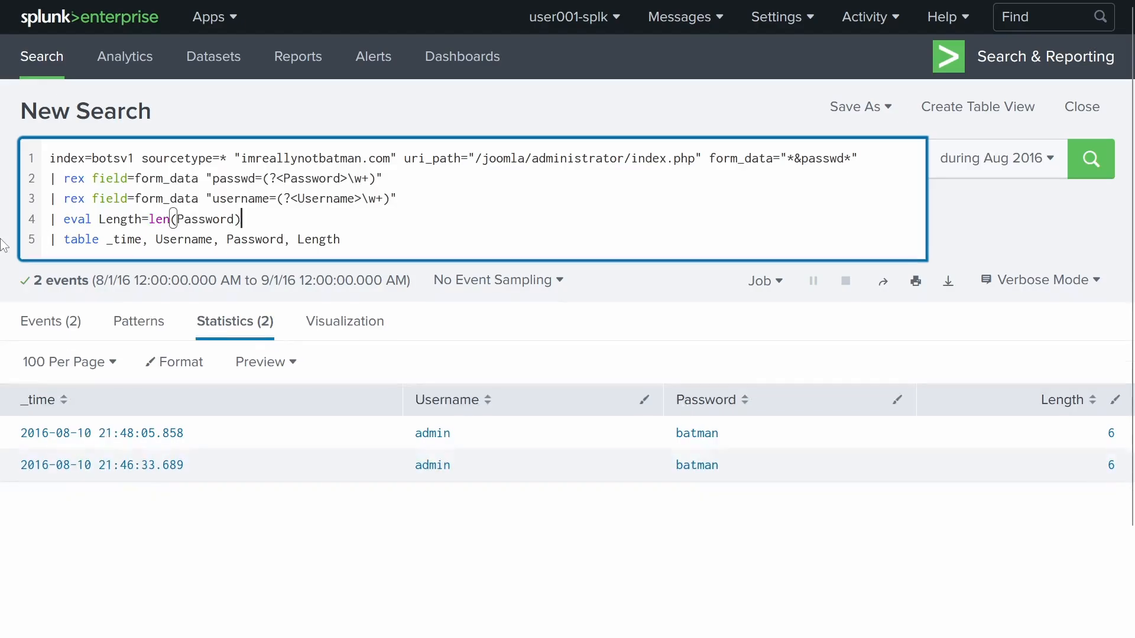
{"action": "key", "text": "Return"}
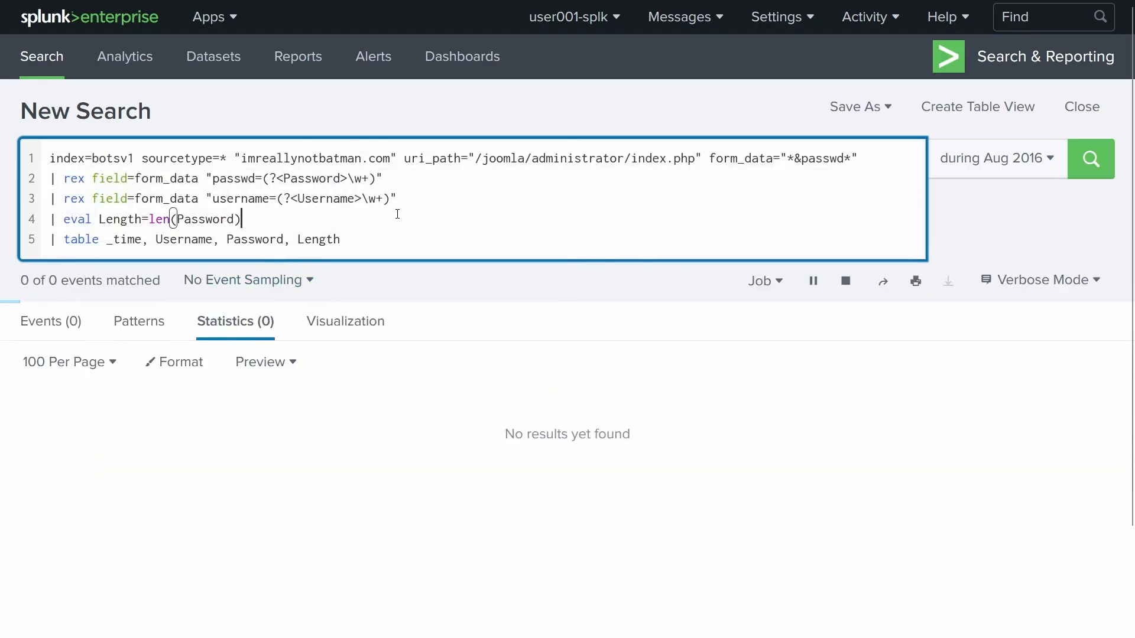
{"action": "left_click", "coordinate": [236, 264]}
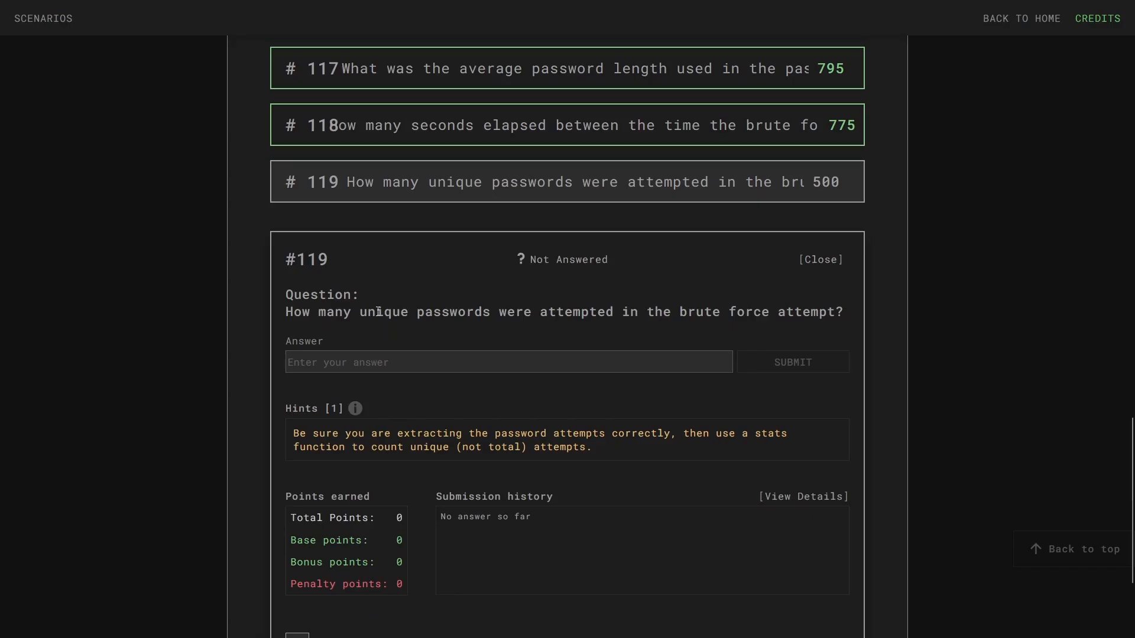
{"action": "double_click", "coordinate": [378, 320]}
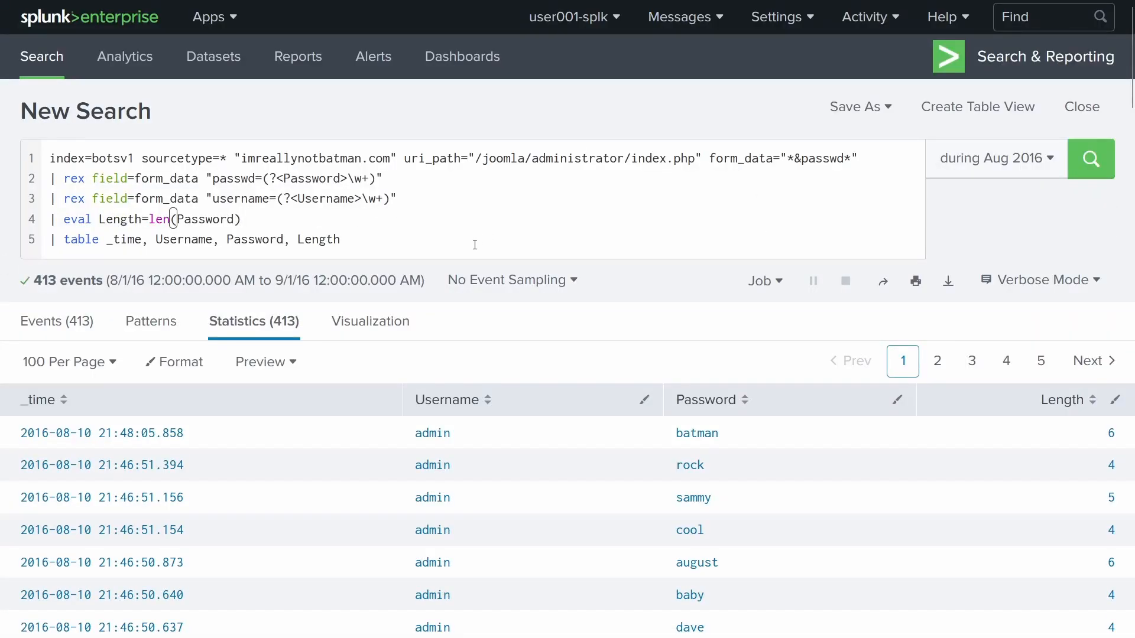
- Remove the Length field from the table and delete the eval Length line
{"action": "left_click", "coordinate": [474, 245]}
{"action": "key", "text": "BackSpace"}
{"action": "key", "text": "BackSpace"}
{"action": "key", "text": "BackSpace"}
{"action": "key", "text": "BackSpace"}
{"action": "key", "text": "BackSpace"}
{"action": "key", "text": "BackSpace"}
{"action": "key", "text": "BackSpace"}
{"action": "key", "text": "BackSpace"}
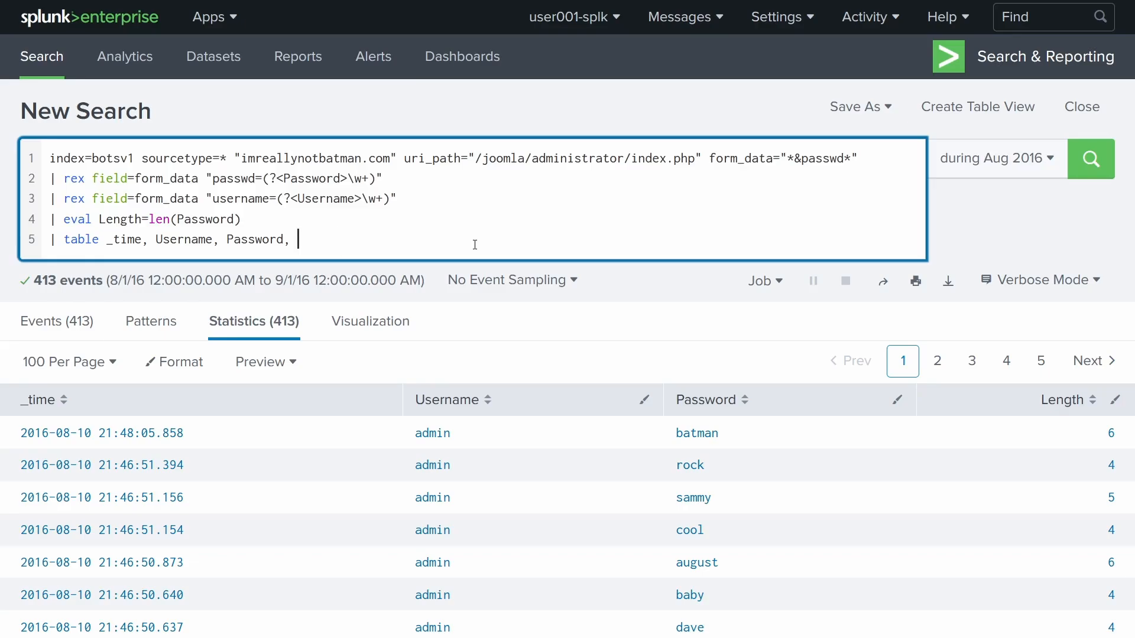
{"action": "left_click_drag", "start_coordinate": [272, 224], "coordinate": [3, 227]}
{"action": "key", "text": "BackSpace"}
{"action": "key", "text": "BackSpace"}
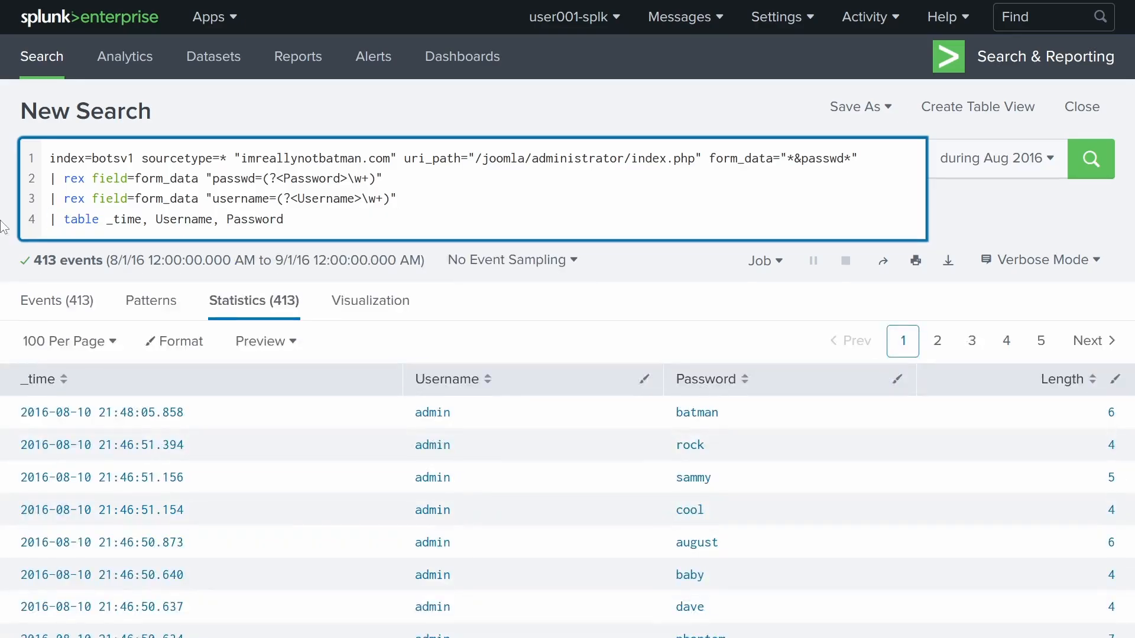
{"action": "key", "text": "Return"}
- Add '| dedup Password' and '| stats count by Password', then run the search
{"action": "type", "text": "| "}
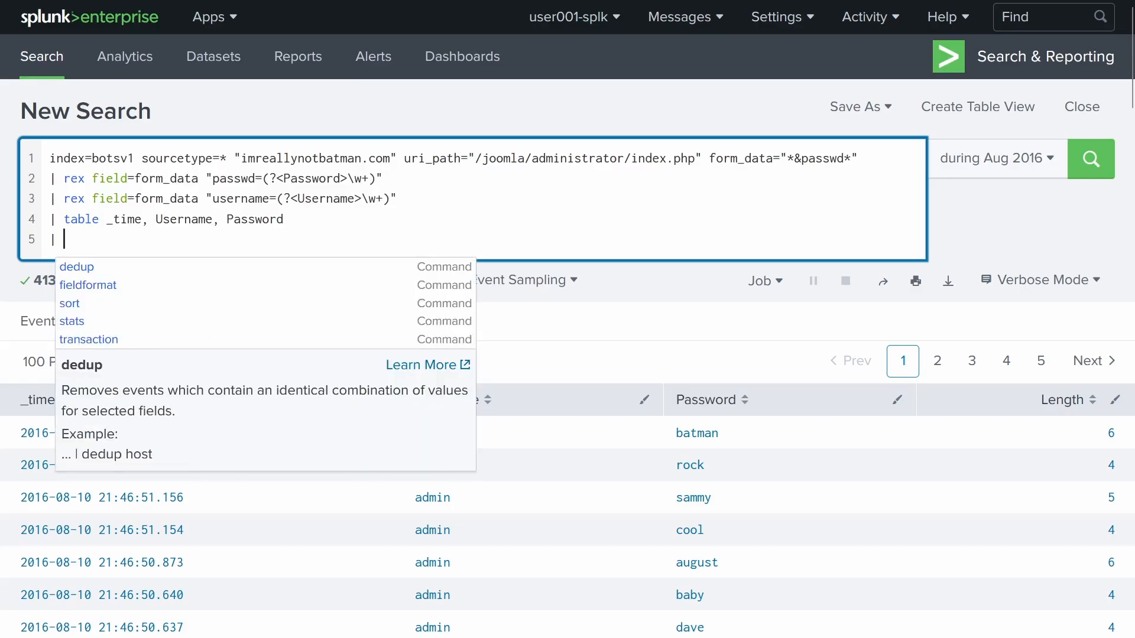
{"action": "type", "text": "debug"}
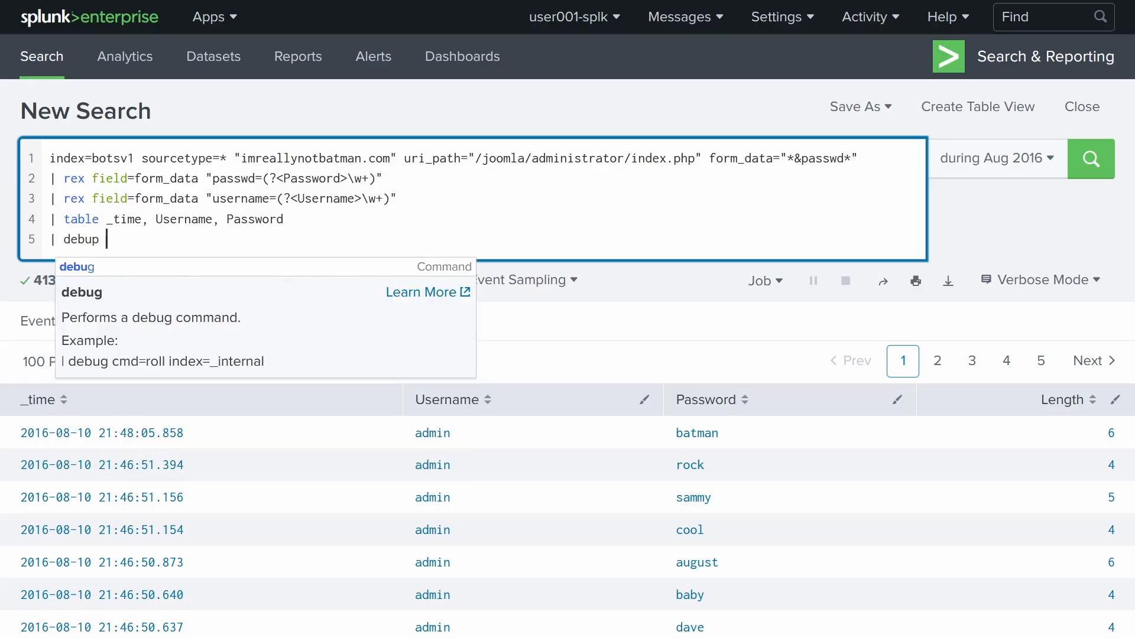
{"action": "key", "text": "BackSpace"}
{"action": "key", "text": "BackSpace"}
{"action": "key", "text": "BackSpace"}
{"action": "type", "text": "du"}
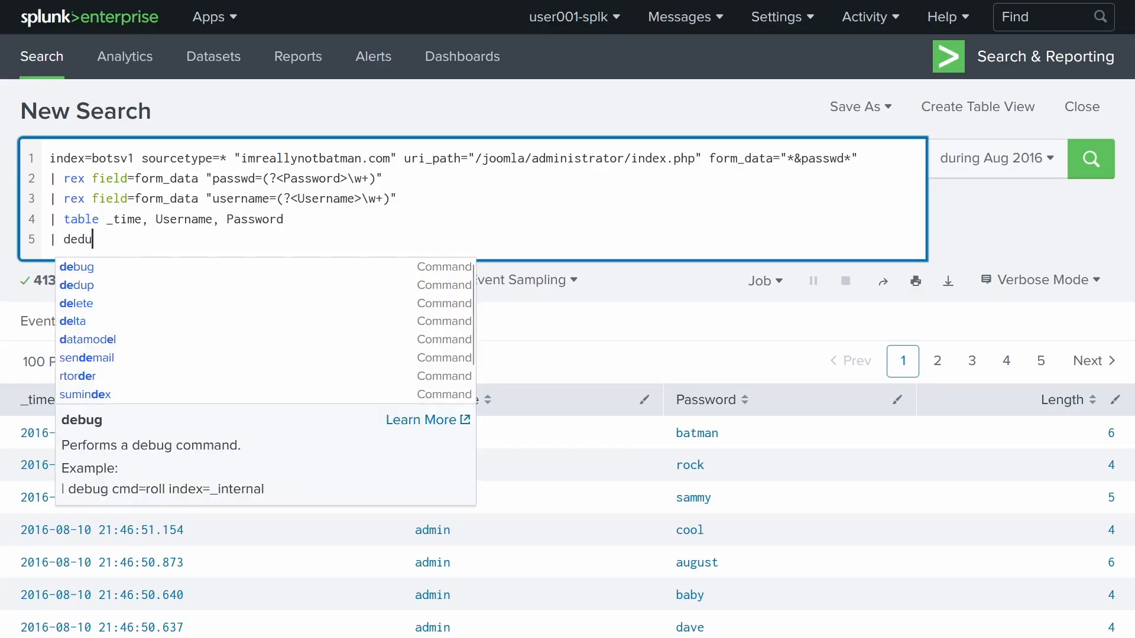
{"action": "type", "text": "p P"}
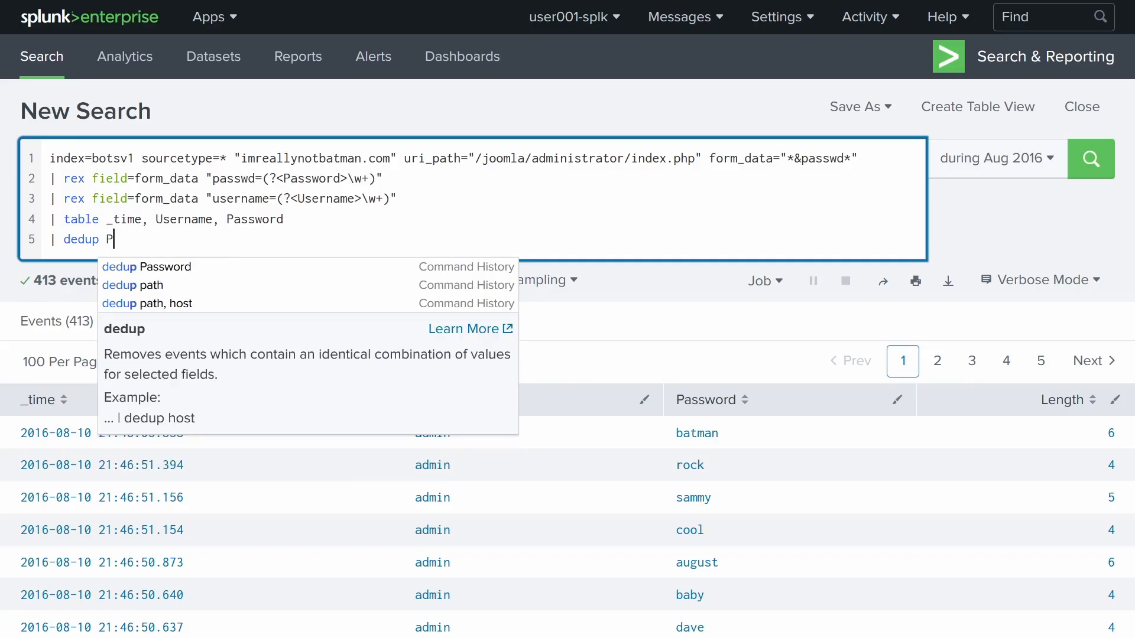
{"action": "type", "text": "ass"}
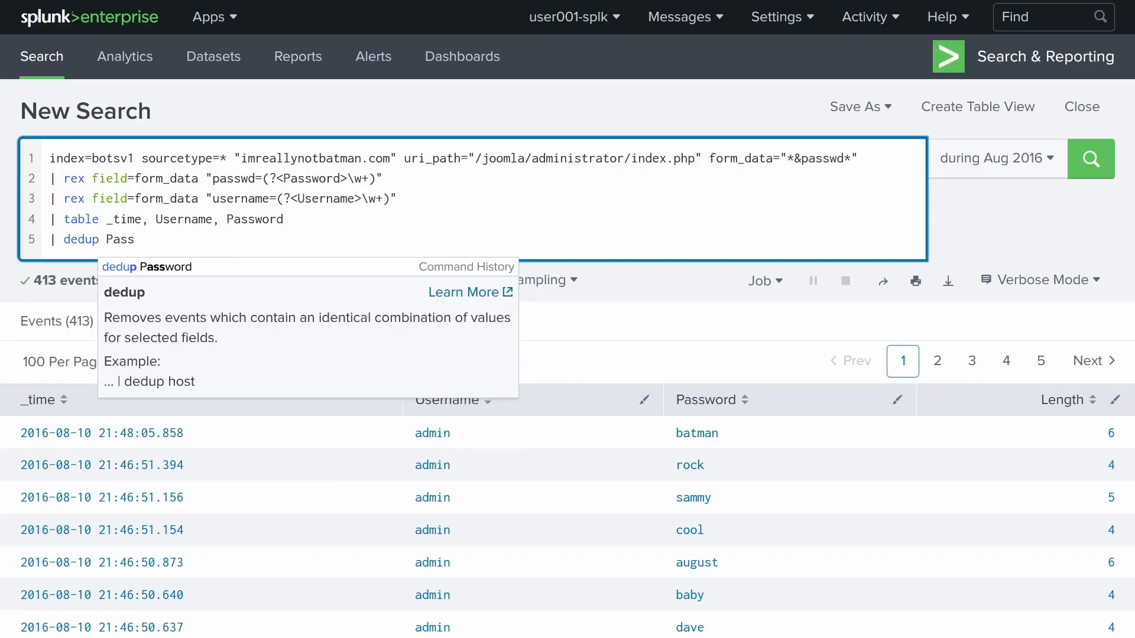
{"action": "type", "text": "word"}
{"action": "key", "text": "Return"}
{"action": "type", "text": "| "}
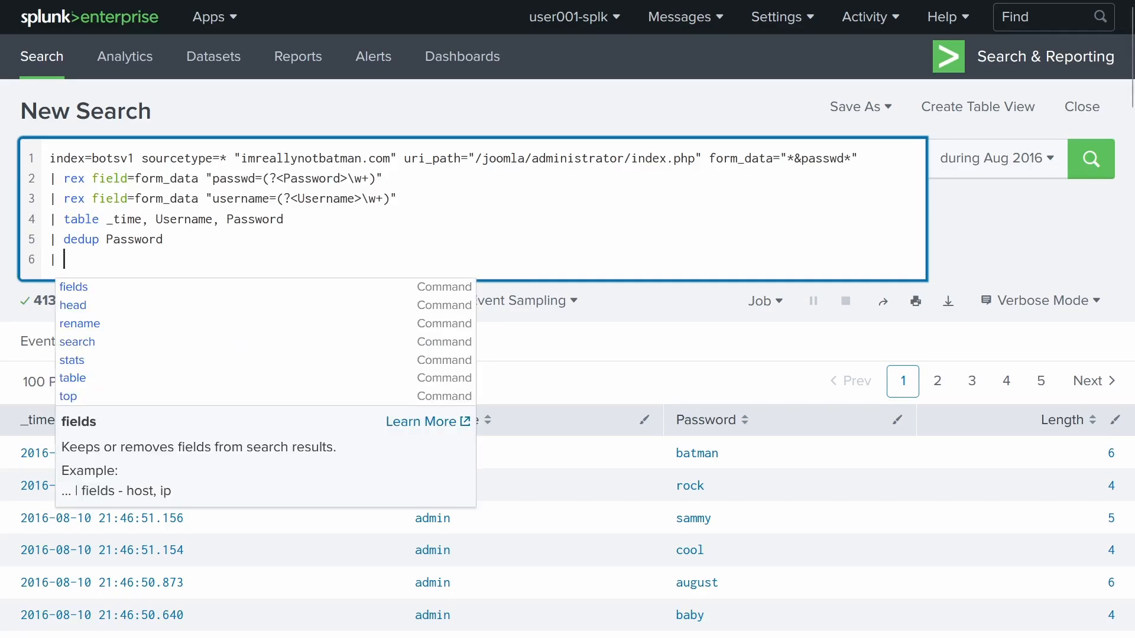
{"action": "type", "text": "stats count "}
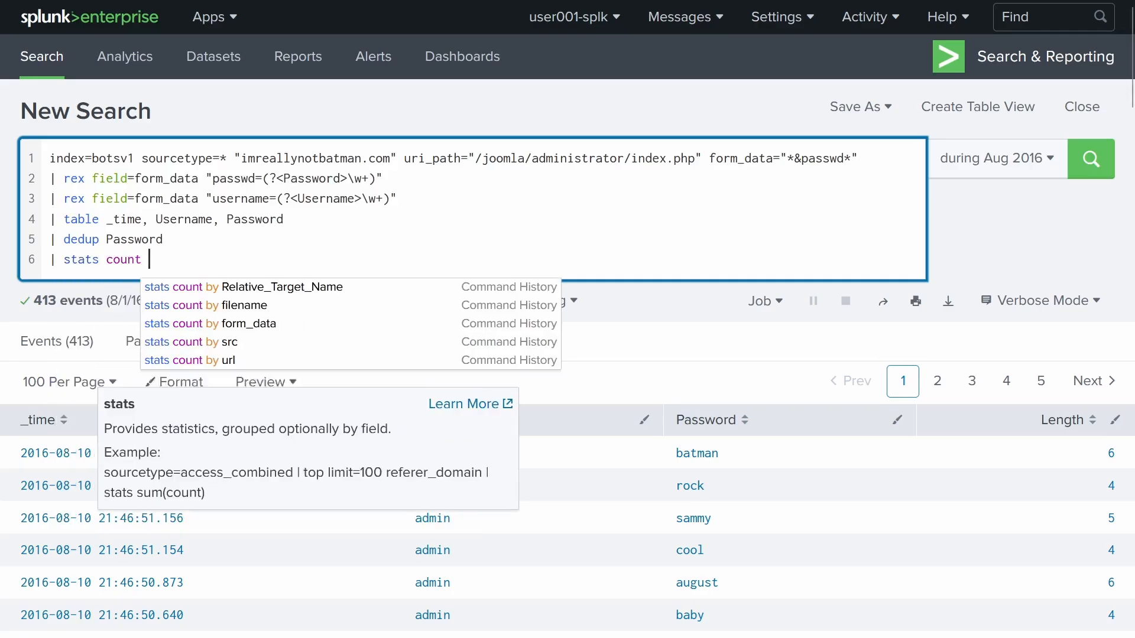
{"action": "type", "text": "by Password"}
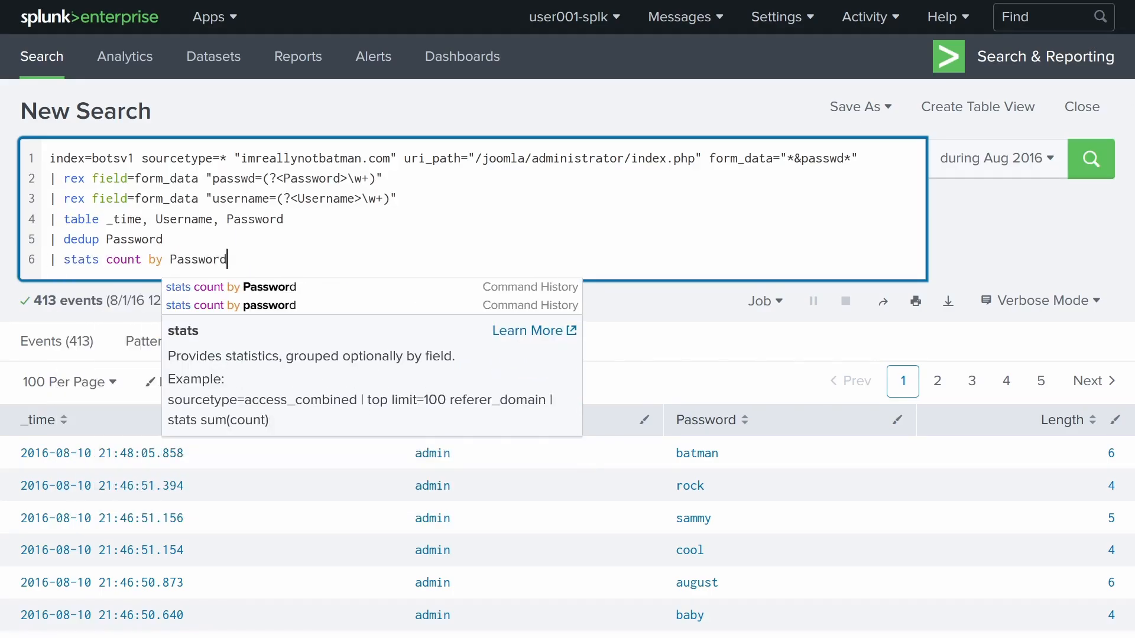
{"action": "key", "text": "Return"}
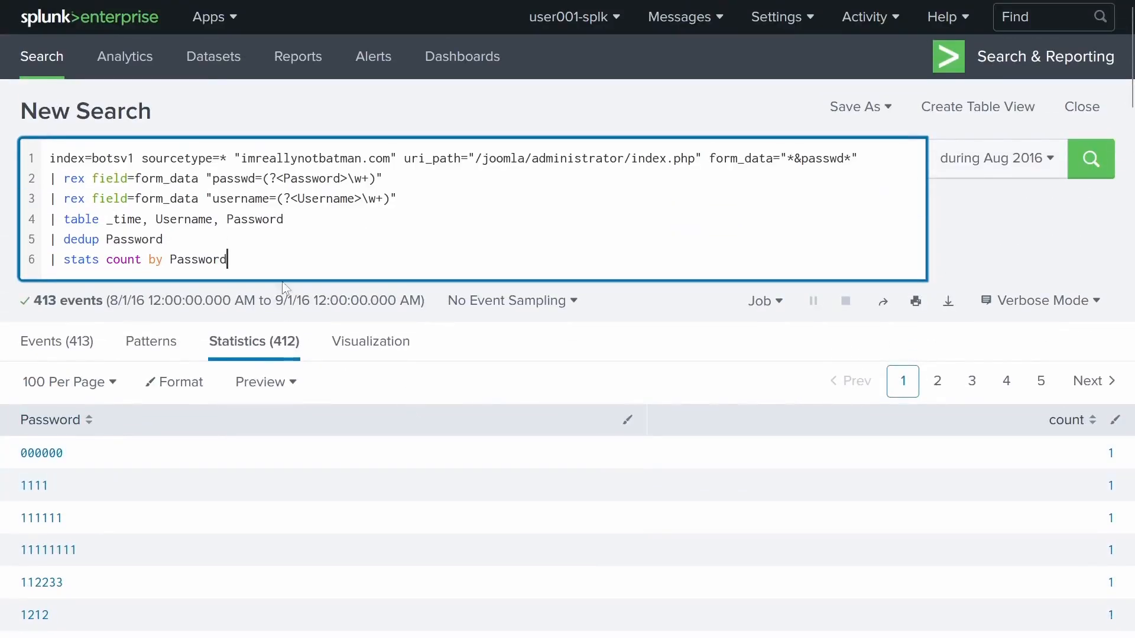
- Add '| stats sum(count) as count' and run it to get a total of 412
{"action": "key", "text": "shift+Return"}
{"action": "type", "text": "|"}
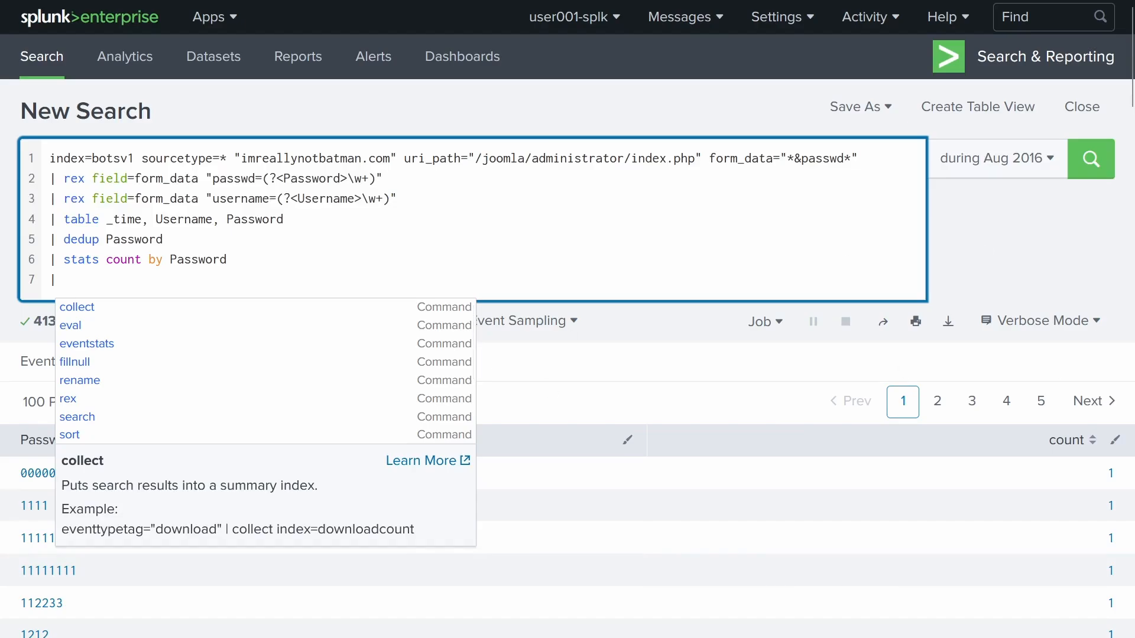
{"action": "scroll", "coordinate": [1074, 453], "scroll_direction": "down", "scroll_amount": 10}
{"action": "scroll", "coordinate": [1084, 385], "scroll_direction": "up", "scroll_amount": 10}
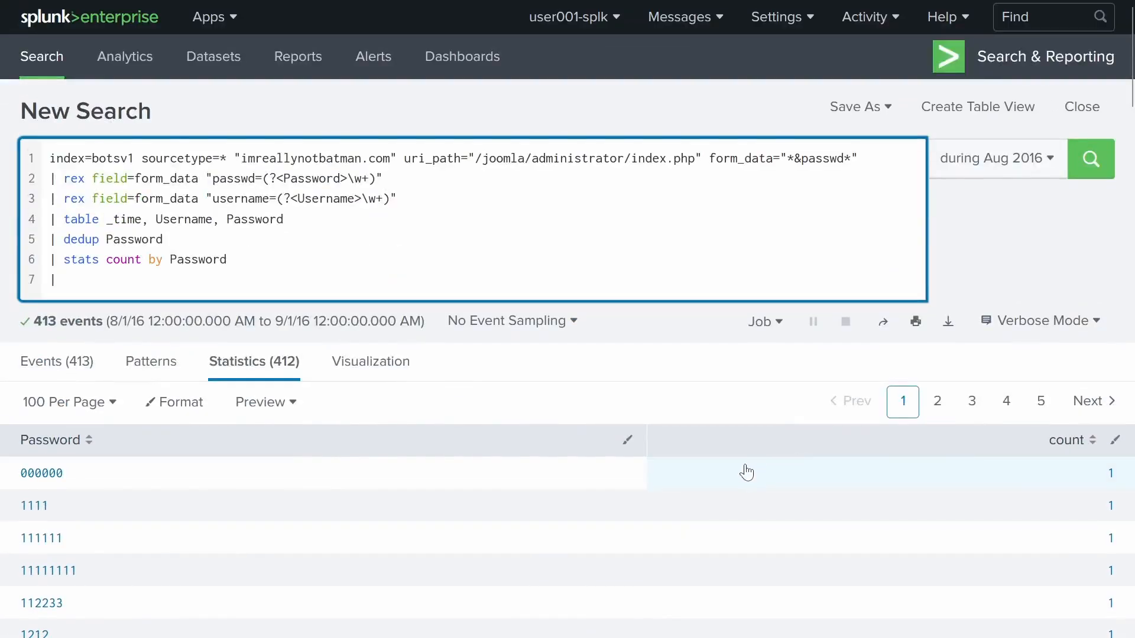
{"action": "type", "text": "stats su"}
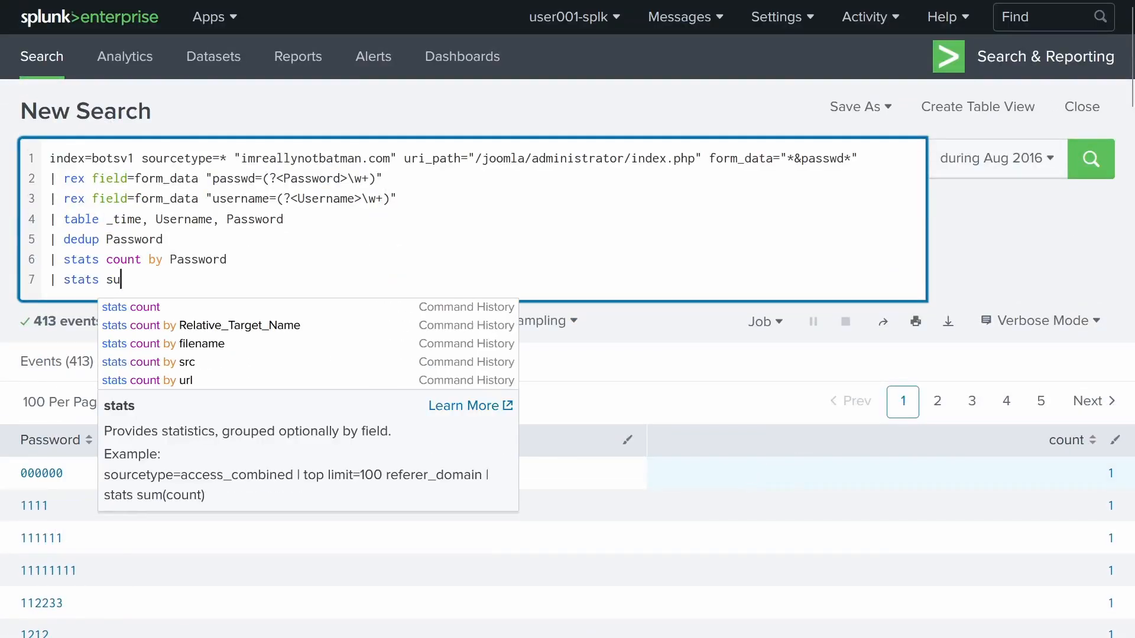
{"action": "type", "text": "m(cou"}
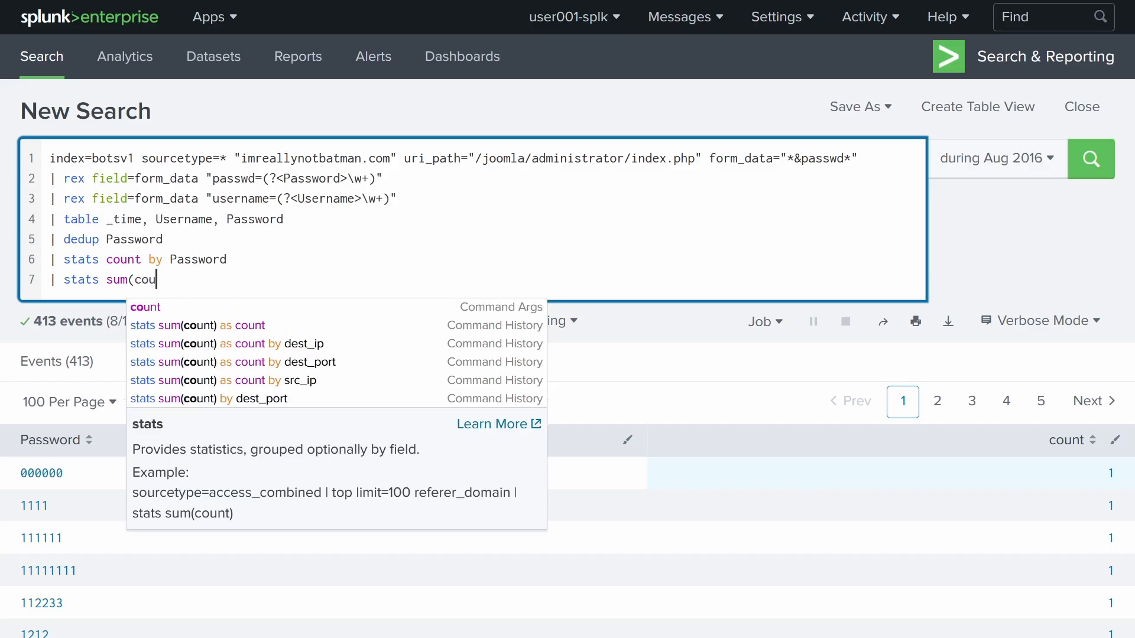
{"action": "type", "text": "nt)"}
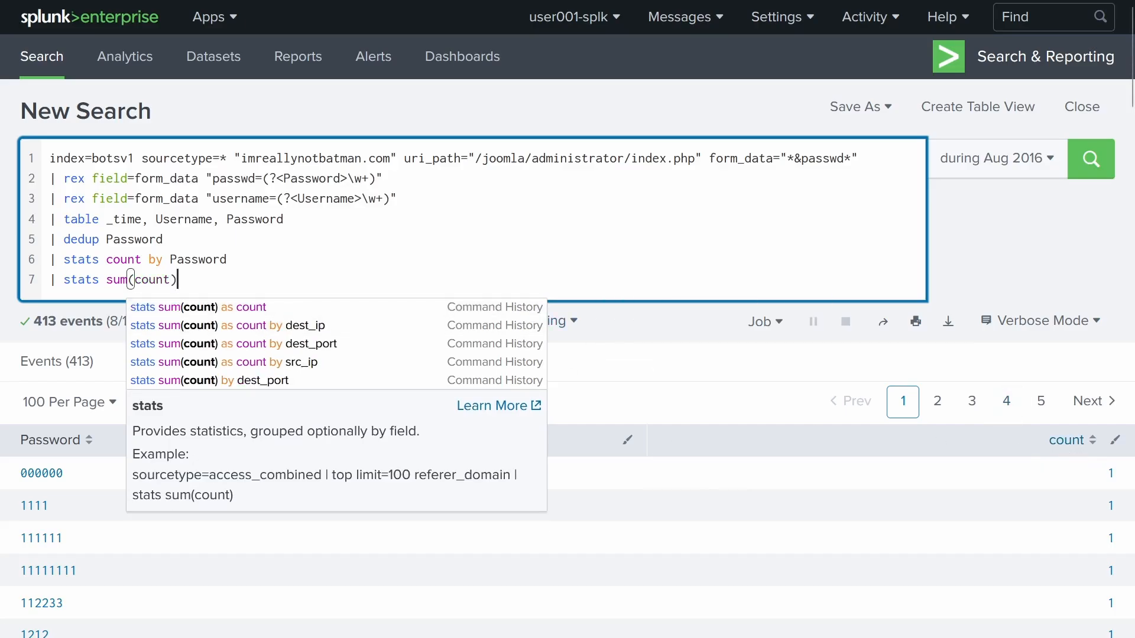
{"action": "type", "text": " as count"}
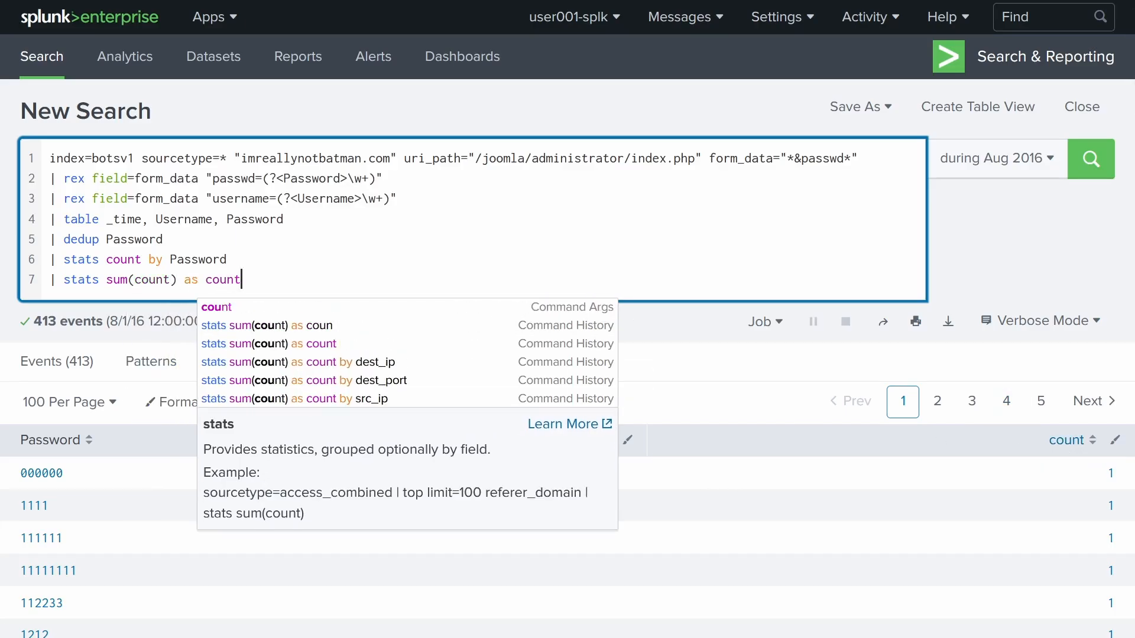
{"action": "key", "text": "Return"}
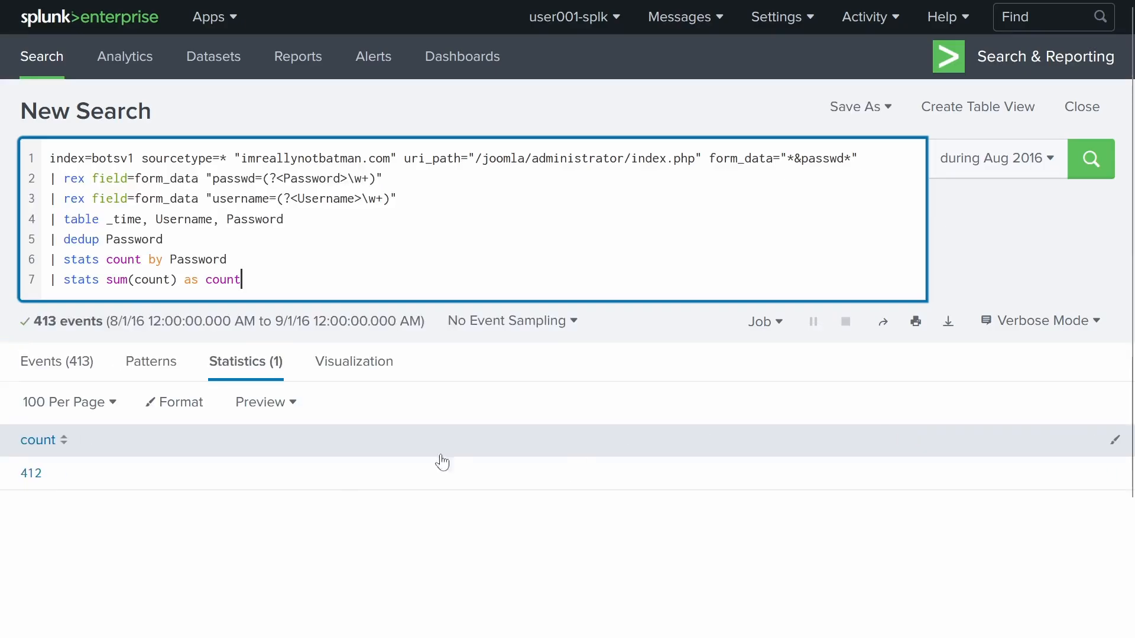
{"action": "scroll", "coordinate": [5, 329], "scroll_direction": "down", "scroll_amount": 3}
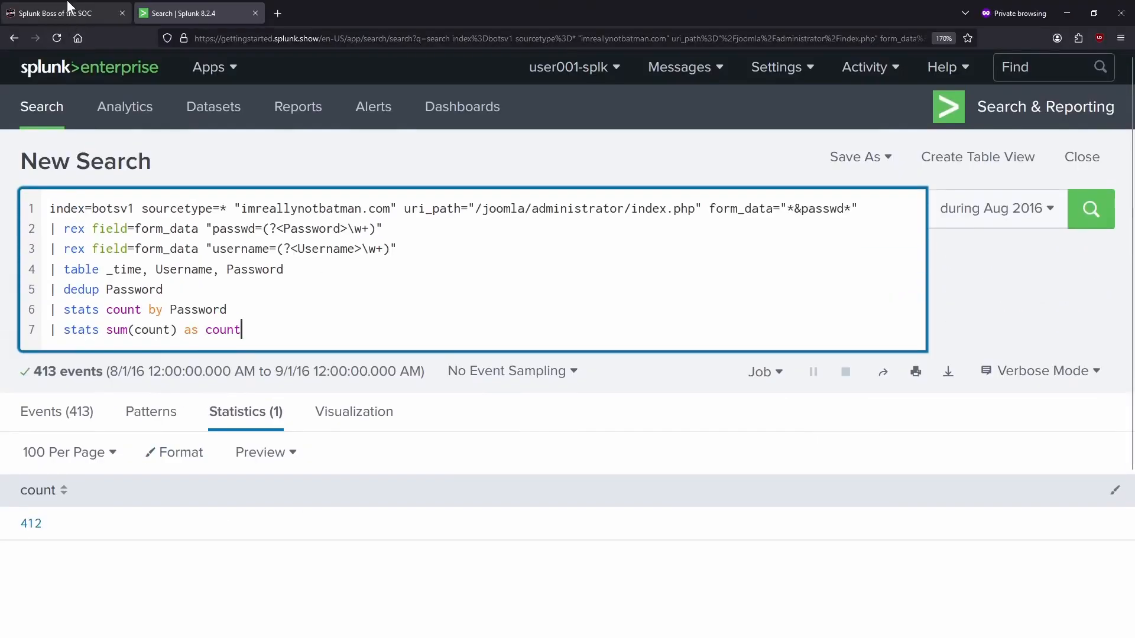
- Submit 412 as the answer to question #119 and confirm it is marked Correct for 780 points
{"action": "left_click", "coordinate": [71, 8]}
{"action": "left_click", "coordinate": [368, 359]}
{"action": "type", "text": "412"}
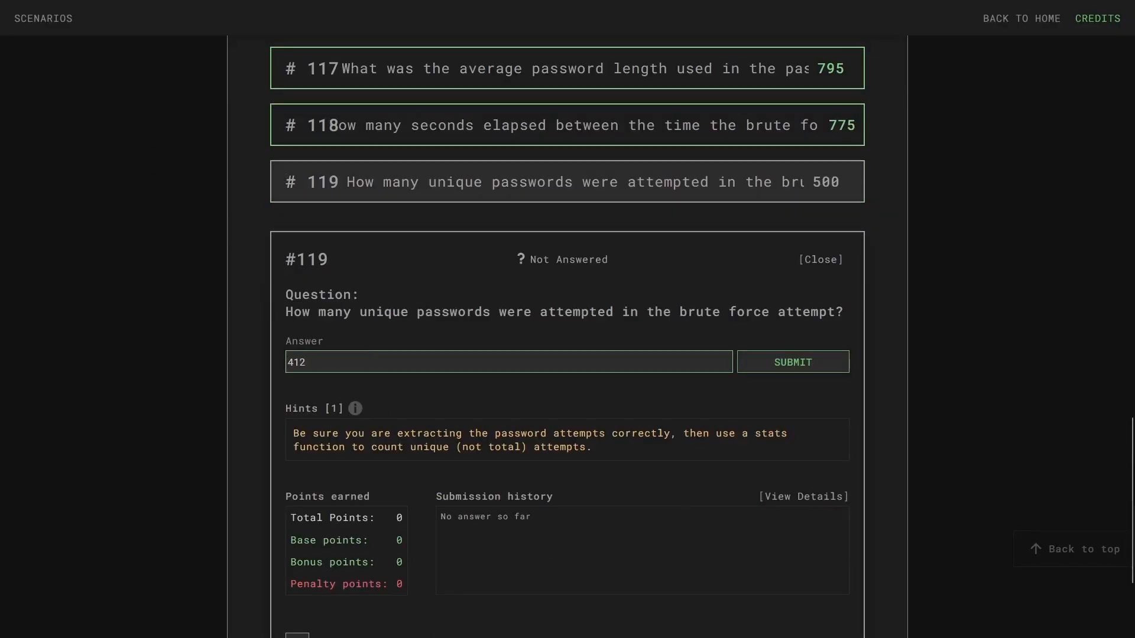
{"action": "left_click", "coordinate": [152, 8]}
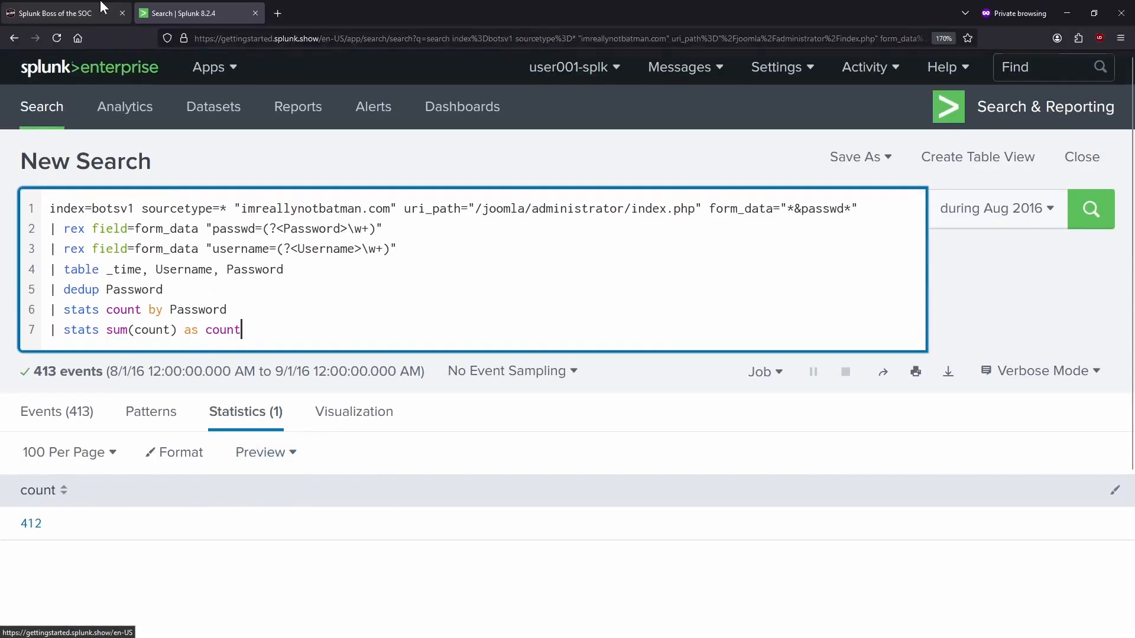
{"action": "left_click", "coordinate": [112, 2]}
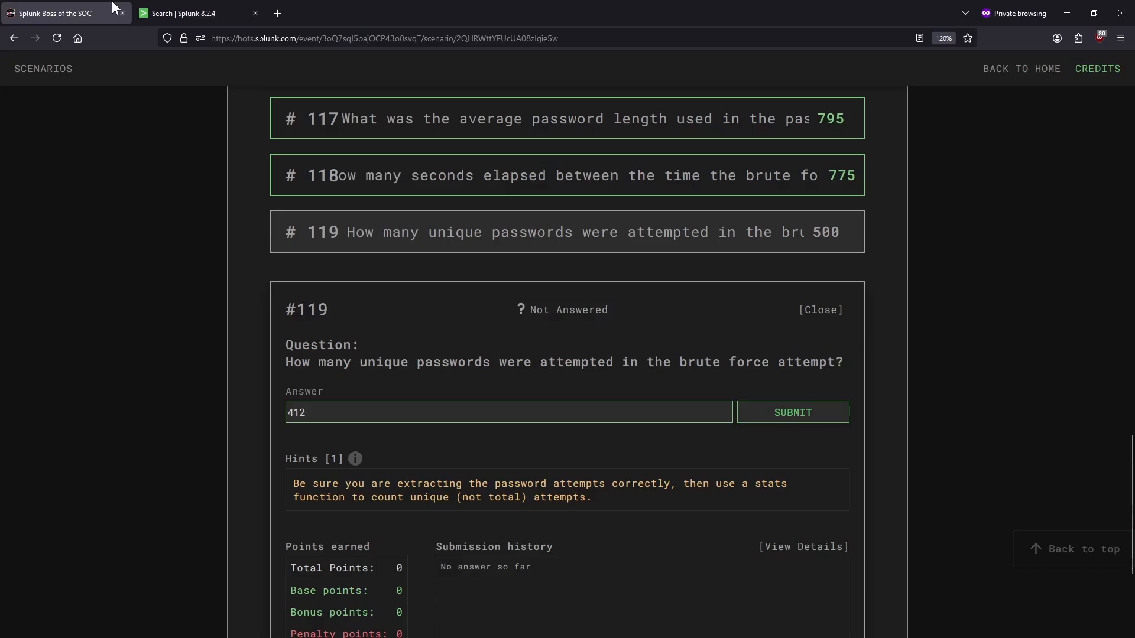
{"action": "type", "text": "412"}
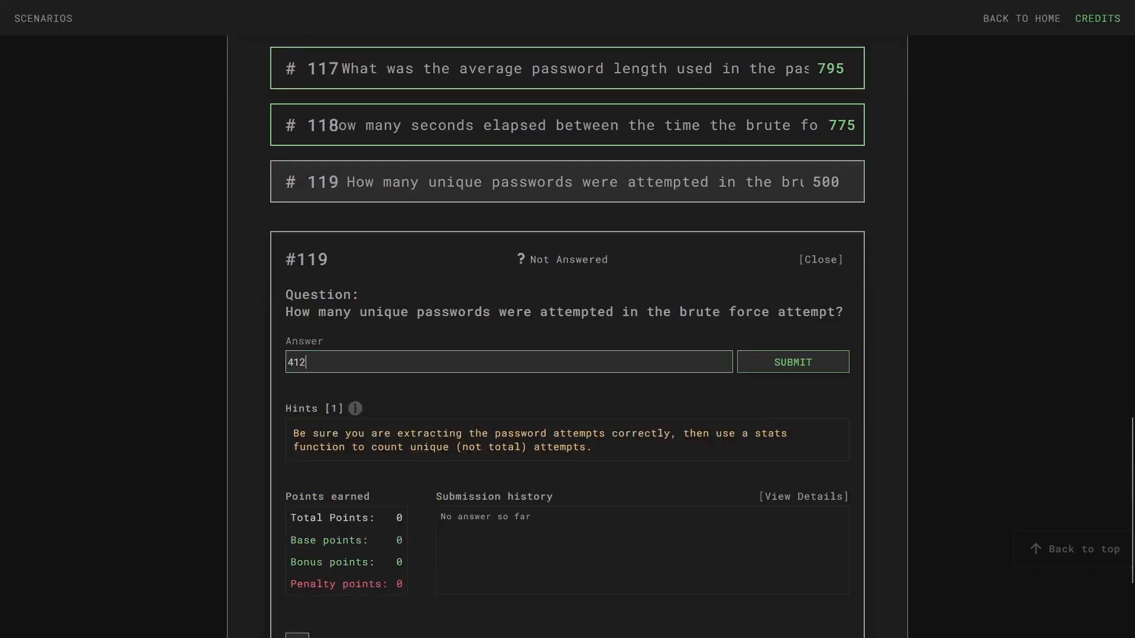
{"action": "key", "text": "Return"}
{"action": "scroll", "coordinate": [159, 384], "scroll_direction": "down", "scroll_amount": 3}
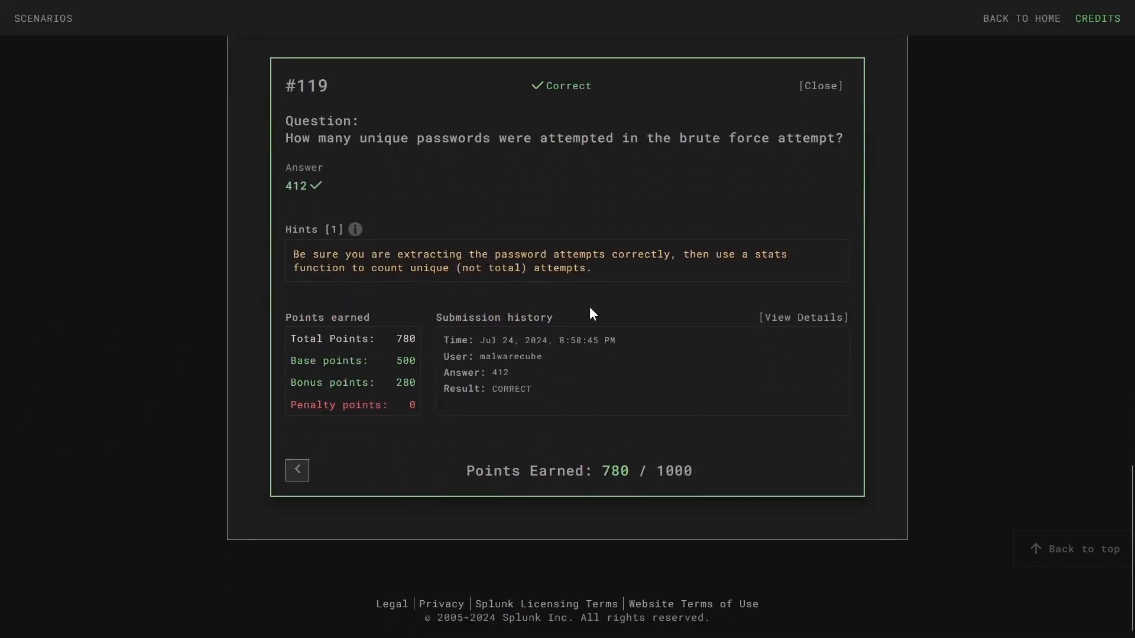
{"action": "scroll", "coordinate": [683, 374], "scroll_direction": "up", "scroll_amount": 20}
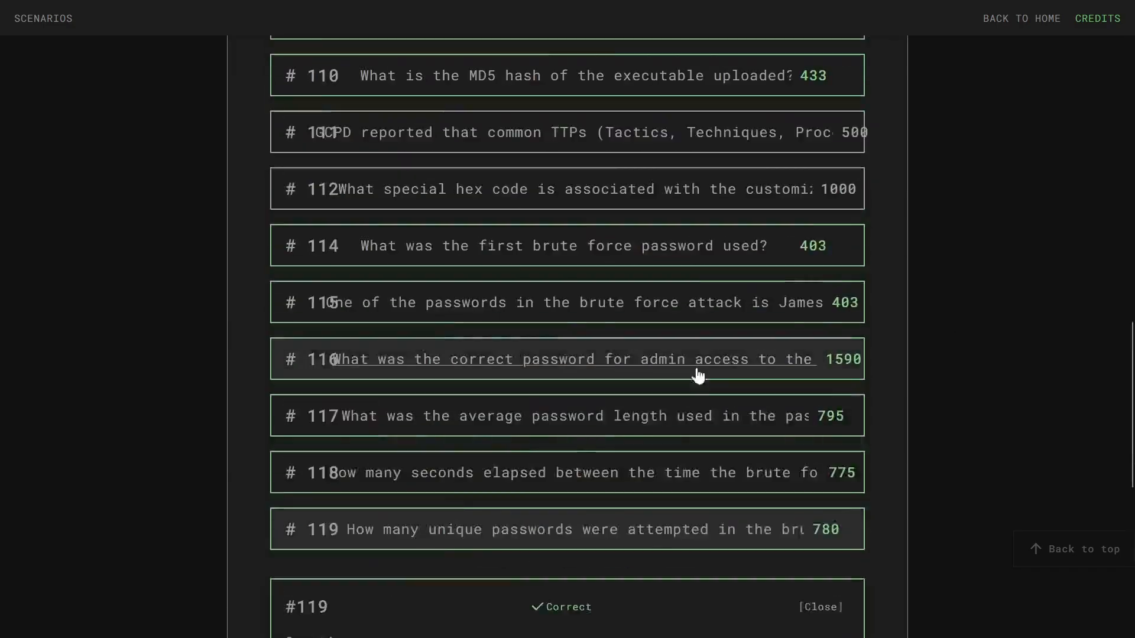
{"action": "scroll", "coordinate": [592, 437], "scroll_direction": "down", "scroll_amount": 10}
{"action": "scroll", "coordinate": [591, 432], "scroll_direction": "down", "scroll_amount": 5}
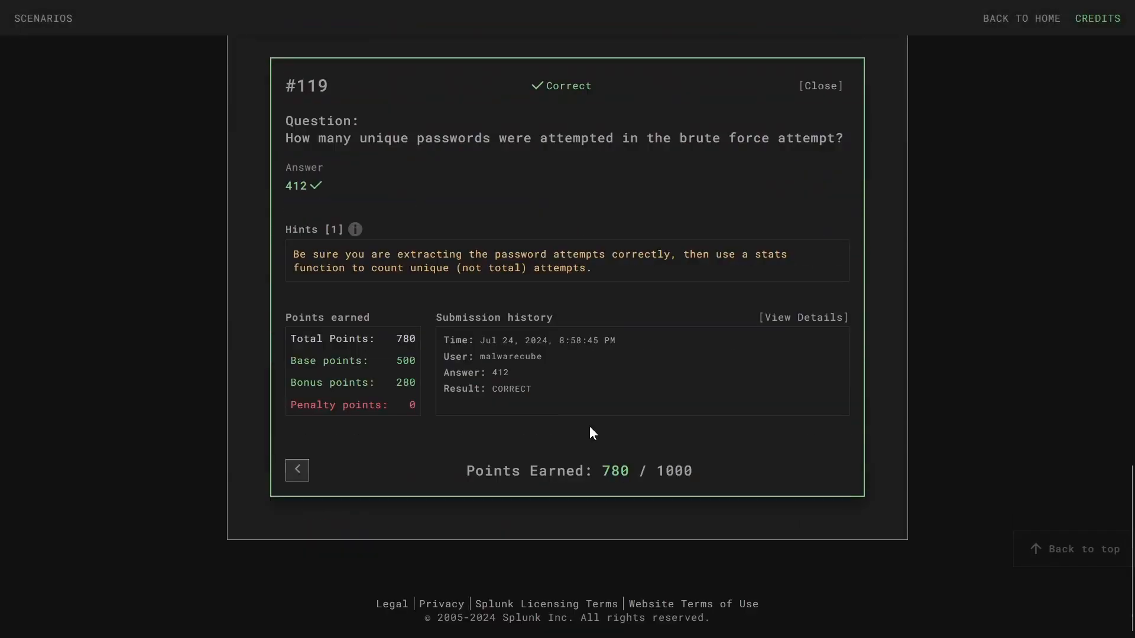
{"action": "scroll", "coordinate": [590, 425], "scroll_direction": "up", "scroll_amount": 20}
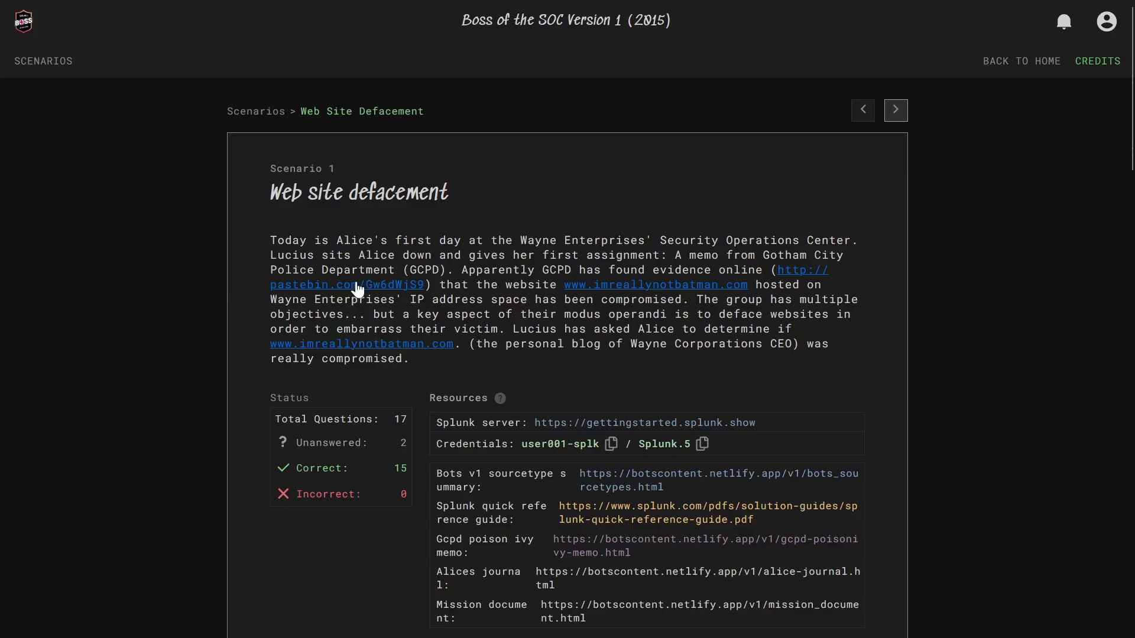
- Scroll through the Web site defacement scenario to review its Status panel: 15 correct, 2 unanswered, 0 incorrect
{"action": "scroll", "coordinate": [331, 307], "scroll_direction": "down", "scroll_amount": 6}
{"action": "scroll", "coordinate": [379, 353], "scroll_direction": "down", "scroll_amount": 20}
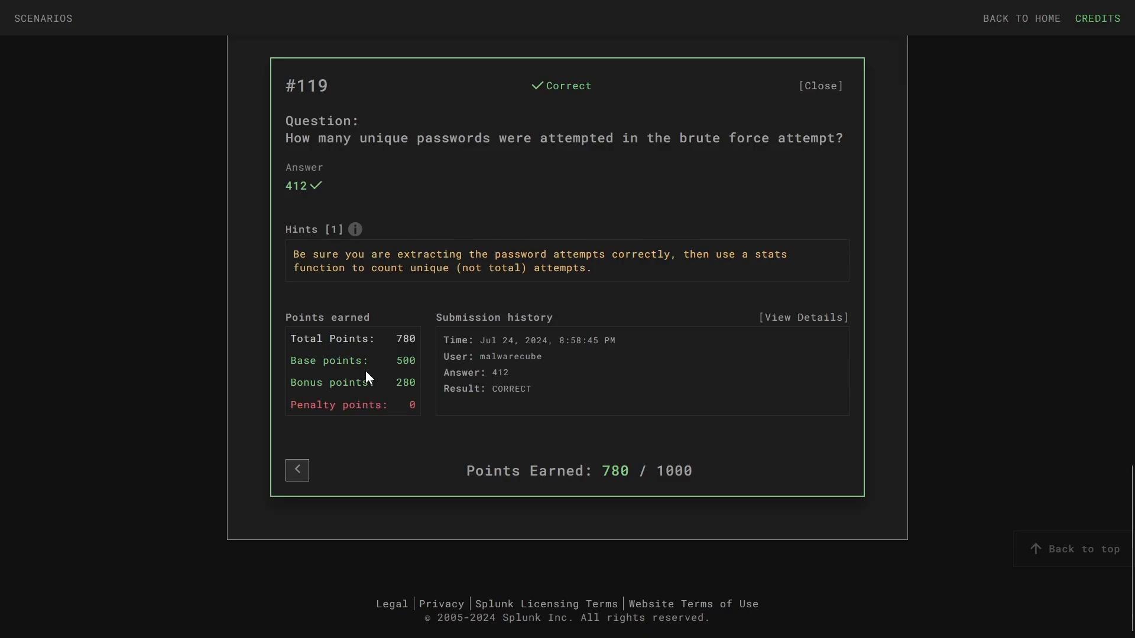
{"action": "scroll", "coordinate": [378, 378], "scroll_direction": "up", "scroll_amount": 20}
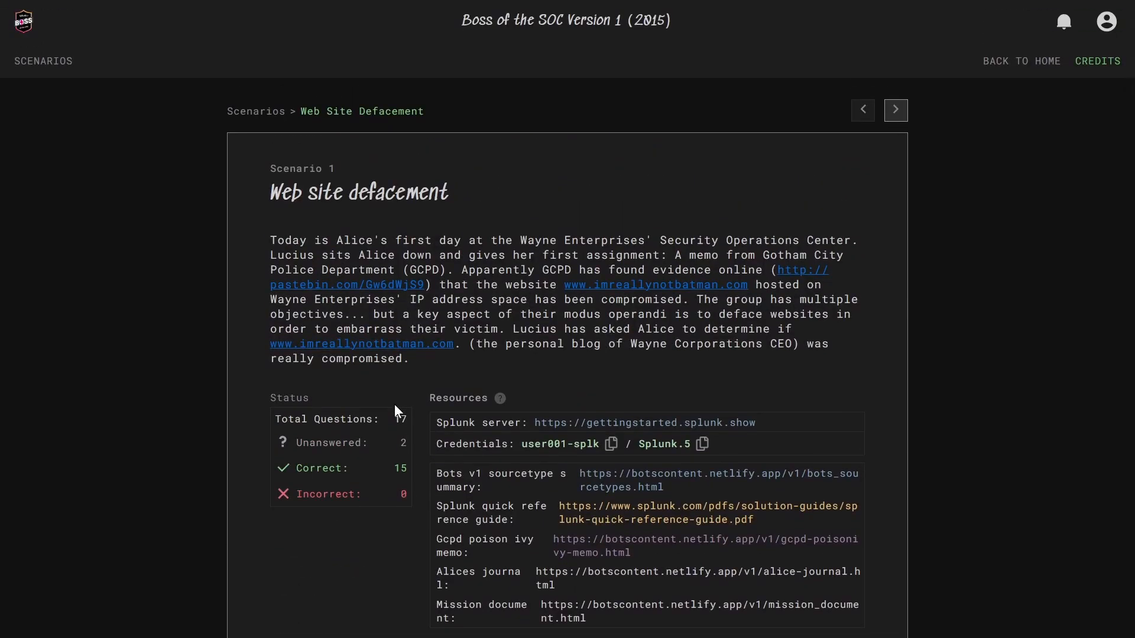
{"action": "scroll", "coordinate": [379, 354], "scroll_direction": "down", "scroll_amount": 6}
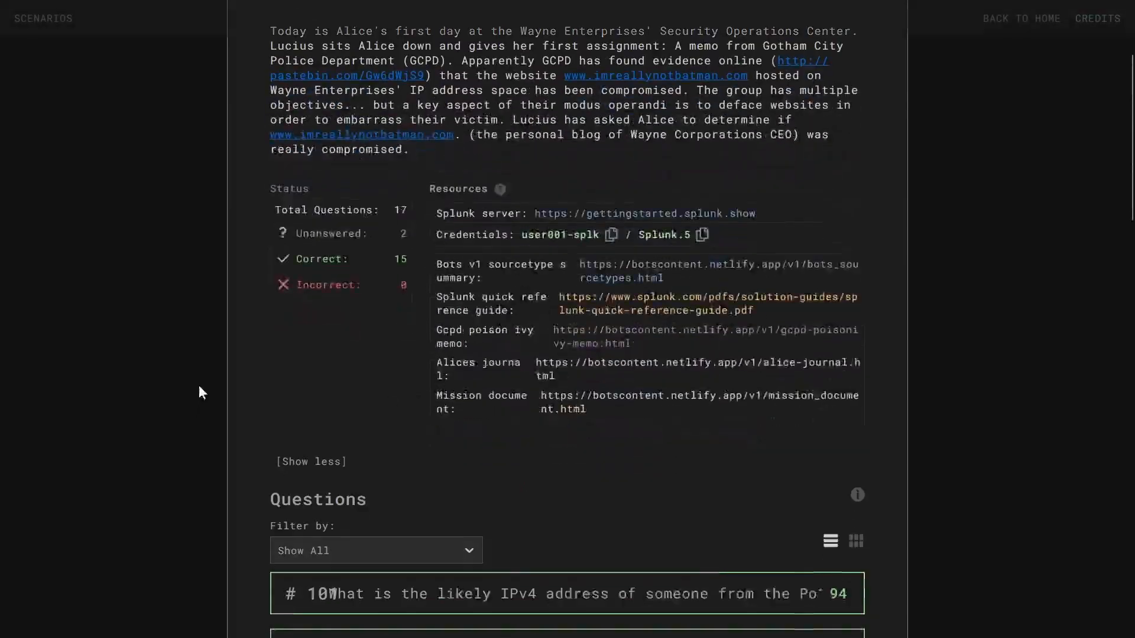
{"action": "scroll", "coordinate": [236, 354], "scroll_direction": "up", "scroll_amount": 6}
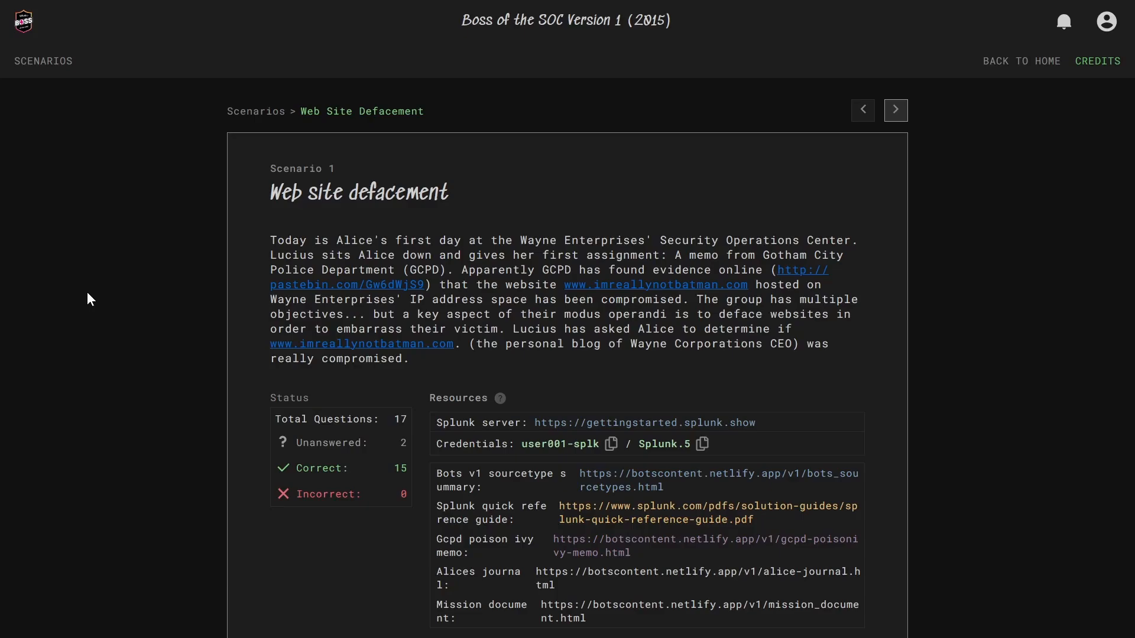
{"action": "scroll", "coordinate": [317, 336], "scroll_direction": "down", "scroll_amount": 6}
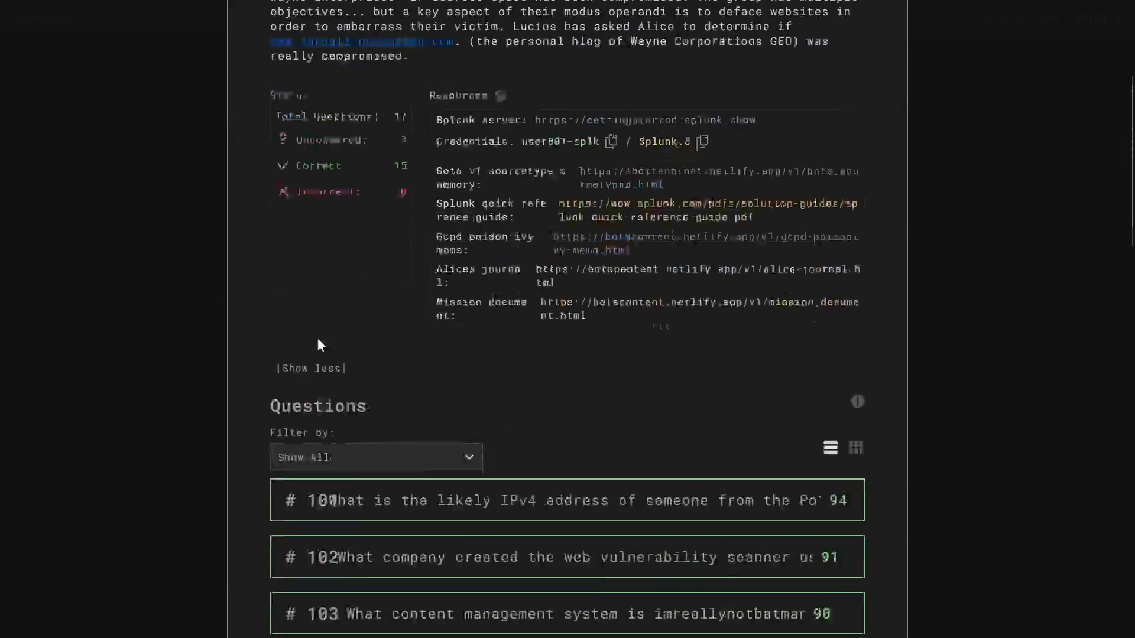